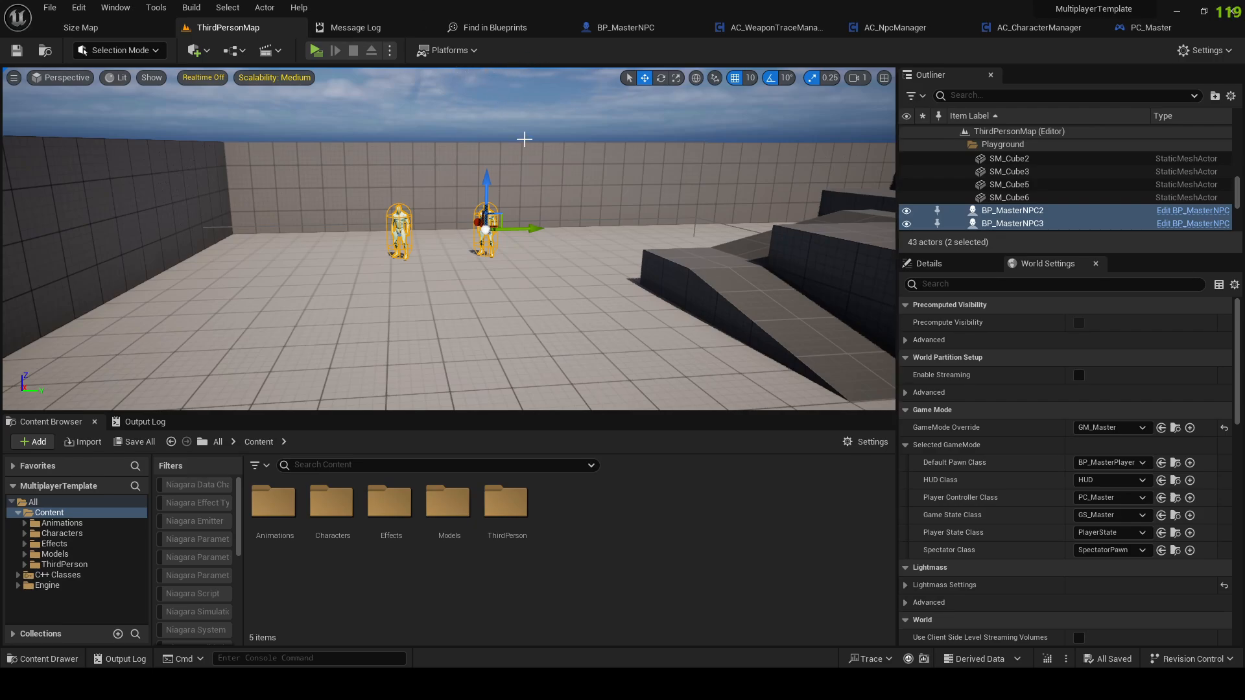
Step: Run the level in the server and client preview windows to check the two NPCs, and stop the session
mouse_move(547, 139)
mouse_down()
mouse_move(559, 144)
mouse_move(536, 140)
mouse_up()
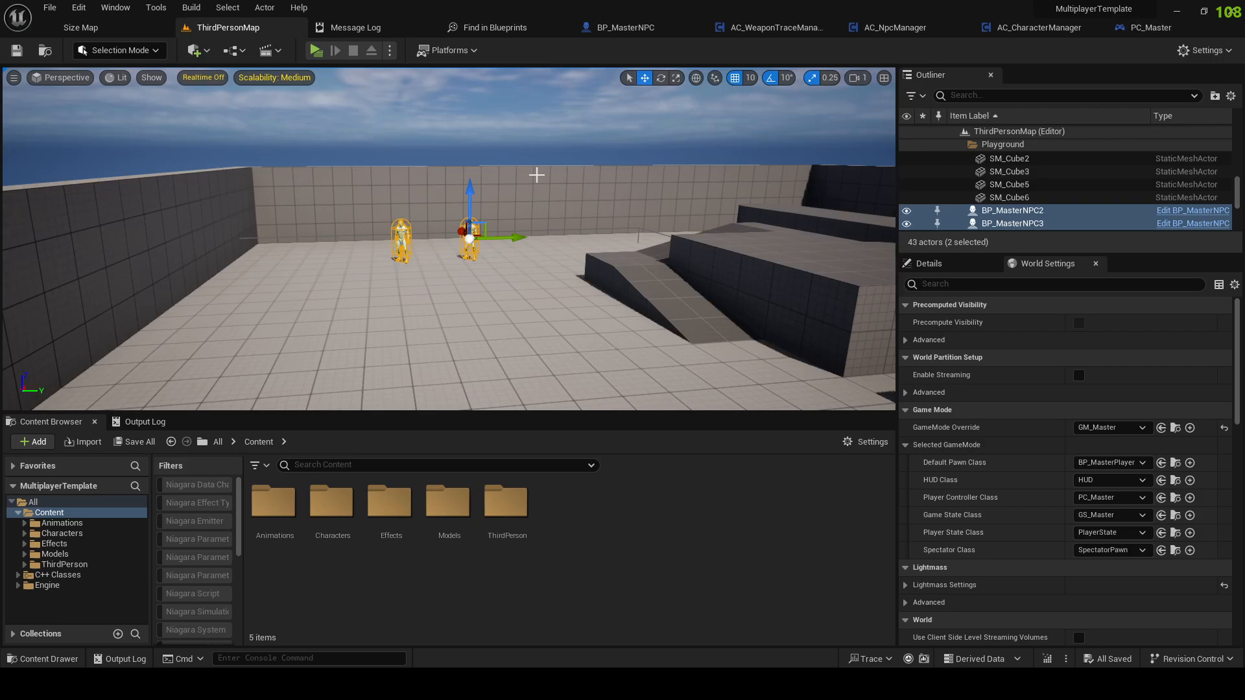
drag(561, 139, 561, 139)
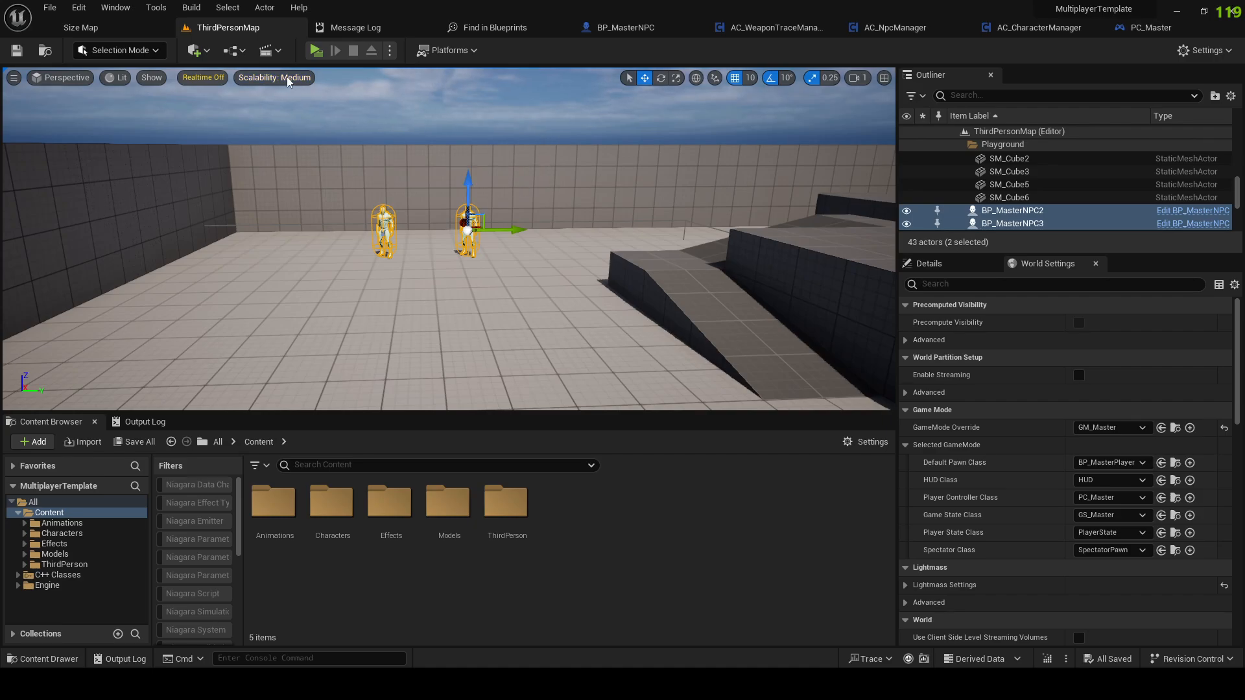
click(311, 51)
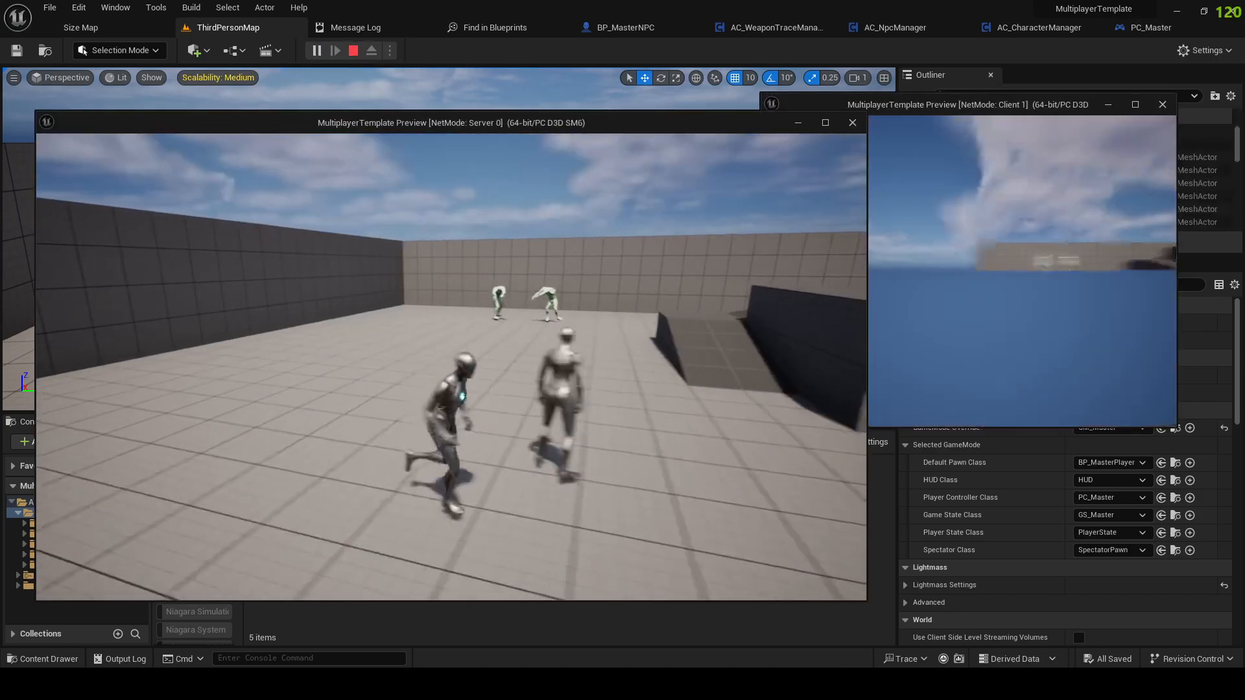
key(w)
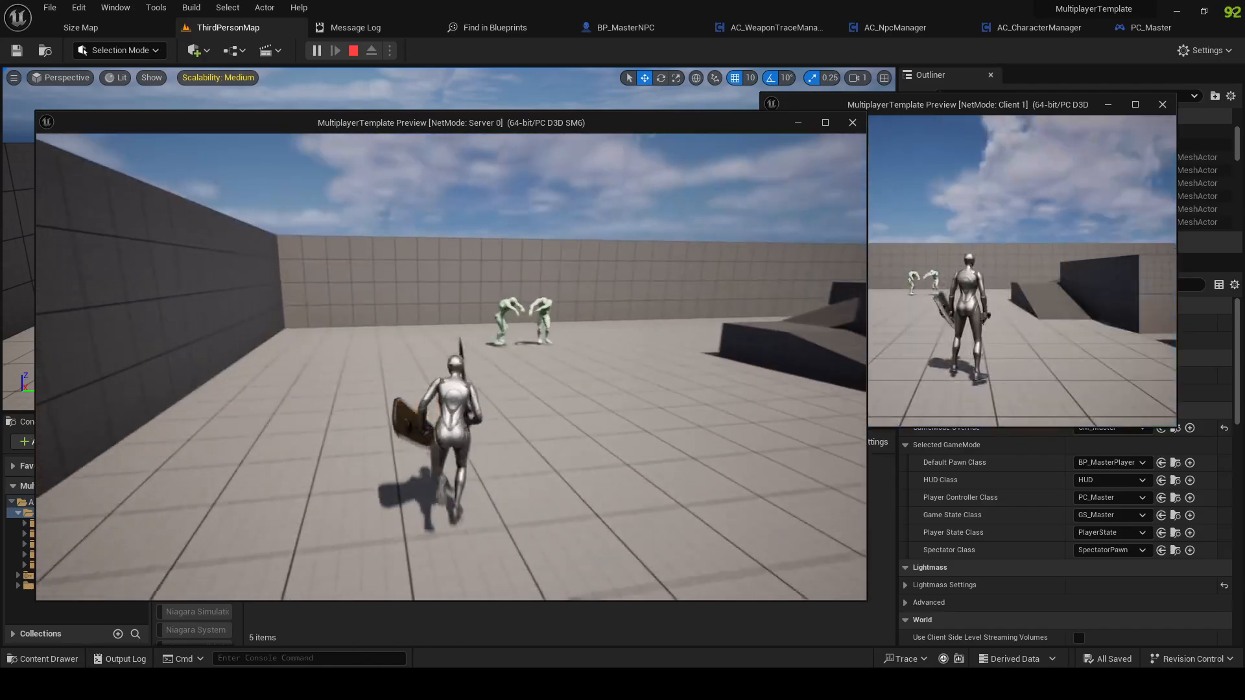
key(Escape)
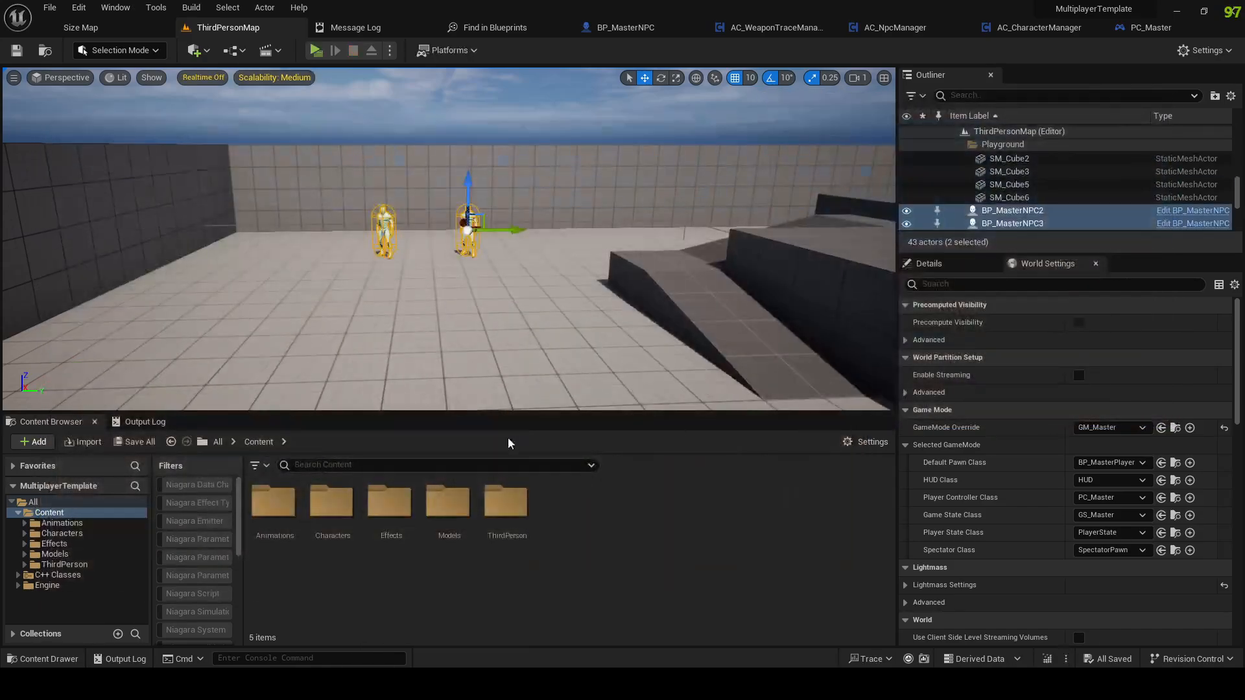
Step: Move BP_MasterNPC2 away from the other NPC, closer to the arena's long side wall
key(s)
right_drag(449, 239, 428, 170)
click(467, 172)
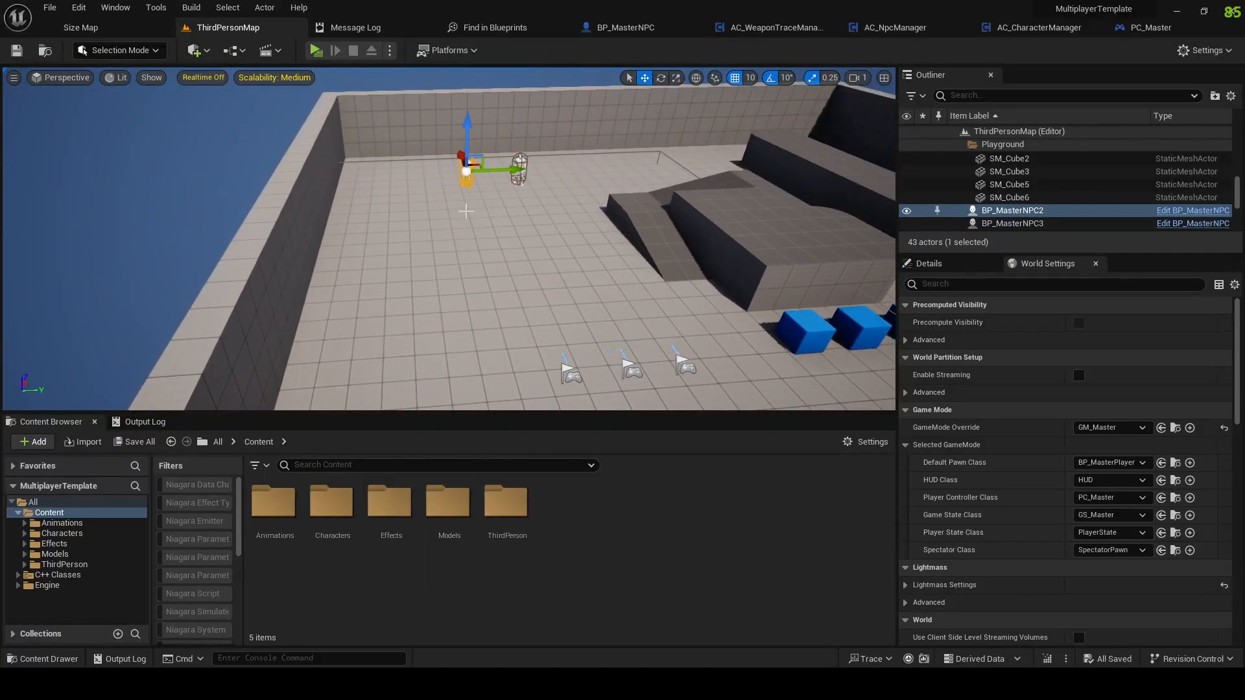
drag(476, 168, 404, 194)
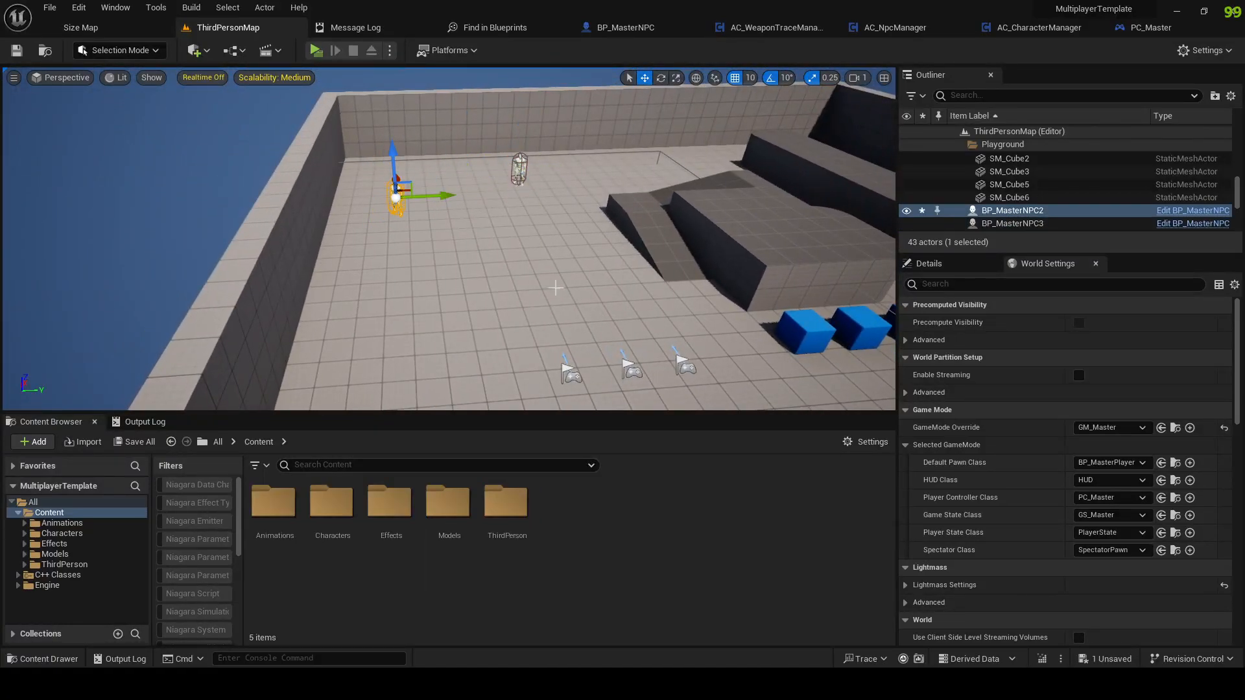
Step: Move BP_MasterNPC3 toward the ramp and place an additional copy of the NPC on the ramp
key(w)
right_drag(513, 184, 513, 165)
key(e)
drag(452, 258, 496, 250)
click(536, 211)
key(w)
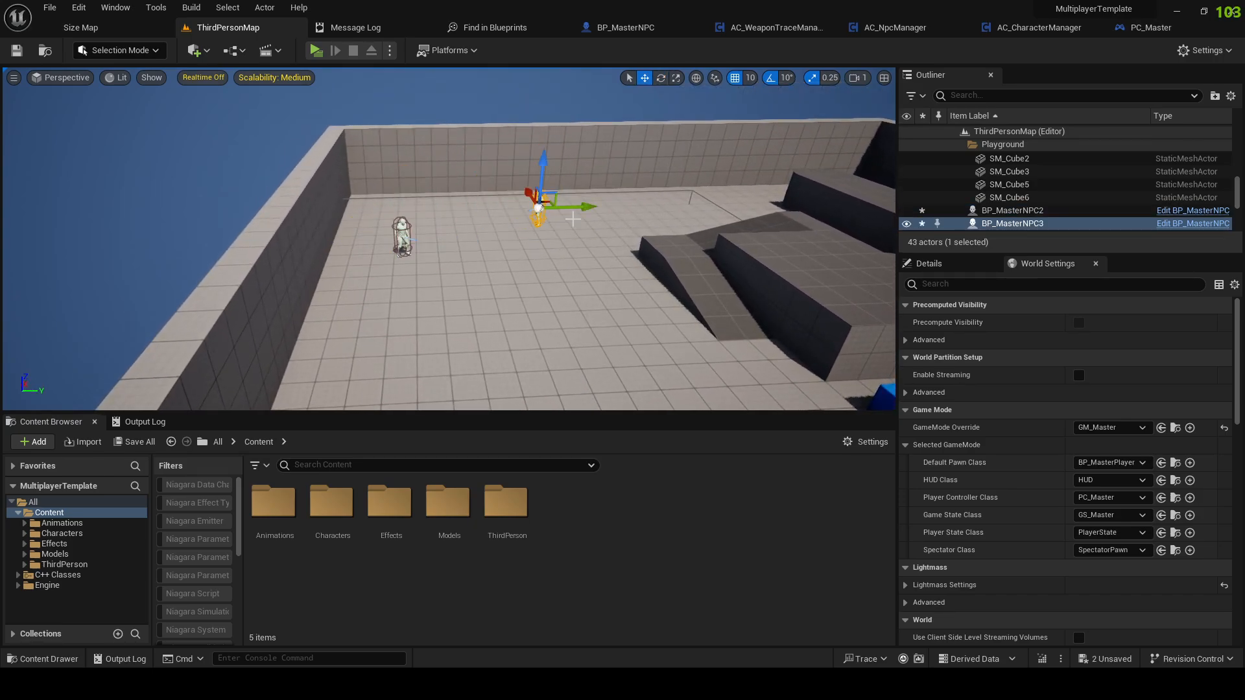
drag(545, 204, 668, 206)
click(569, 268)
right_drag(570, 268, 597, 264)
key(w)
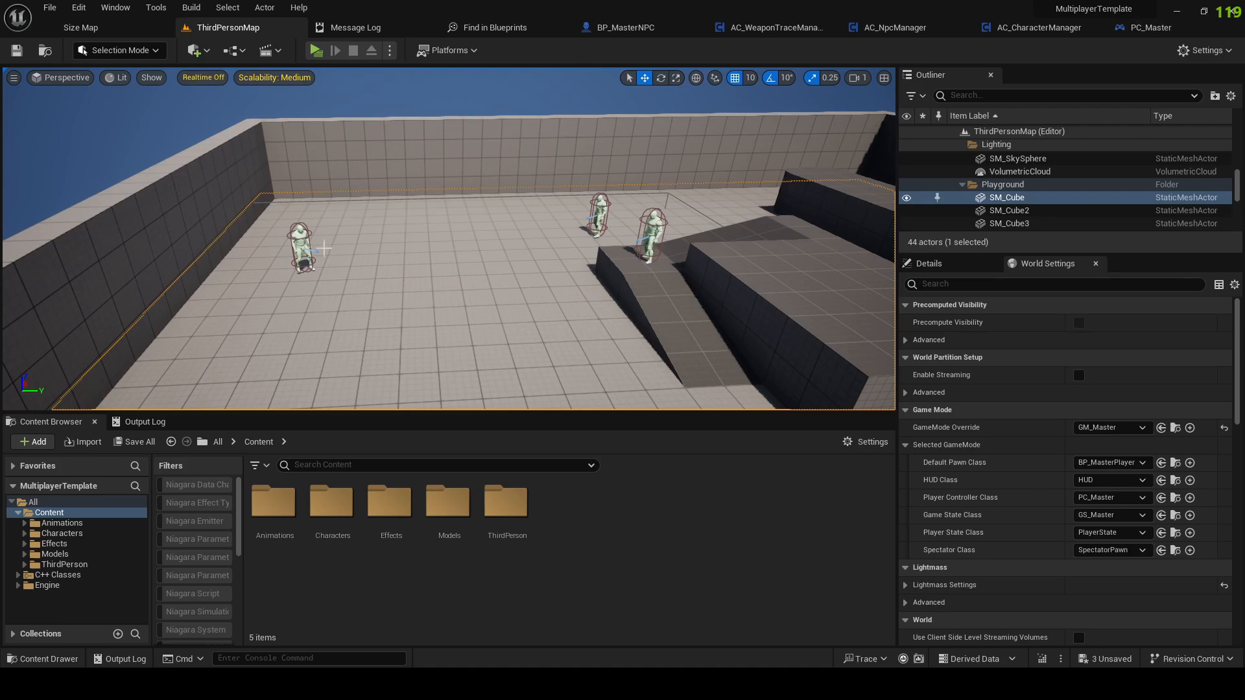
scroll(330, 260, down, 5)
right_drag(411, 235, 390, 248)
scroll(411, 236, up, 5)
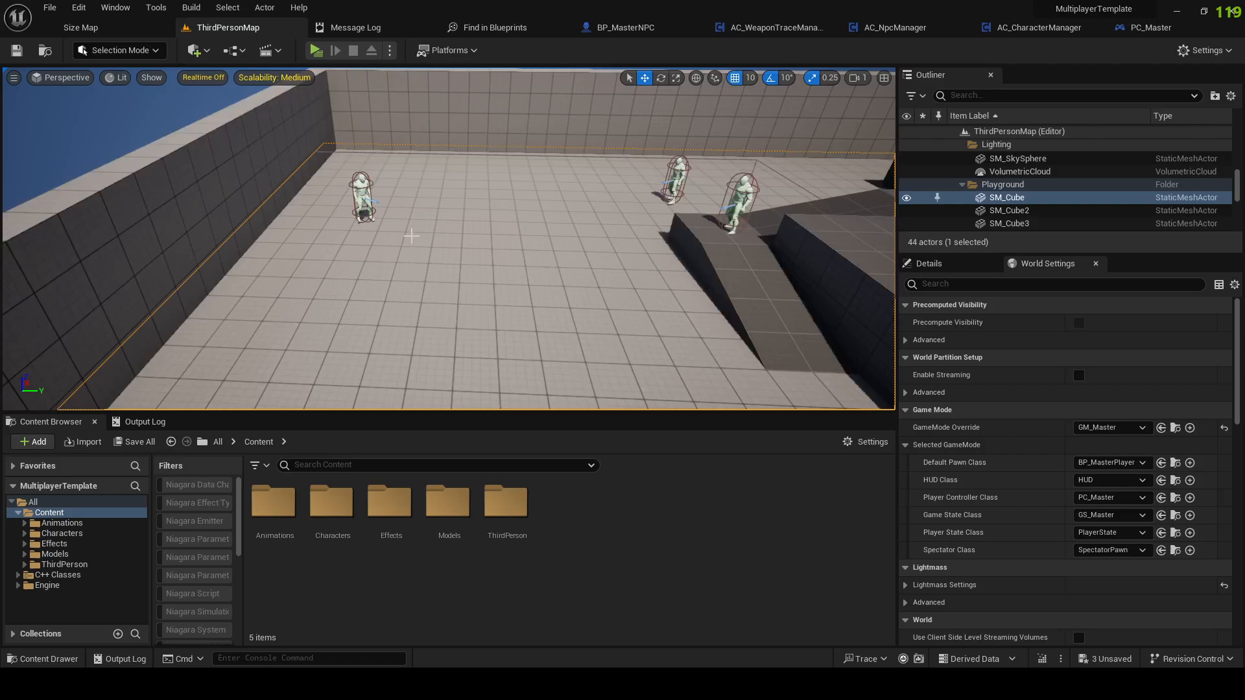
scroll(411, 236, up, 1)
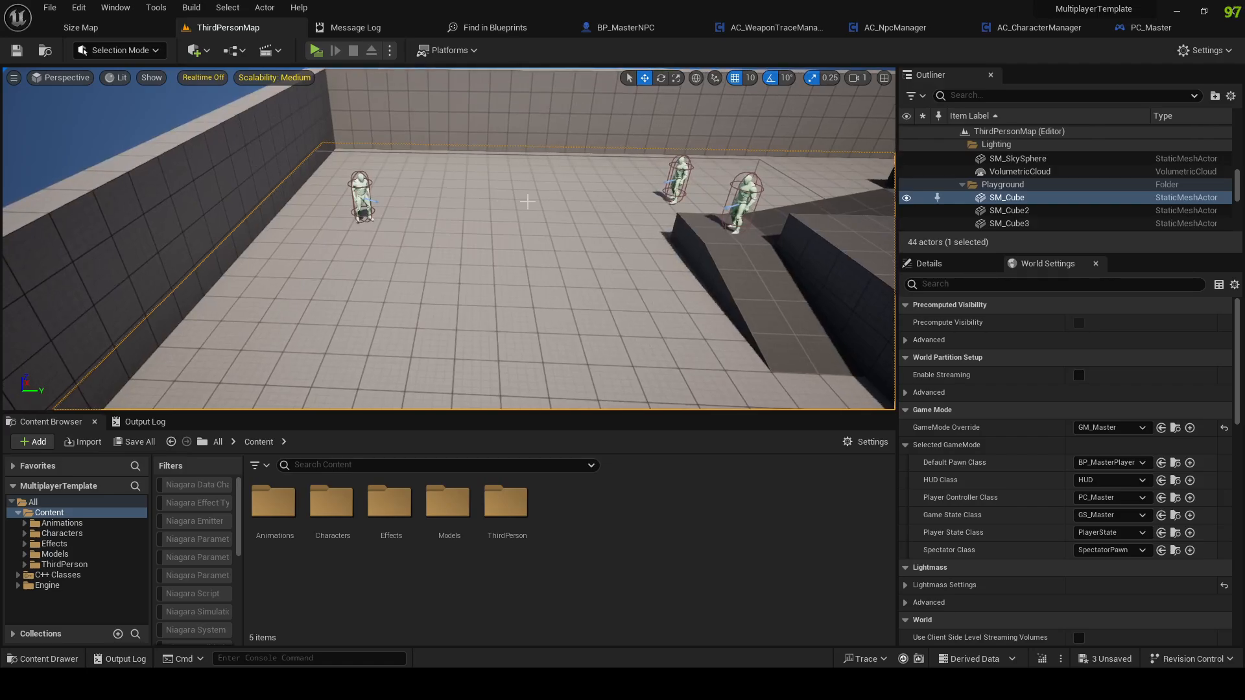
right_drag(584, 295, 603, 284)
key(s)
click(520, 107)
key(w)
mouse_move(519, 106)
right_down()
mouse_move(538, 105)
mouse_move(501, 110)
right_up()
key(s)
Step: Select all three NPCs in the arena together
click(328, 234)
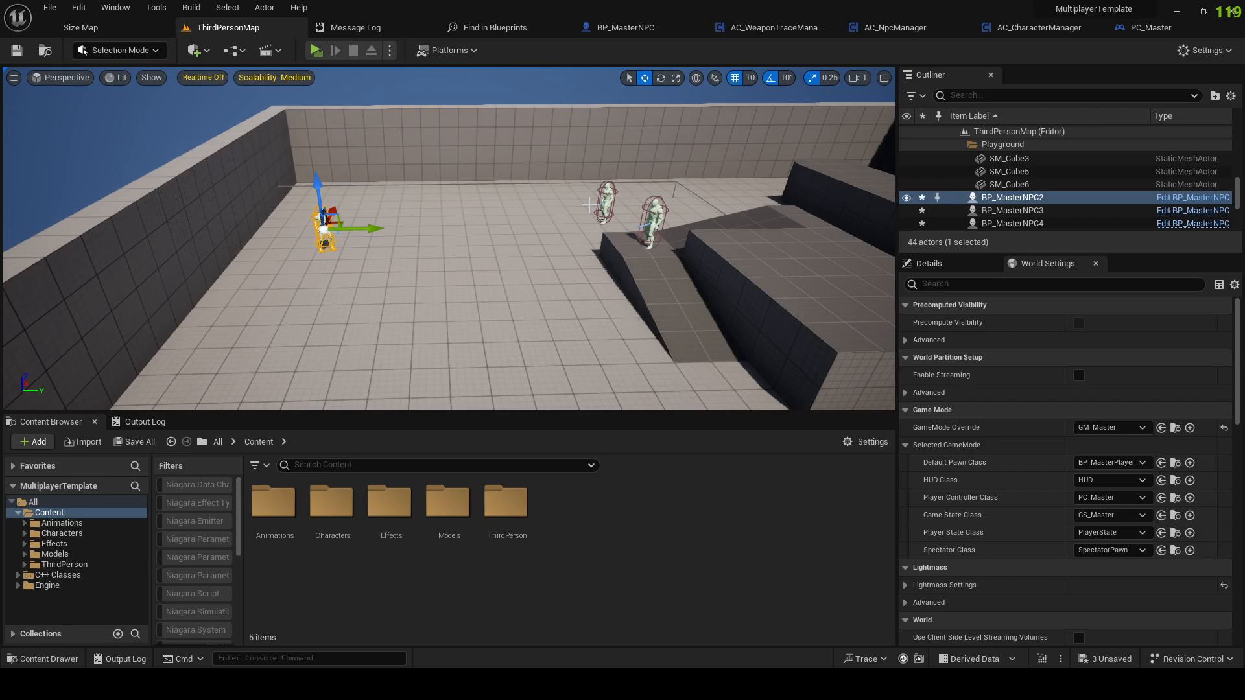
click(570, 96)
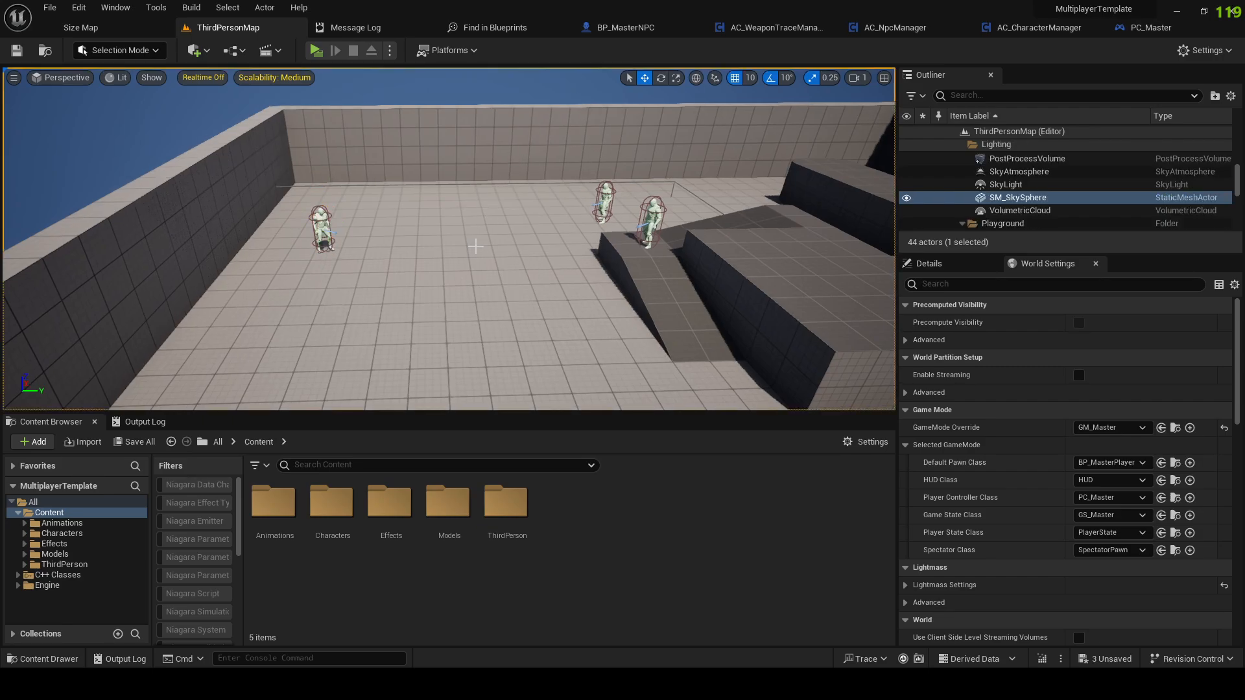
click(321, 228)
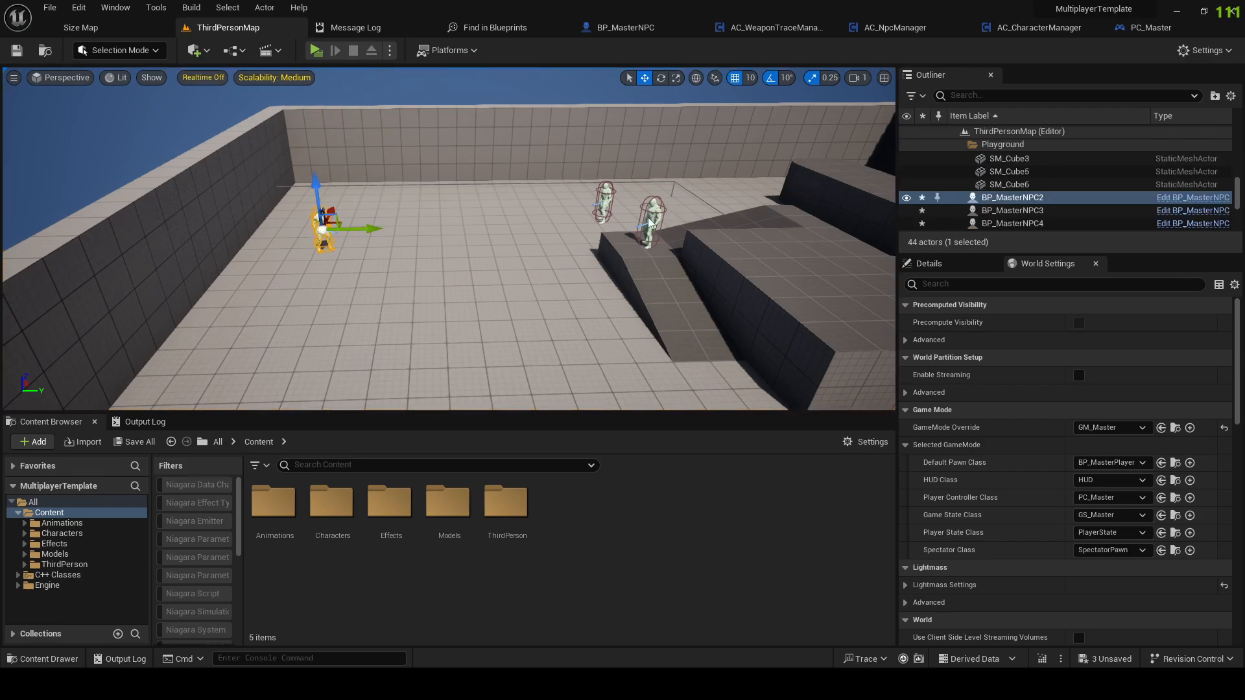
ctrl+click(650, 222)
ctrl+click(605, 203)
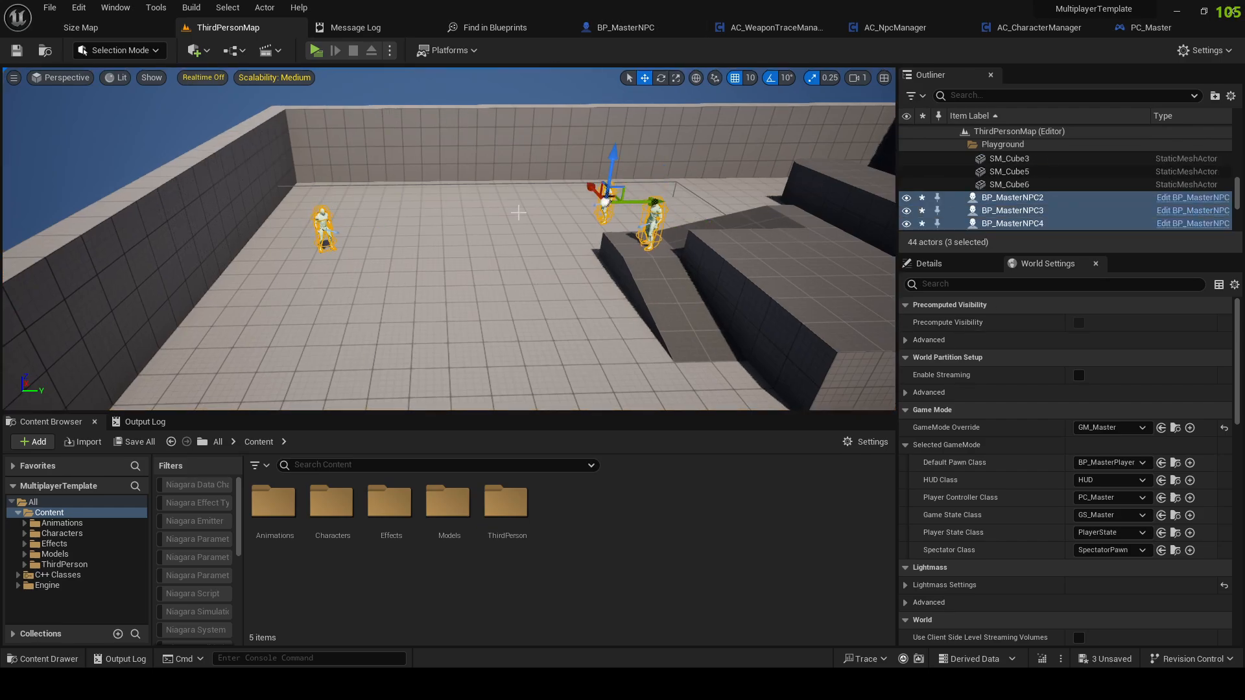
Step: Delete BP_MasterNPC2 and BP_MasterNPC3 from the level and select the remaining NPC on the ramp
click(324, 232)
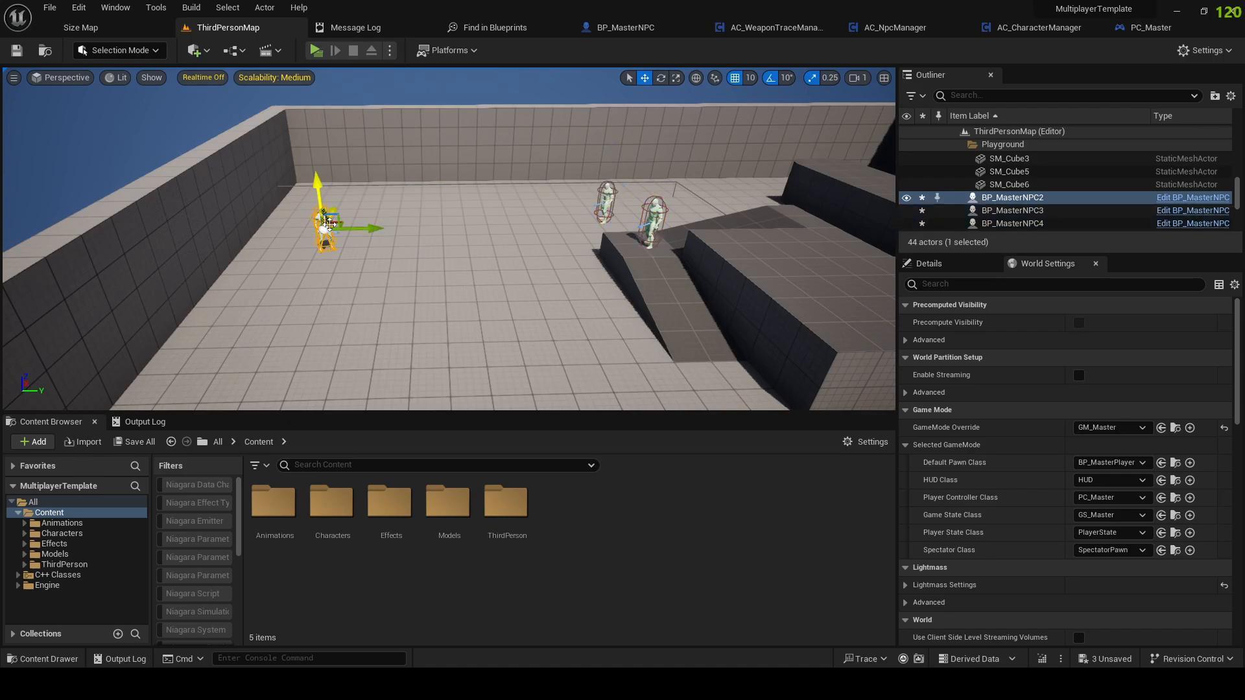
drag(324, 228, 371, 227)
key(w)
mouse_move(407, 240)
right_down()
mouse_move(418, 241)
mouse_move(408, 240)
right_up()
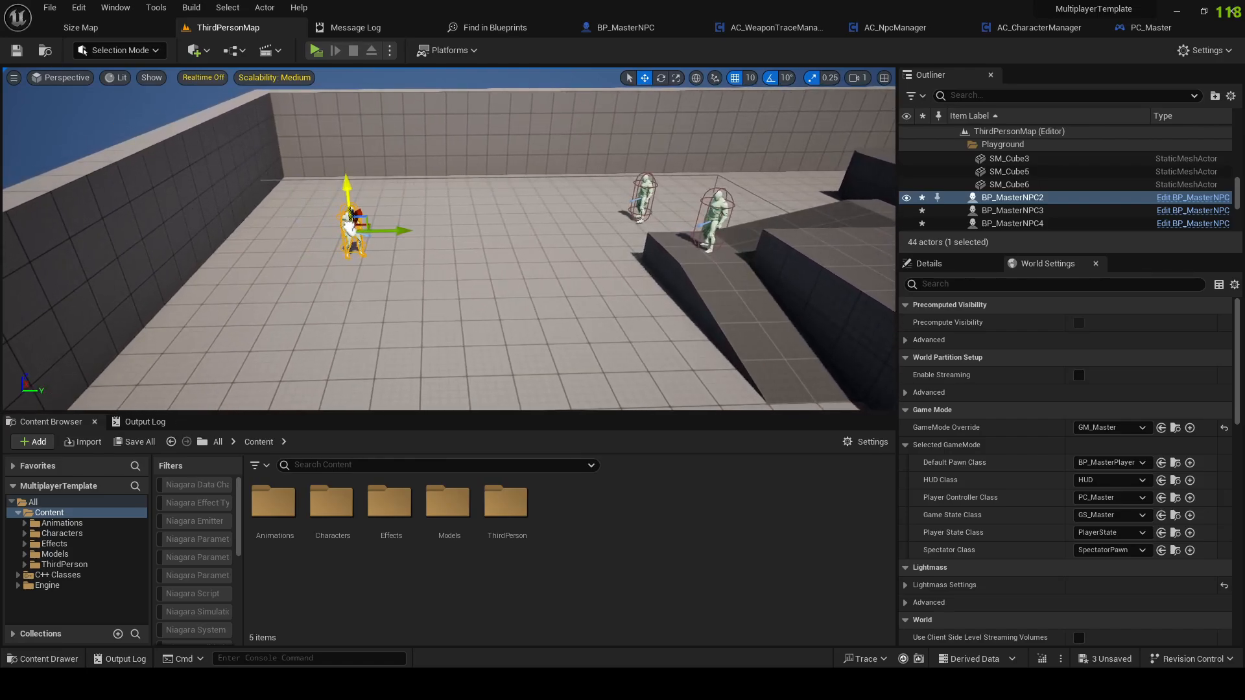
key(Delete)
click(641, 203)
key(Delete)
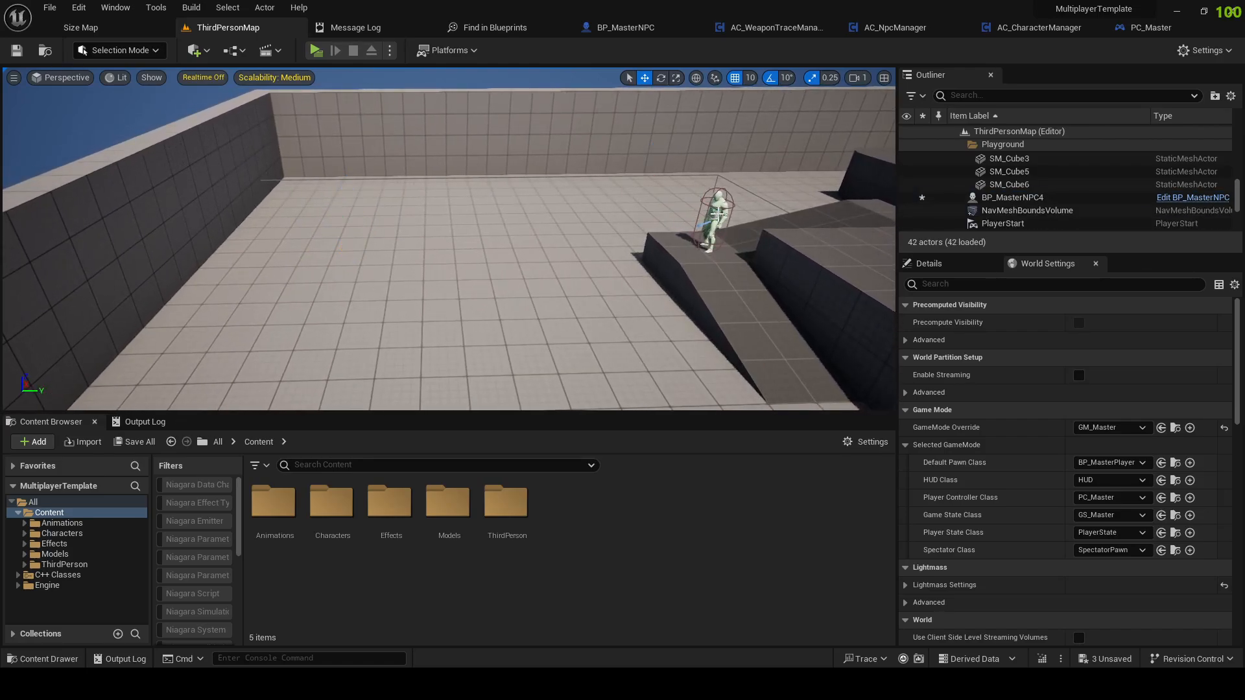
click(705, 223)
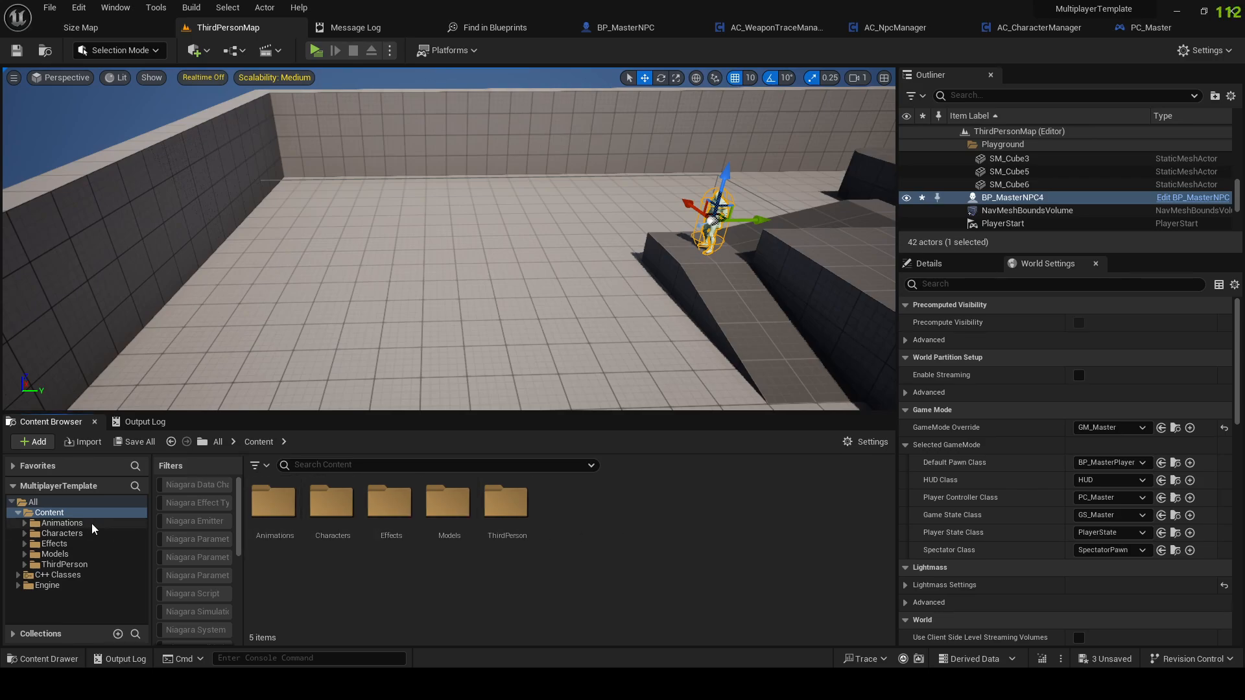
Step: Browse the project content to the Characters folder inside ThirdPerson/Blueprints
click(121, 565)
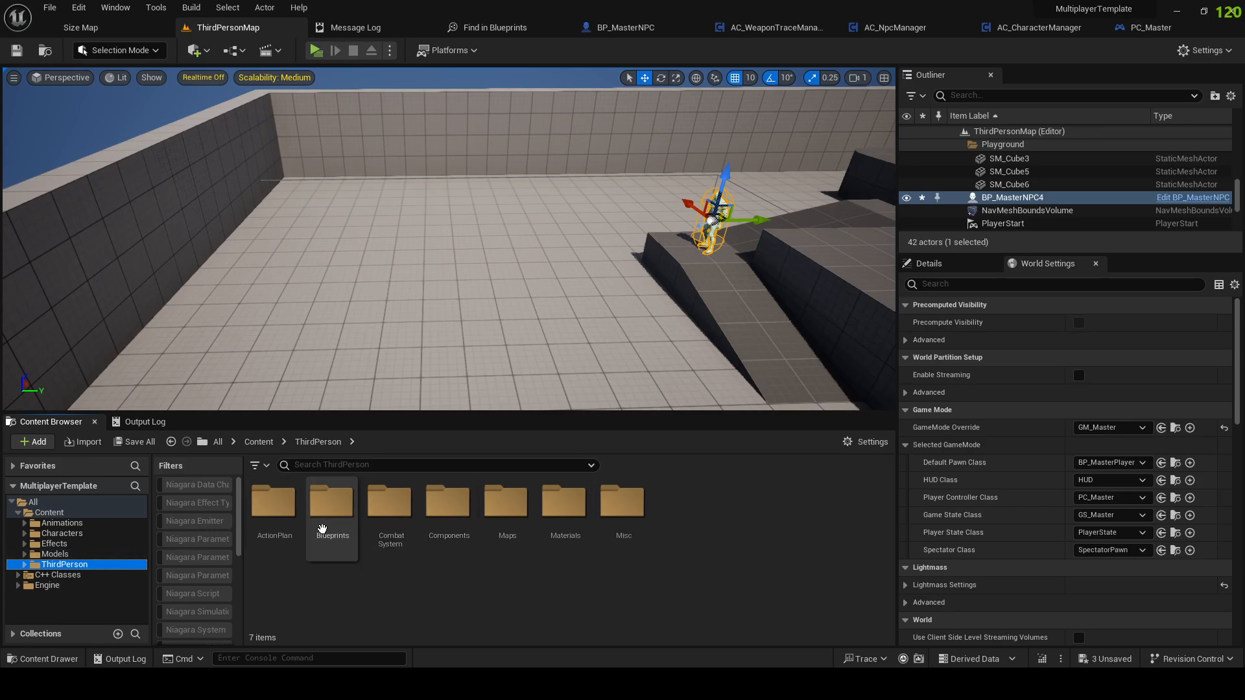
right_click(695, 516)
click(347, 584)
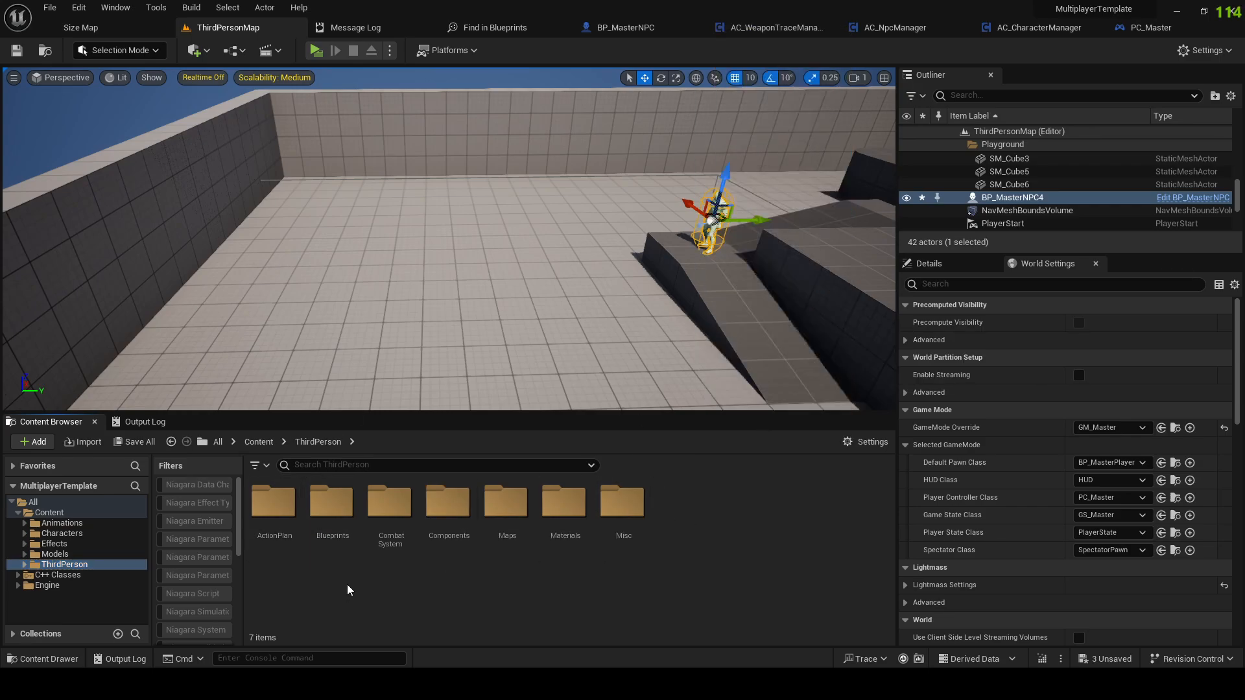
click(72, 534)
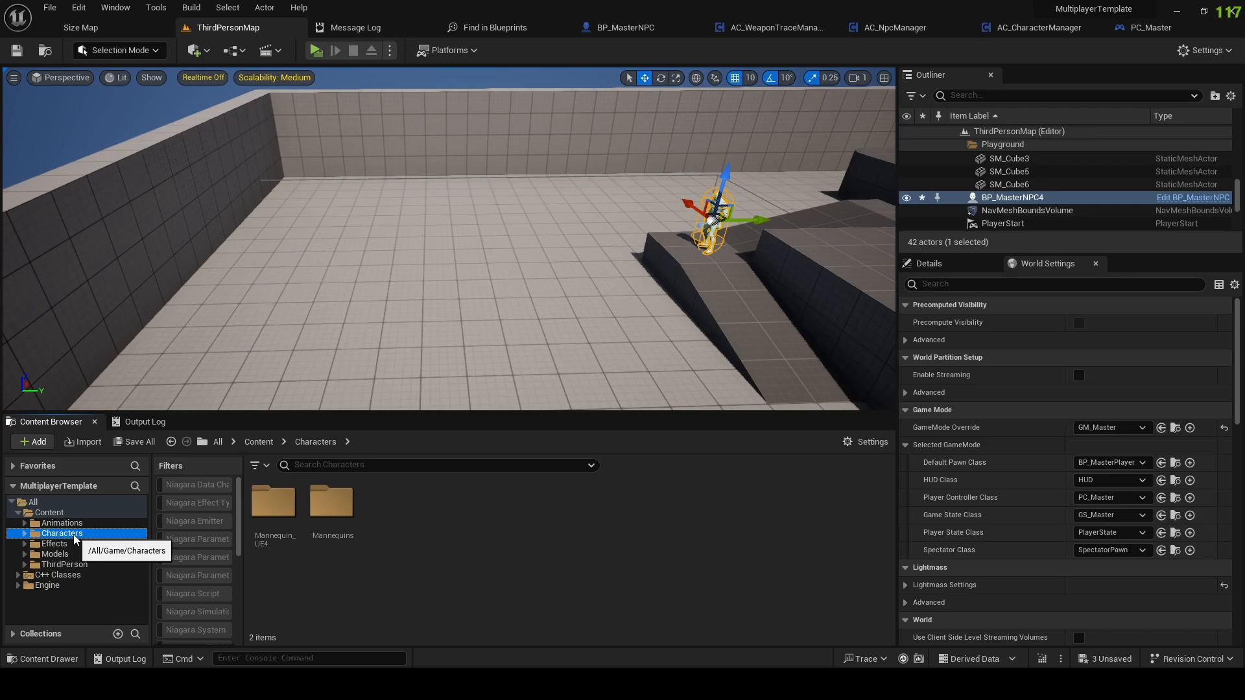
click(64, 564)
click(328, 511)
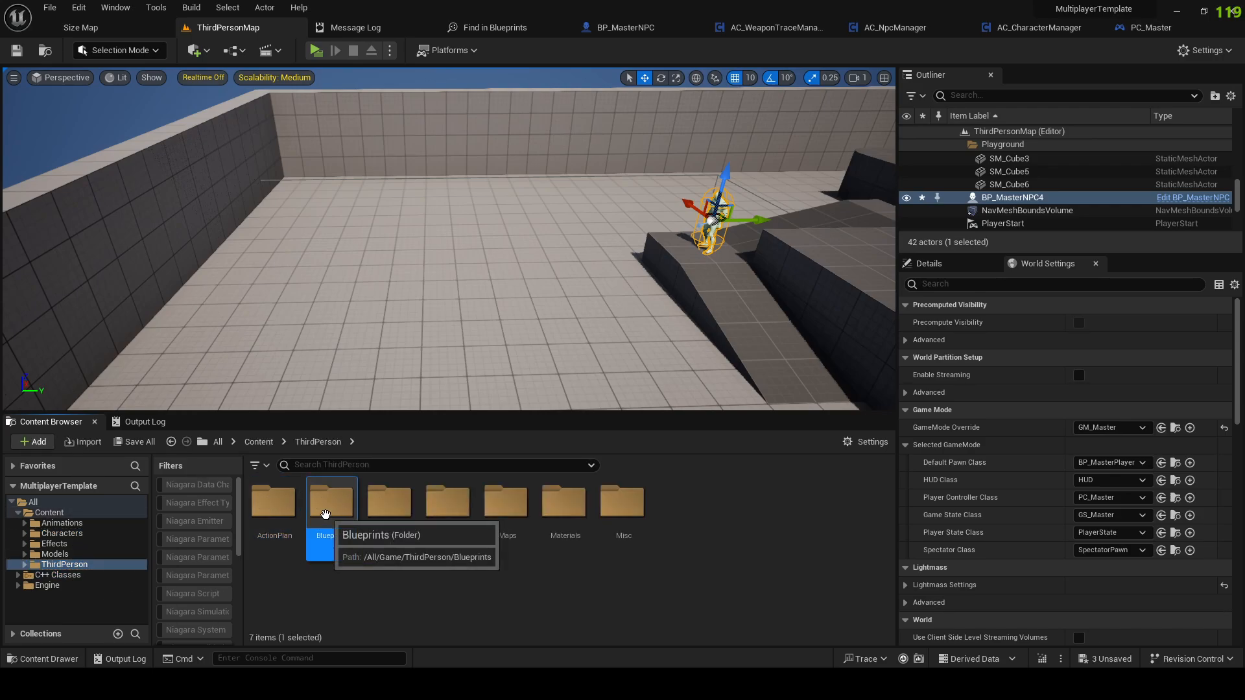
double_click(325, 514)
double_click(279, 516)
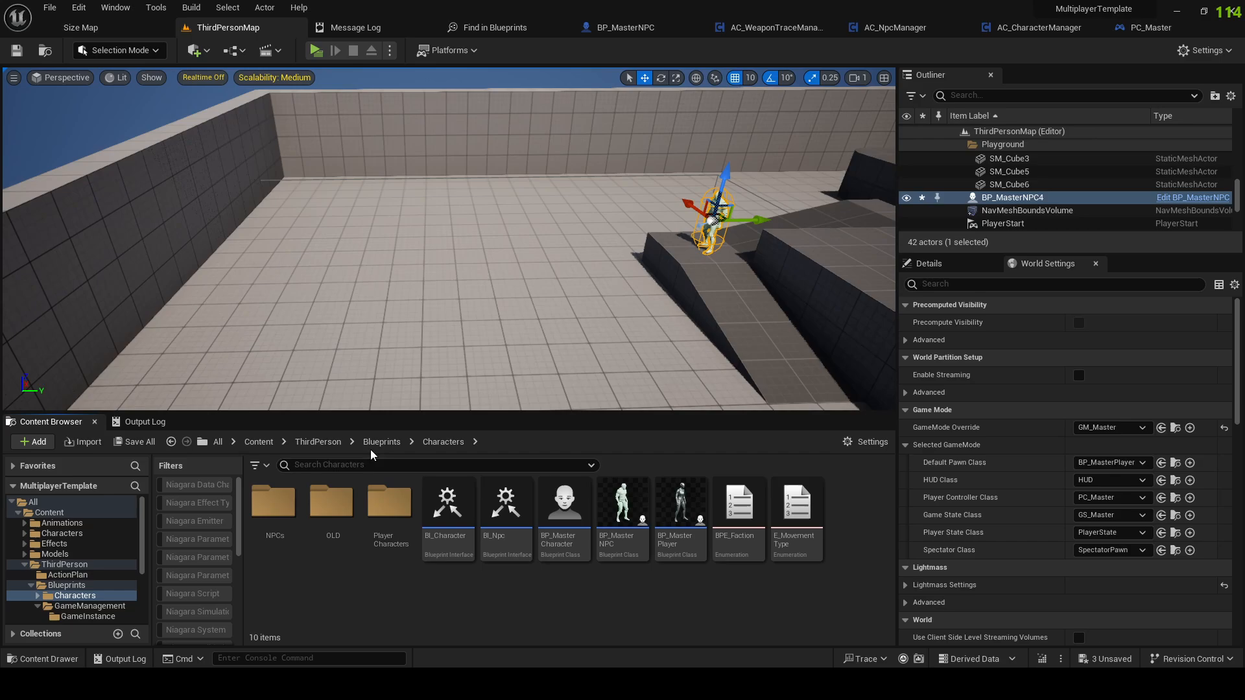
Step: Create a new folder named NpcSpawner in the ThirdPerson/Blueprints folder
click(352, 442)
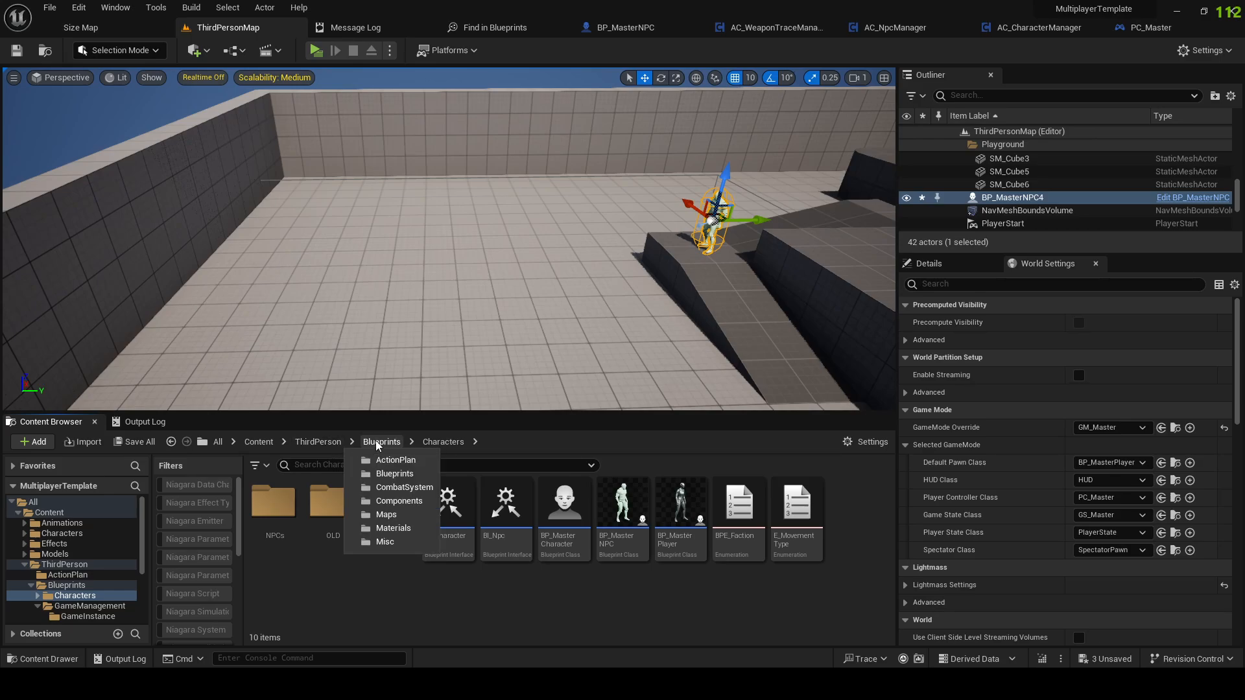
click(352, 482)
right_click(441, 513)
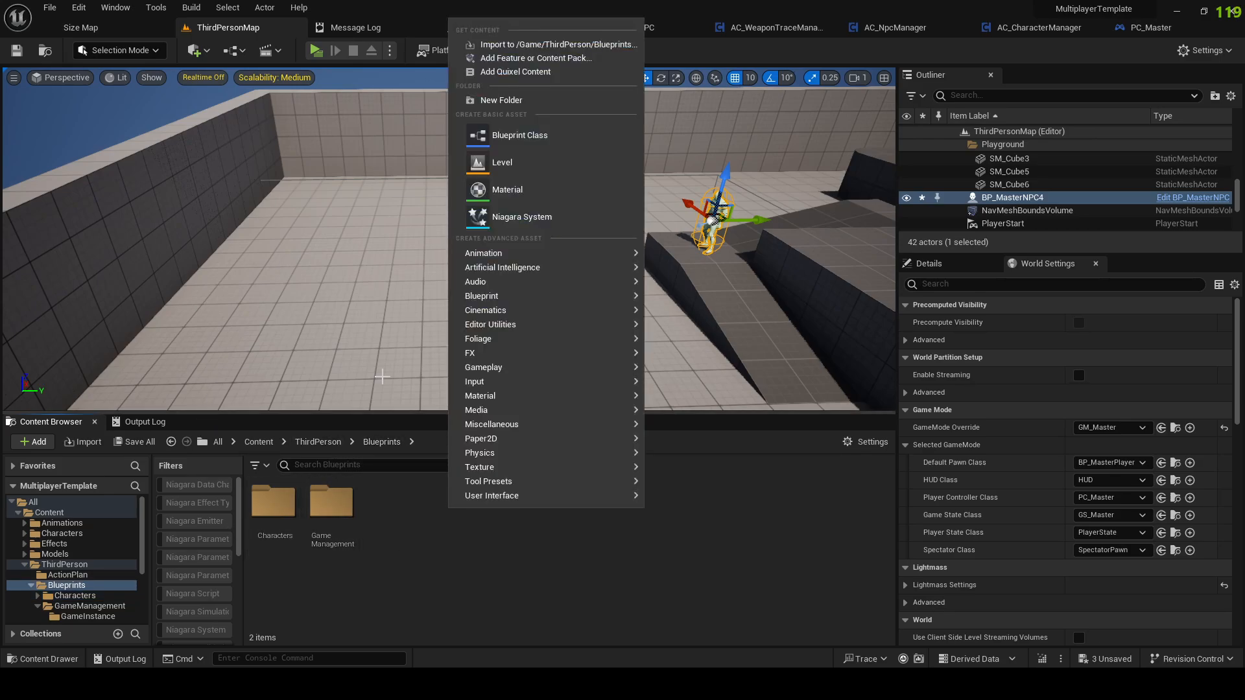
click(520, 103)
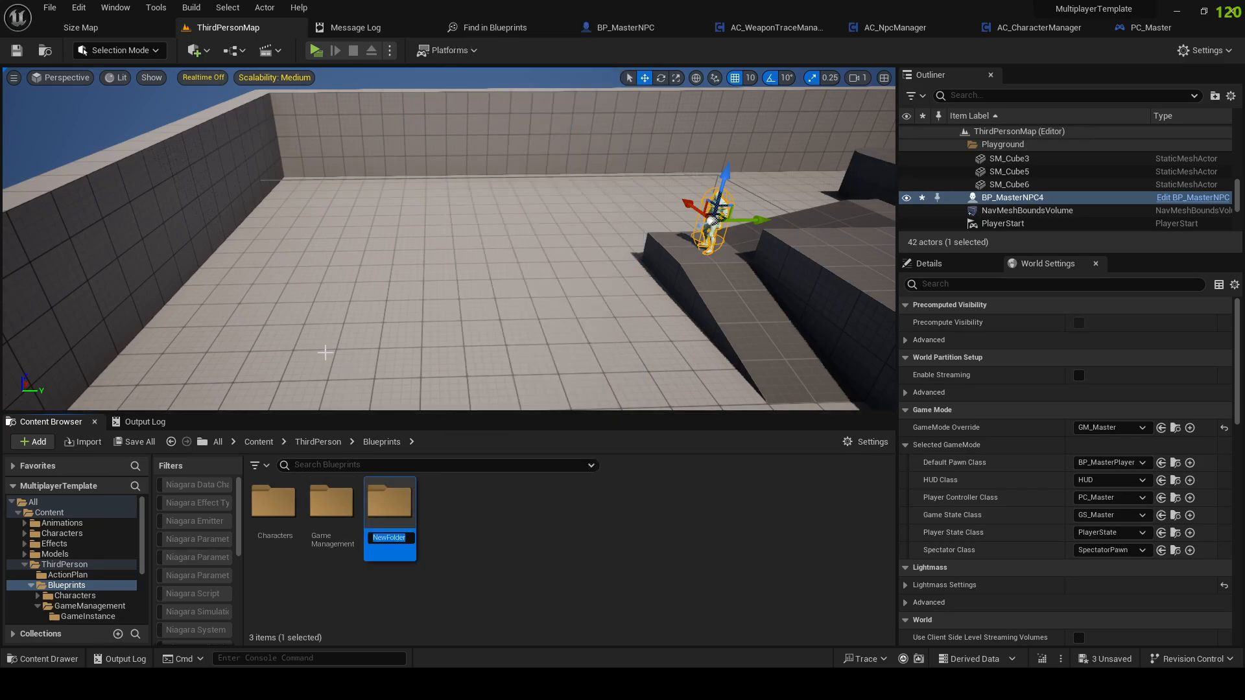
text(NpcSpawner)
key(Return)
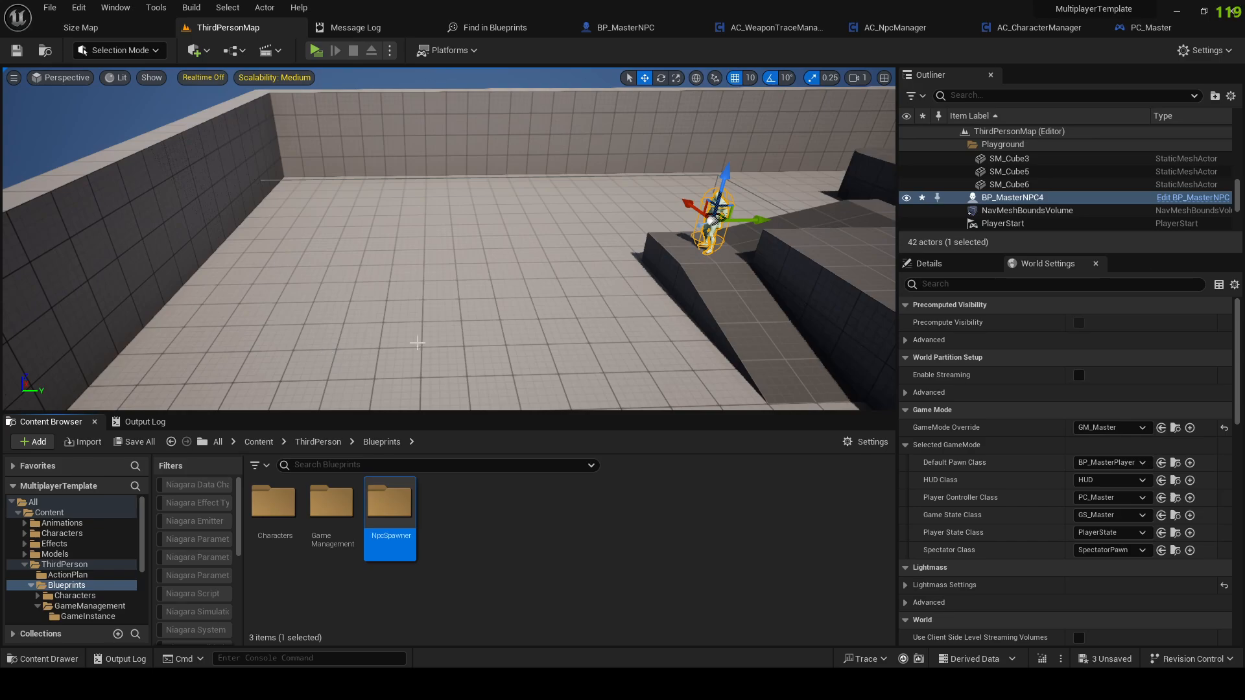
Step: Create an Actor-based Blueprint class named BP_MasterSpawner inside the NpcSpawner folder
double_click(274, 512)
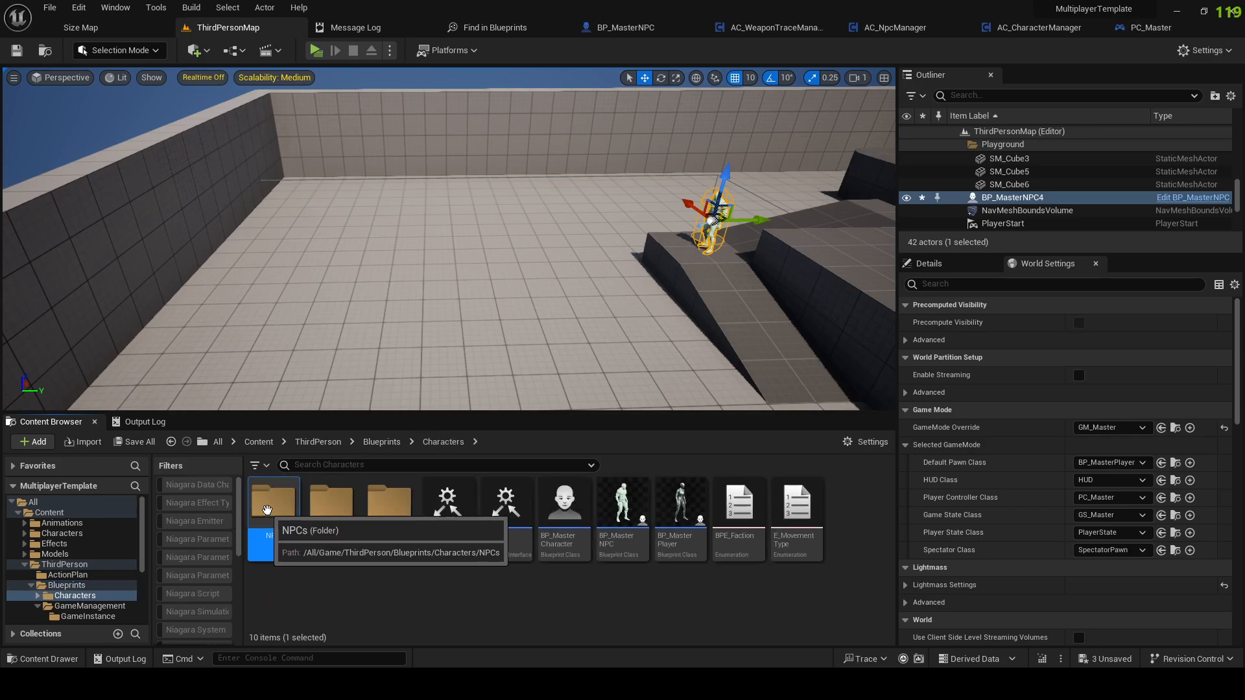
click(381, 442)
click(398, 503)
double_click(398, 502)
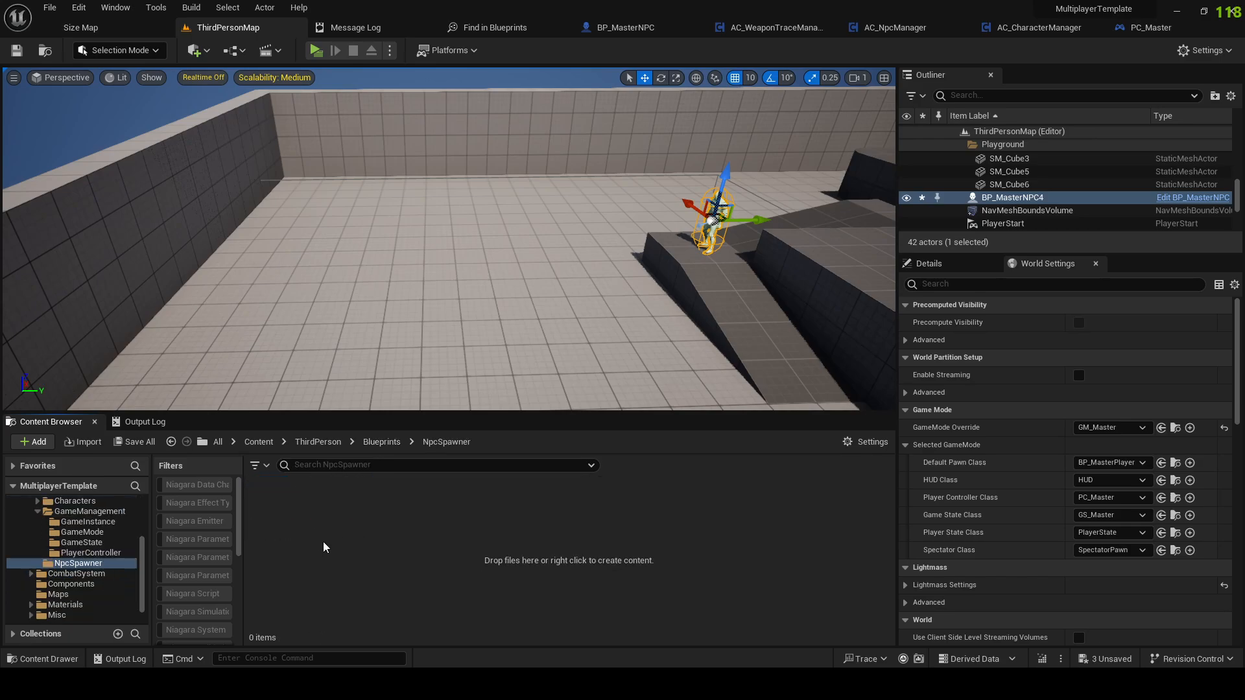
right_click(323, 543)
click(371, 174)
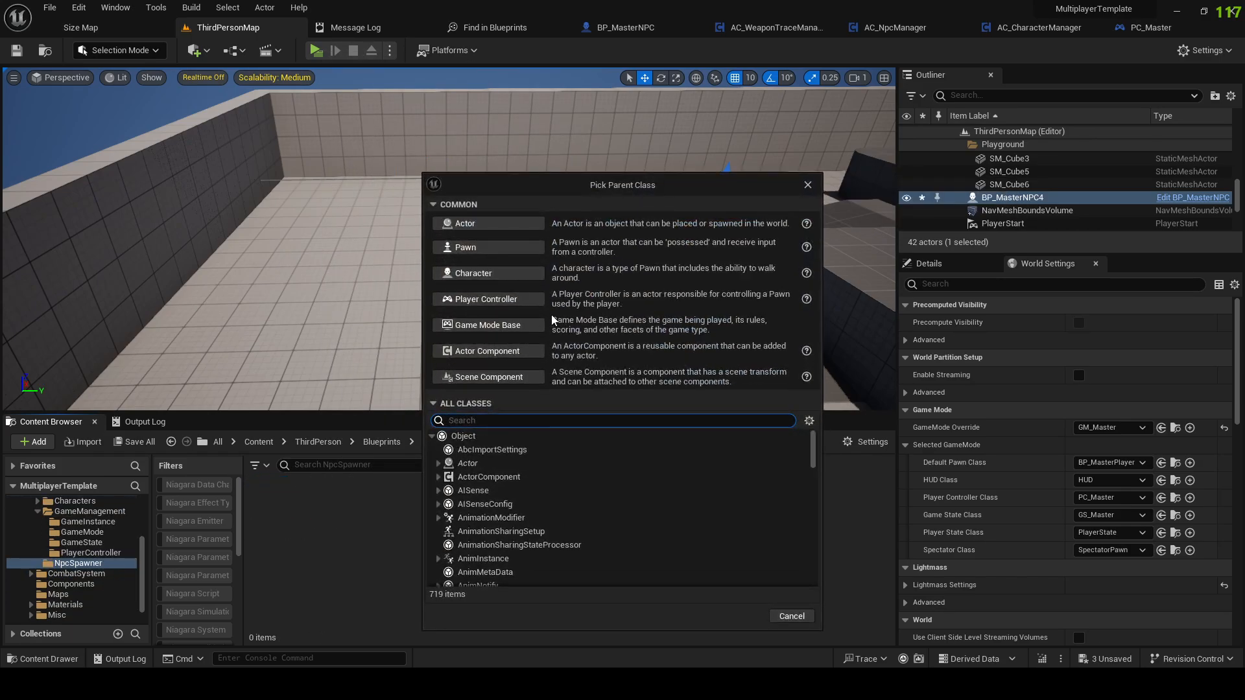
click(499, 223)
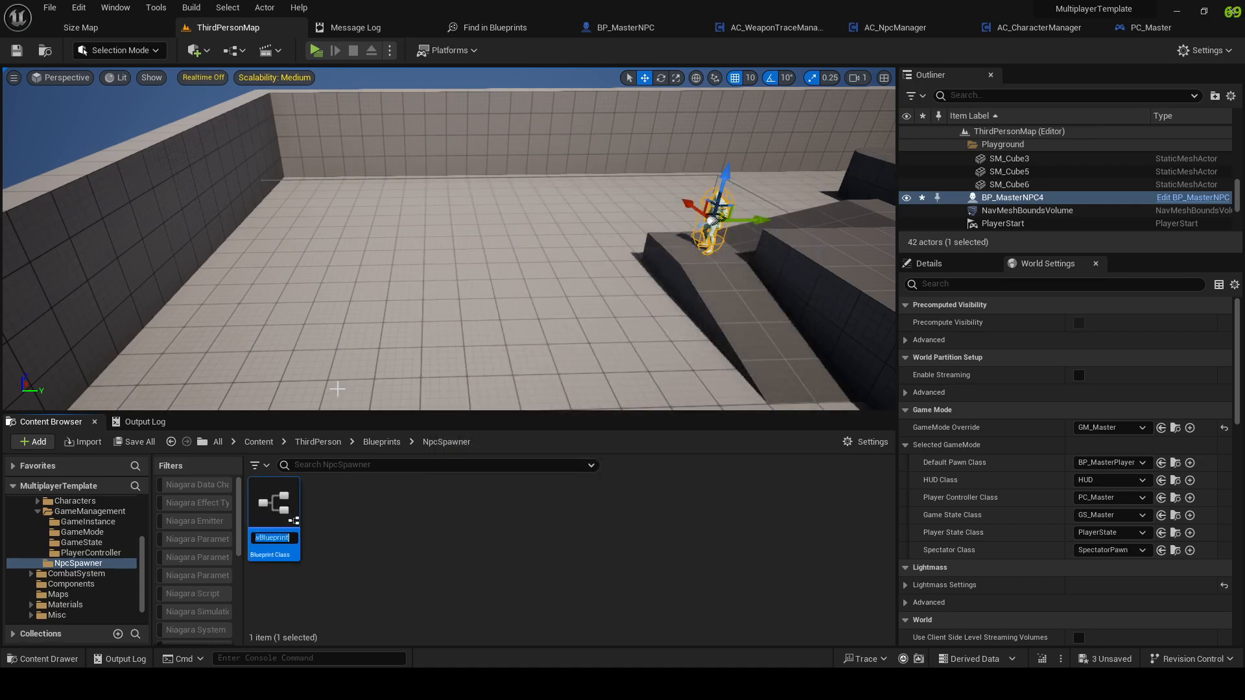
text(BP_Mas)
text(terSpawner)
key(Return)
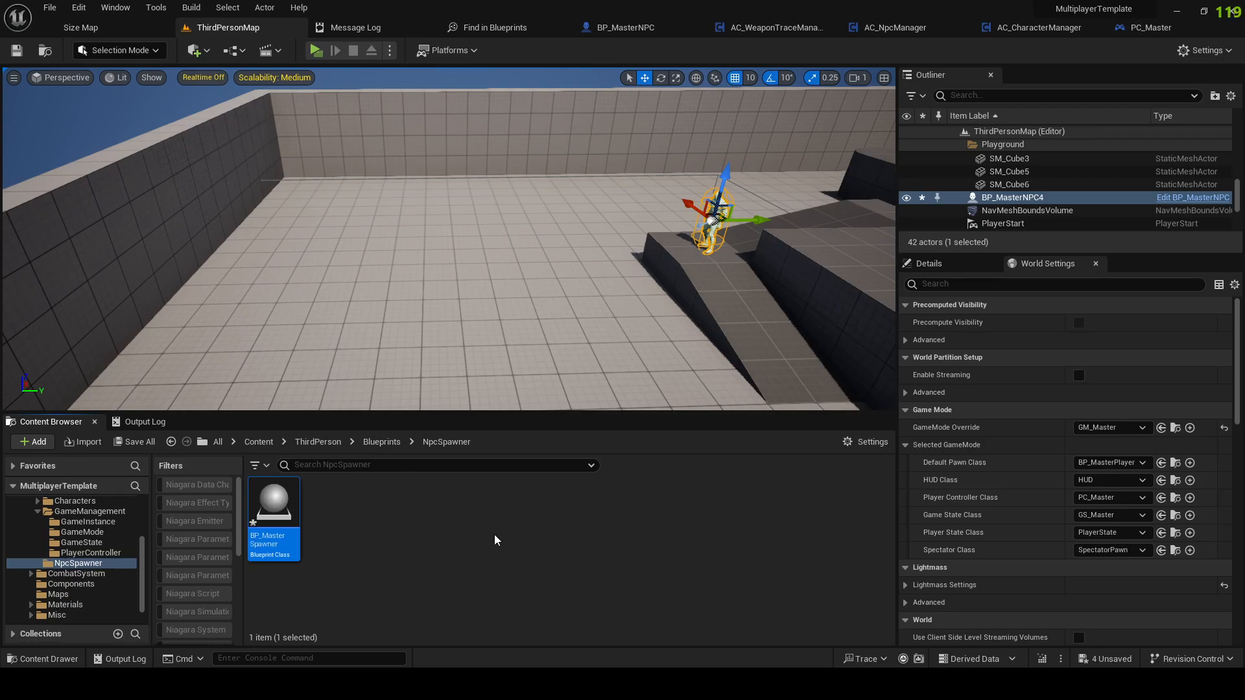
Step: Rename the new spawner Blueprint as BP_MasterNpcSpawner
click(299, 526)
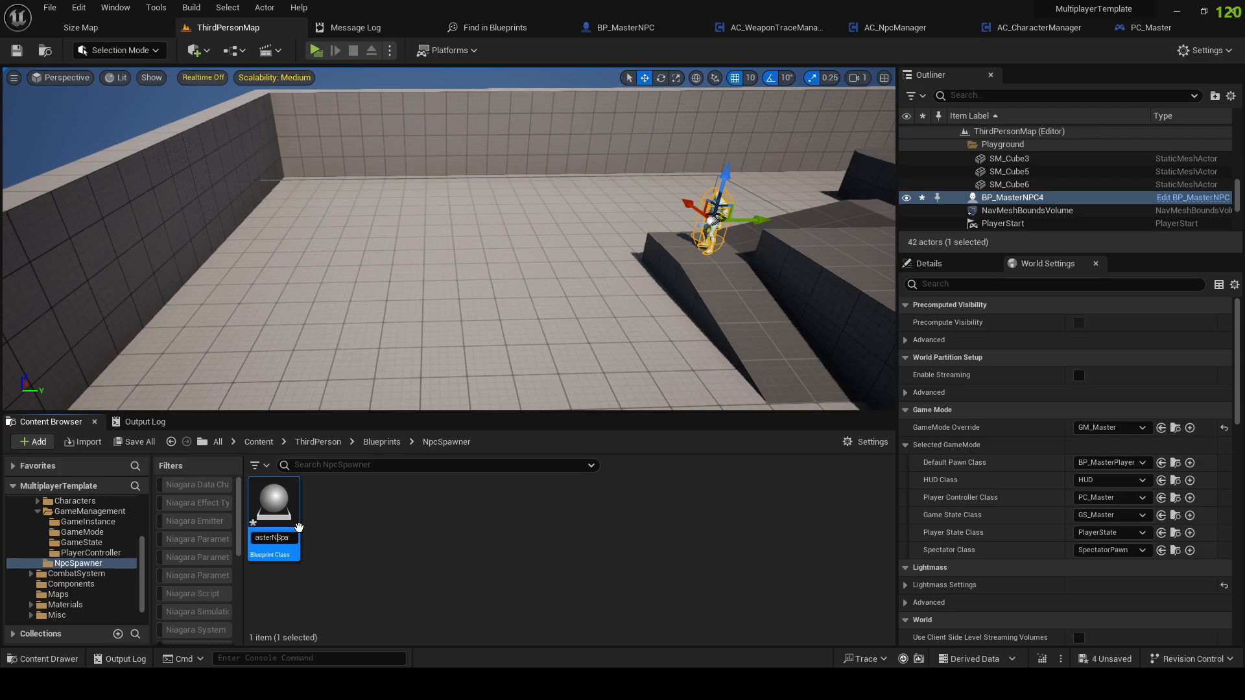
key(Return)
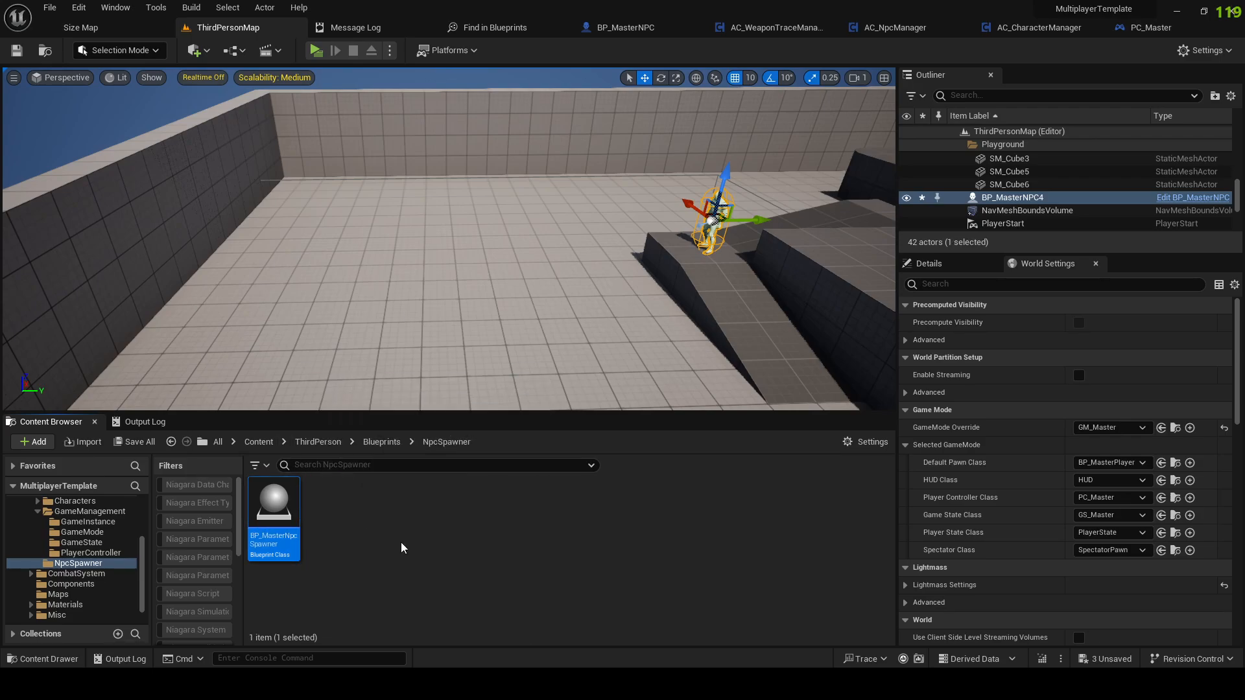
Step: Save all unsaved assets and the level in the project
click(290, 528)
click(50, 7)
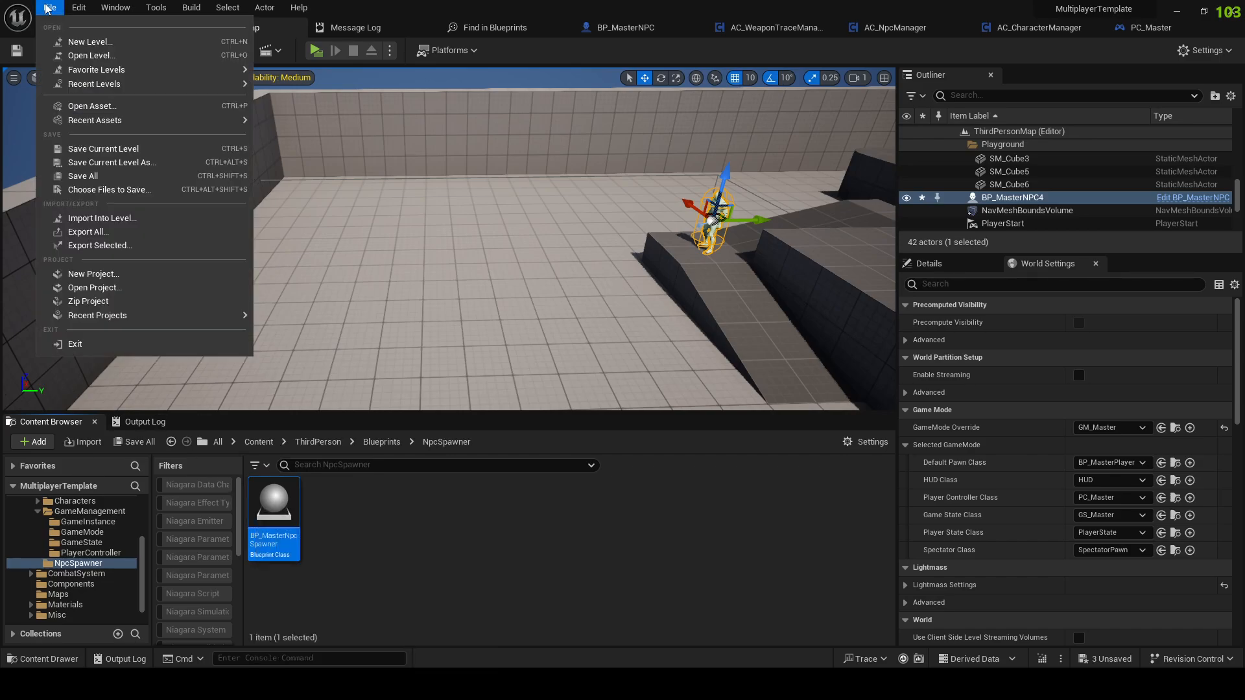
click(100, 181)
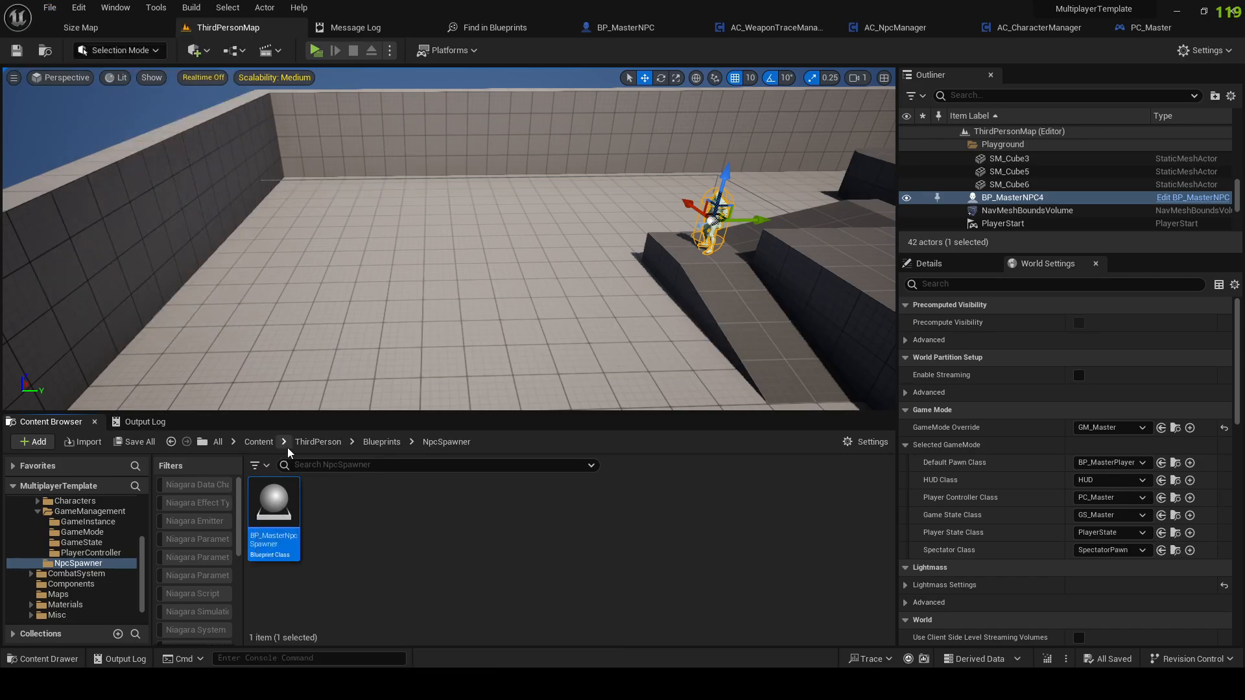
Step: Rename BP_MasterNpcSpawner as BP_NpcSpawner in the NpcSpawner folder and save all changes
key(F2)
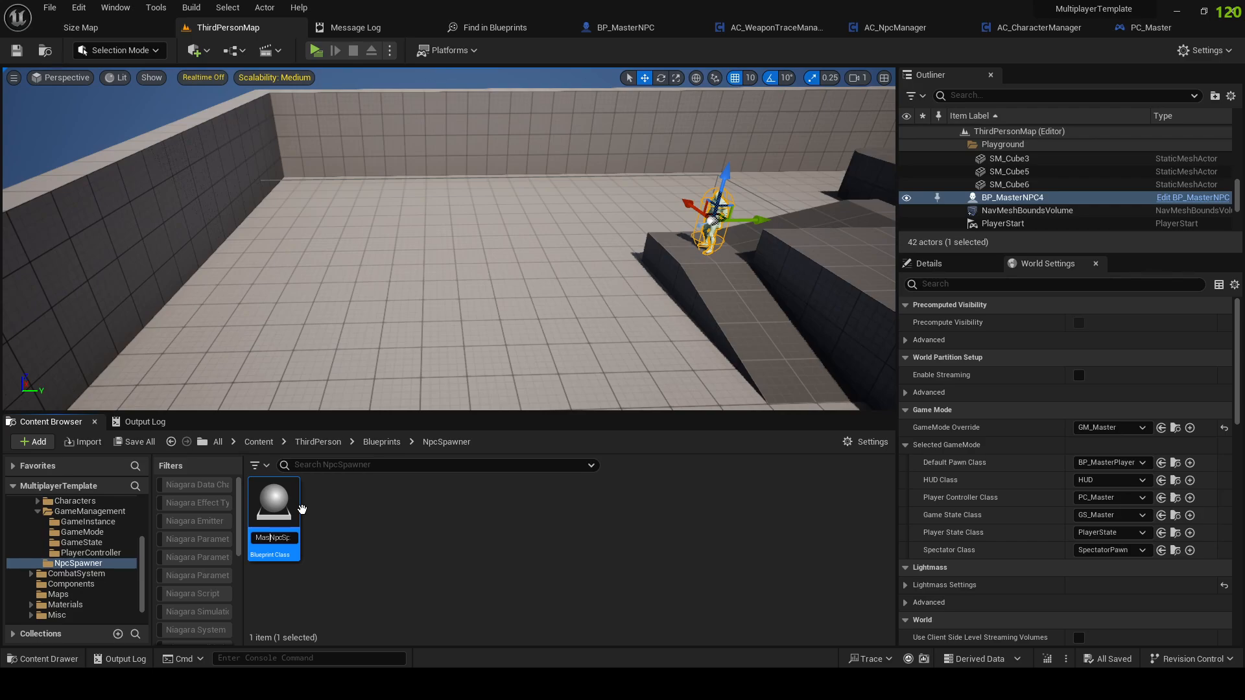
key(Return)
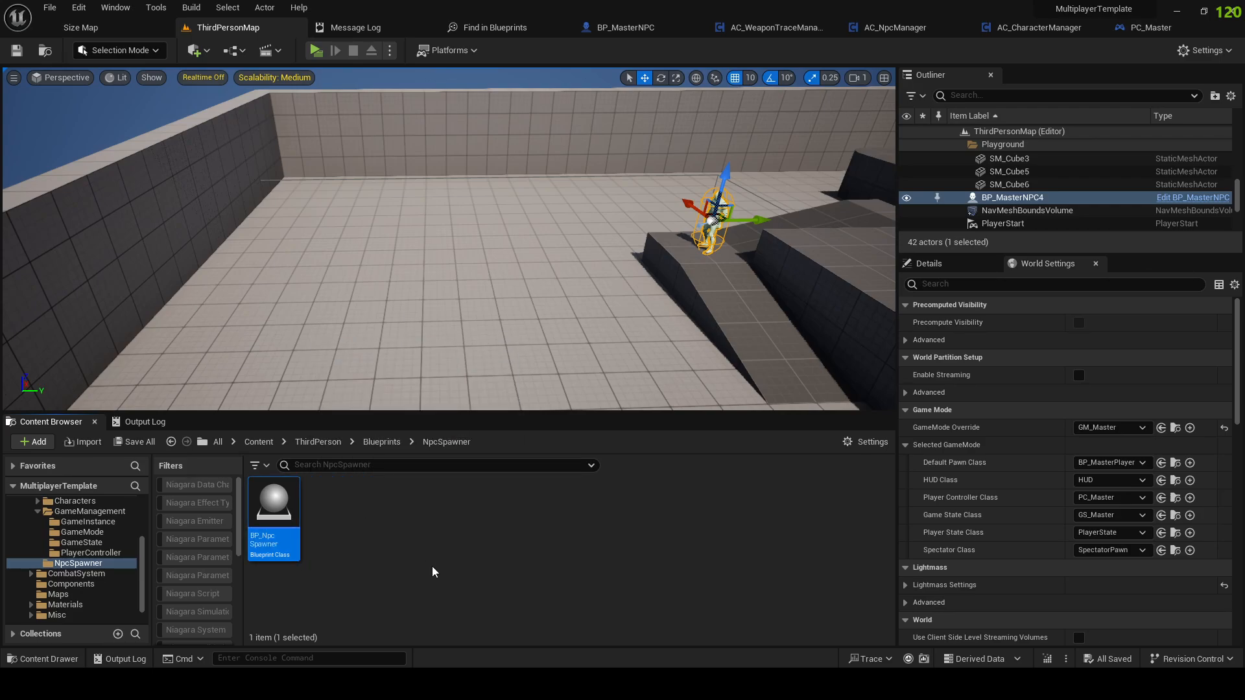
click(454, 524)
click(50, 8)
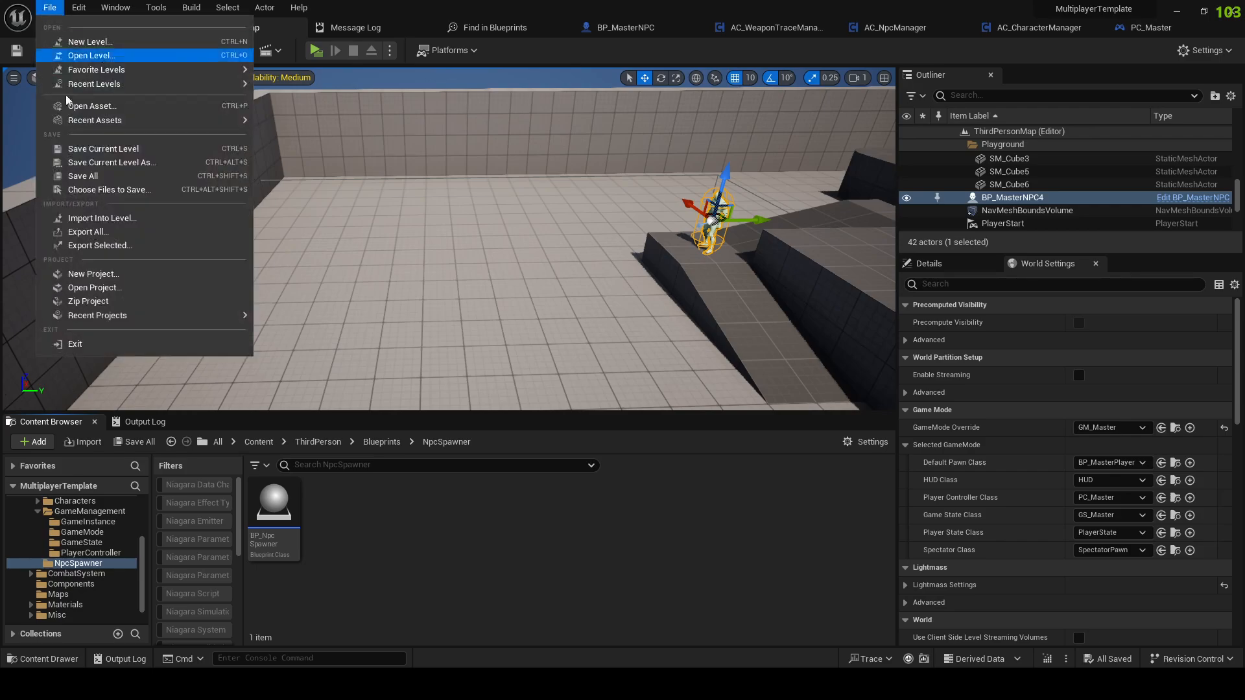
click(92, 177)
Step: Open the BP_NpcSpawner Blueprint and add a Static Mesh component with the default name under DefaultSceneRoot
click(263, 513)
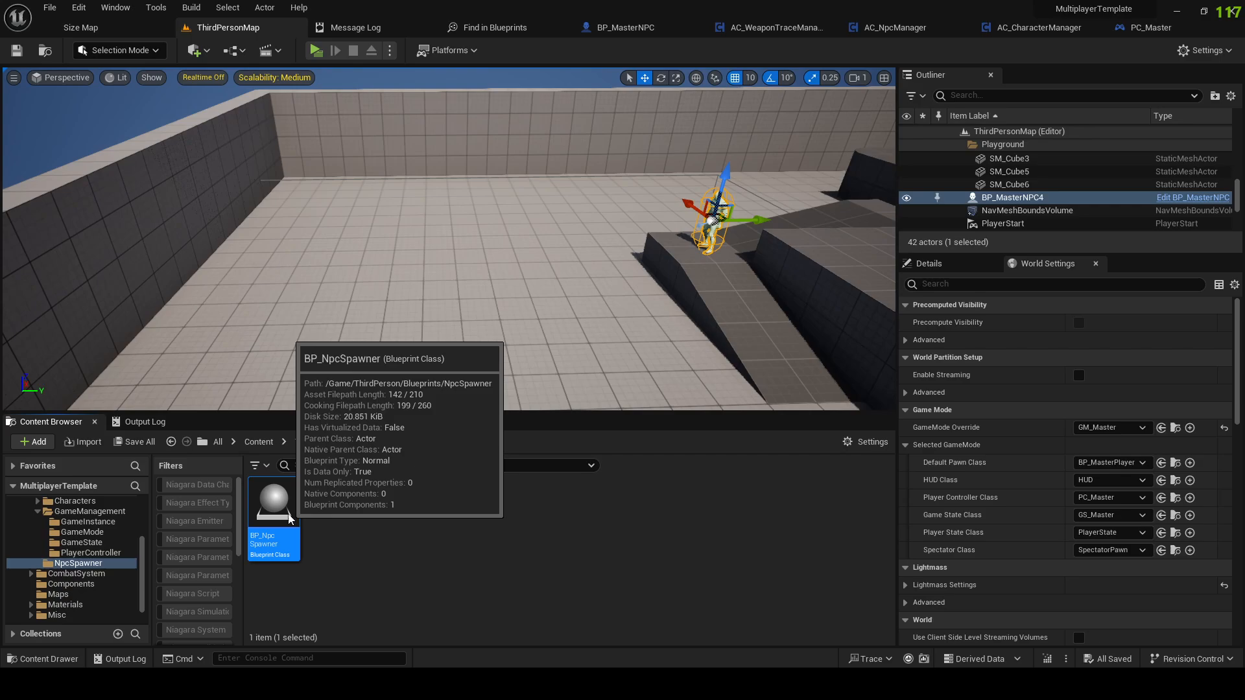
drag(1244, 234, 385, 37)
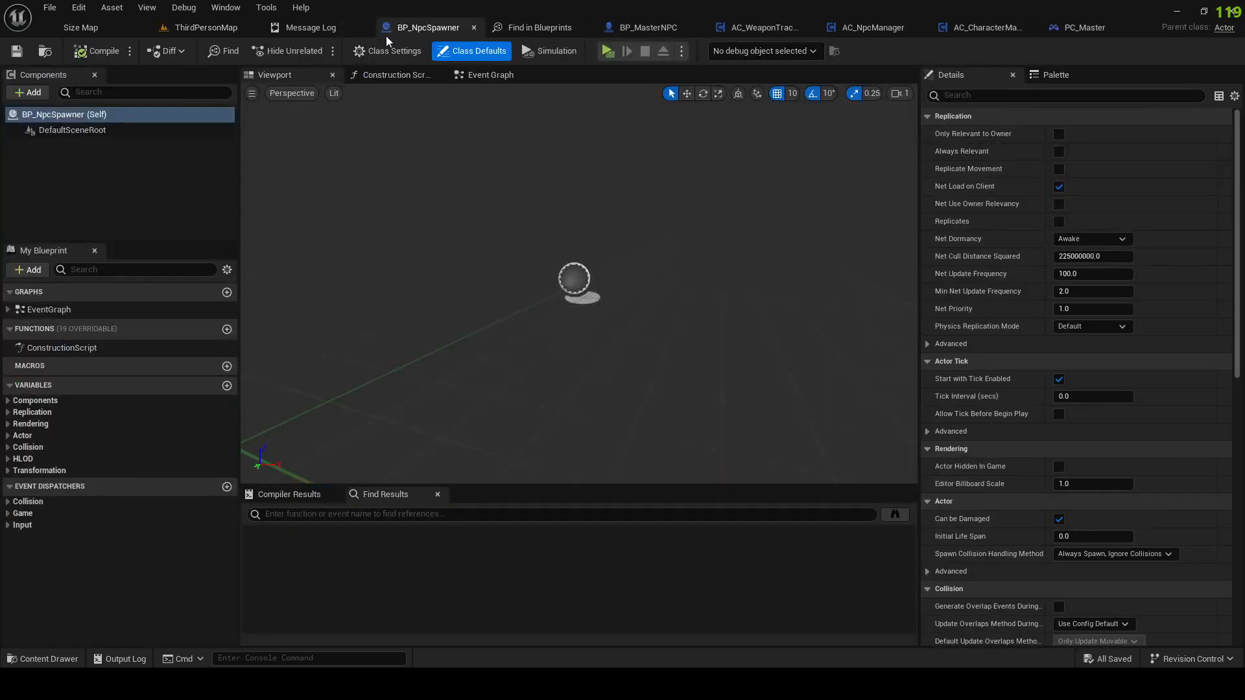
click(48, 98)
text(stat)
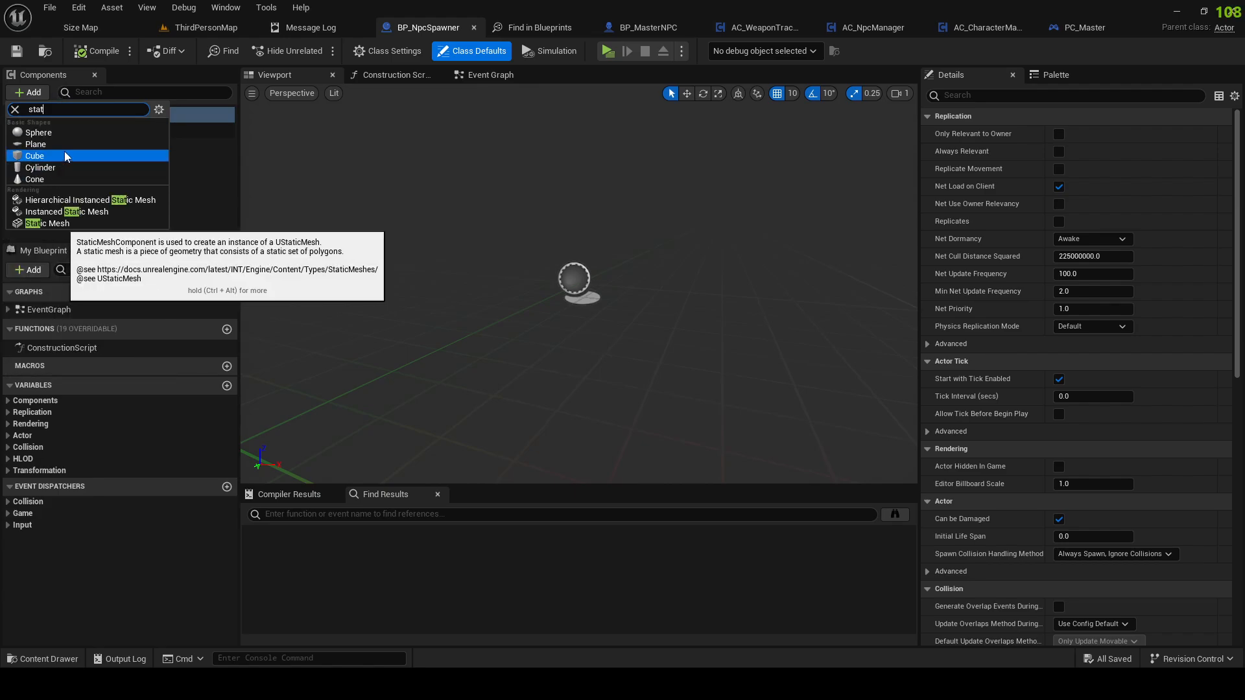
click(71, 223)
click(80, 207)
click(85, 146)
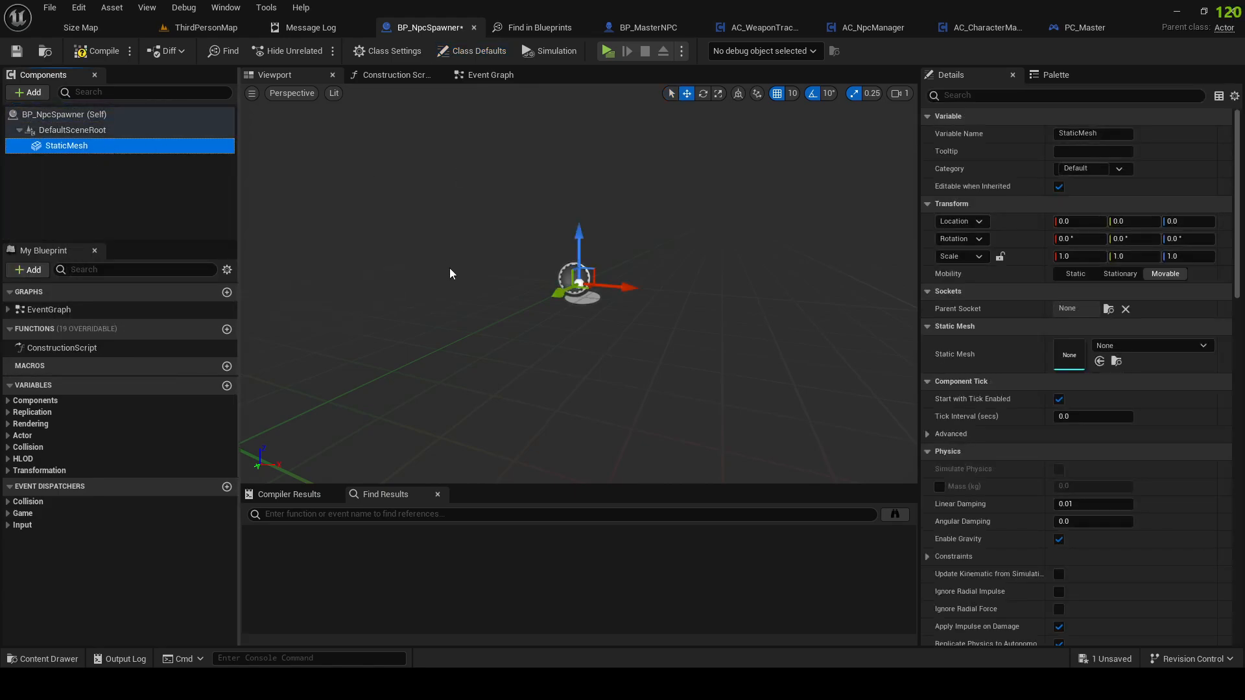
Step: Assign the SM_ChamferCube mesh to the StaticMesh component and compile the Blueprint
click(1096, 327)
click(929, 325)
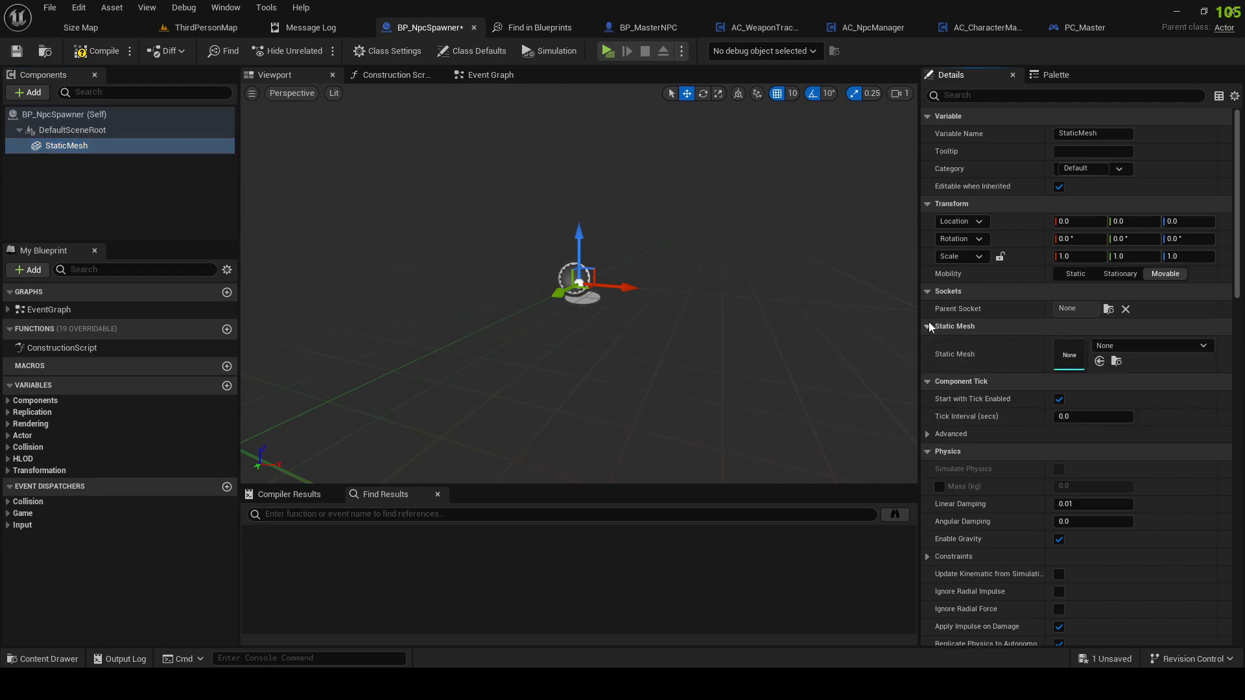
click(1171, 344)
text(Cube)
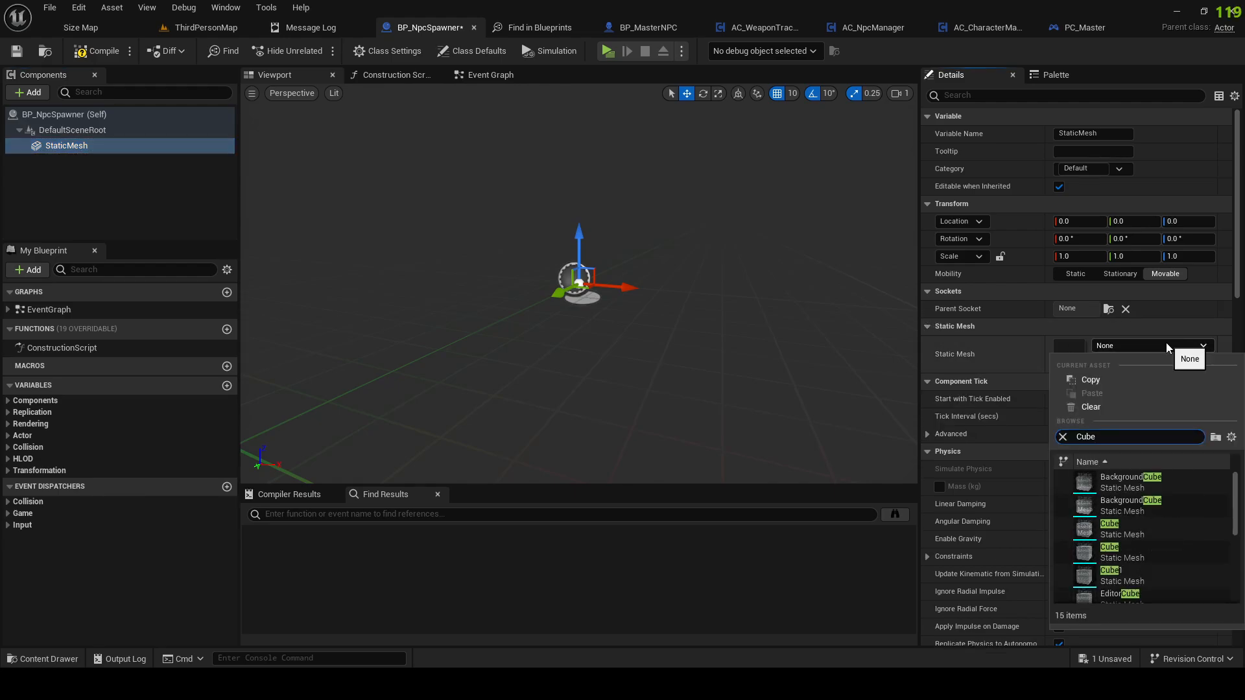
text( Cha)
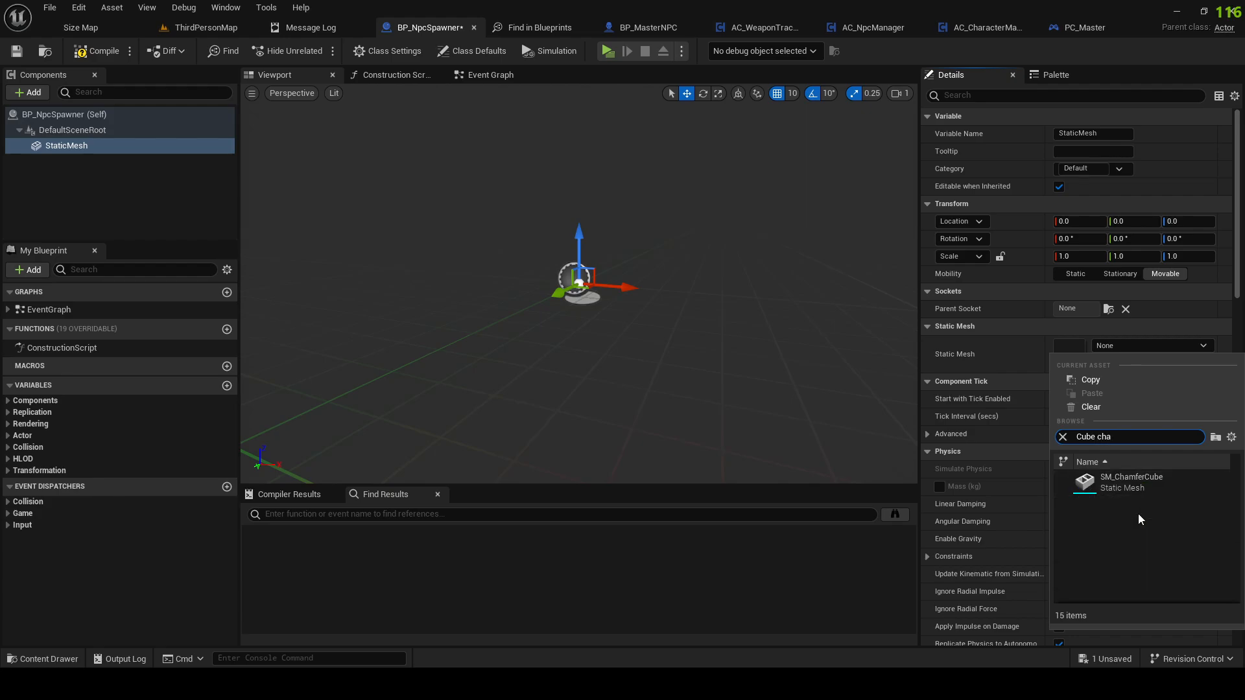
click(1121, 483)
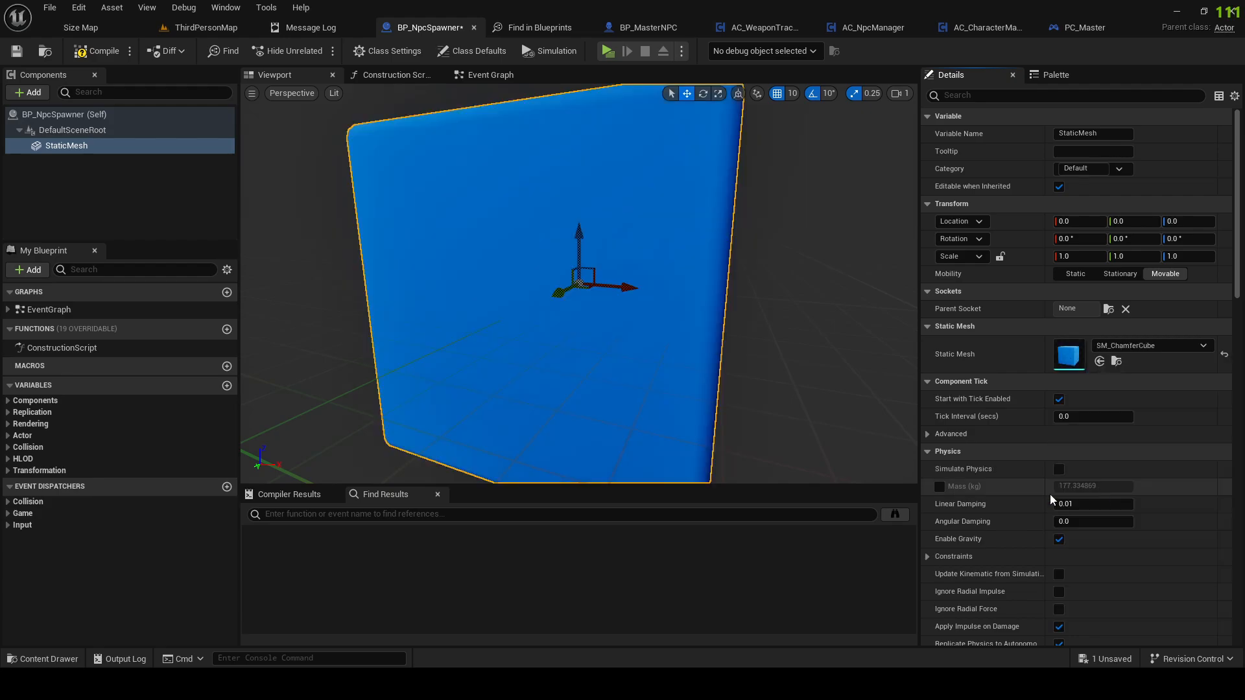
click(96, 51)
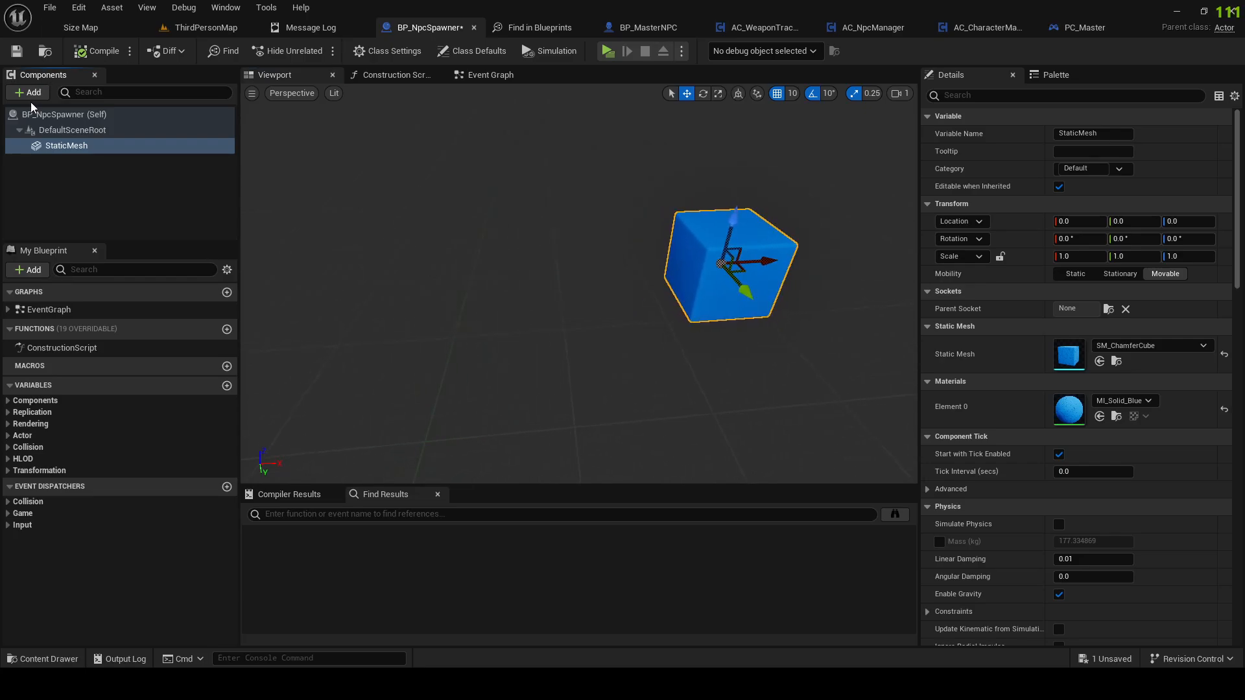
Step: Add a Sphere Collision component as a child of StaticMesh, keeping the name Sphere
click(29, 93)
text(Sphe)
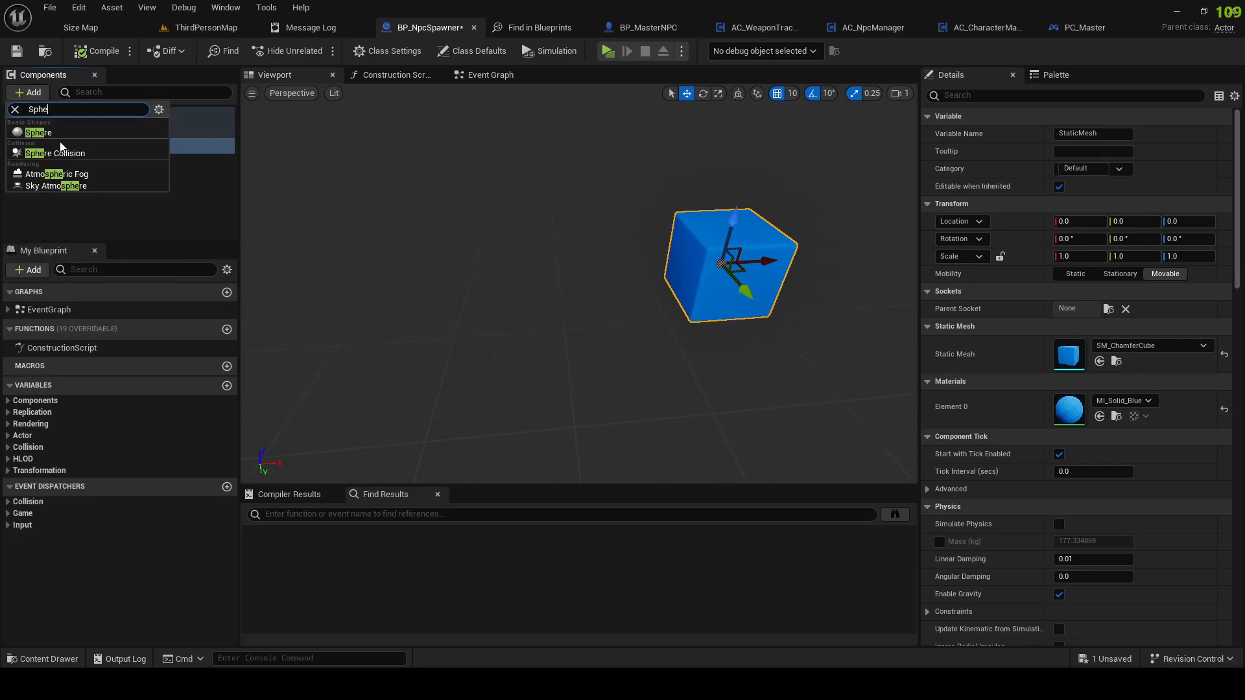
click(64, 154)
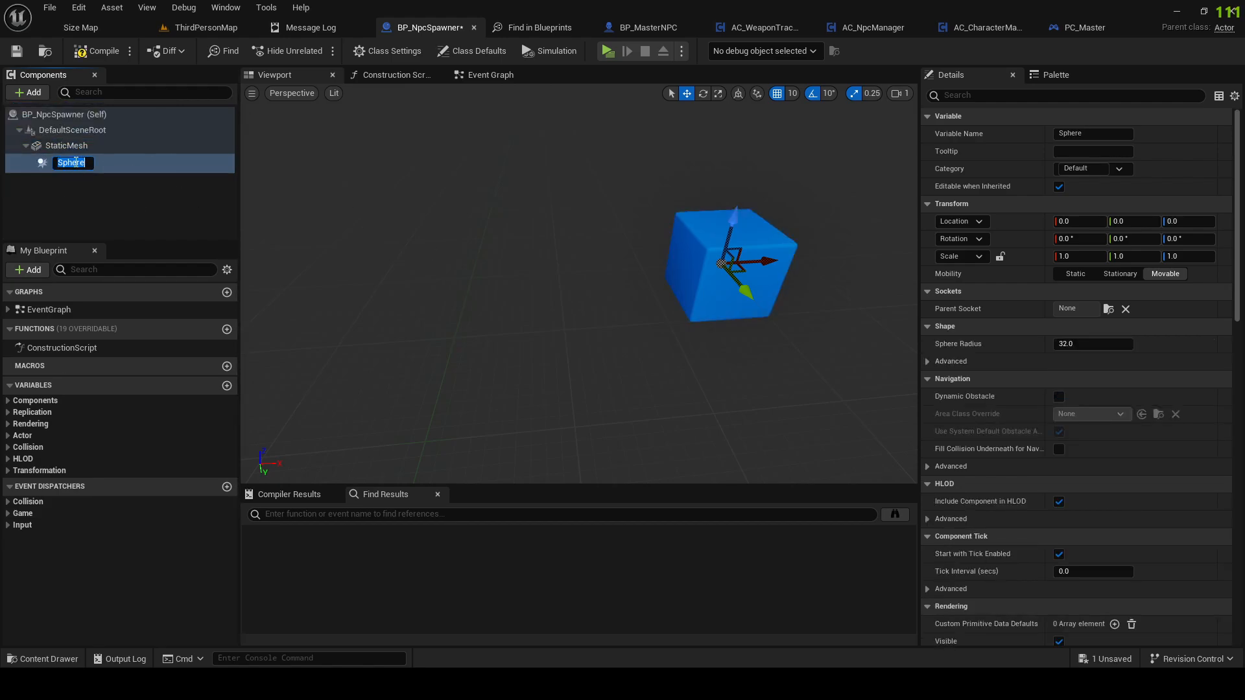
click(76, 188)
click(65, 161)
Step: Enlarge the collision sphere's radius to about 451
key(f)
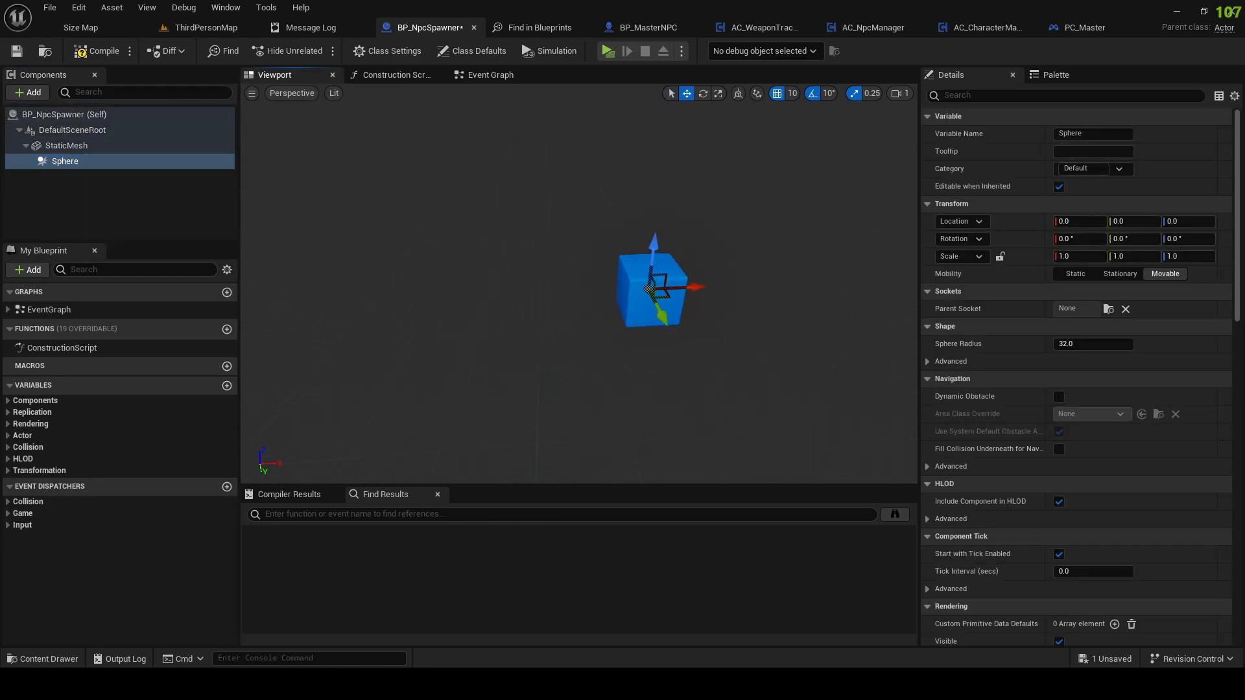
drag(1083, 342, 1180, 342)
click(1080, 343)
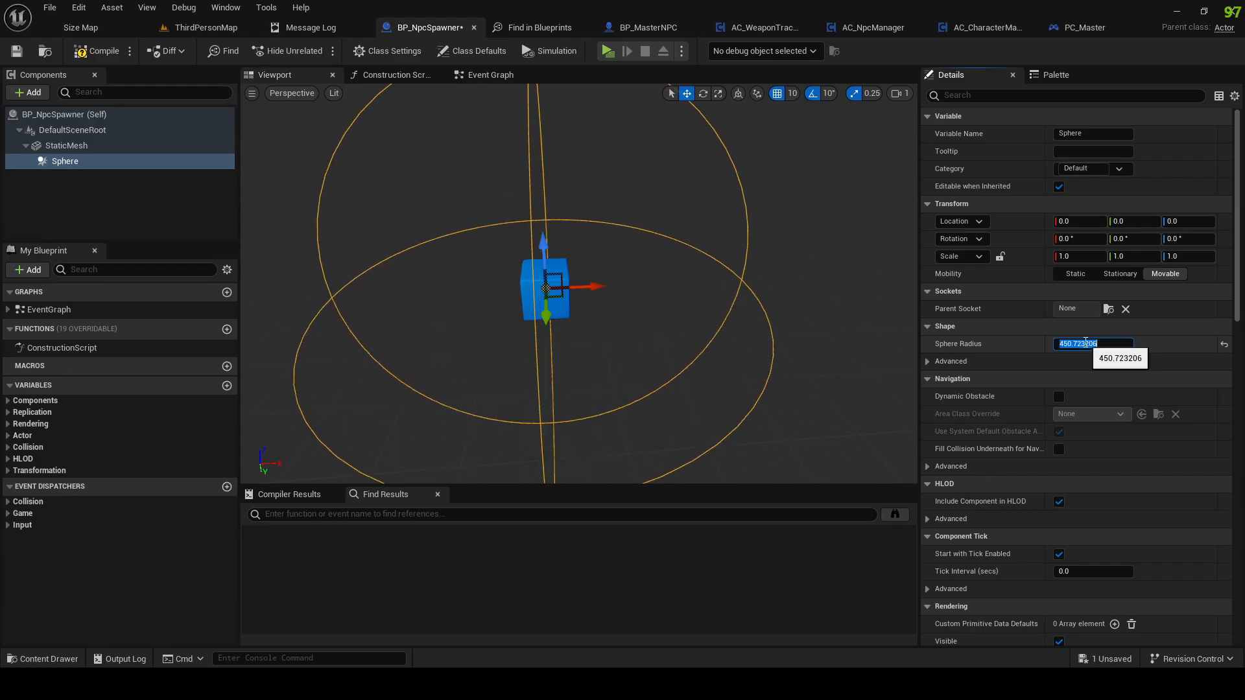
Step: Place a BP_NpcSpawner instance on the open floor of ThirdPersonMap, away from the ramp
click(203, 27)
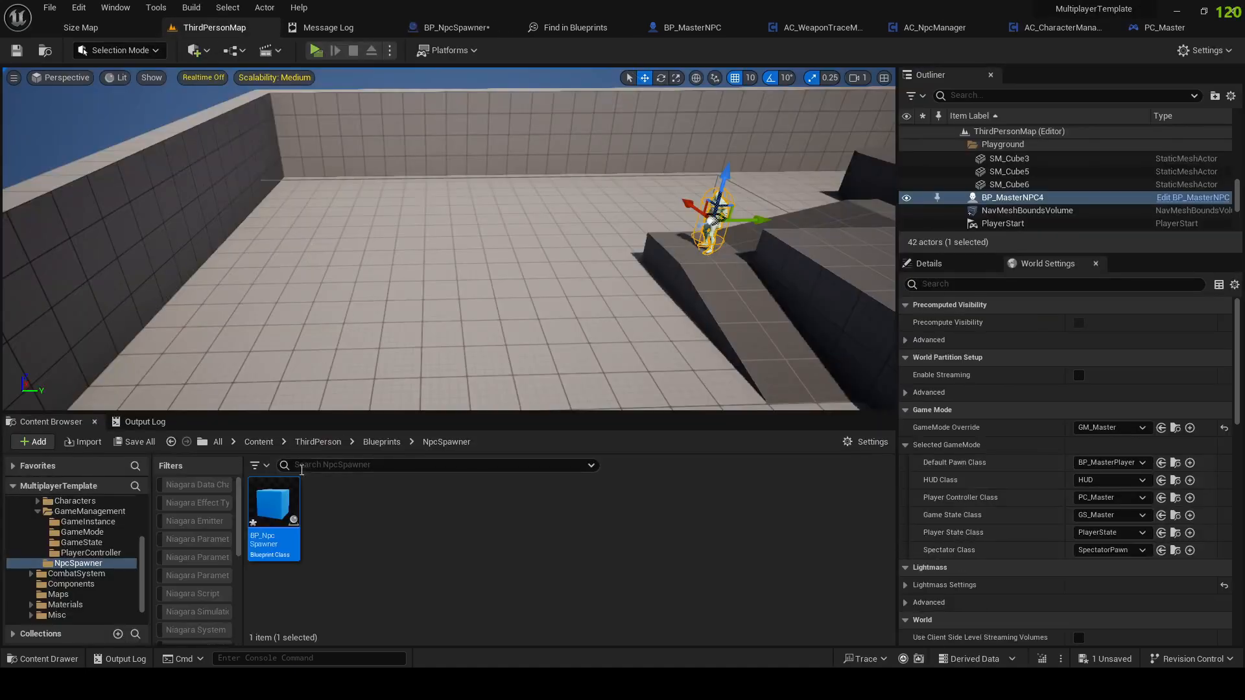
drag(276, 513, 430, 243)
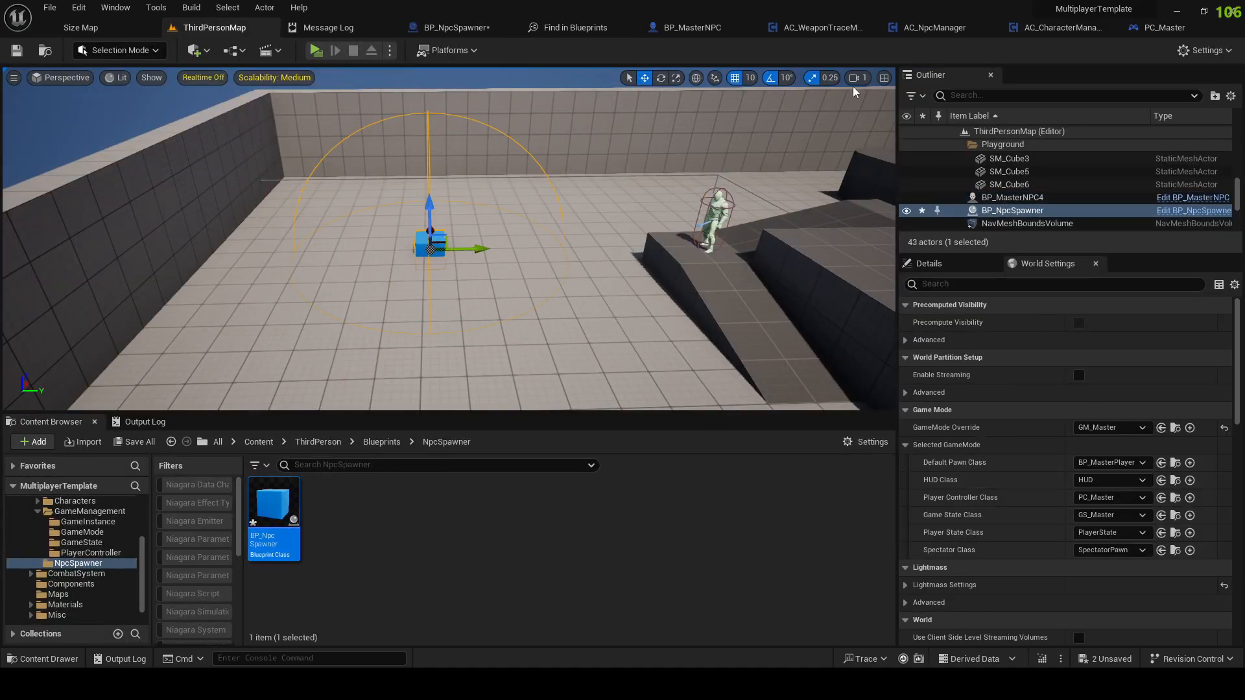
Step: Set the Sphere component's radius to 600 in BP_NpcSpawner, compile, and check its reach on the spawner placed in the level
double_click(274, 513)
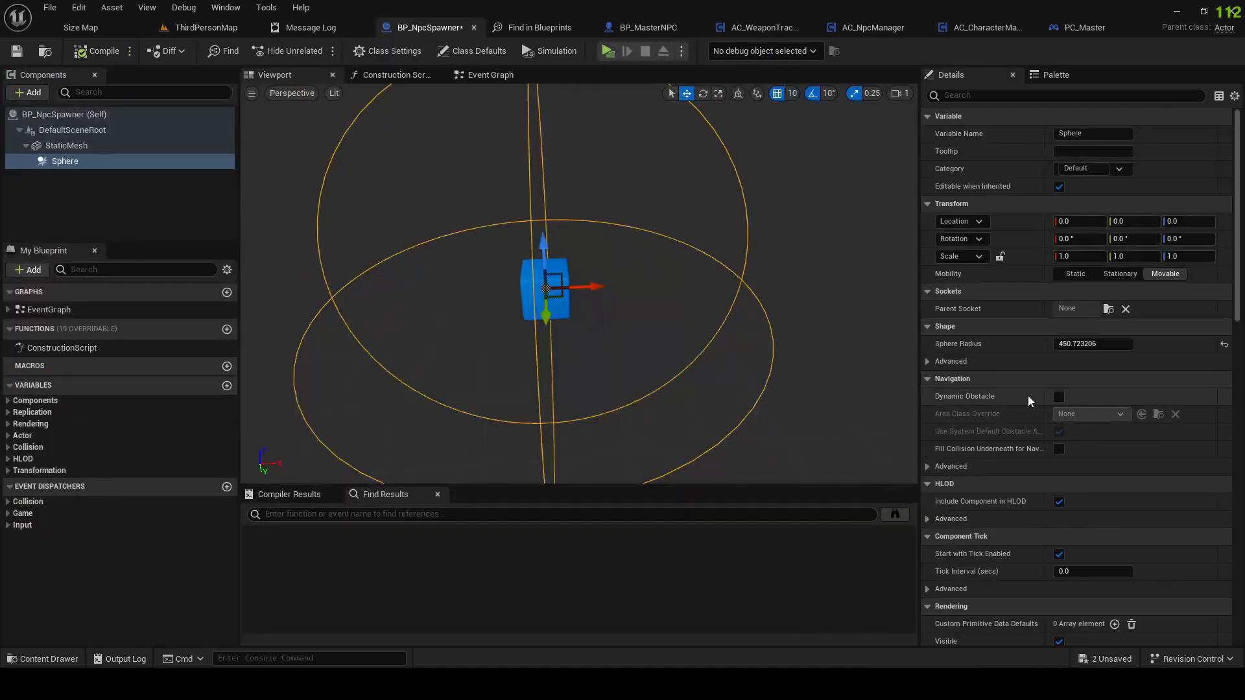
click(1071, 344)
text(600)
key(Return)
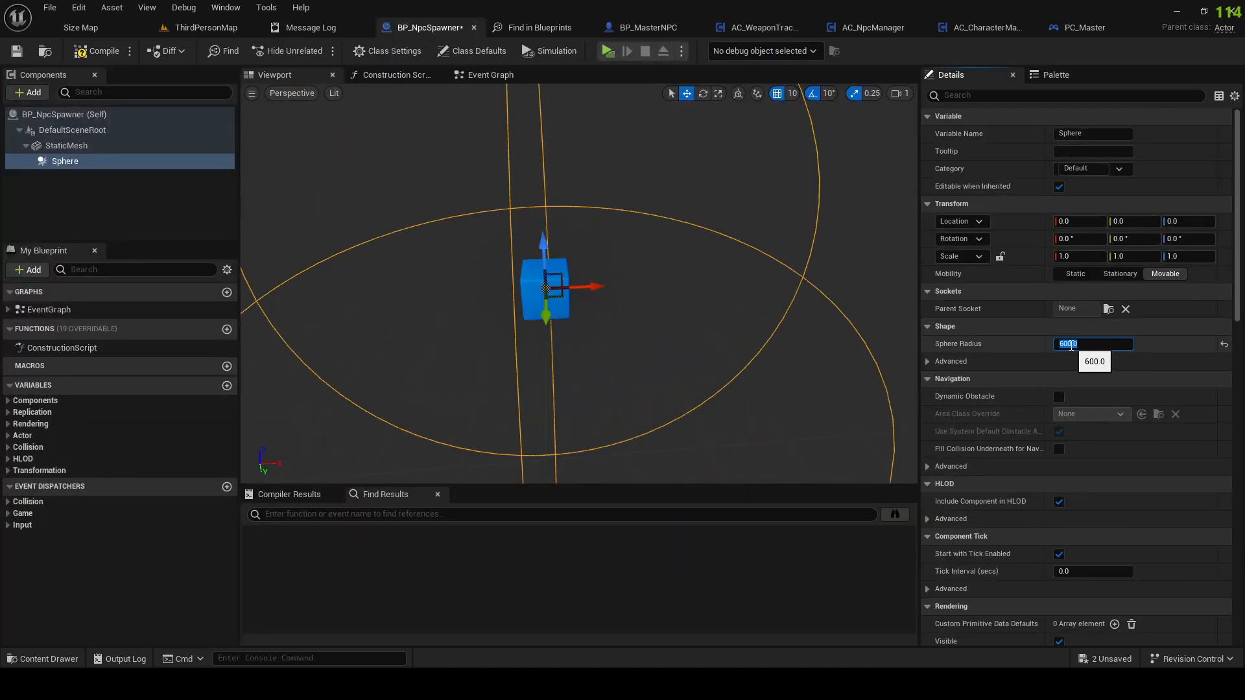
click(102, 54)
right_drag(428, 214, 512, 237)
drag(405, 199, 433, 215)
right_drag(433, 216, 304, 227)
double_click(274, 512)
drag(459, 349, 548, 325)
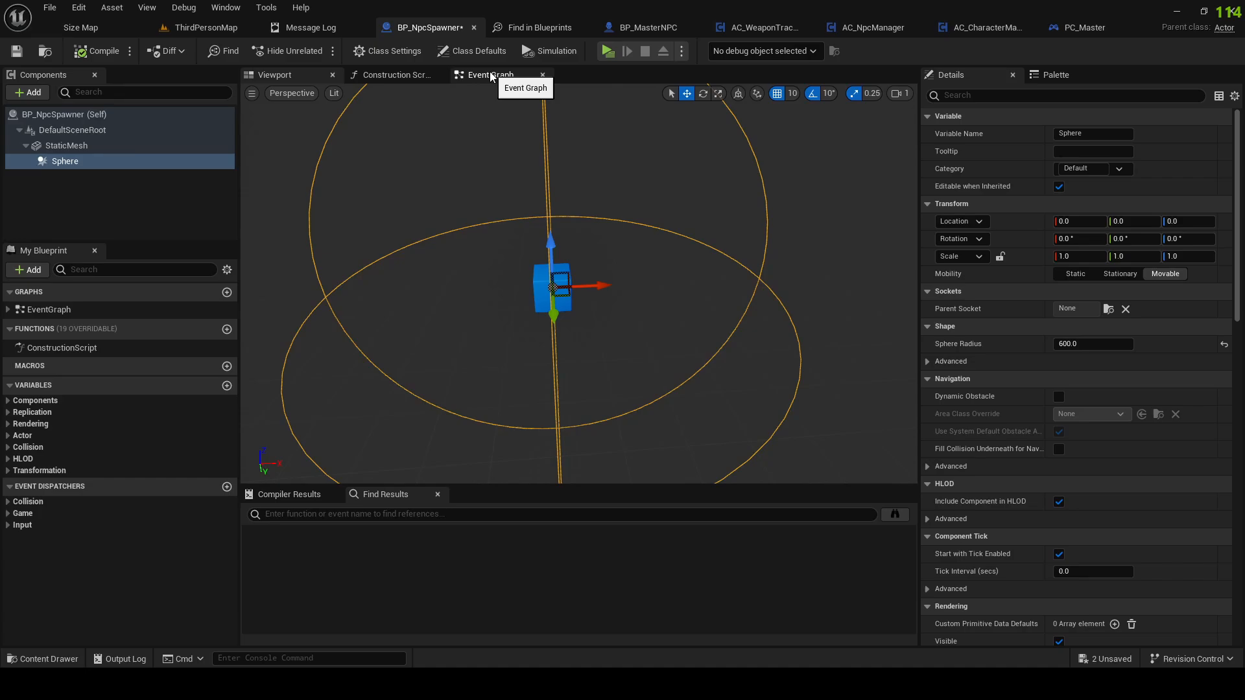
Step: Switch the Sphere's collision preset to Custom, ignoring every channel except Pawn, which is set to Overlap
text(coll)
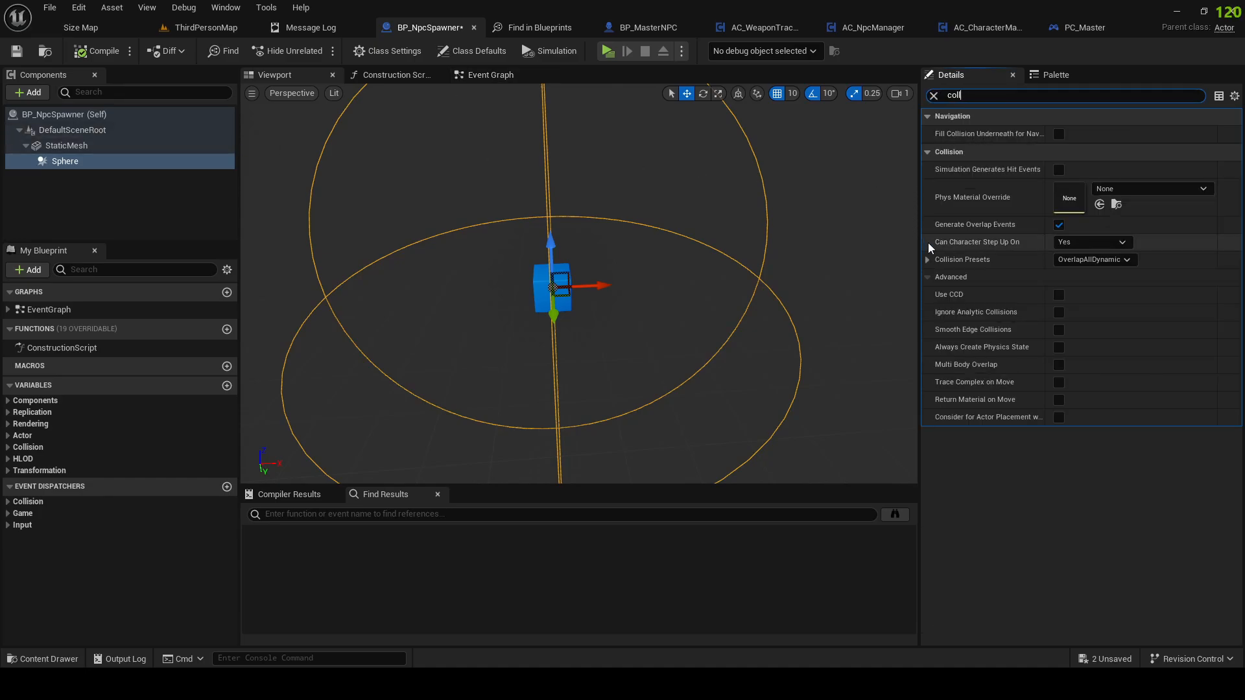
click(928, 259)
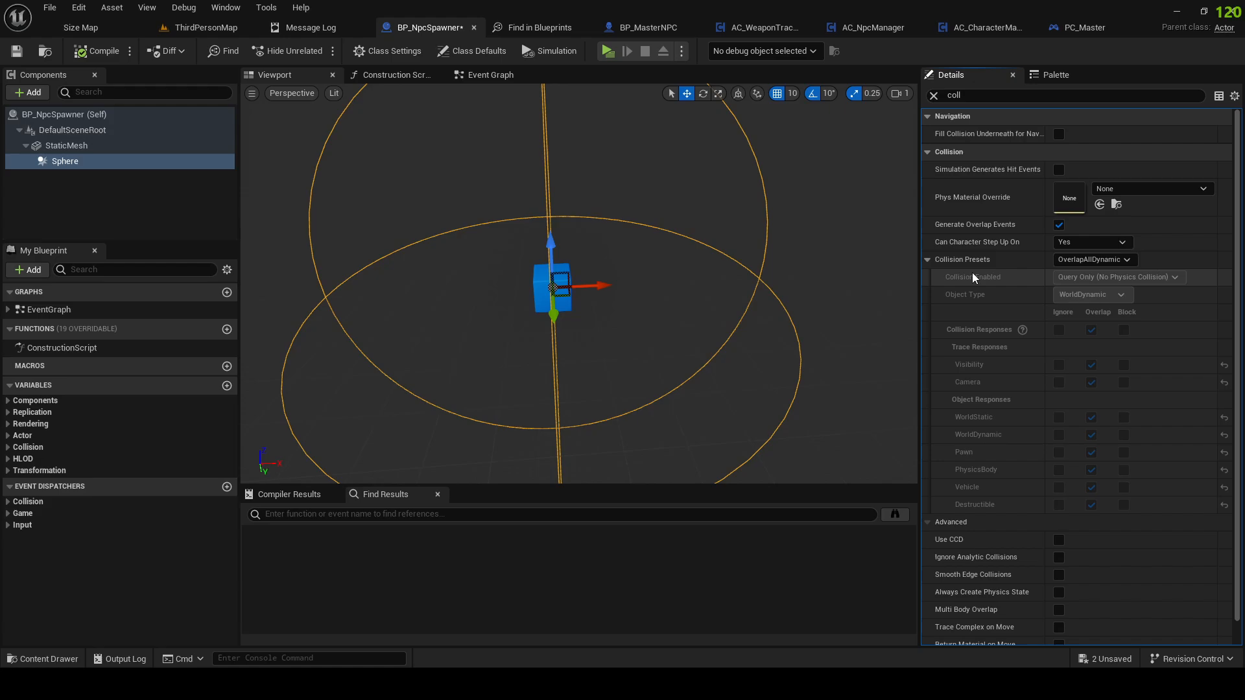
click(1082, 260)
click(1078, 273)
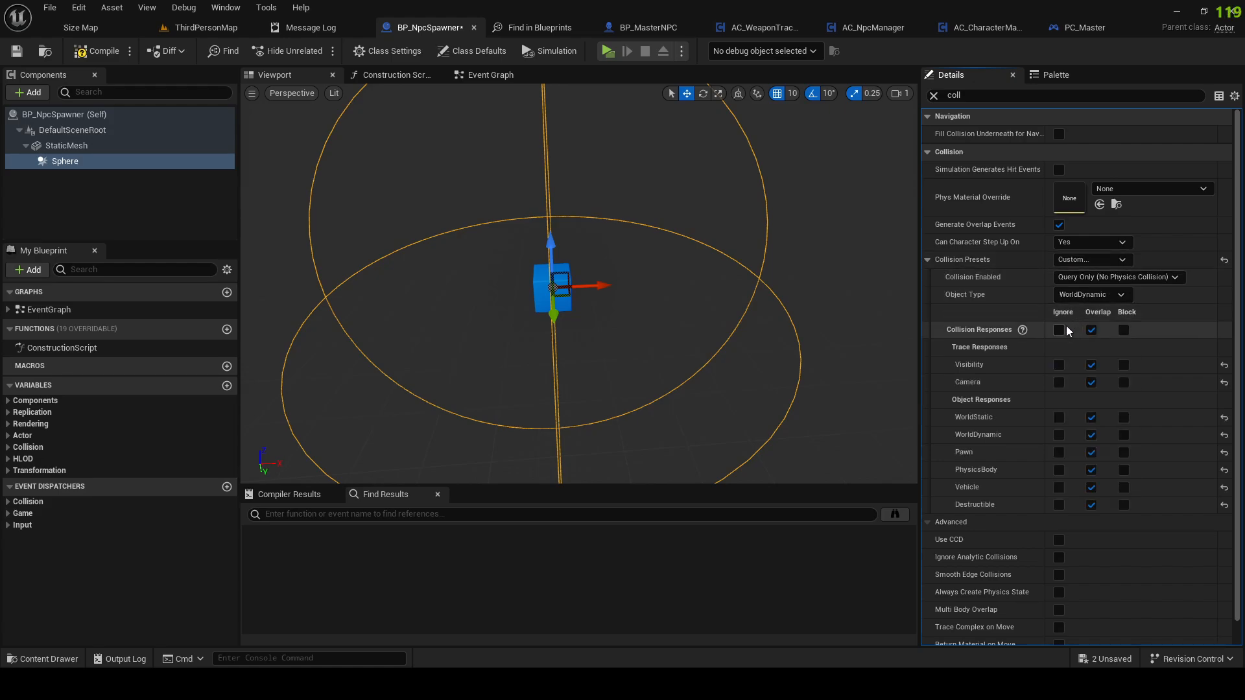
click(1091, 453)
Step: Compile and save BP_NpcSpawner, and save all remaining unsaved assets
click(94, 51)
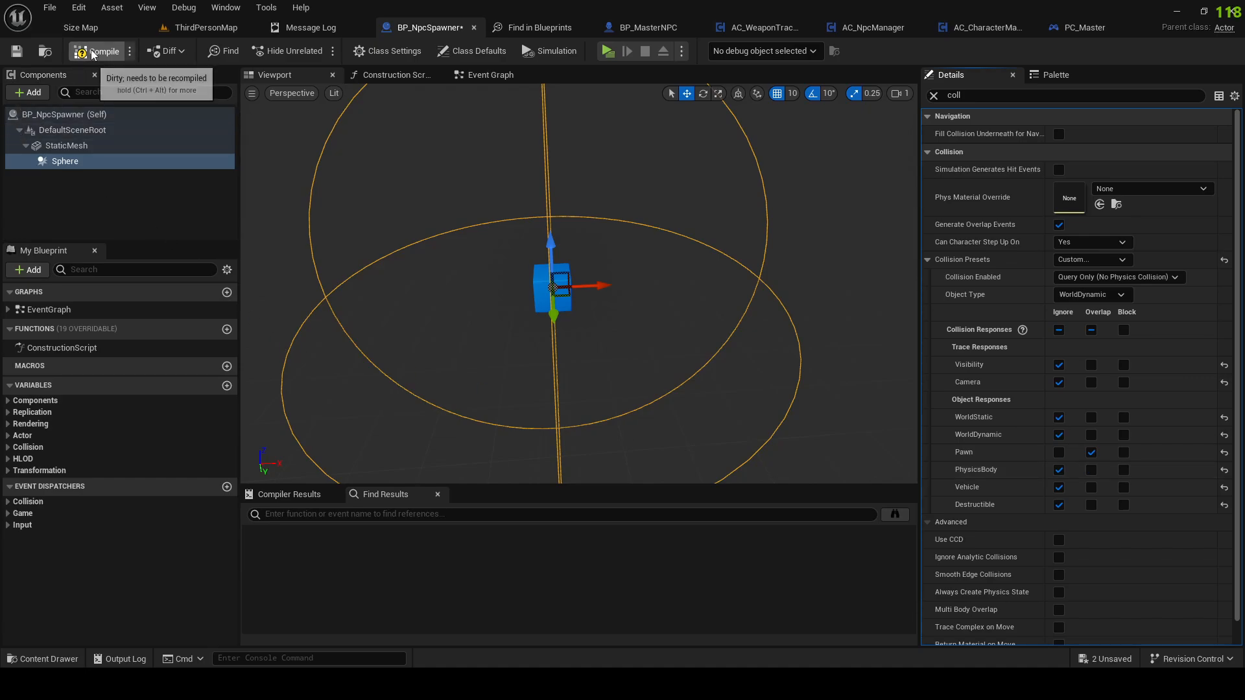
click(25, 54)
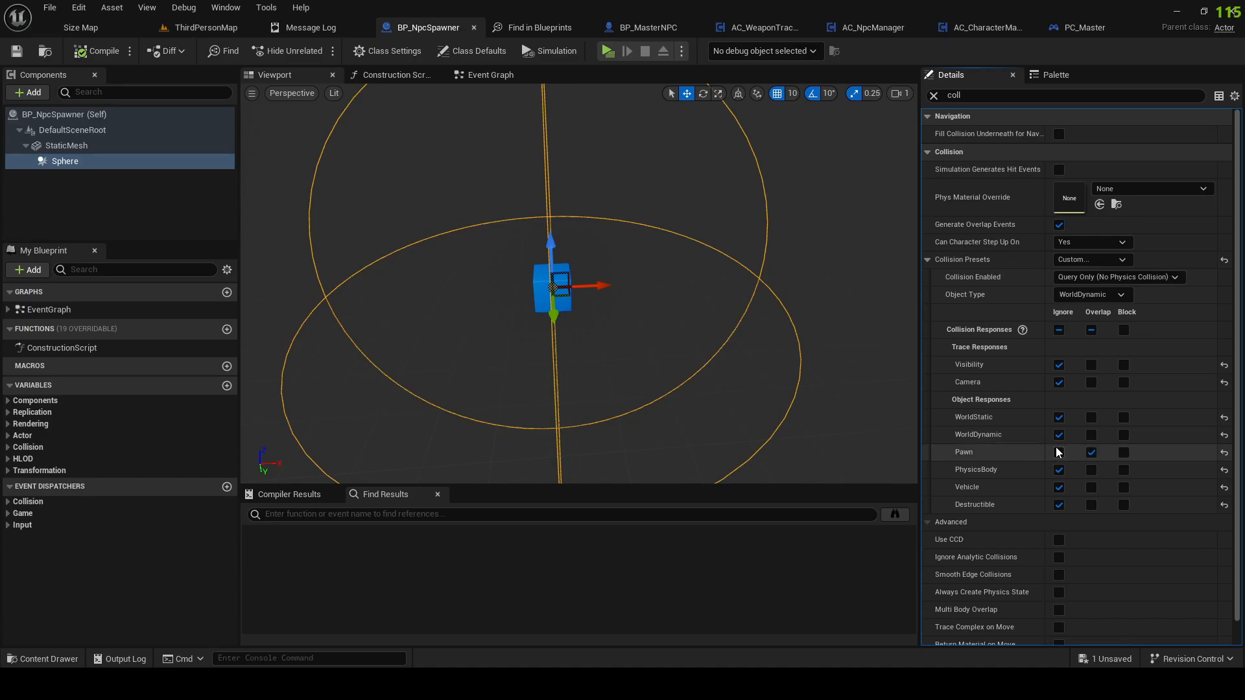
click(50, 7)
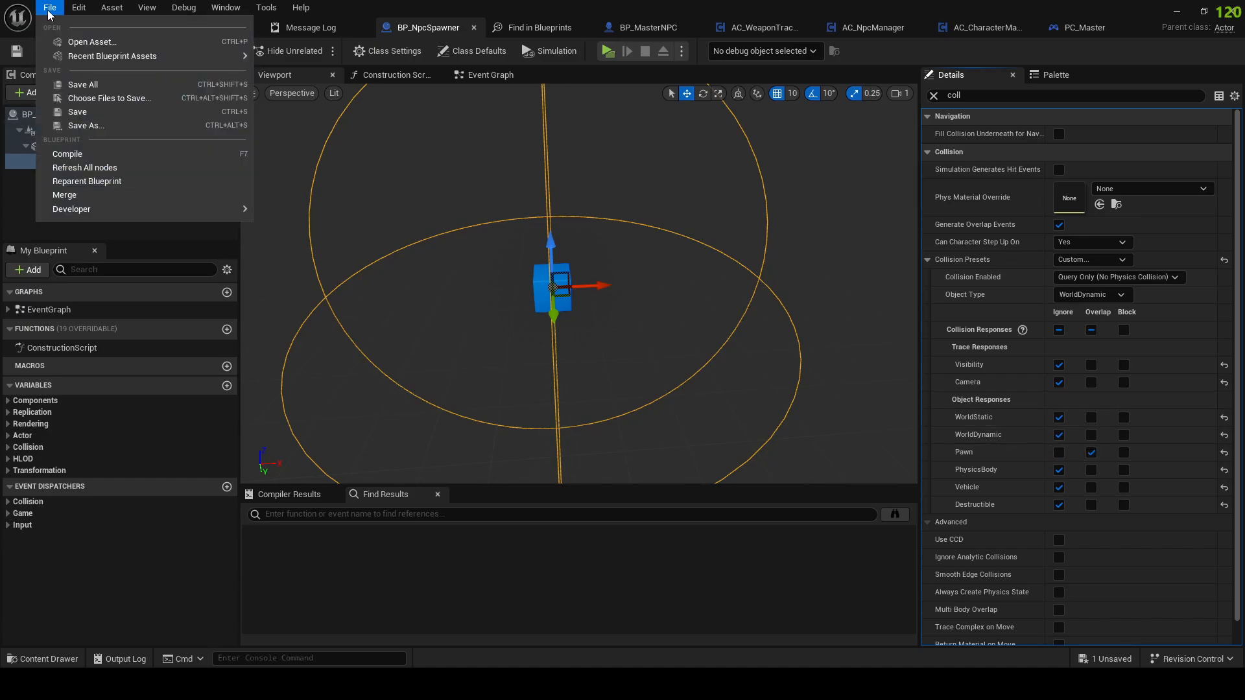
click(68, 84)
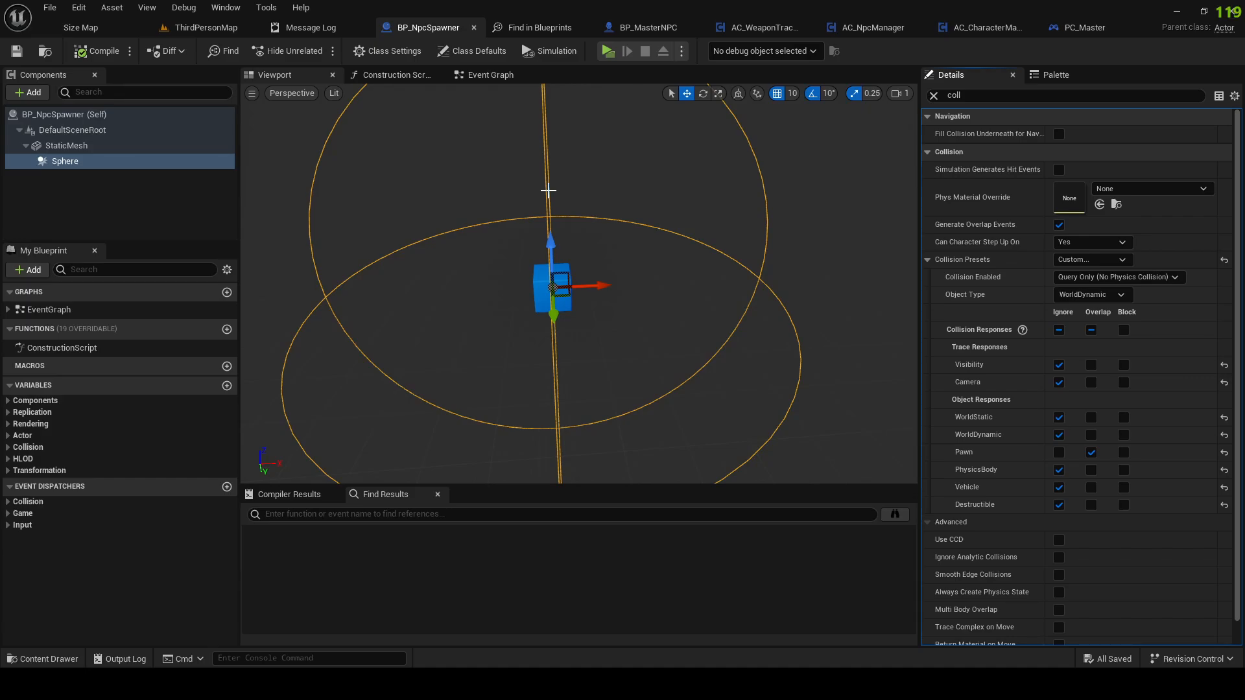
Step: Create a new variable named ActorsToSpawn in BP_NpcSpawner from its Event Graph
click(483, 76)
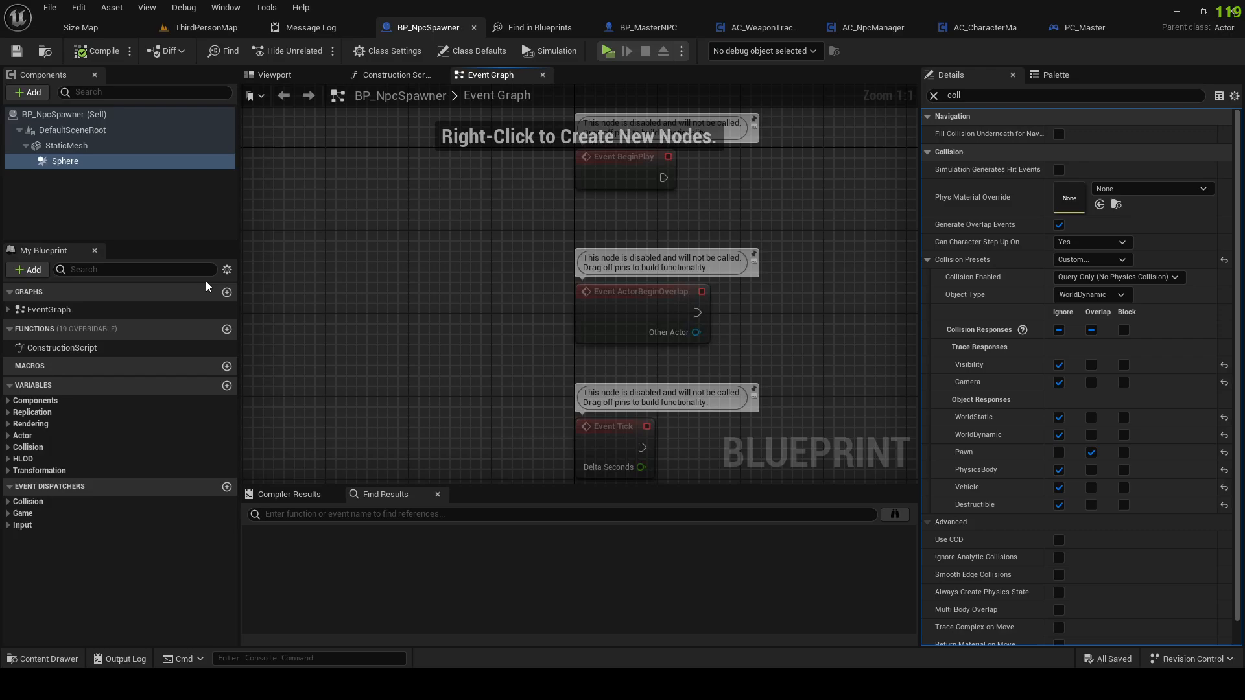
click(227, 387)
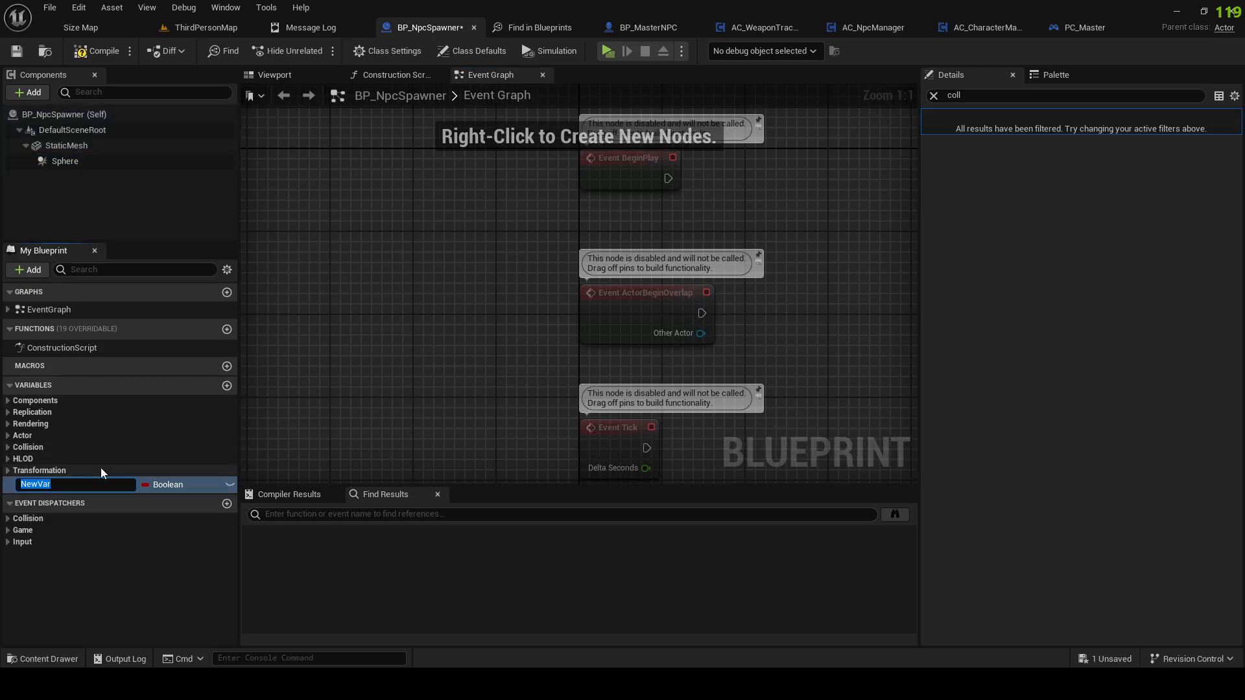
text(Ac)
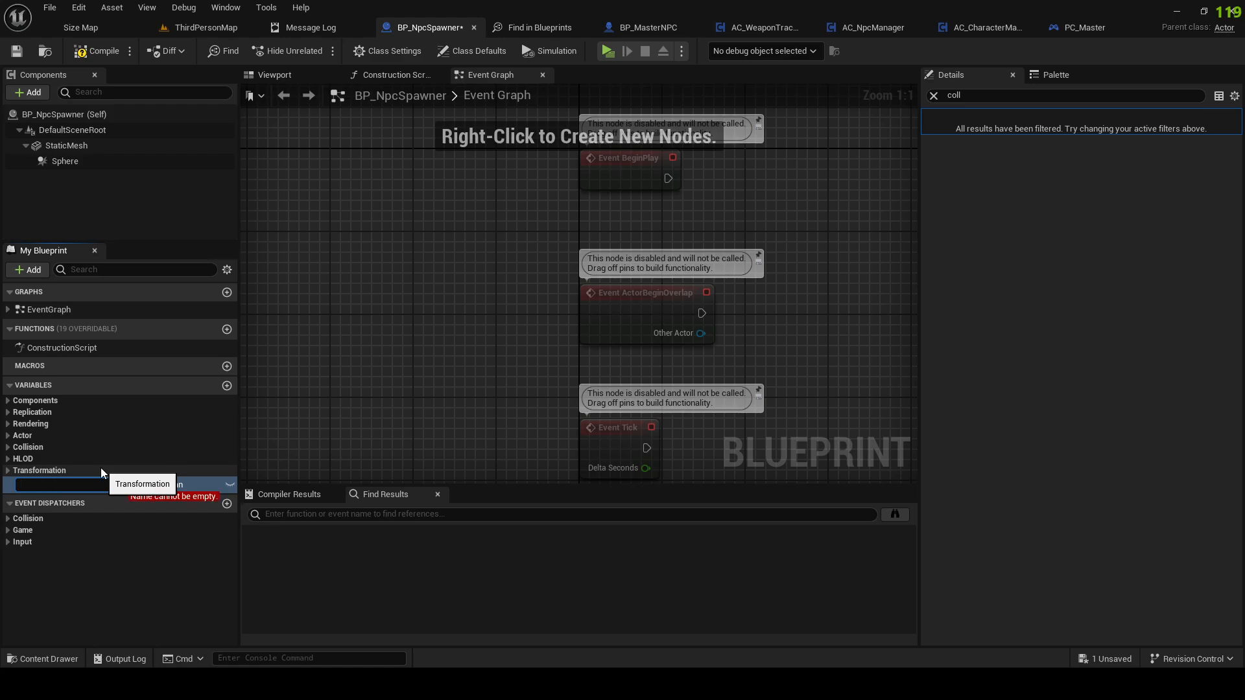
text(torsToSpawn)
key(Return)
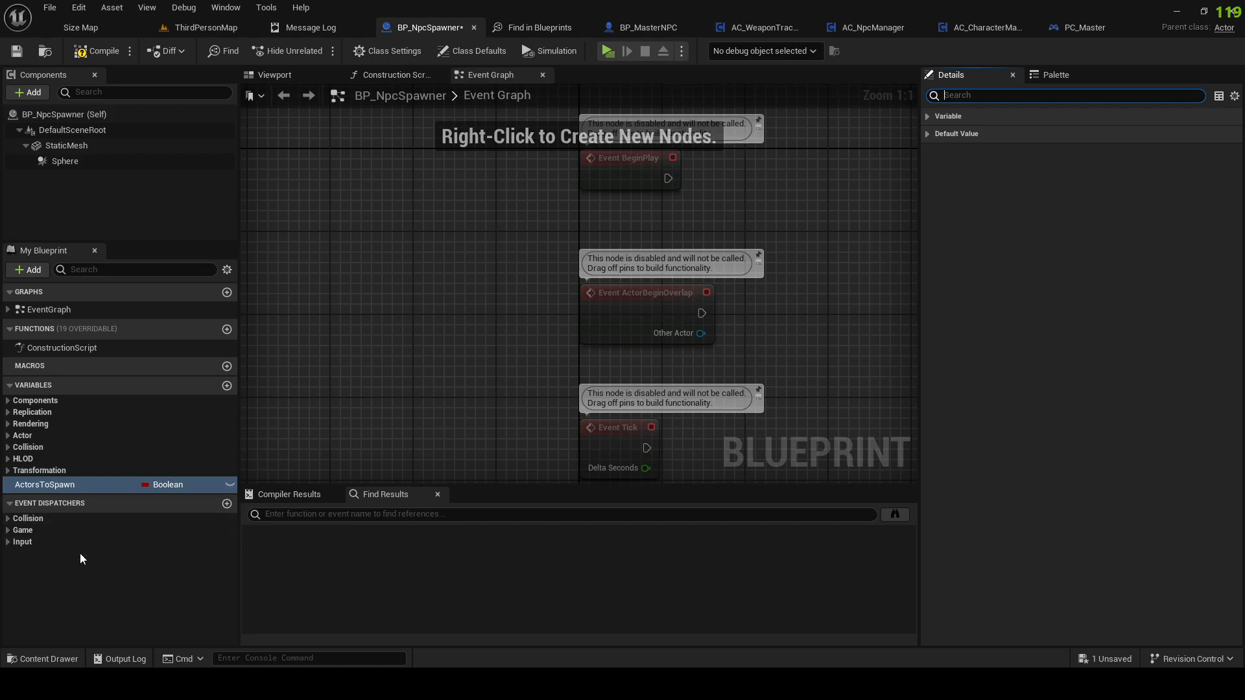
Step: Set the ActorsToSpawn variable's type to Actor Class Reference and compile BP_NpcSpawner
click(78, 484)
click(1095, 153)
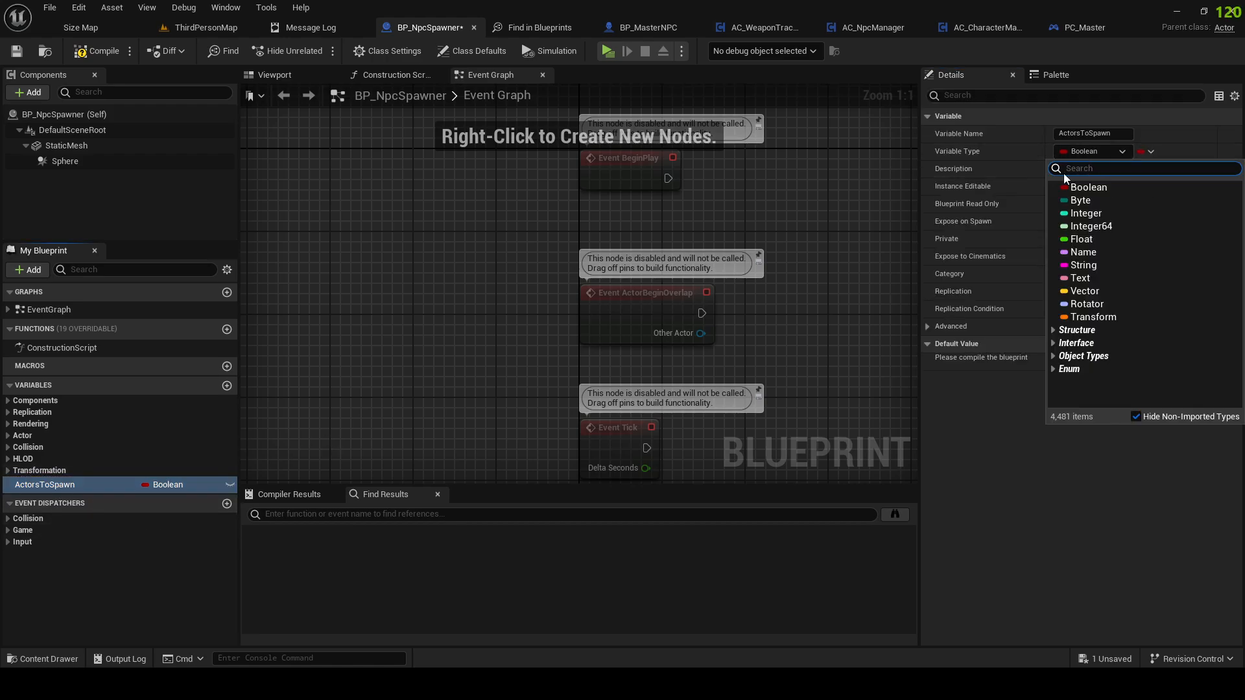
text(Actor)
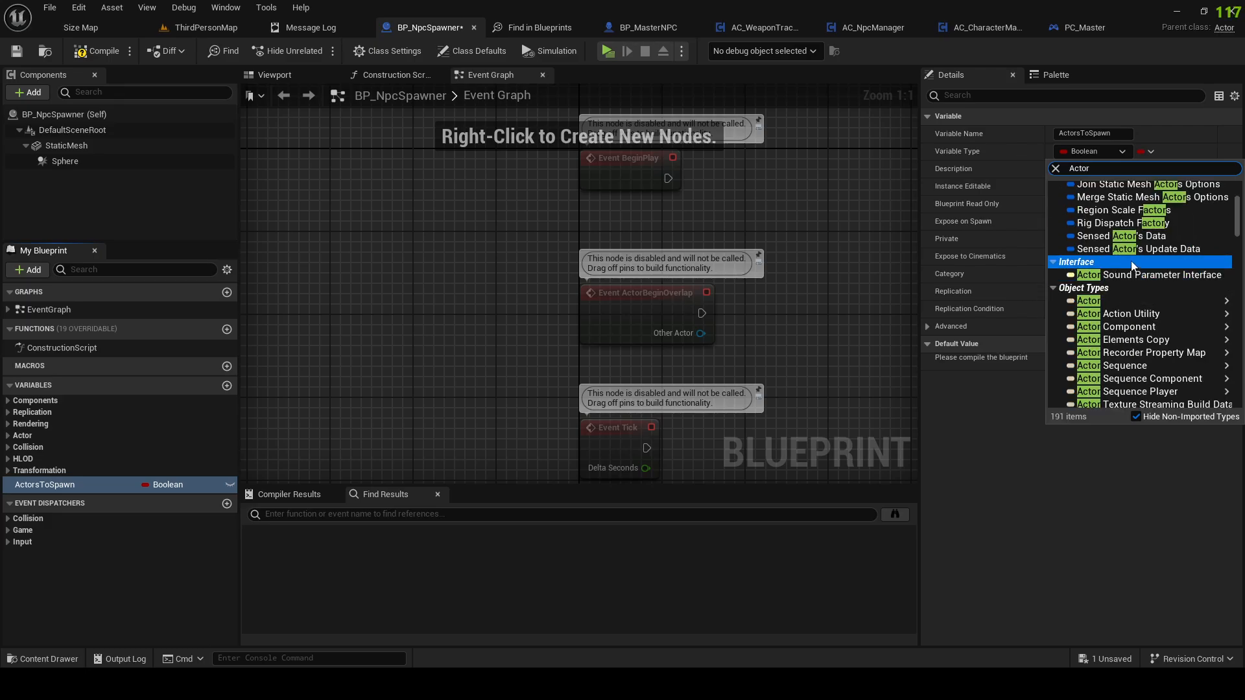
mouse_move(1103, 301)
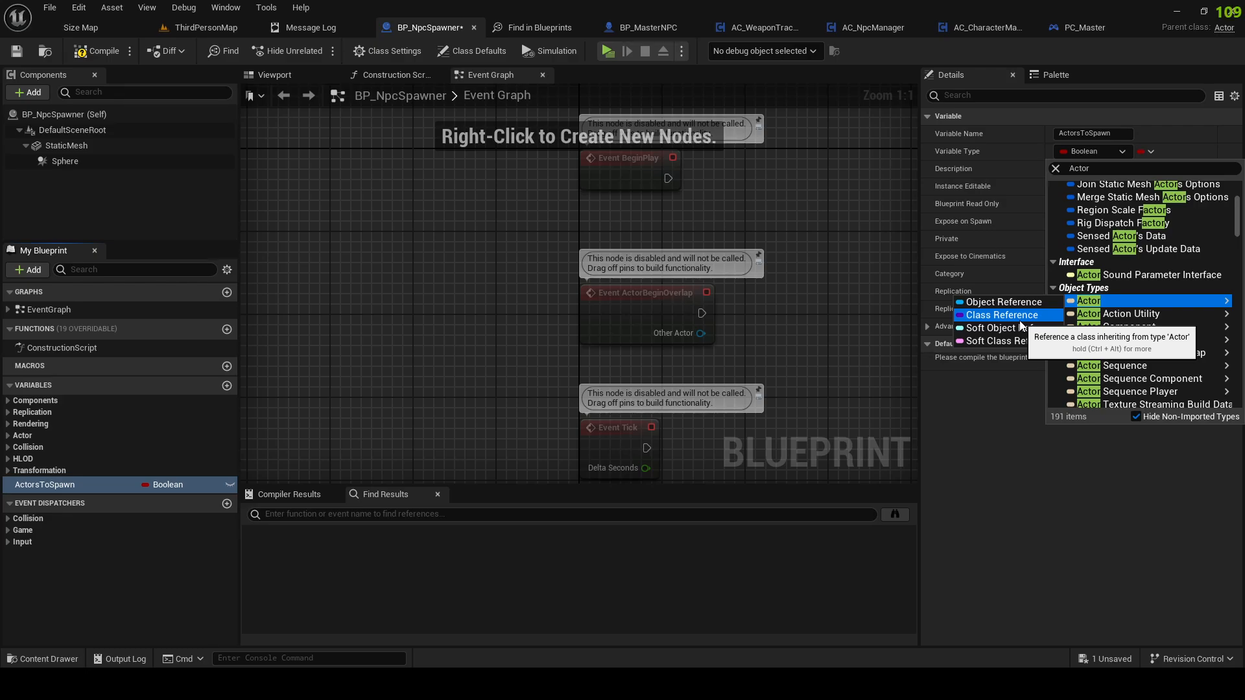
click(1020, 320)
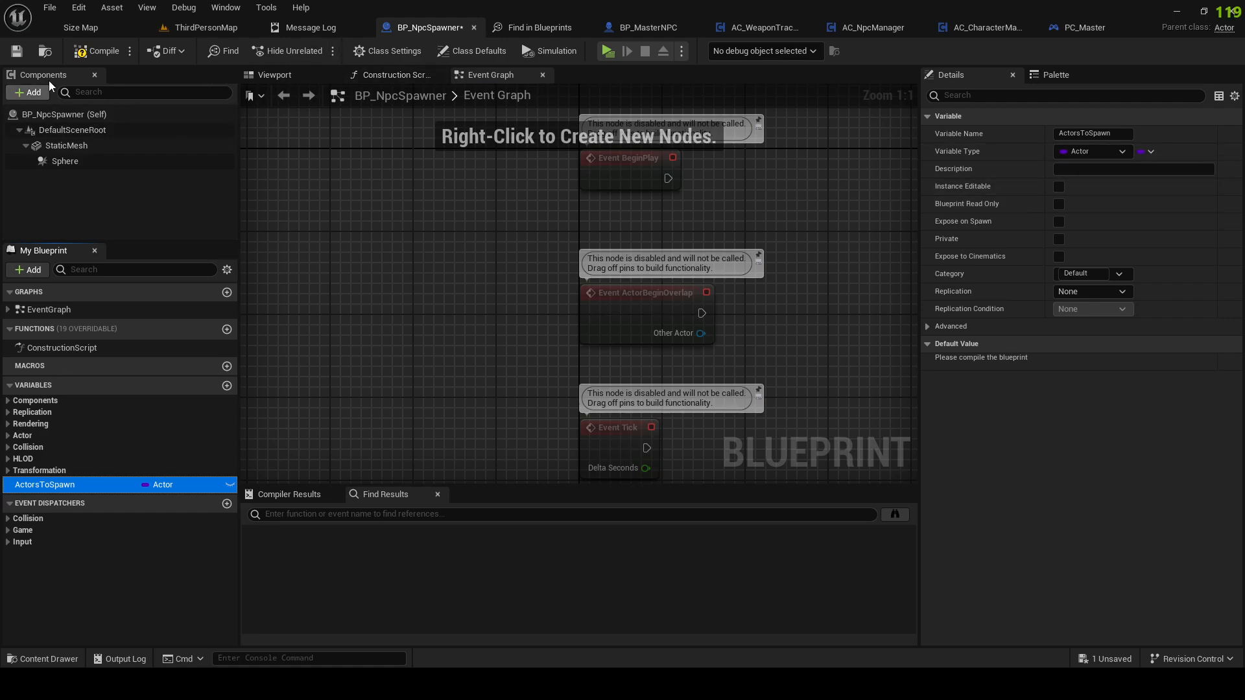
click(95, 50)
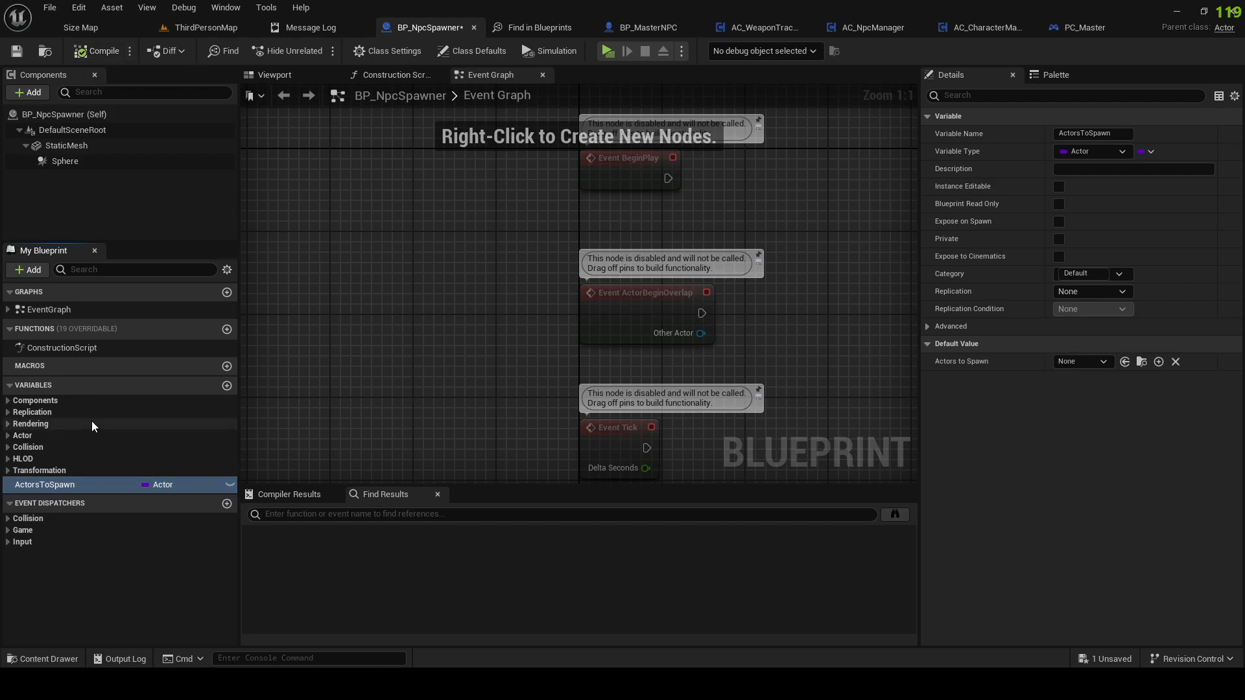
Step: Change the ActorsToSpawn variable's type to Actor Soft Object Reference, then compile and save BP_NpcSpawner
click(1104, 153)
click(1099, 475)
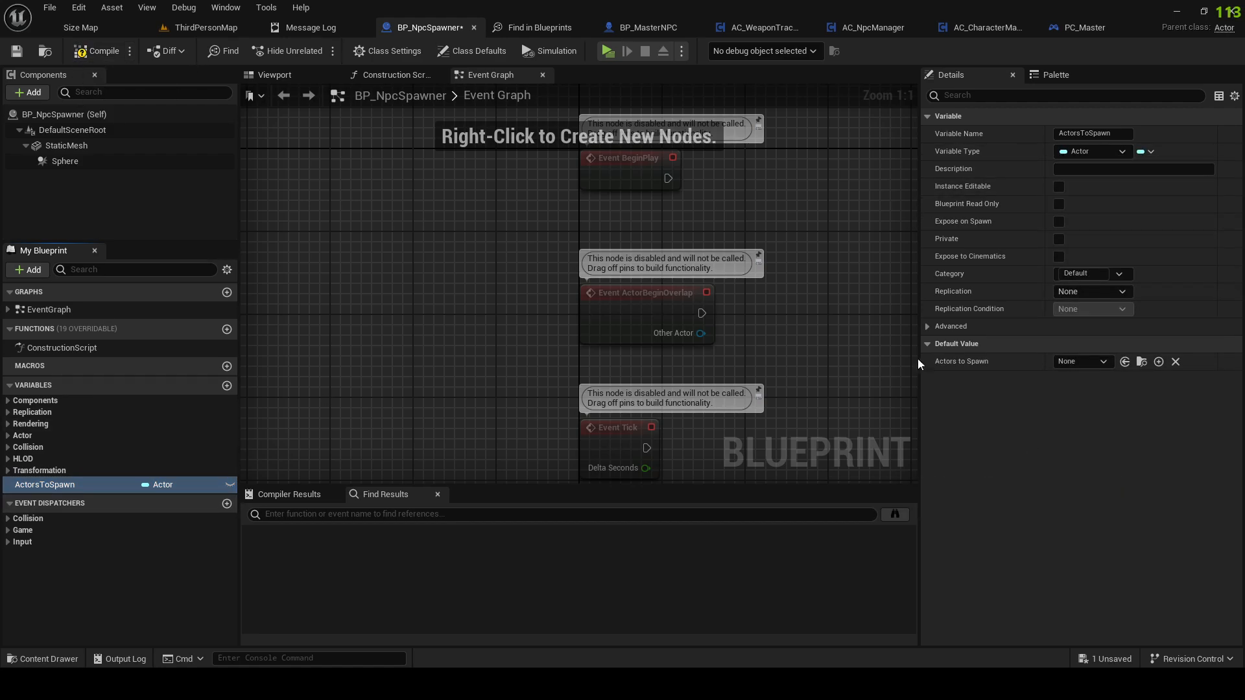
click(95, 51)
click(19, 51)
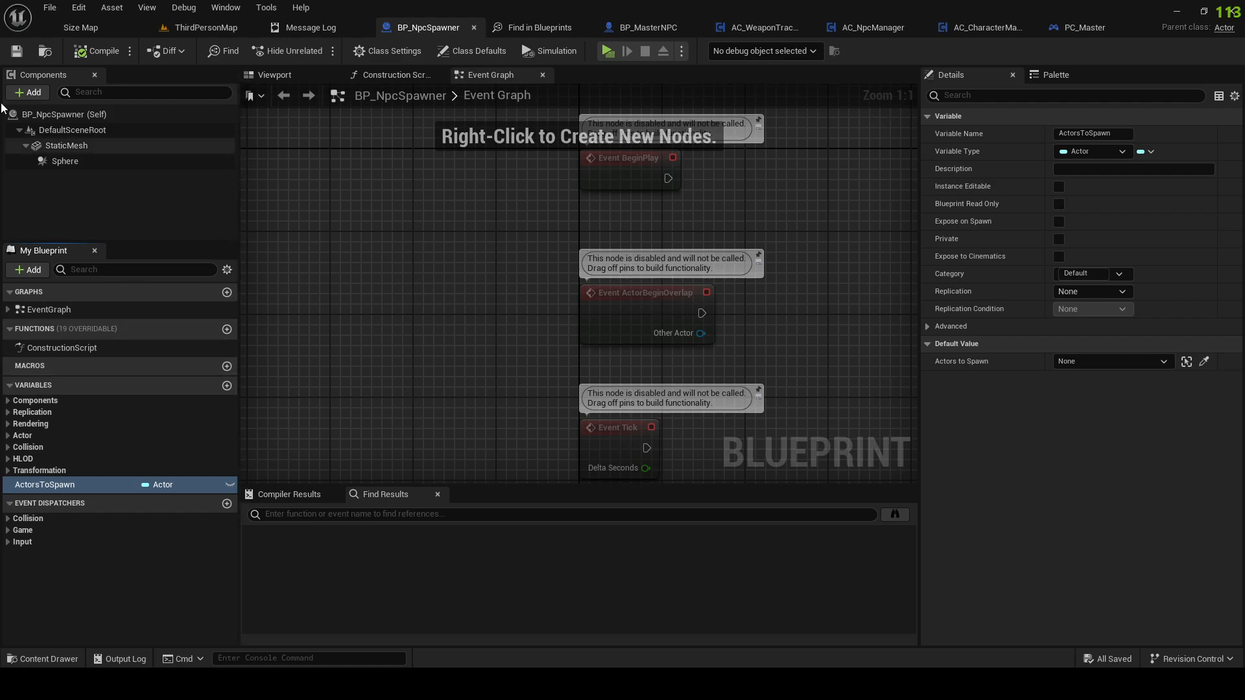
click(51, 7)
click(72, 90)
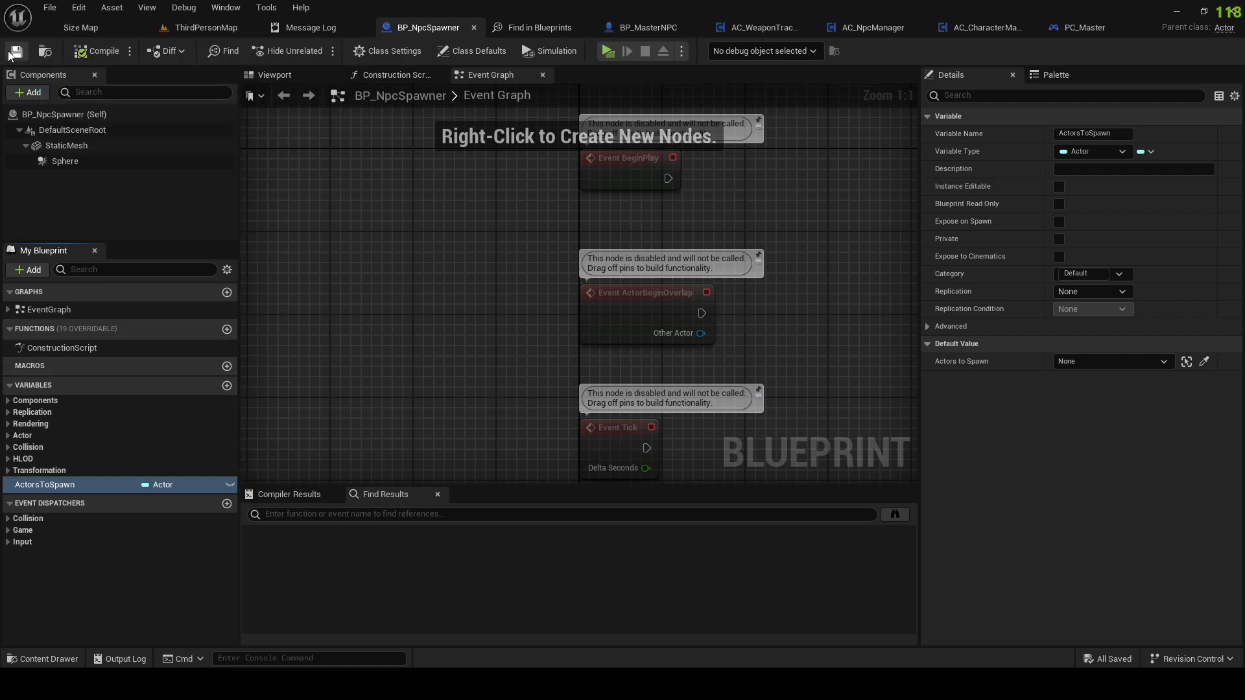
Step: Move the Event BeginPlay node higher in the Event Graph, away from Event ActorBeginOverlap
right_drag(569, 200, 523, 342)
drag(580, 321, 588, 218)
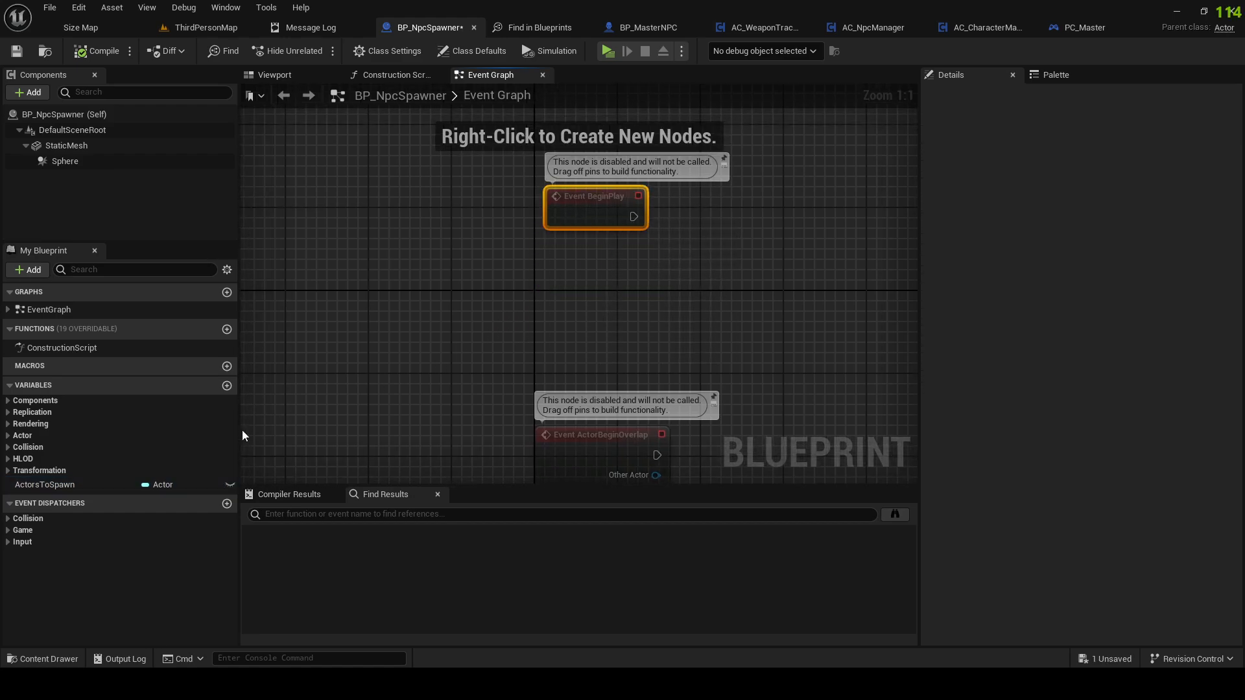
right_drag(502, 273, 486, 256)
drag(562, 195, 553, 195)
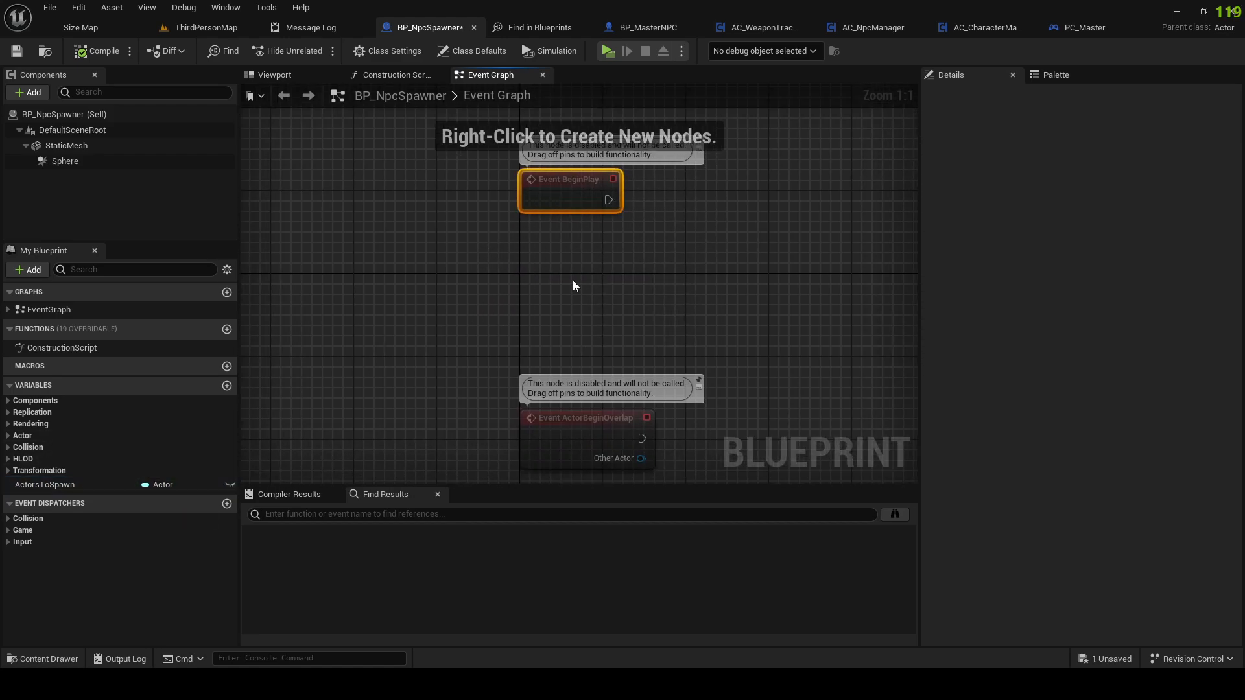
click(572, 280)
click(556, 206)
Step: Turn the ActorsToSpawn variable into an array, then compile and save BP_NpcSpawner
click(45, 485)
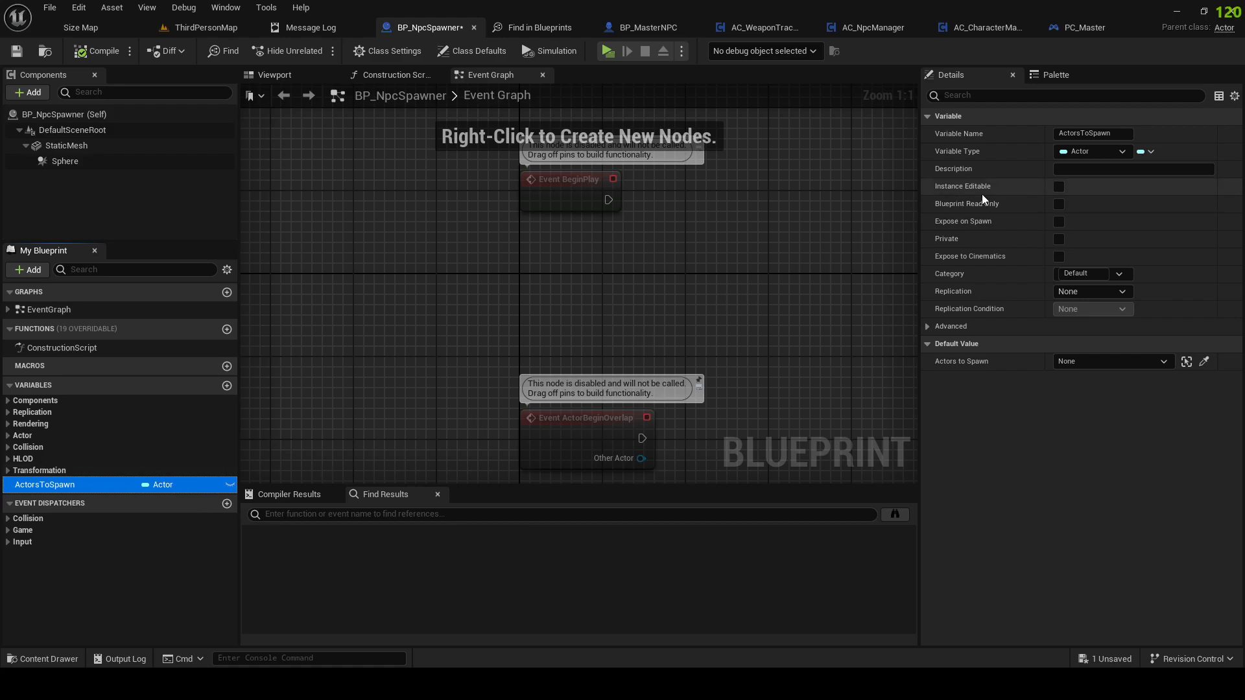
click(1144, 152)
click(1144, 187)
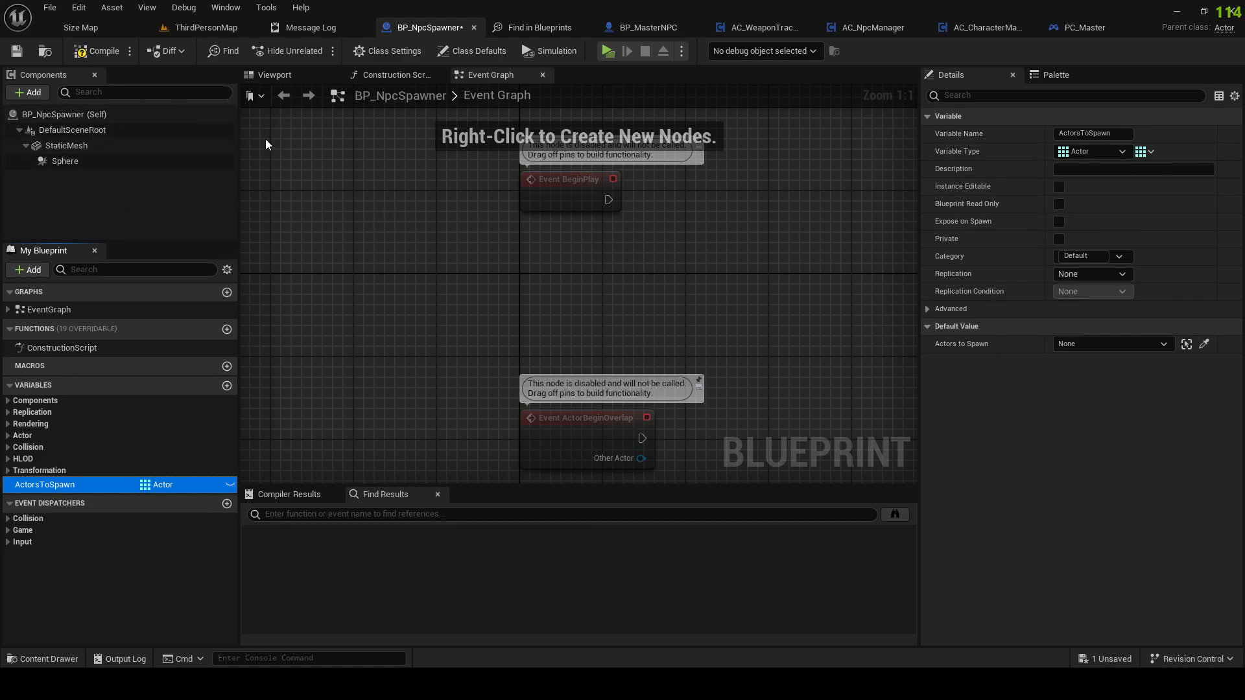
click(96, 50)
click(17, 51)
Step: Shift the Event BeginPlay node slightly further up in the Event Graph and save the Blueprint
scroll(509, 249, down, 2)
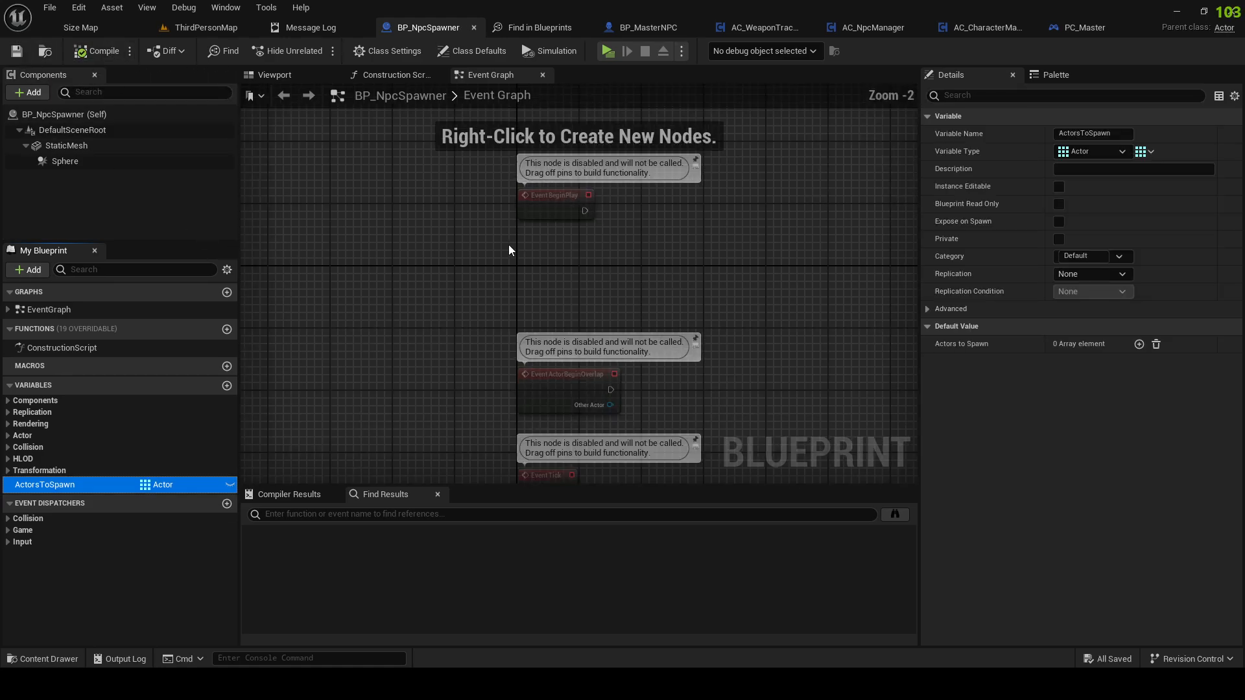
drag(528, 206, 529, 184)
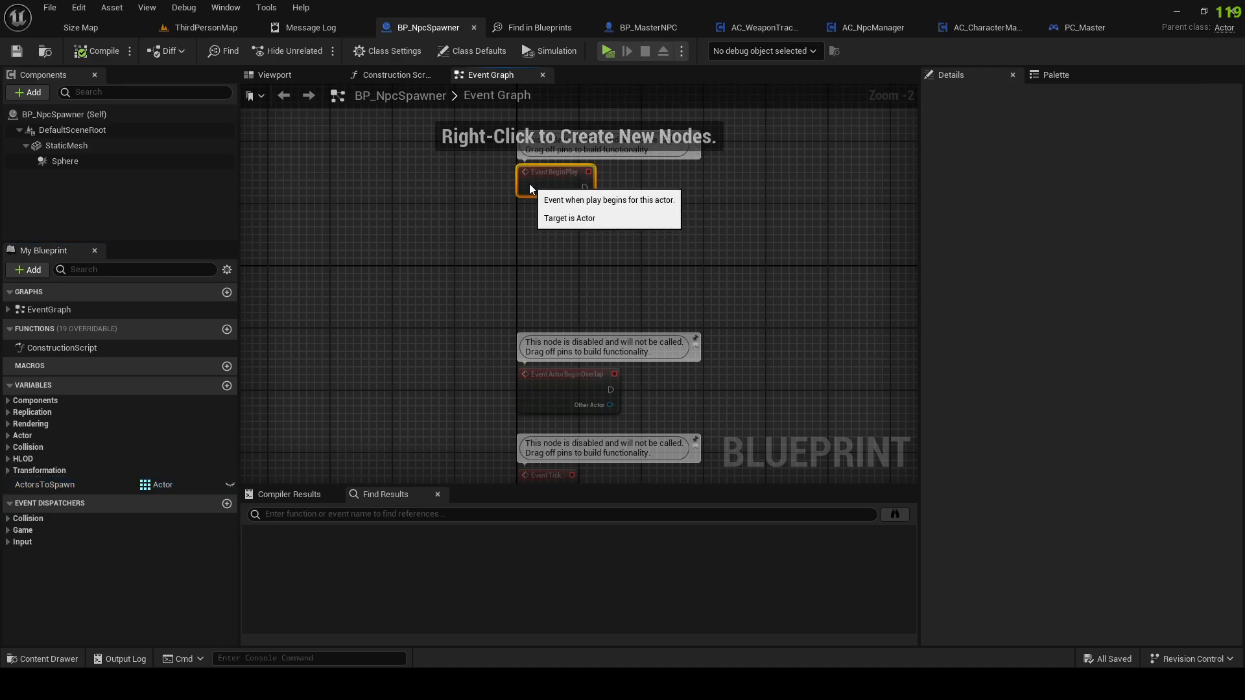
click(88, 486)
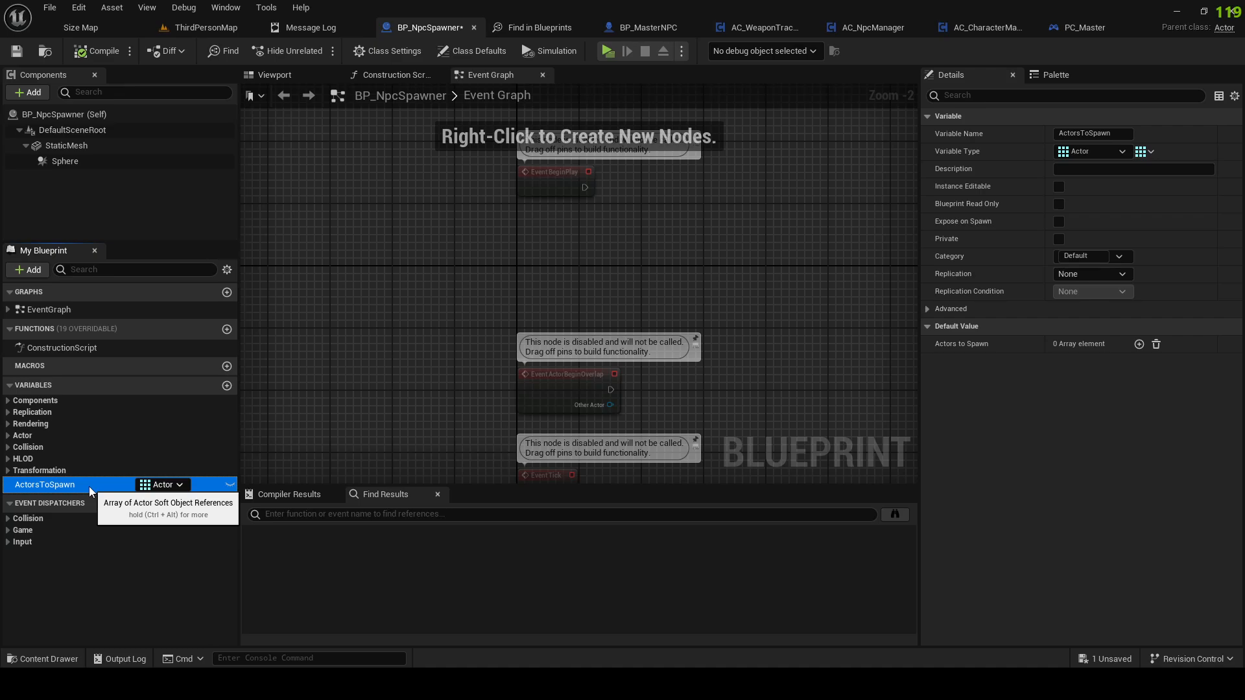
click(17, 52)
click(48, 5)
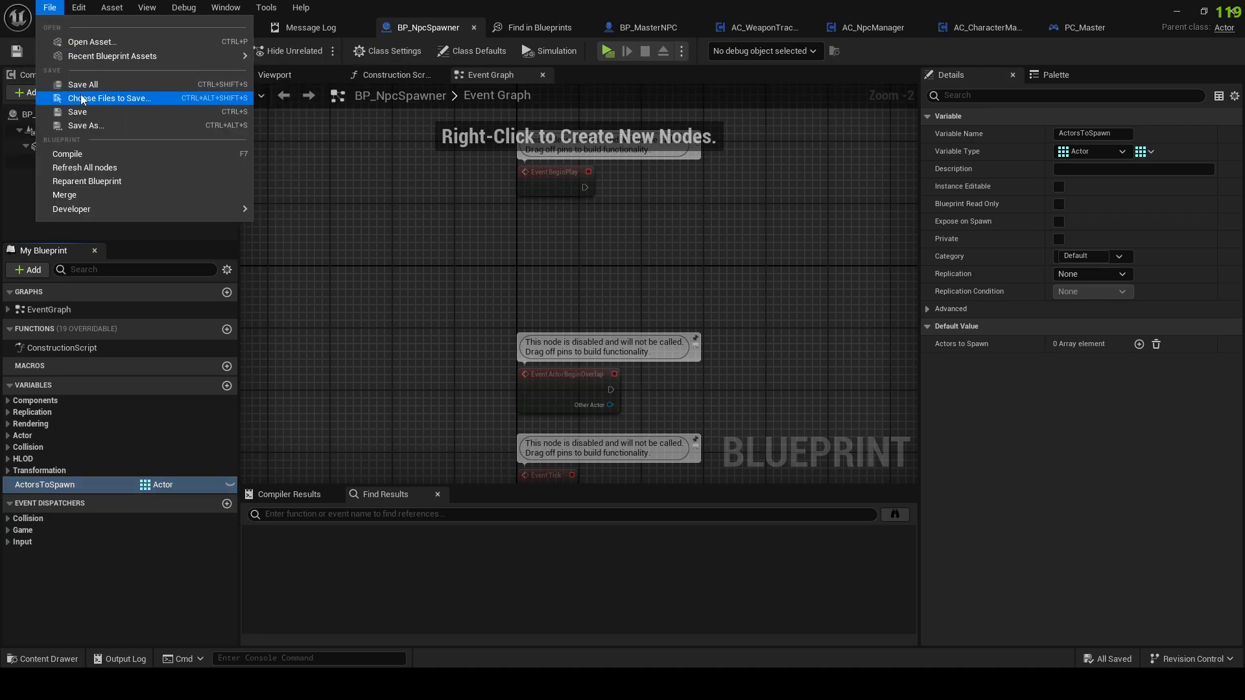
click(68, 84)
click(16, 51)
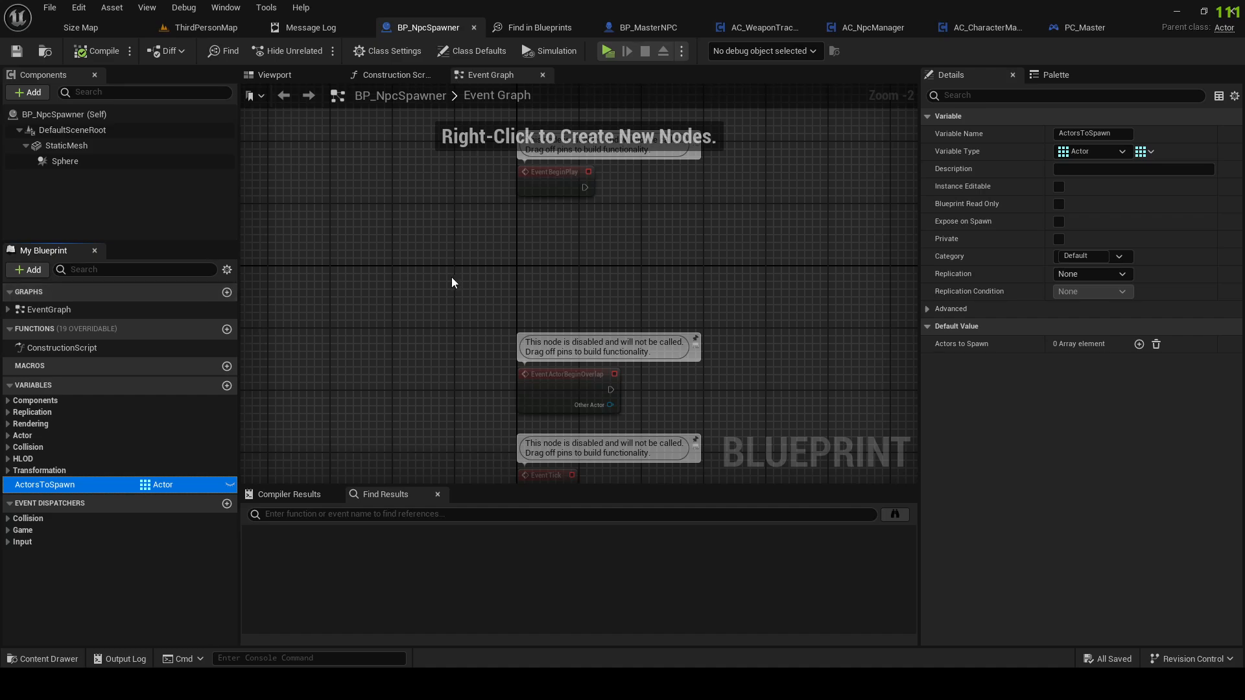
mouse_move(544, 185)
mouse_down()
mouse_move(558, 170)
mouse_move(540, 164)
mouse_up()
click(16, 52)
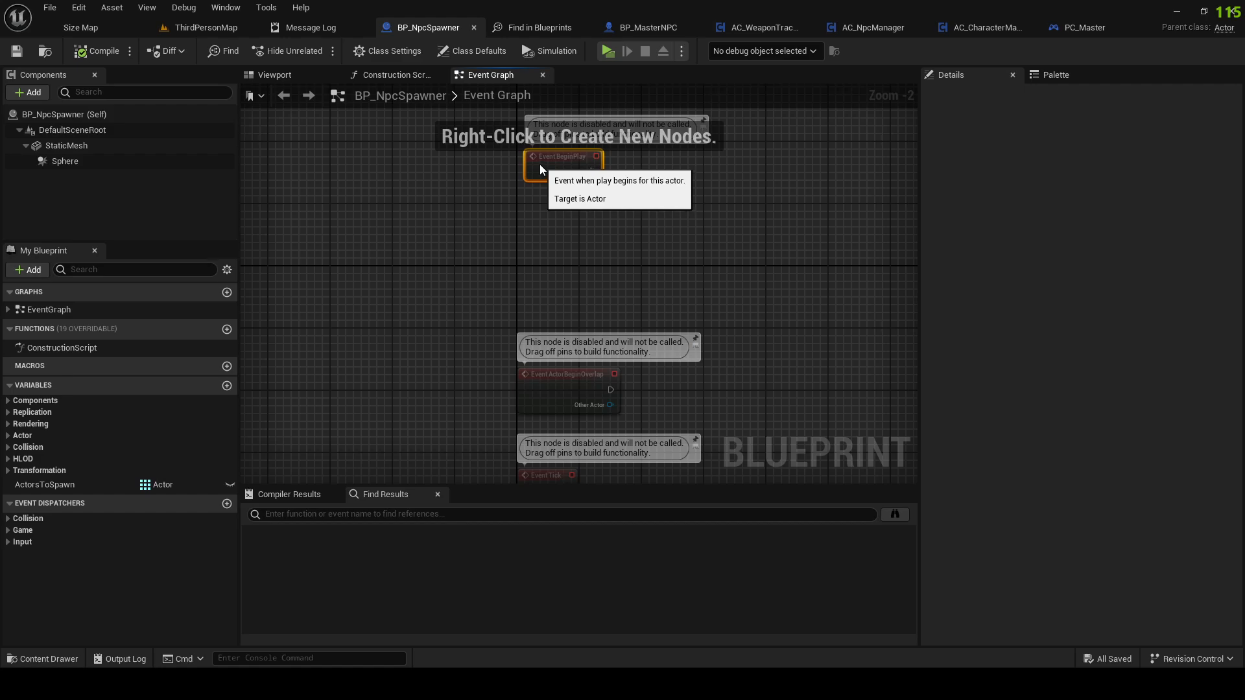
click(57, 484)
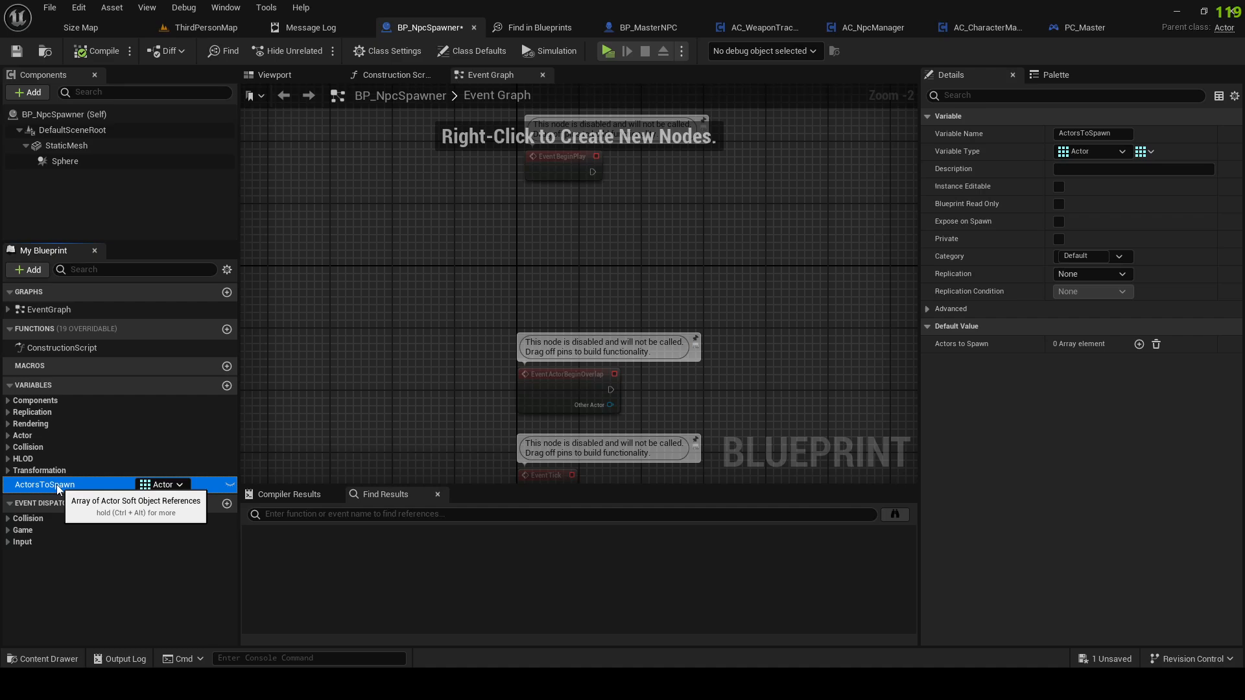
right_drag(625, 280, 596, 133)
scroll(616, 194, down, 2)
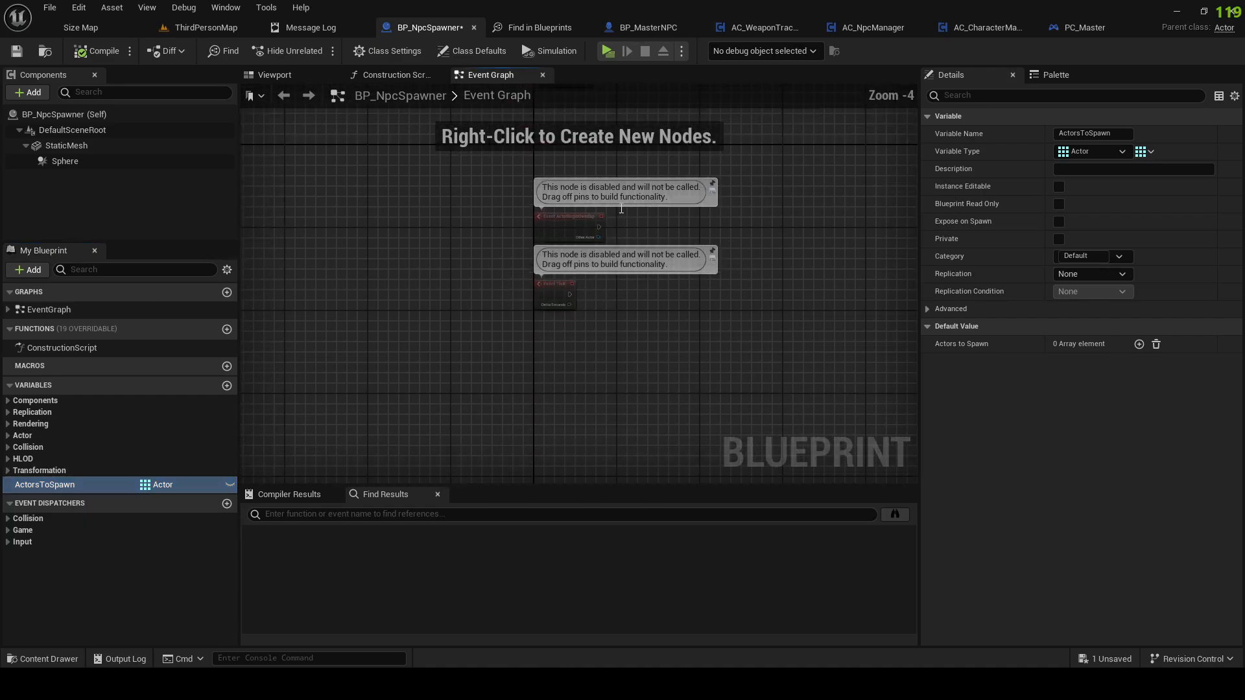
right_drag(609, 249, 607, 368)
right_drag(626, 263, 595, 204)
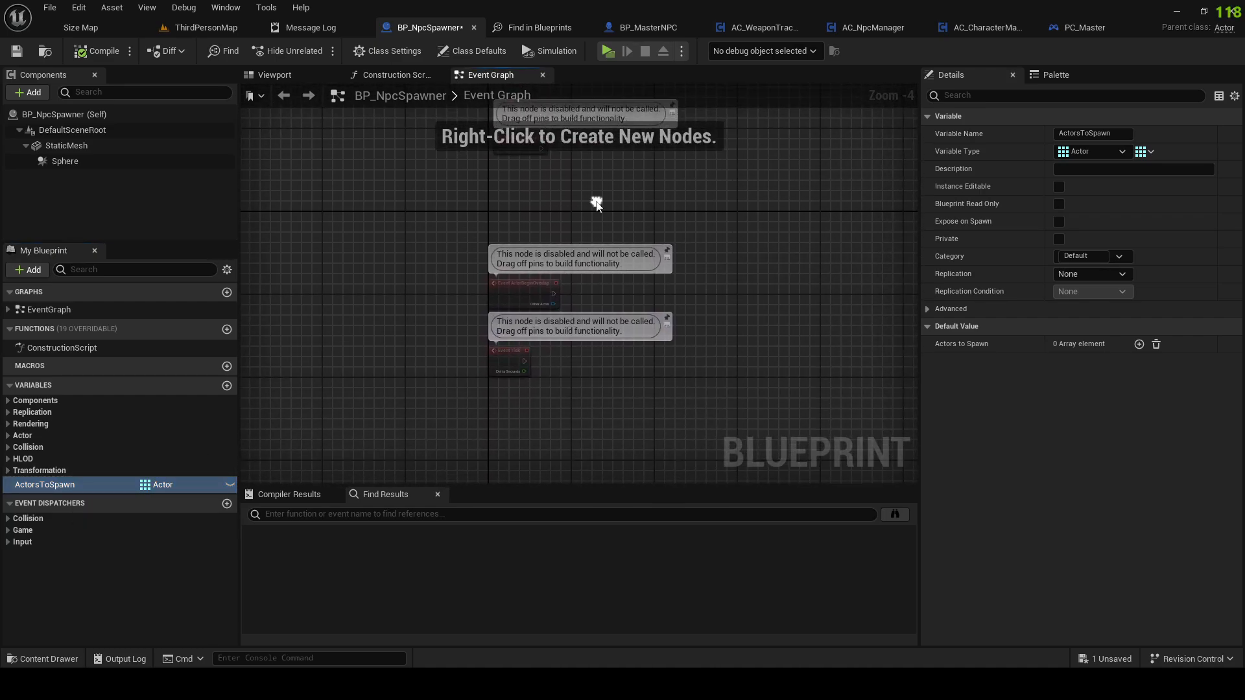
right_drag(514, 416, 493, 387)
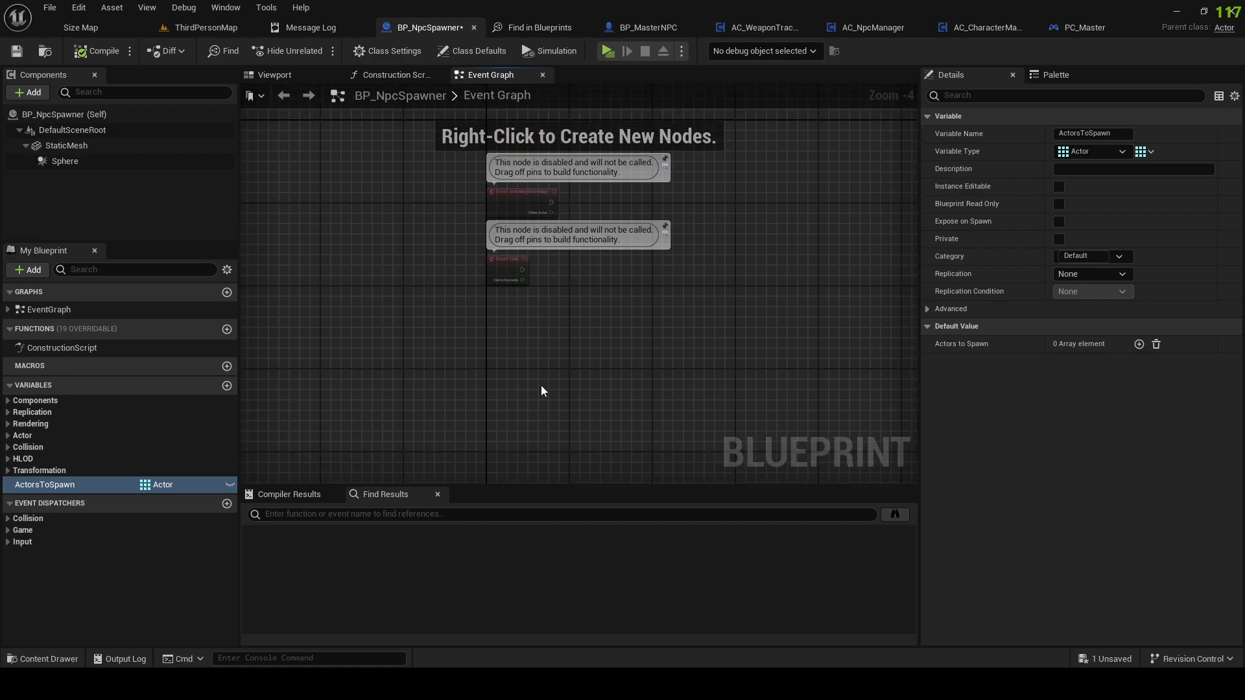
Step: Create a new variable named SpawnLocations in BP_NpcSpawner
click(226, 385)
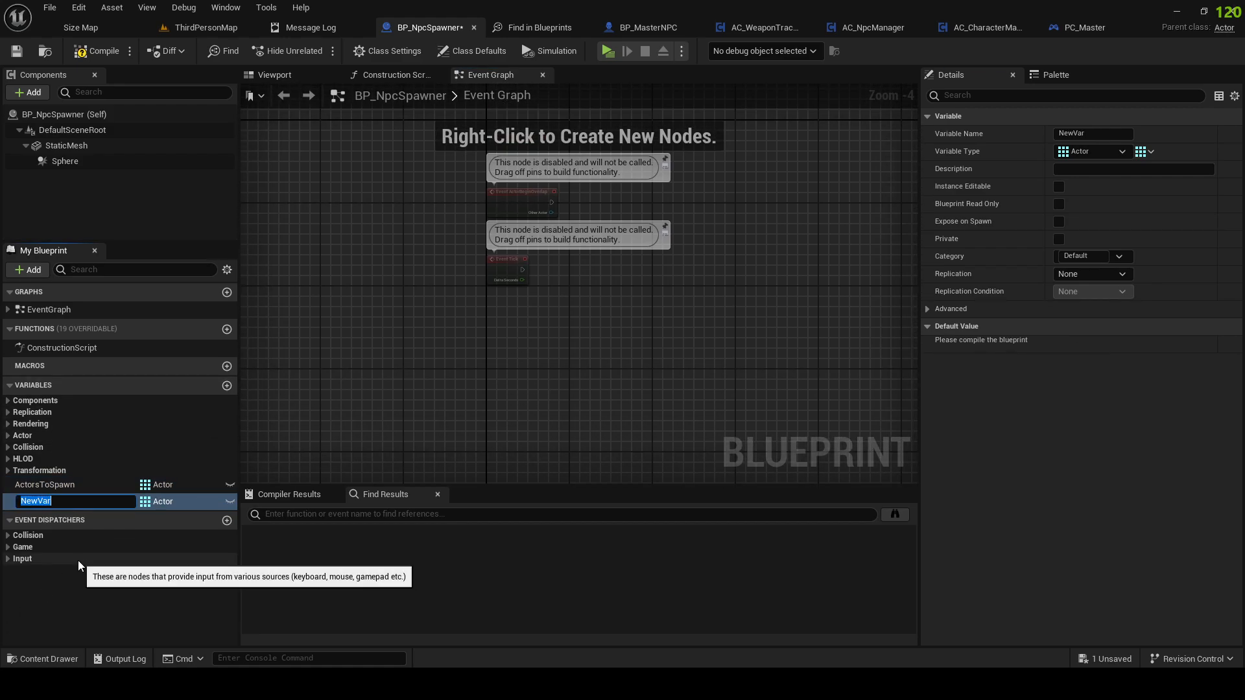
text(SpawnLocation)
key(Return)
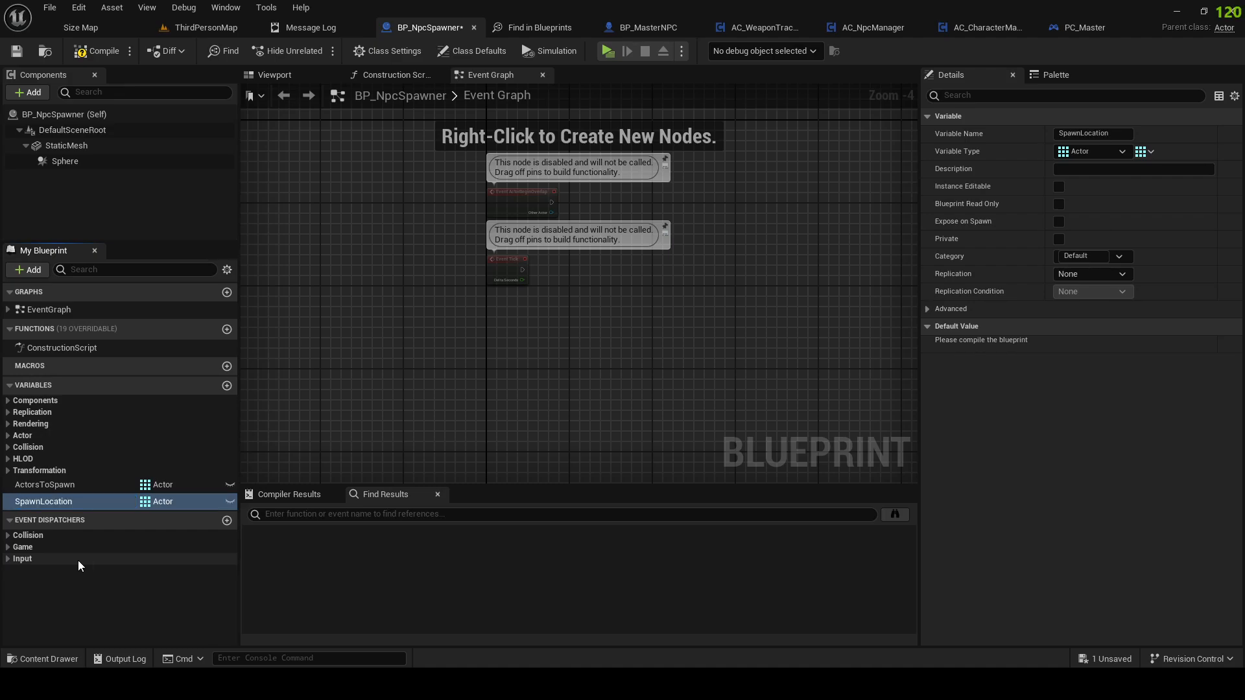
click(84, 503)
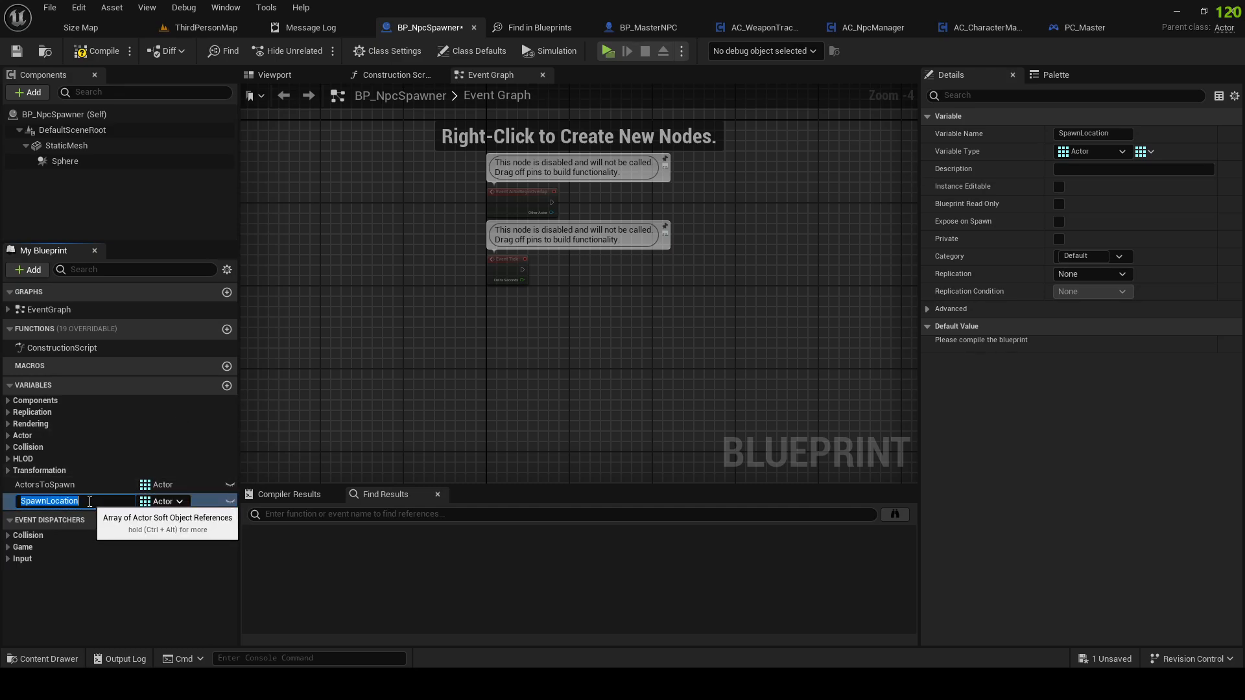
click(92, 502)
text(s)
key(Return)
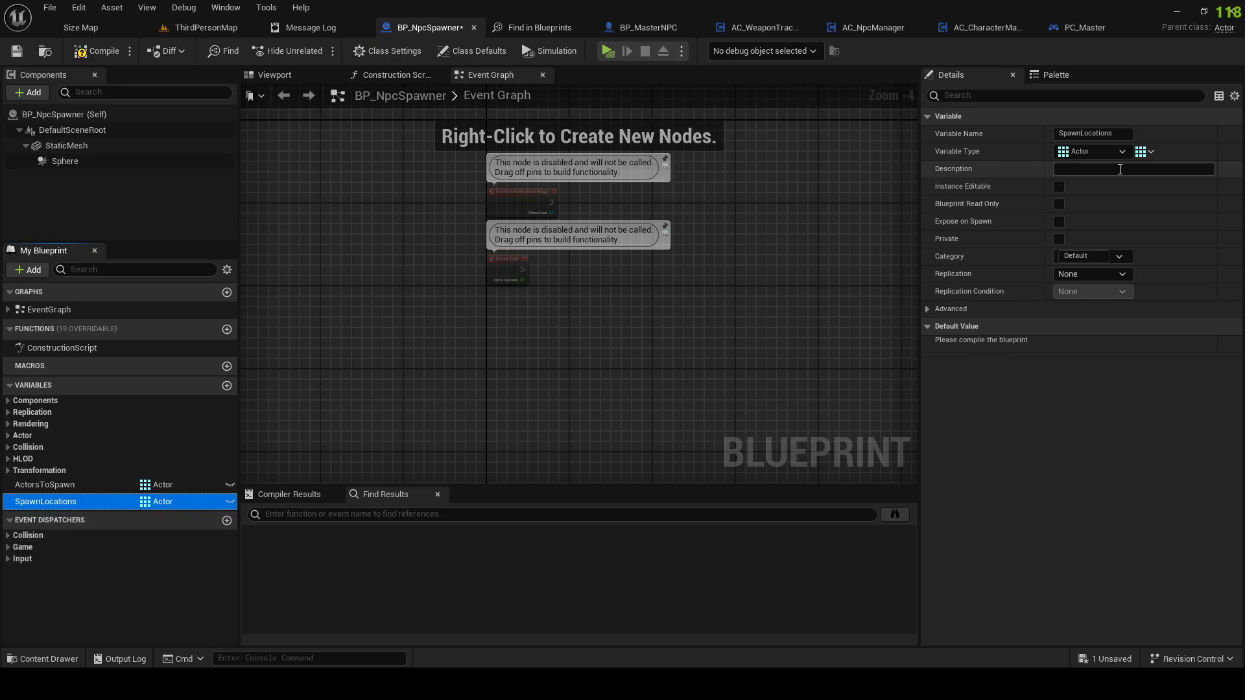
Step: Set the SpawnLocations array's variable type to Vector and compile BP_NpcSpawner
click(1102, 157)
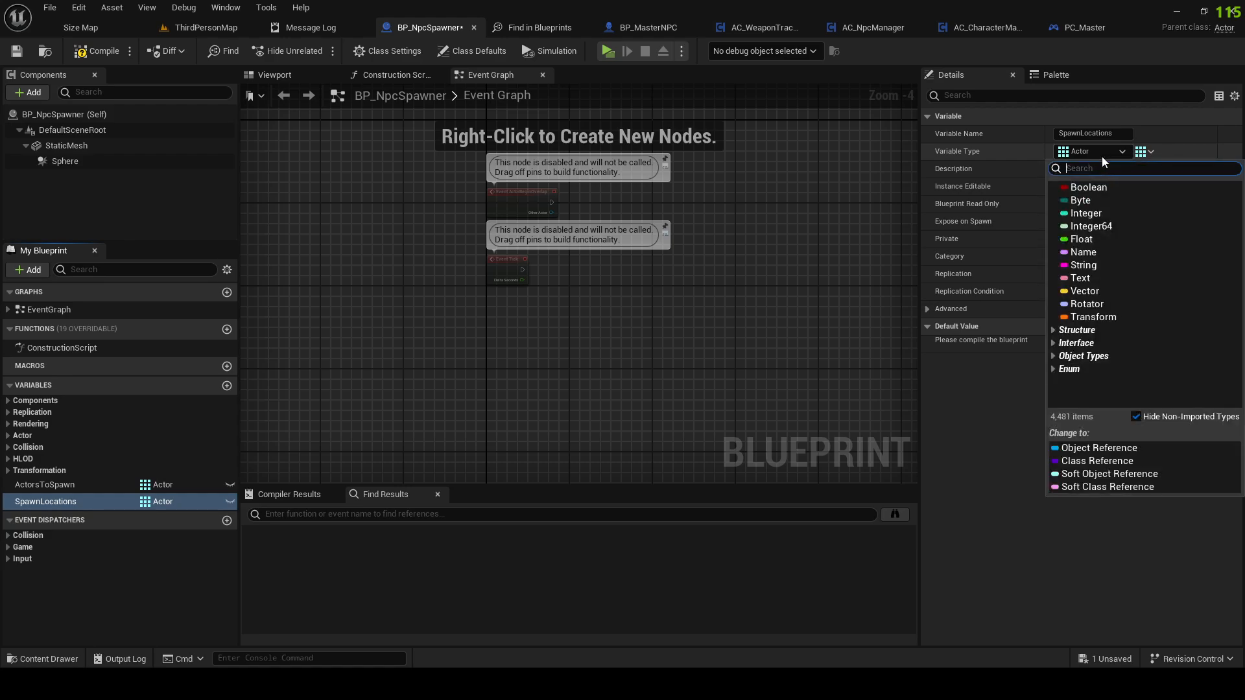
click(1095, 291)
click(94, 50)
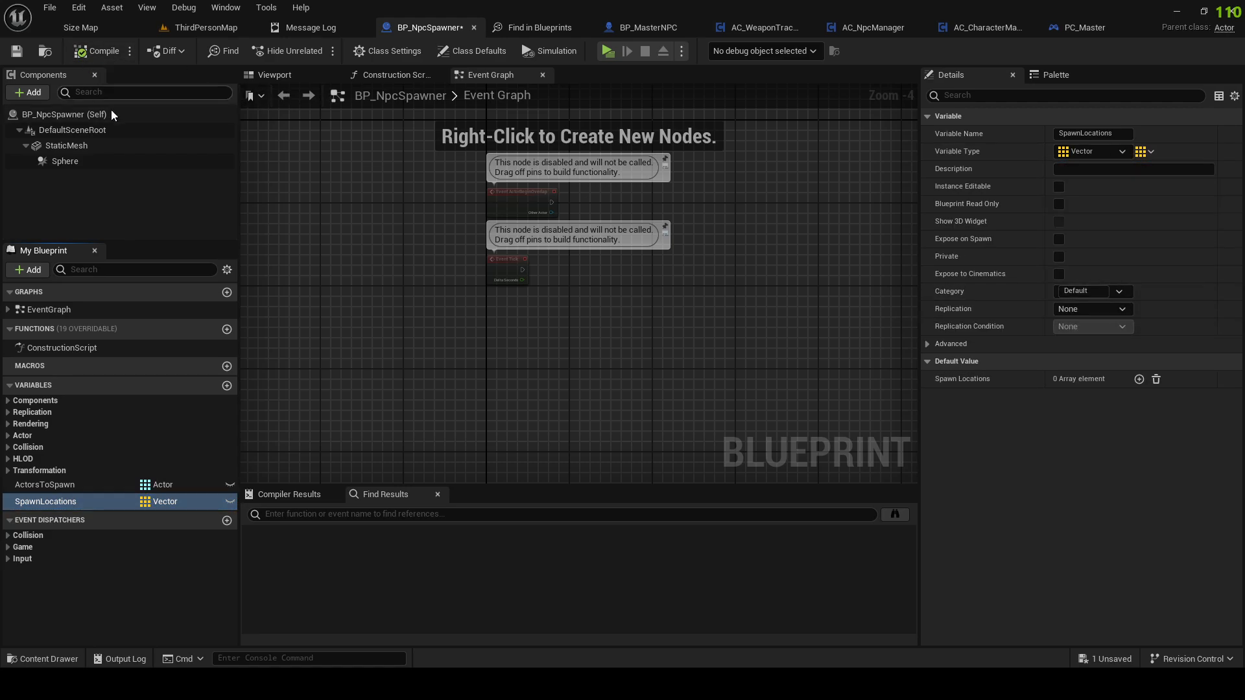
Step: Make ActorsToSpawn and SpawnLocations instance editable, enable Show 3D Widget for SpawnLocations, then compile and save
click(84, 488)
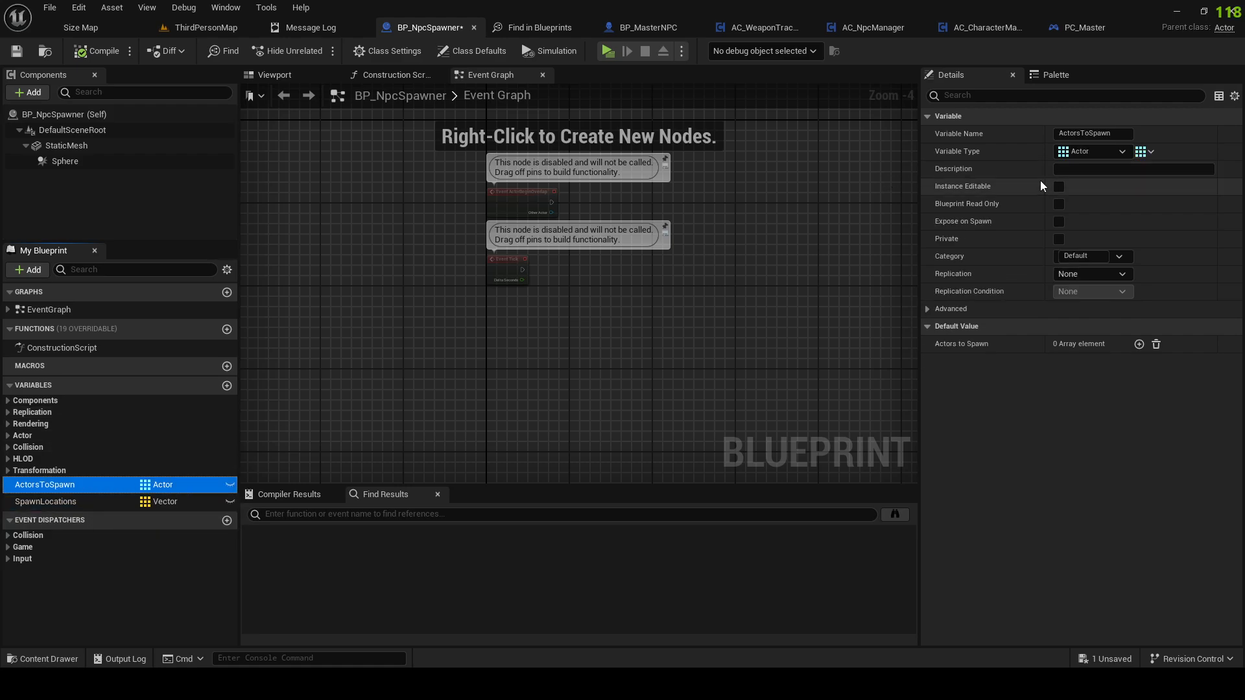
click(1059, 187)
click(94, 505)
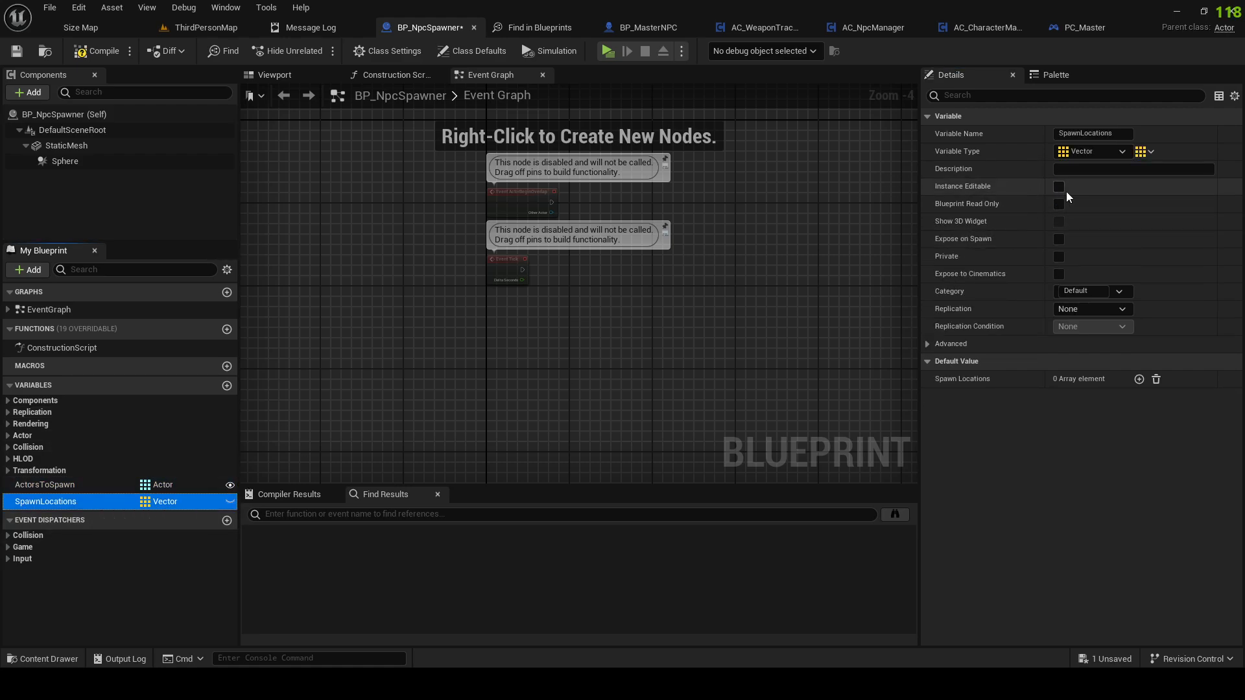
click(1058, 186)
click(111, 55)
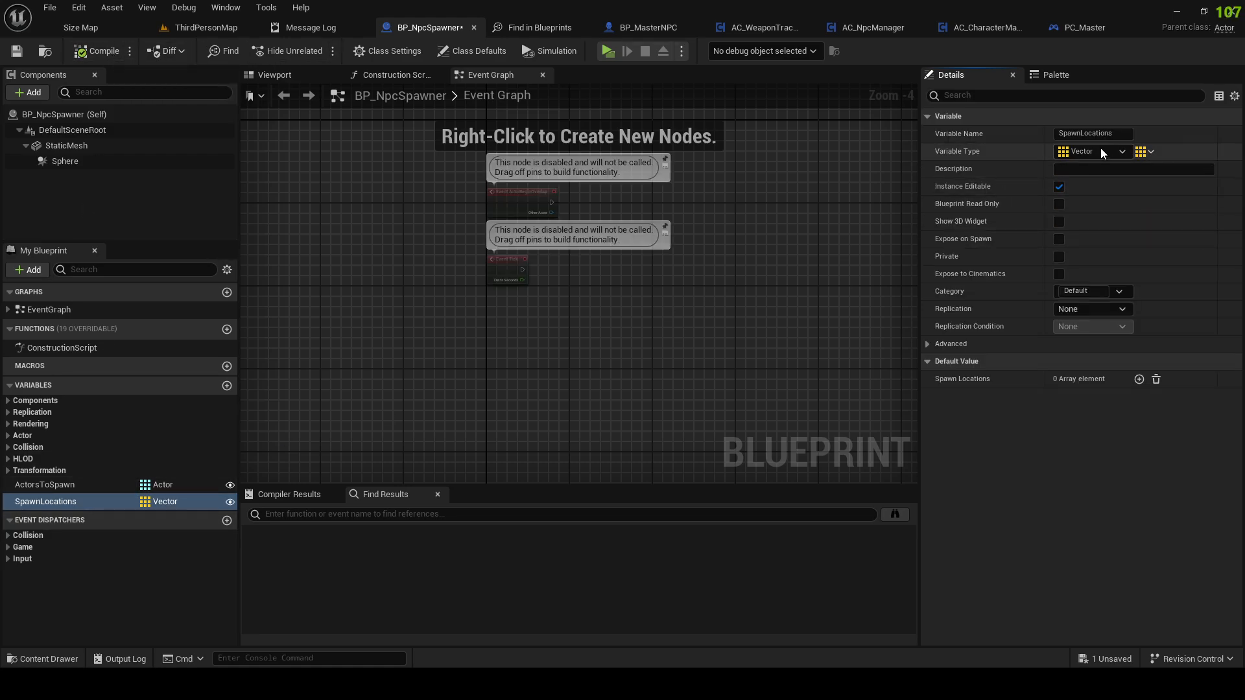
click(1051, 223)
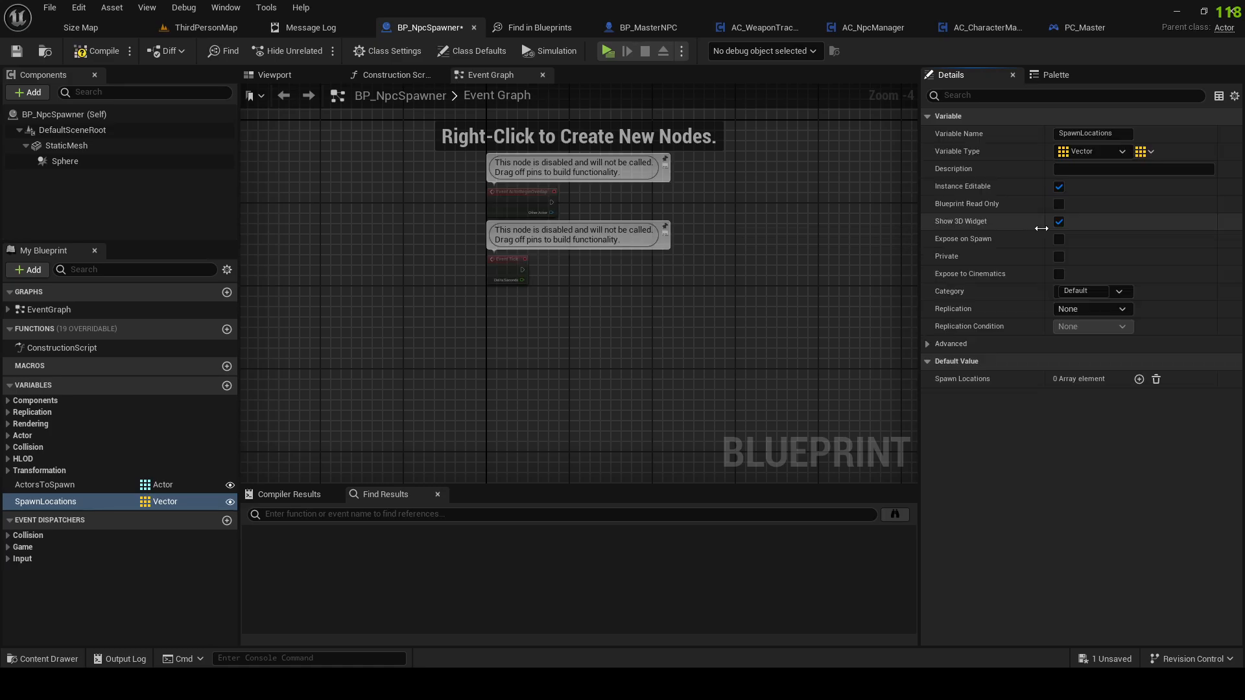
click(104, 54)
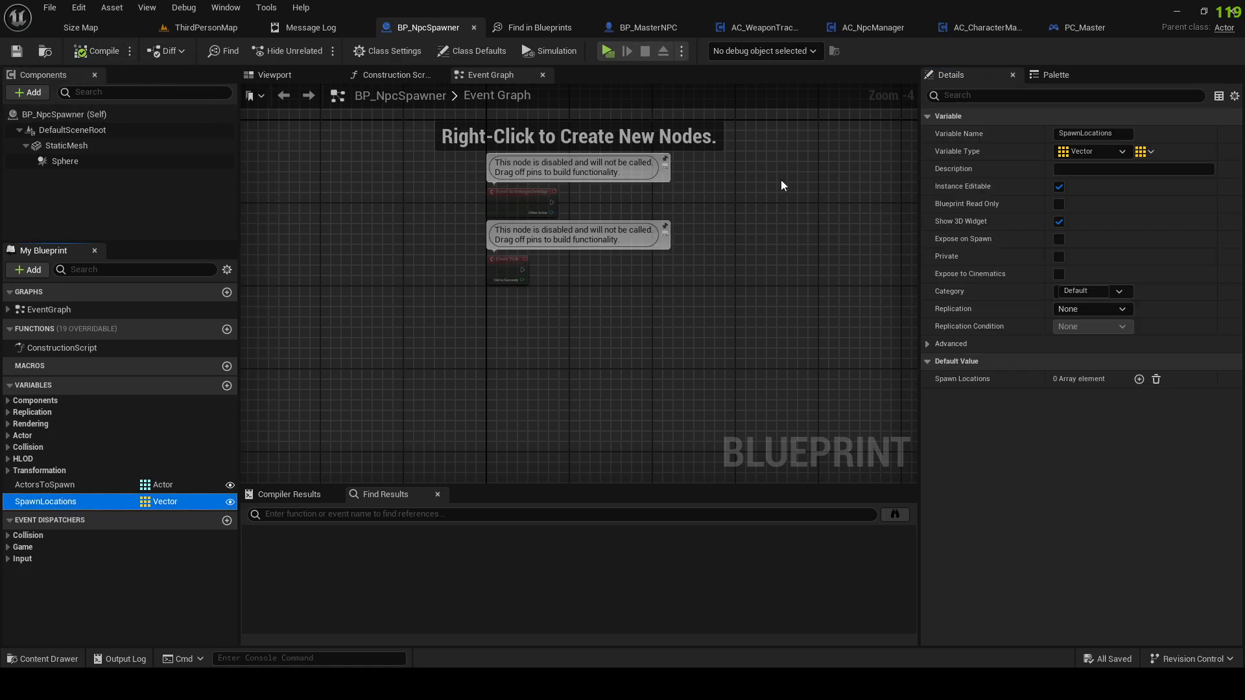
Step: Add three elements to the Spawn Locations array of the BP_NpcSpawner placed in ThirdPersonMap
click(199, 28)
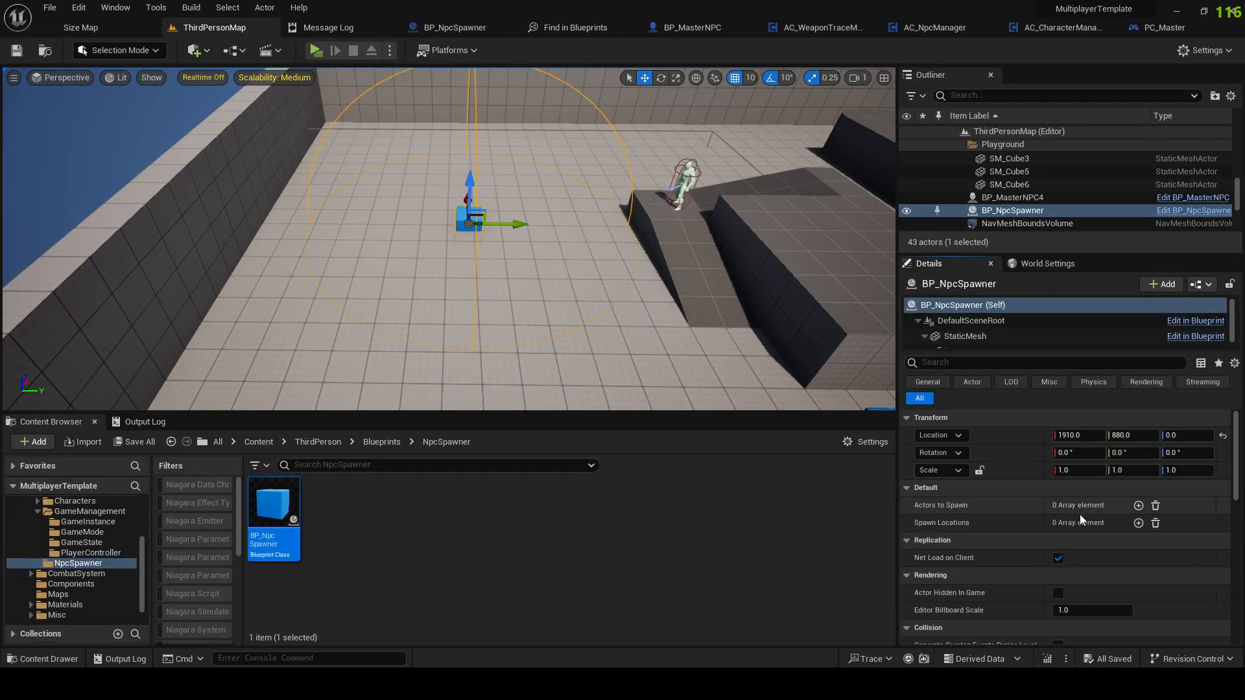
click(1139, 523)
click(1139, 523)
click(1139, 523)
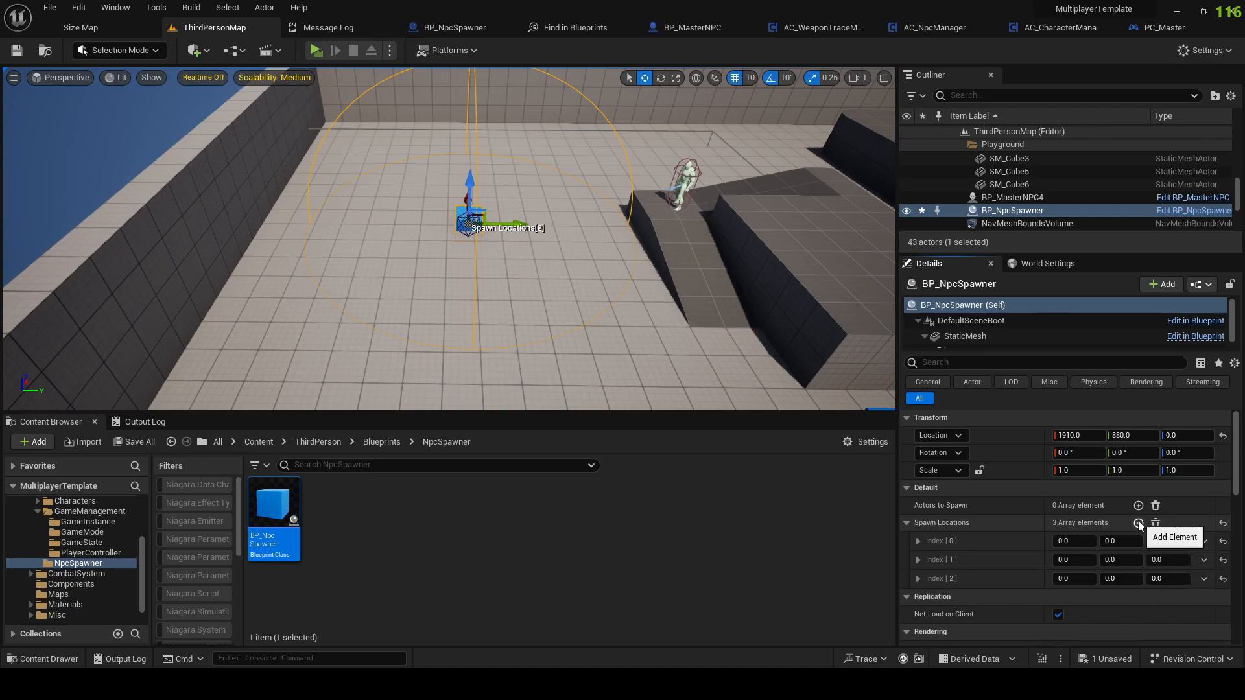
Step: Move the placed spawner's Spawn Locations[2] point along the Y axis to 380
drag(521, 224, 615, 225)
right_drag(547, 236, 628, 243)
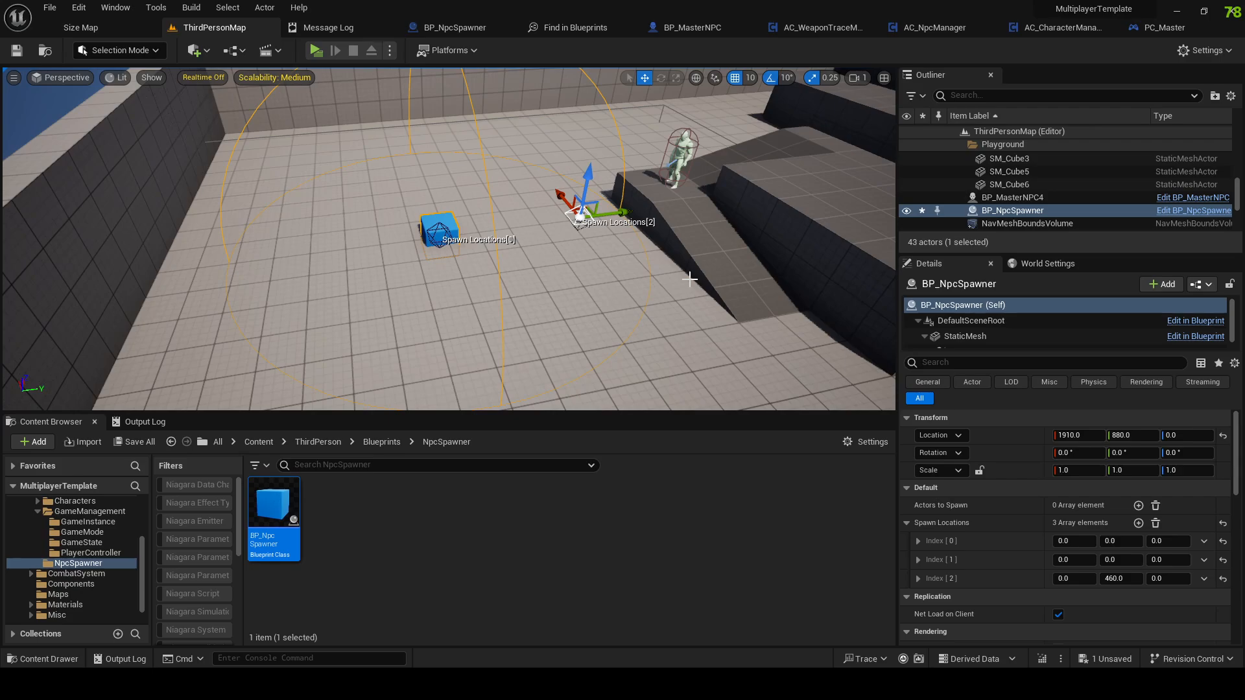
drag(618, 219, 595, 218)
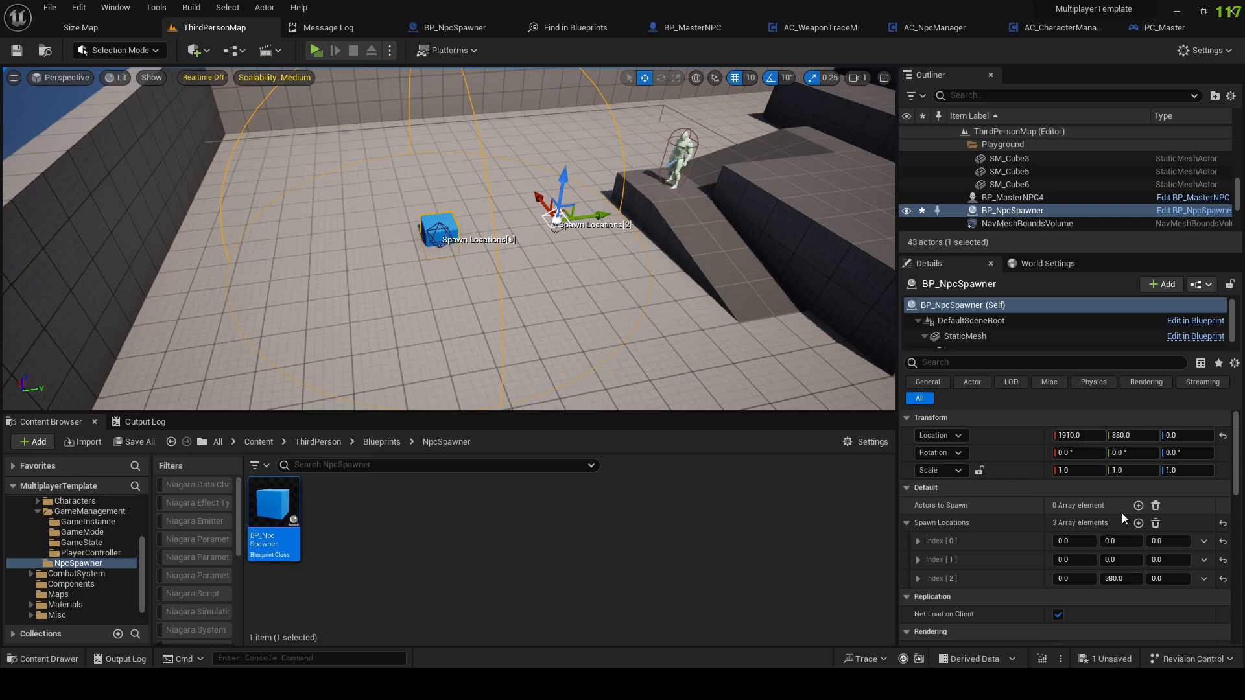
Step: Clear the placed spawner's Spawn Locations array and set the SpawnLocations variable type to Transform in BP_NpcSpawner
click(1155, 522)
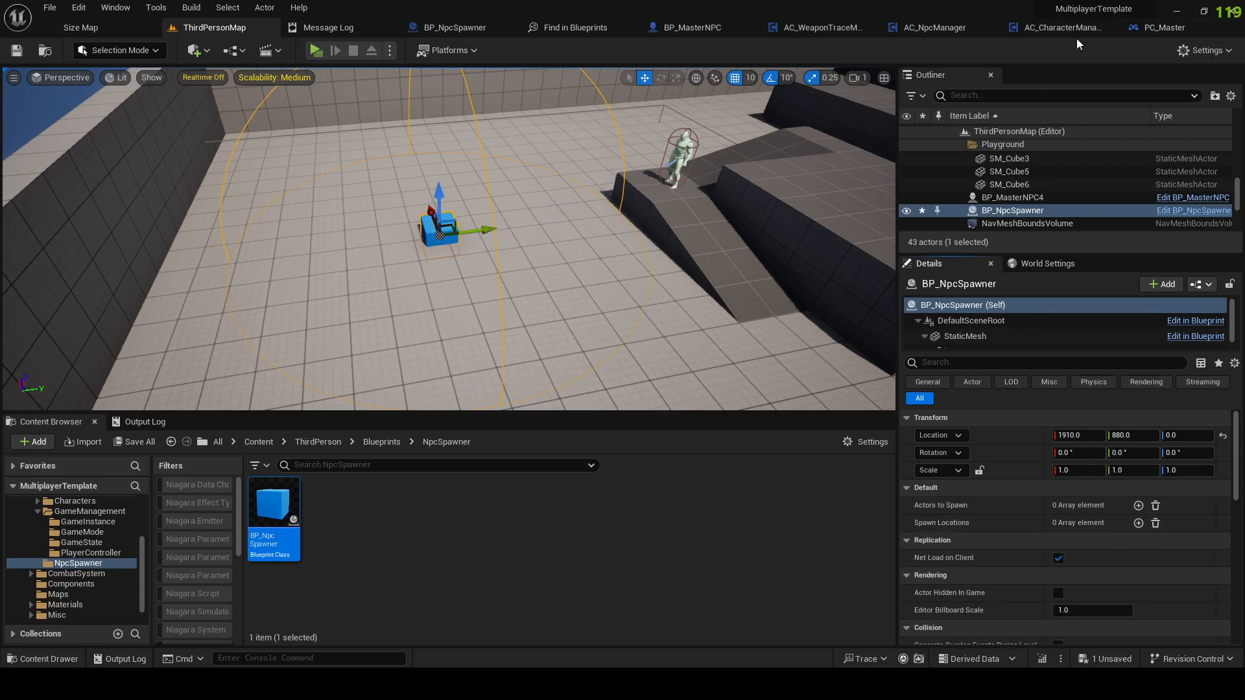
click(934, 27)
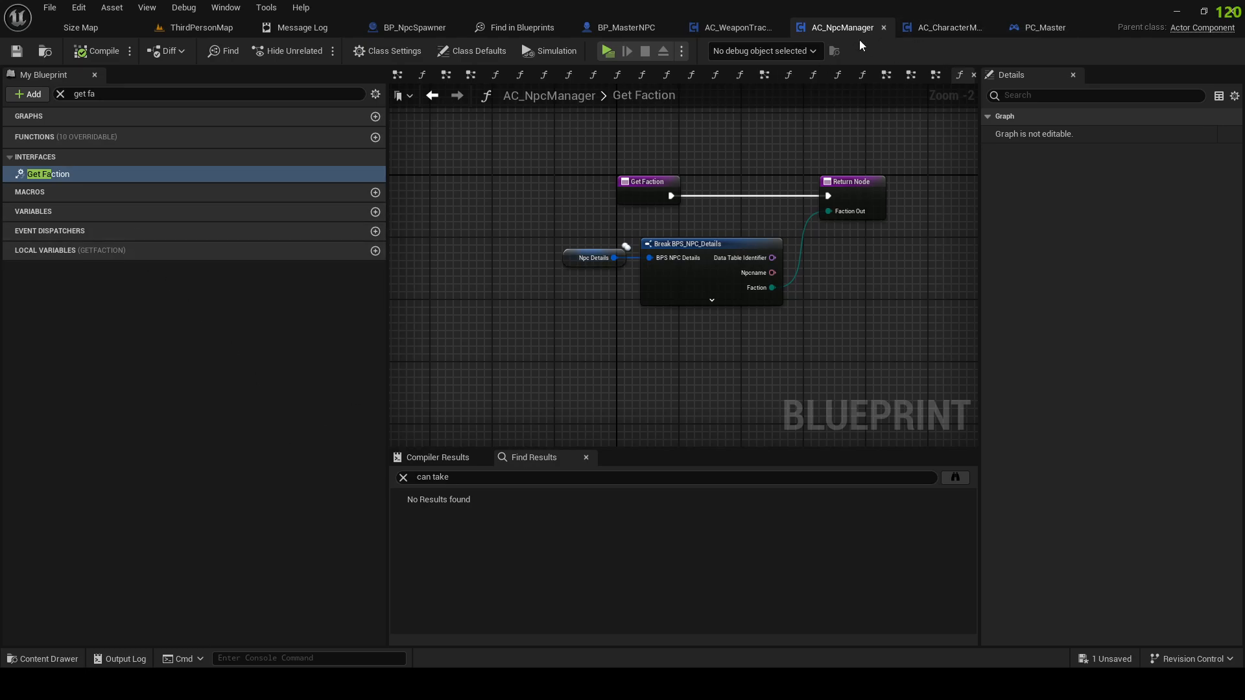
click(428, 29)
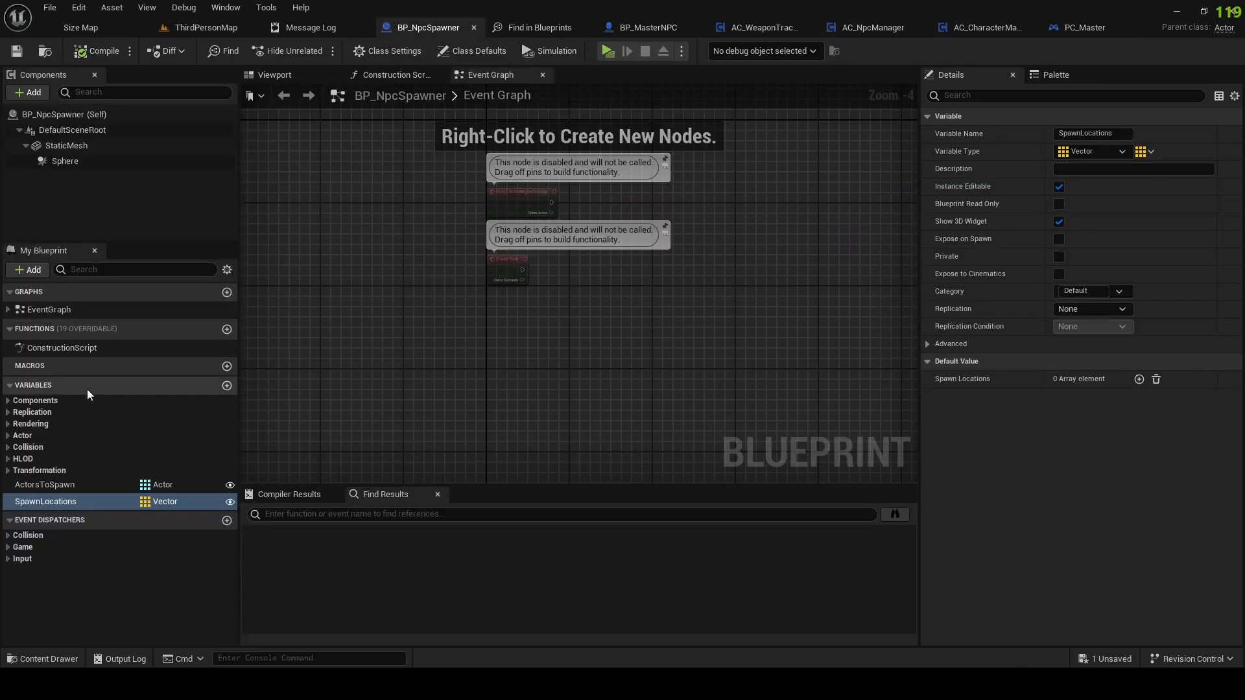
click(1099, 153)
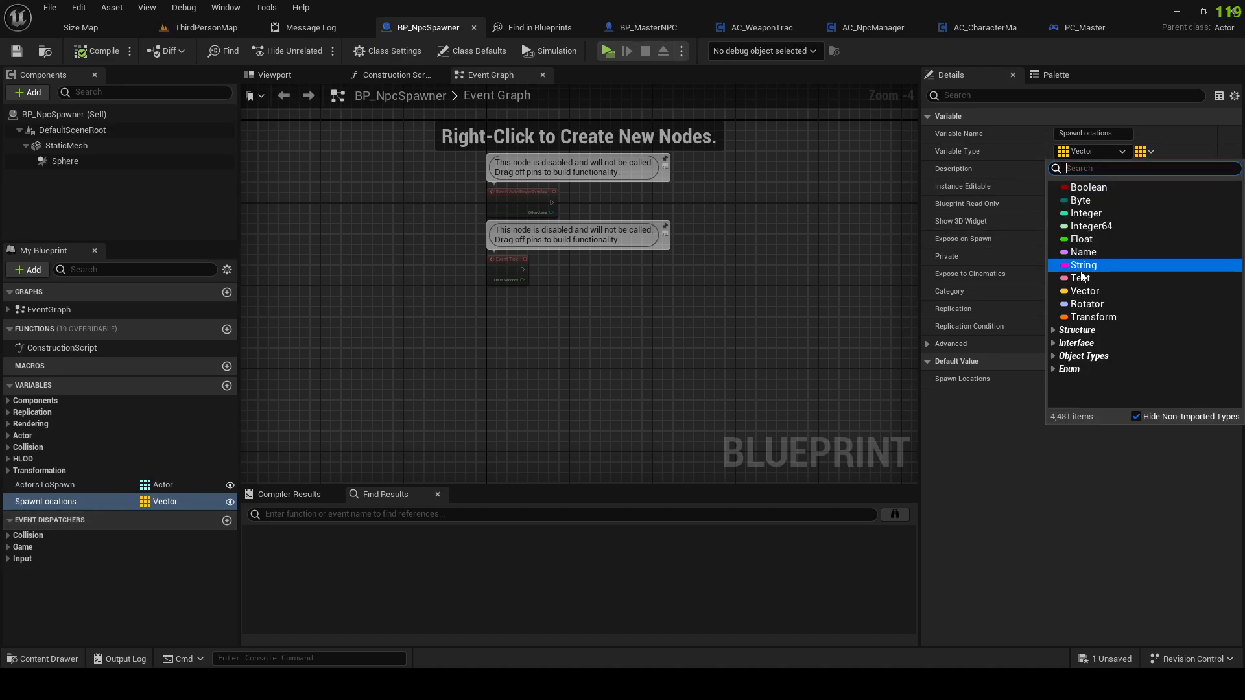
click(1090, 316)
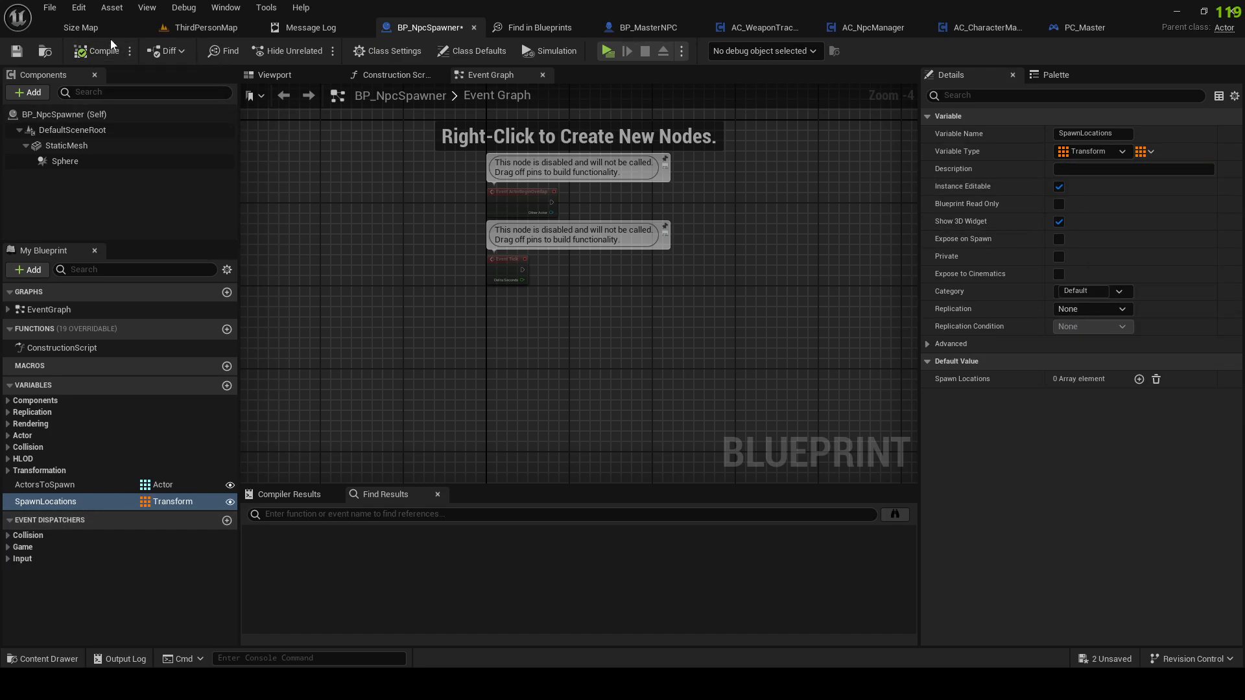
Step: In ThirdPersonMap, add two elements to the placed spawner's Spawn Locations array and shift the spawner to Y 890
click(206, 27)
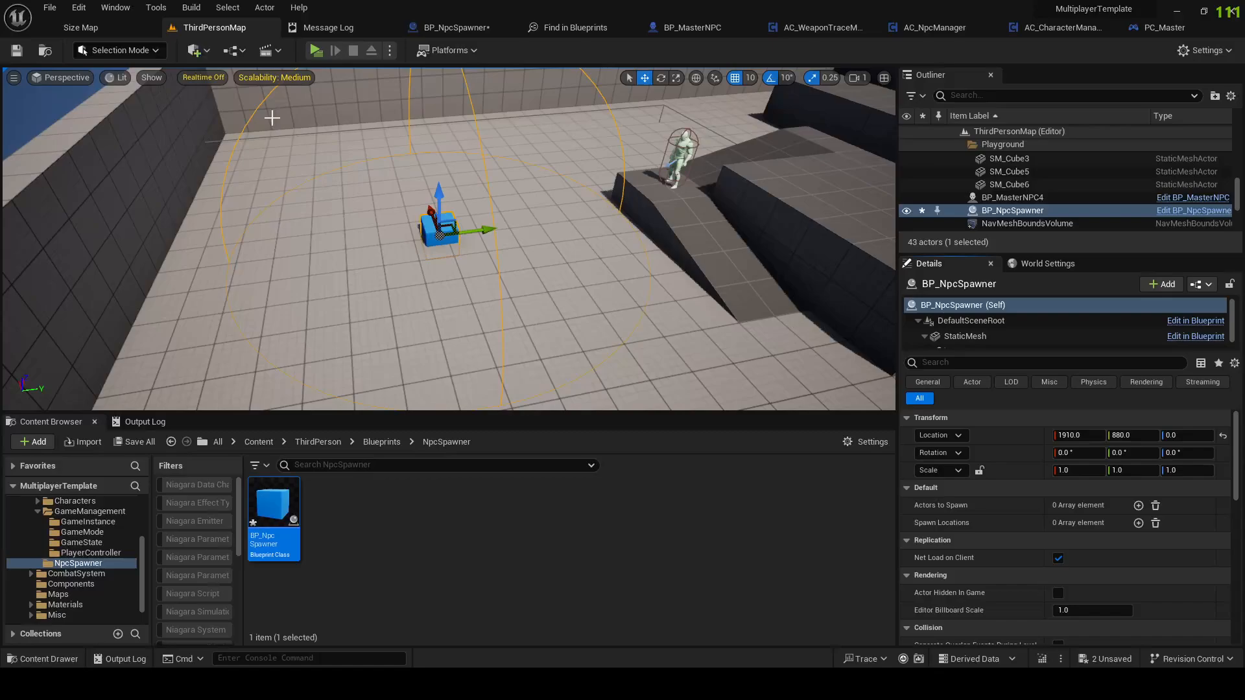
click(1138, 523)
click(1139, 523)
drag(483, 229, 519, 231)
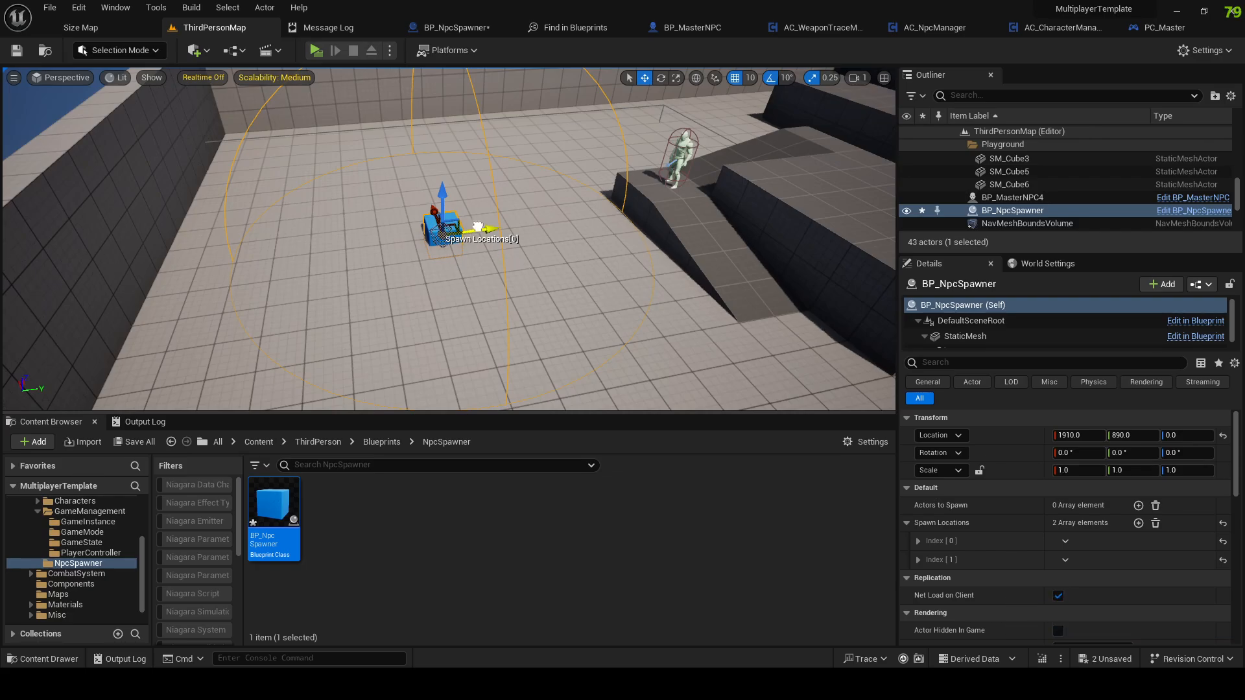
Step: Move the Spawn Locations[1] point away from the cube to beside the ramp and rotate it about Z
drag(478, 227, 600, 217)
key(e)
mouse_move(549, 244)
right_down()
mouse_move(292, 260)
mouse_move(553, 243)
right_up()
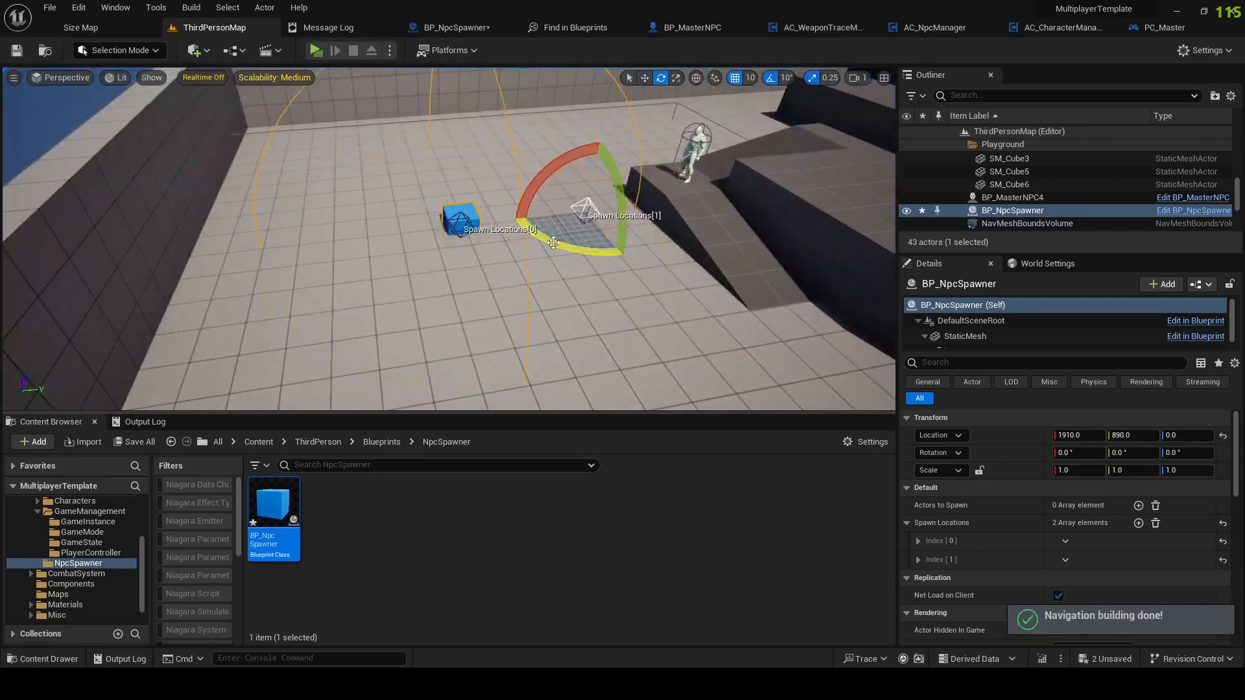
drag(553, 242, 496, 234)
key(w)
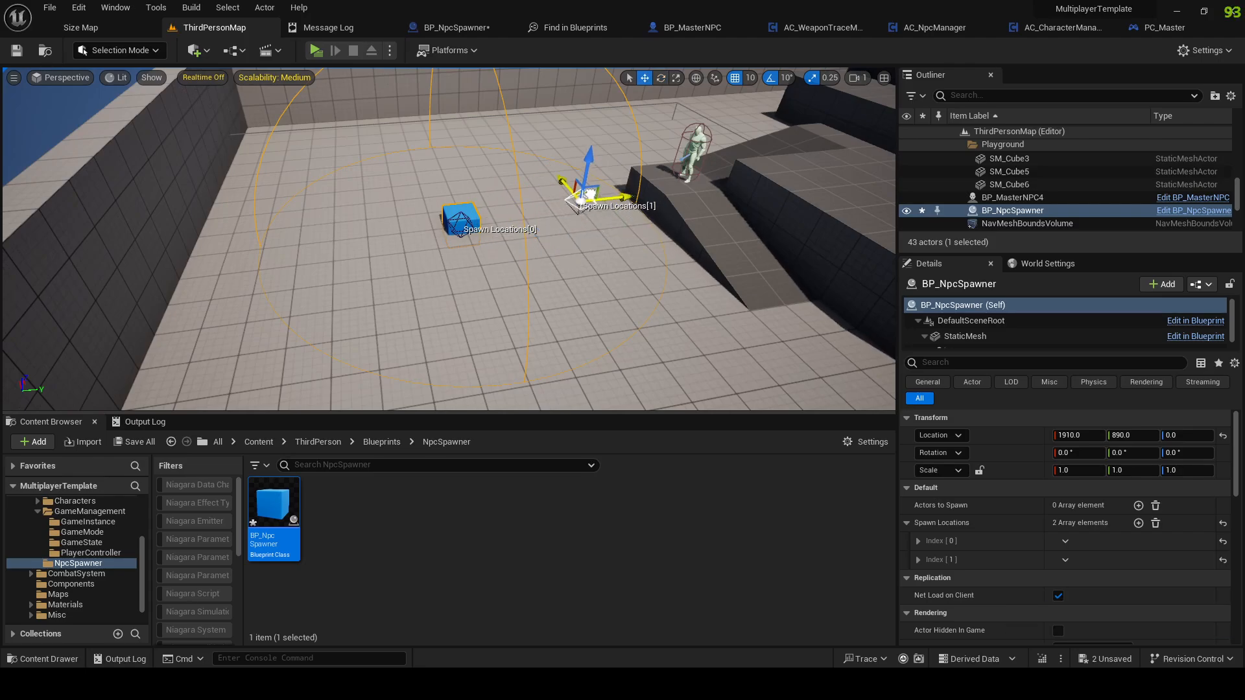
drag(590, 195, 584, 176)
Step: Move the Spawn Locations[0] point off the cube and across the floor toward the back wall
click(457, 231)
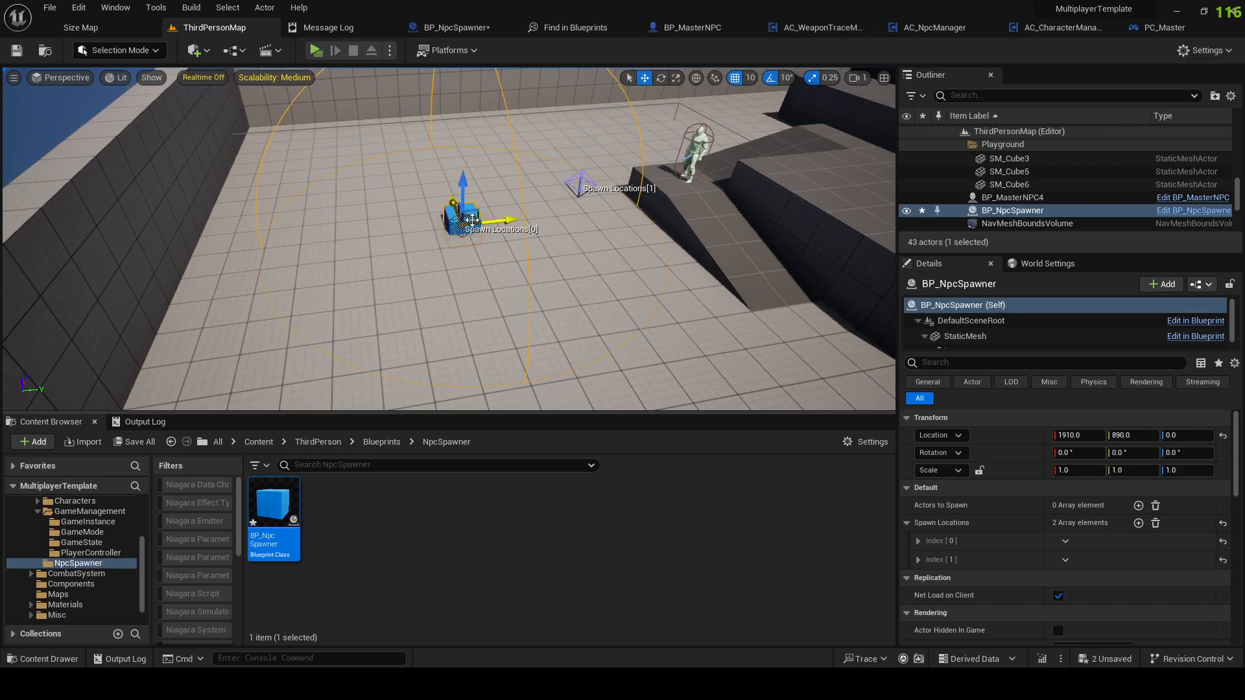
mouse_move(475, 219)
mouse_down()
mouse_move(426, 155)
mouse_move(477, 193)
mouse_move(463, 206)
mouse_up()
key(e)
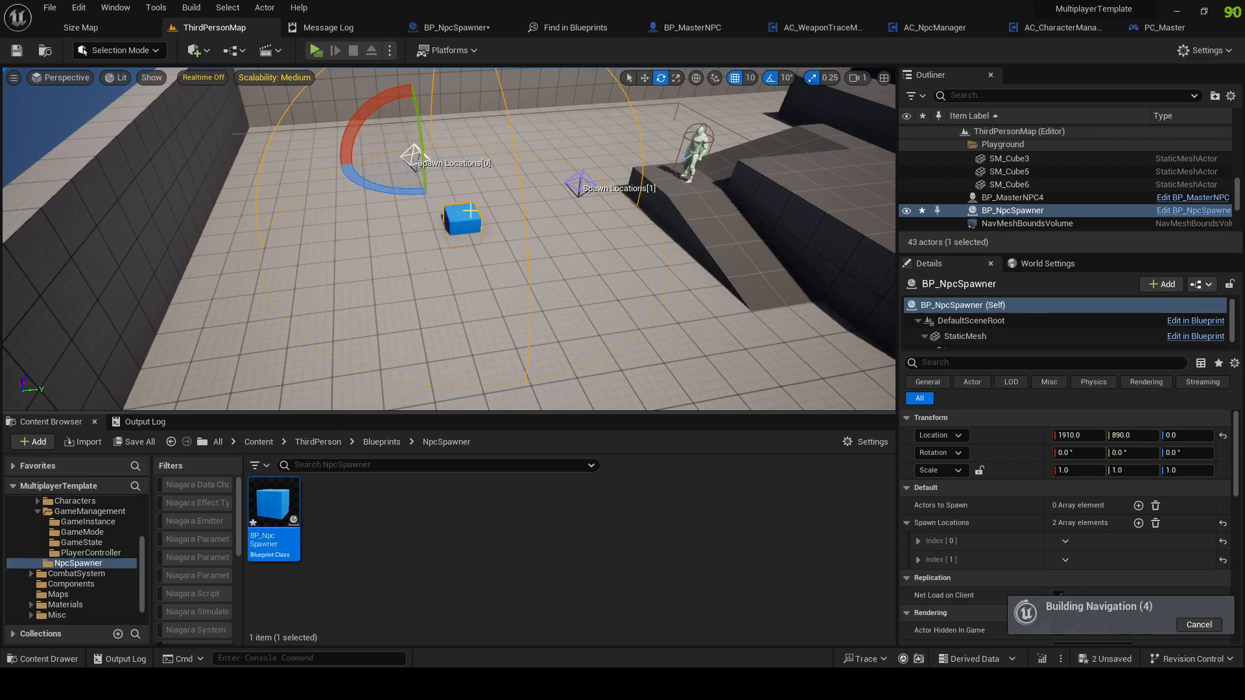
Step: Add two more Spawn Locations elements, then move Spawn Locations[3] out near the side wall and rotate it
click(1138, 523)
click(1138, 523)
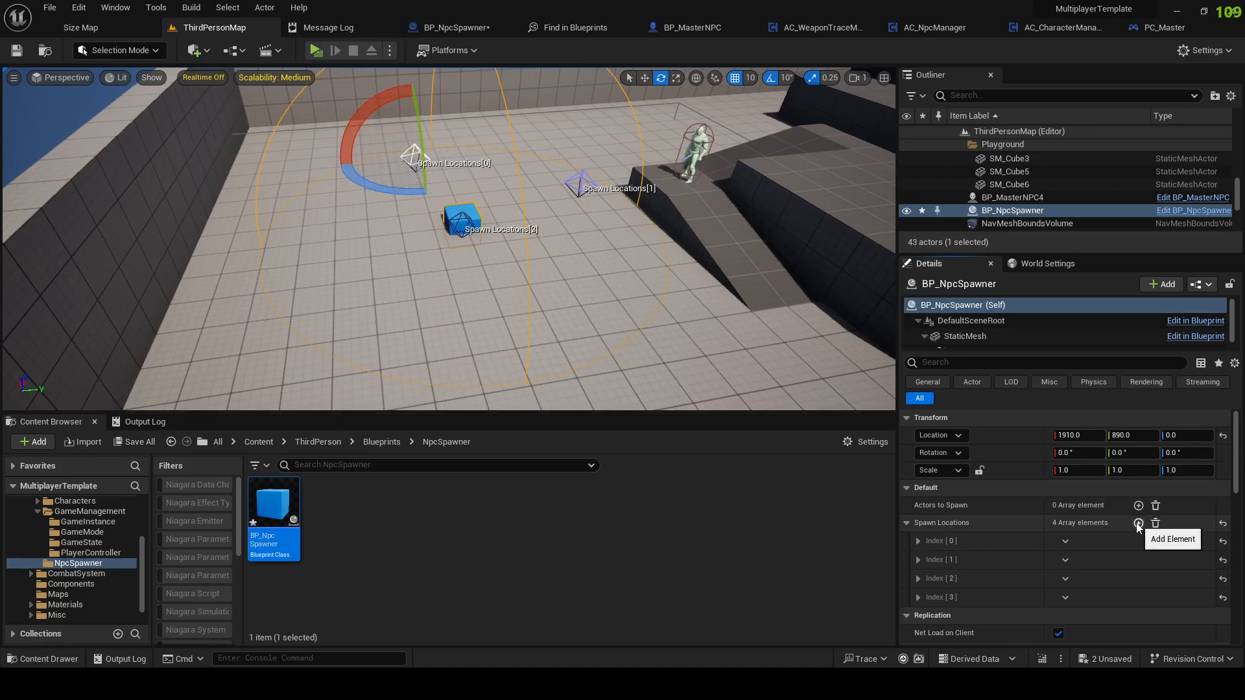
click(463, 228)
key(w)
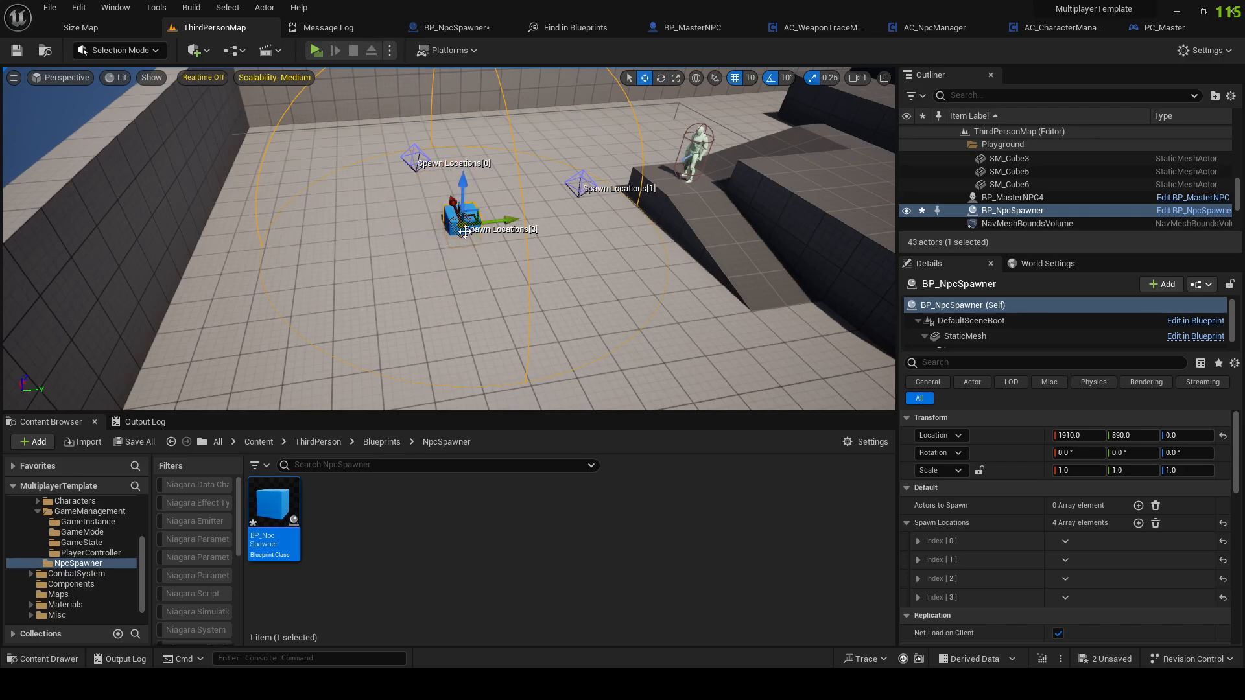
drag(500, 219, 311, 228)
key(e)
drag(464, 171, 463, 171)
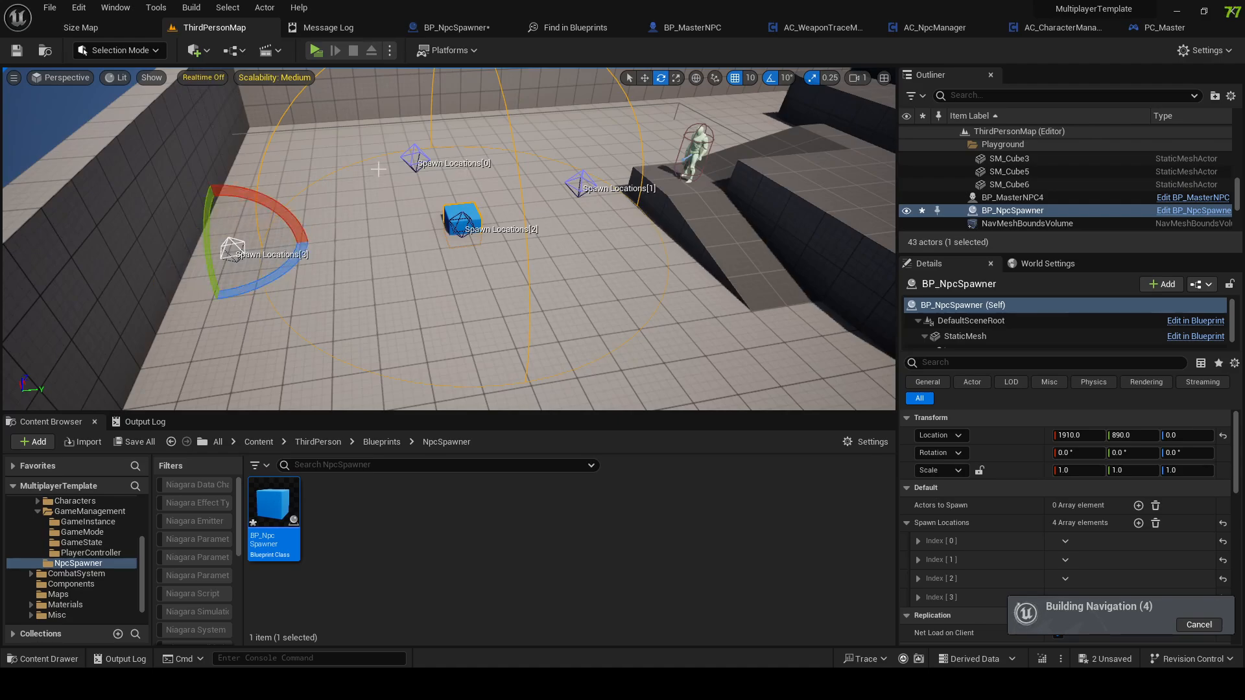
Step: Push the Spawn Locations[0] point farther out, closer to the back wall
click(412, 159)
key(w)
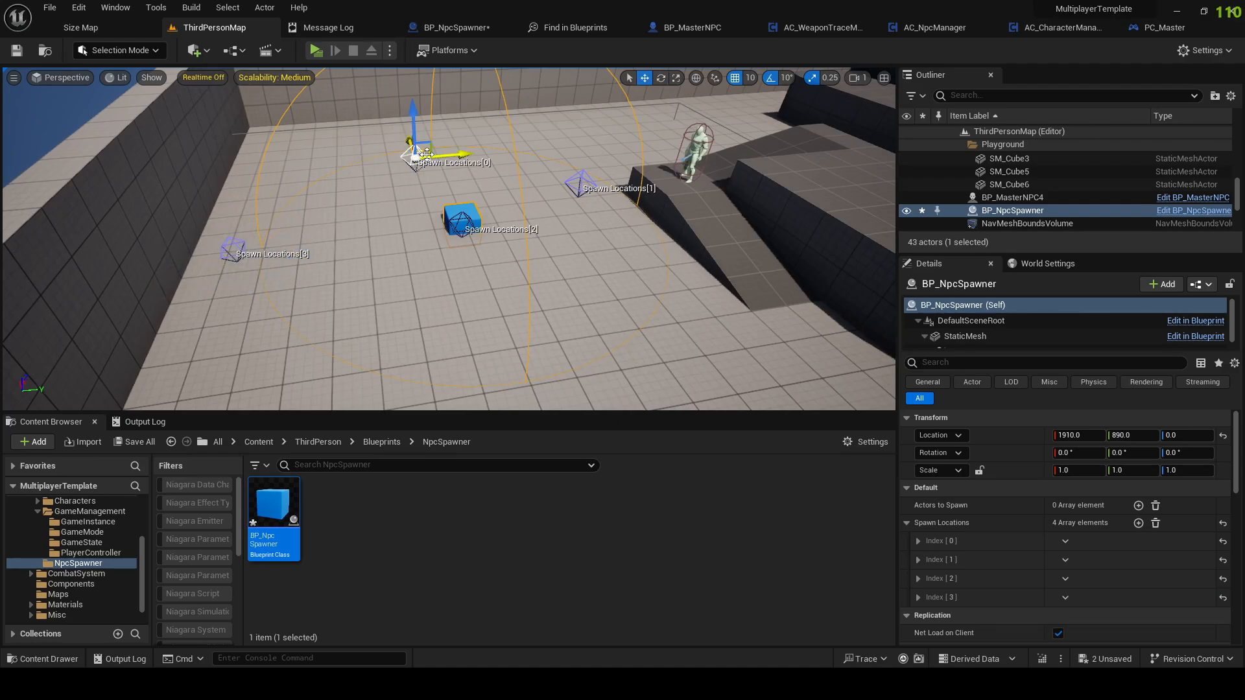
drag(407, 133, 397, 123)
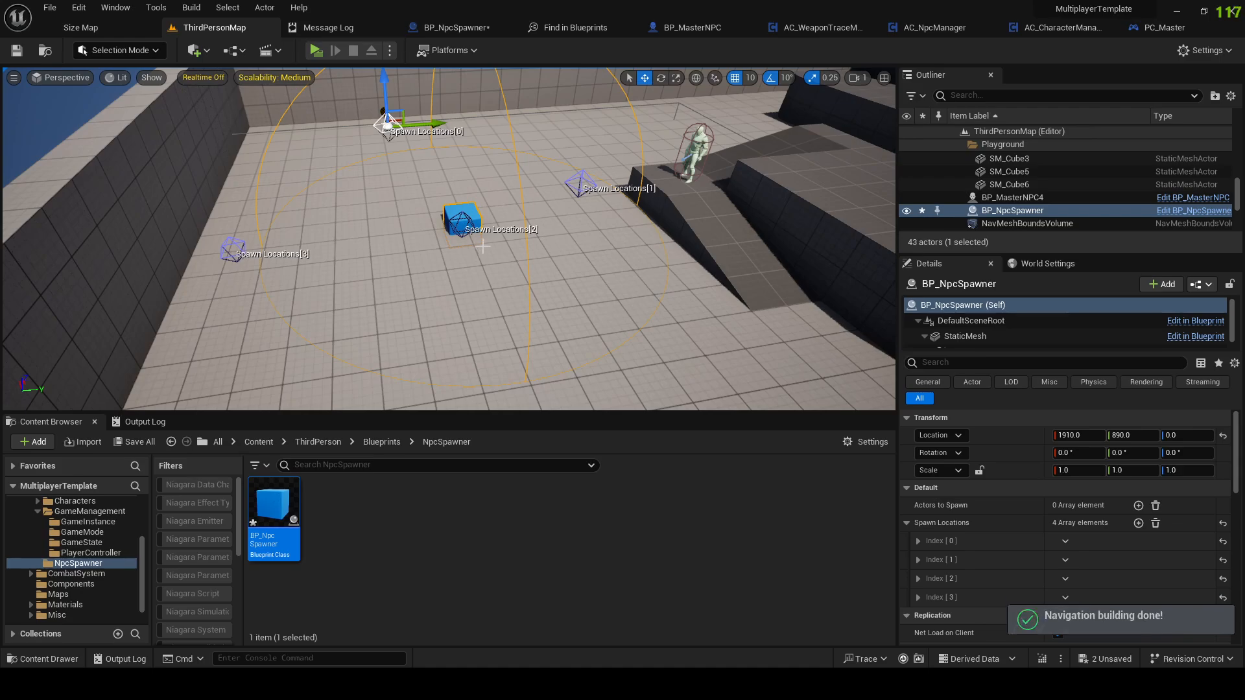
Step: Move Spawn Locations[2] off the cube to the floor area near the player starts and rotate it about 40° around Z
click(464, 230)
right_drag(481, 247, 442, 166)
drag(444, 168, 596, 314)
key(e)
drag(600, 389, 665, 384)
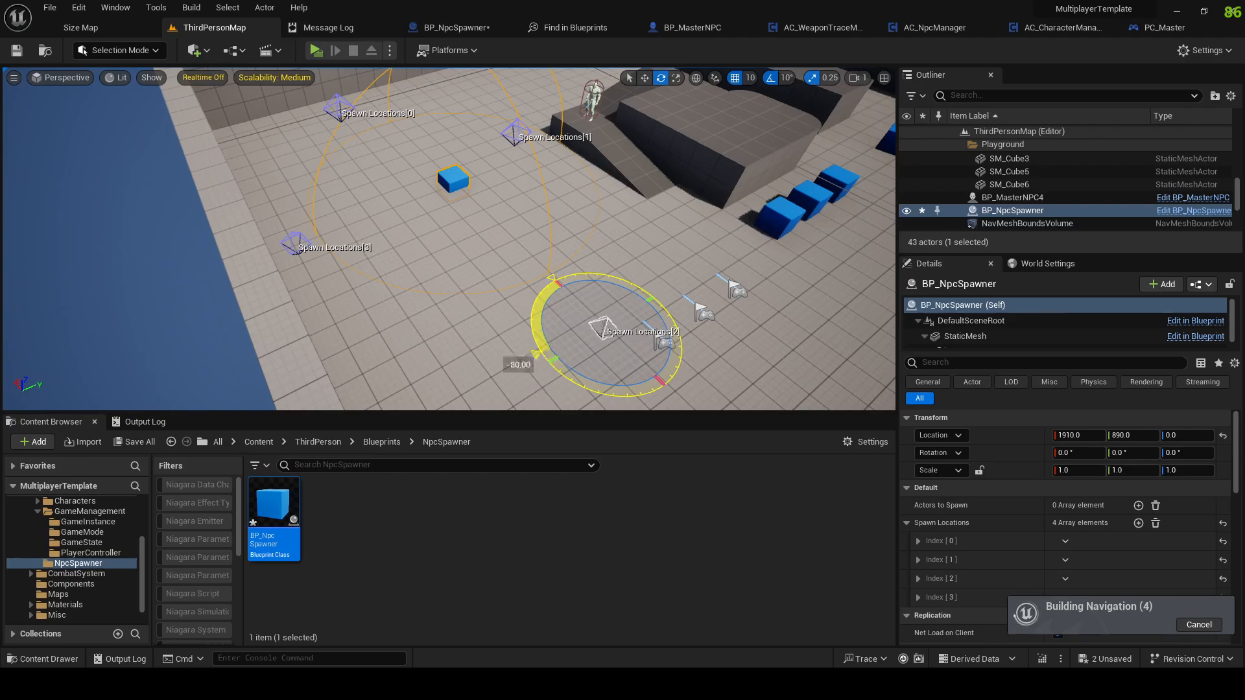
drag(537, 354, 584, 272)
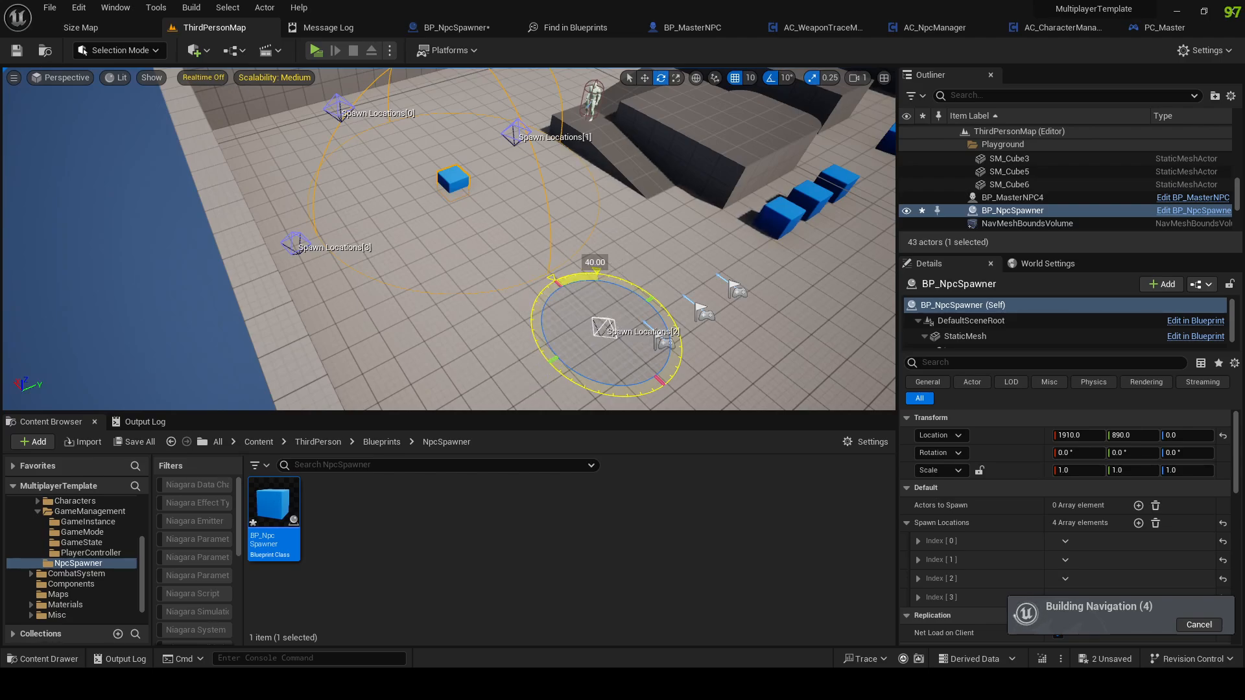
key(w)
drag(604, 311, 561, 313)
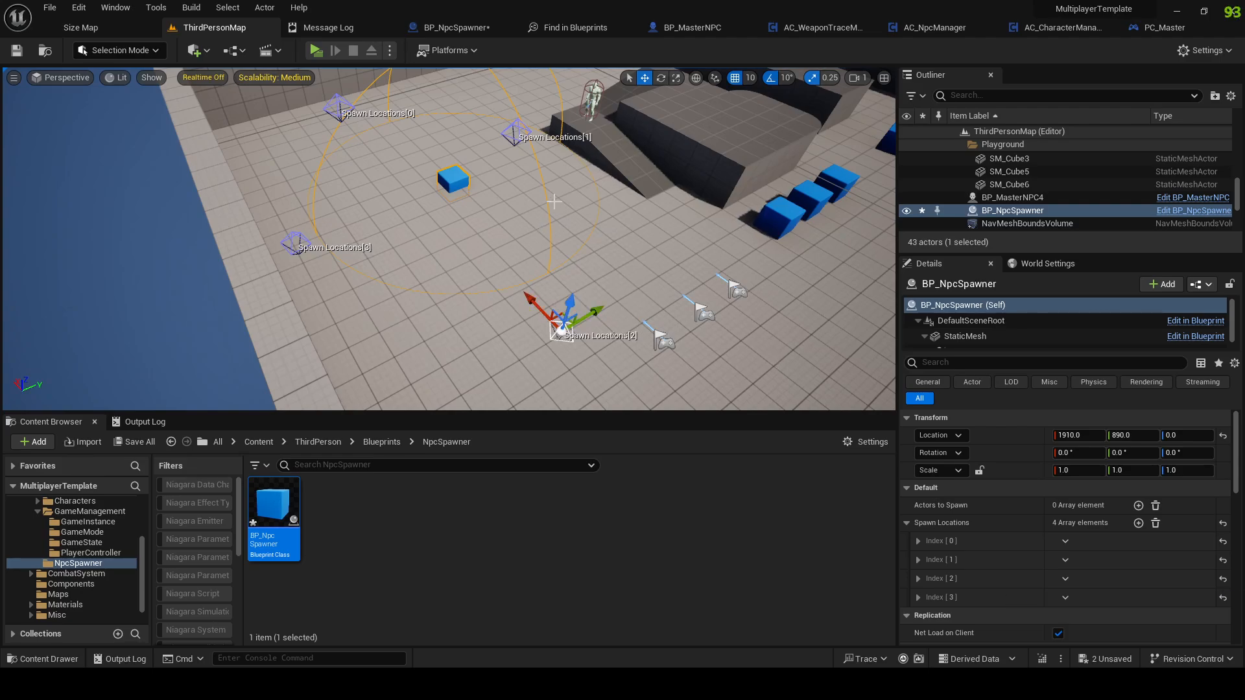
Step: Shift the Spawn Locations[1] point farther toward the ramp and NPC, then save all changes
key(d)
right_drag(554, 202, 447, 202)
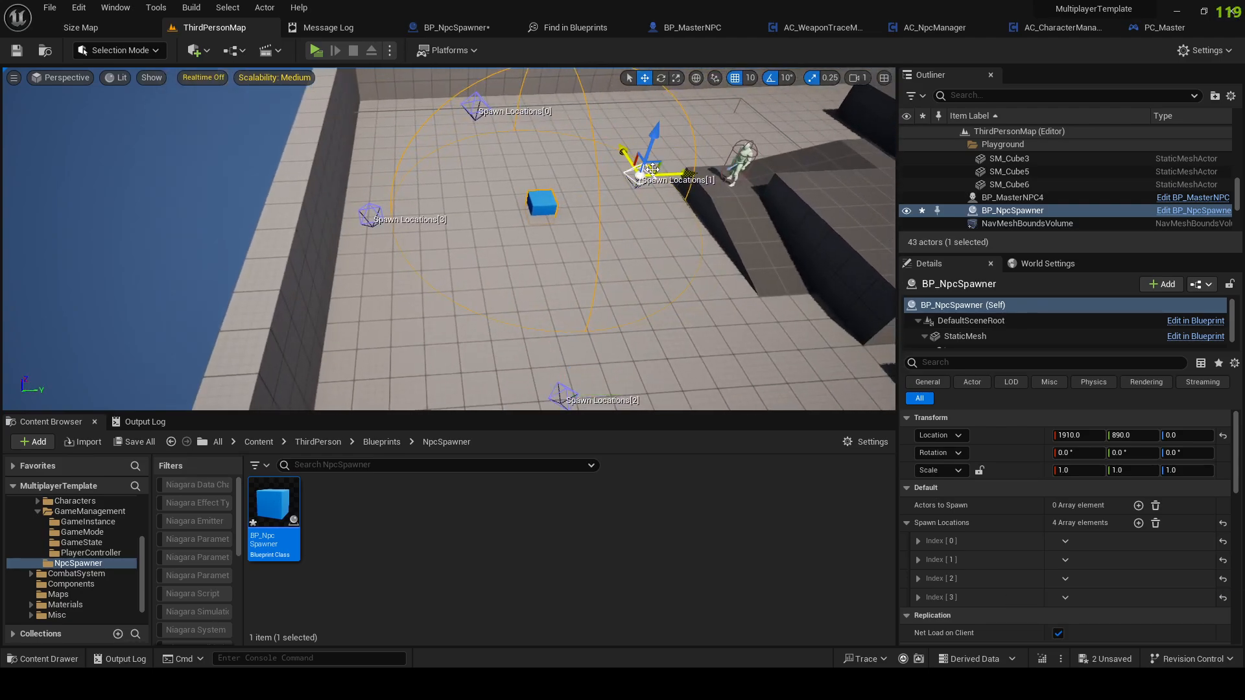
drag(652, 169, 688, 147)
right_drag(725, 222, 674, 260)
key(d)
key(s)
click(50, 7)
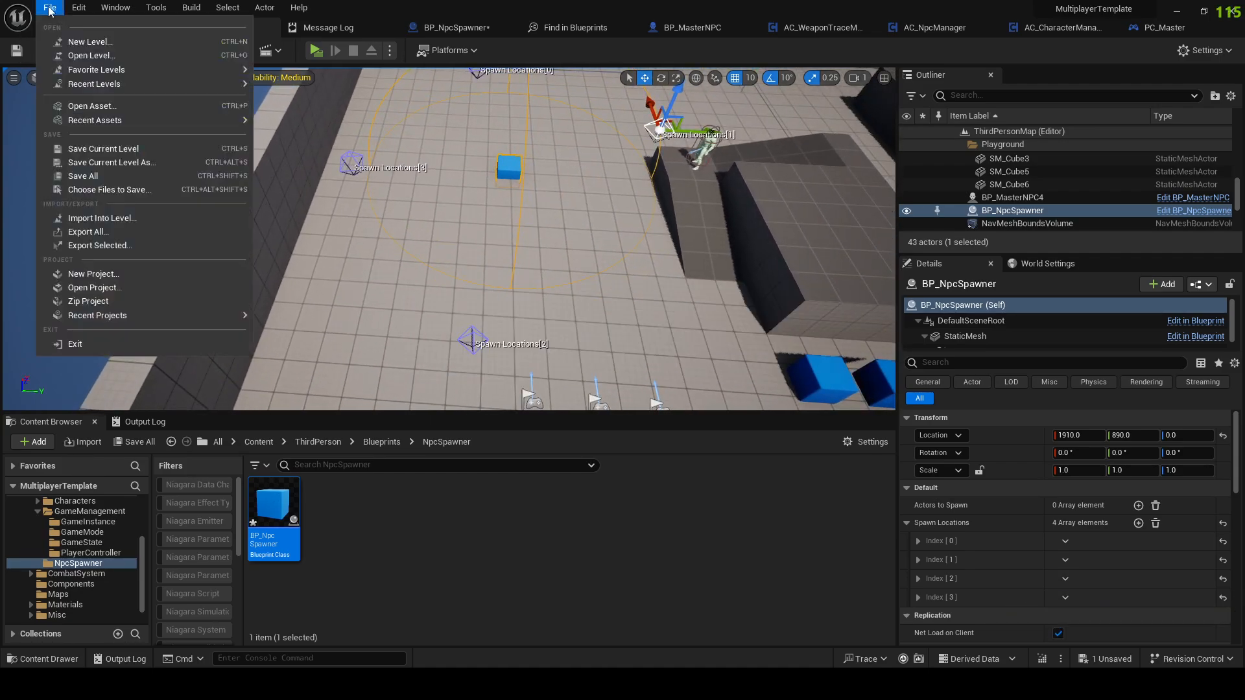
click(71, 181)
Step: Move Spawn Locations[2] away from the player starts, closer to the spawner, then reselect BP_NpcSpawner and save all changes
right_drag(453, 240, 448, 242)
key(s)
right_drag(483, 304, 482, 304)
key(w)
key(a)
right_drag(531, 396, 531, 395)
right_drag(526, 337, 526, 338)
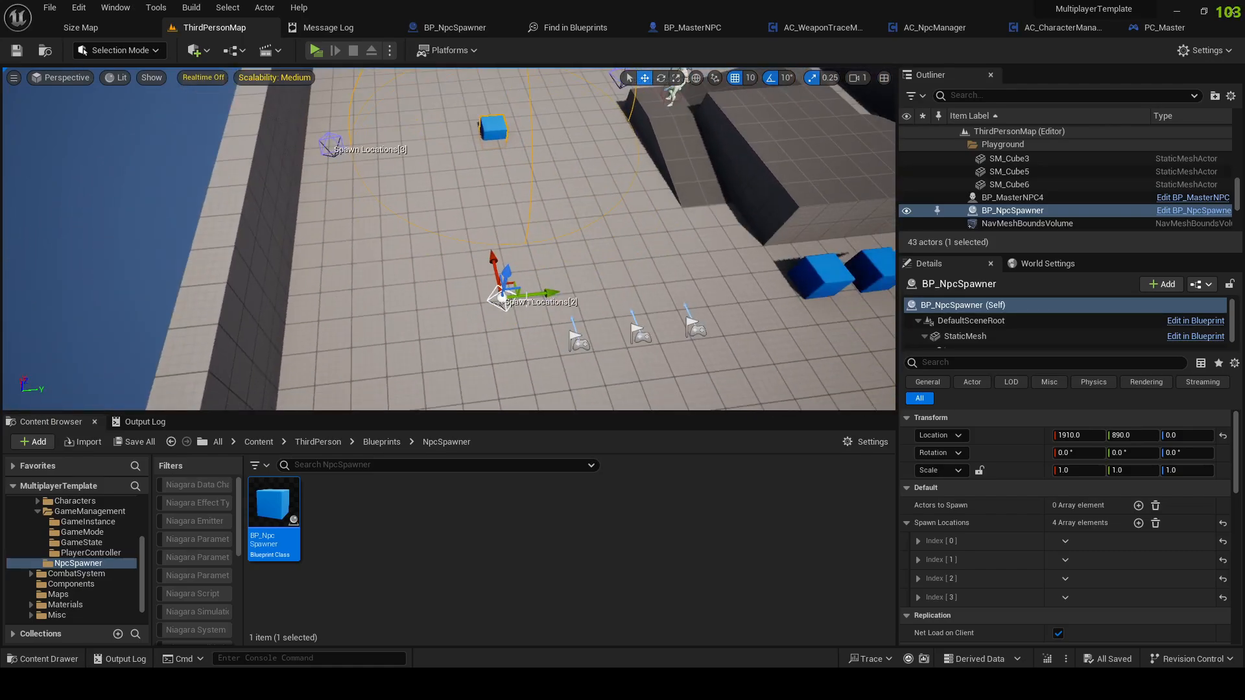
drag(513, 281, 448, 244)
click(448, 243)
key(f)
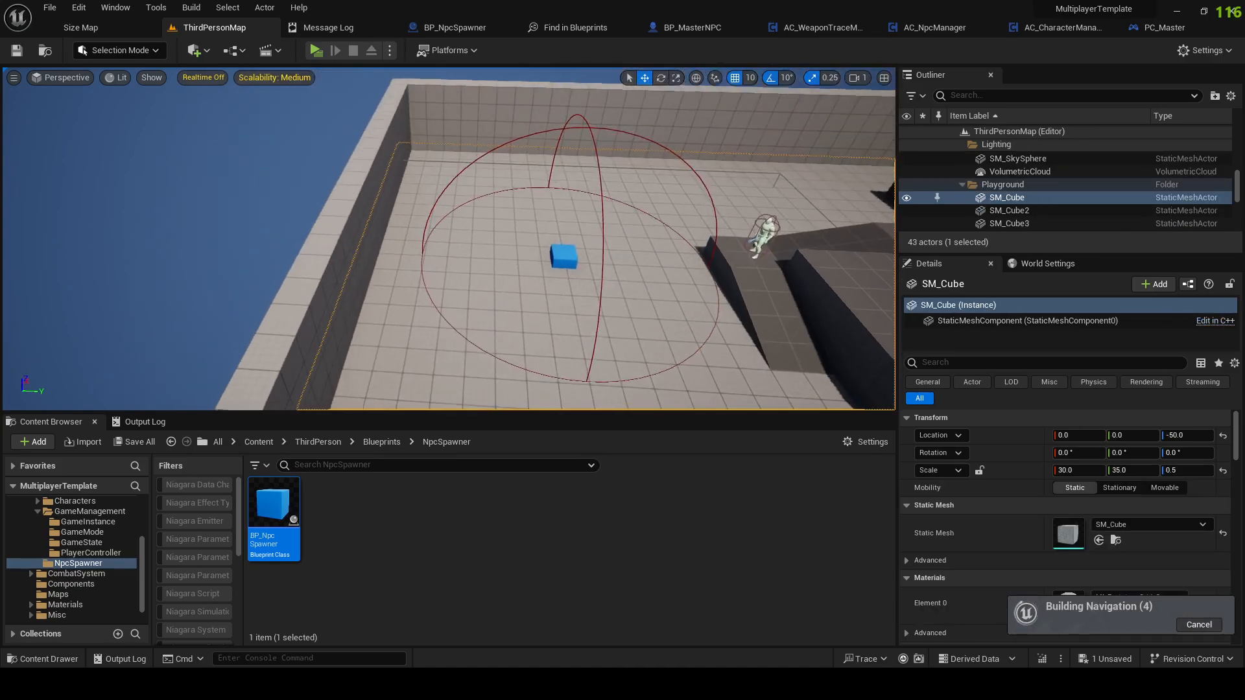
click(434, 229)
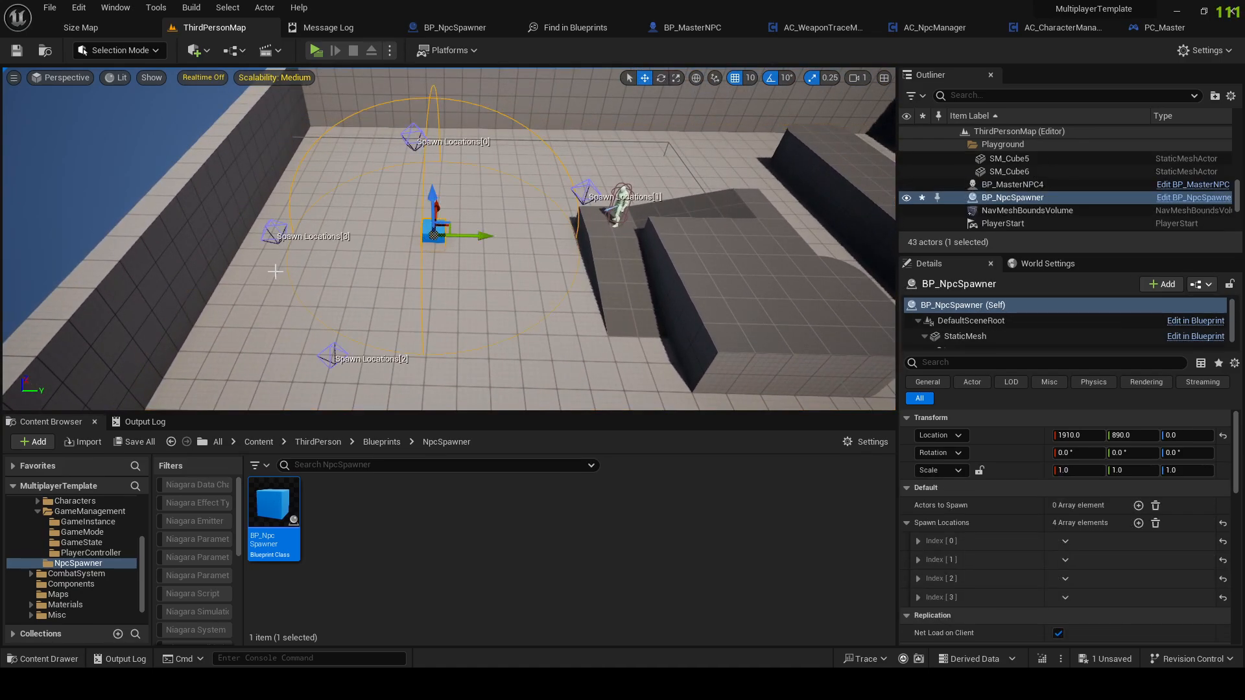
key(f)
click(50, 8)
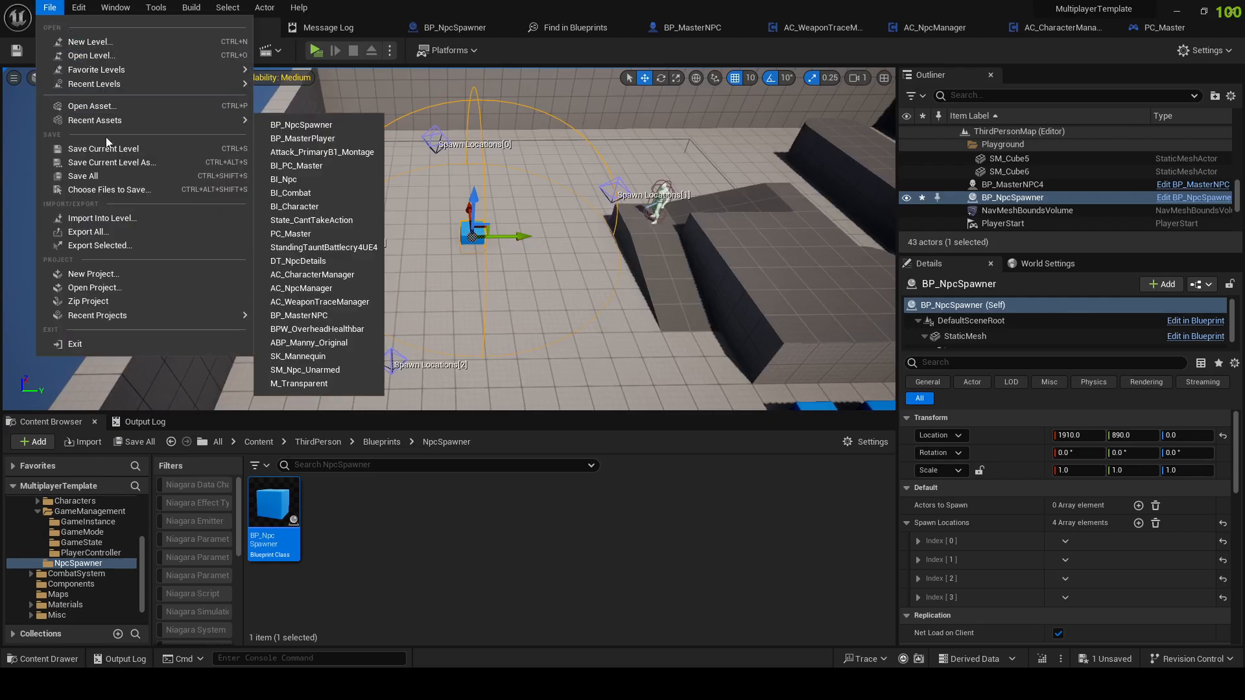
click(102, 178)
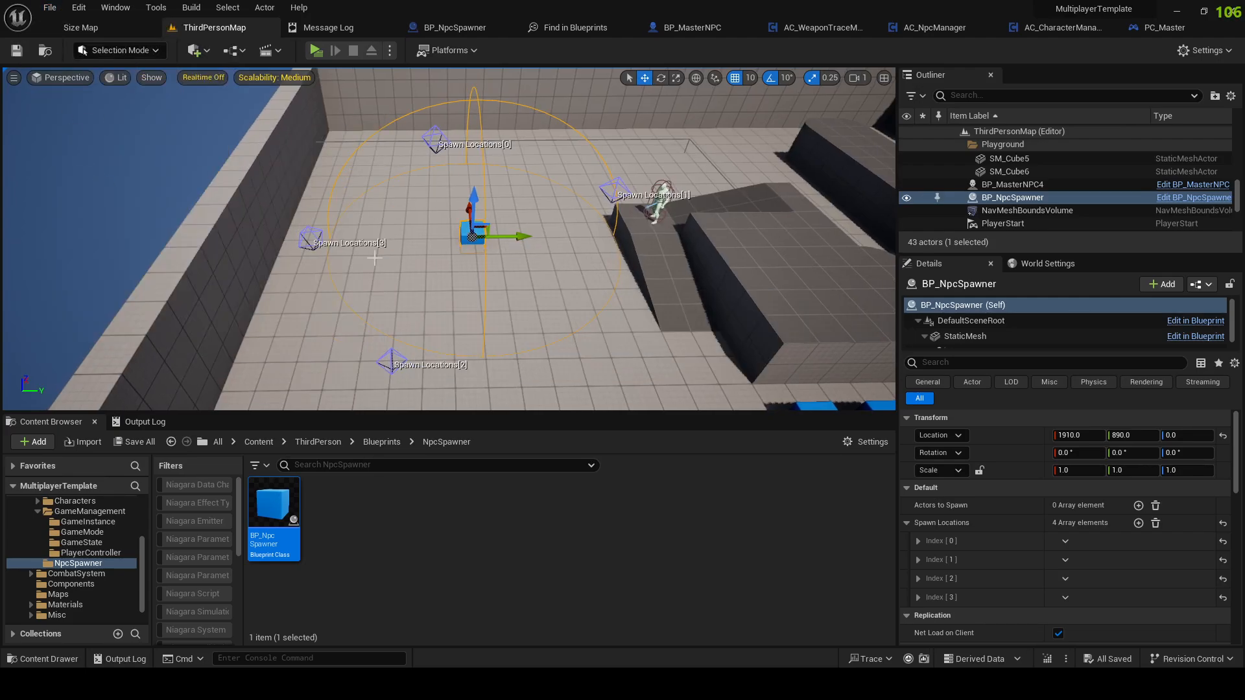
mouse_move(563, 273)
right_down()
mouse_move(557, 285)
mouse_move(563, 274)
right_up()
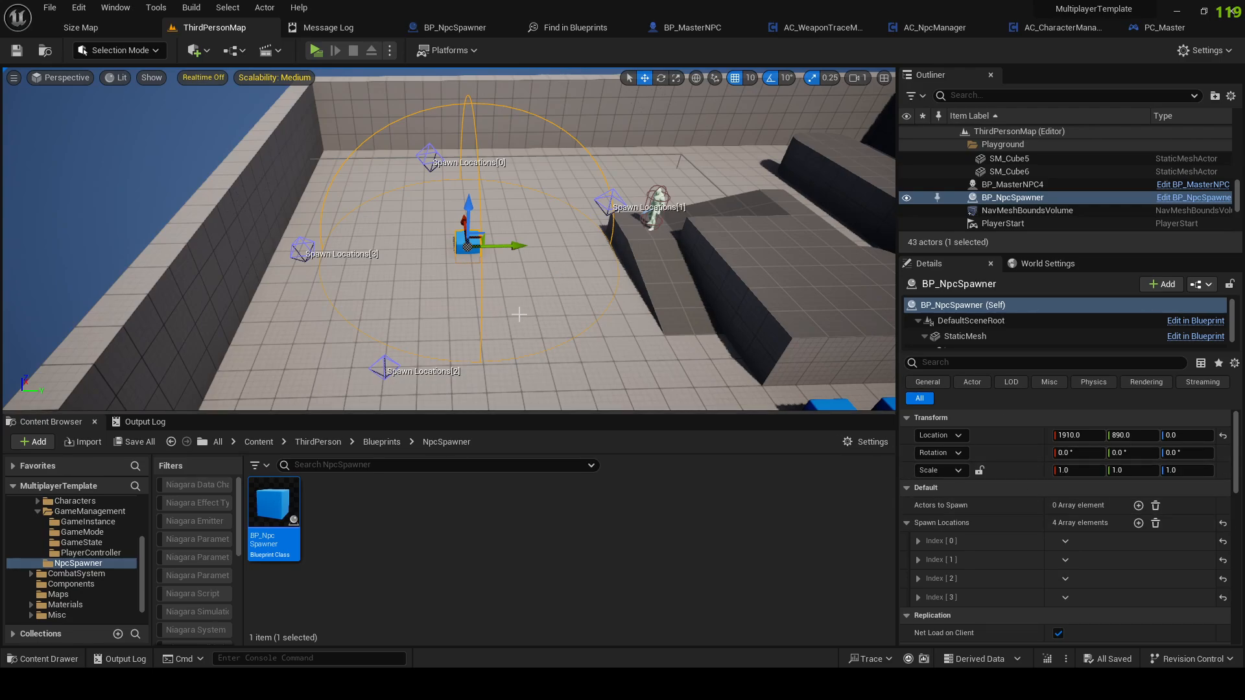
Step: Add two elements to the placed spawner's Actors to Spawn array and assign BP_MasterNPC4 to index 0
double_click(272, 512)
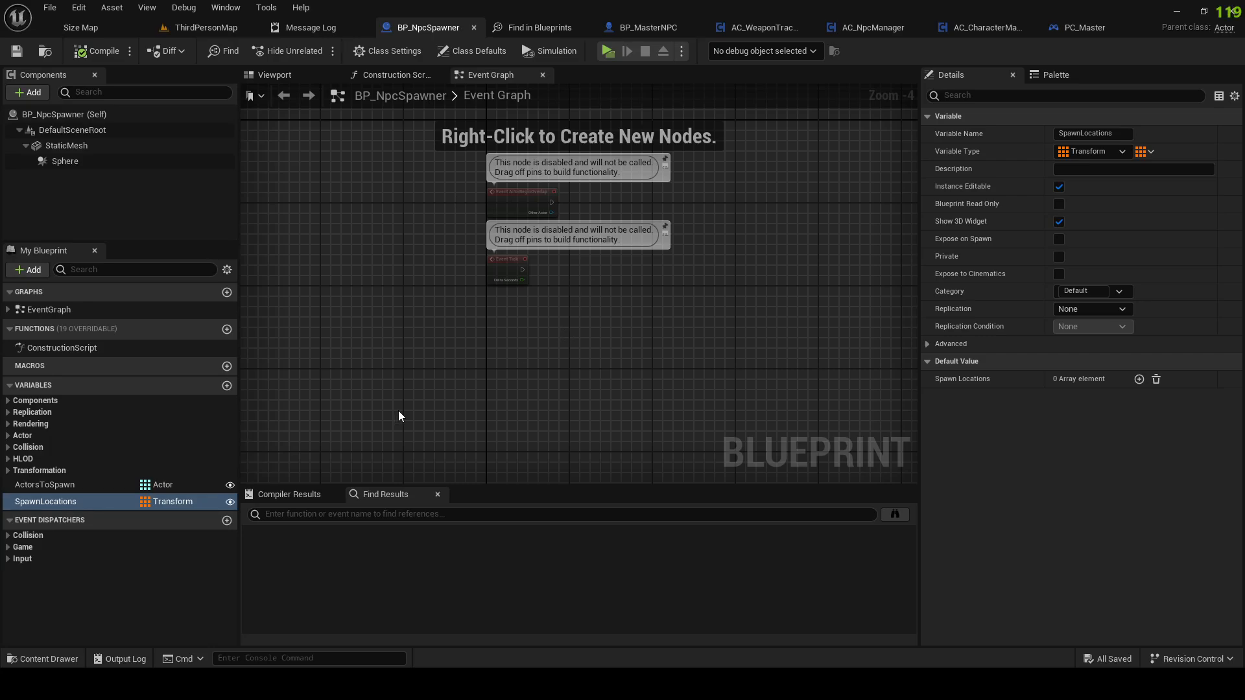
click(45, 485)
click(201, 27)
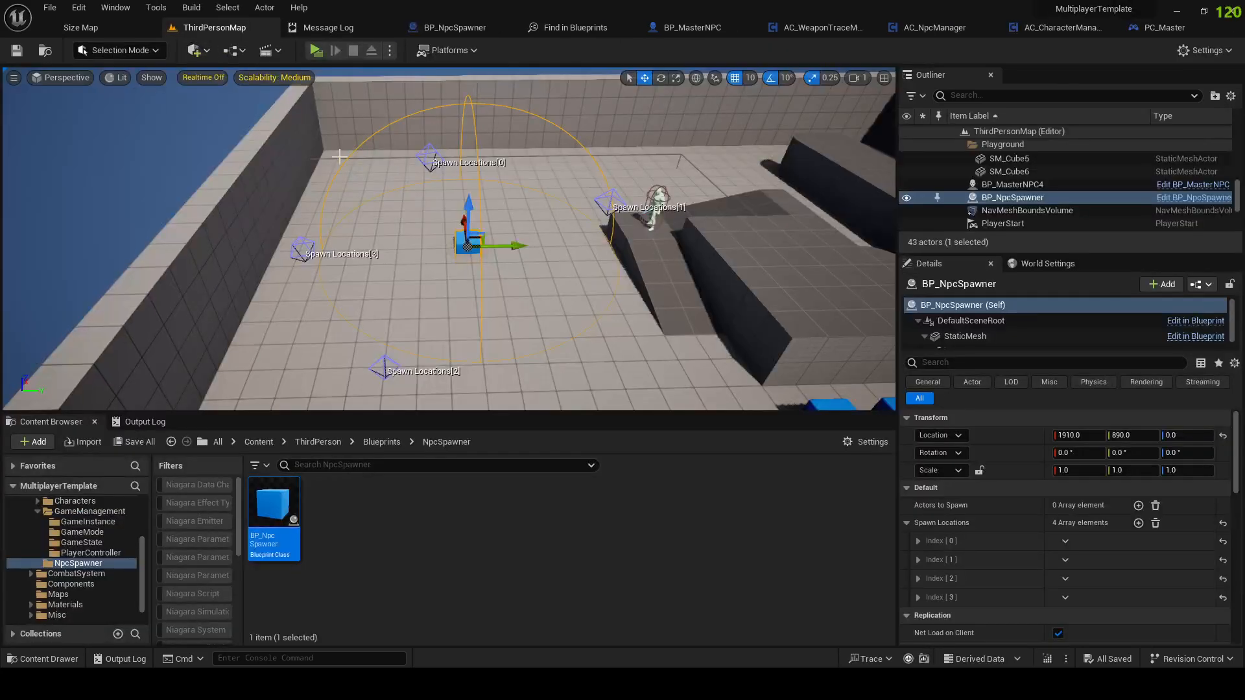
click(1138, 505)
click(1138, 505)
click(1114, 524)
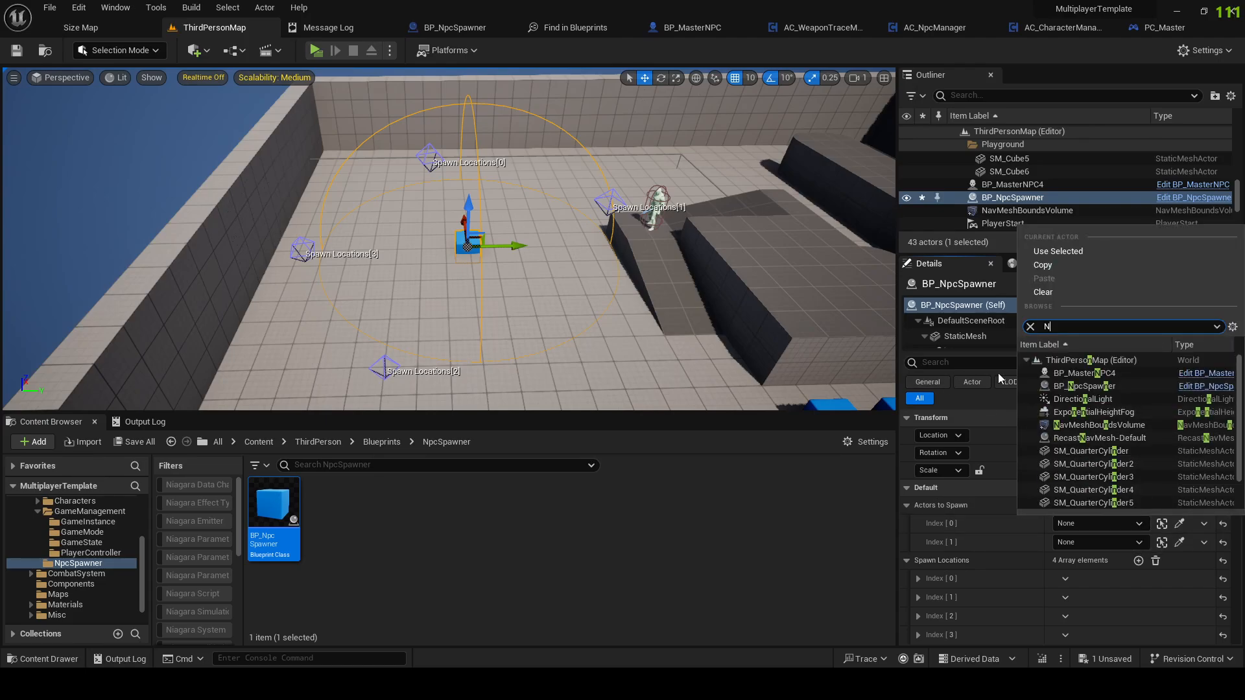
text(Np)
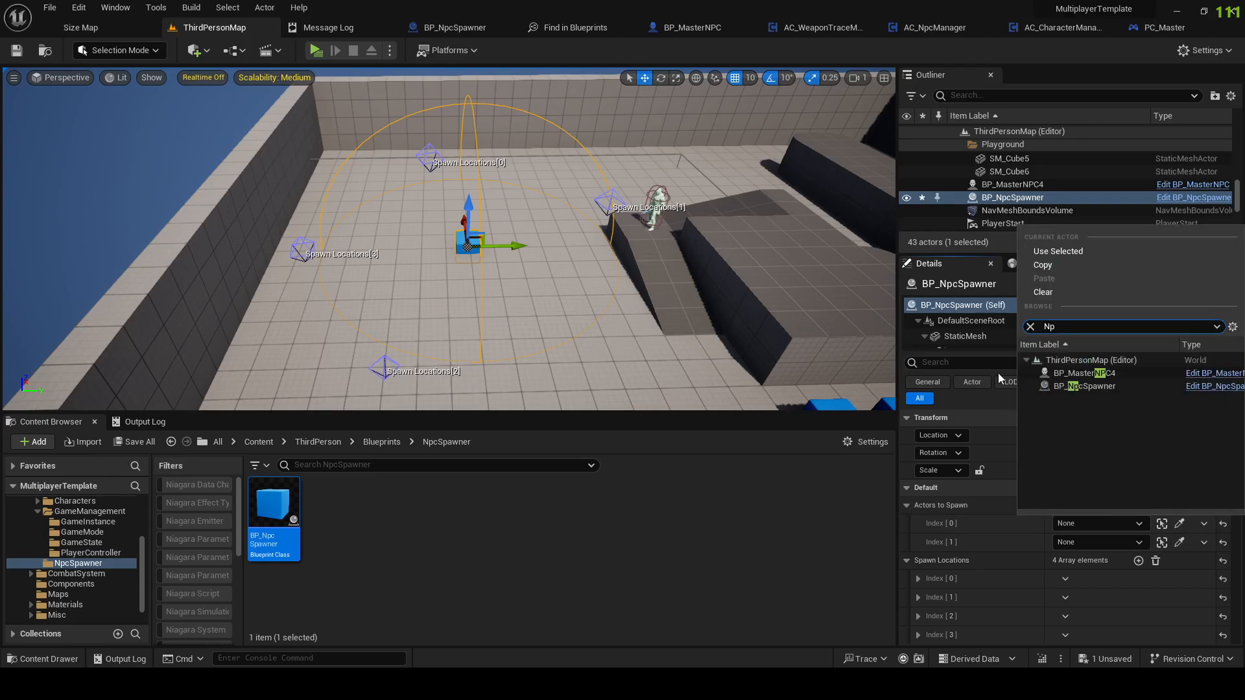
click(1078, 374)
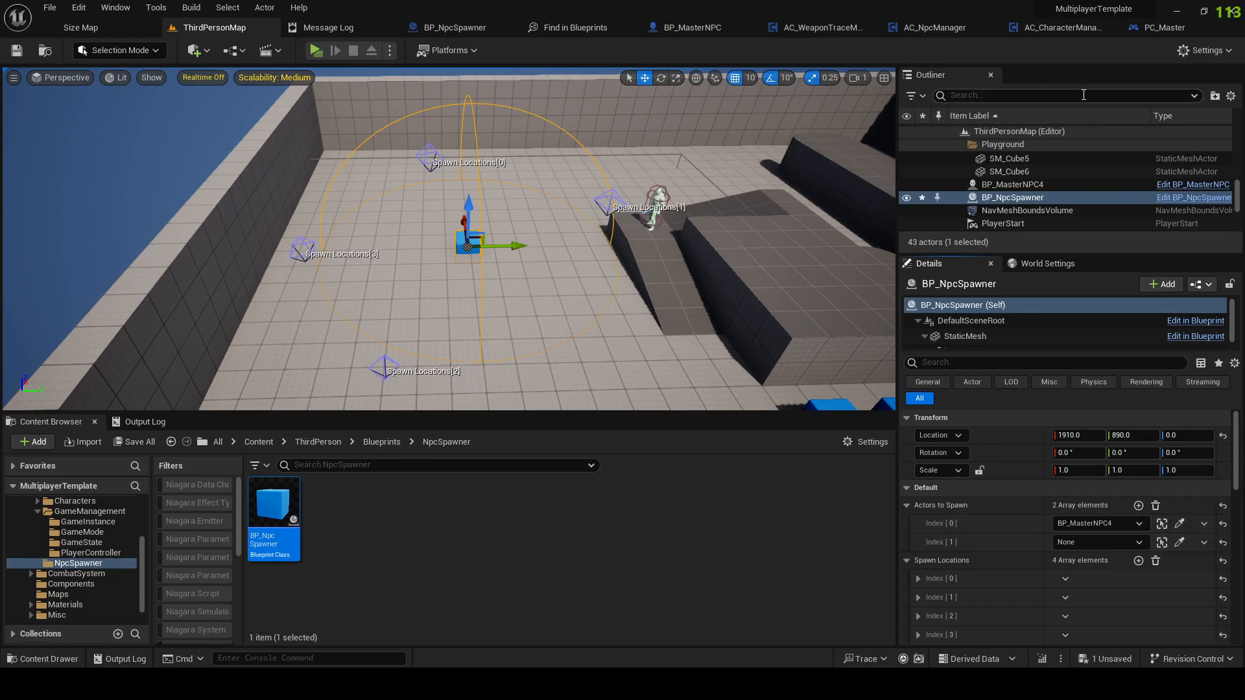
Step: Change the ActorsToSpawn array's variable type in BP_NpcSpawner to Actor Soft Class Reference and compile the Blueprint
click(1144, 29)
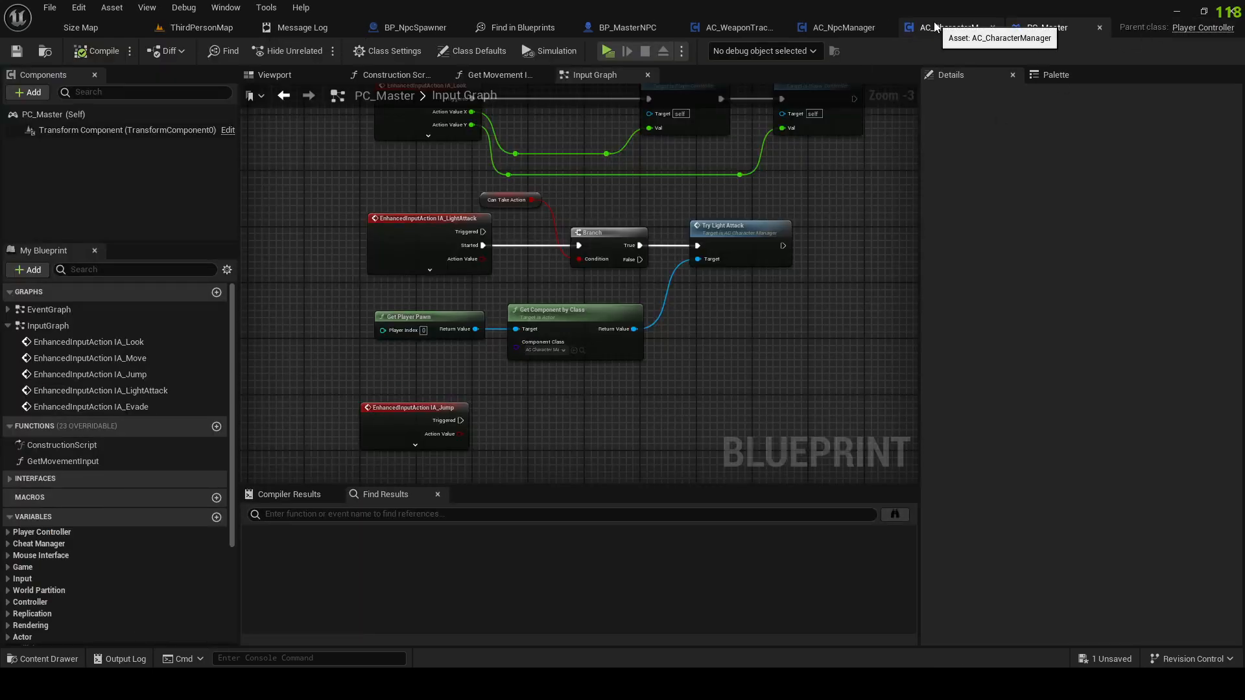
click(415, 27)
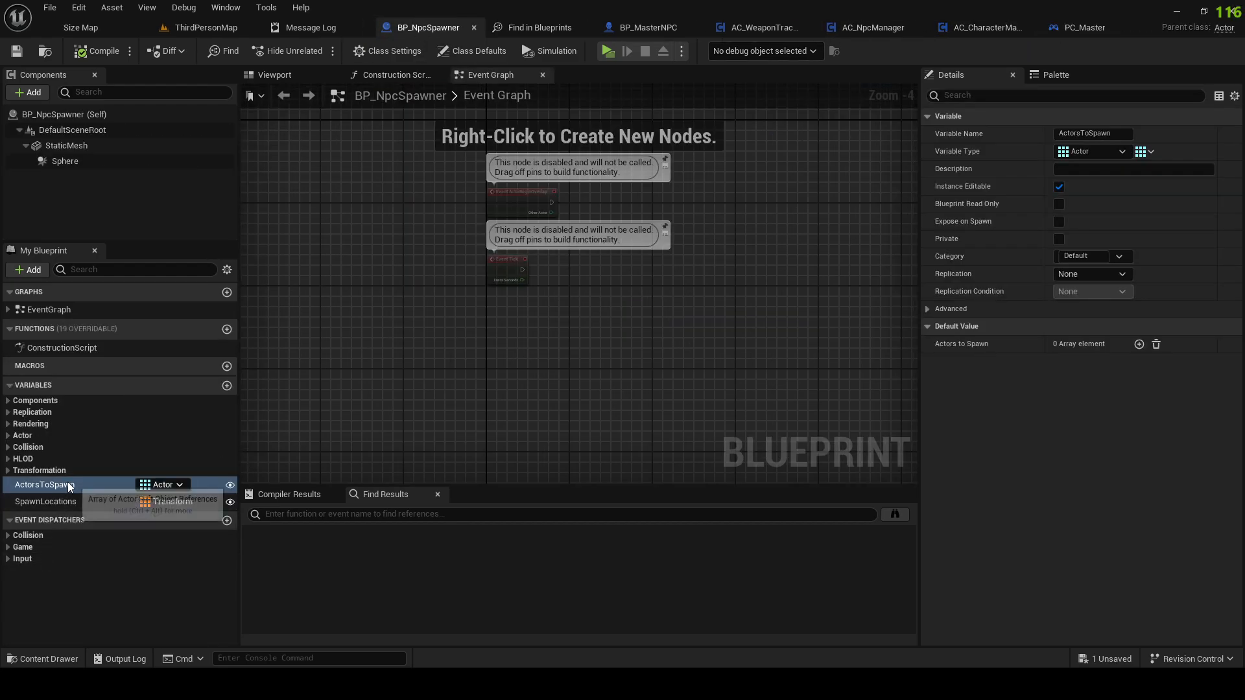
click(1115, 151)
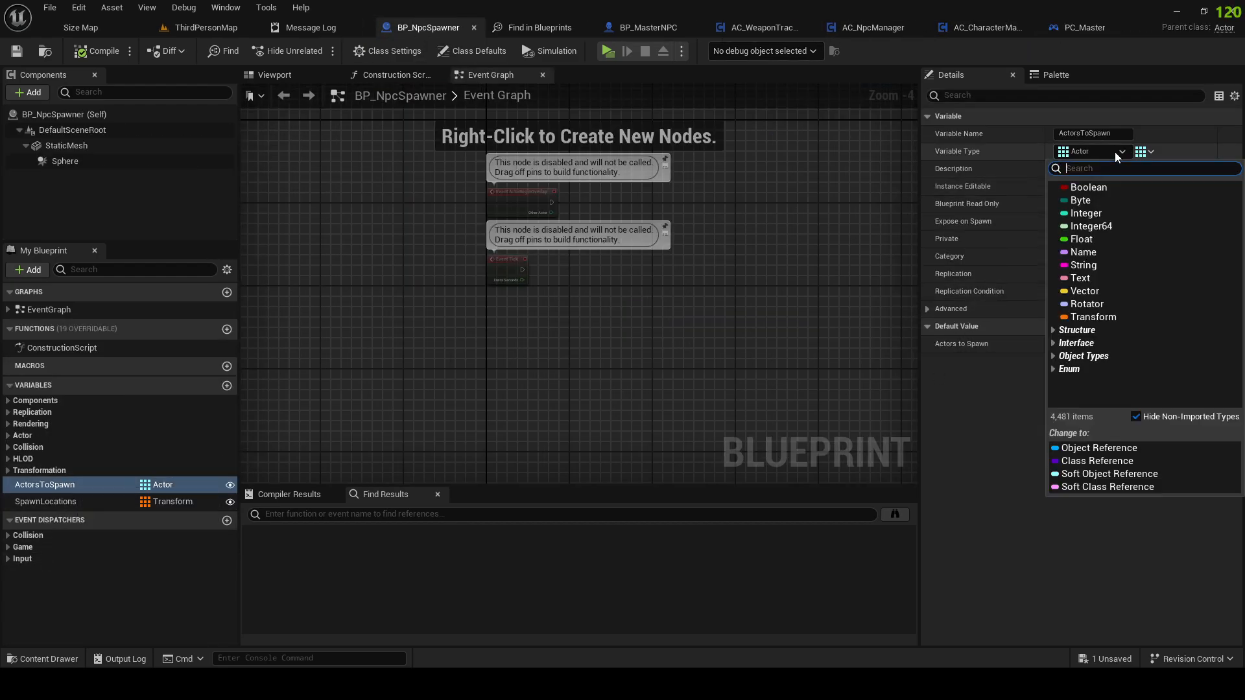
click(1107, 487)
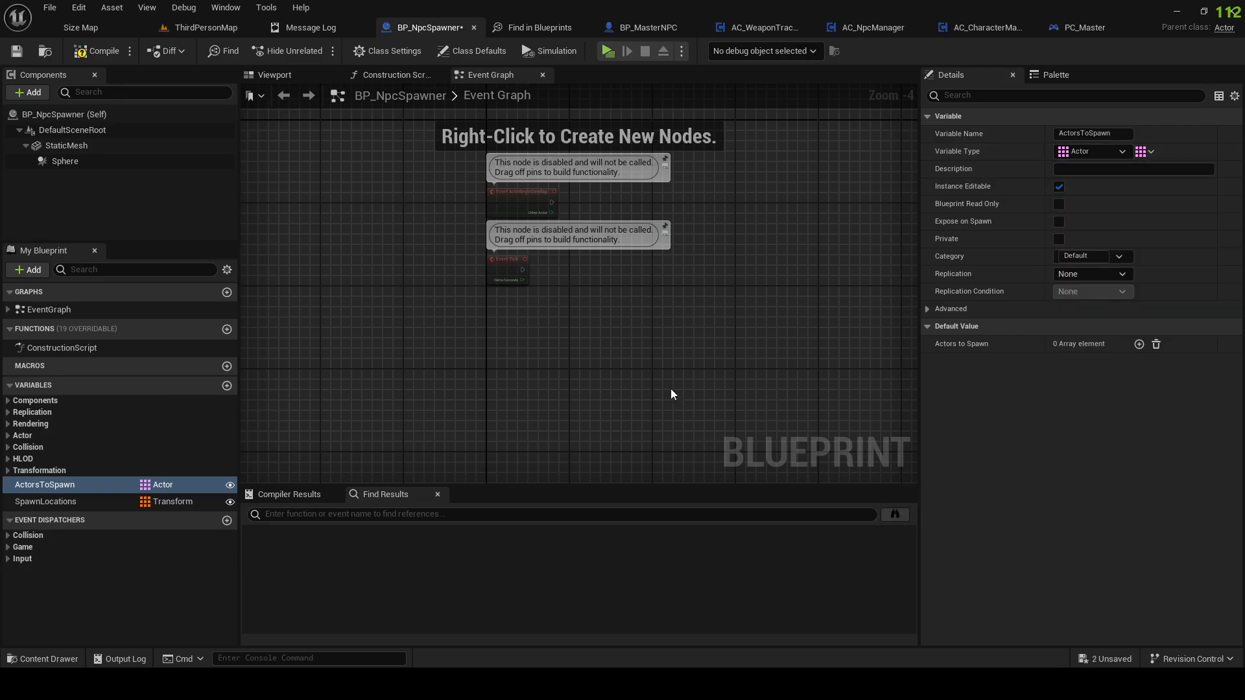
click(96, 52)
Step: Assign BP_NpcSpawner to index 0 of the placed spawner's Actors to Spawn array, copy it to index 1, and save all
click(206, 28)
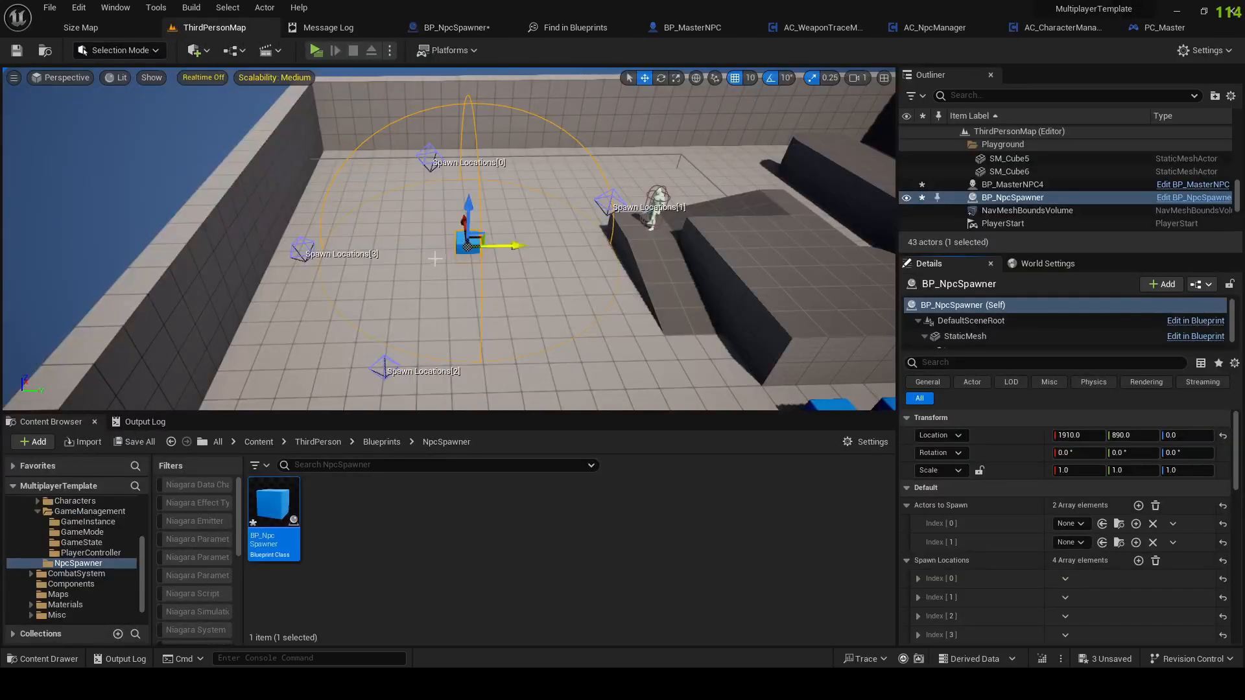
click(1071, 523)
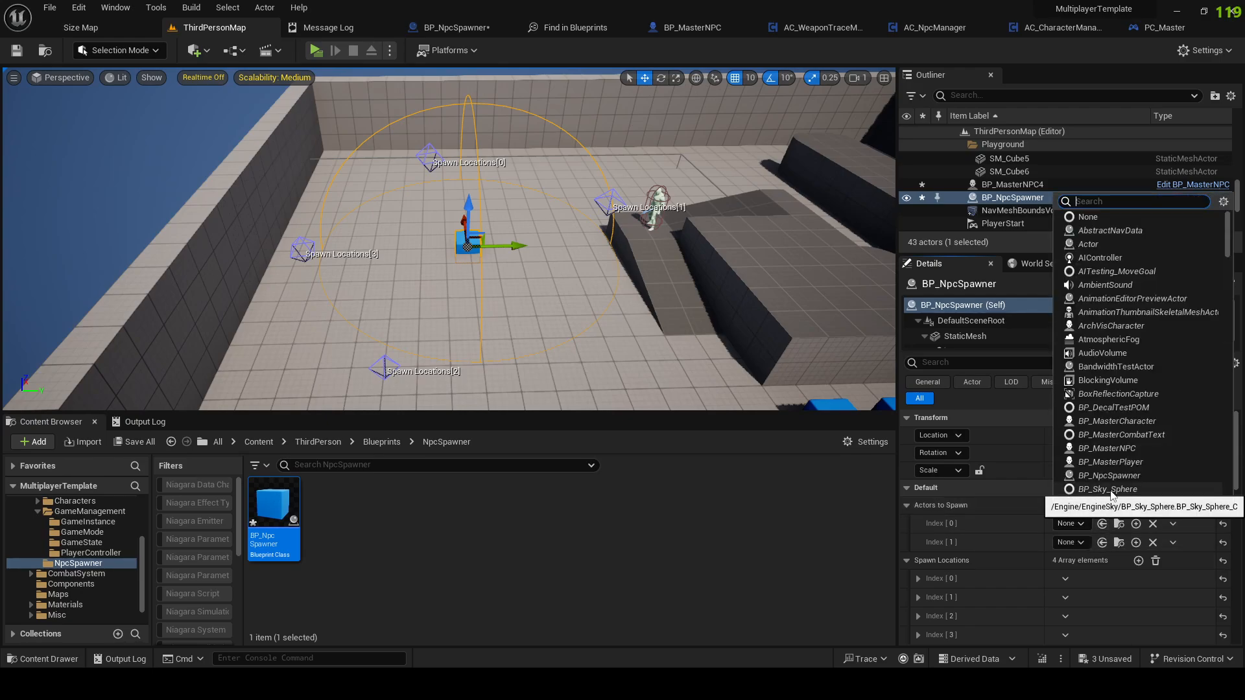
text(Np)
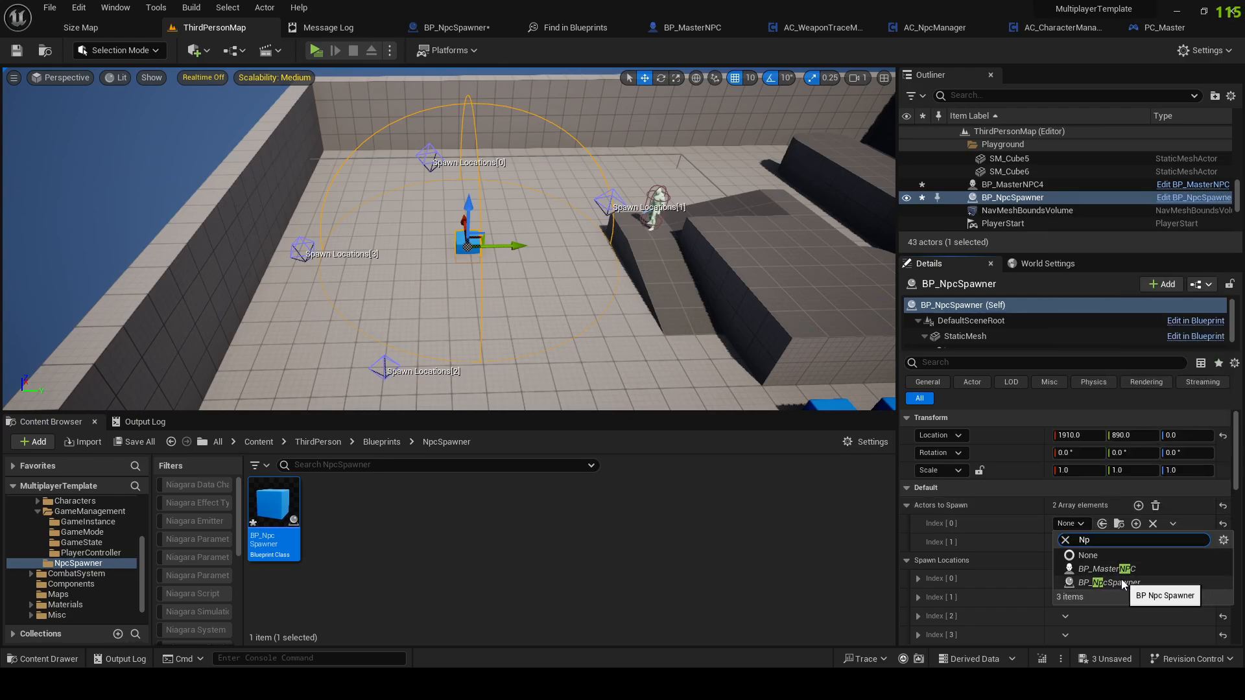
click(1125, 581)
right_click(1031, 526)
click(1051, 538)
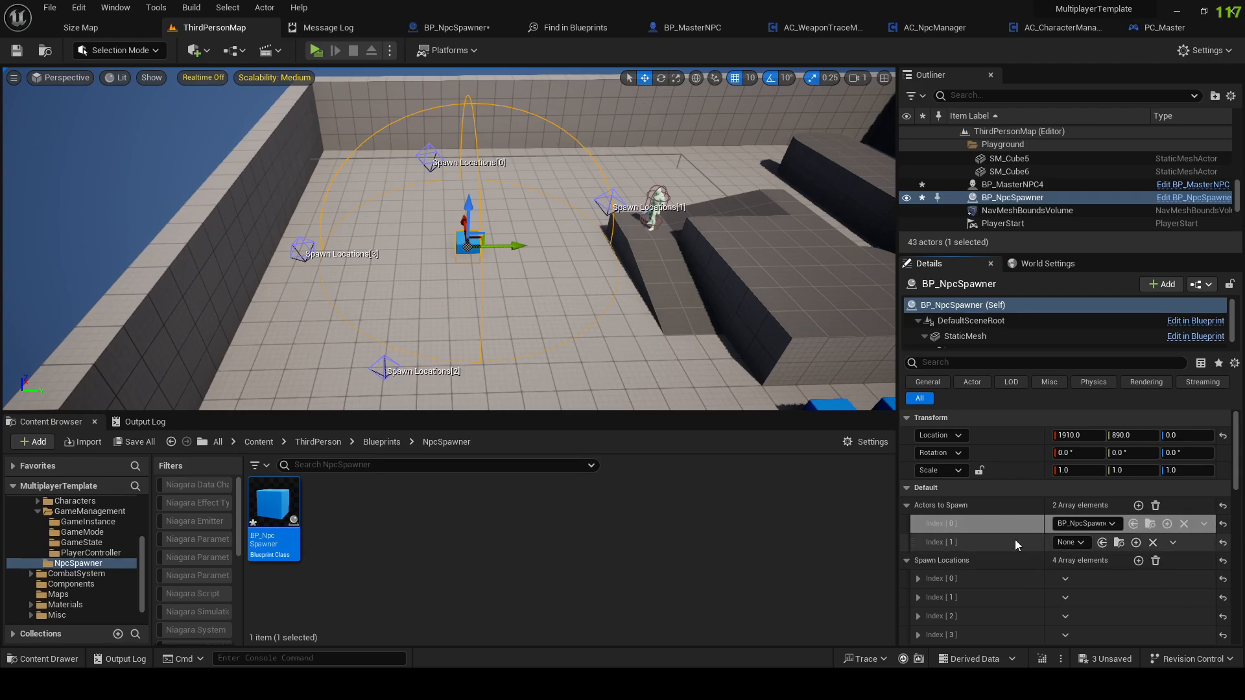
right_click(1012, 544)
click(1053, 568)
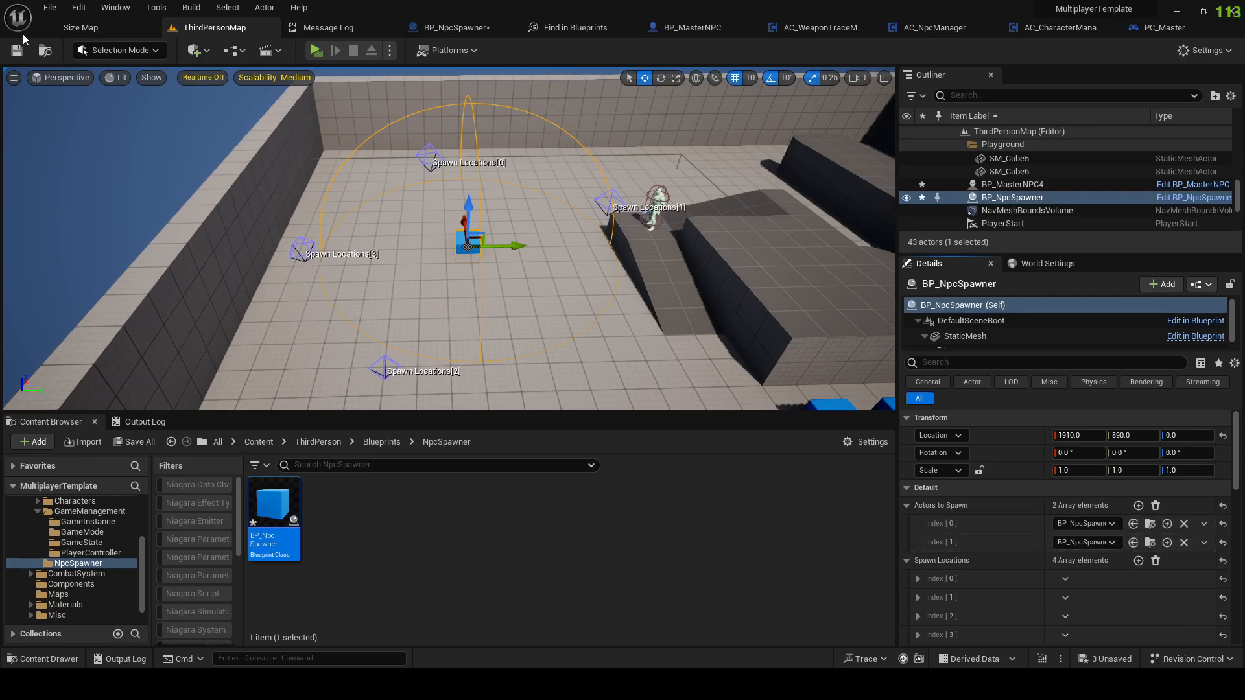
click(50, 8)
click(77, 169)
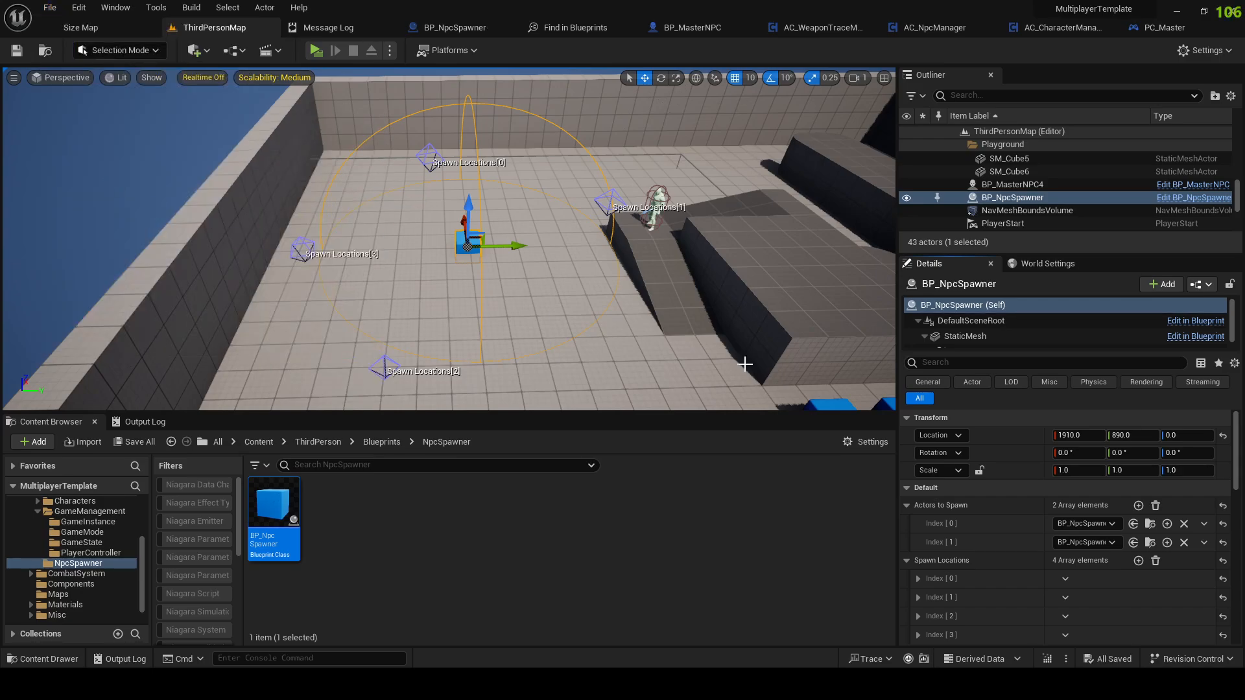
Step: Create a single Integer variable named NumberOfNpcsToSpawn in BP_NpcSpawner
double_click(302, 513)
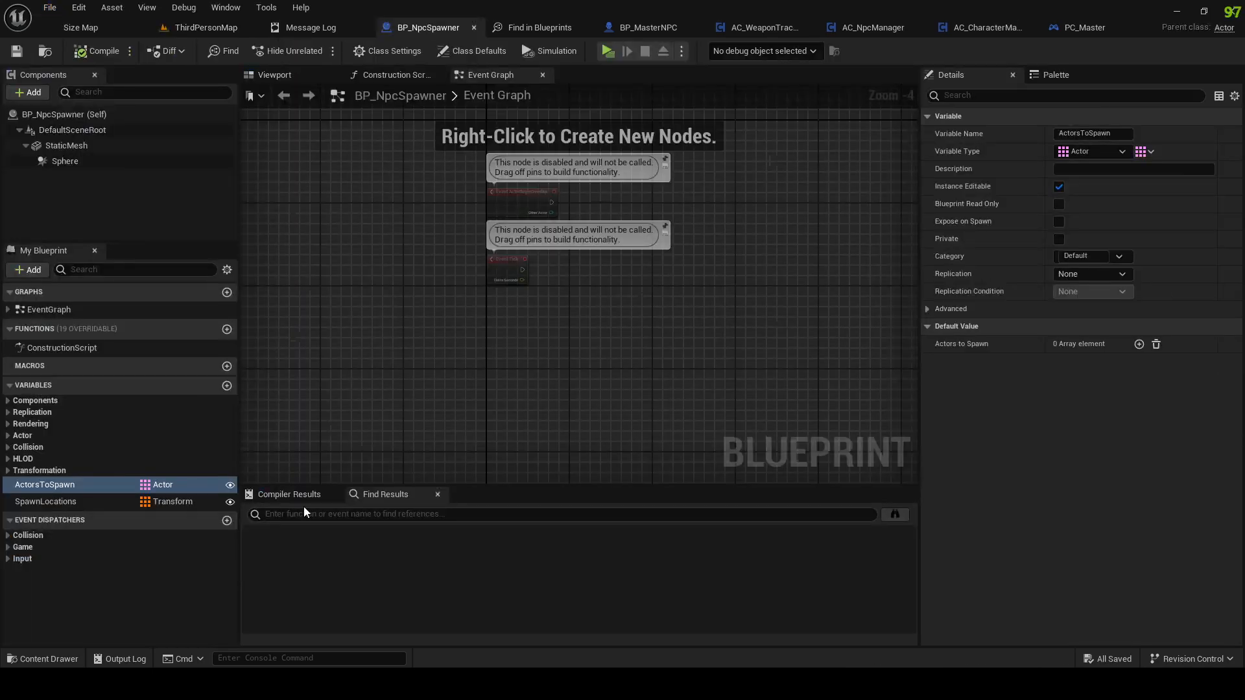
click(226, 385)
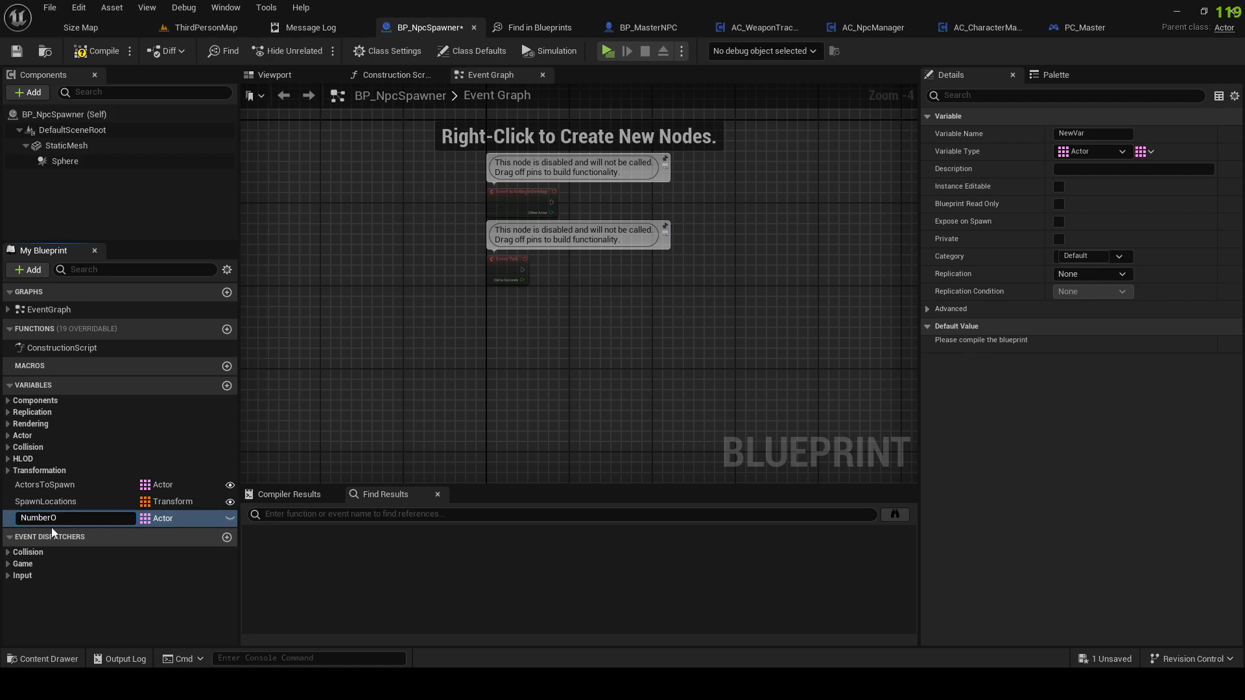
text(NumberOfNpcsToSpawn)
key(Return)
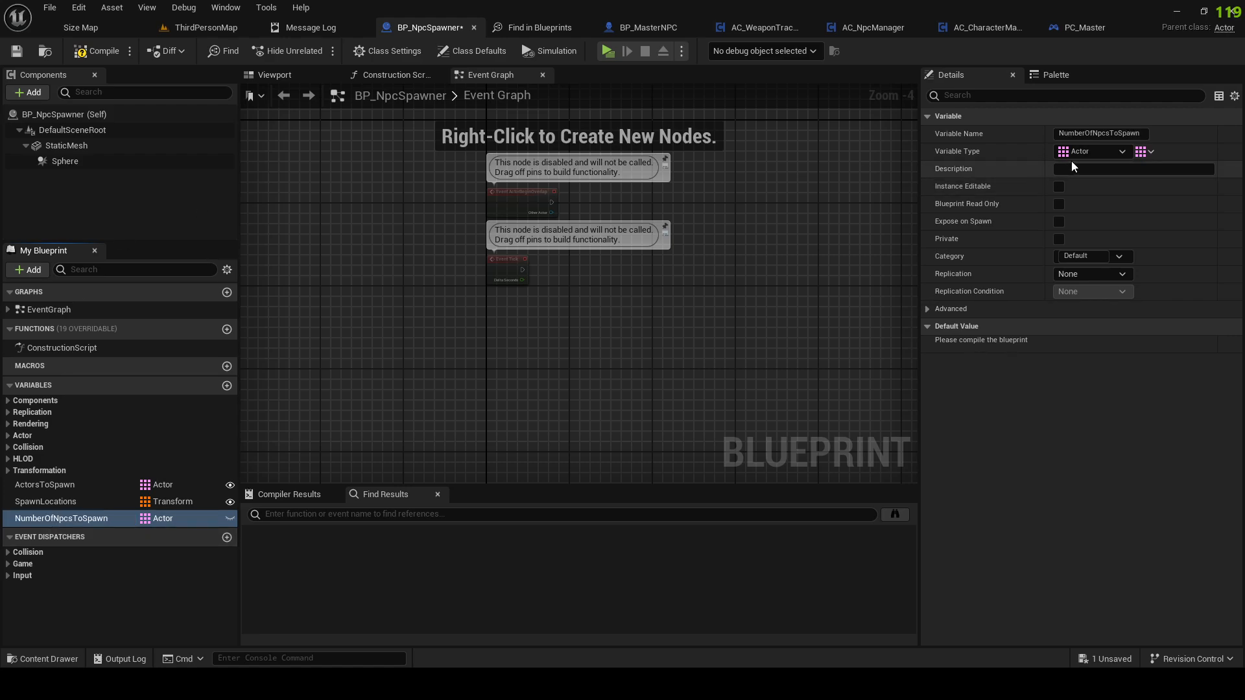
click(1092, 151)
click(1077, 227)
click(1143, 153)
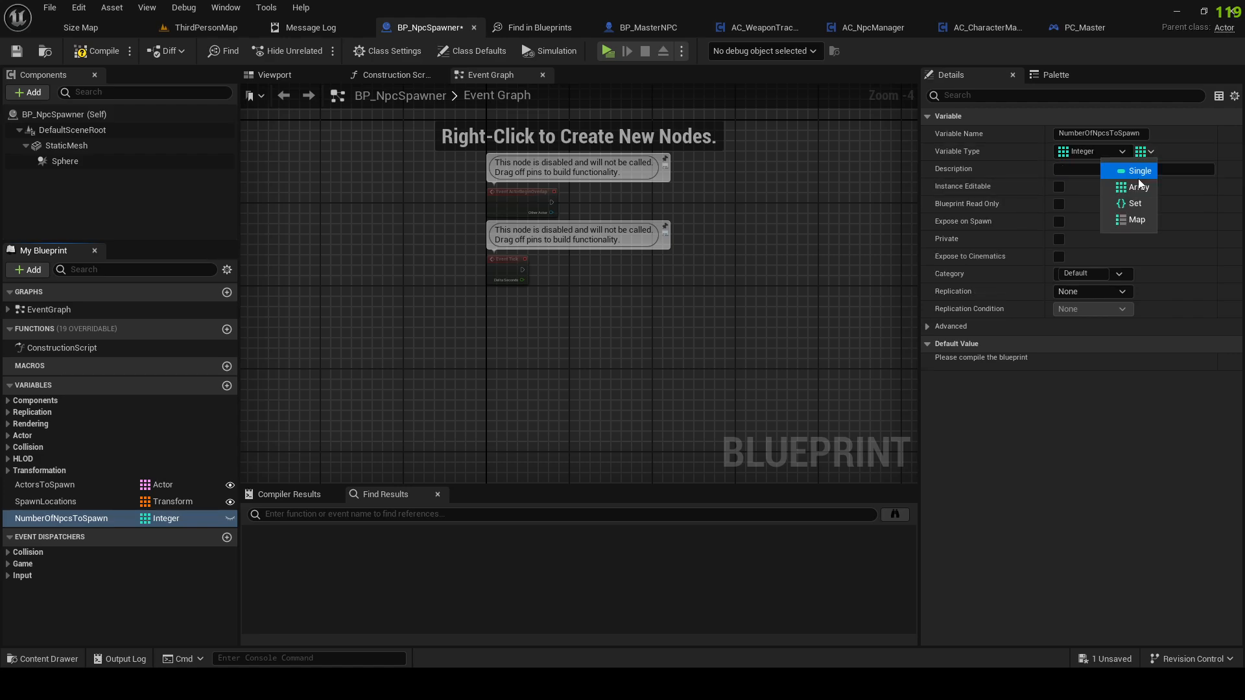
click(1140, 174)
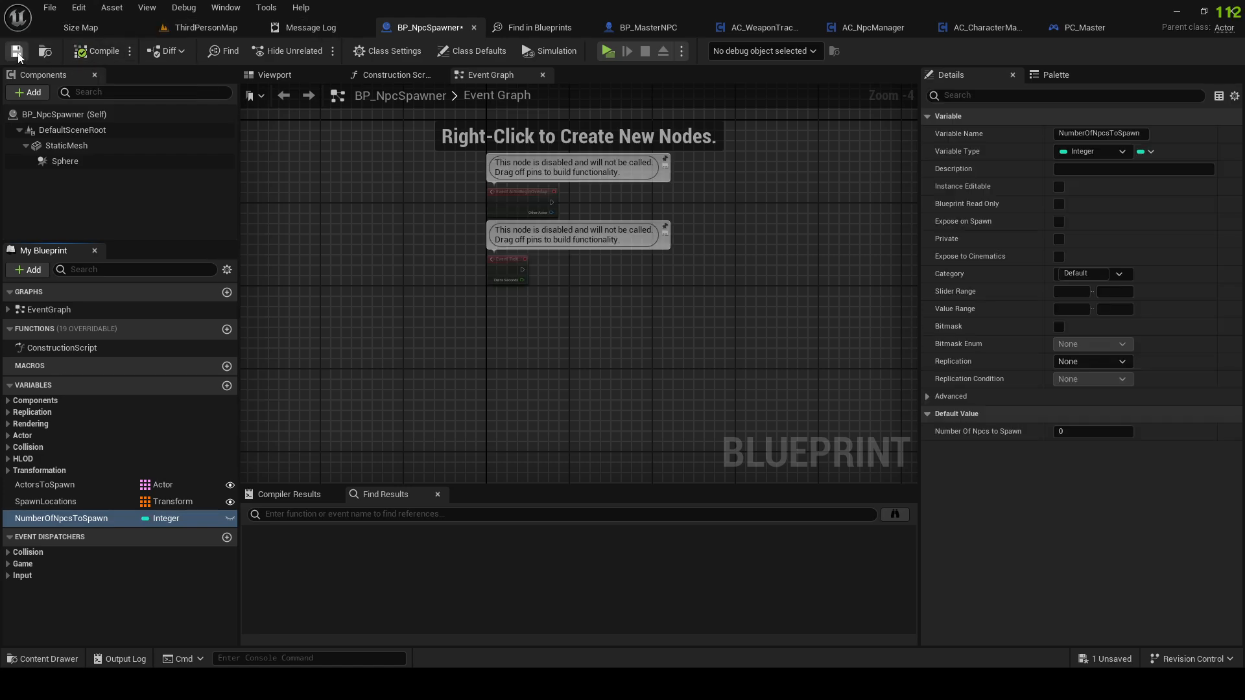
Step: Set the default value of NumberOfNpcsToSpawn to 3
click(48, 13)
click(67, 84)
click(1104, 430)
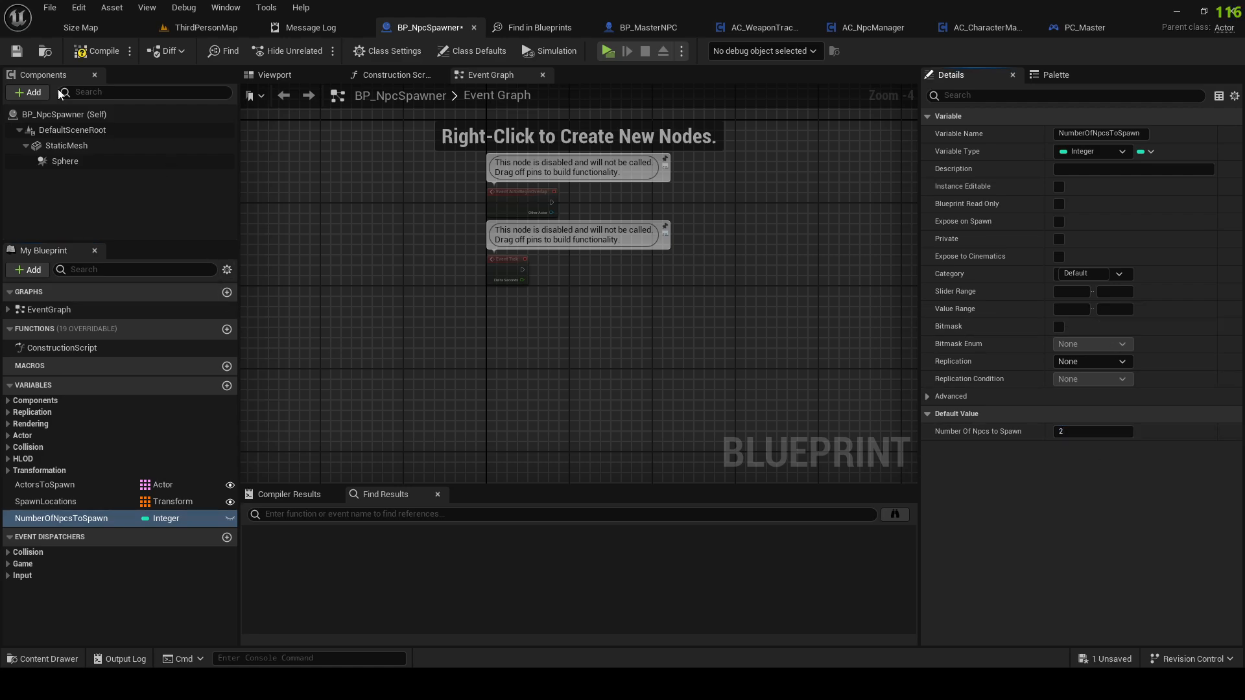
click(1082, 432)
text(3)
click(1090, 492)
Step: Make NumberOfNpcsToSpawn instance editable, then compile and save BP_NpcSpawner
click(182, 30)
scroll(1044, 546, down, 4)
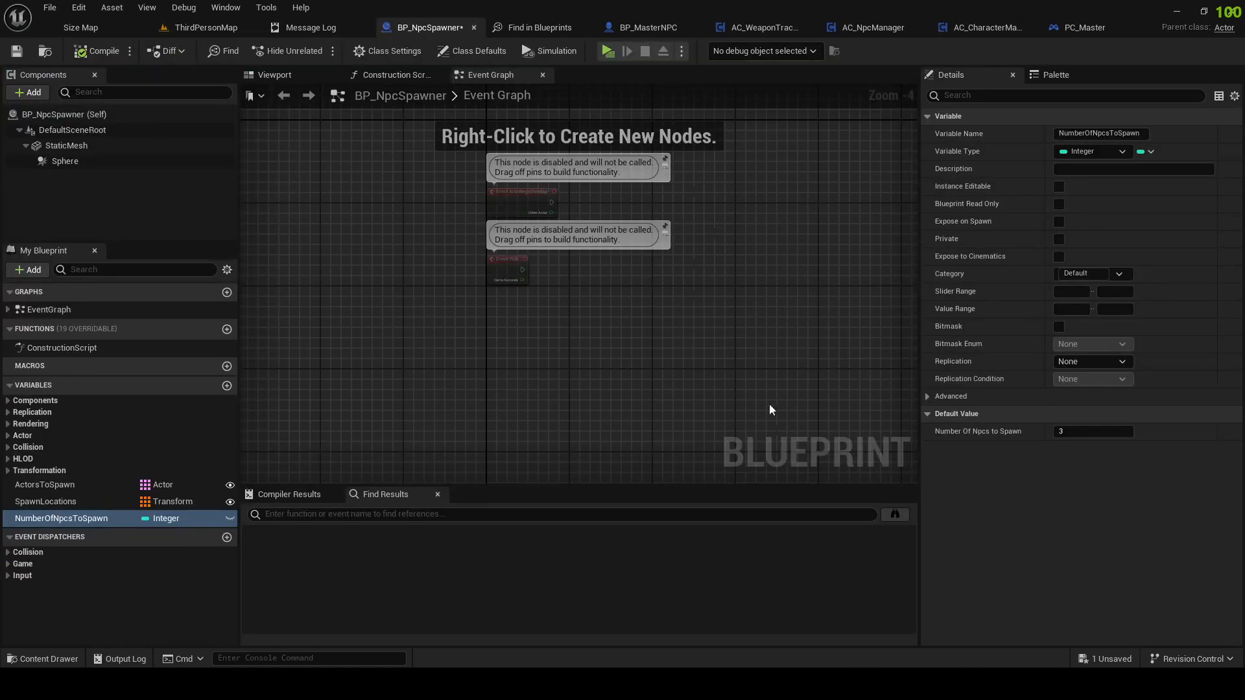
double_click(273, 516)
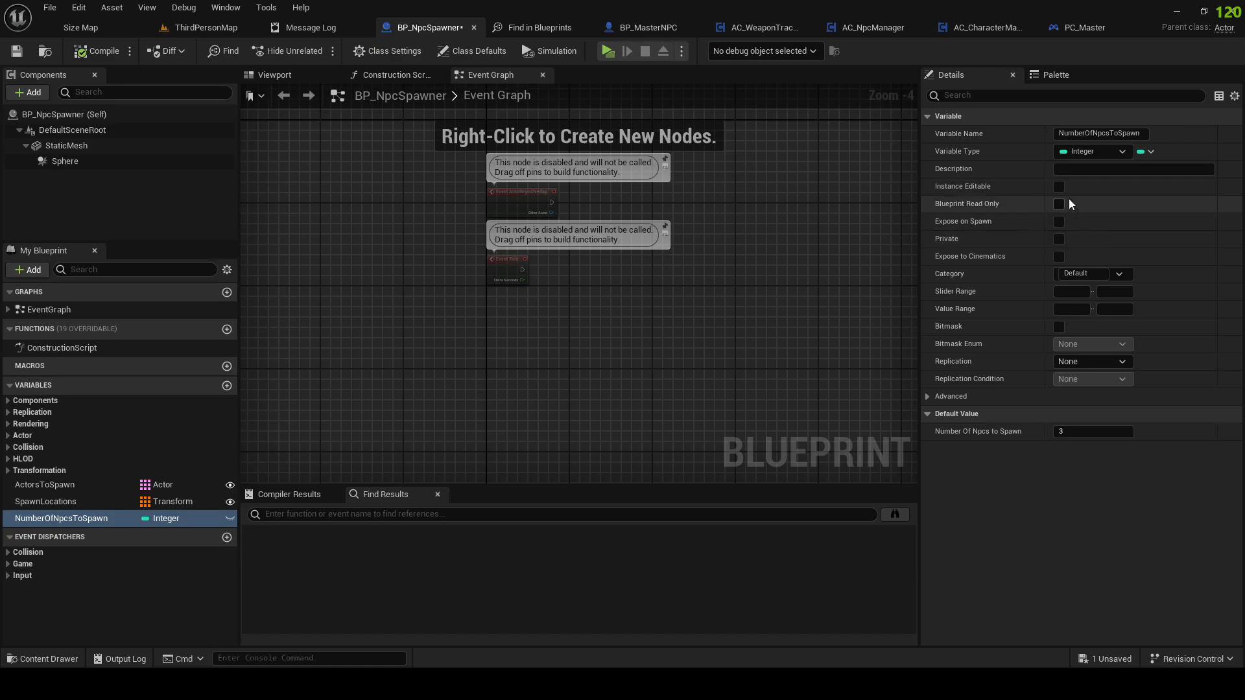
click(96, 51)
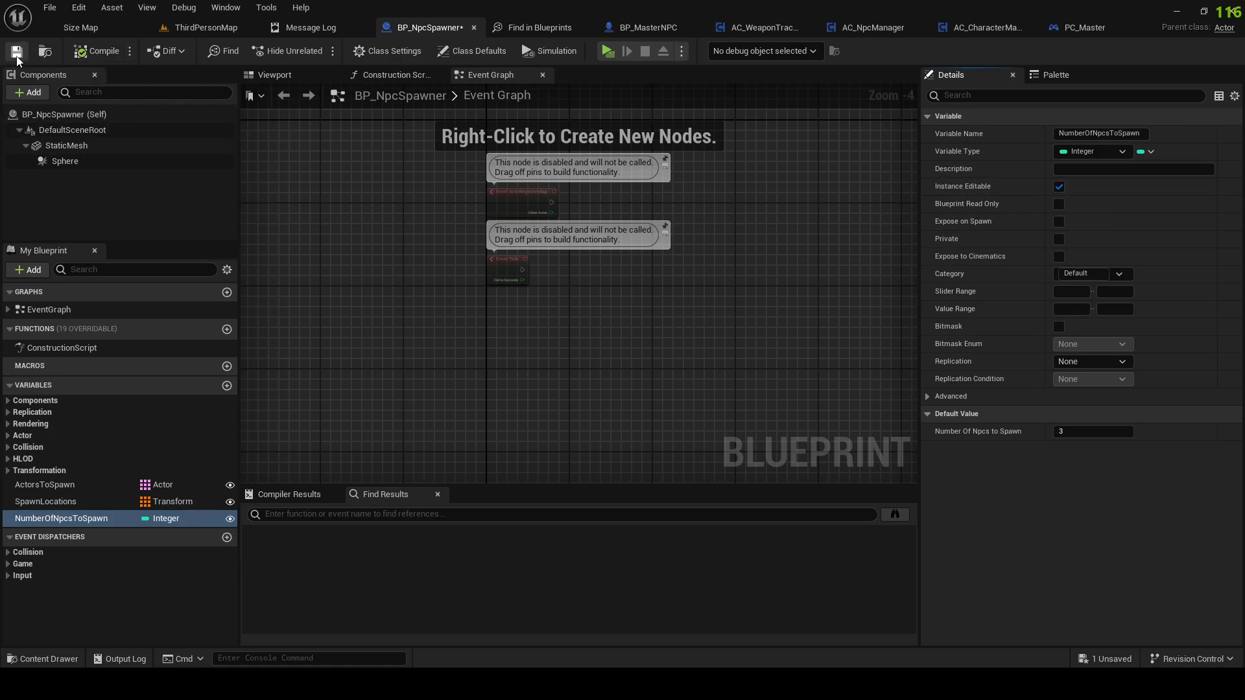
Step: Add a third Actors to Spawn element to the spawner placed in ThirdPersonMap and copy the index 1 class into index 2
click(174, 29)
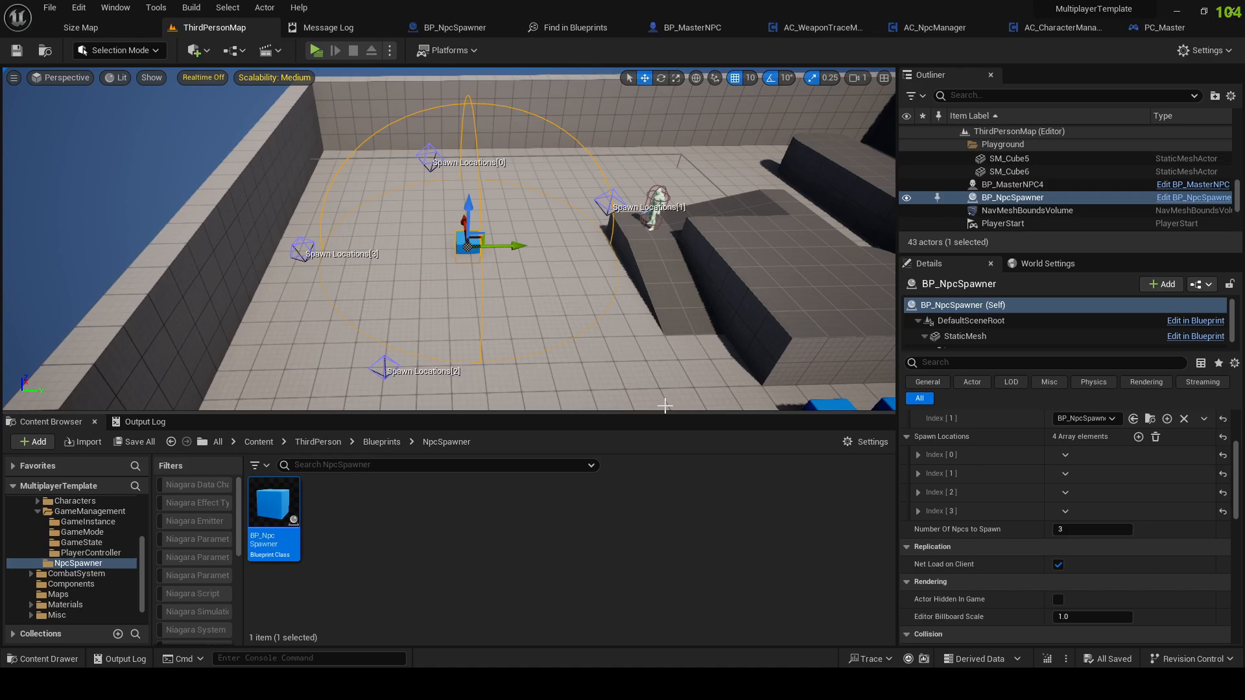
key(w)
mouse_move(525, 338)
right_down()
mouse_move(509, 338)
mouse_move(529, 342)
right_up()
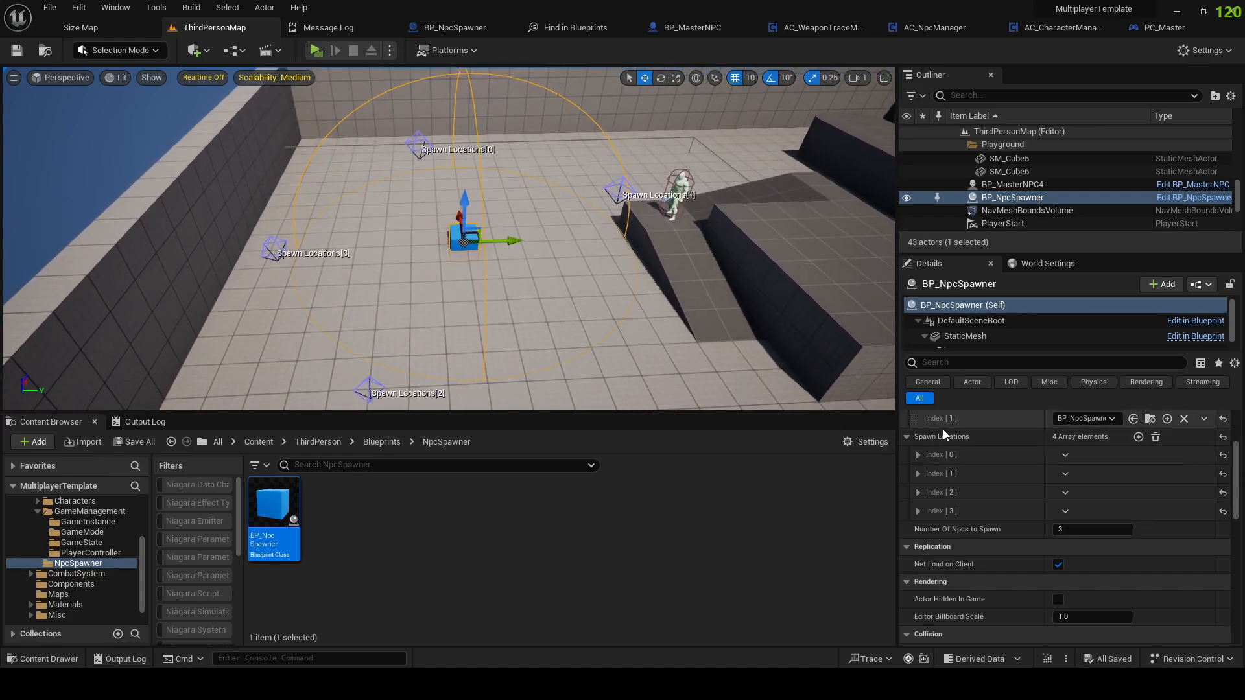
scroll(1103, 470, up, 3)
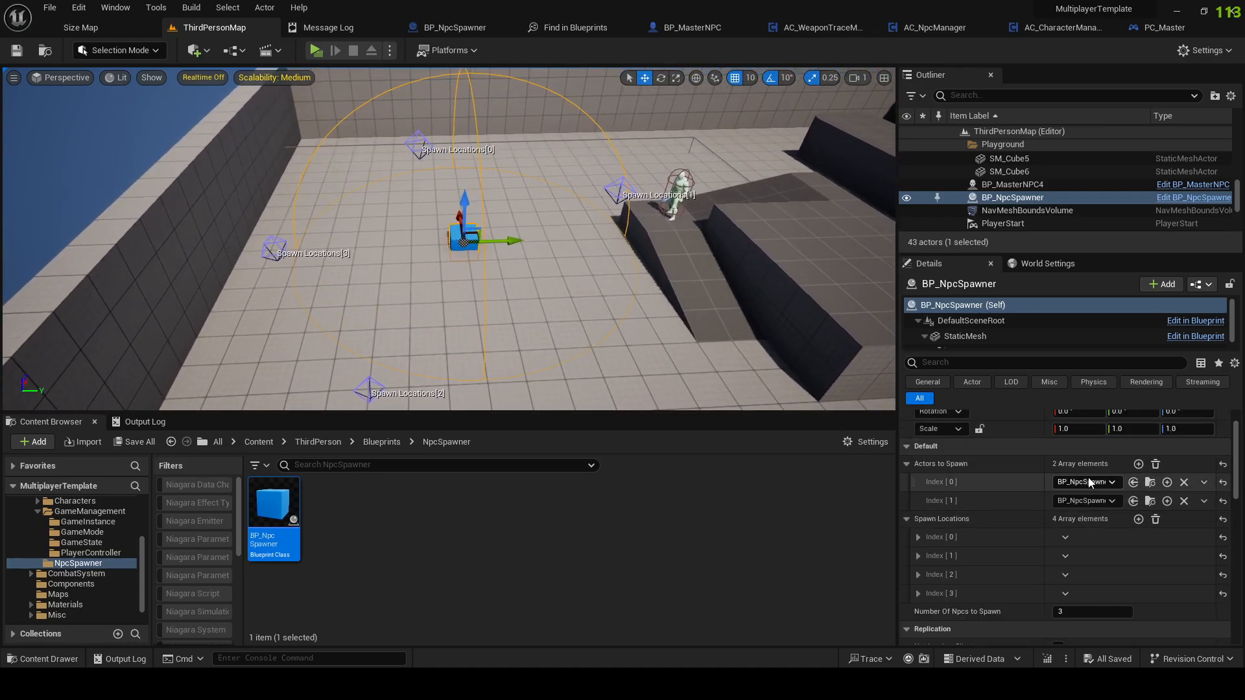
click(1139, 464)
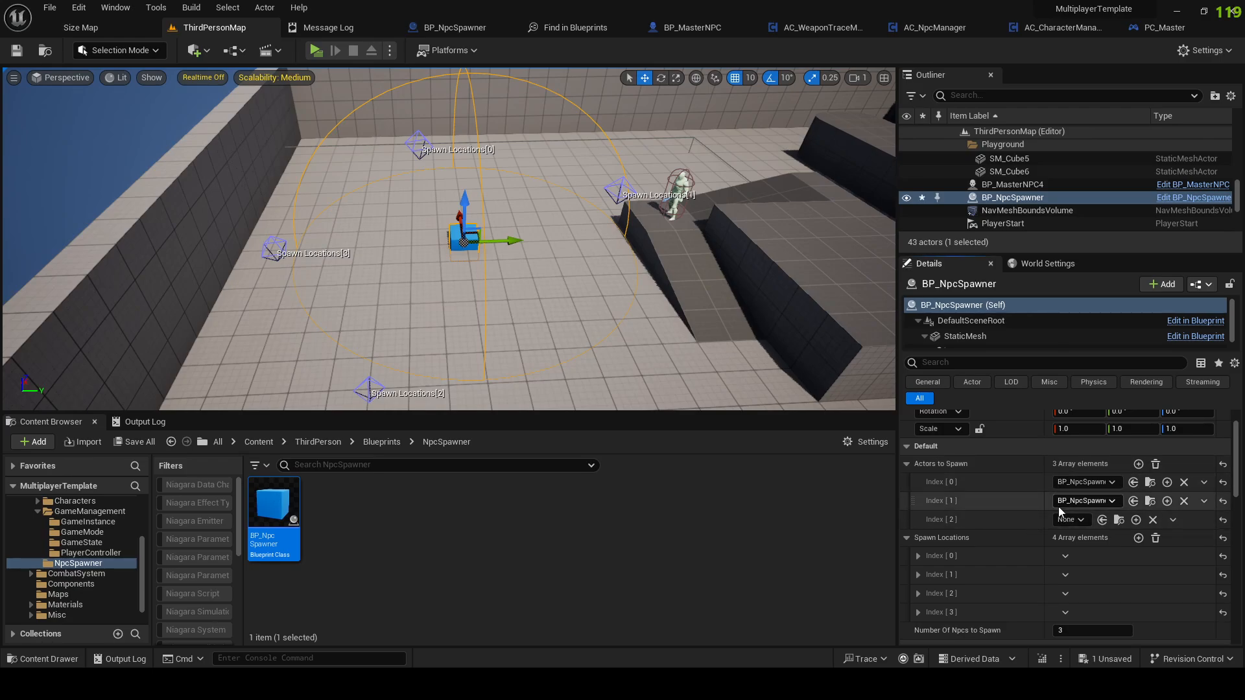
click(1071, 519)
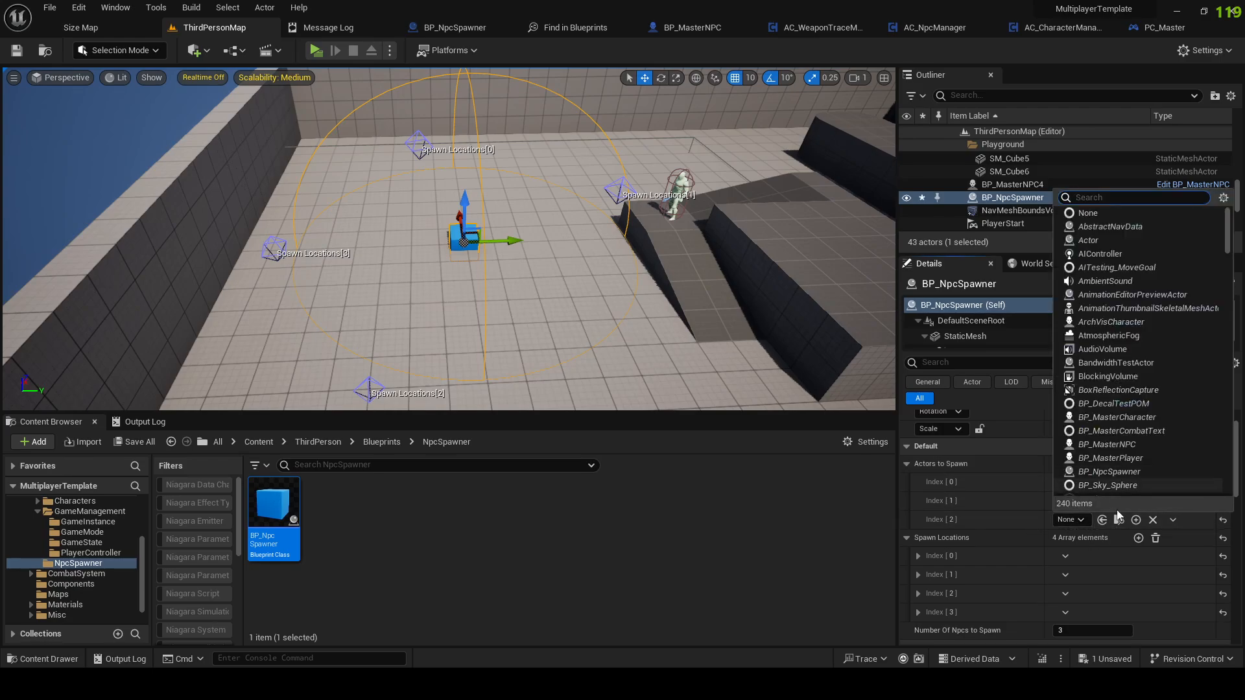
click(1013, 513)
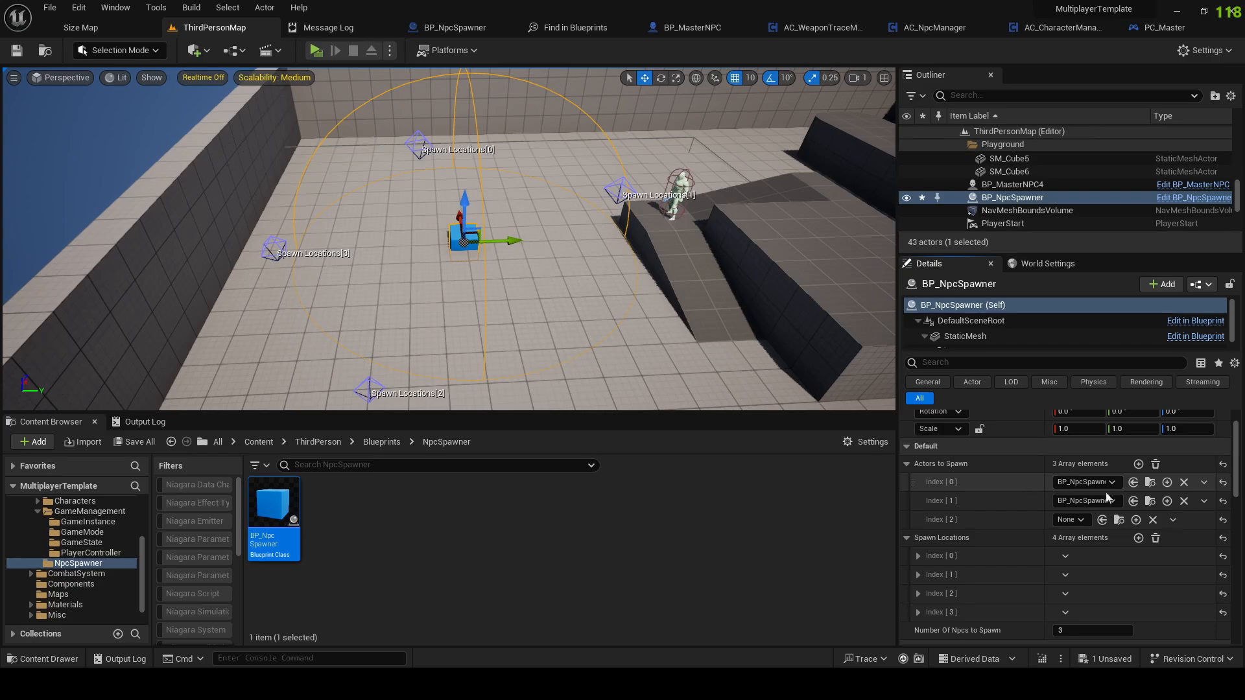
right_click(1017, 509)
click(1032, 516)
right_click(1011, 519)
click(1032, 539)
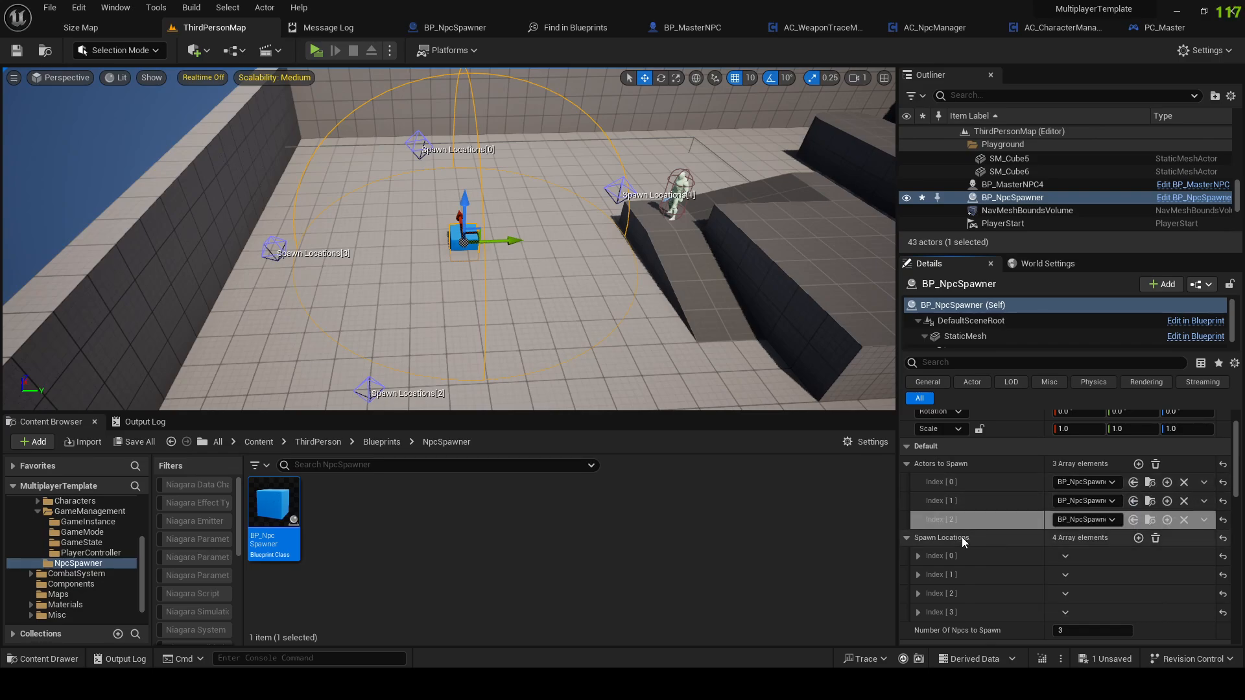
Step: Add a fourth Actors to Spawn element, copy the index 2 class into index 3, and save all
click(1137, 463)
right_click(1004, 525)
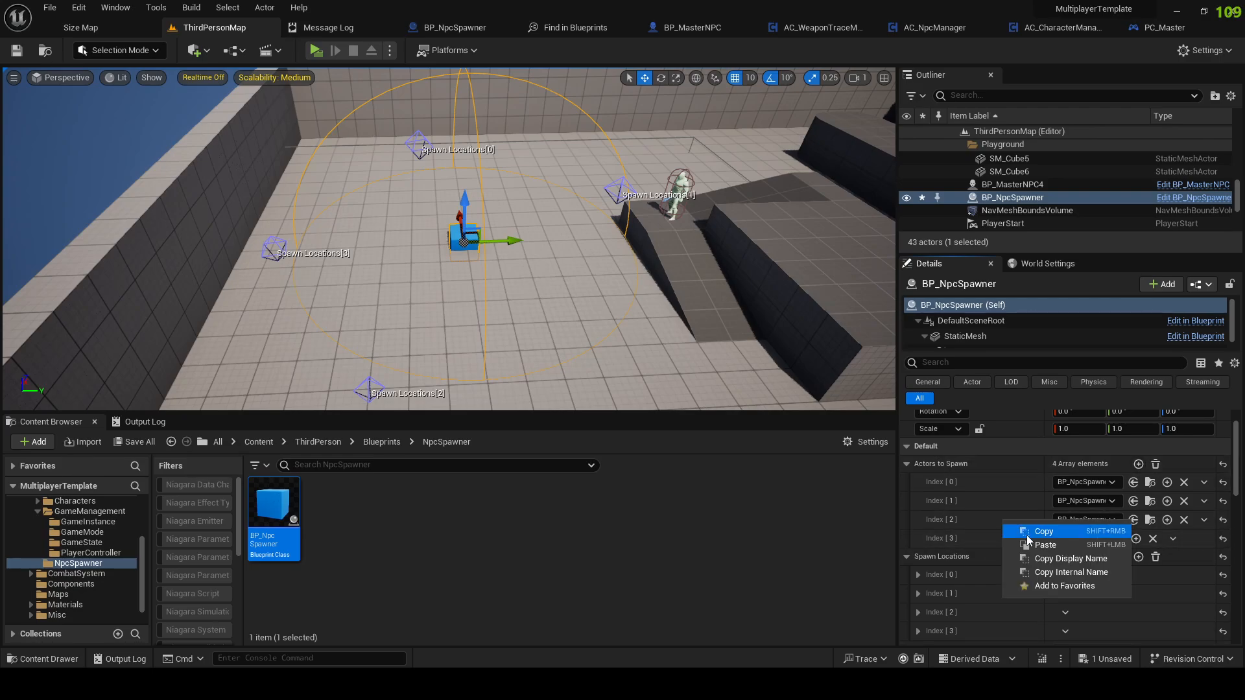
click(1026, 535)
right_click(994, 543)
click(1049, 571)
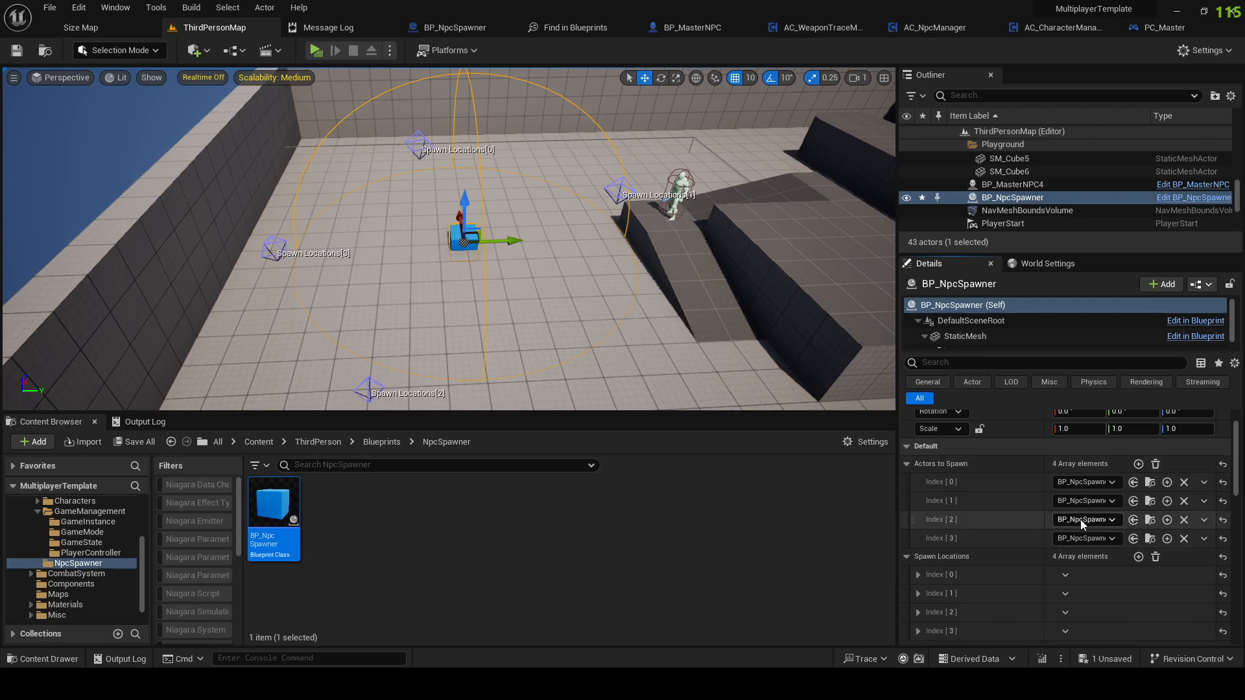
click(50, 9)
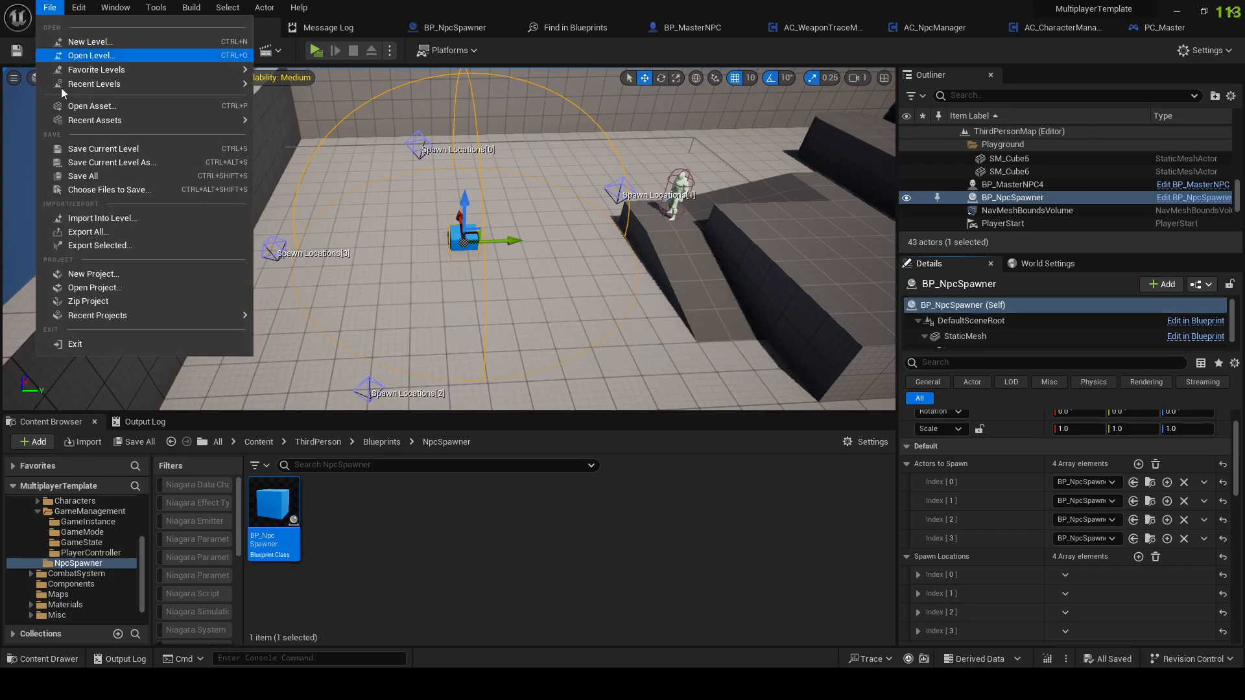
click(101, 178)
Step: Examine the spawner's spawn points around its sphere and review its Actors to Spawn, Spawn Locations and Number Of Npcs to Spawn settings
right_drag(363, 247, 363, 227)
key(s)
key(w)
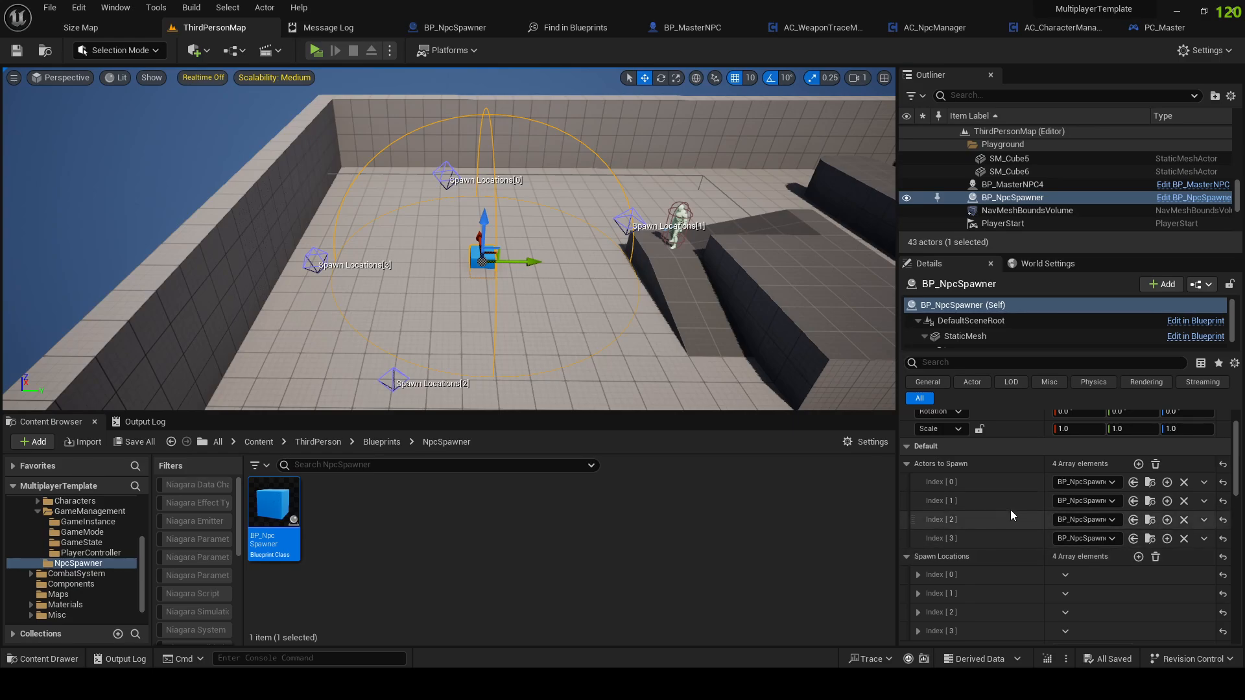
mouse_move(603, 338)
right_down()
mouse_move(616, 305)
mouse_move(615, 361)
mouse_move(605, 351)
right_up()
click(49, 8)
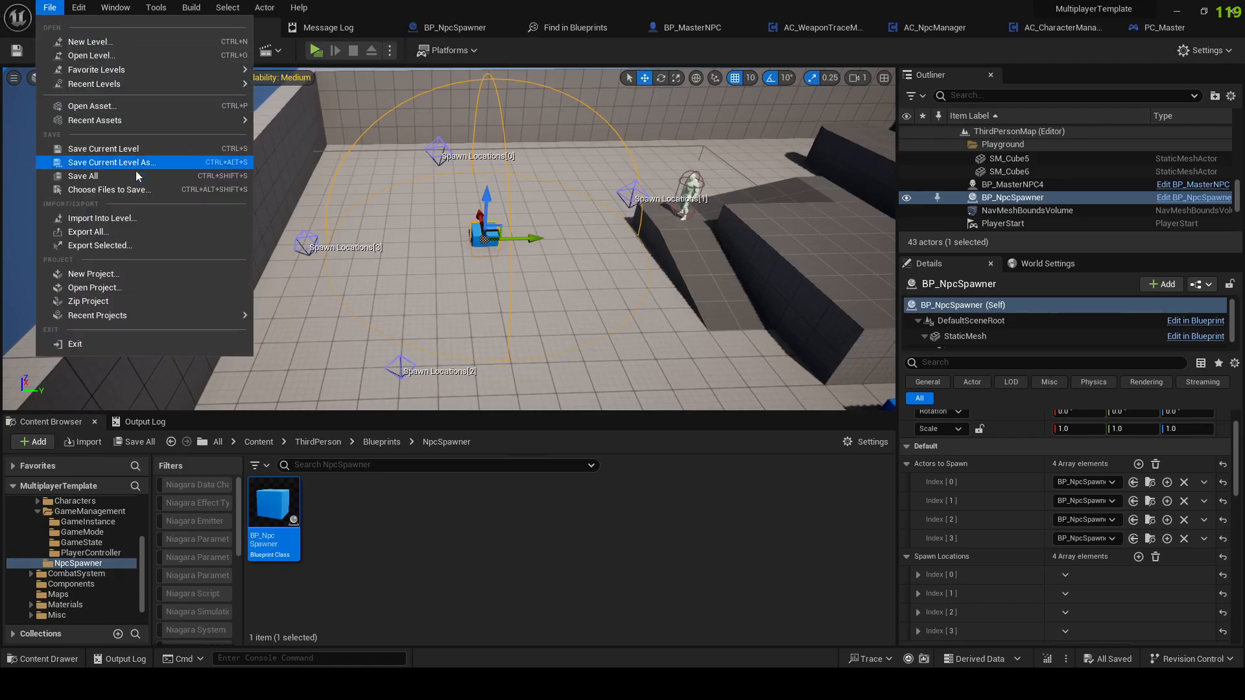
click(139, 176)
right_drag(441, 209, 519, 236)
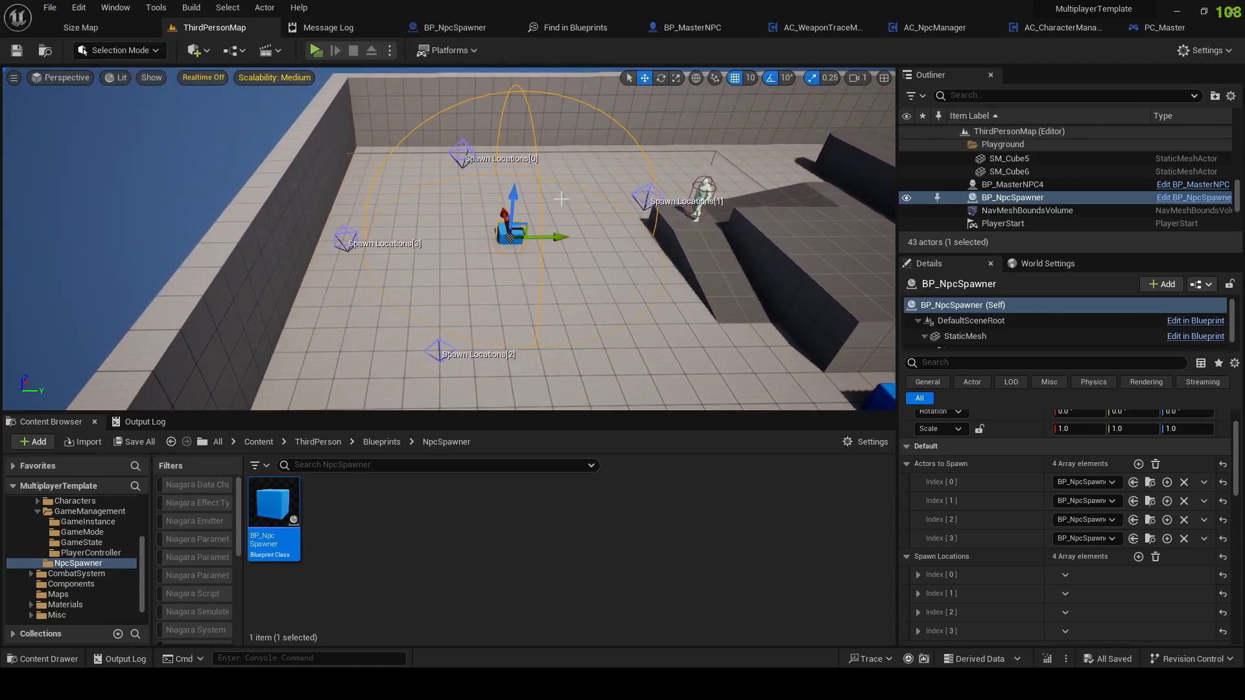
scroll(936, 528, down, 4)
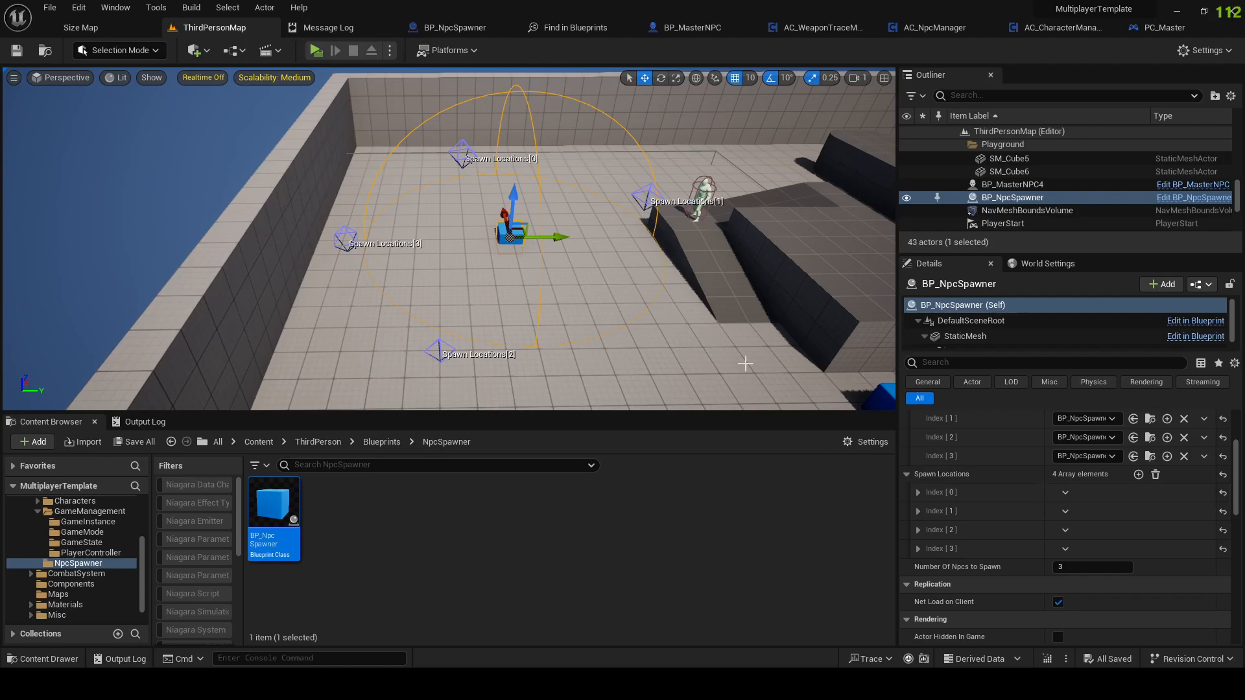
scroll(1011, 483, up, 2)
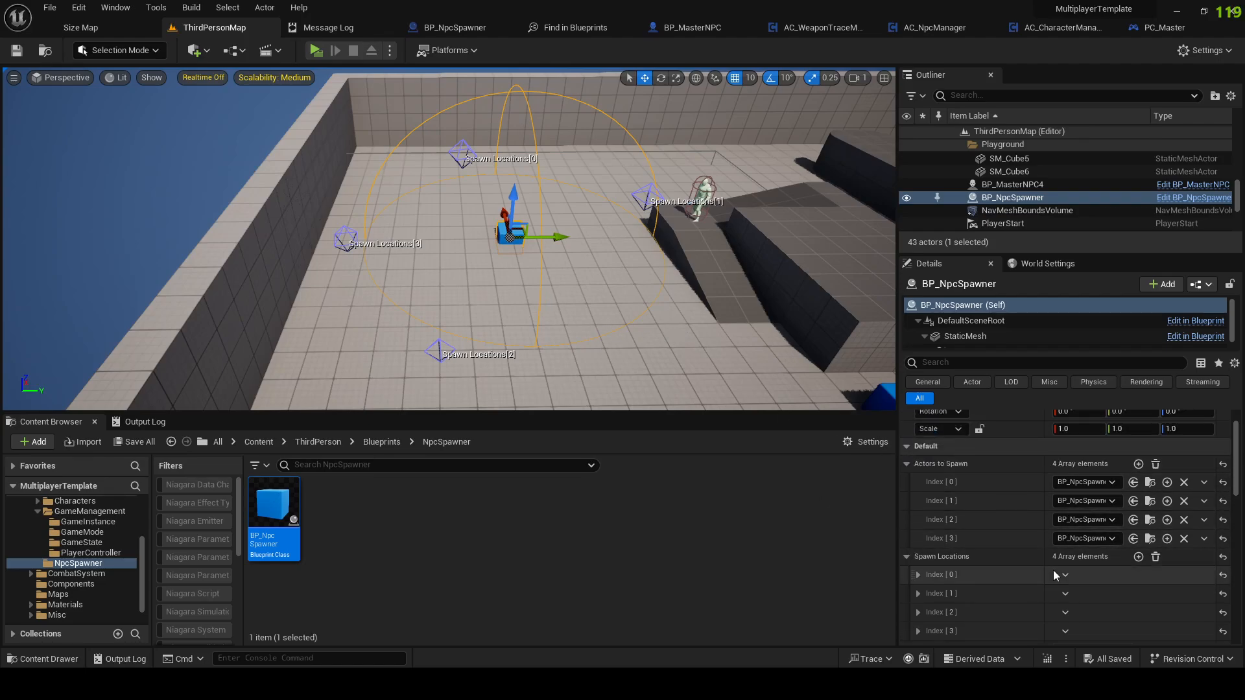
scroll(1053, 569, down, 3)
mouse_move(572, 275)
right_down()
mouse_move(584, 278)
mouse_move(573, 276)
right_up()
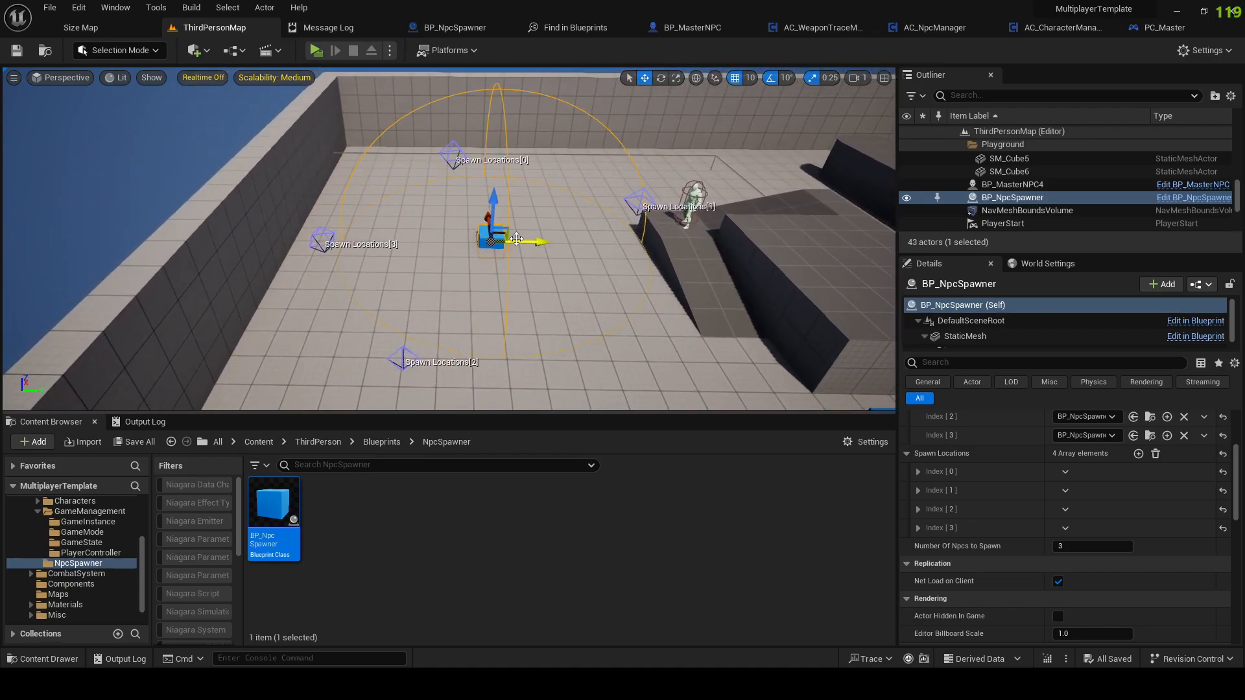
Step: Shift the BP_NpcSpawner placed in ThirdPersonMap slightly along its horizontal axis and open its blueprint for editing
drag(516, 238, 479, 239)
right_click(468, 241)
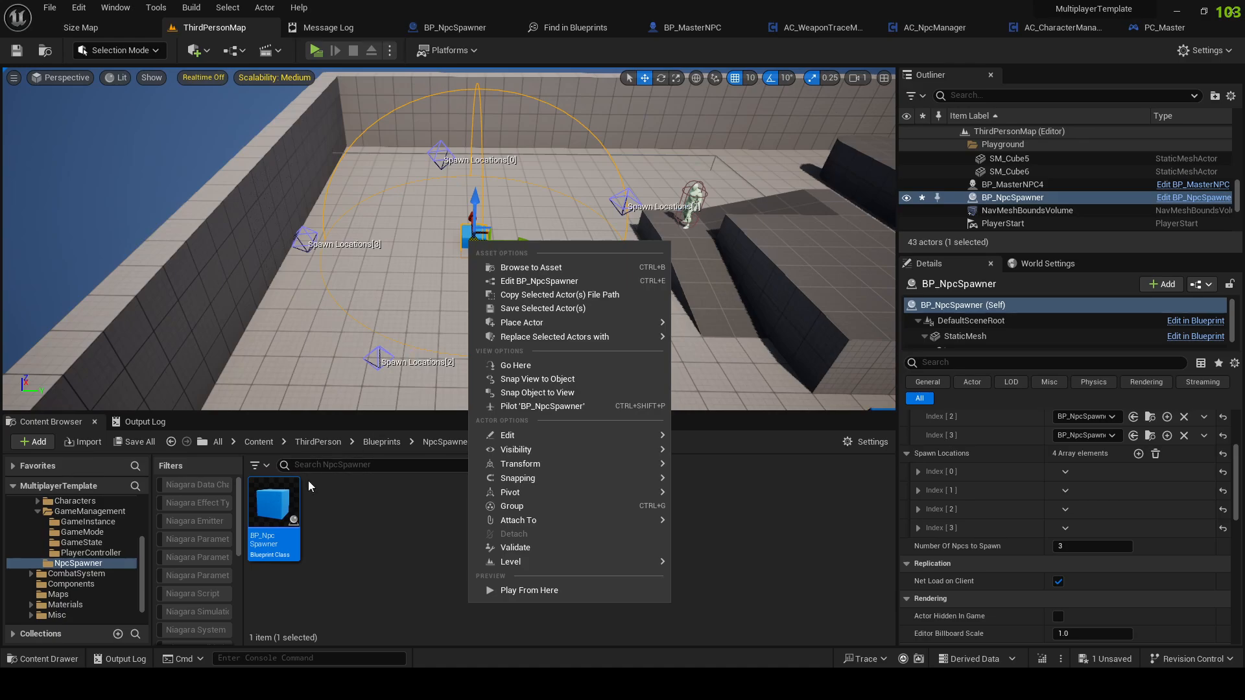
click(519, 281)
Step: Add an On Component Begin Overlap event for the Sphere component and compile the blueprint
click(118, 162)
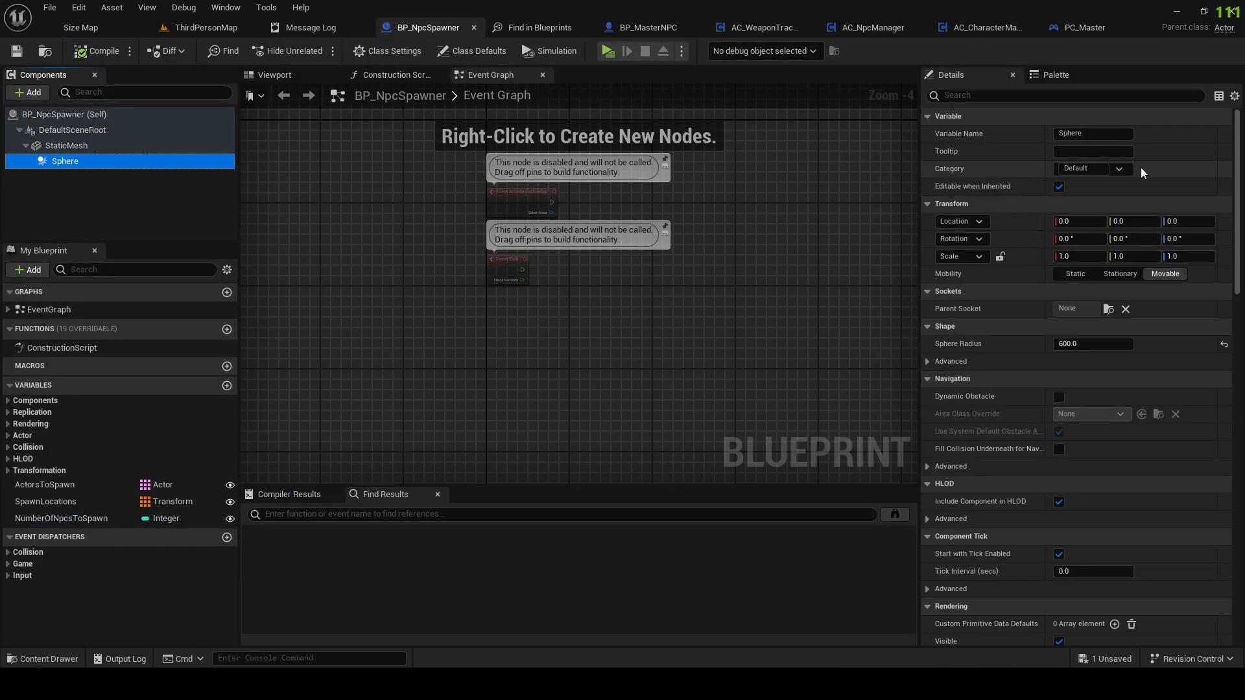
scroll(1056, 388, down, 15)
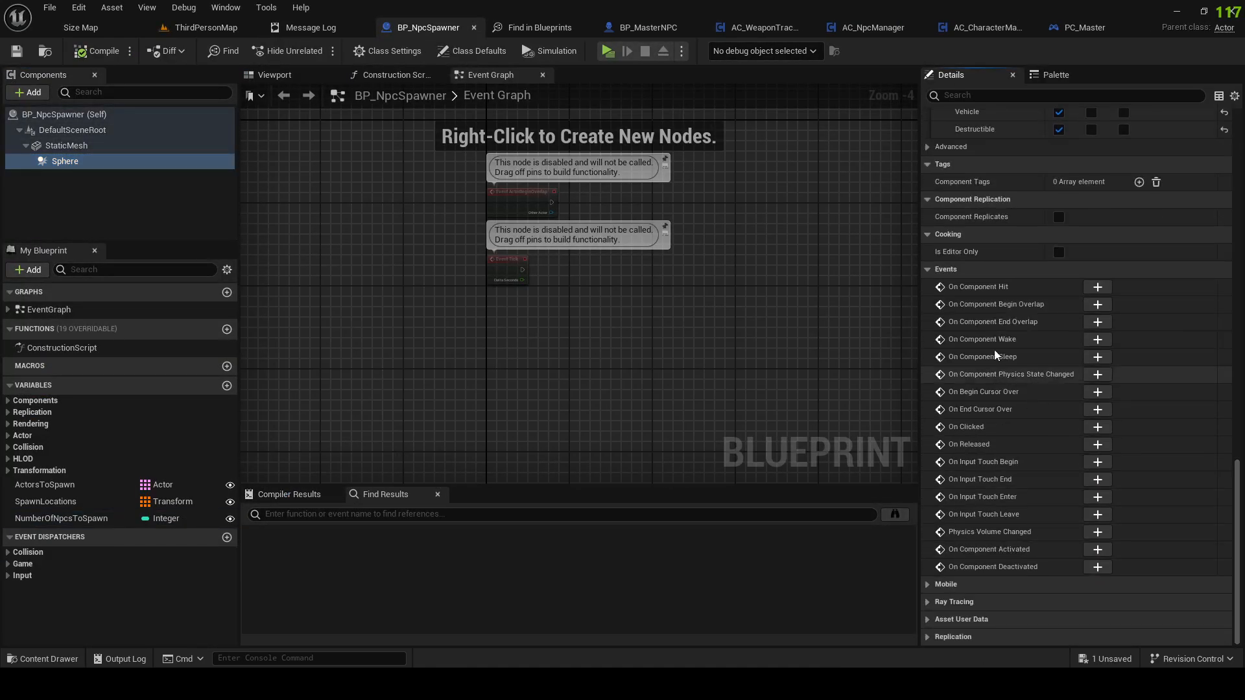
click(1097, 305)
scroll(554, 375, down, 2)
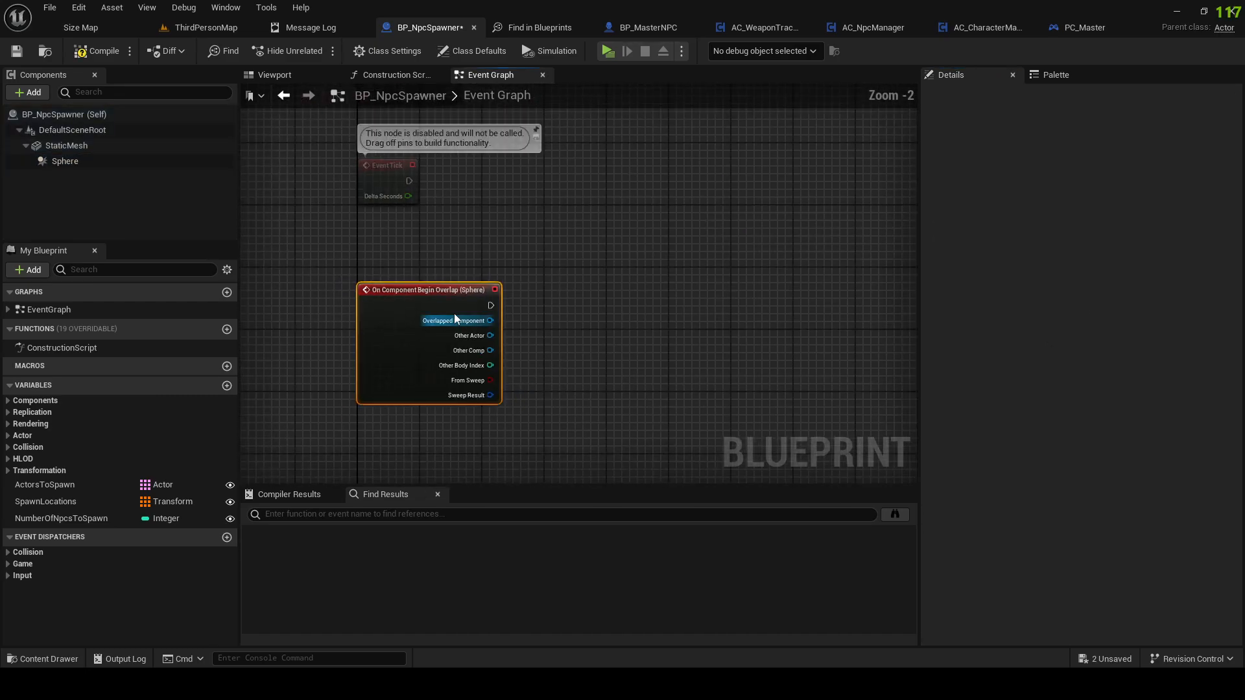
click(84, 51)
Step: Add a custom event named SpawnNpcs in the empty graph area below the Sphere overlap event
scroll(609, 470, down, 5)
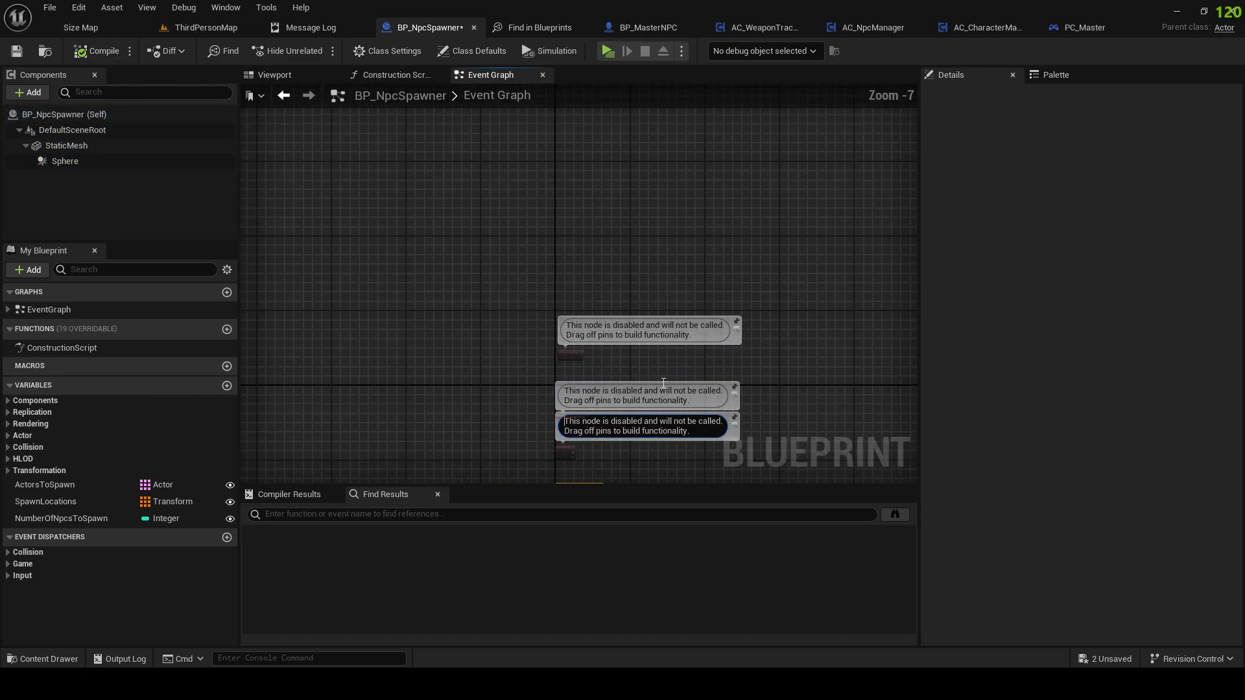
right_drag(638, 276, 591, 85)
scroll(535, 352, up, 2)
right_click(507, 298)
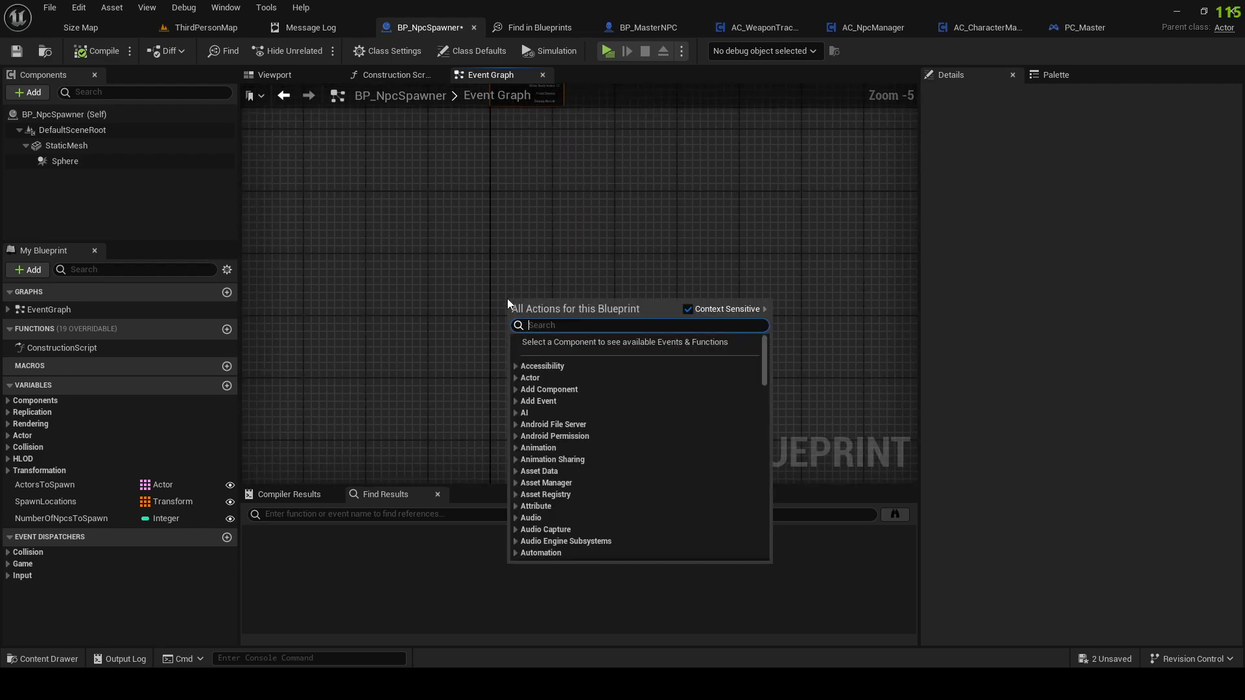
text(Custom eve)
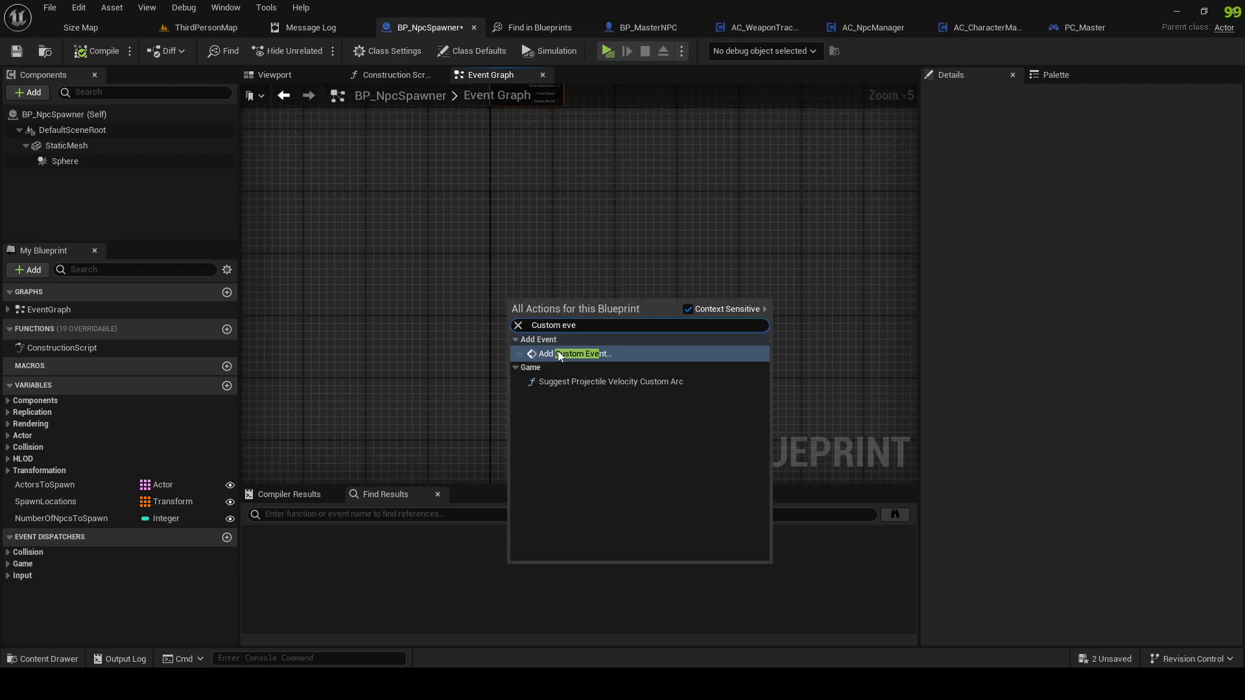
click(562, 354)
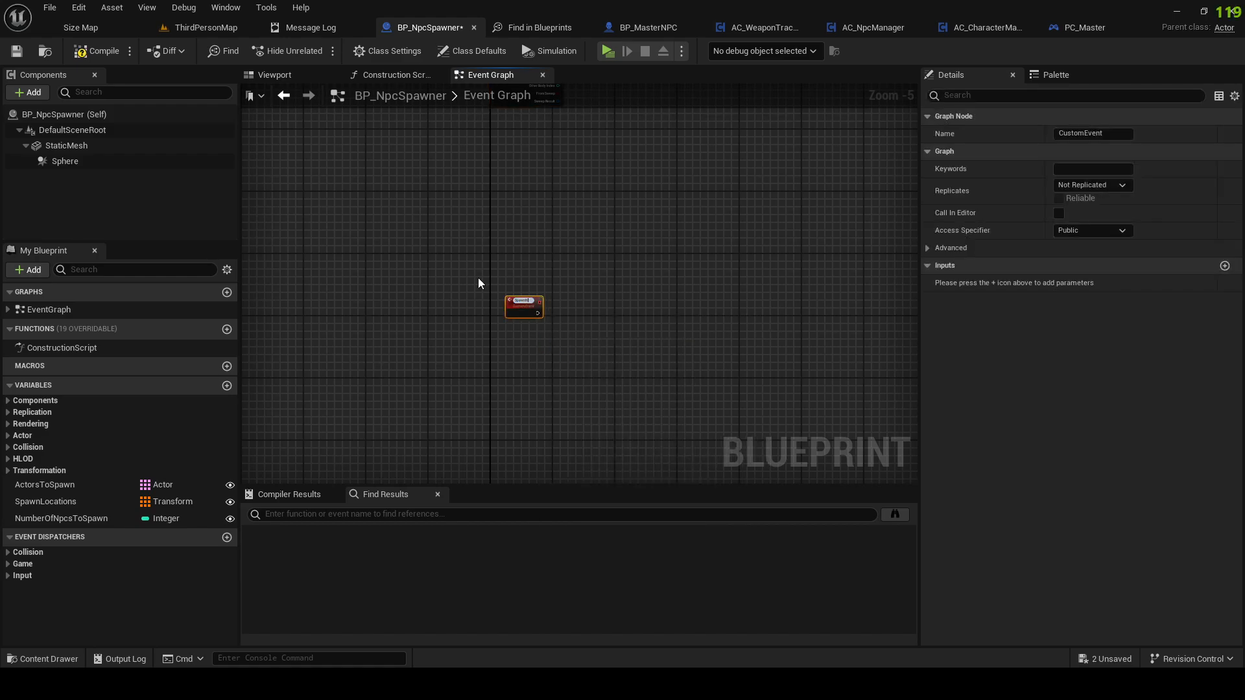
text(SpawnNpcs)
key(Return)
Step: Add a Switch Has Authority node, run it from the Sphere's begin overlap event and align it beside the event
right_drag(477, 277, 519, 388)
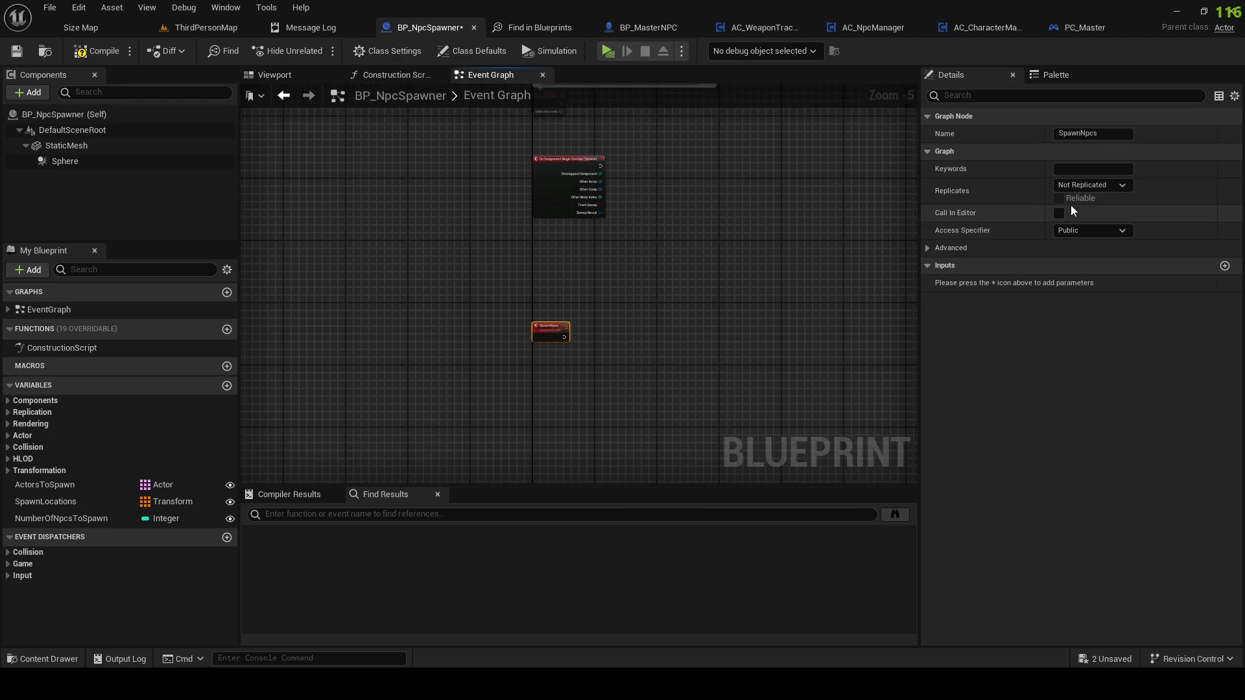
scroll(546, 325, up, 3)
right_drag(546, 326, 491, 505)
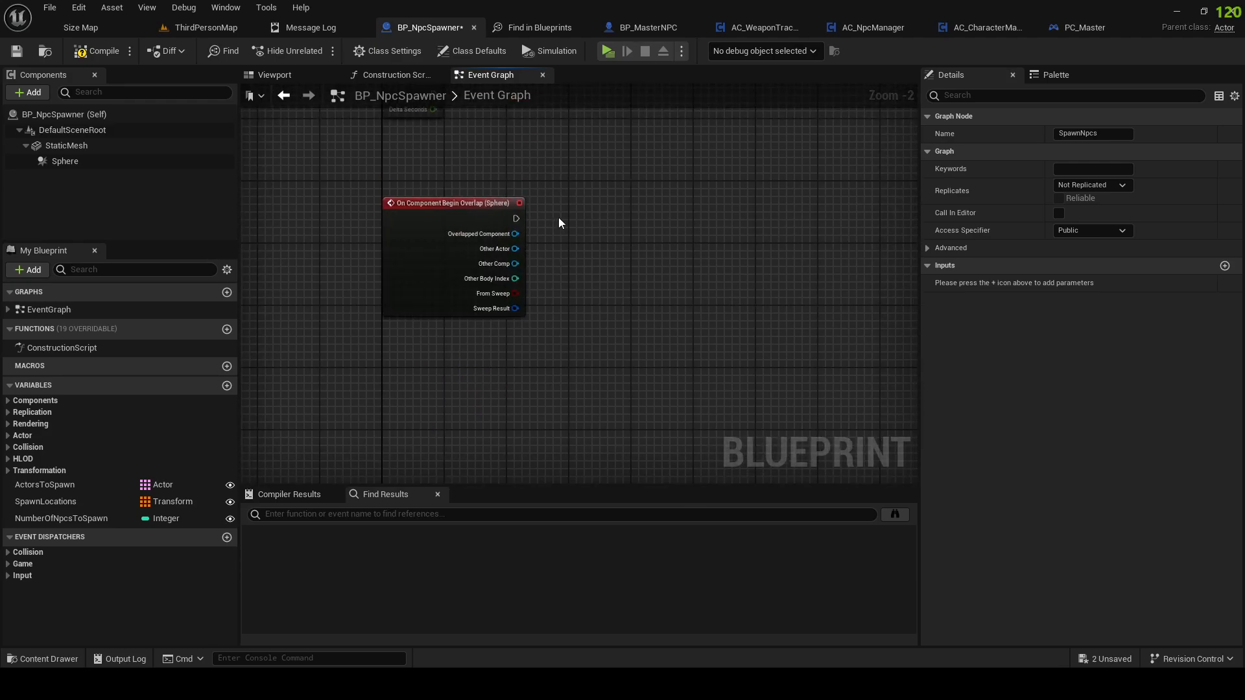
right_click(613, 188)
text(swit)
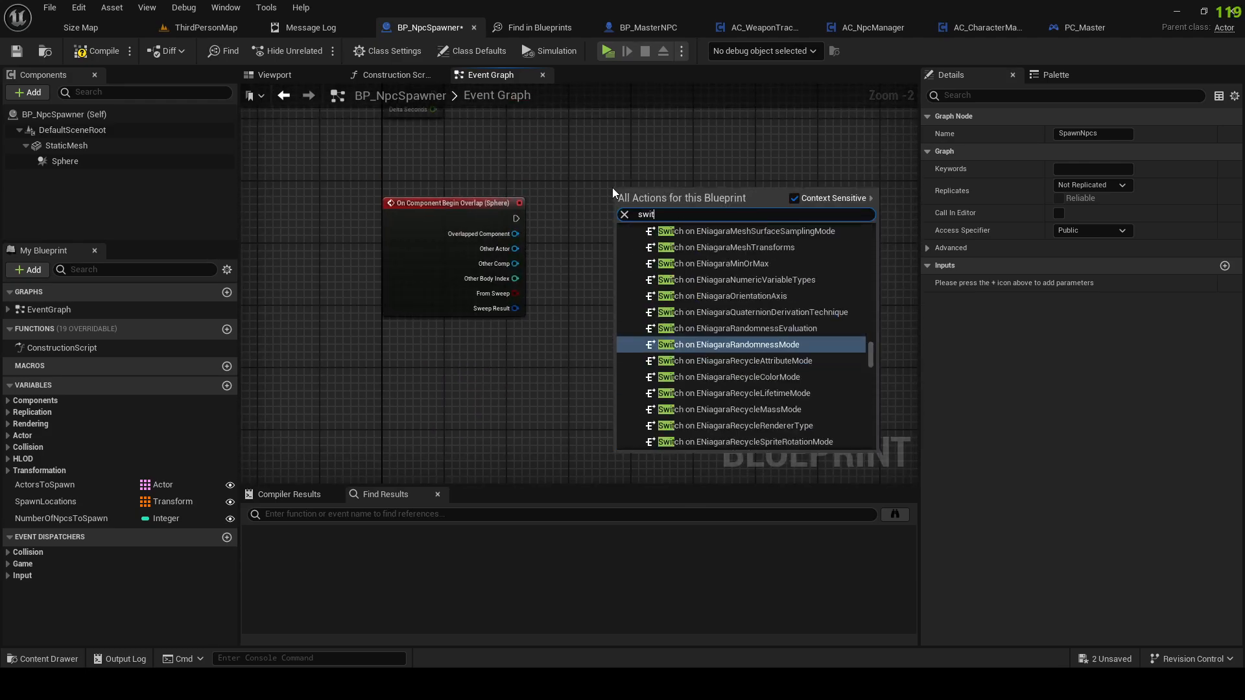
text(ch has)
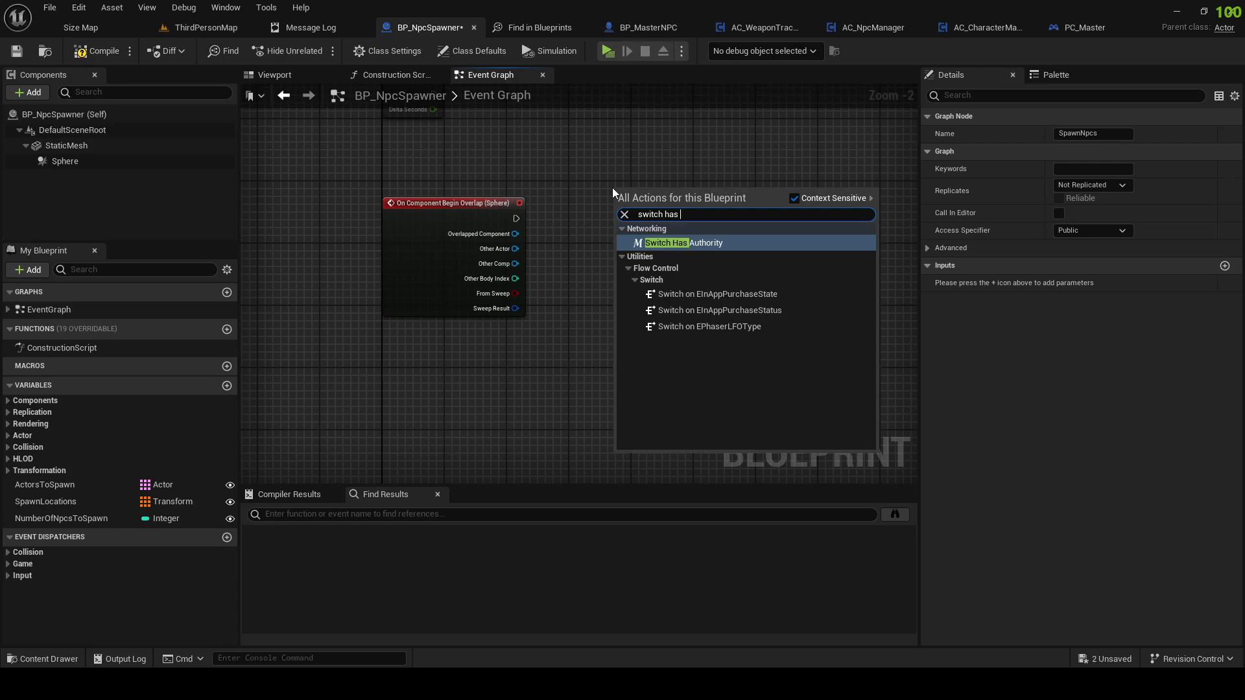
click(687, 243)
drag(618, 202, 618, 202)
drag(649, 188, 622, 207)
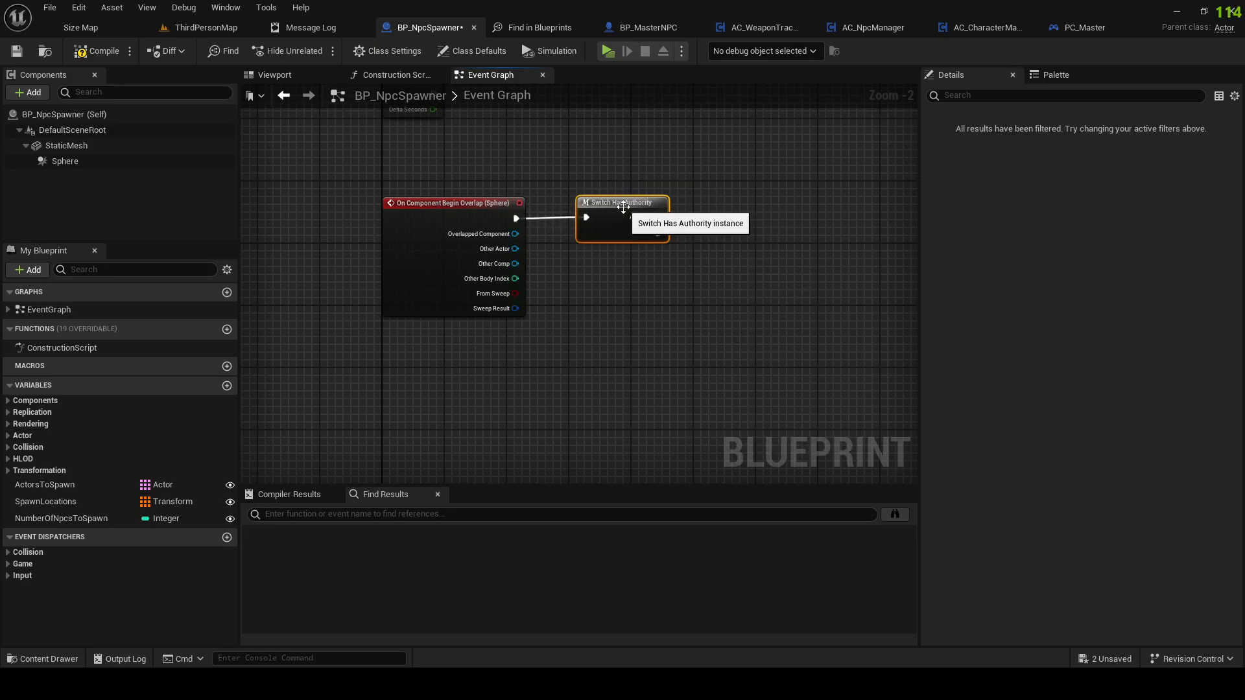
Step: Make the SpawnNpcs event replicate as Run on Server and Reliable, and rename it ServerSpawnNpcs
right_drag(564, 370, 620, 149)
click(476, 328)
click(1093, 187)
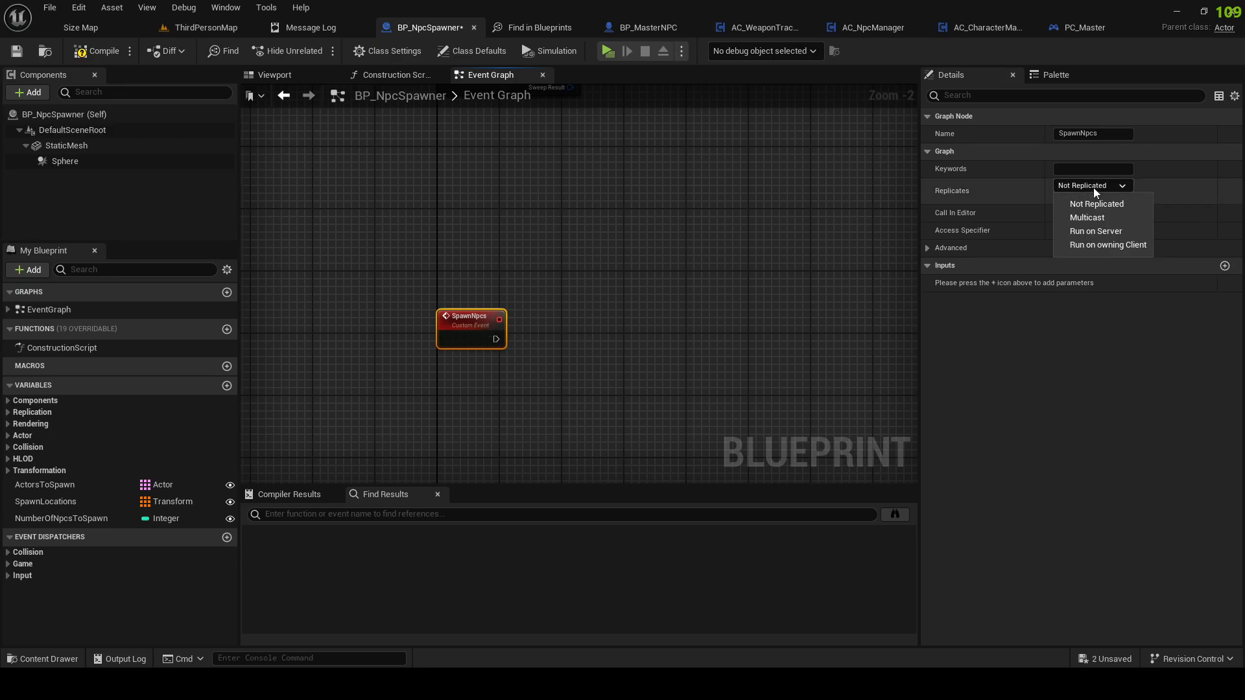
click(1096, 235)
click(1059, 198)
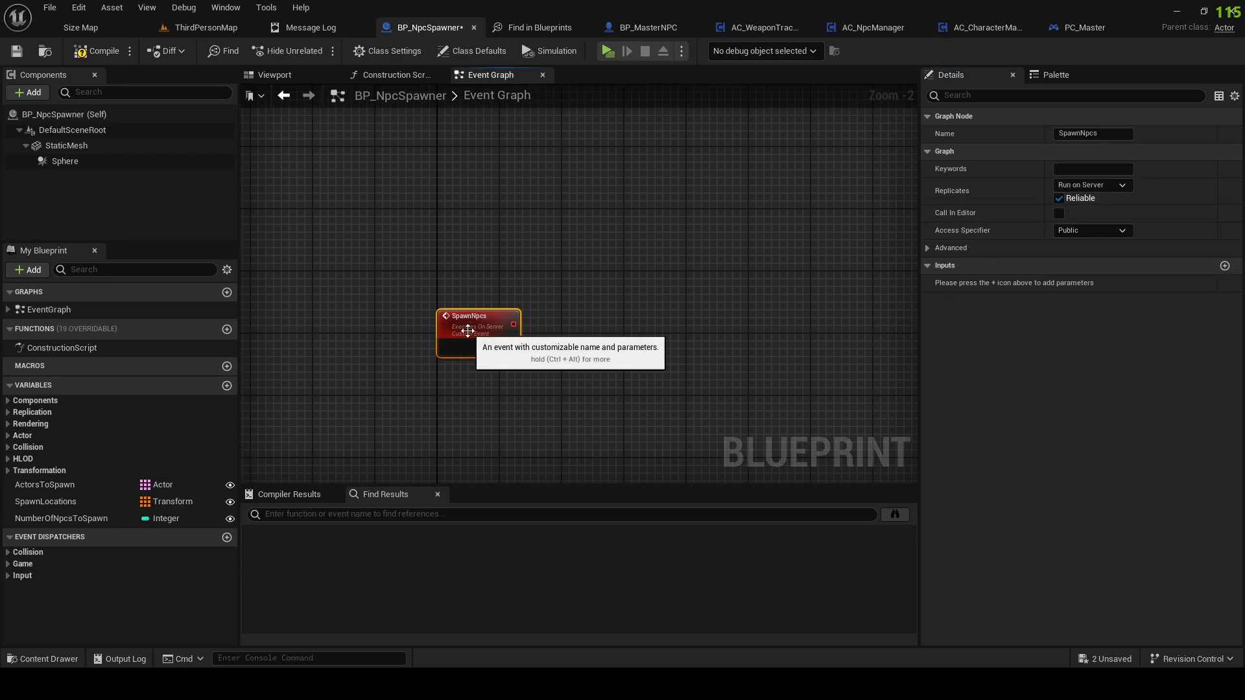
text(rver)
key(Return)
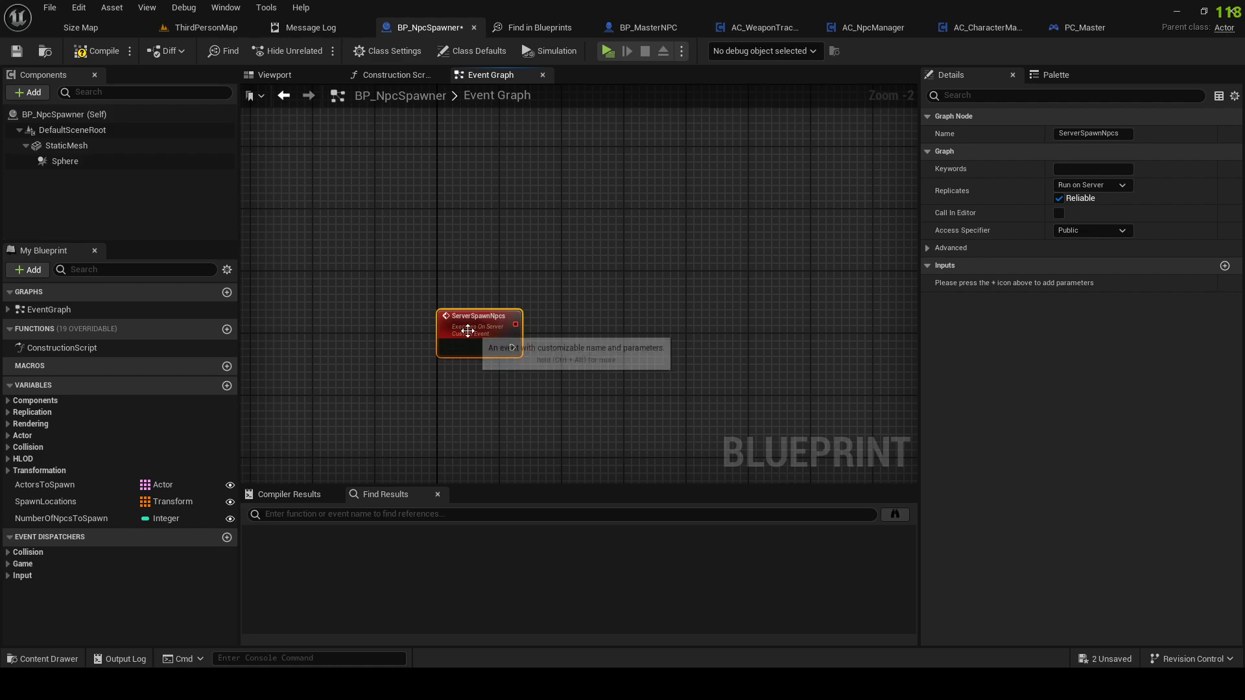
Step: Place a getter for the ActorsToSpawn array above the overlap event's node chain
scroll(469, 332, down, 2)
right_drag(509, 279, 472, 467)
right_drag(493, 352, 570, 205)
scroll(570, 205, up, 2)
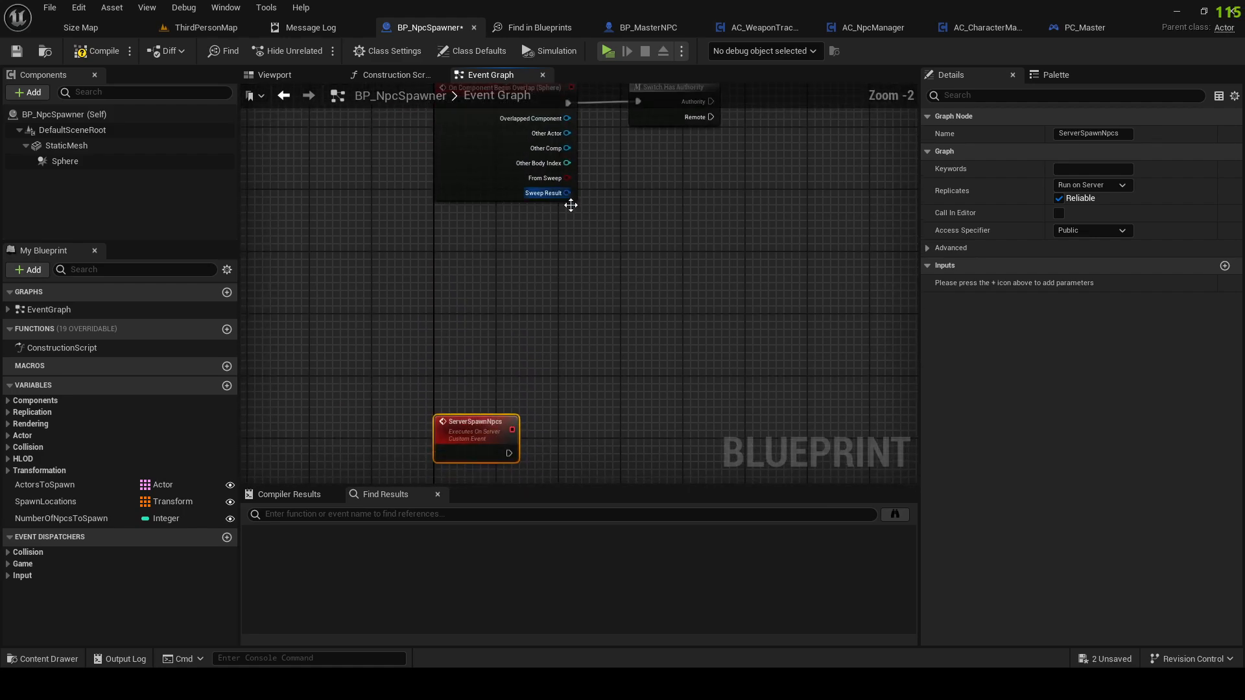
scroll(535, 305, down, 3)
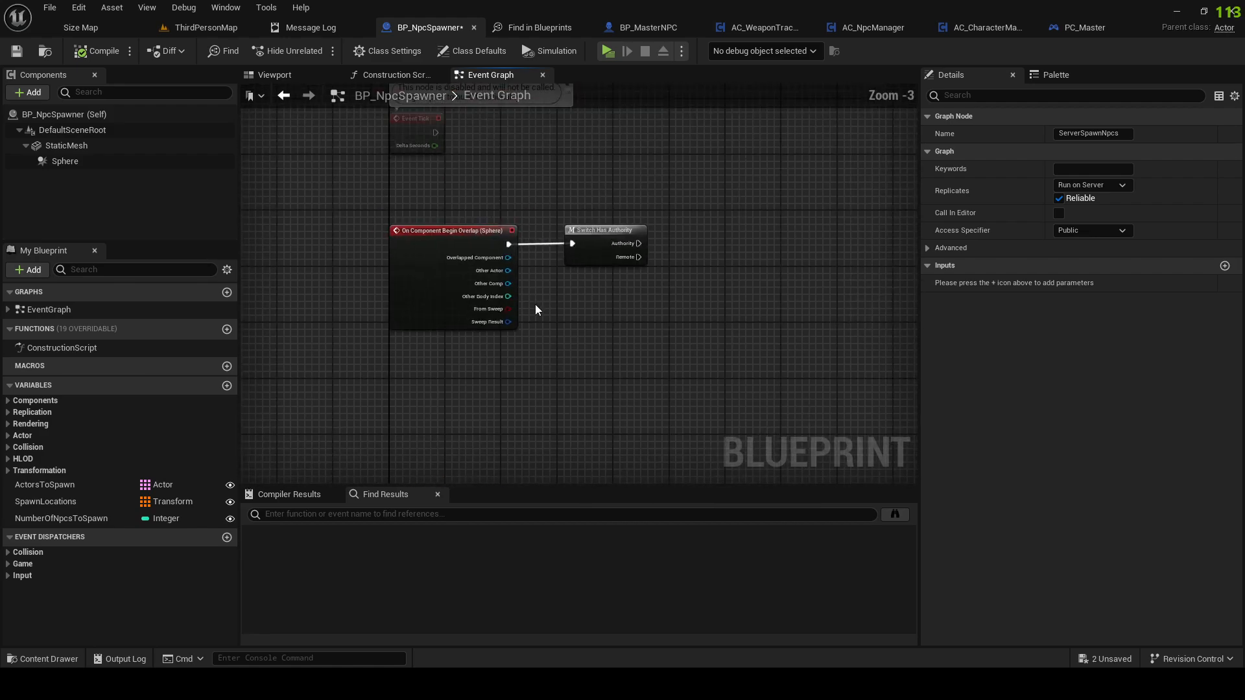
drag(58, 485, 604, 214)
click(656, 237)
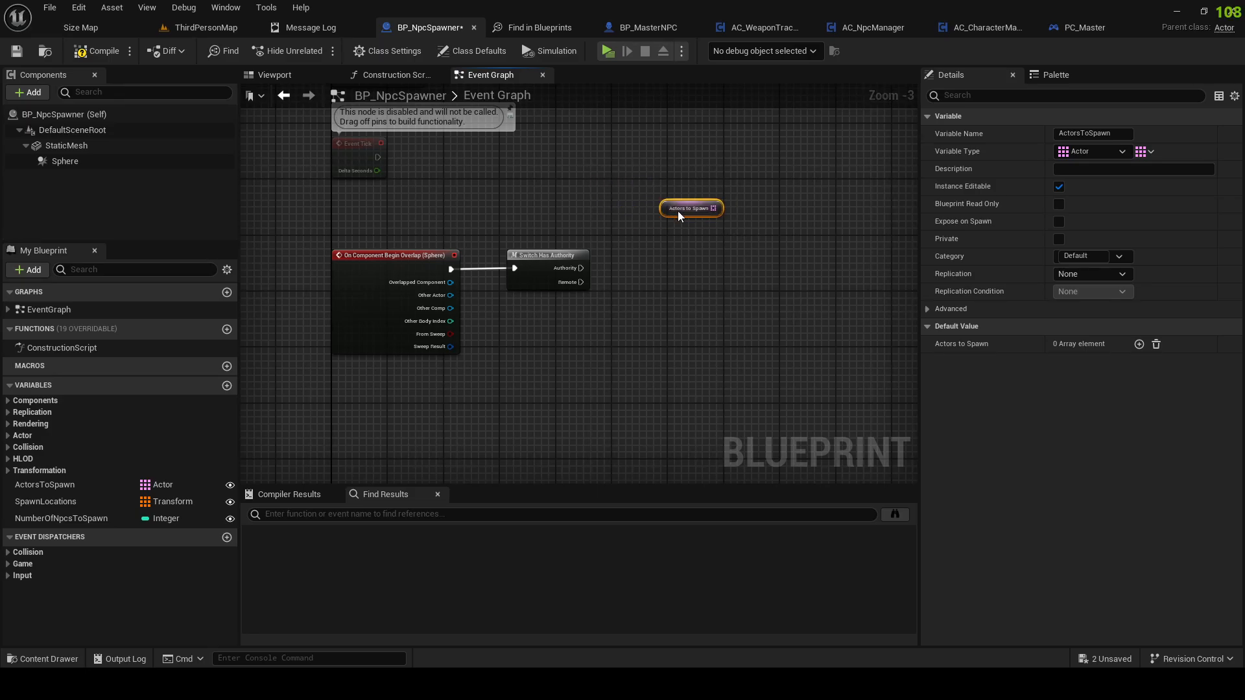
Step: Create a new variable named Active in BP_NpcSpawner
click(226, 386)
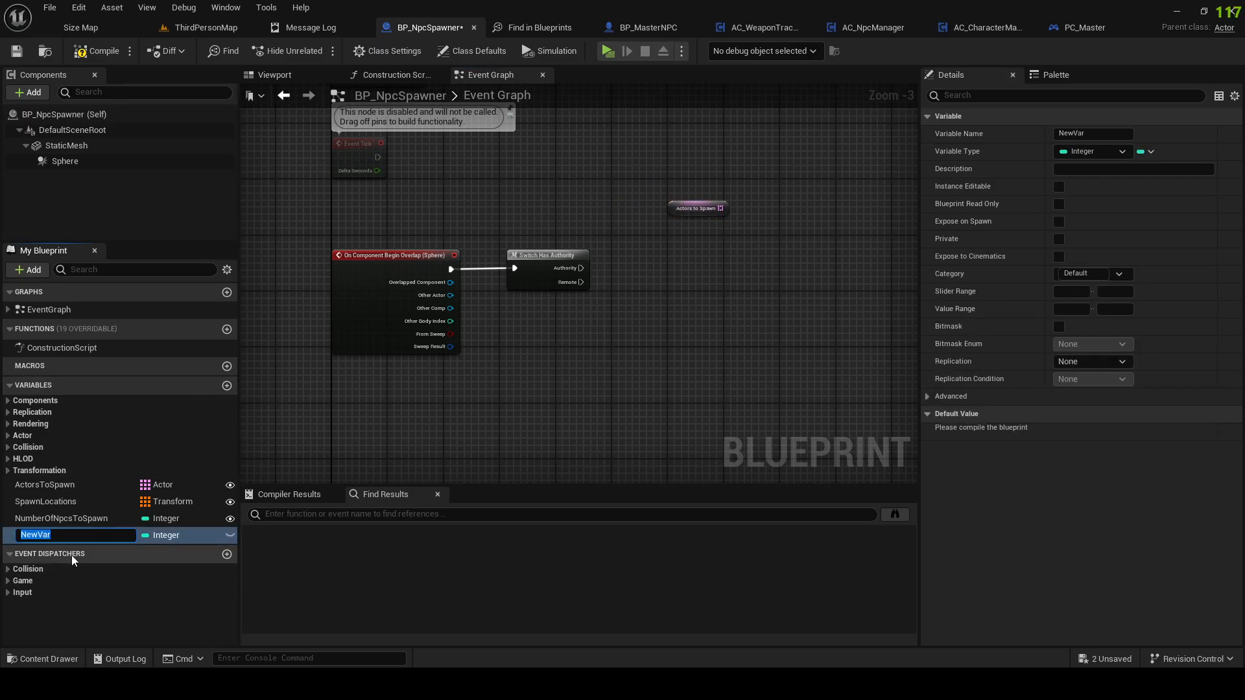
text(HasSpawne)
key(BackSpace)
key(BackSpace)
key(BackSpace)
key(BackSpace)
key(BackSpace)
key(BackSpace)
key(BackSpace)
key(BackSpace)
key(BackSpace)
text(Active)
key(Return)
Step: Make the Active variable a single Boolean and compile the blueprint
click(1146, 151)
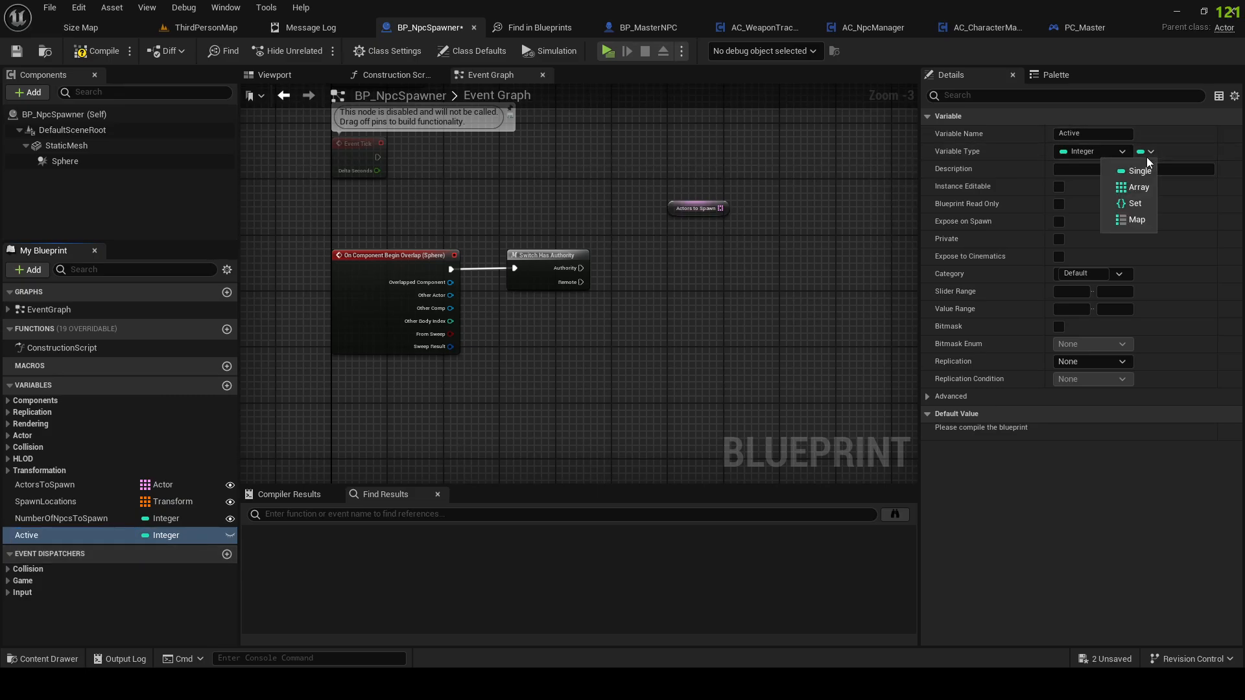
click(1136, 172)
click(1093, 152)
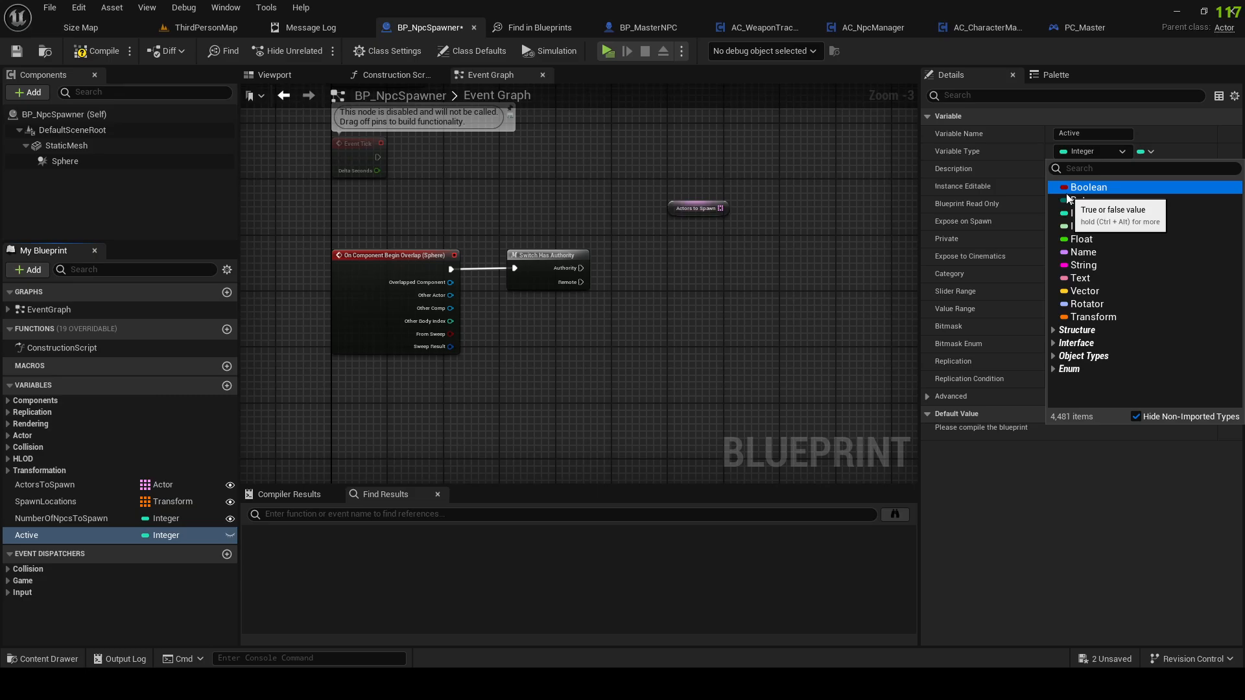
click(1089, 167)
click(79, 48)
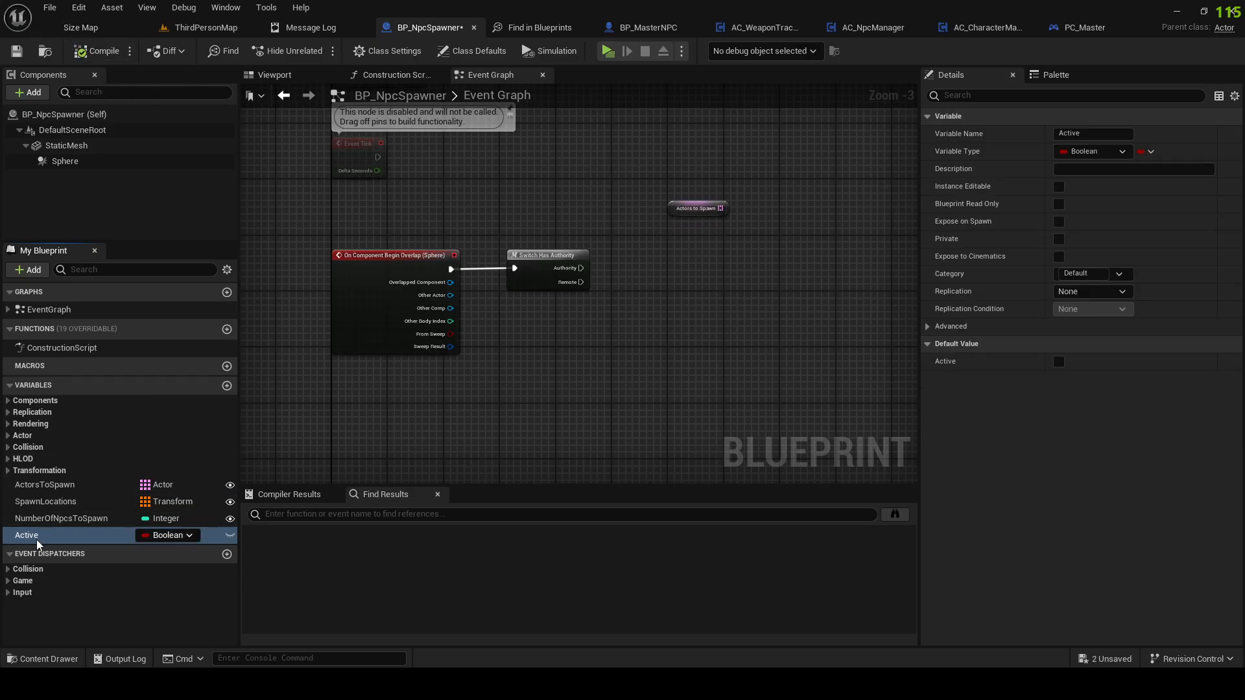
Step: Add a Branch after the Authority output of Switch Has Authority, using the Active variable as its condition
drag(77, 535, 531, 221)
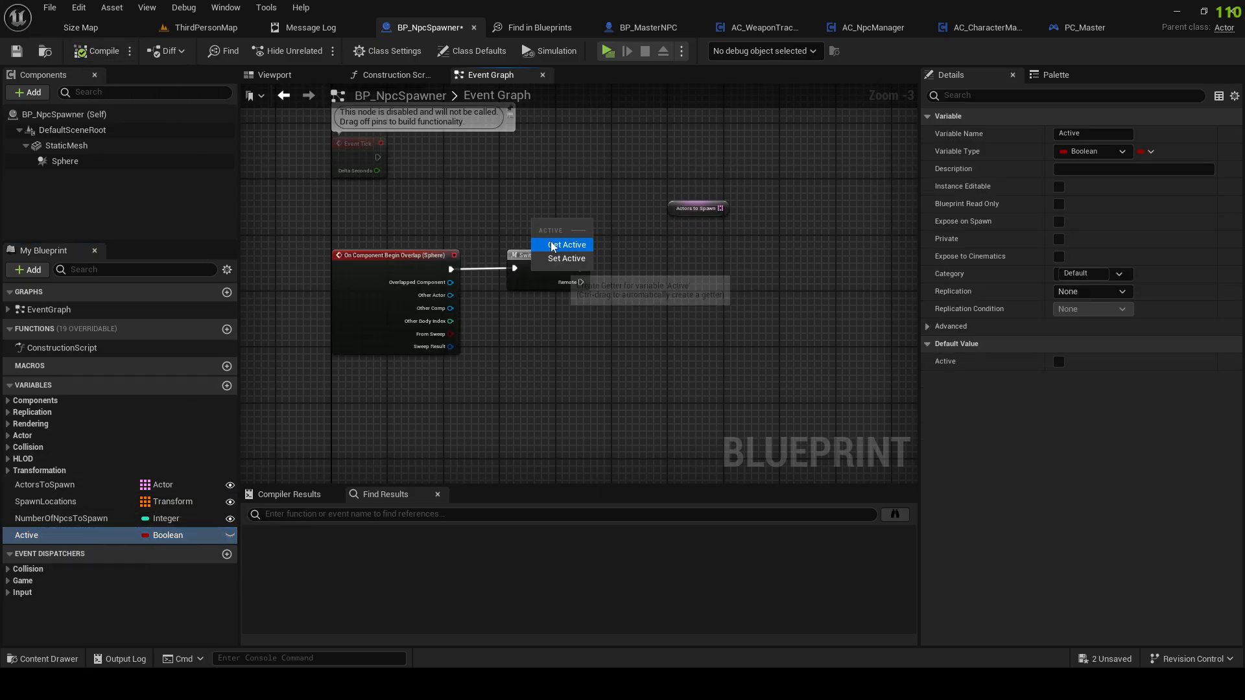
click(563, 245)
key(b)
click(618, 243)
drag(642, 258, 651, 266)
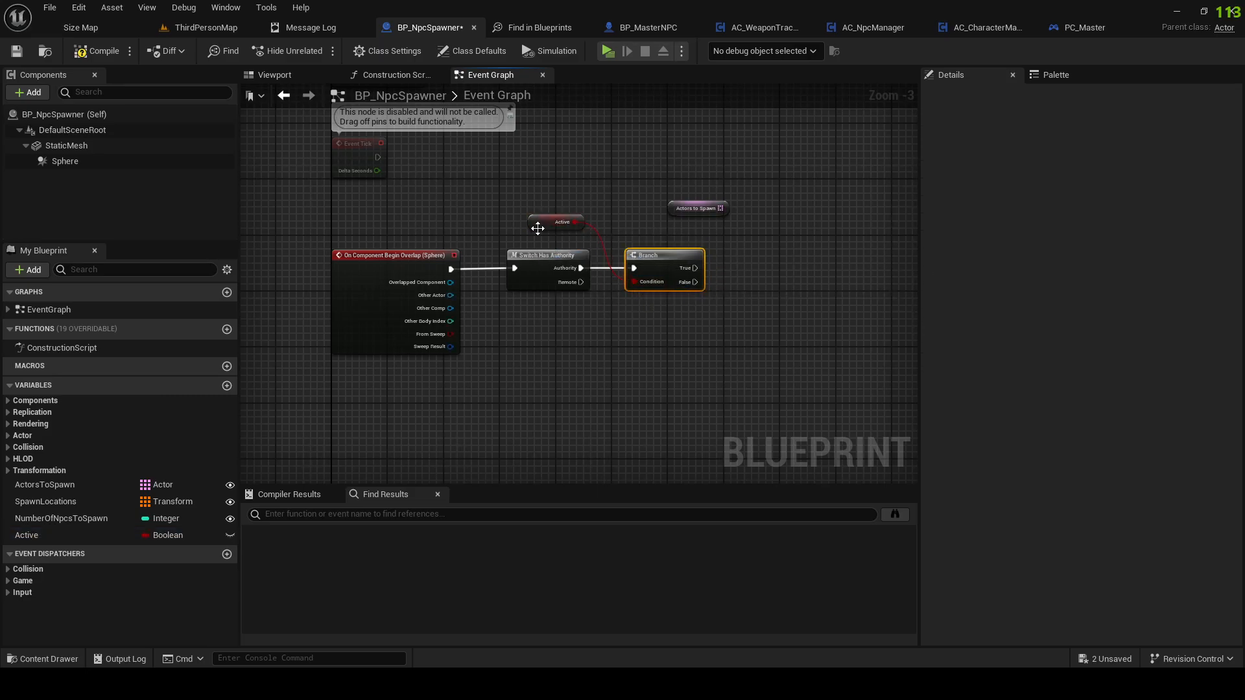
drag(538, 229, 545, 236)
Step: Set Active to false on the Branch's True output and move the Actors to Spawn getter above the Set node
drag(100, 535, 721, 306)
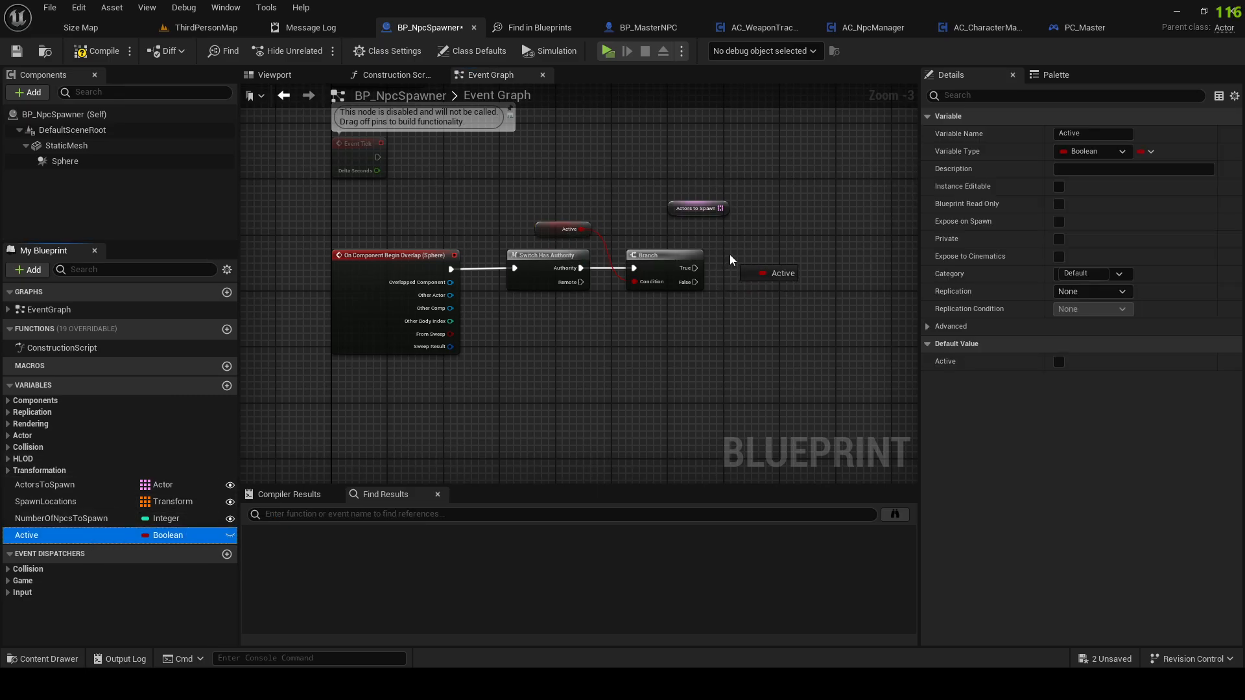
drag(731, 260, 758, 271)
click(772, 294)
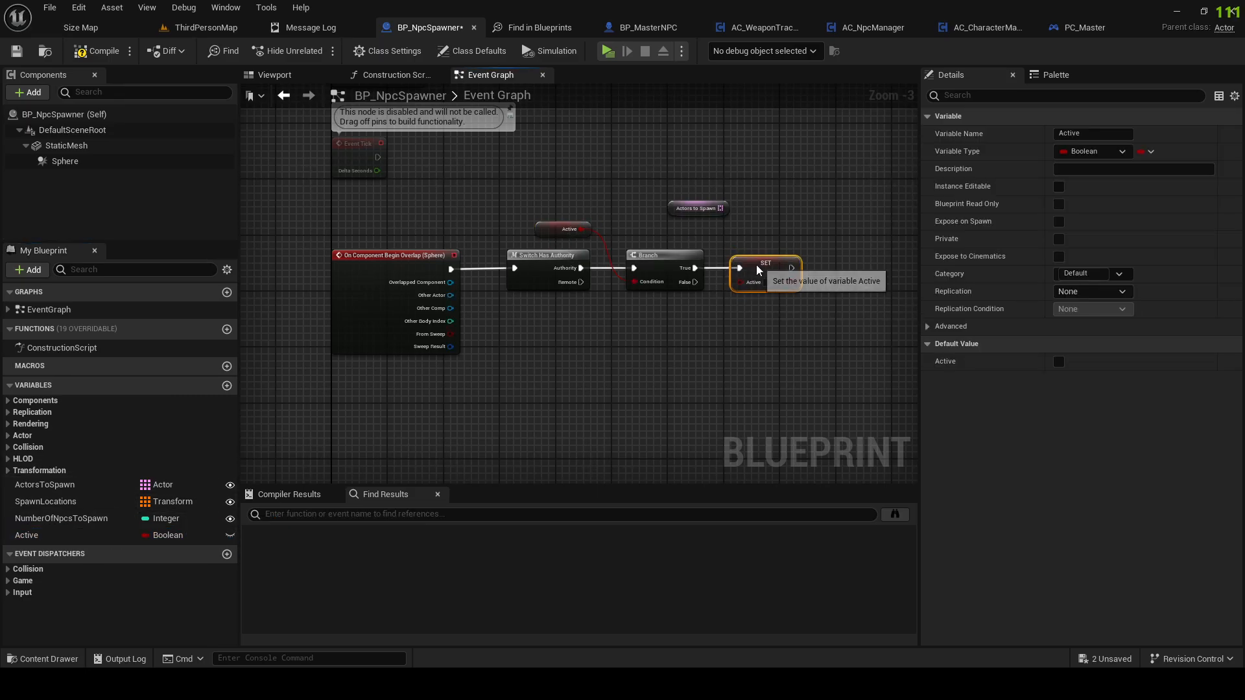
right_drag(813, 242, 638, 258)
drag(505, 231, 609, 238)
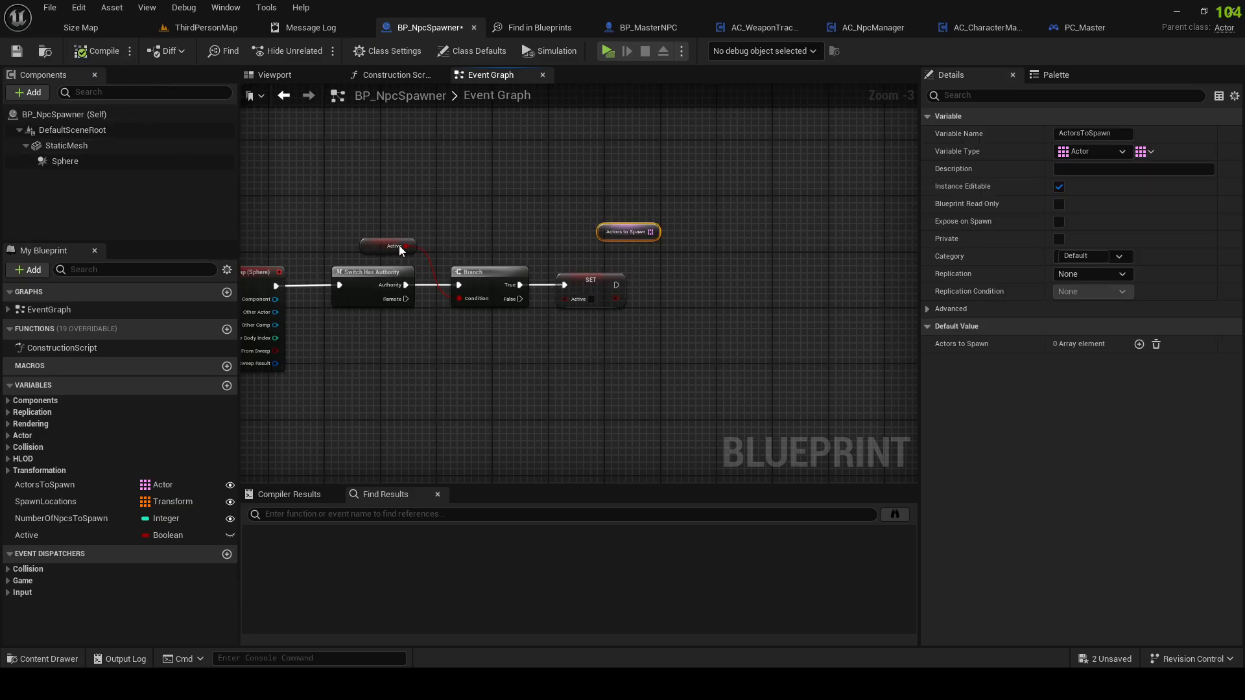
drag(615, 242, 586, 236)
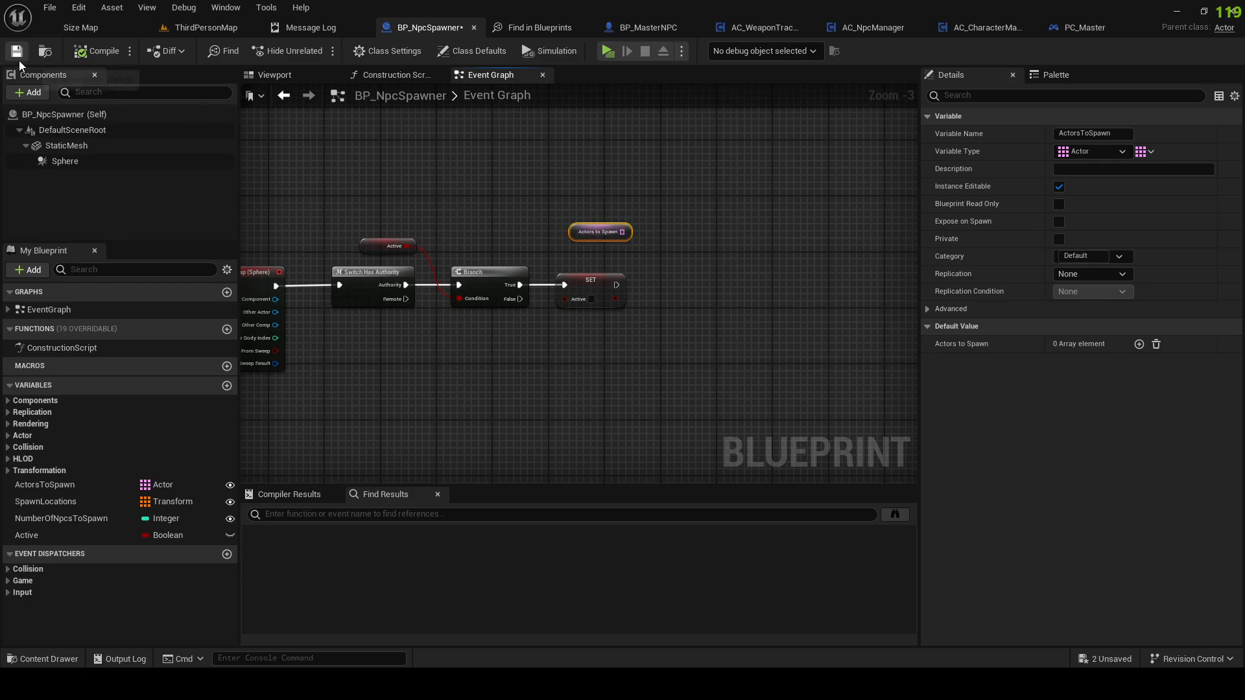
scroll(657, 206, up, 1)
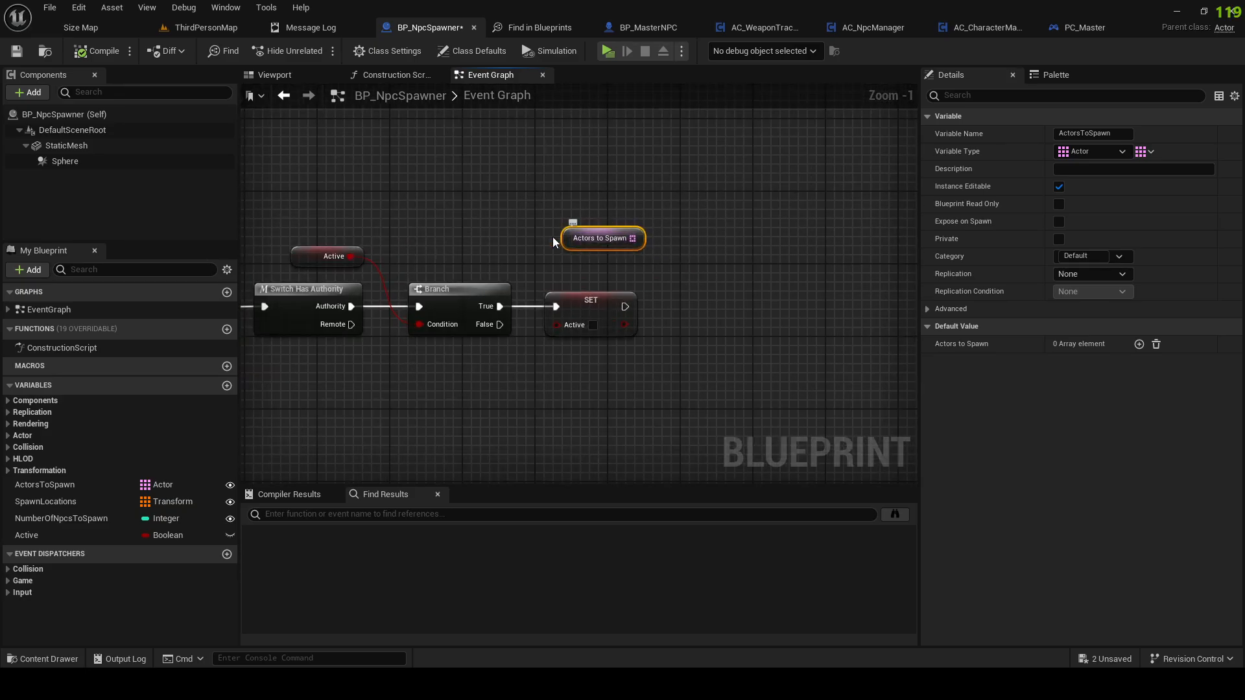
scroll(570, 244, down, 1)
Step: Rename the ServerSpawnNpcs event as ServerSpawnNpc and move the Actors to Spawn getter next to it
right_drag(449, 223, 621, 274)
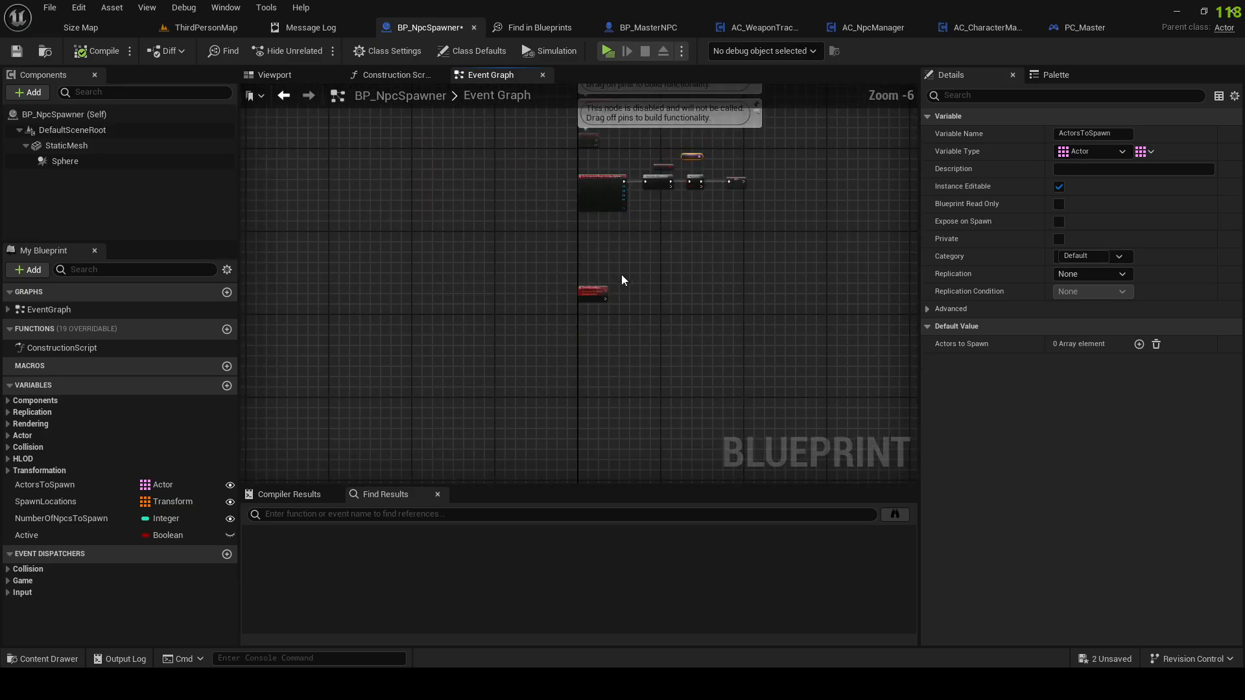
scroll(621, 274, down, 1)
click(562, 318)
right_drag(701, 245, 622, 362)
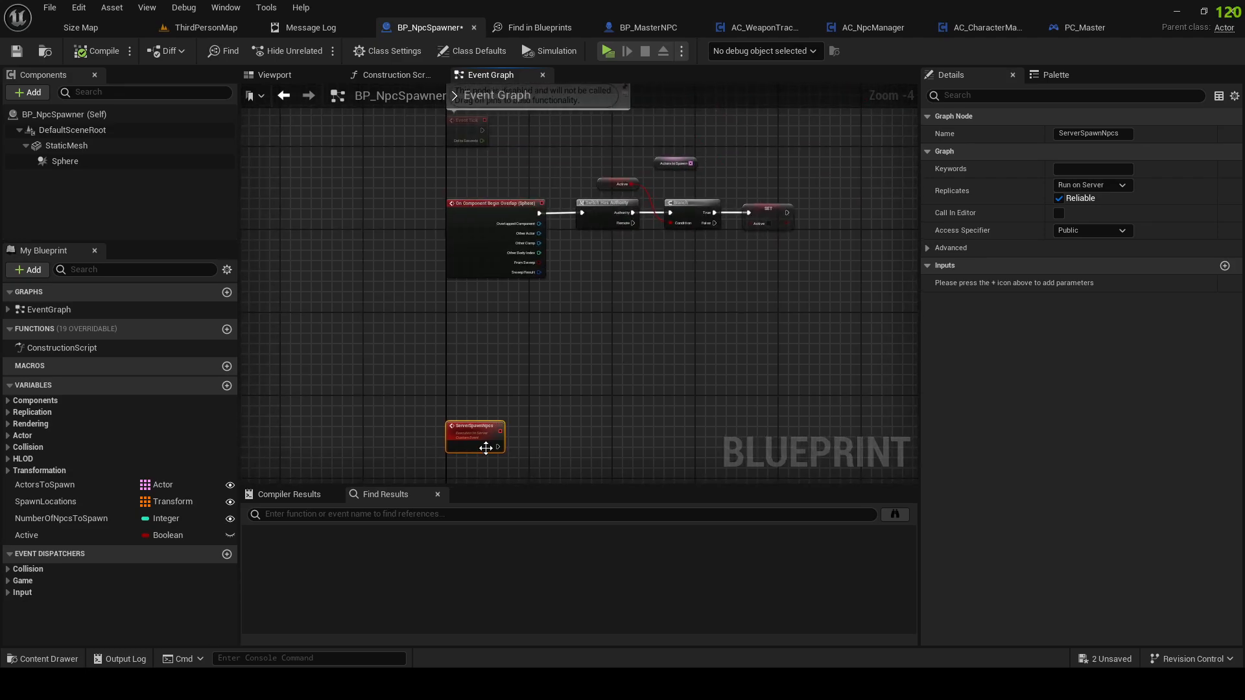
key(F2)
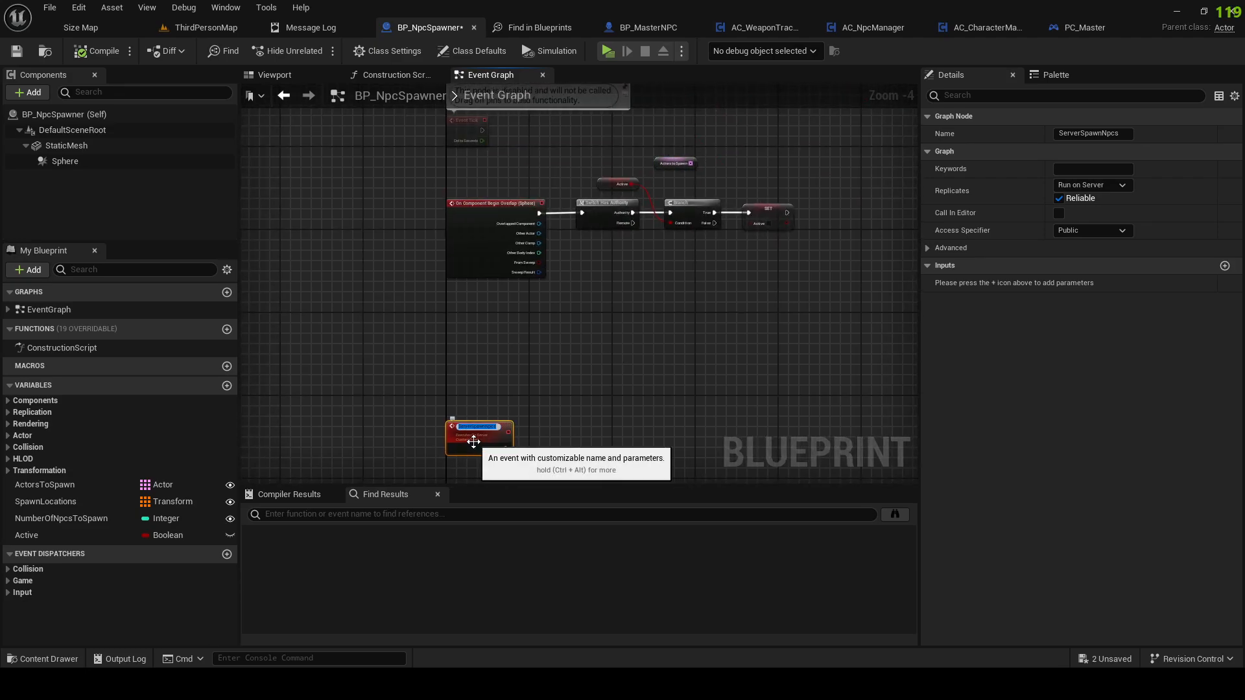
key(BackSpace)
key(Return)
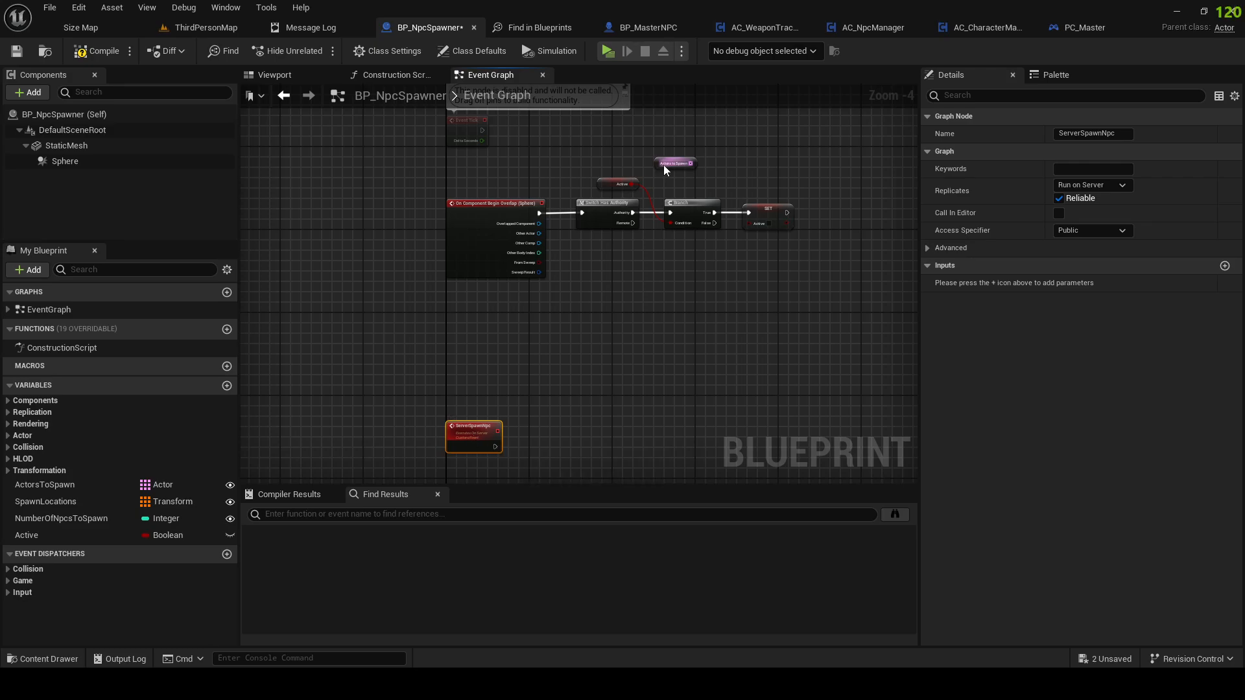
drag(663, 165, 515, 395)
scroll(484, 341, up, 1)
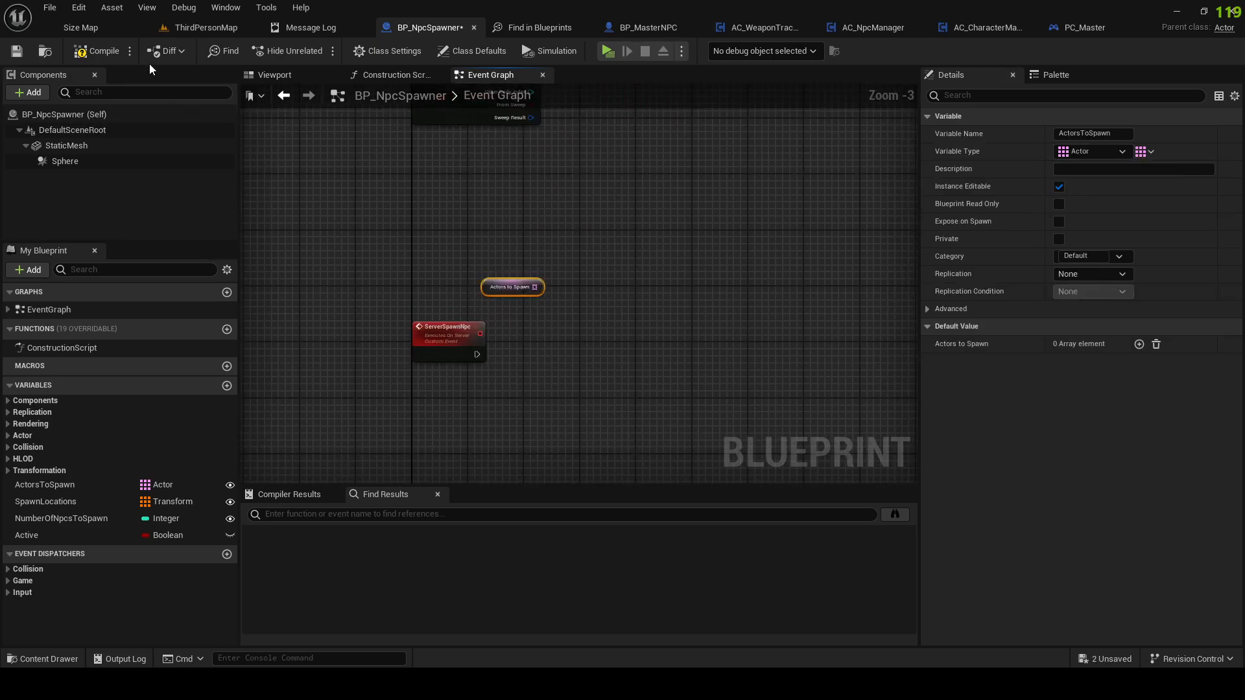
Step: Move the Actors to Spawn getter directly above the ServerSpawnNpc event
drag(538, 287, 429, 279)
key(Escape)
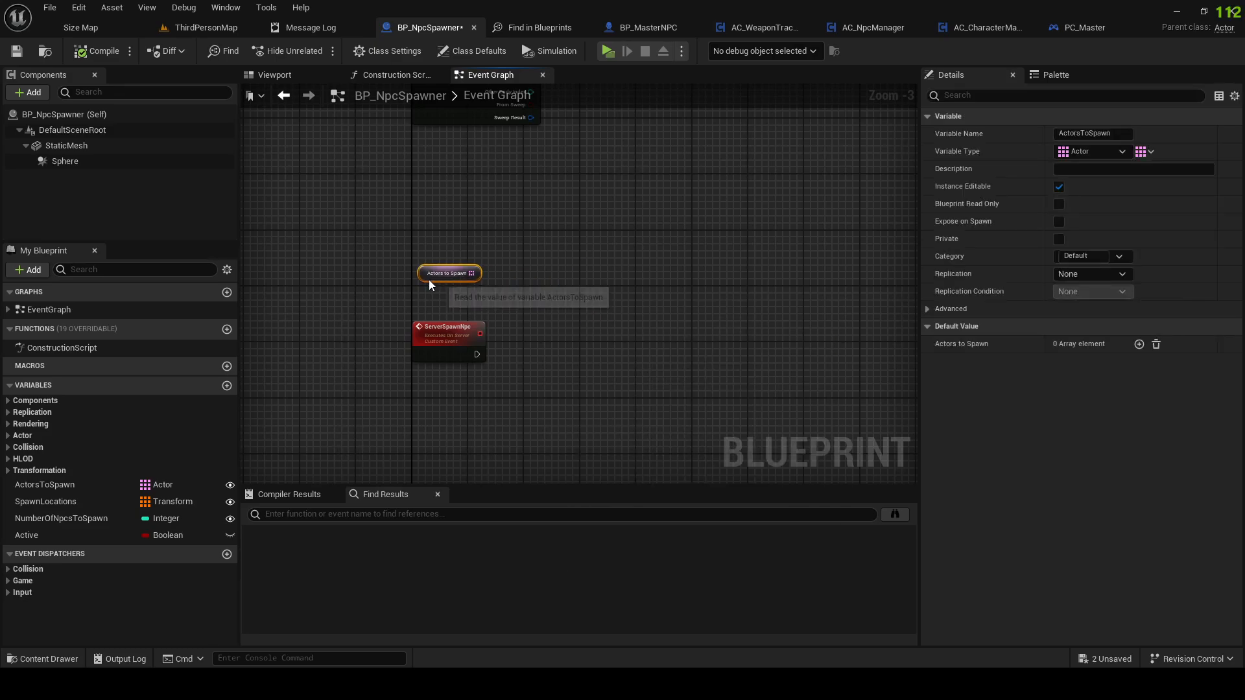
click(519, 341)
click(65, 519)
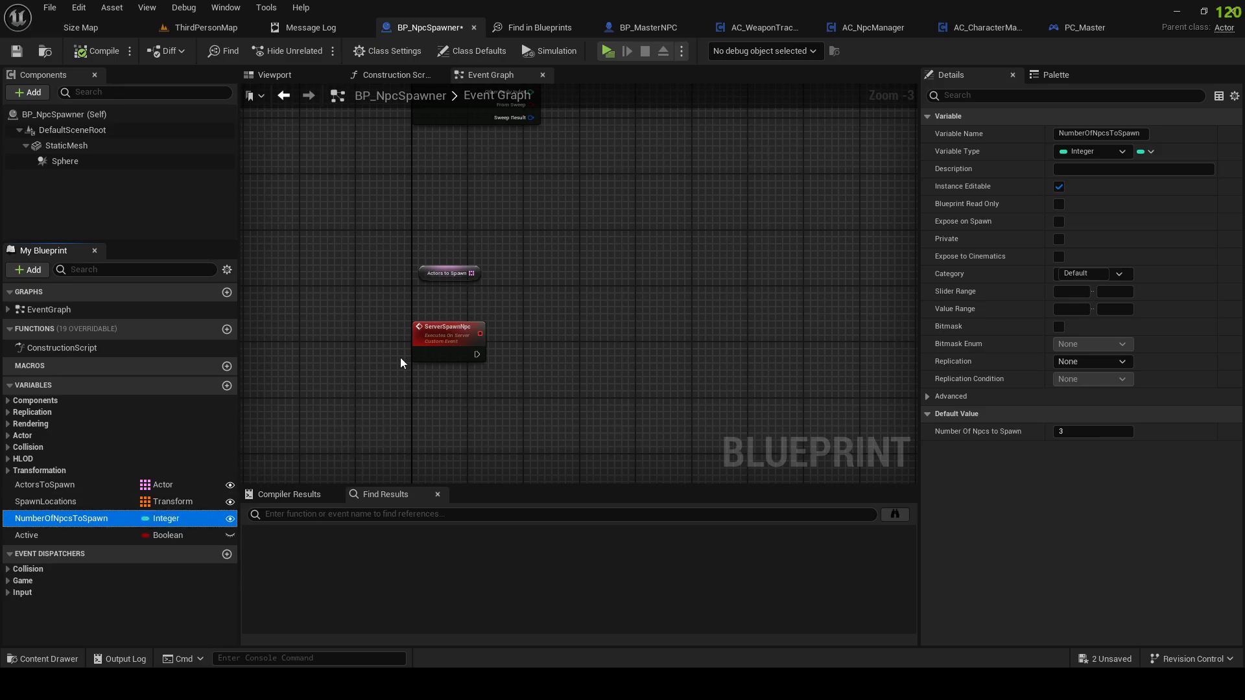
Step: Add a Random Array Item node fed by Actors to Spawn and align the two nodes in a straight line
drag(472, 273, 539, 285)
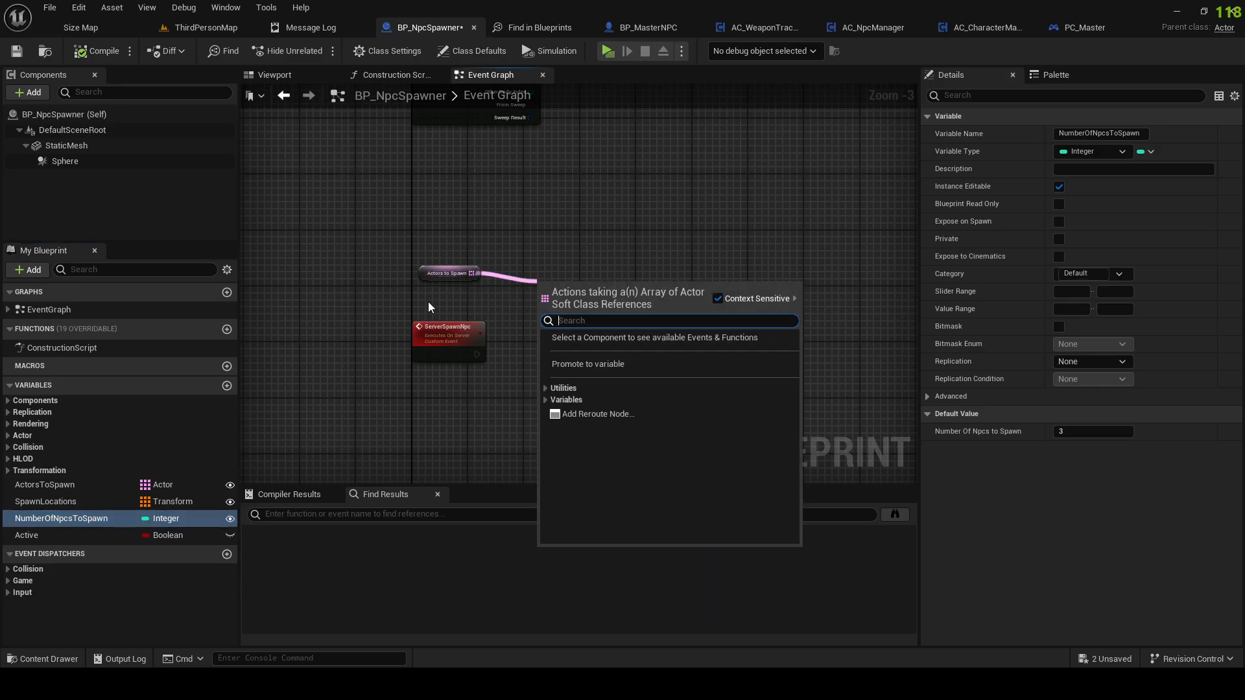
click(428, 302)
drag(446, 280, 527, 288)
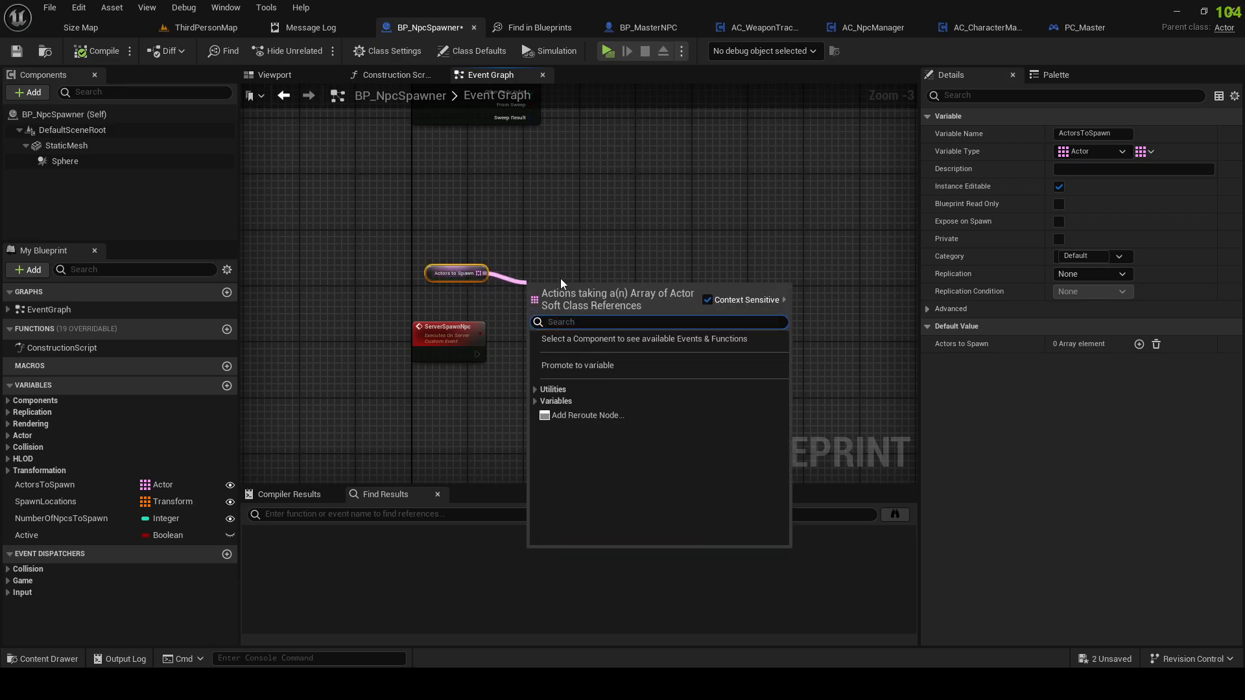
text(ge)
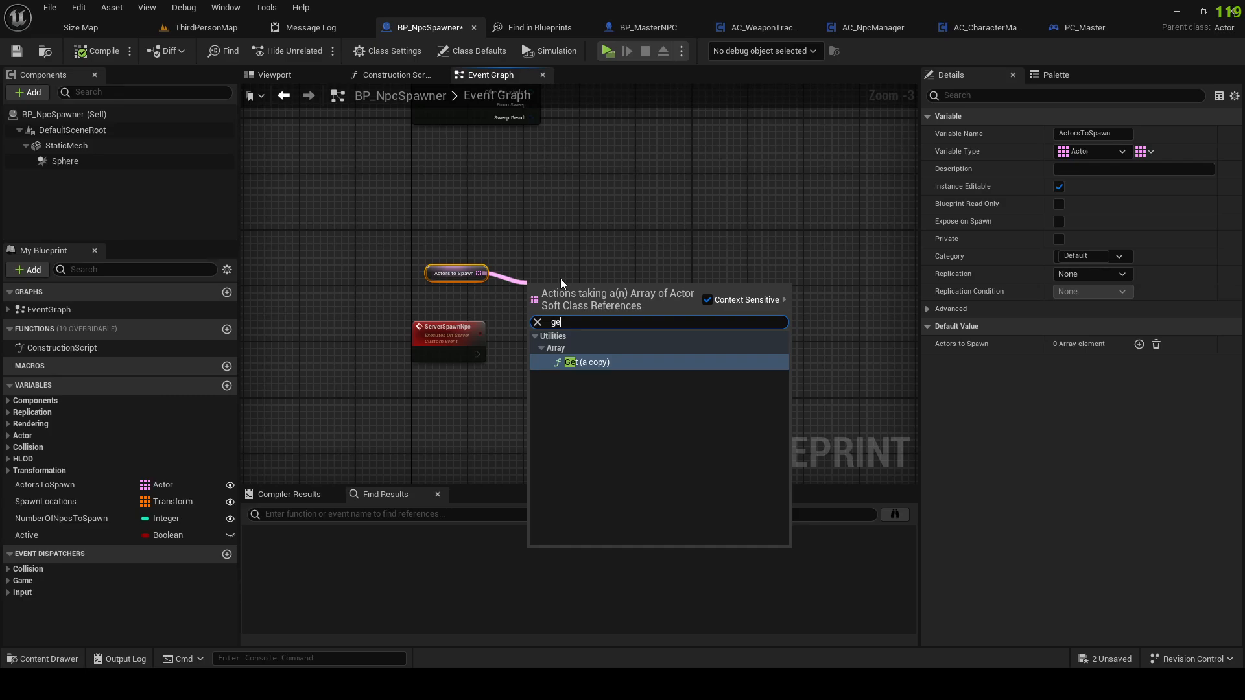
key(BackSpace)
key(BackSpace)
text(random)
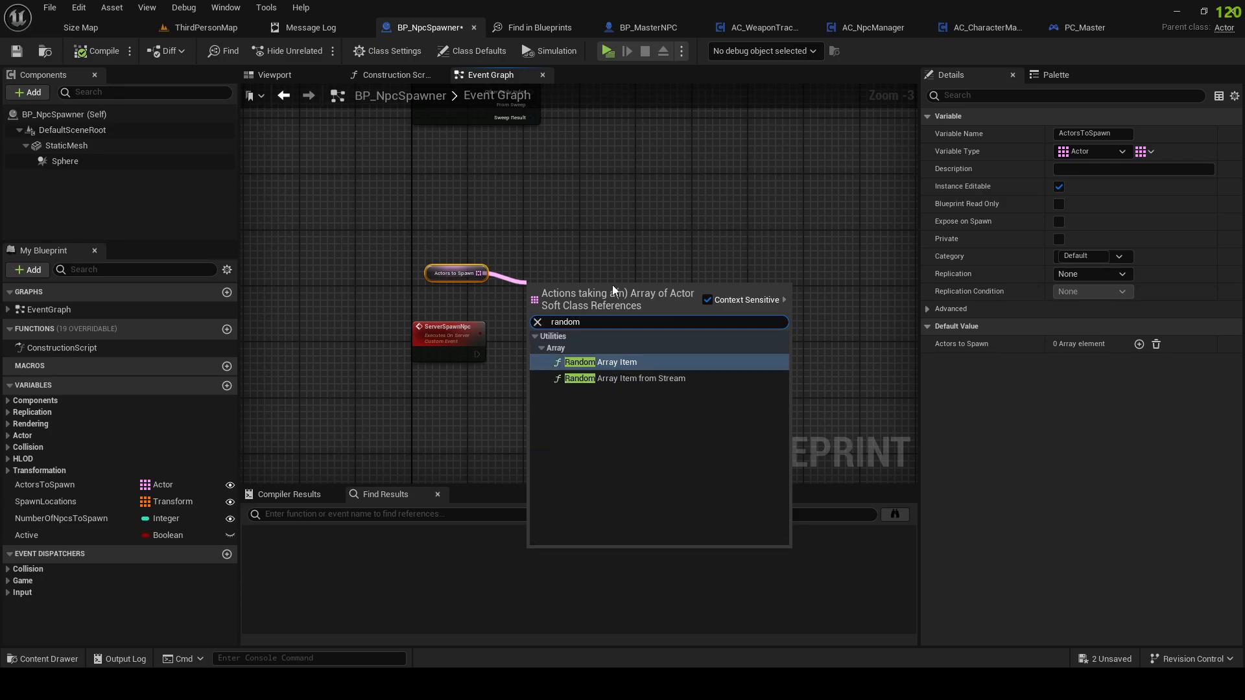
click(616, 359)
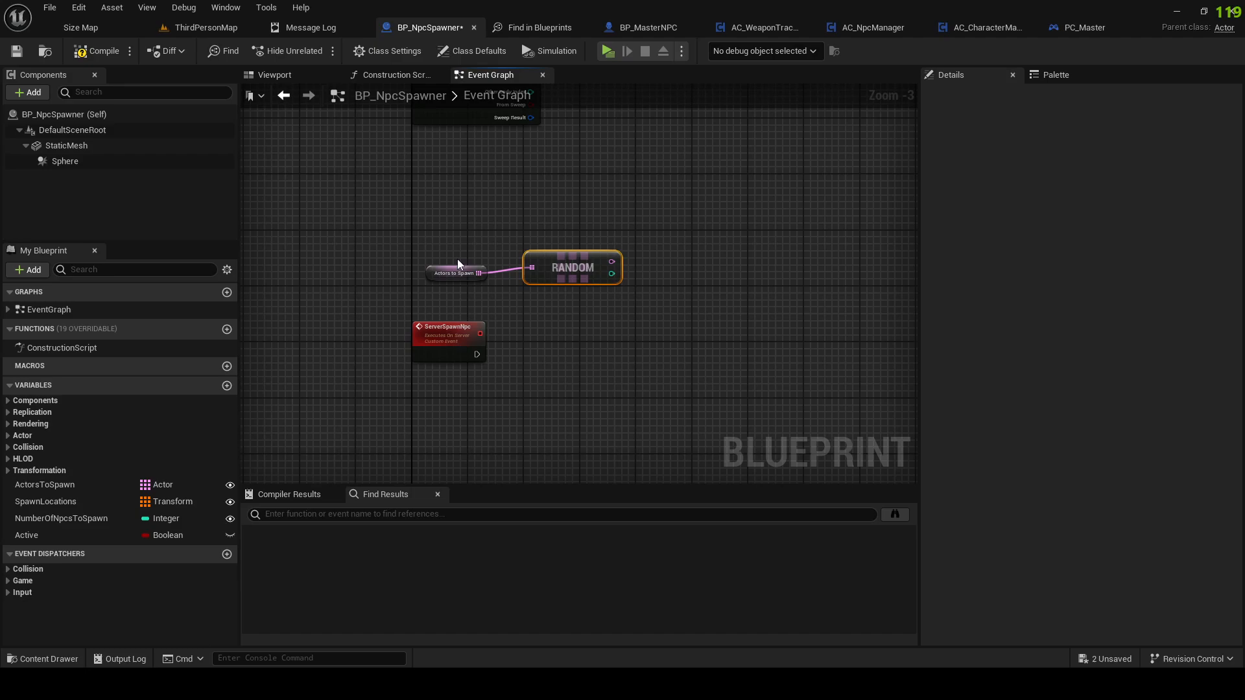
drag(444, 275, 593, 332)
key(q)
click(593, 332)
Step: Add an Async Load Class Asset node for the random actor class and run it from the ServerSpawnNpc event
drag(606, 262, 670, 317)
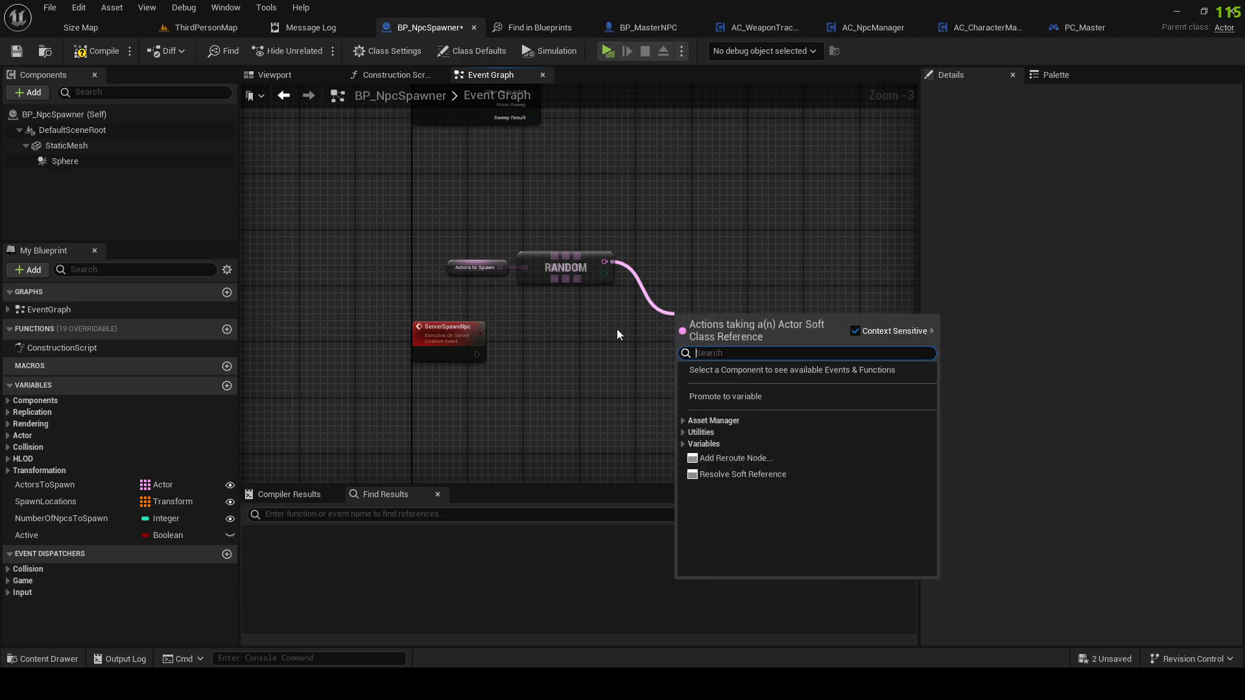
text(asyn)
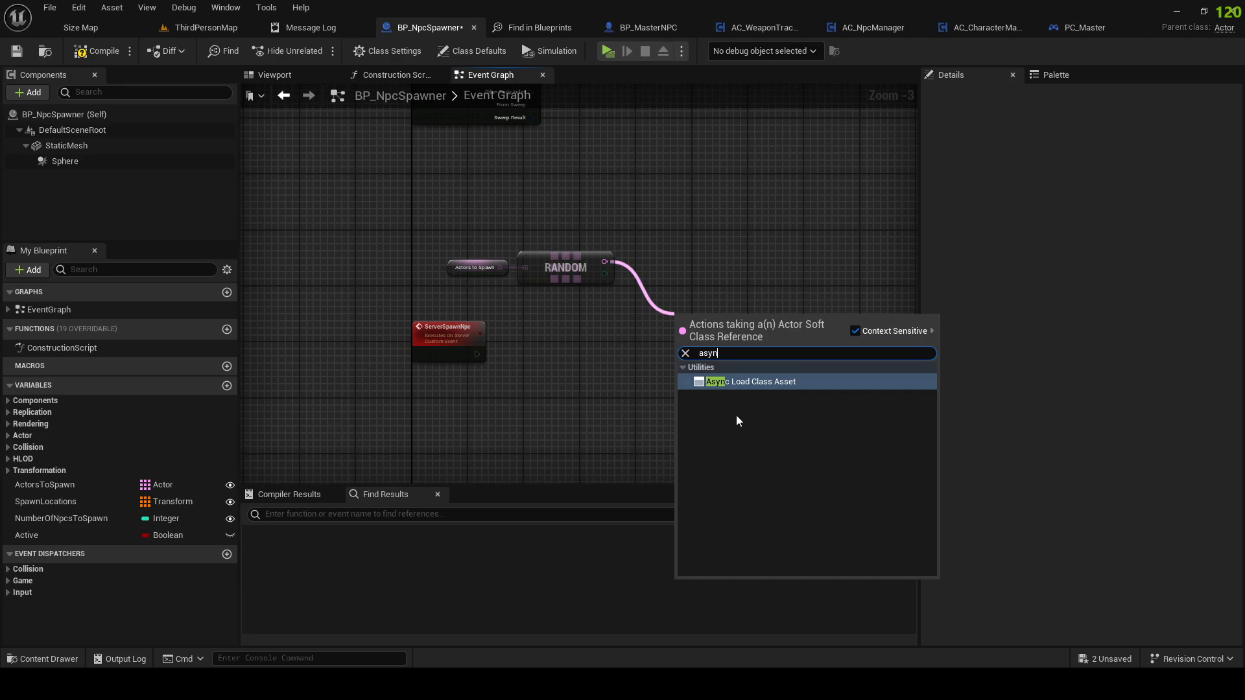
key(Return)
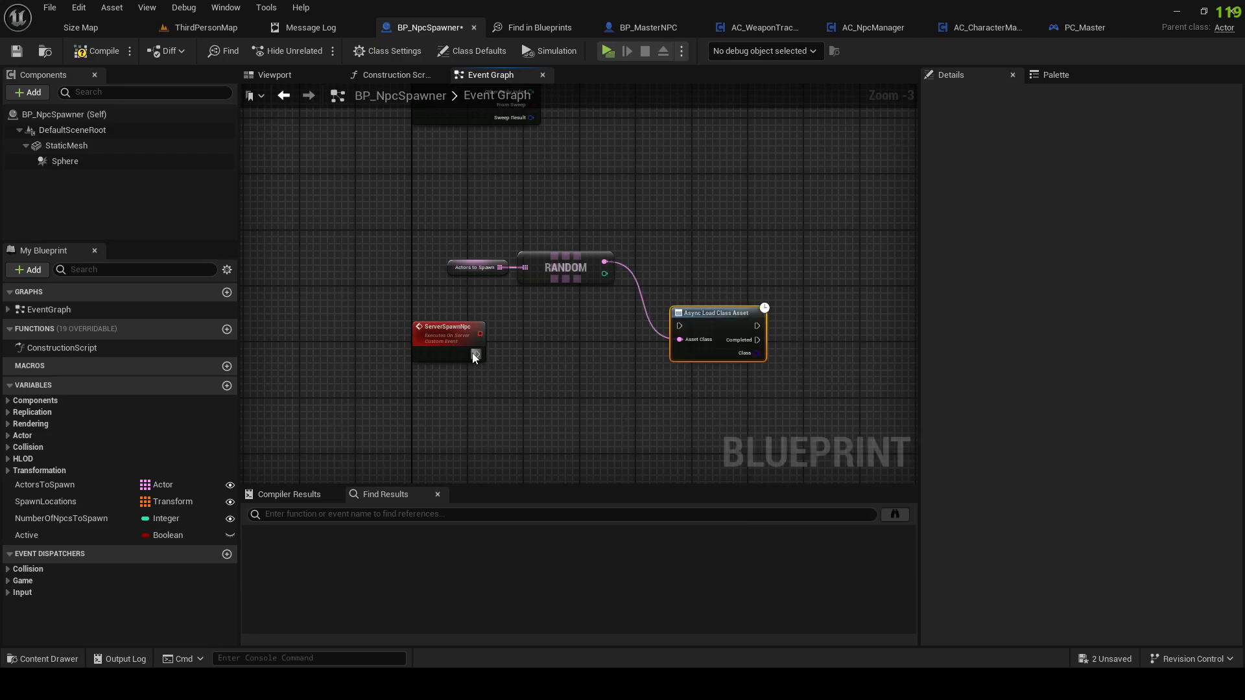
drag(474, 357, 713, 356)
drag(438, 237, 536, 286)
right_drag(766, 273, 632, 258)
click(634, 262)
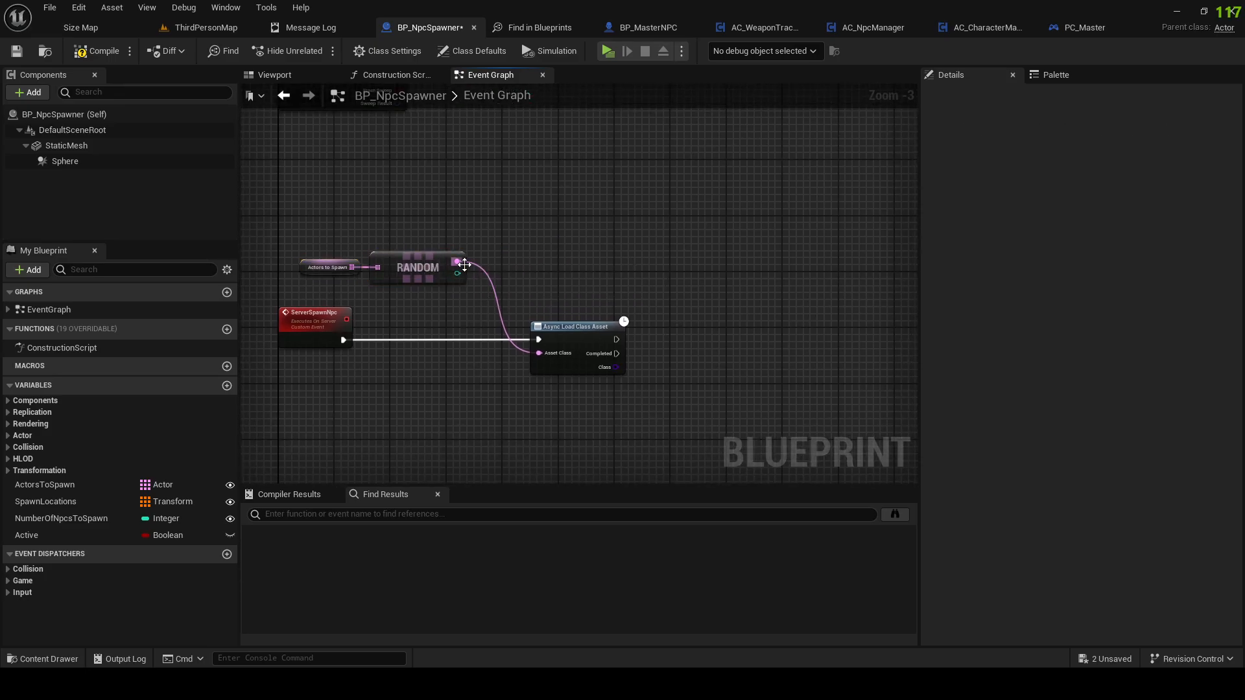
Step: Cast the async-loaded class to Character Class, executed from the Completed output
drag(615, 367, 675, 358)
text(c)
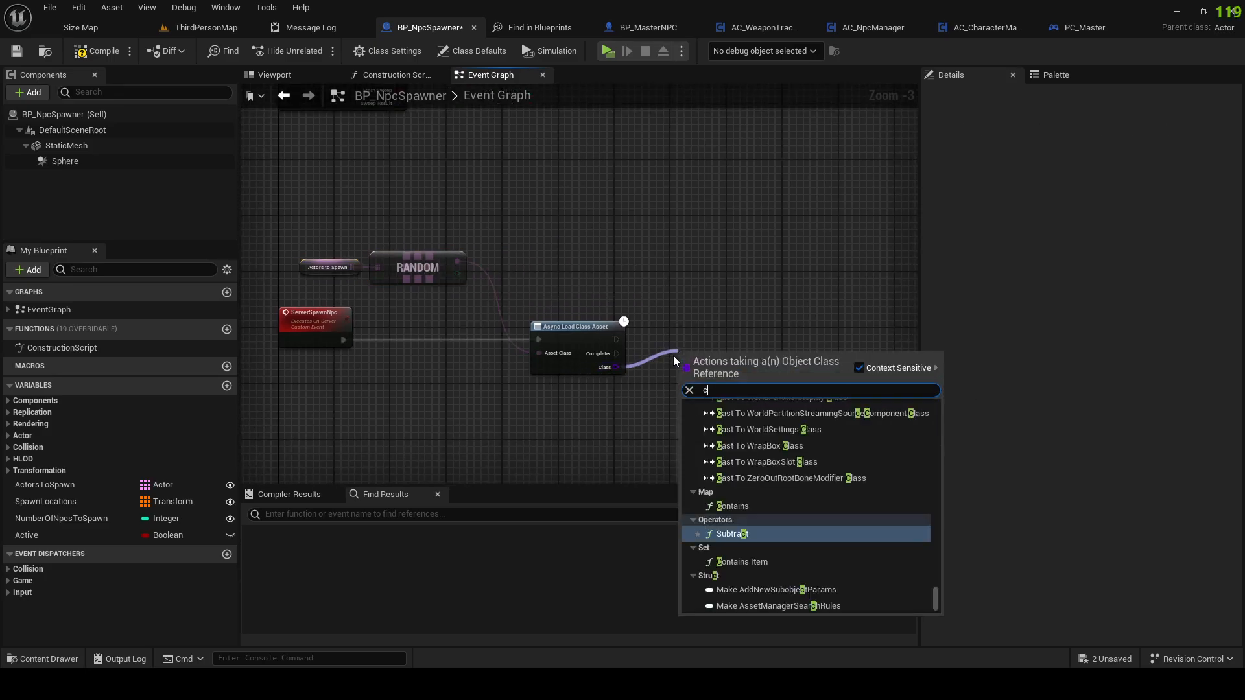
text(ast to character)
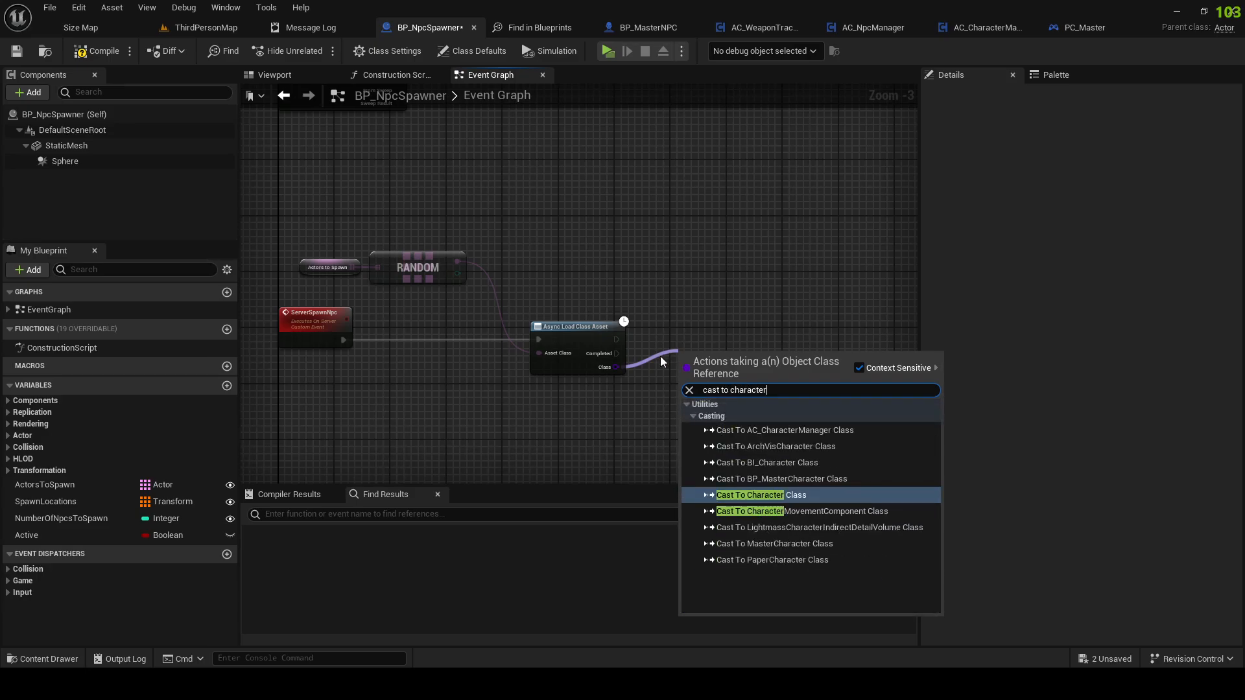
click(777, 495)
scroll(713, 362, up, 1)
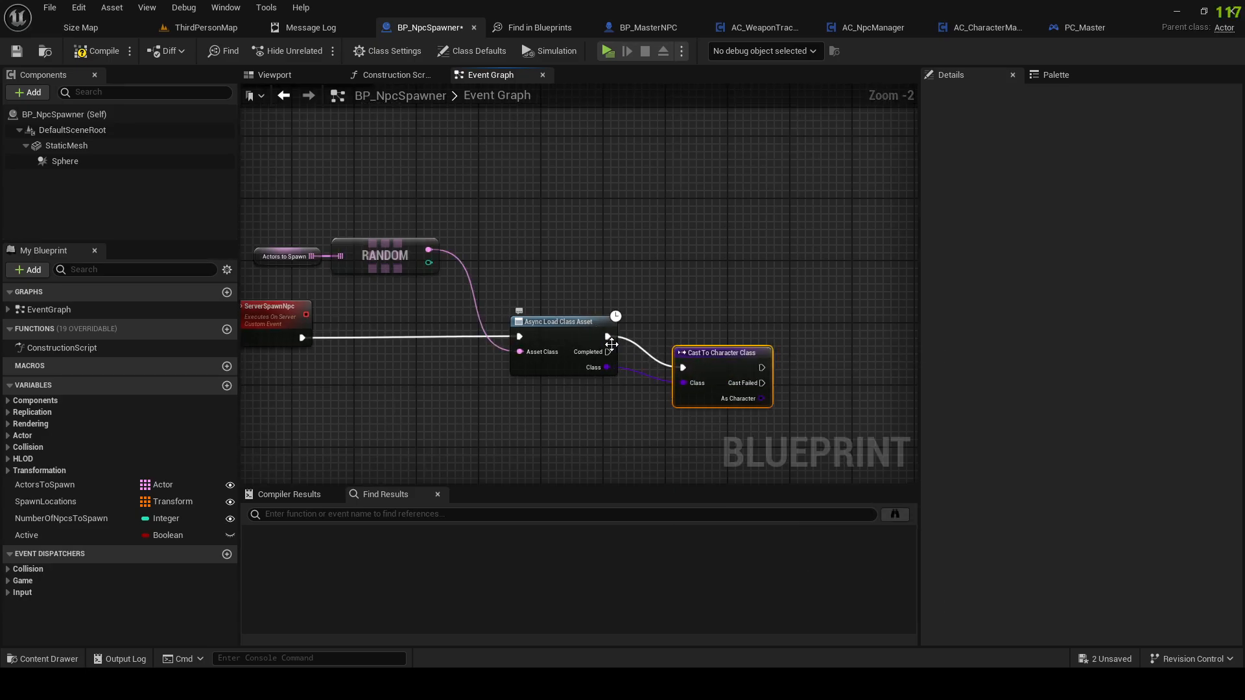
drag(607, 351, 690, 346)
click(663, 318)
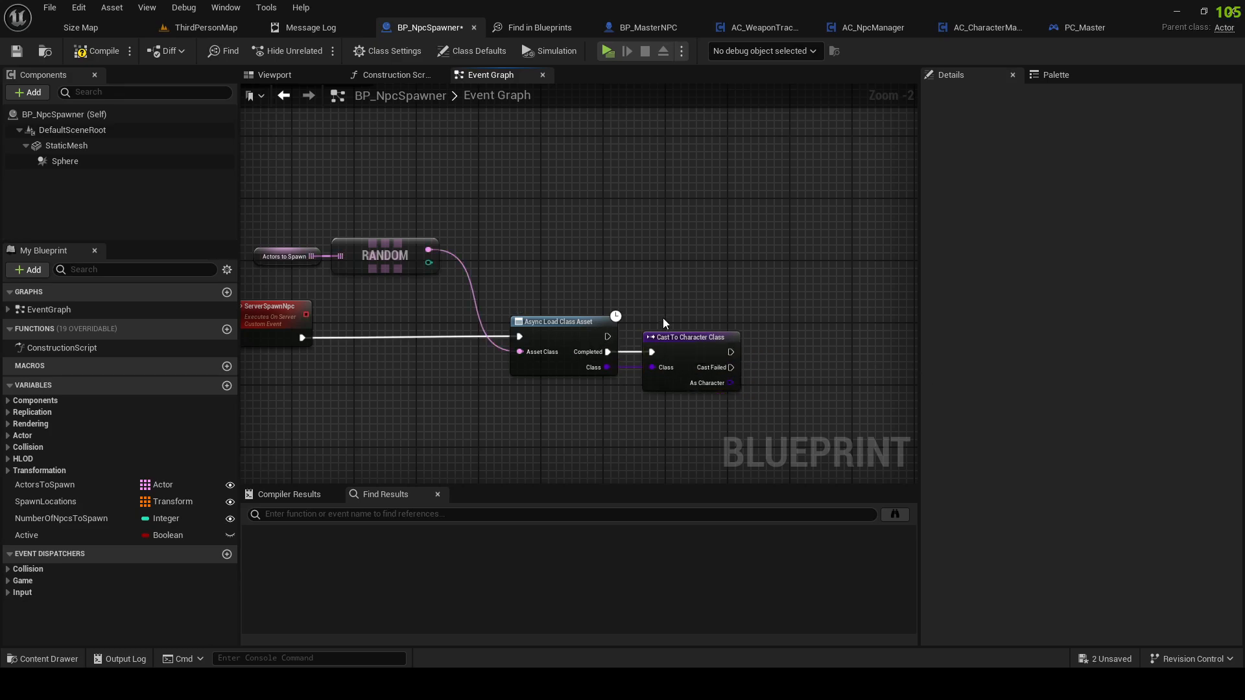
Step: Shift the Actors to Spawn and Random nodes slightly closer to the async load node and compile the blueprint
drag(286, 196, 400, 261)
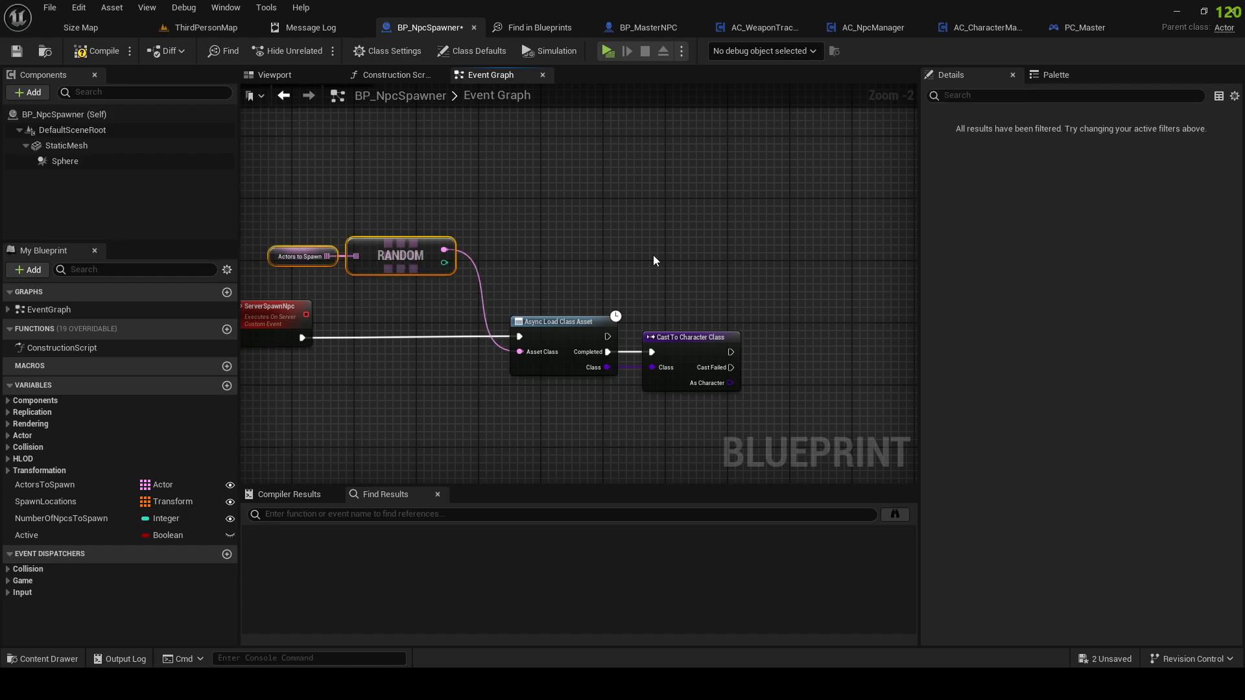
click(672, 252)
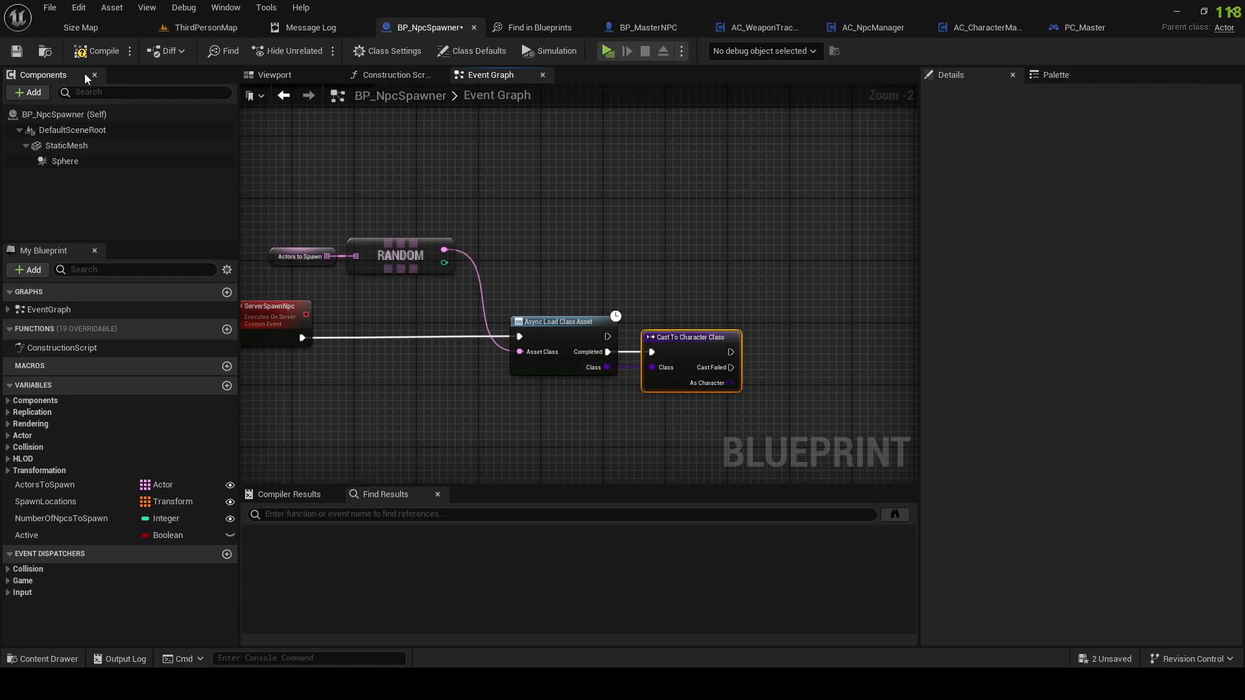
click(102, 56)
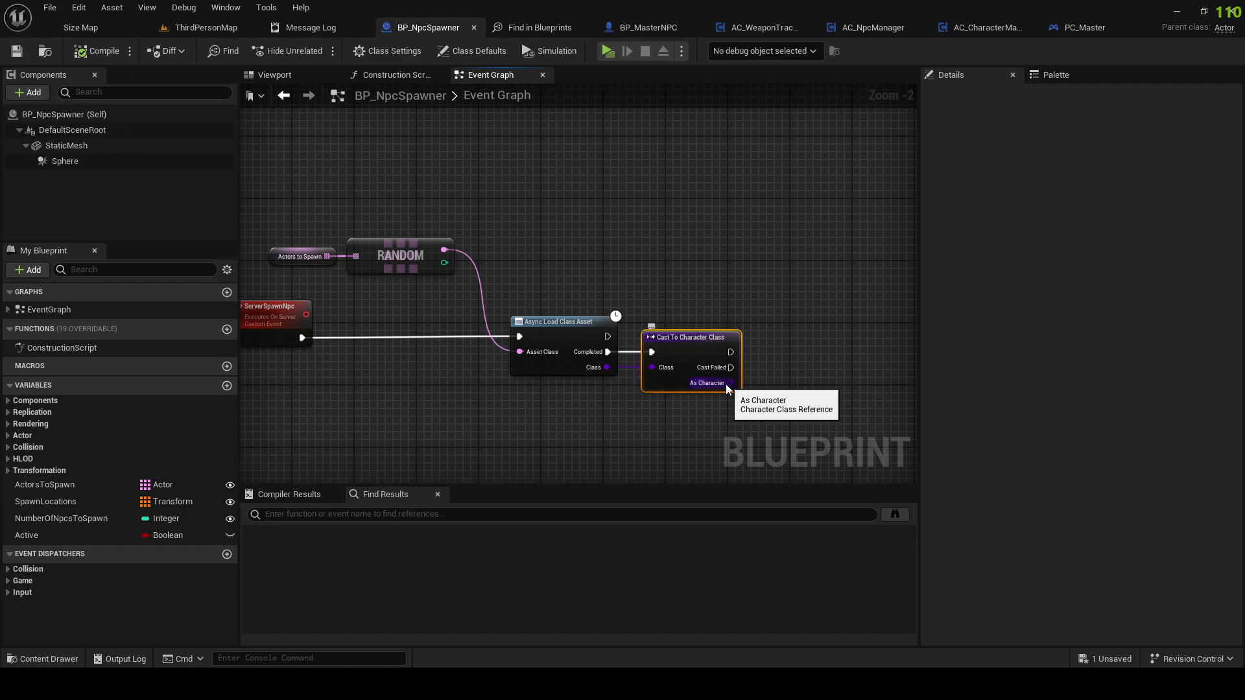
Step: Delete the Cast To Character Class node
click(286, 256)
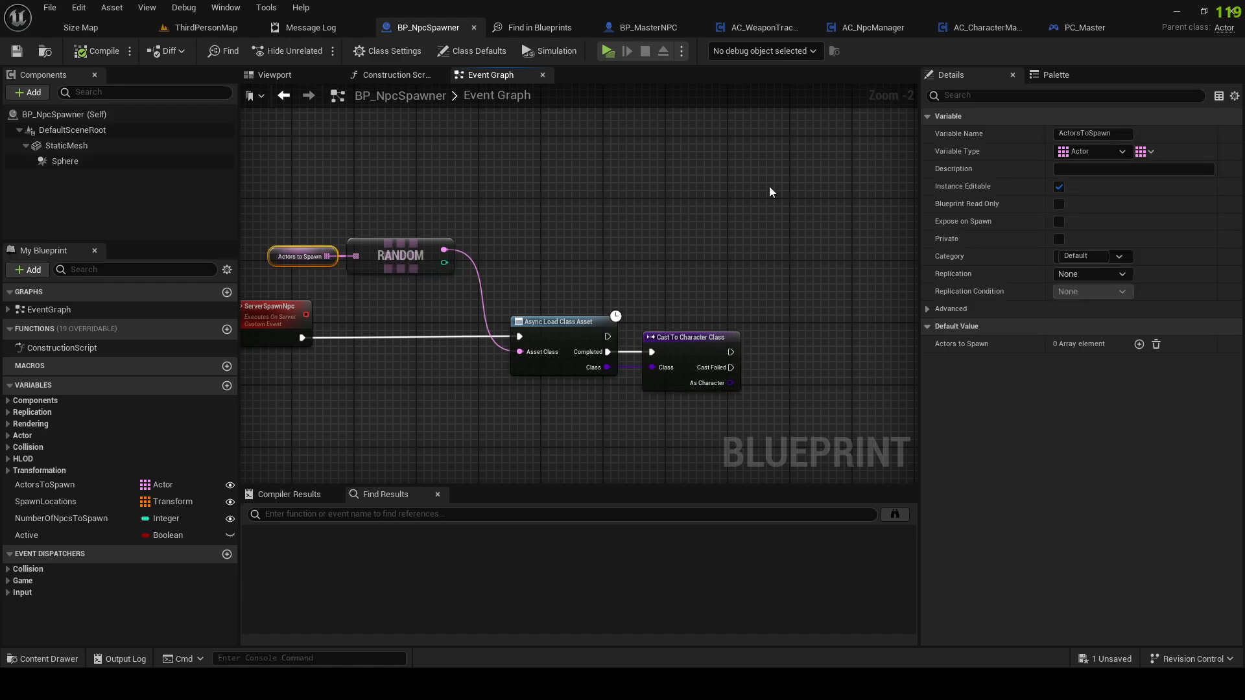
click(690, 337)
key(Delete)
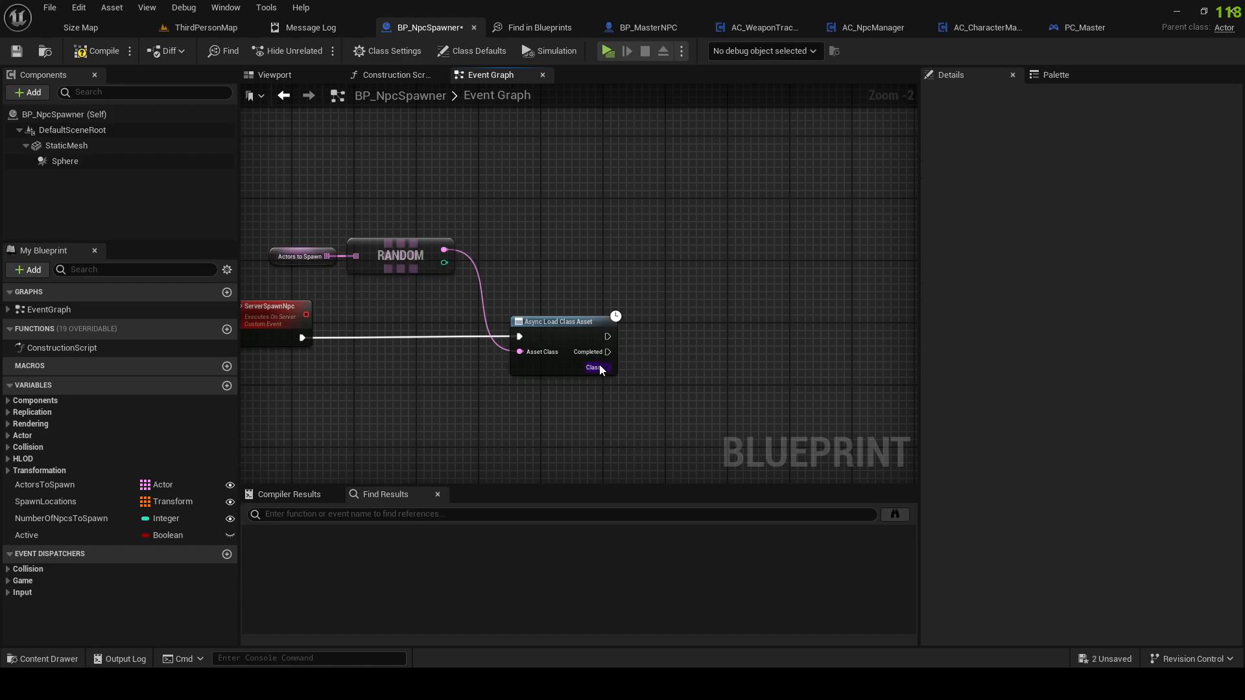
Step: Cast the async-loaded class to Actor Class, executed from the Completed output, and save all assets
drag(607, 367, 656, 379)
text(cast to actor)
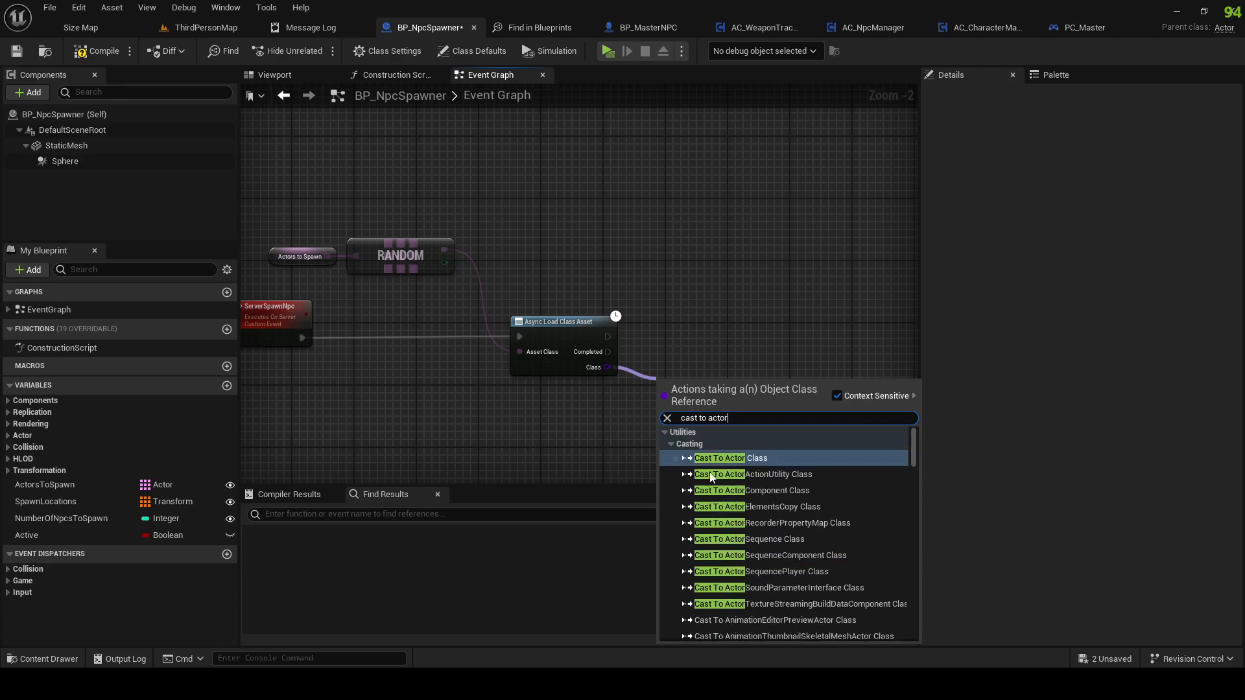
key(Return)
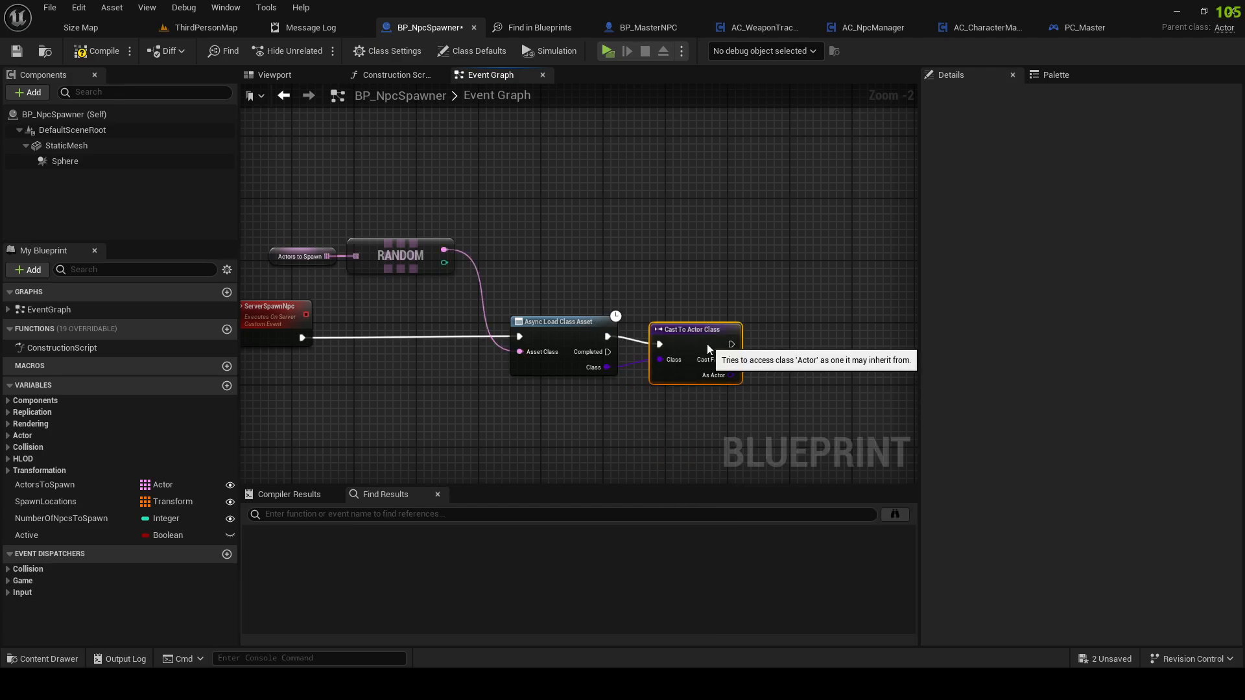
drag(610, 353, 659, 344)
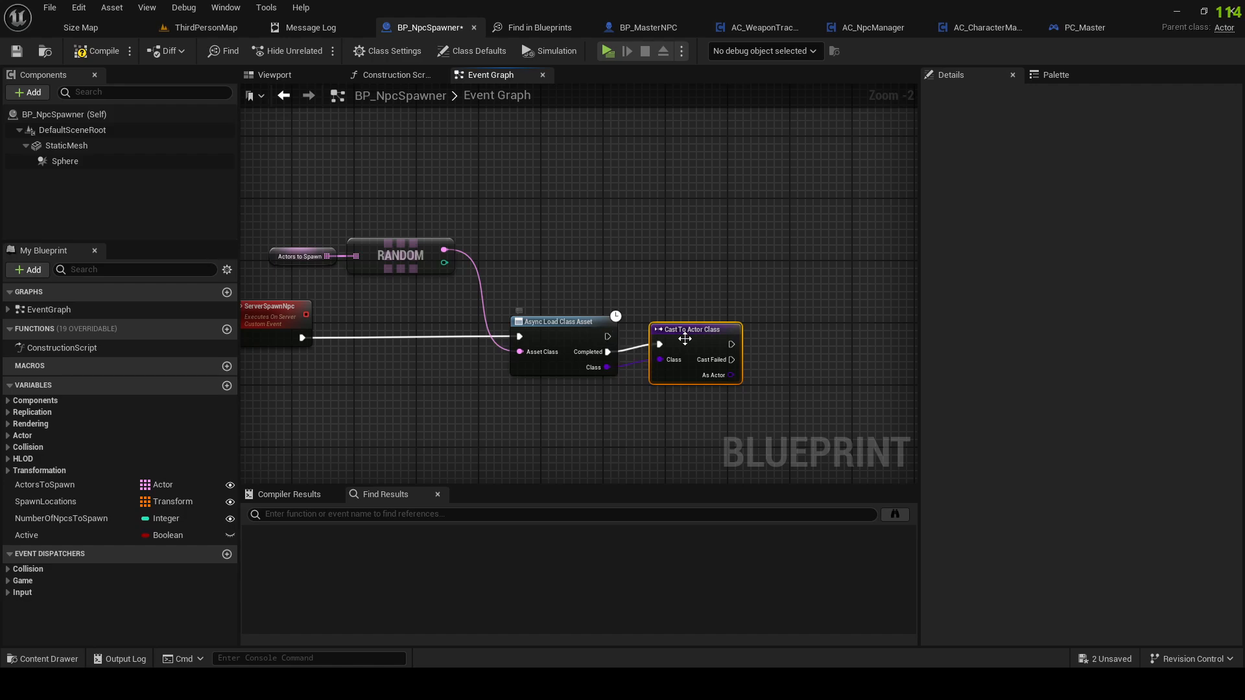
right_drag(573, 185, 524, 159)
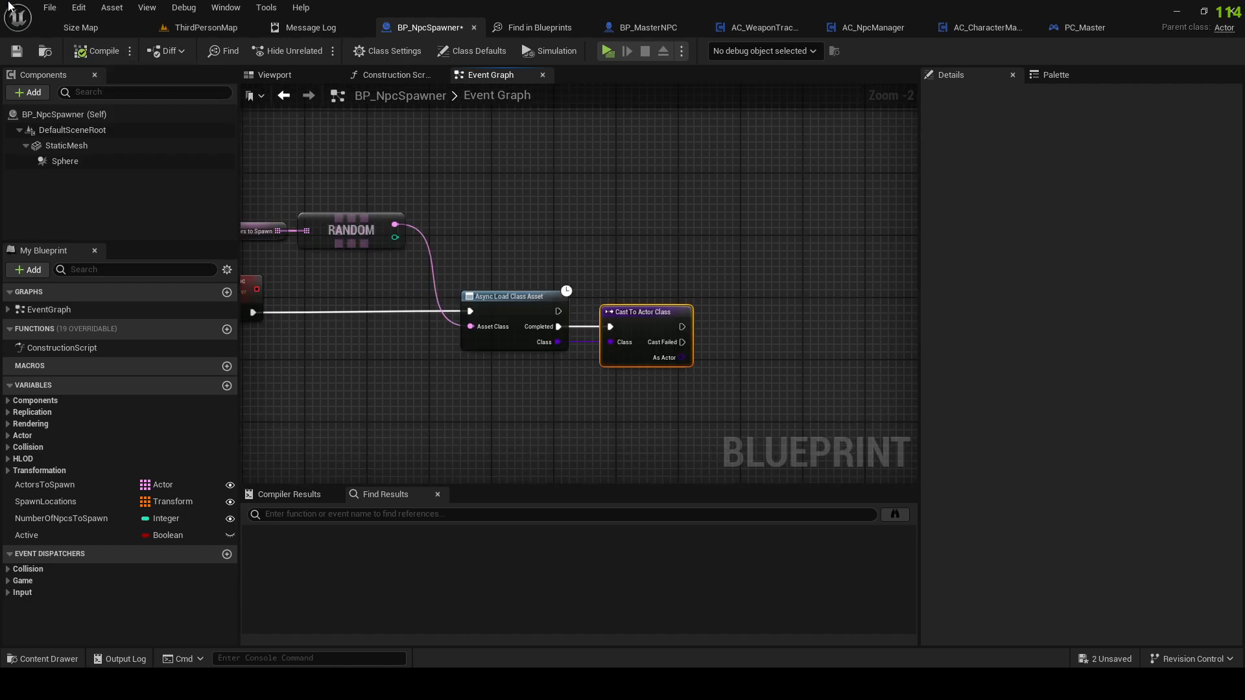
click(49, 7)
click(78, 86)
Step: Add a Spawn Actor from Class node after the cast, feed its Class from As Actor, and compile the blueprint
right_drag(748, 358, 637, 333)
drag(634, 328, 703, 339)
text(spa)
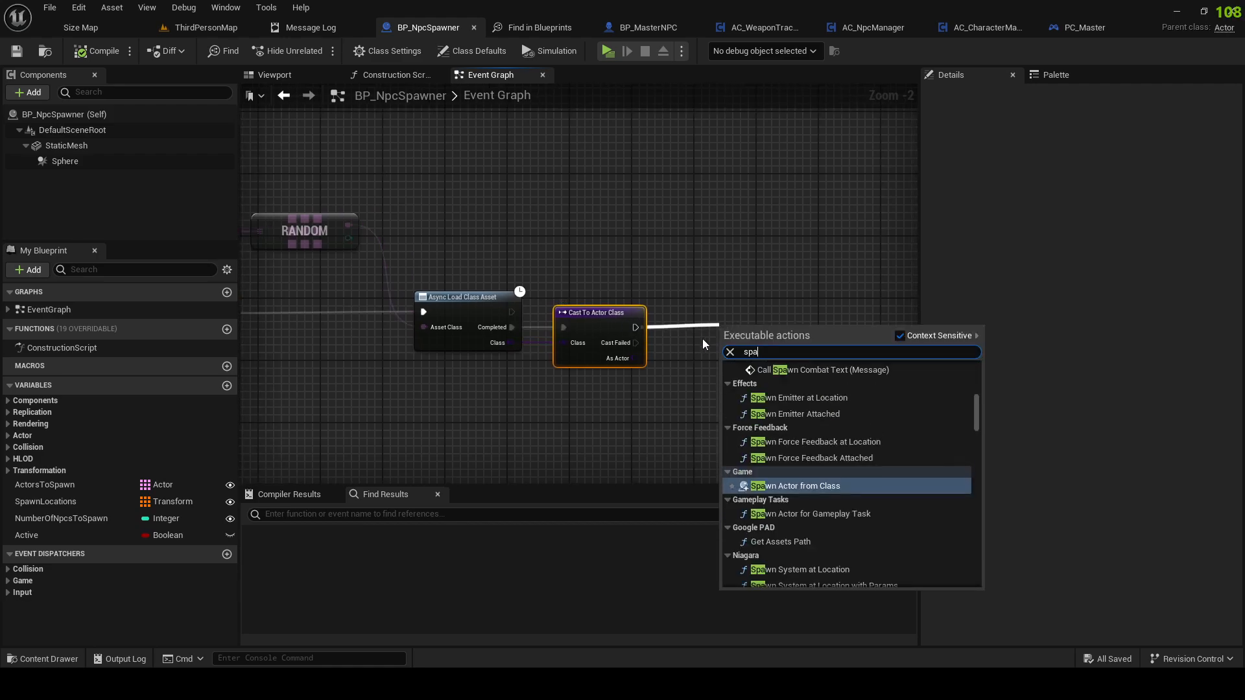
text(wn actor from)
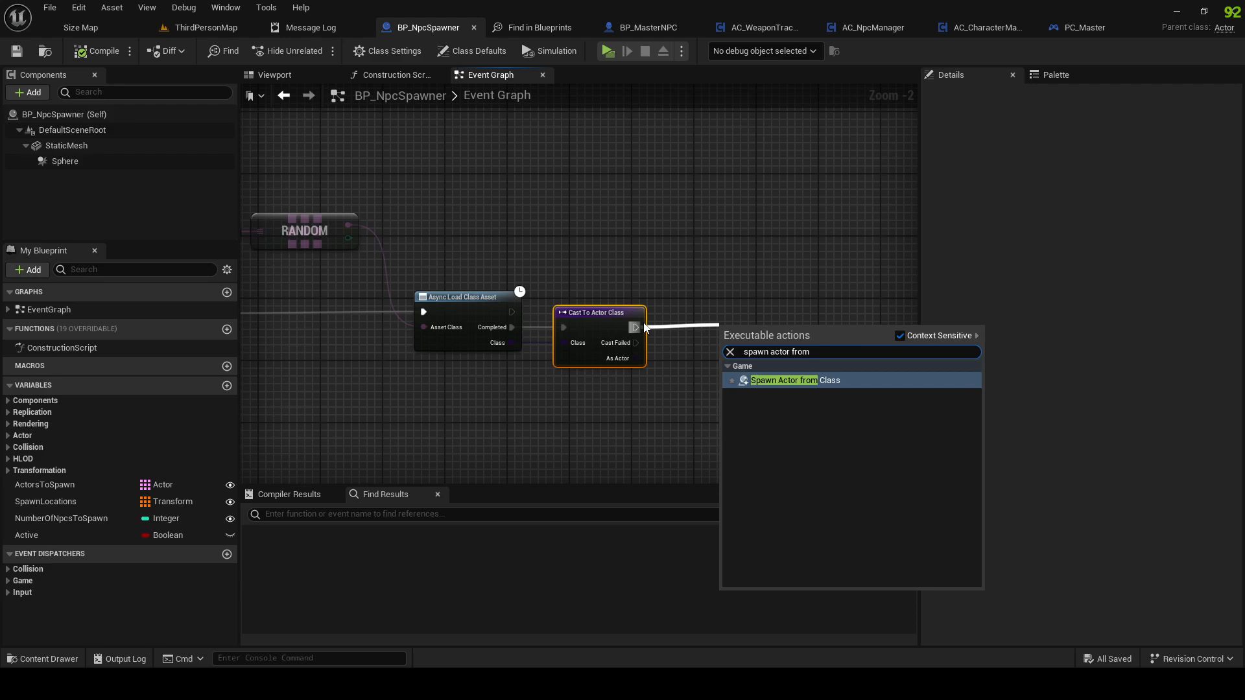
key(Return)
drag(712, 356, 637, 358)
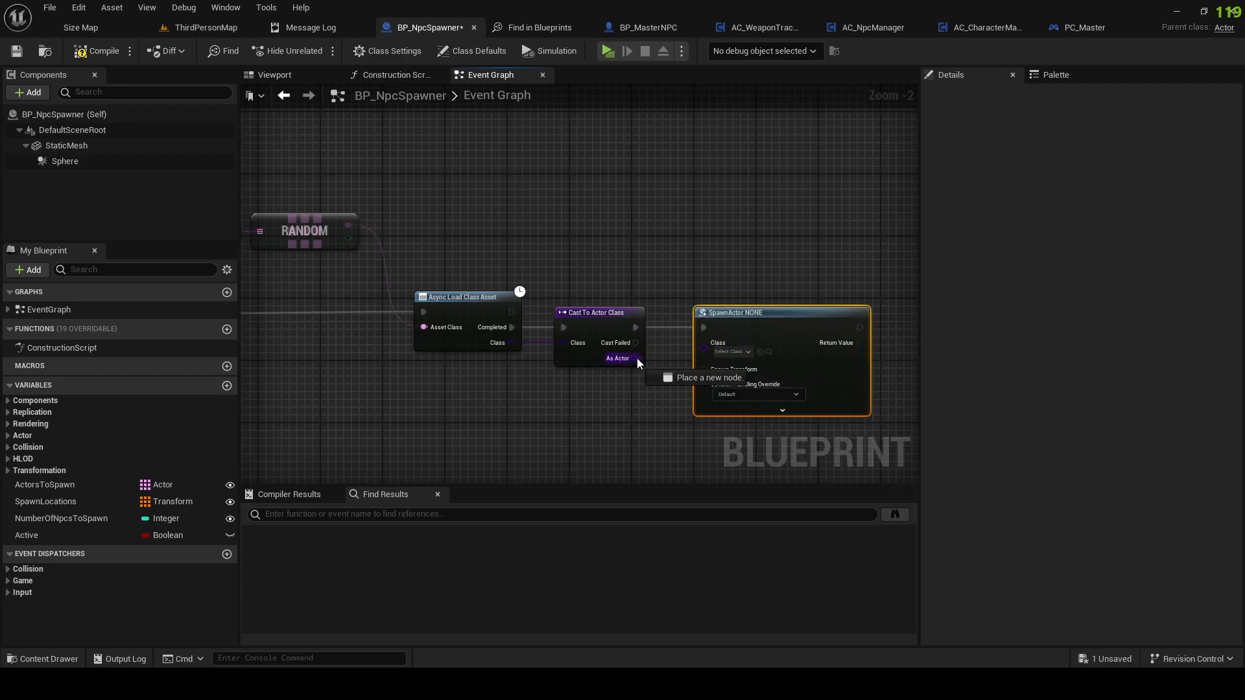
right_drag(569, 417, 525, 373)
scroll(525, 373, down, 1)
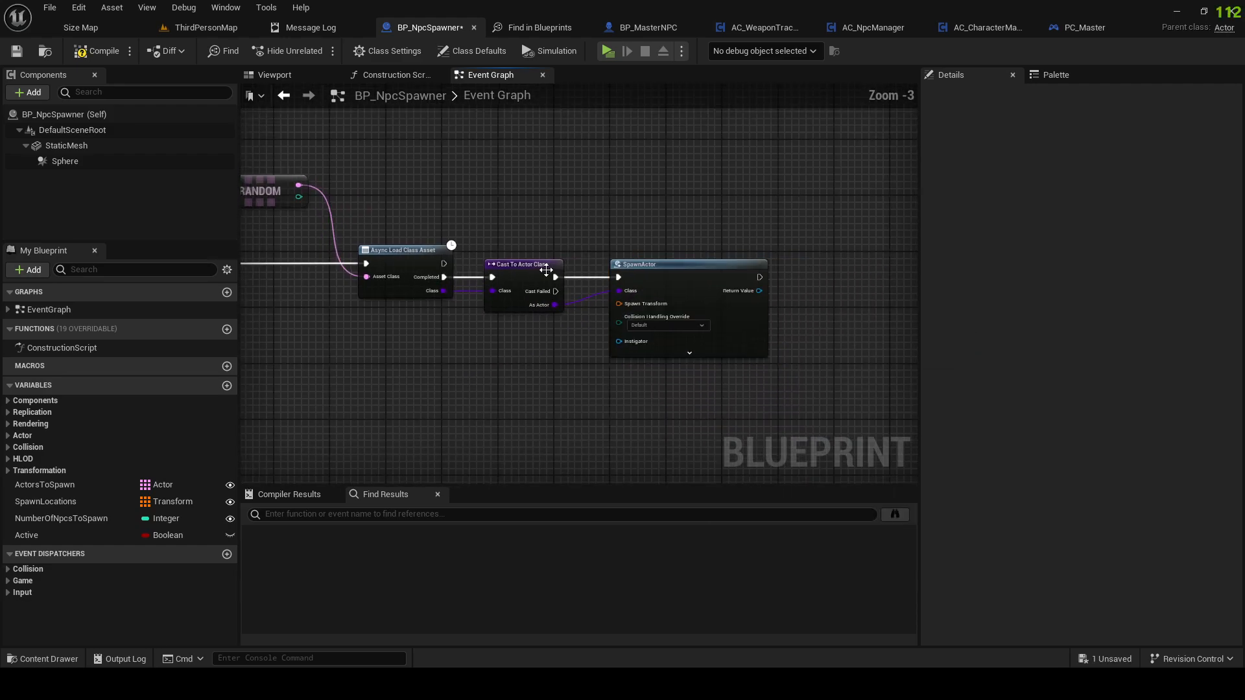
click(532, 285)
click(77, 46)
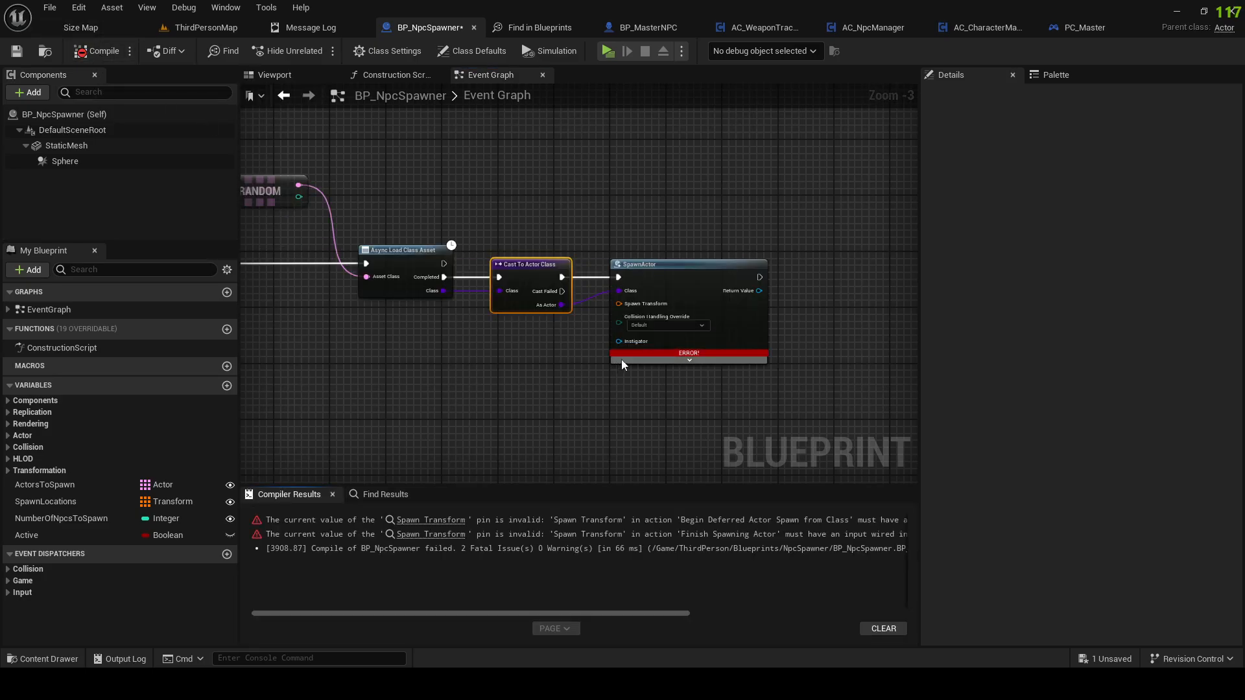
Step: Place a SpawnLocations getter below the cast and add a Random Array Item node from it
drag(38, 502, 461, 351)
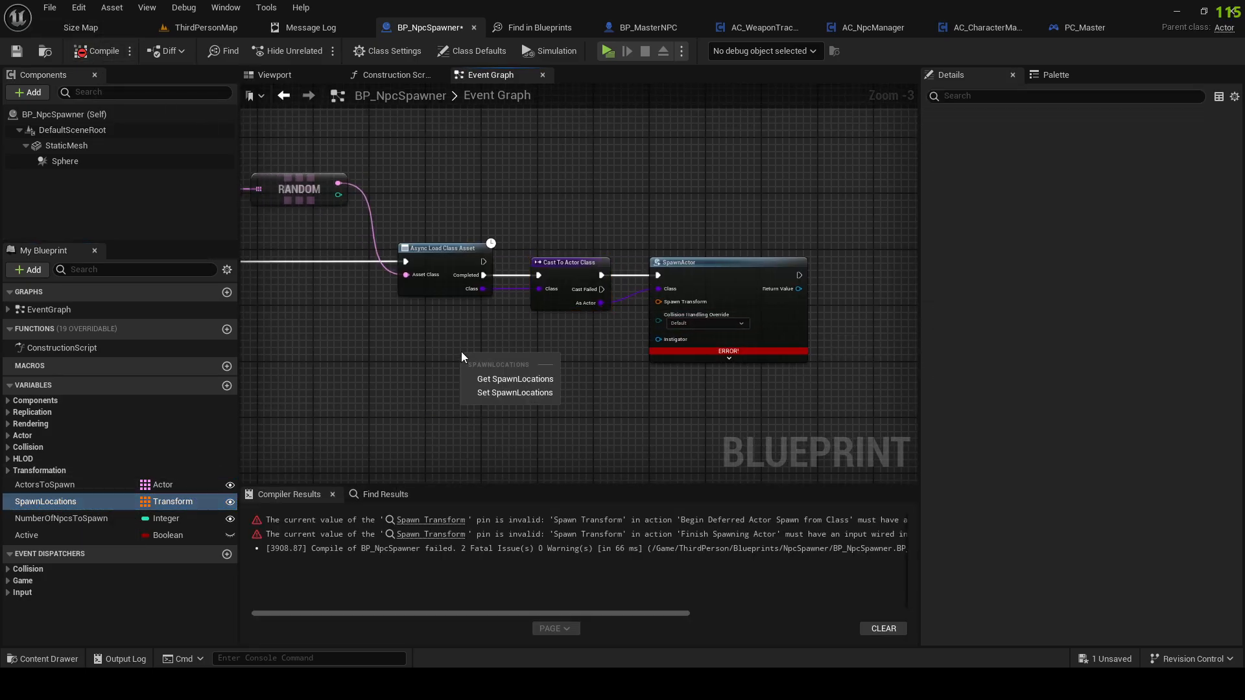
click(478, 370)
right_drag(478, 378, 589, 374)
drag(631, 373, 648, 370)
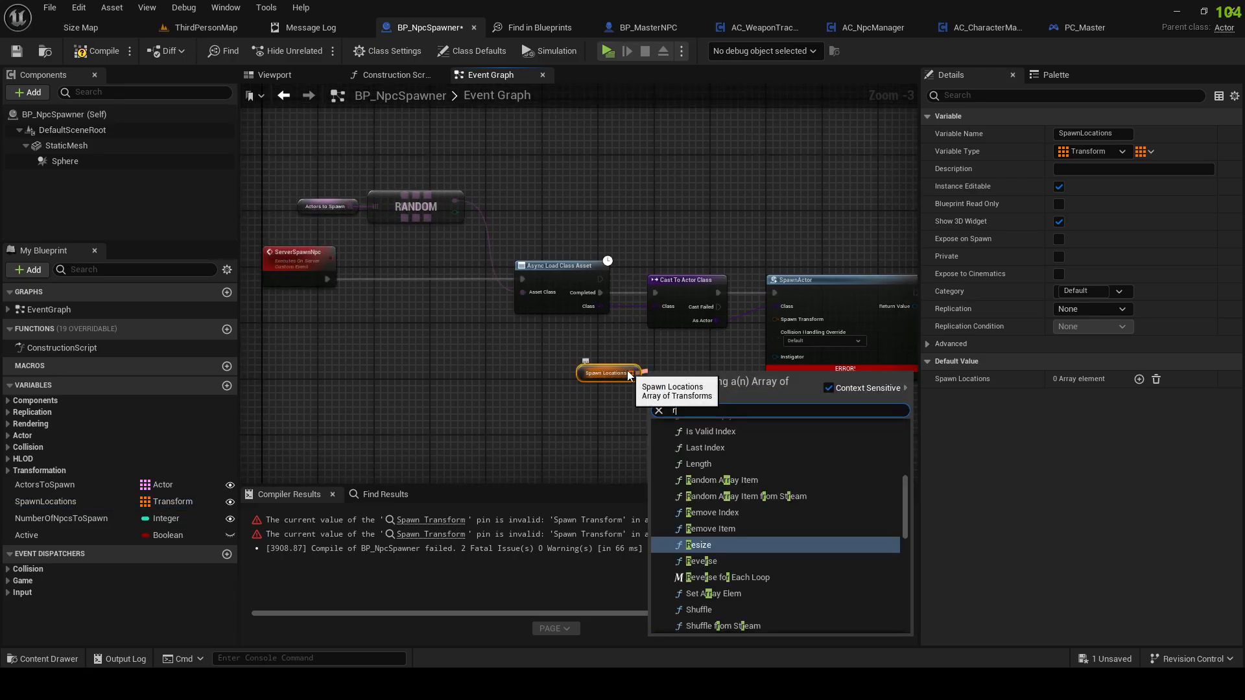
text(random)
click(728, 451)
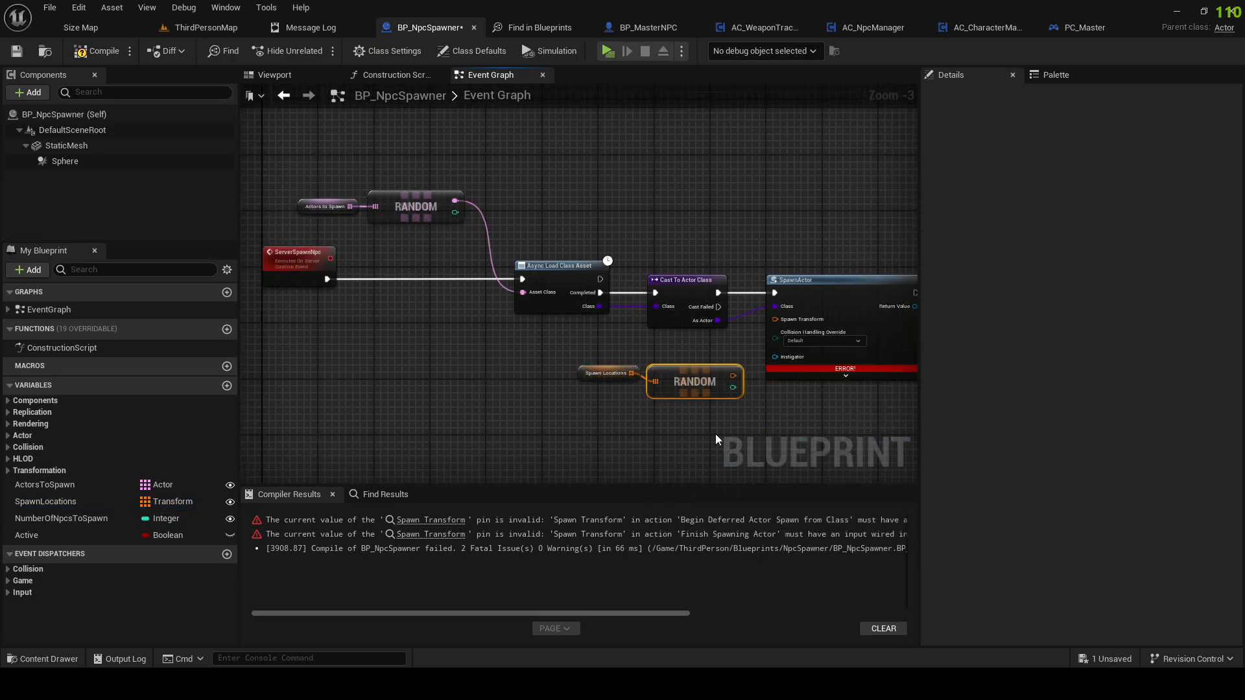
Step: Align the Spawn Locations getter with its Random node and connect the random item to SpawnActor's Spawn Transform
scroll(696, 353, up, 1)
click(612, 367)
shift+click(693, 384)
key(q)
drag(693, 382, 785, 318)
Step: Set SpawnActor's Collision Handling Override to Try To Adjust Location, But Always Spawn and compile the blueprint
click(843, 342)
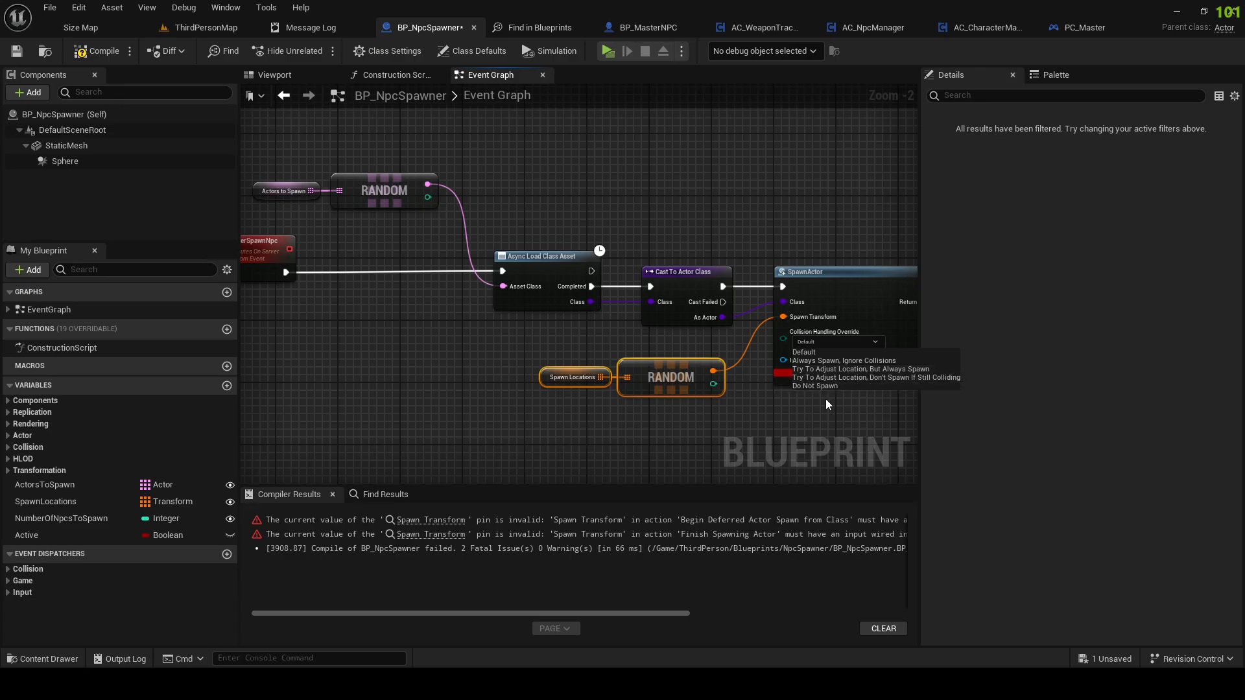
click(835, 370)
right_drag(827, 382, 526, 393)
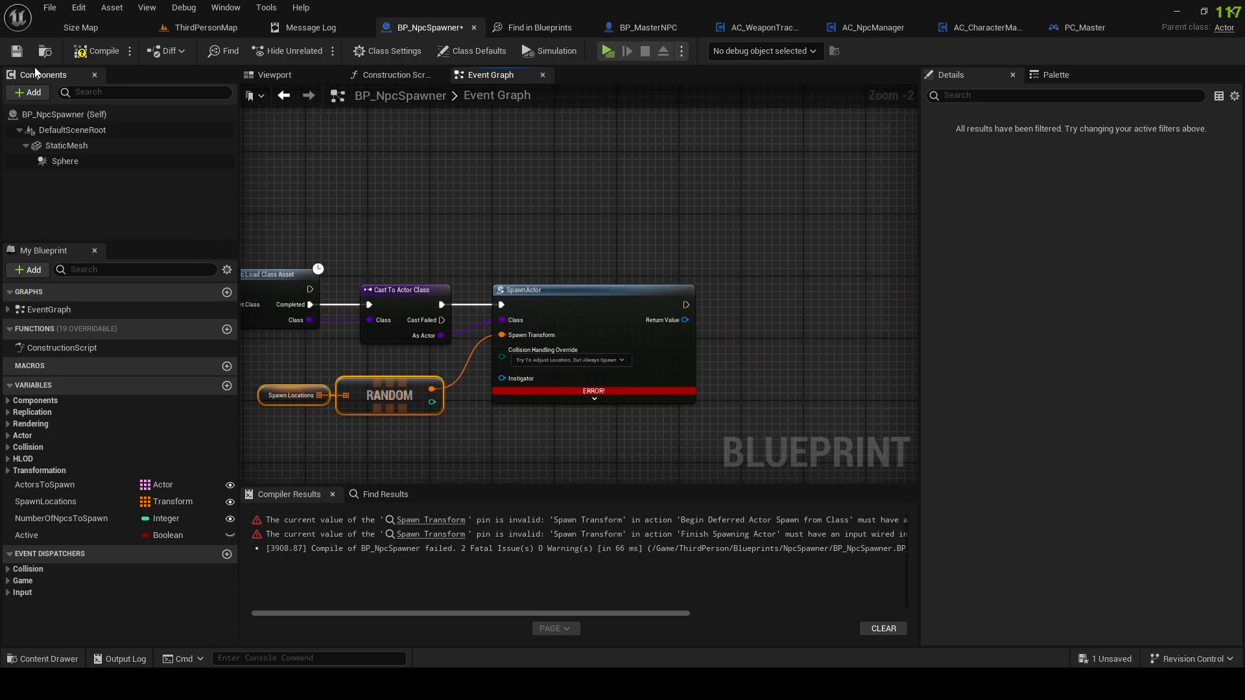
click(96, 50)
scroll(518, 188, down, 2)
right_drag(584, 242, 692, 283)
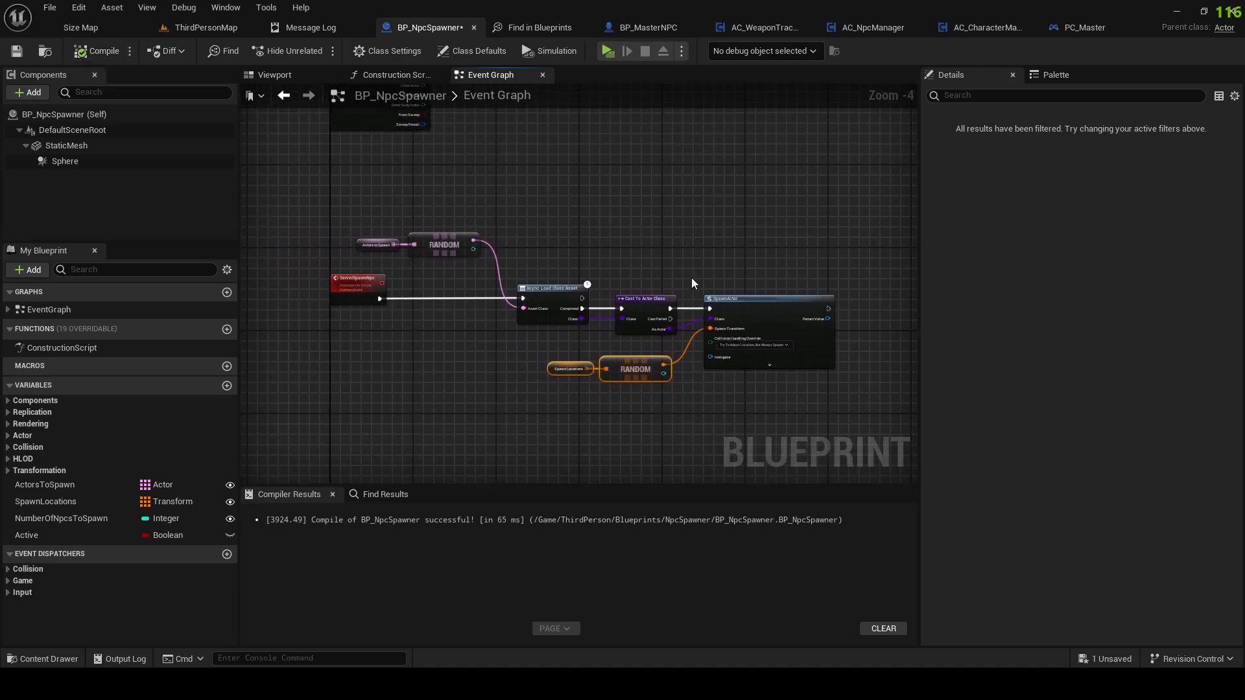
scroll(809, 295, up, 5)
drag(623, 316, 658, 321)
text(s)
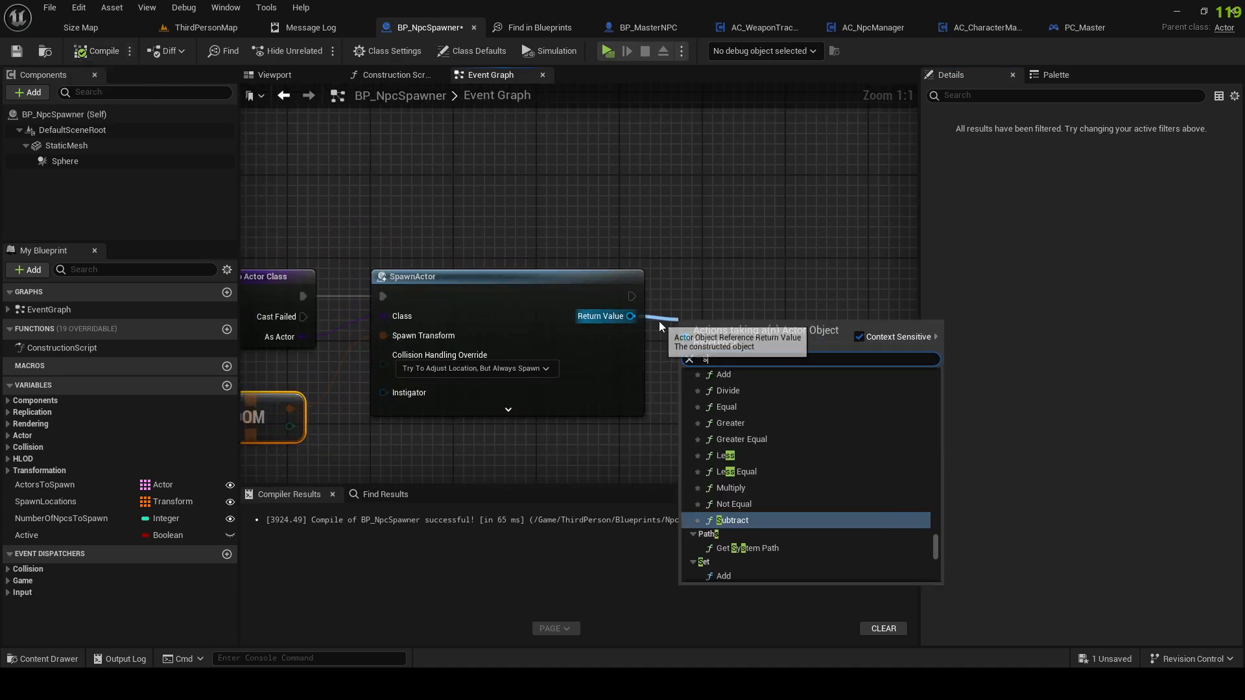
text(pawndef)
click(743, 278)
scroll(716, 280, down, 4)
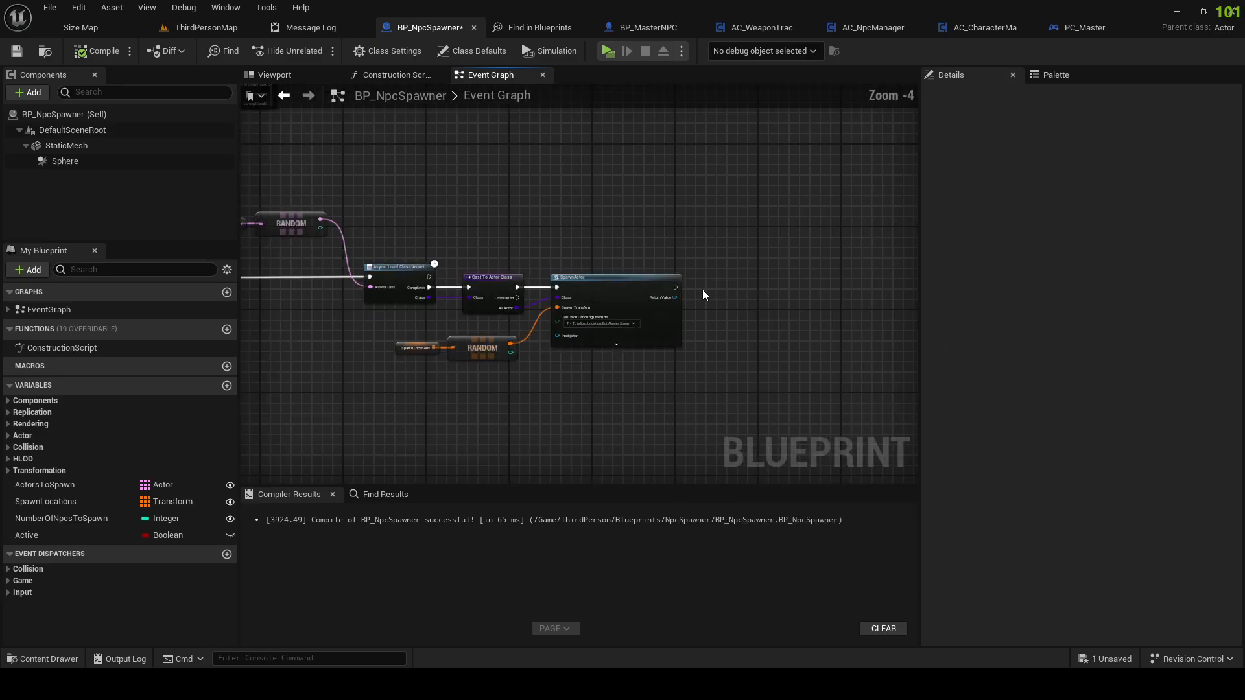
right_drag(702, 289, 732, 323)
Step: Locate the class of the NPC placed in ThirdPersonMap and open its BP_MasterNPC blueprint with the details filter cleared
click(206, 27)
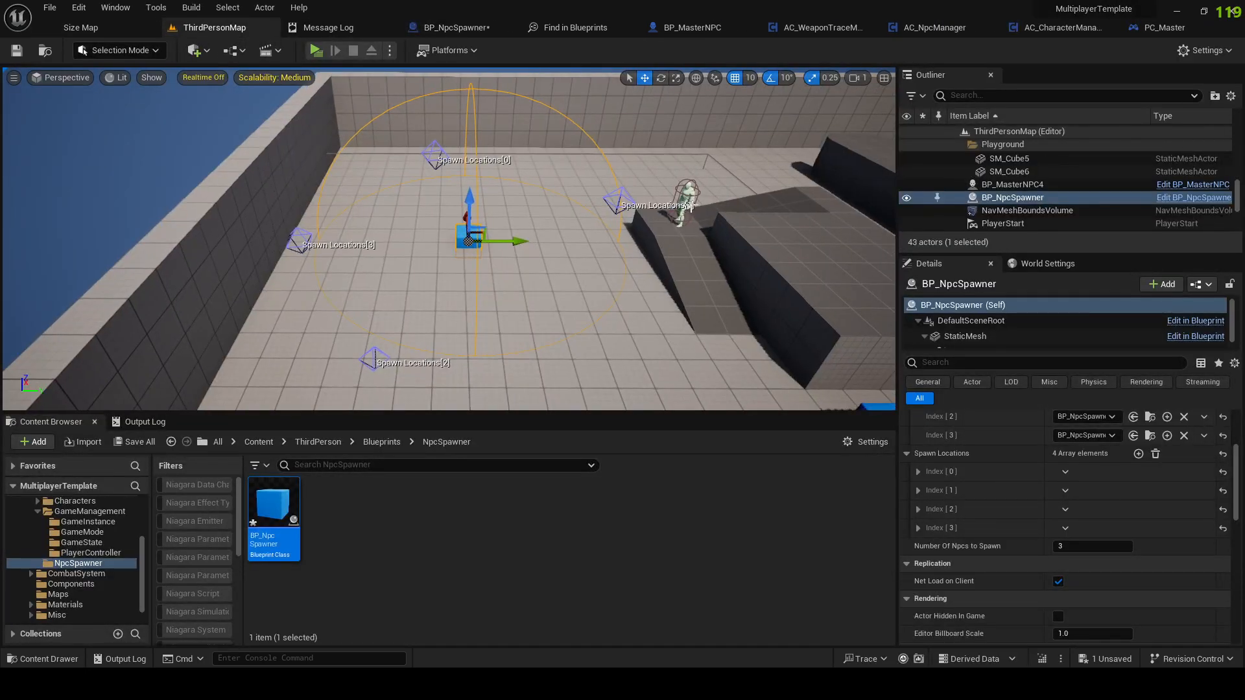
right_click(686, 197)
click(720, 227)
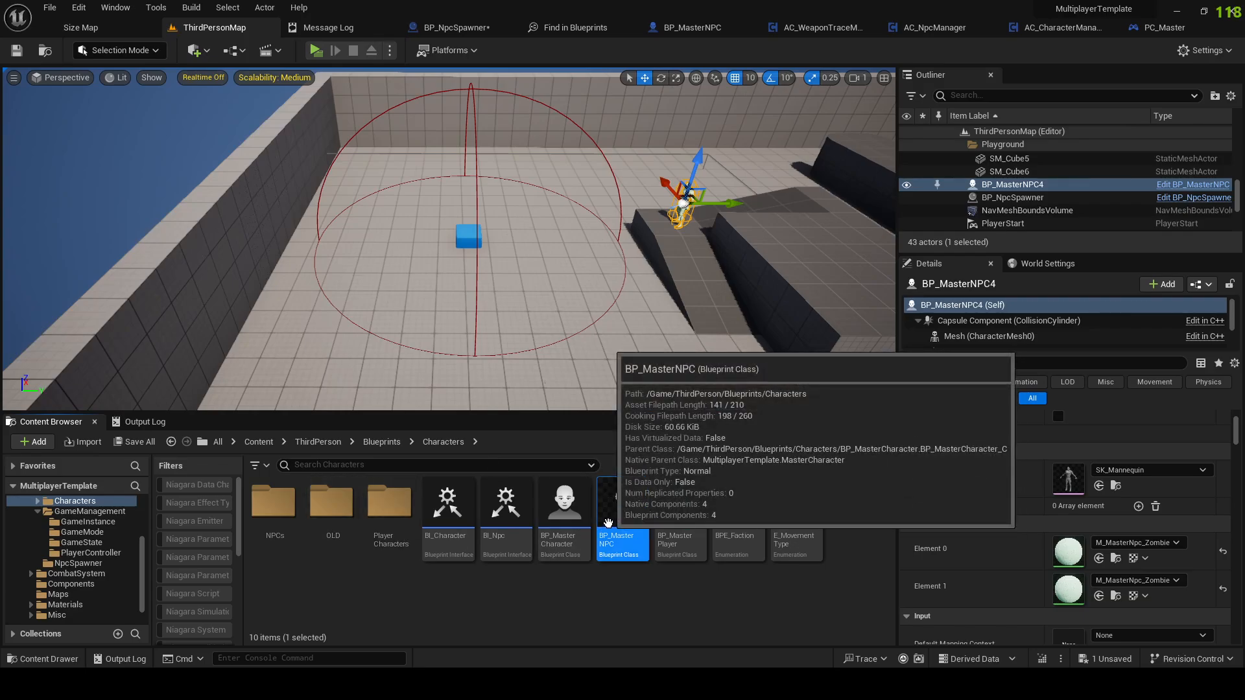
double_click(616, 528)
key(BackSpace)
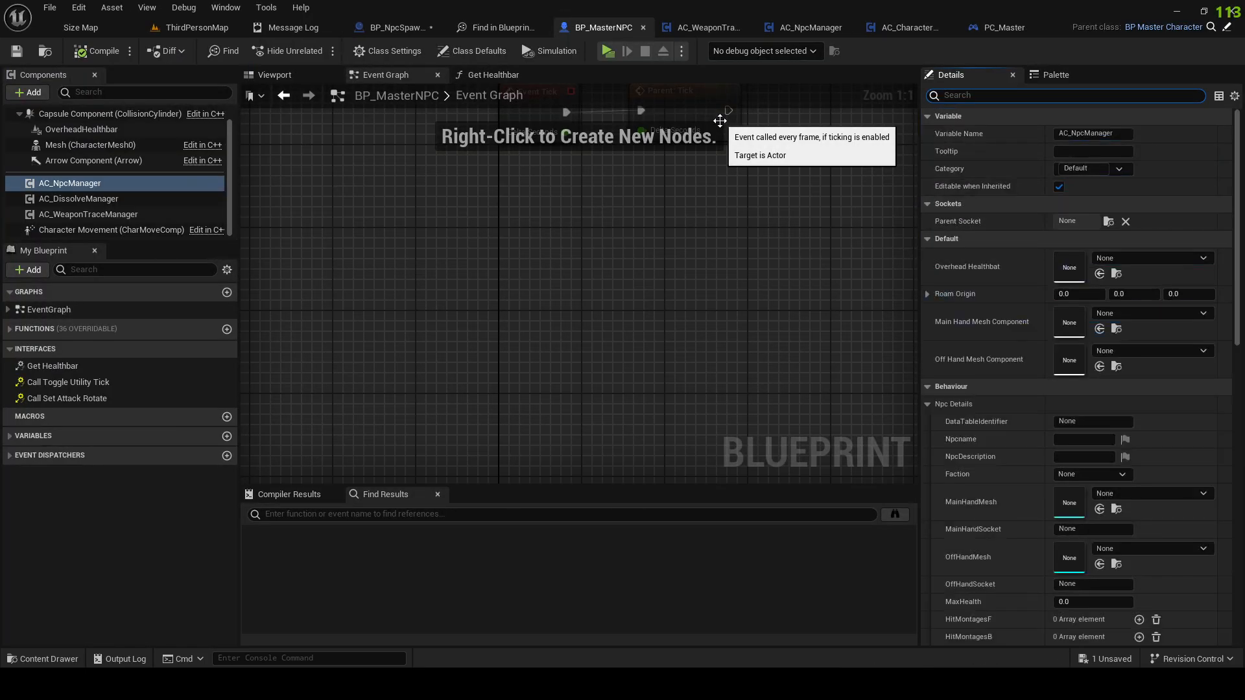
Step: Search BP_MasterNPC's class defaults for the controller settings using "cont"
text(con)
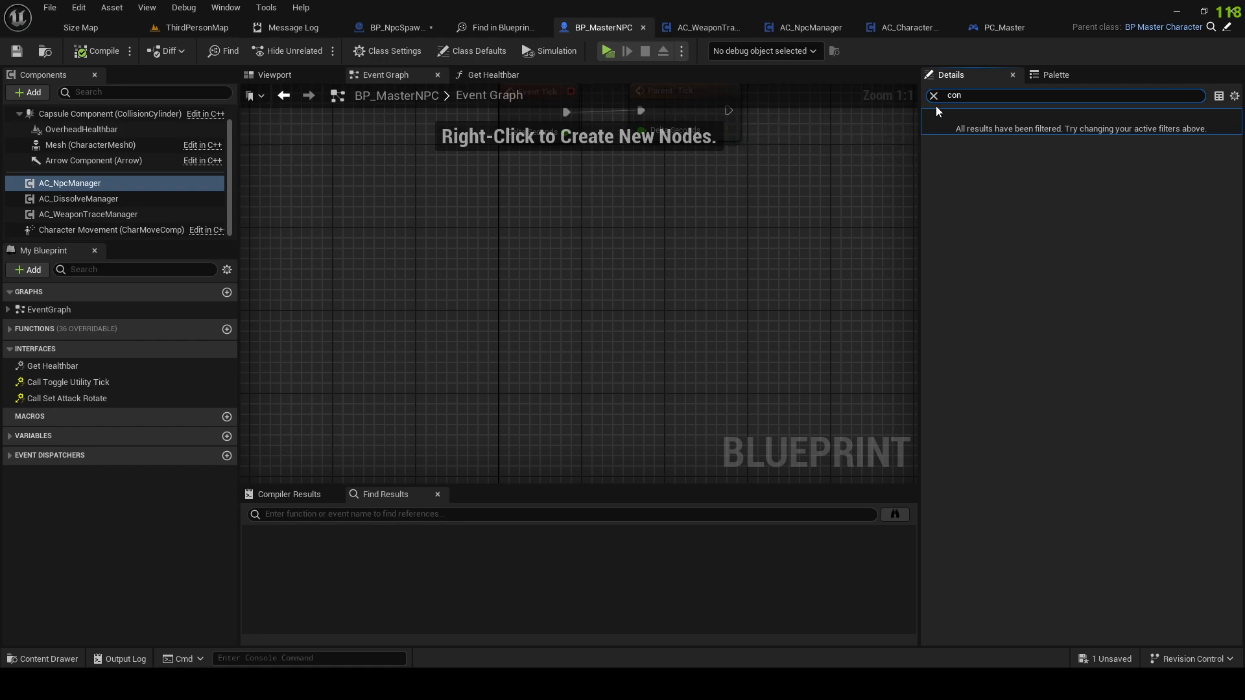
key(BackSpace)
scroll(123, 122, up, 1)
click(120, 117)
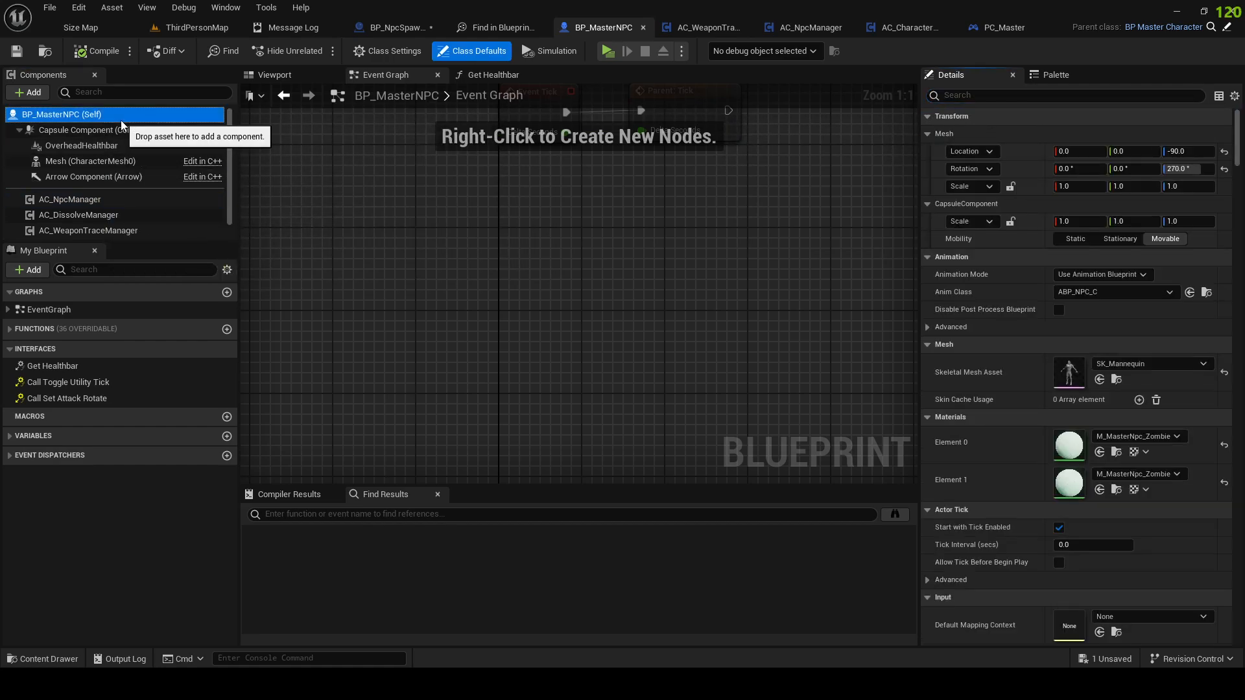
click(988, 100)
text(co)
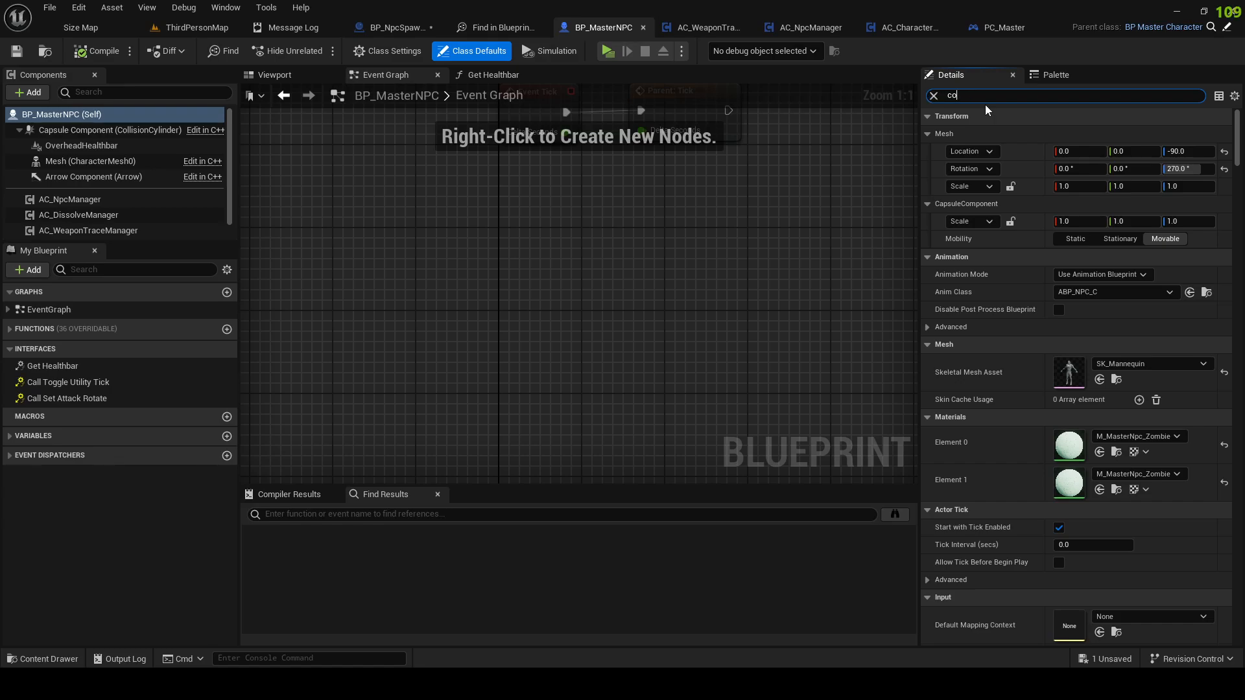
text(nt)
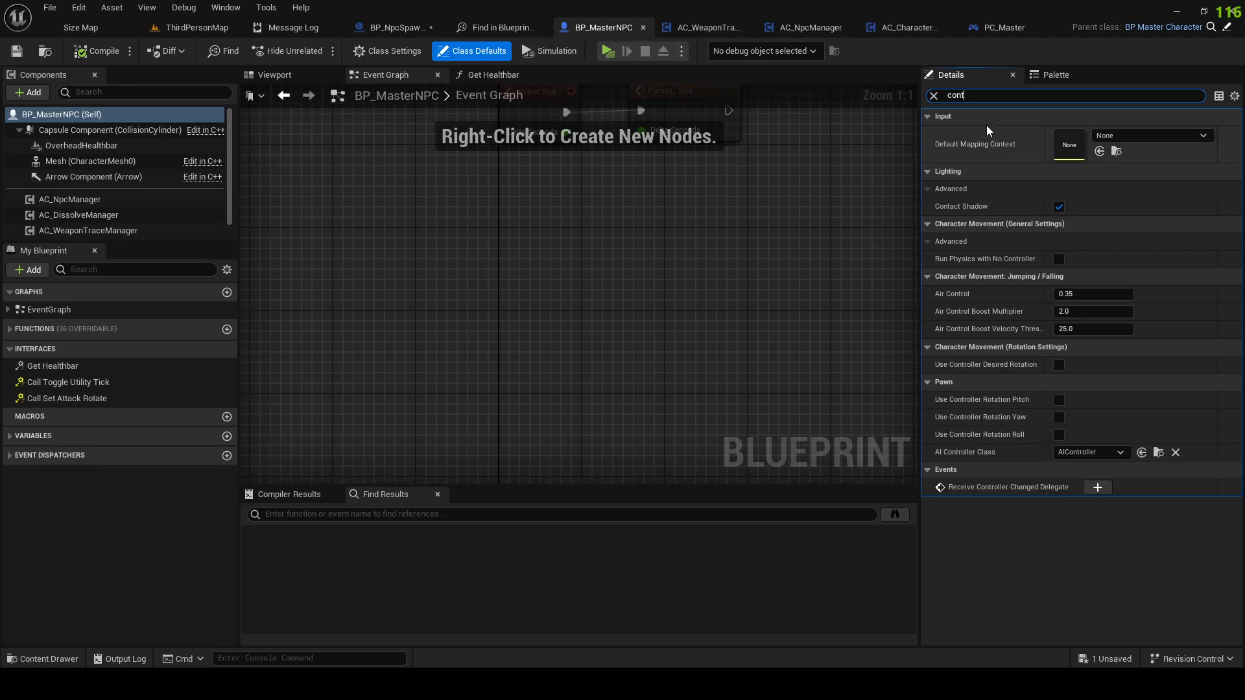
Step: Look through BP_MasterNPC's unfiltered class defaults and search them for the spawn settings using "spaw"
double_click(975, 95)
key(BackSpace)
scroll(1050, 305, down, 3)
scroll(1055, 316, down, 10)
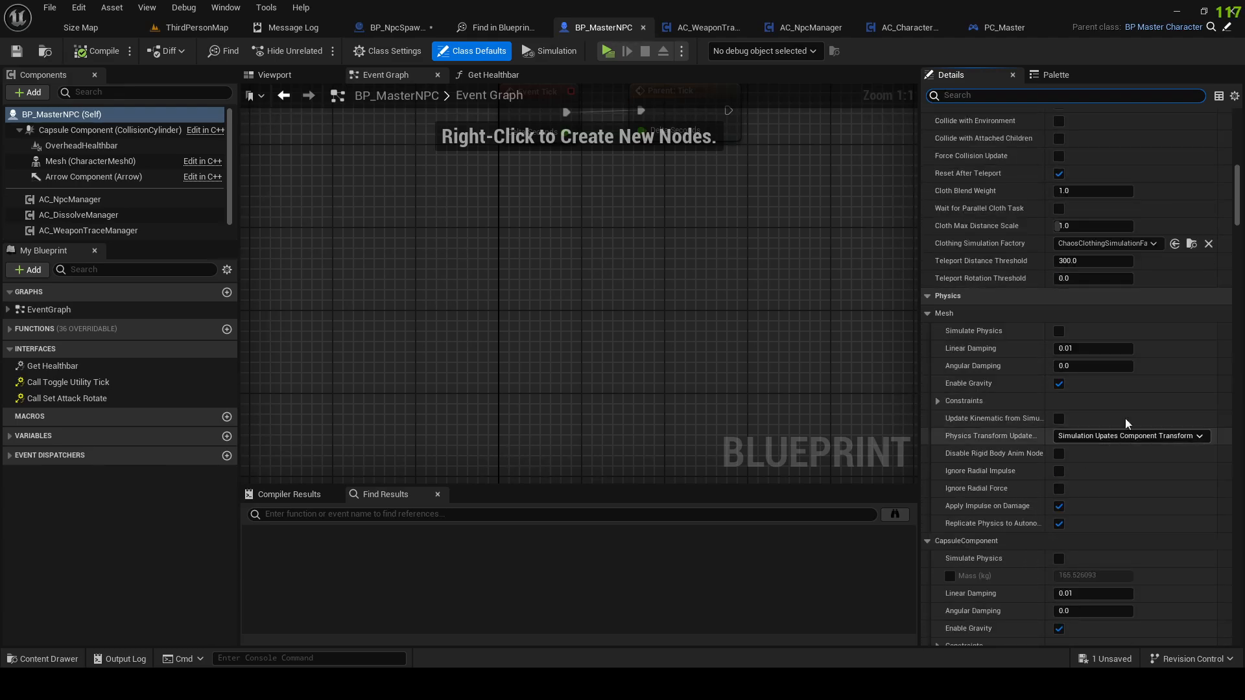
scroll(1215, 318, down, 10)
scroll(1215, 316, up, 5)
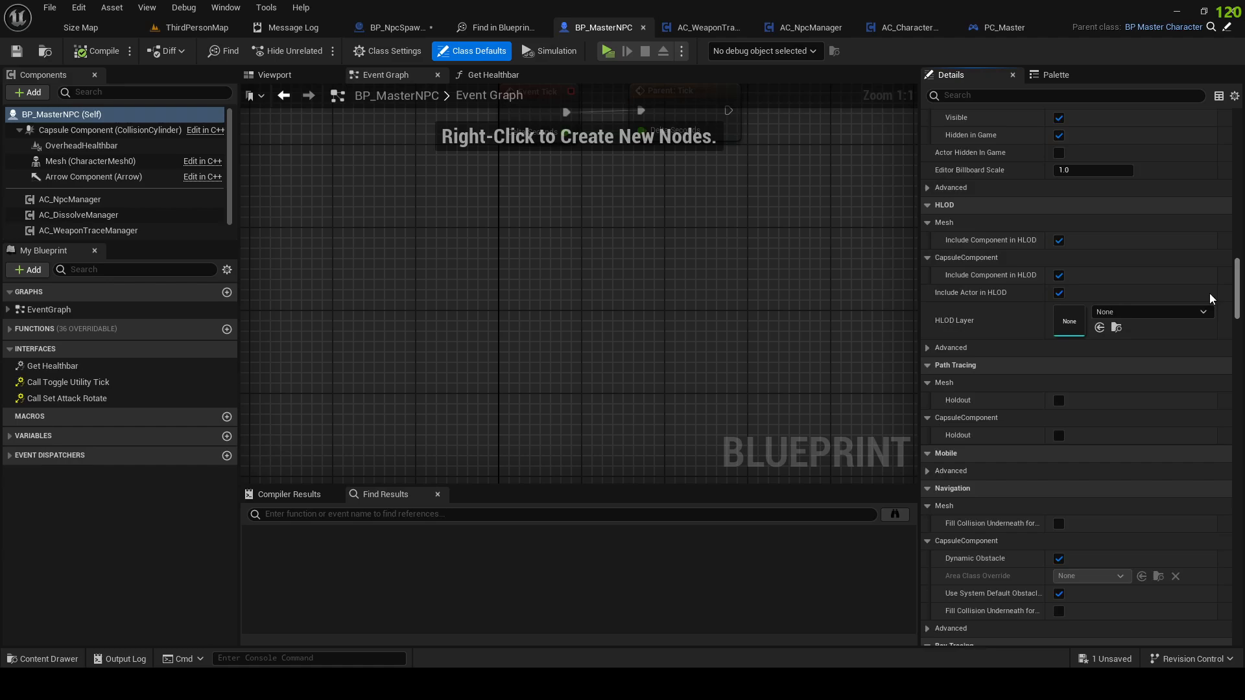
scroll(1206, 279, up, 10)
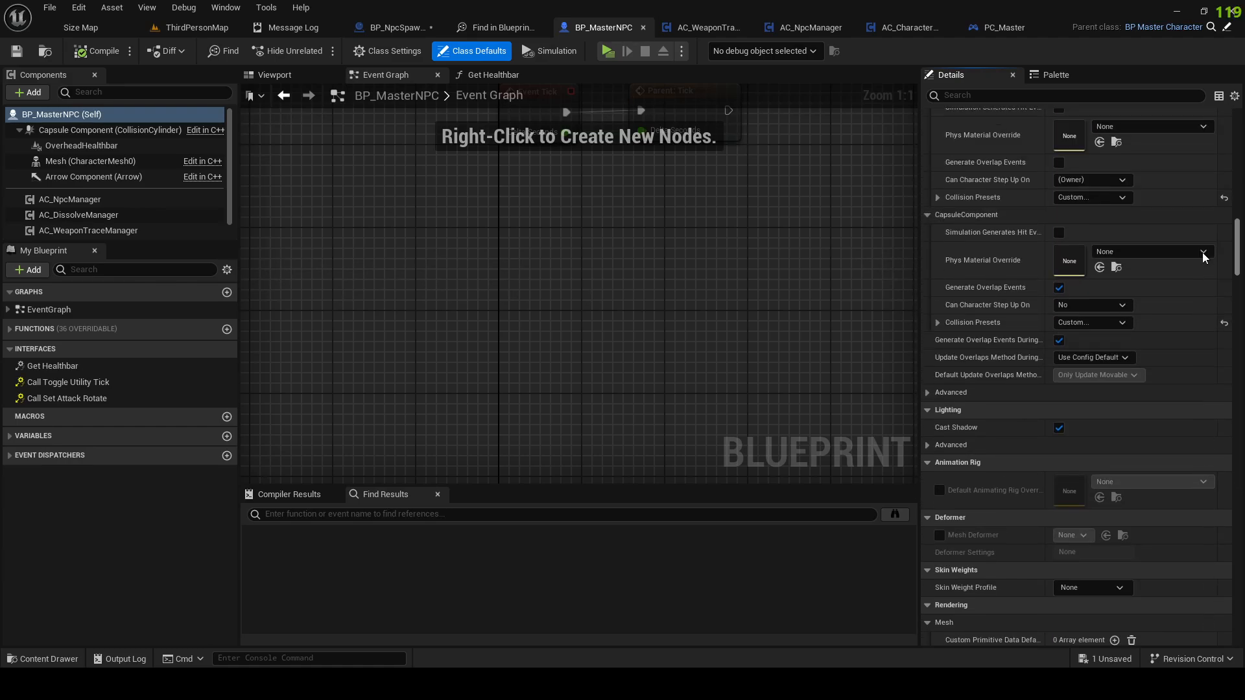
scroll(1200, 241, up, 2)
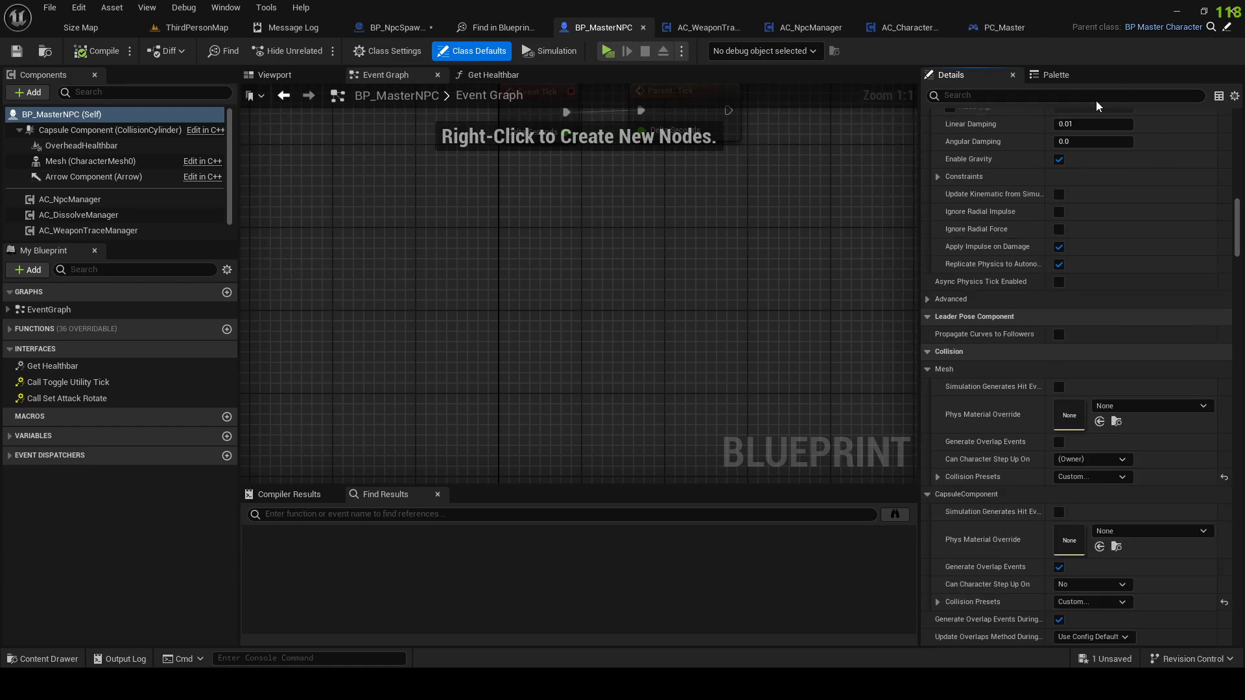
click(1092, 101)
text(spaw)
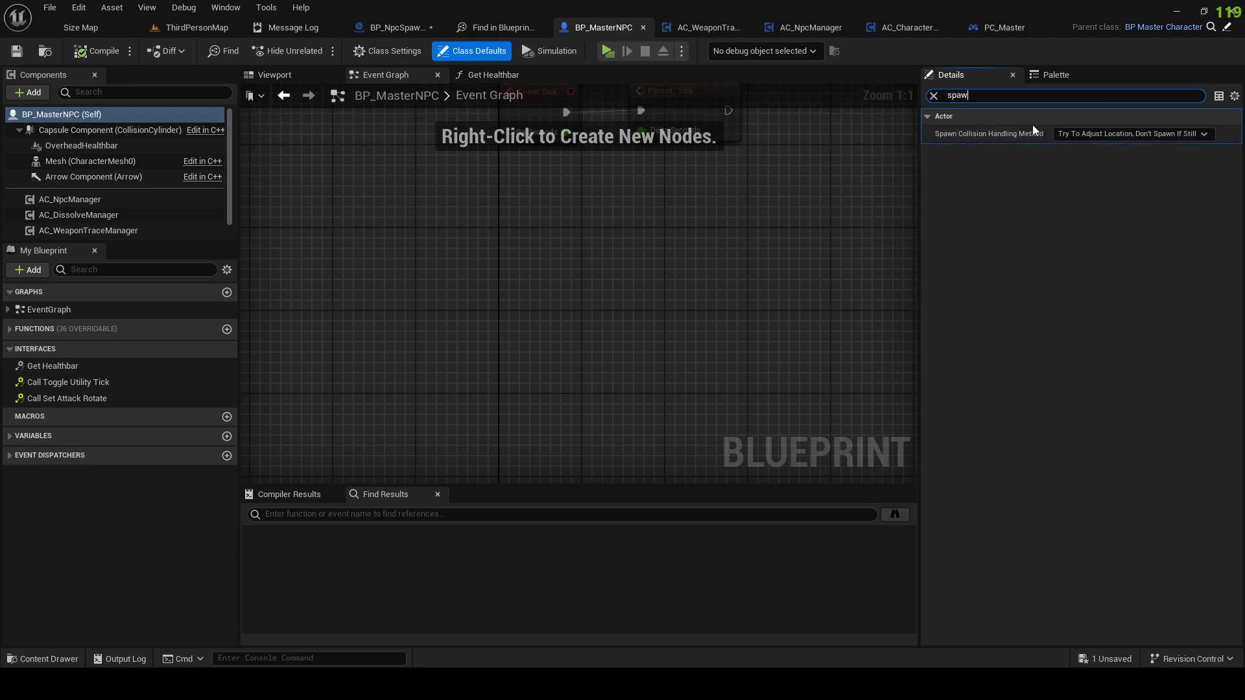
Step: Set BP_MasterNPC's Auto Possess AI to Placed in World or Spawned and compile the blueprint
key(BackSpace)
key(BackSpace)
scroll(1033, 340, down, 4)
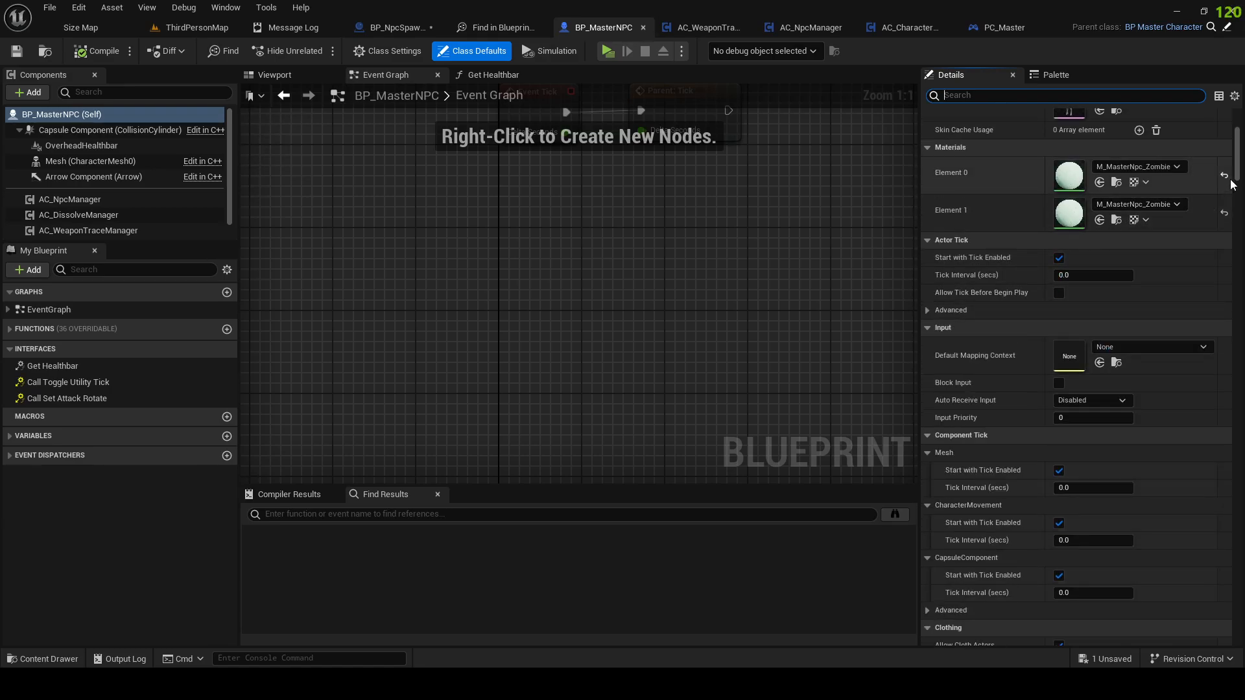
drag(1240, 159, 1242, 536)
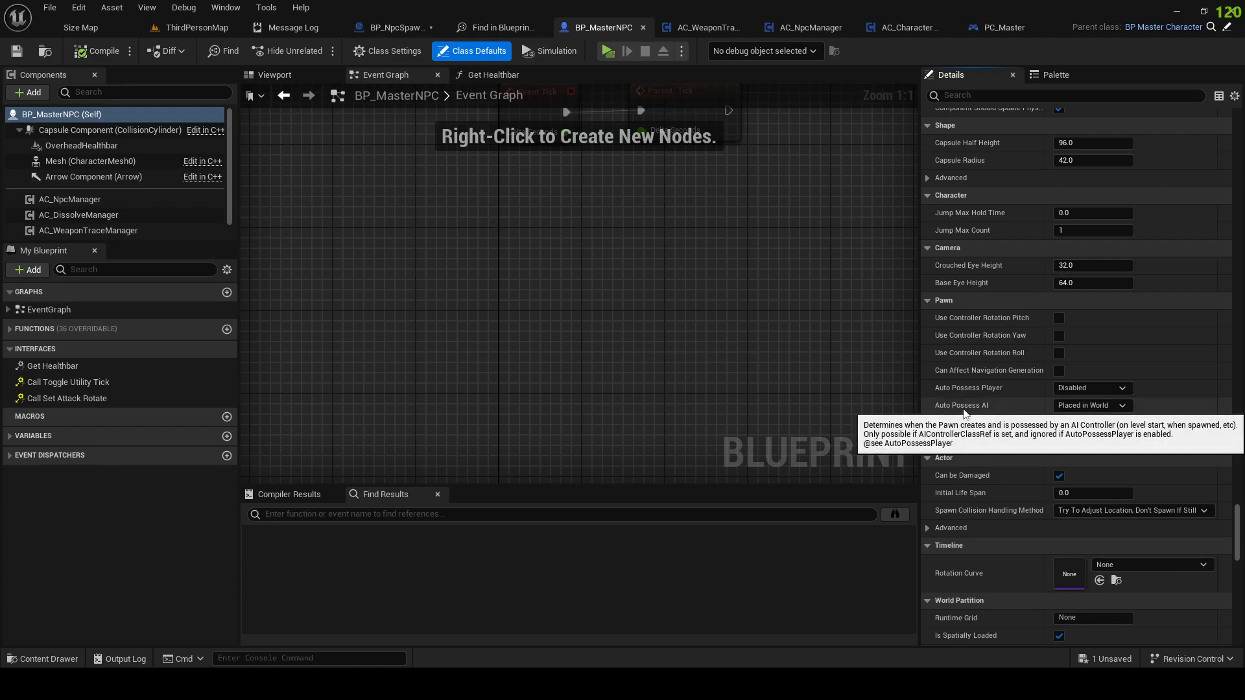
click(1096, 407)
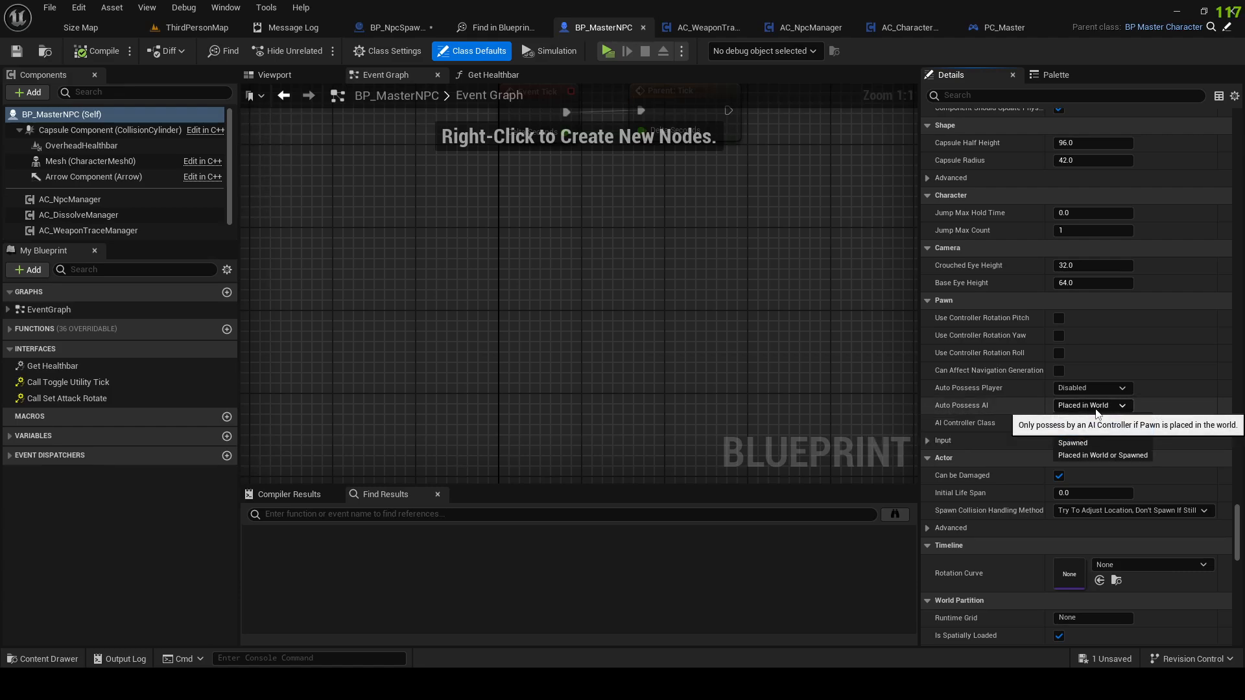
click(1071, 458)
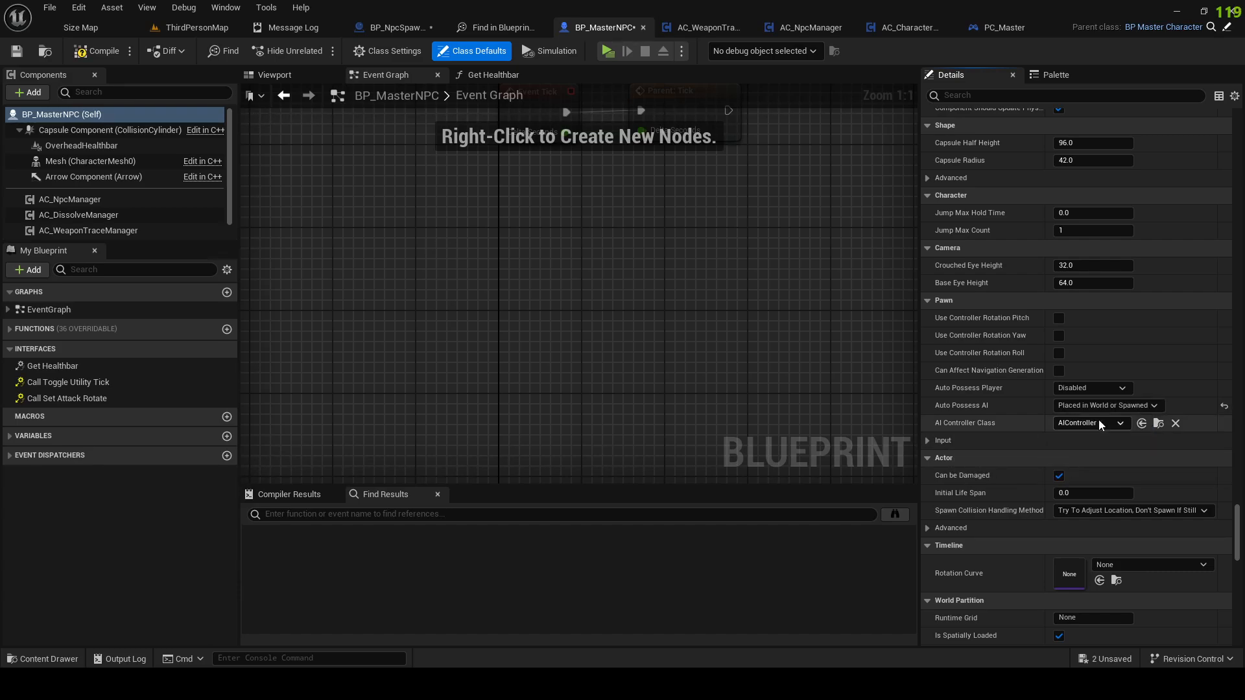
click(76, 58)
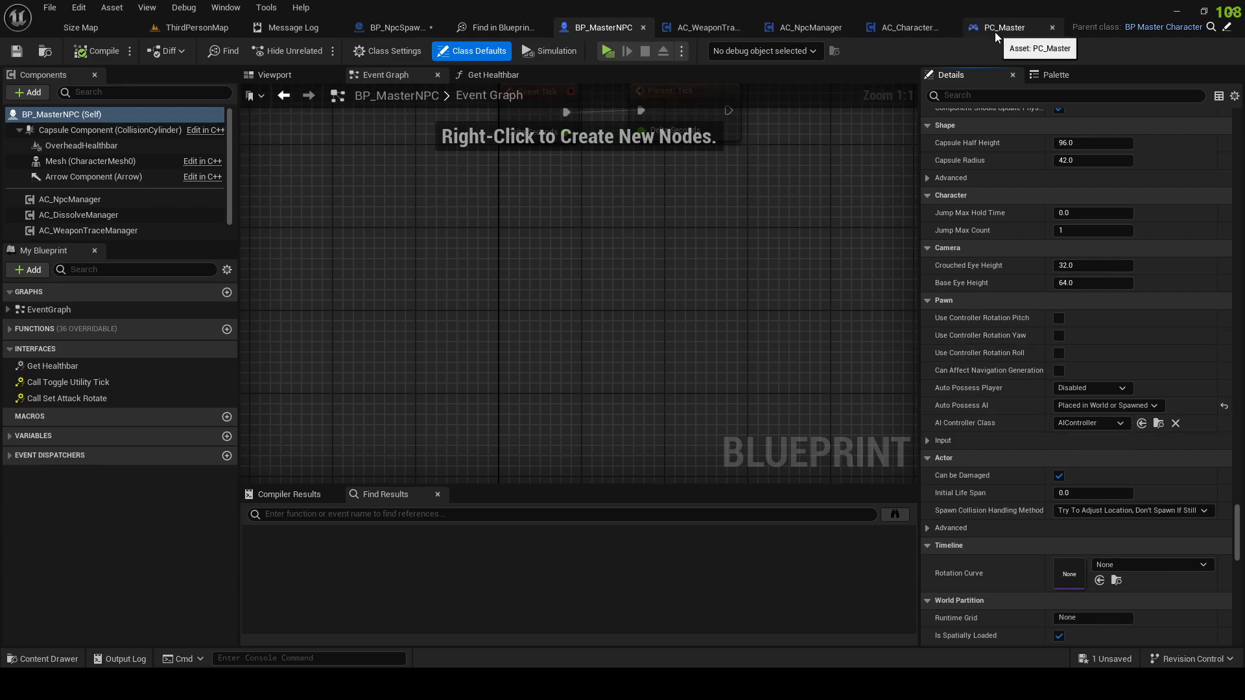
Step: Return to the BP_NpcSpawner event graph and add a new Integer variable
click(911, 28)
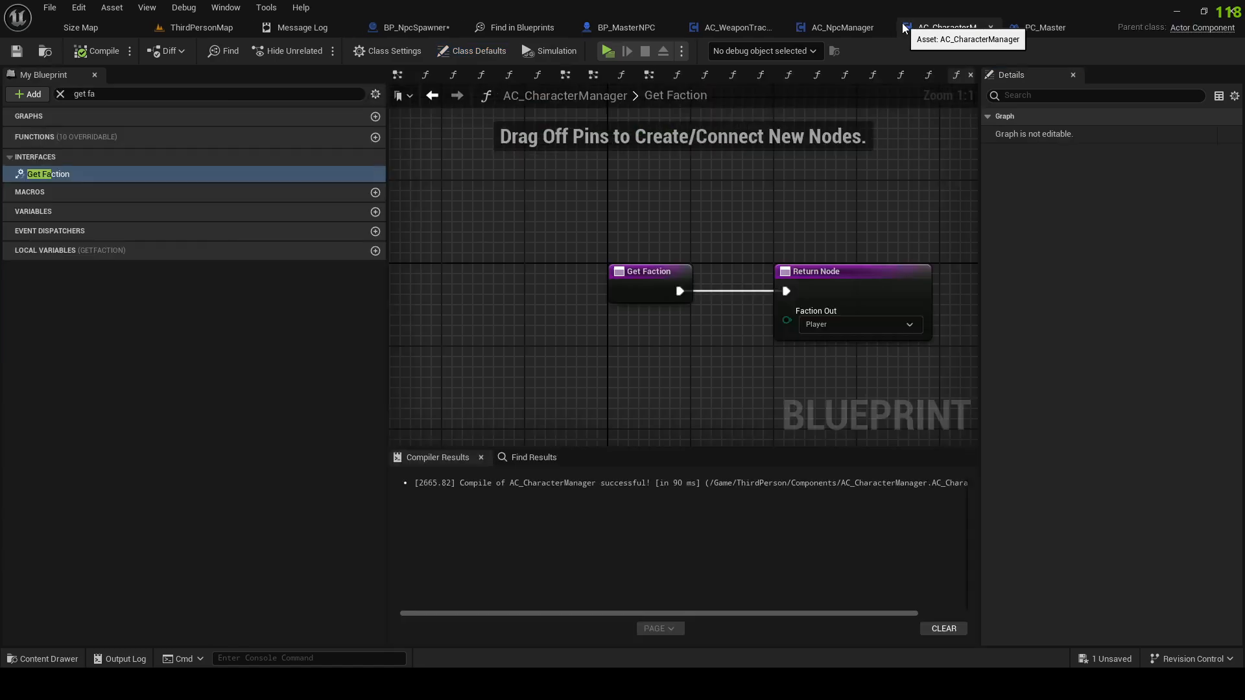
click(409, 29)
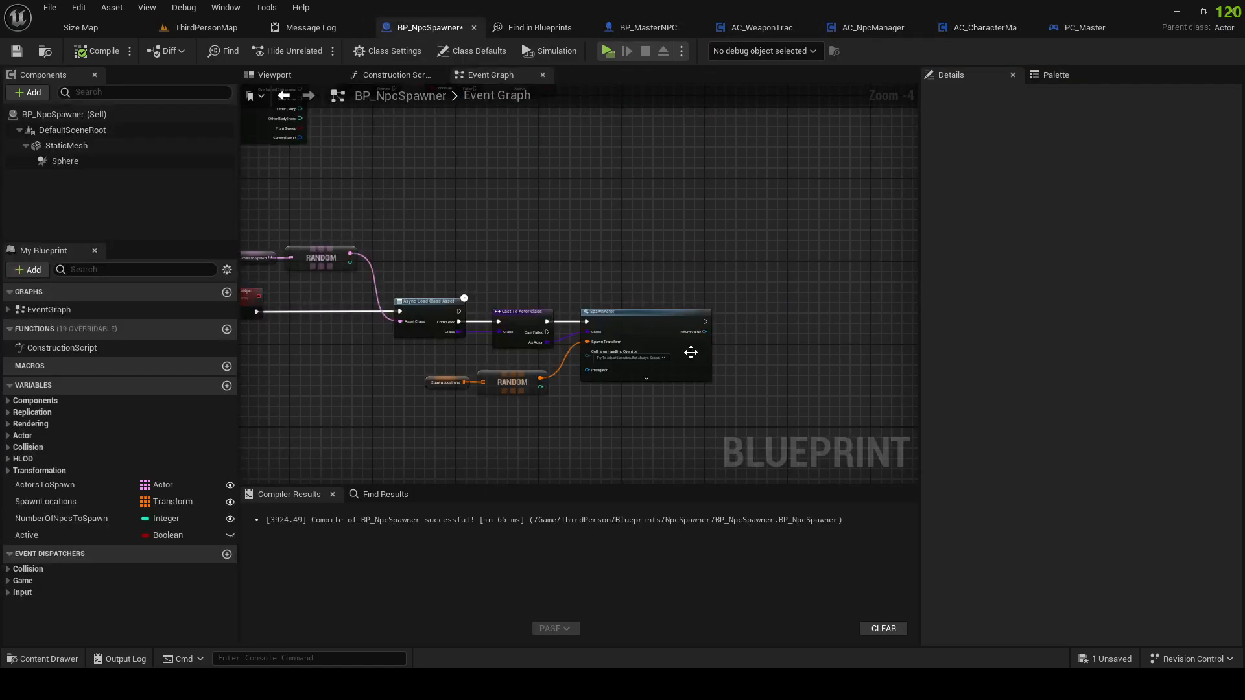
right_drag(575, 291, 673, 307)
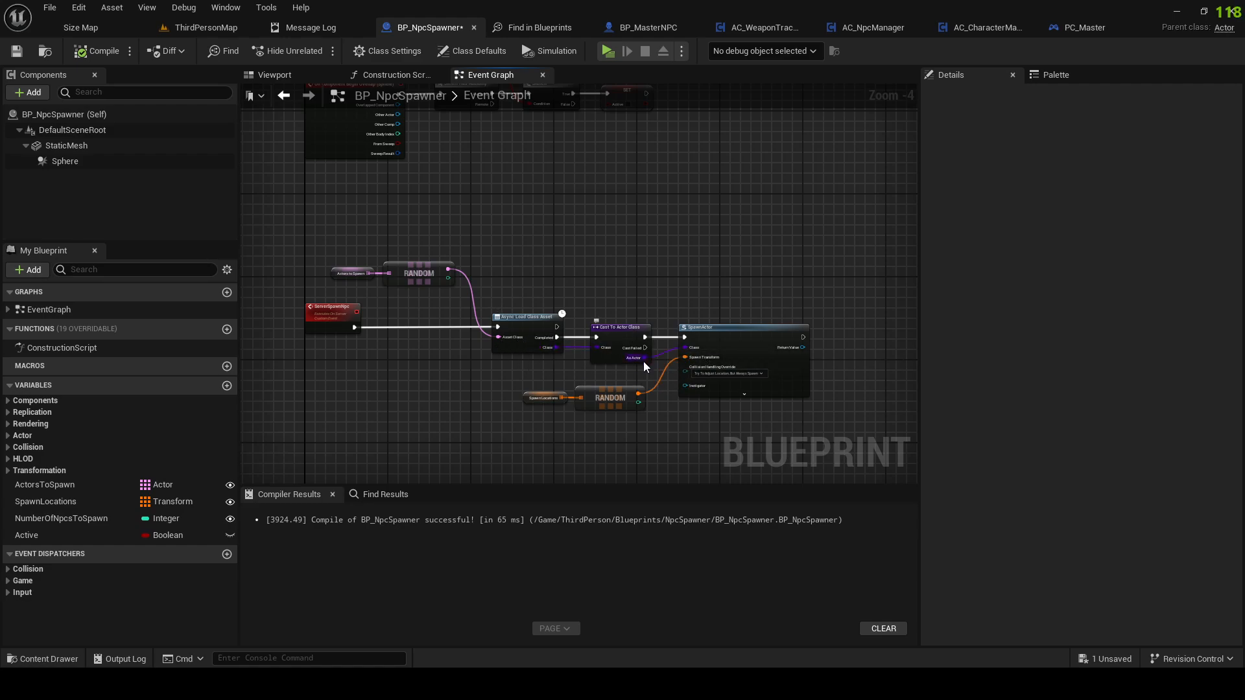
click(227, 386)
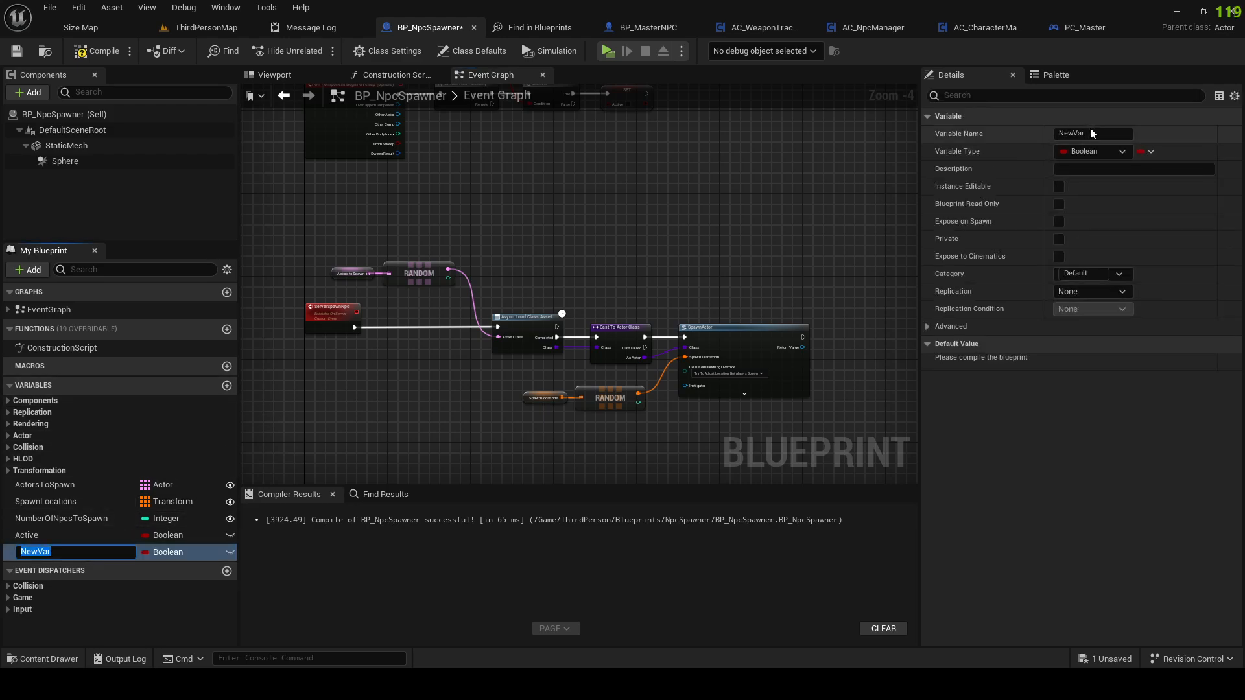
click(1097, 151)
click(1086, 213)
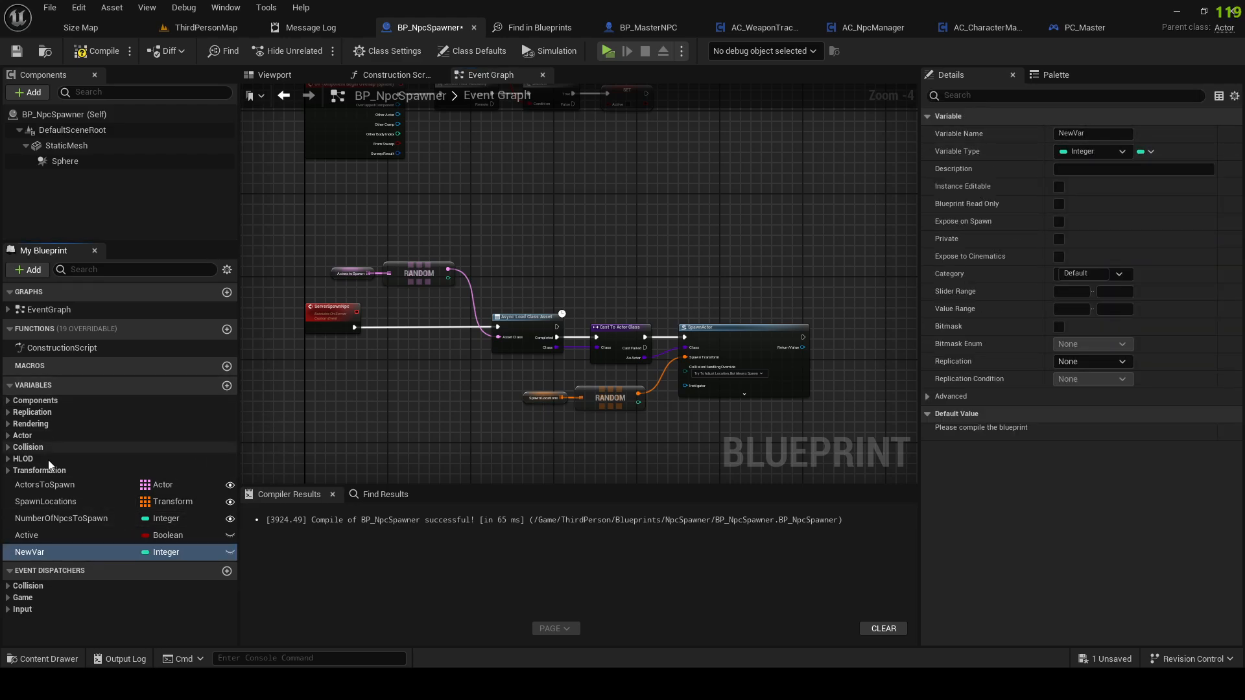
Step: Search the available types for the new BP_NpcSpawner variable for "Character"
double_click(49, 552)
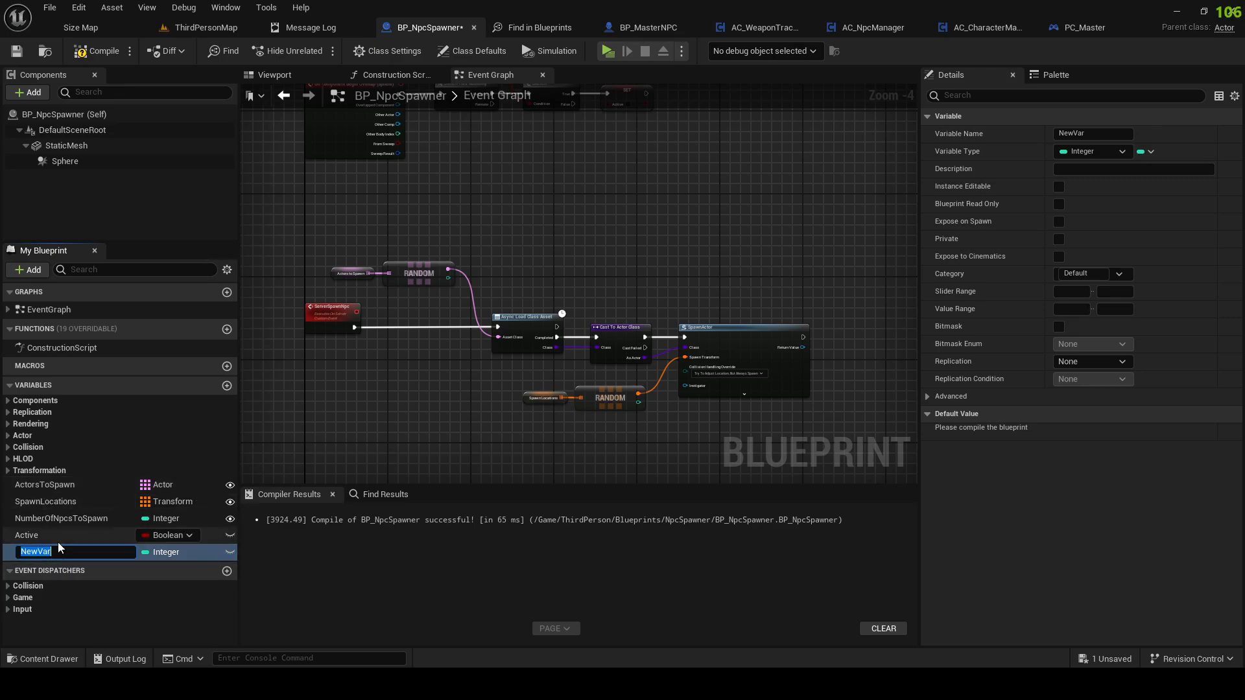
click(57, 540)
click(59, 556)
click(1091, 153)
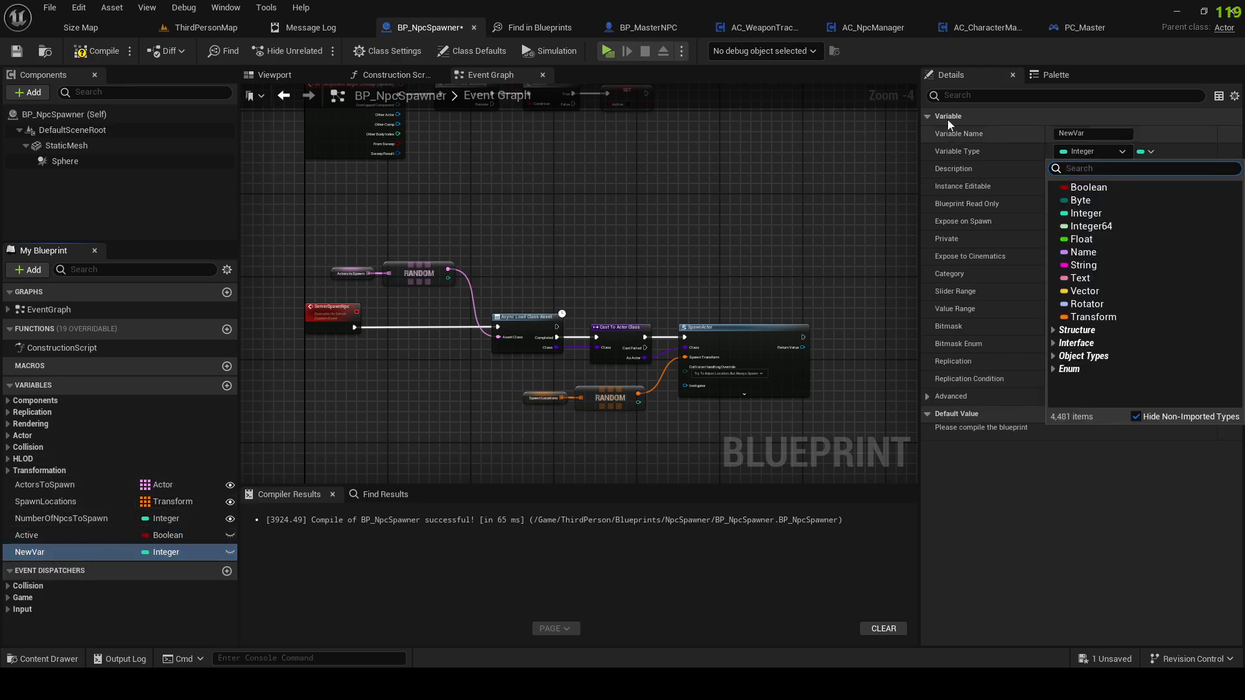
text(Characte)
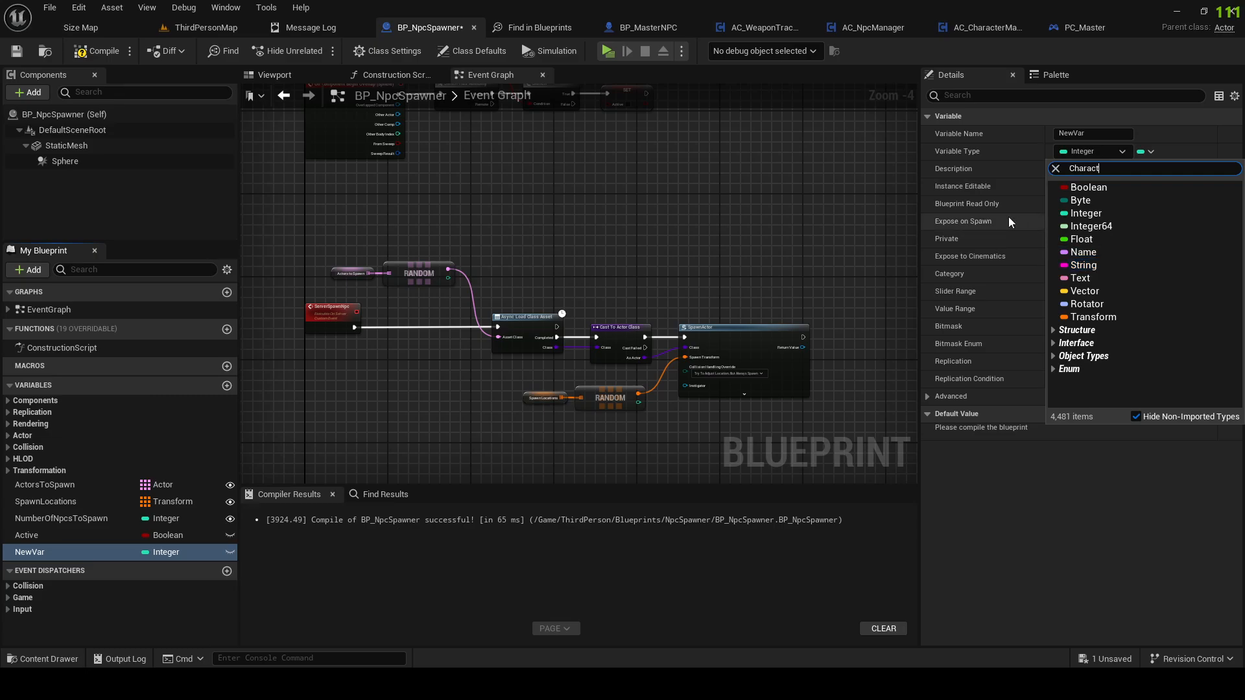
Step: Change the new variable's type to an array of Character class references
mouse_move(1097, 304)
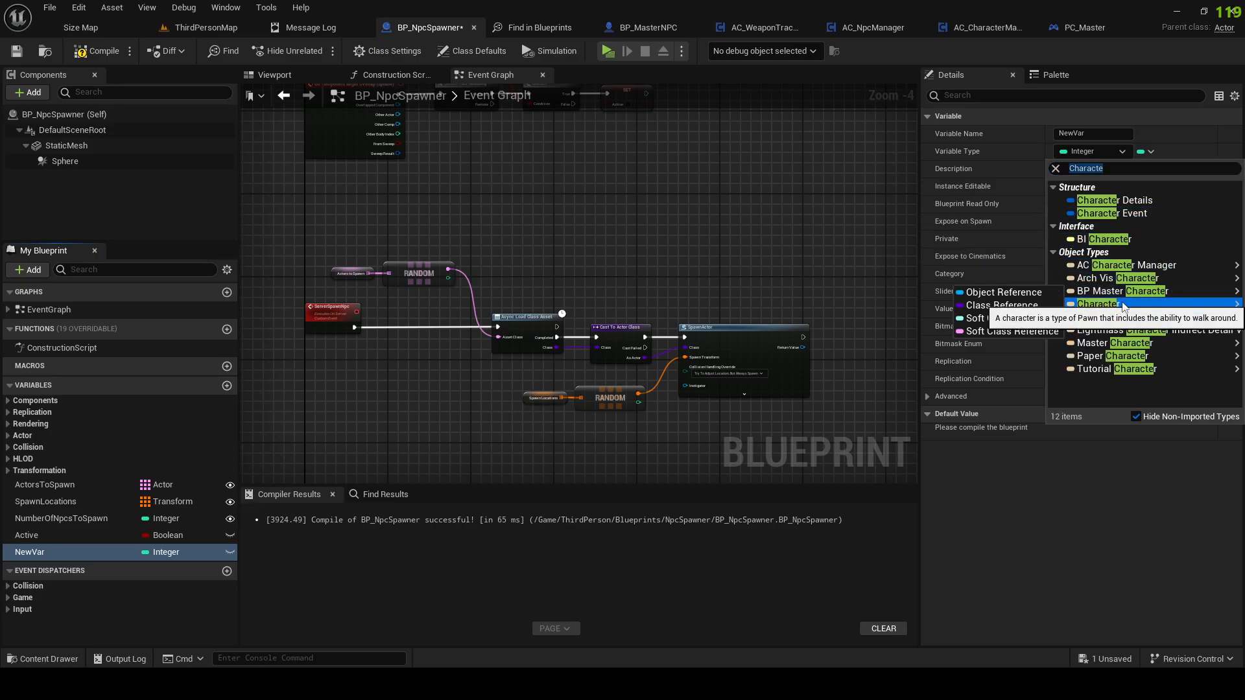
click(1044, 318)
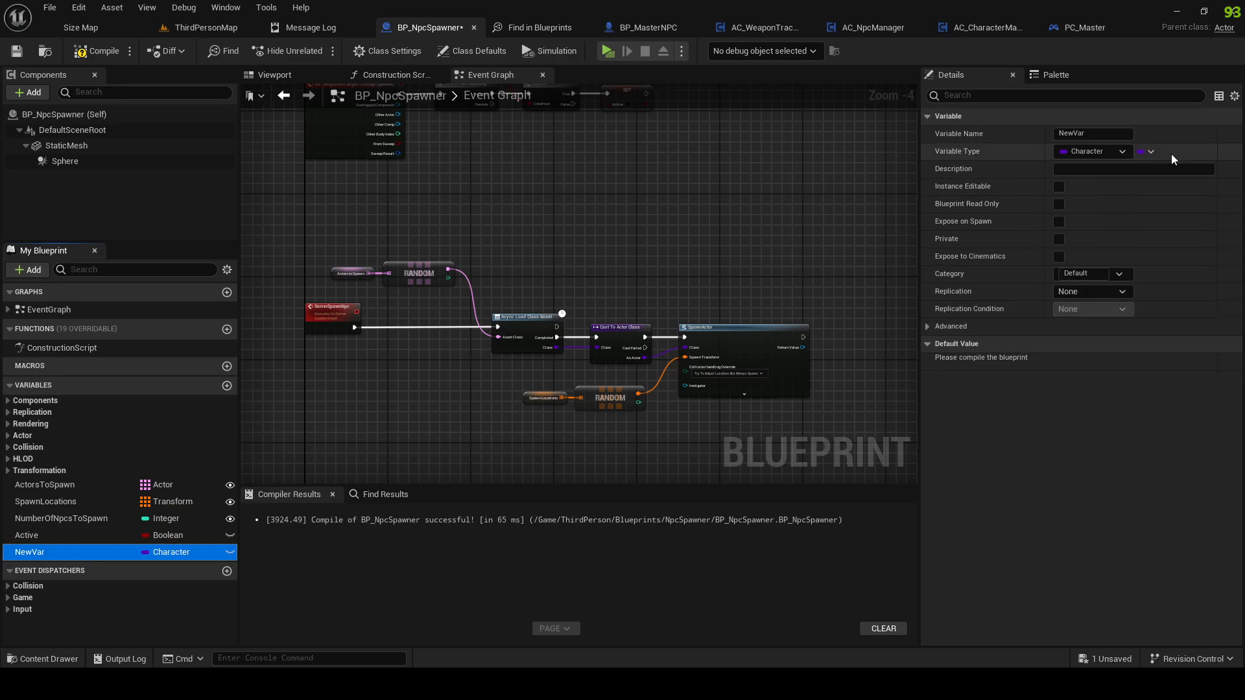
click(1150, 152)
click(1157, 185)
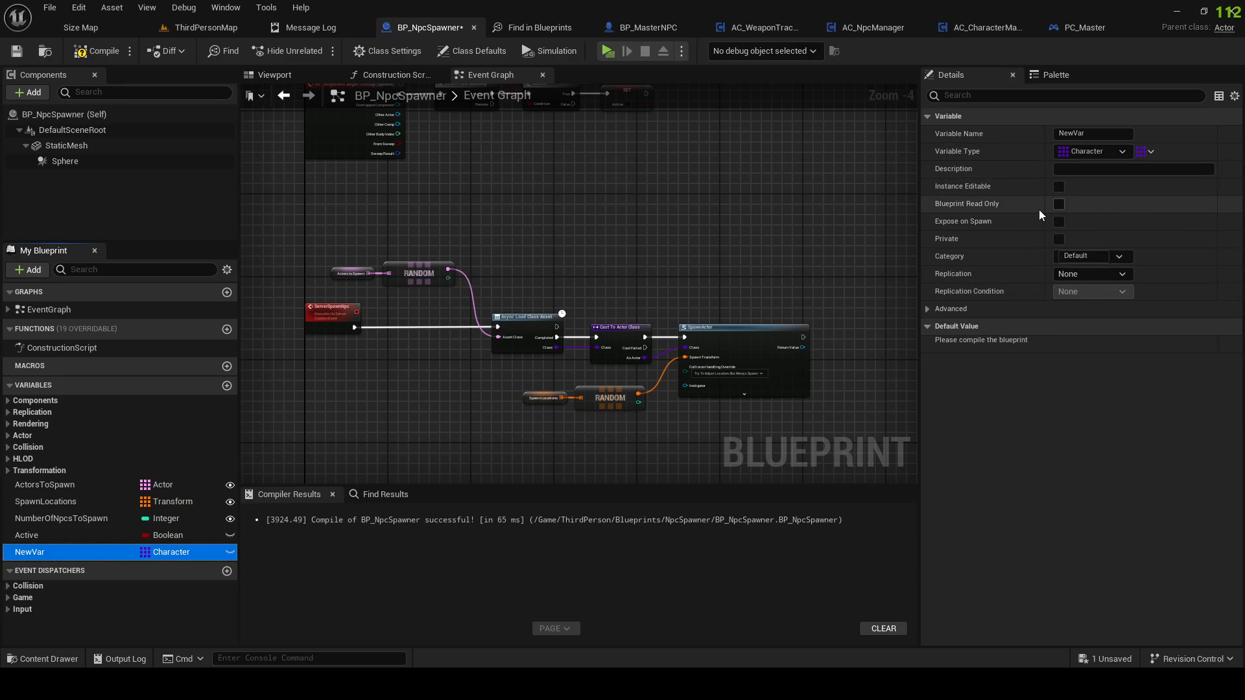
Step: Compile the blueprint and rename the new variable SpawnedNpcs
click(77, 56)
click(18, 556)
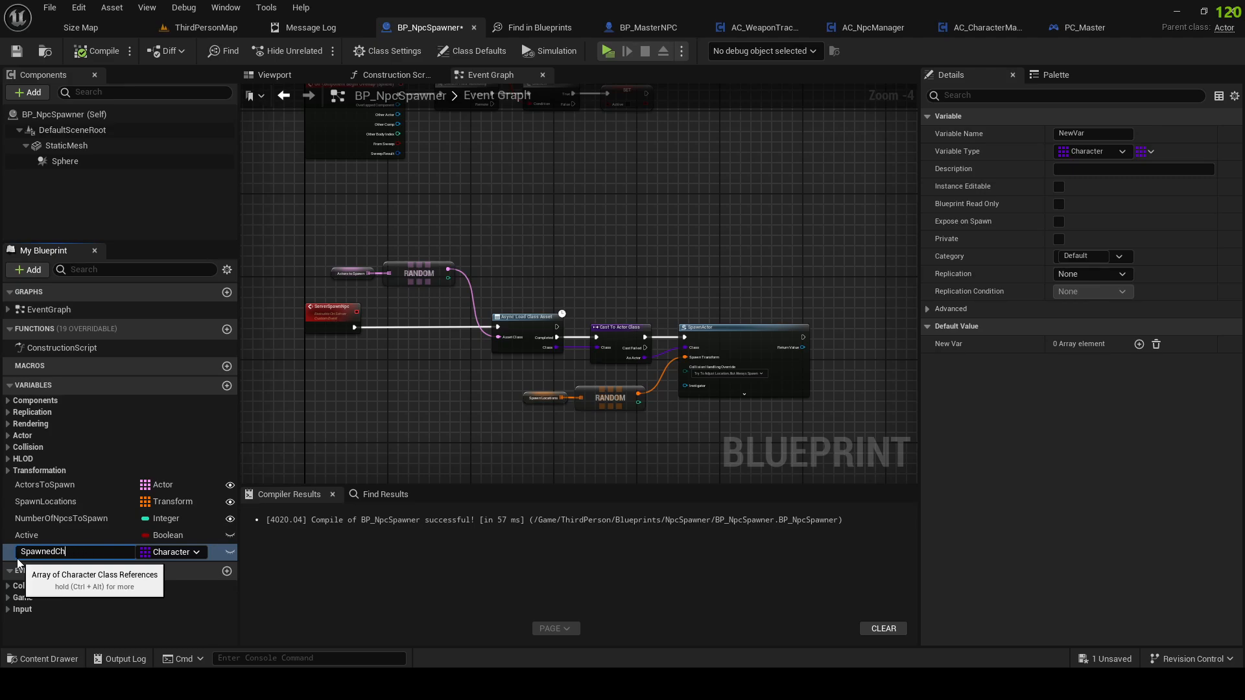
key(Return)
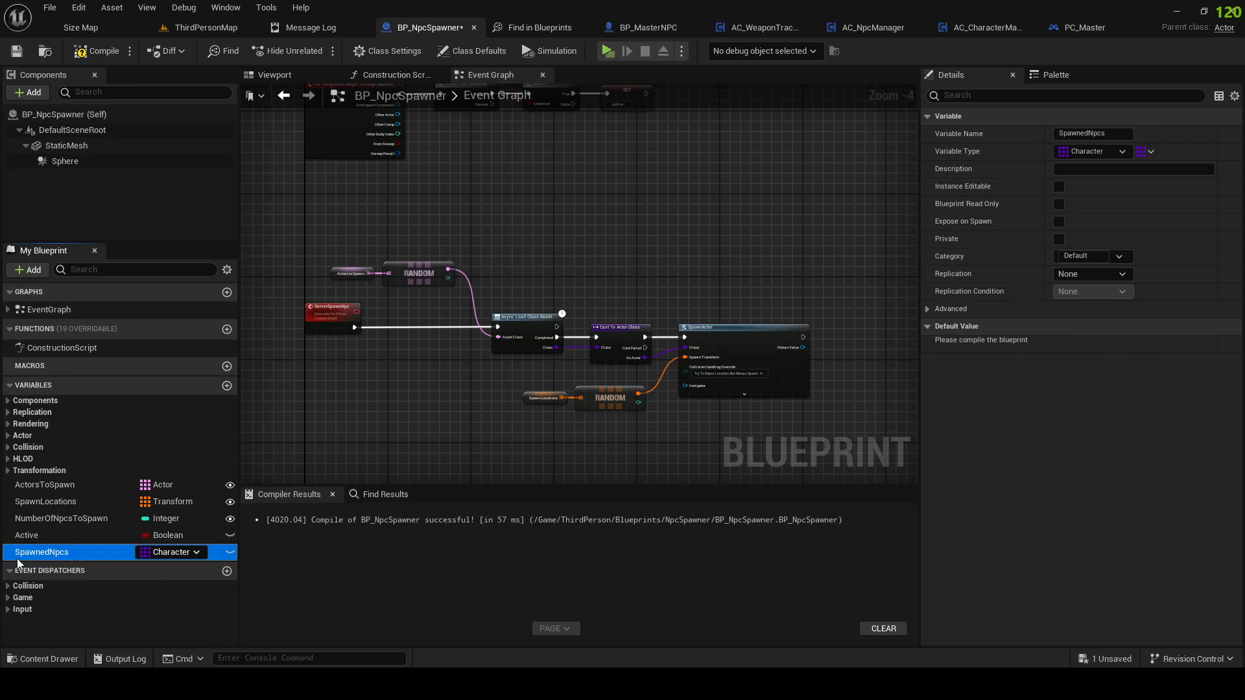
Step: Place a getter for the SpawnedNpcs variable above the SpawnActor node
drag(20, 556, 755, 277)
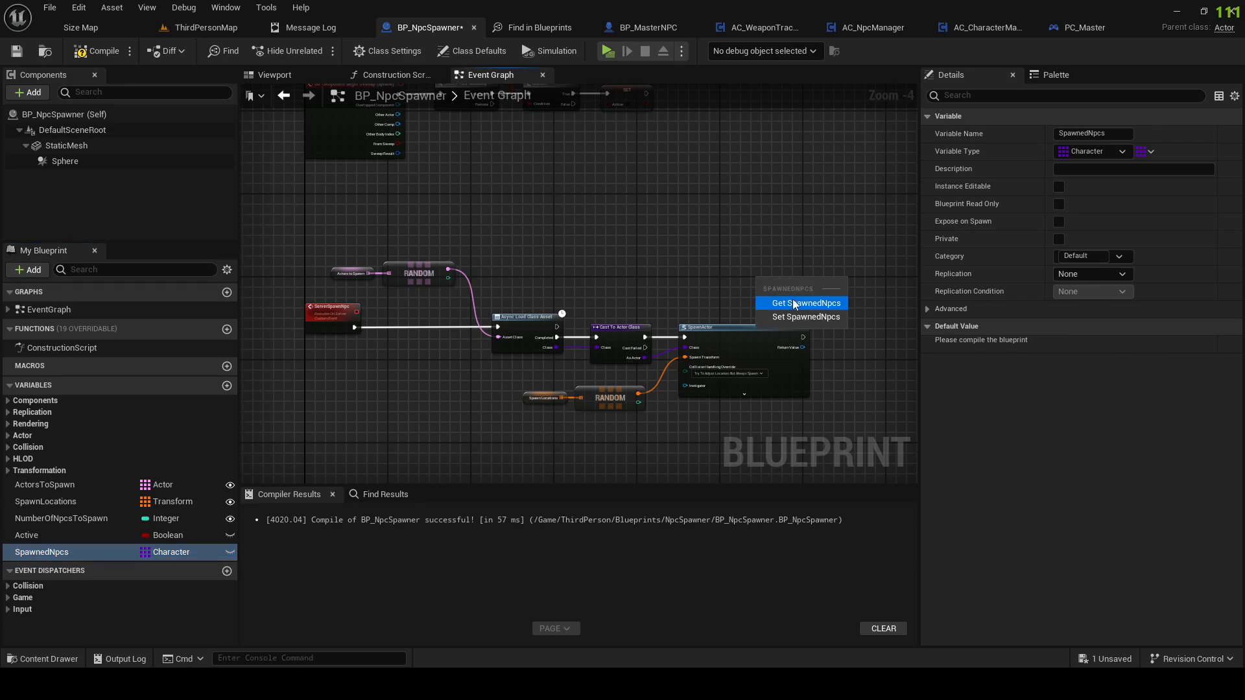
click(792, 298)
scroll(835, 365, up, 1)
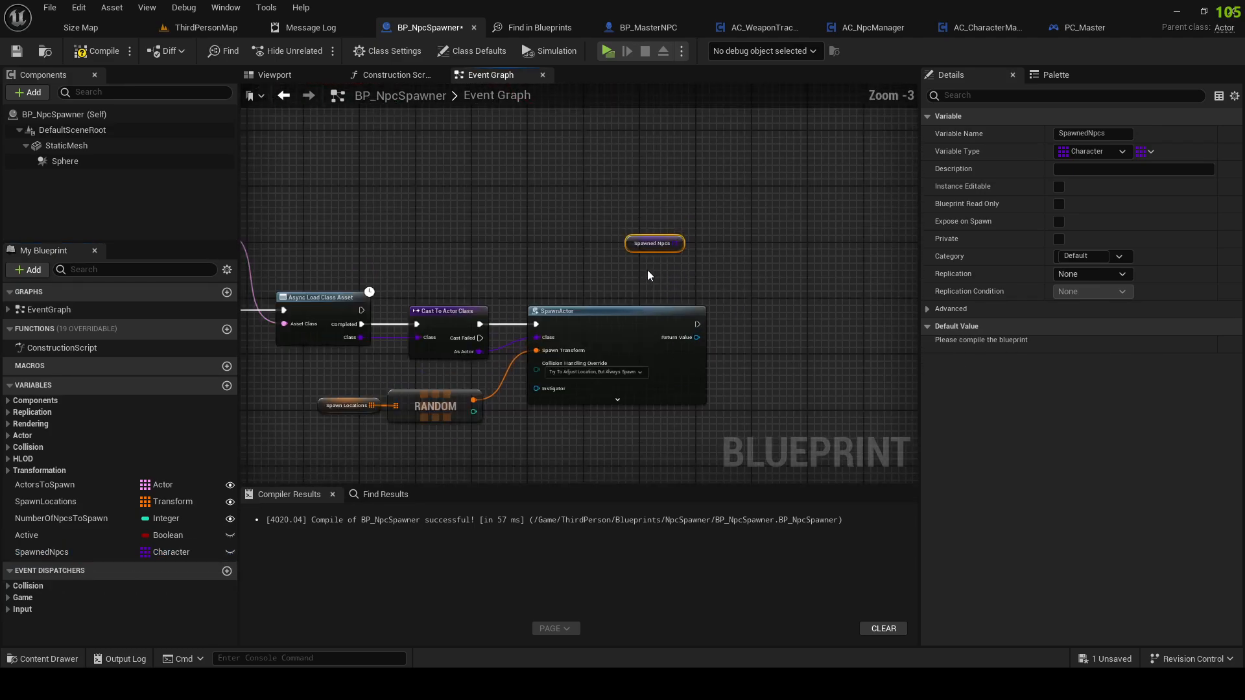
Step: Convert the SpawnedNpcs variable from class references to Character object references and return to the BP_NpcSpawner graph
click(1103, 150)
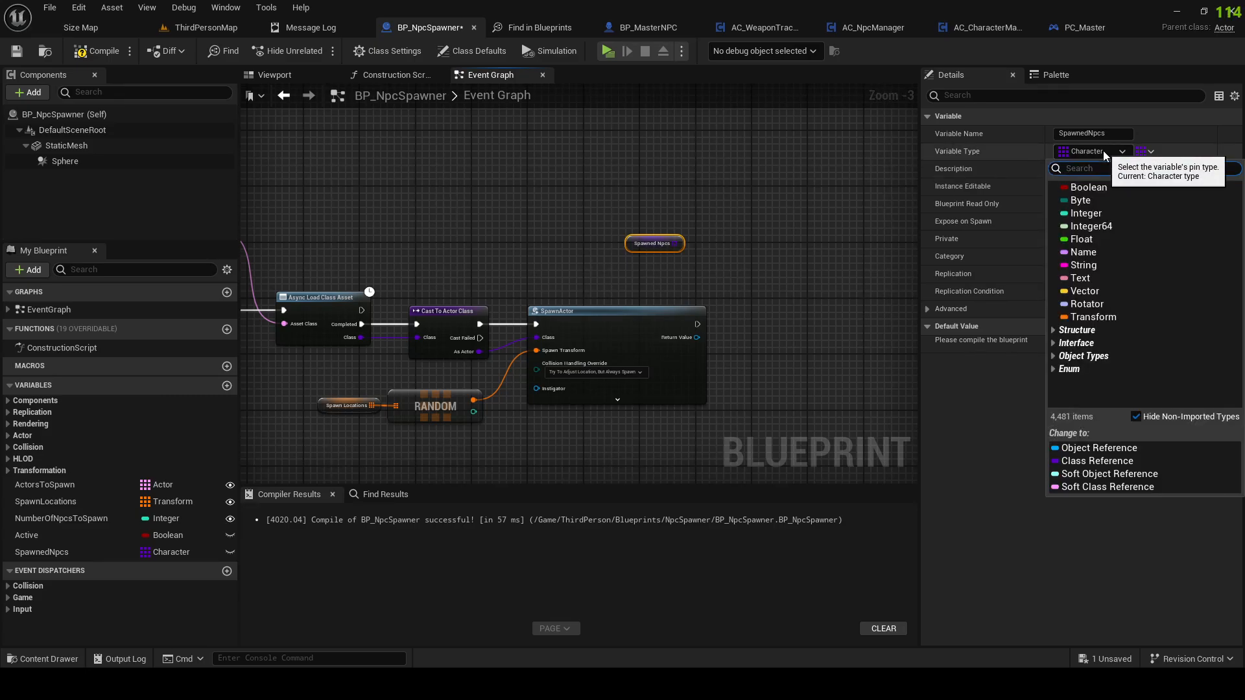
click(1097, 461)
click(656, 363)
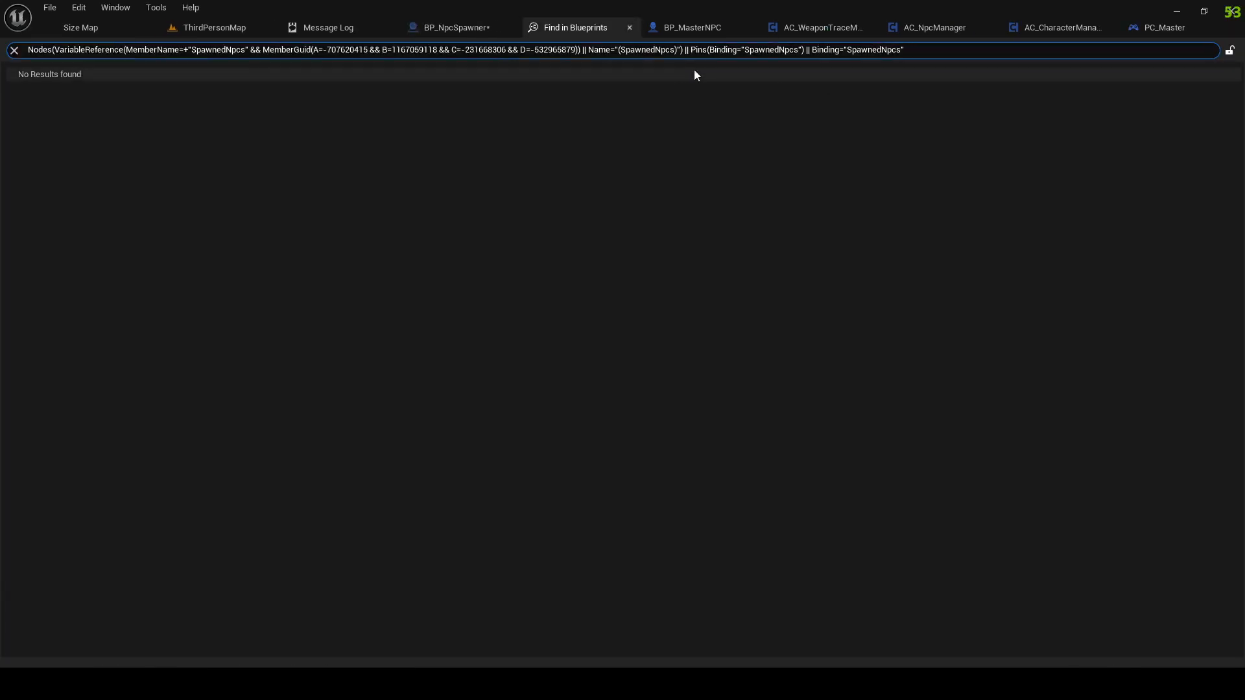
click(467, 27)
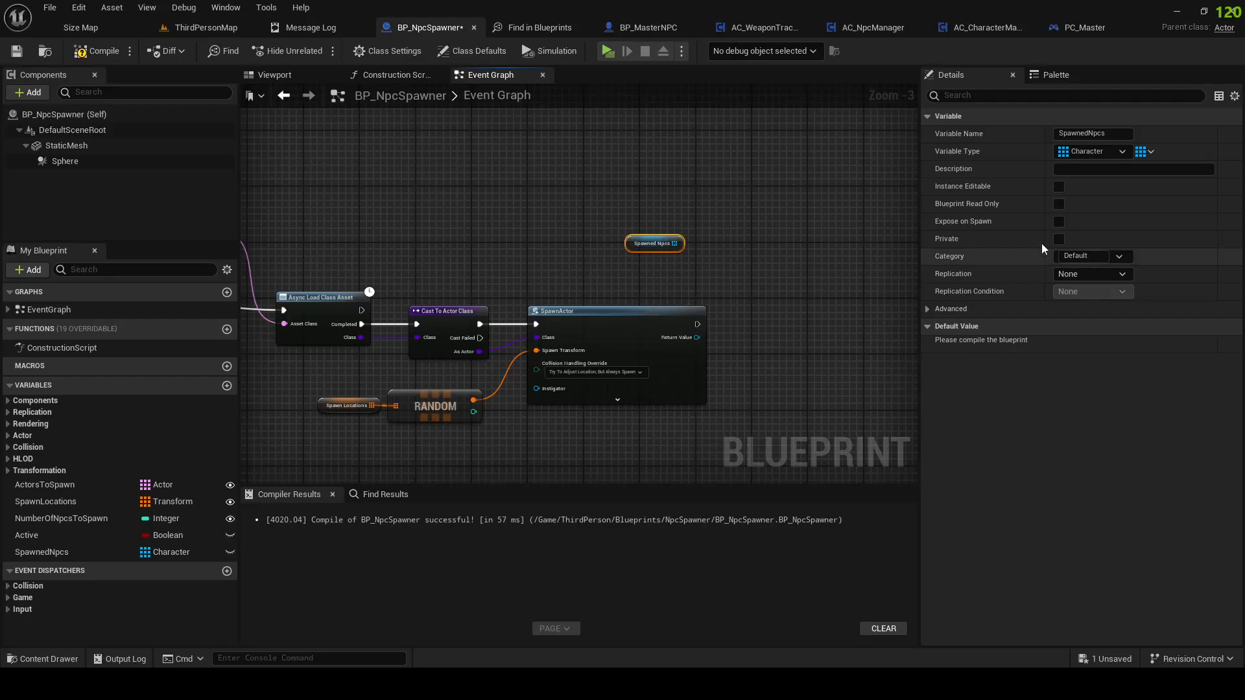
Step: Change the SpawnedNpcs variable's type to Actor object references and accept the type change
click(1102, 151)
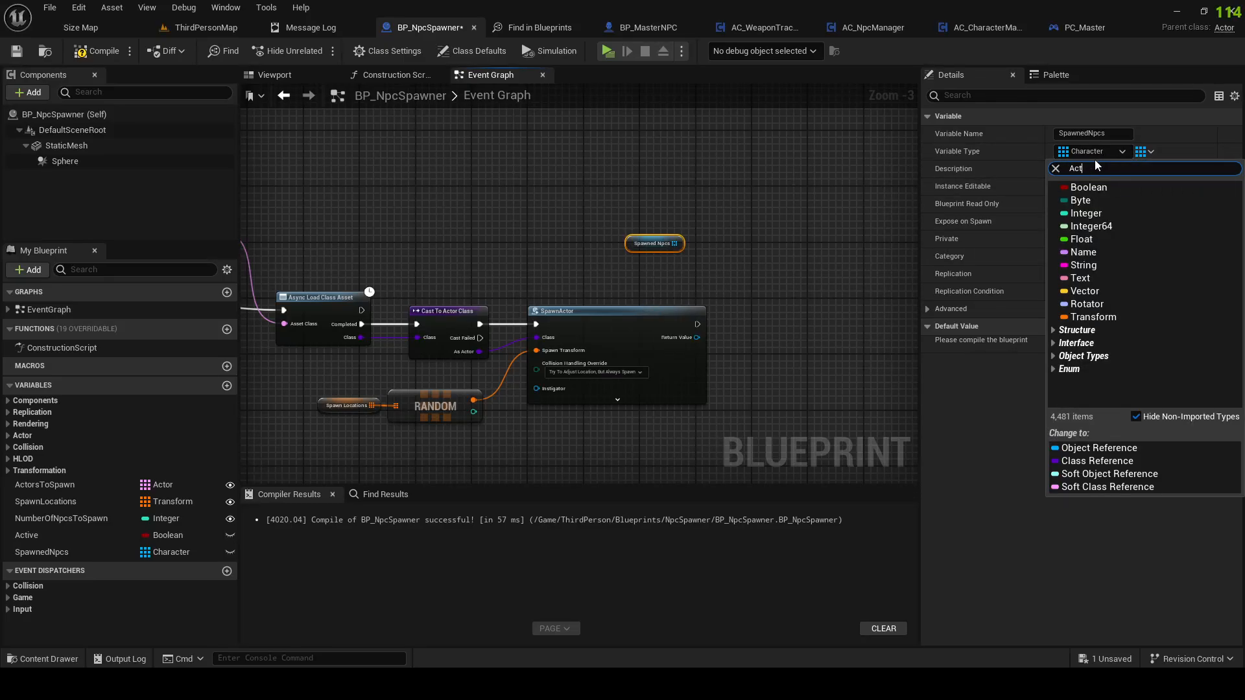
mouse_move(1095, 300)
click(1002, 304)
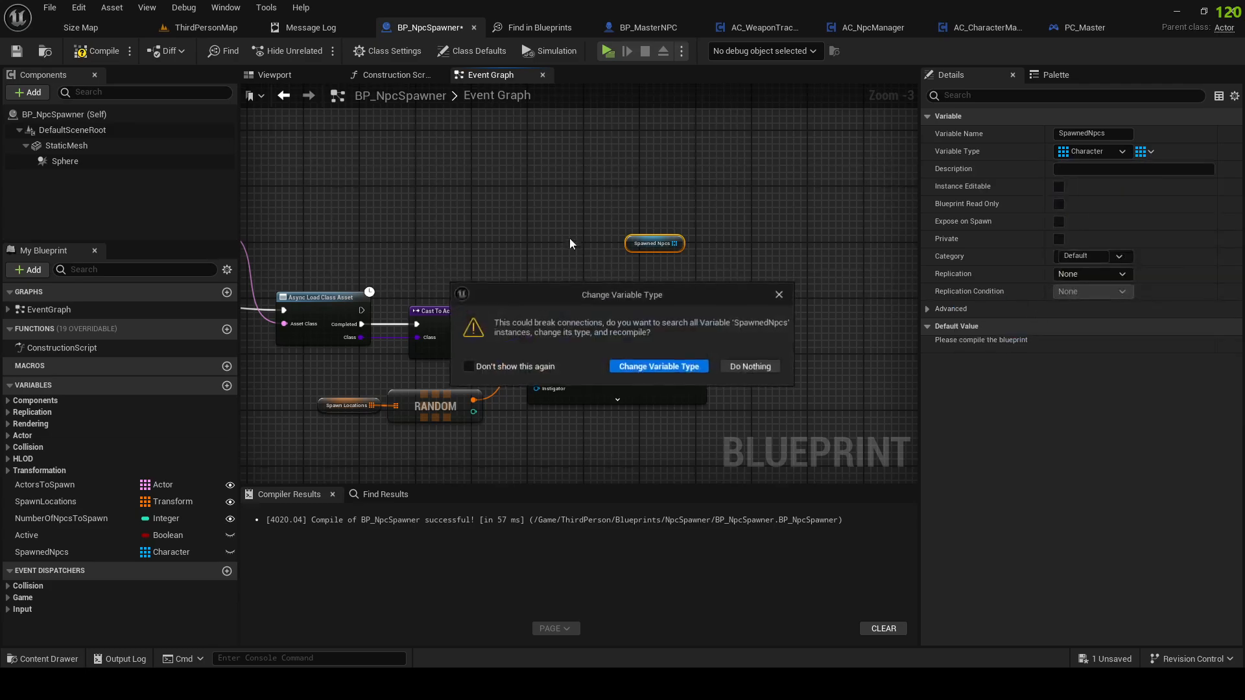
click(646, 369)
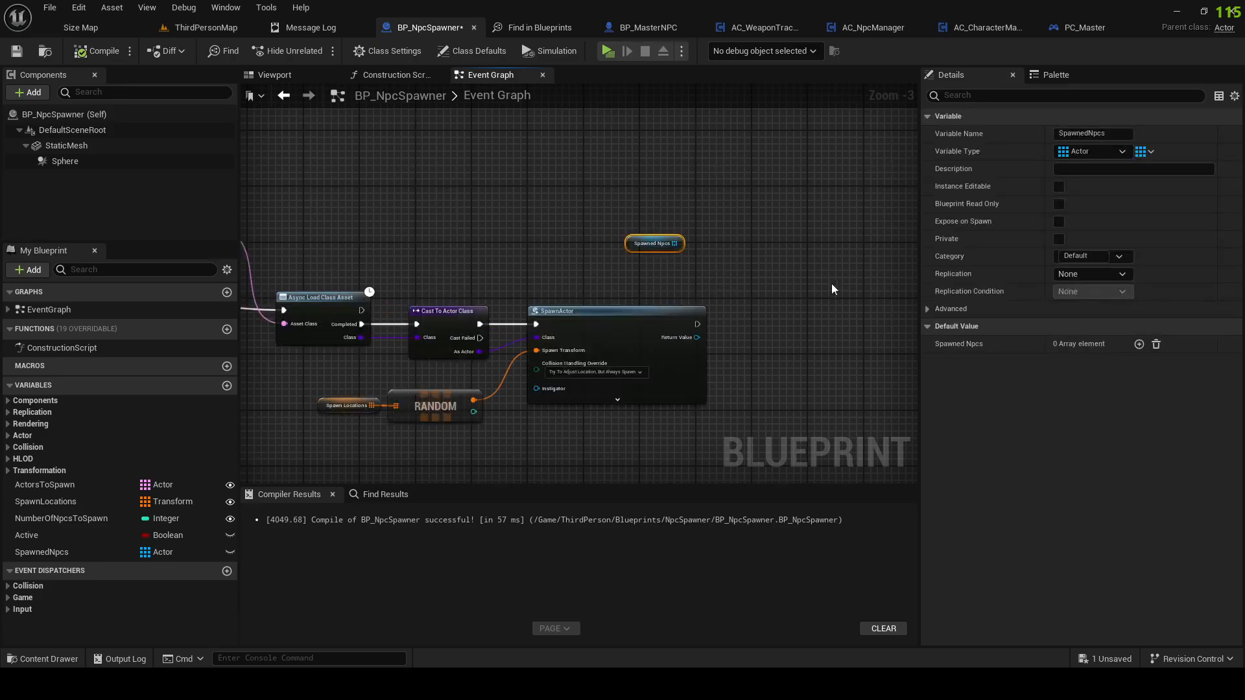
Step: Create an array Add node from the Spawned Npcs getter and link SpawnActor's execution output to it
drag(675, 244, 751, 274)
text(add)
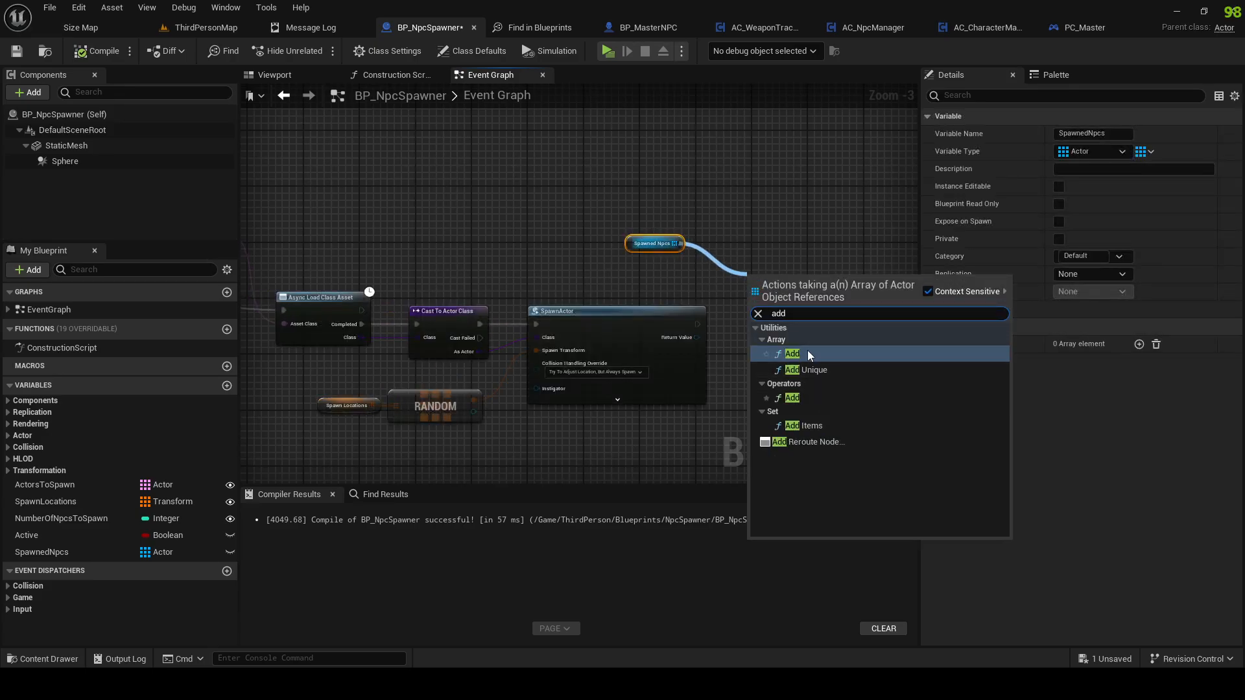
click(807, 350)
drag(697, 324, 807, 341)
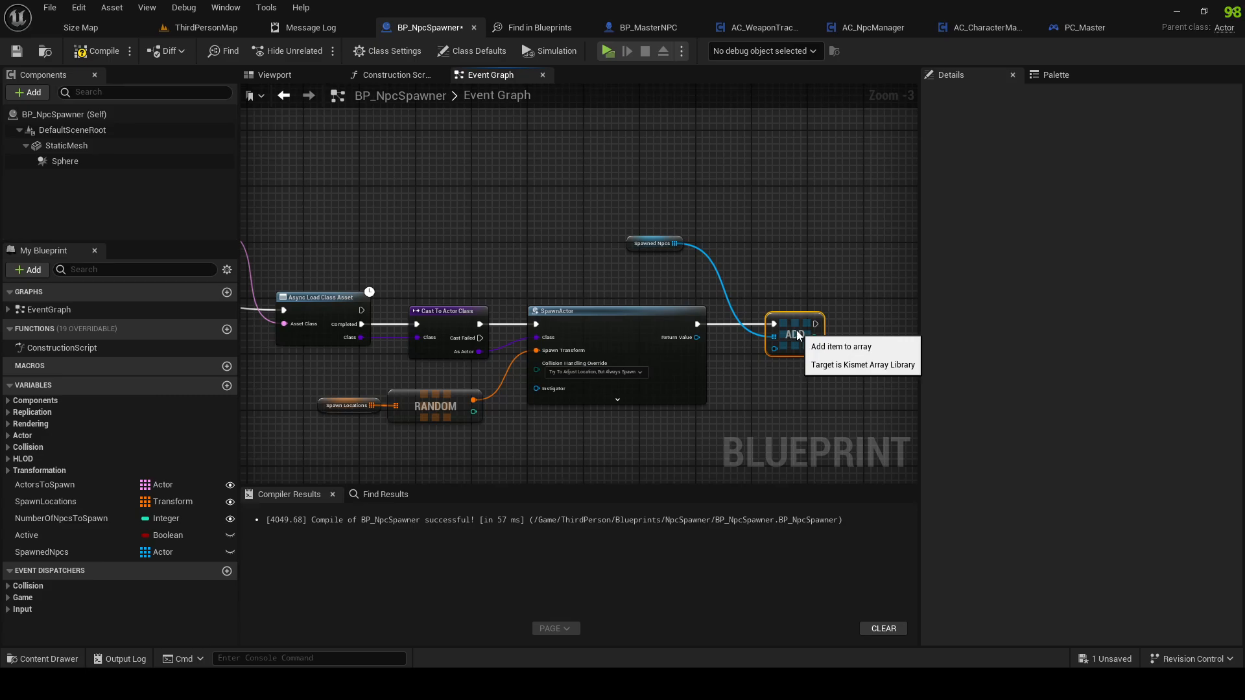
Step: Move the Spawned Npcs getter closer to Add, connect SpawnActor's Return Value as the added item, and compile
drag(648, 246, 696, 283)
drag(697, 337, 775, 348)
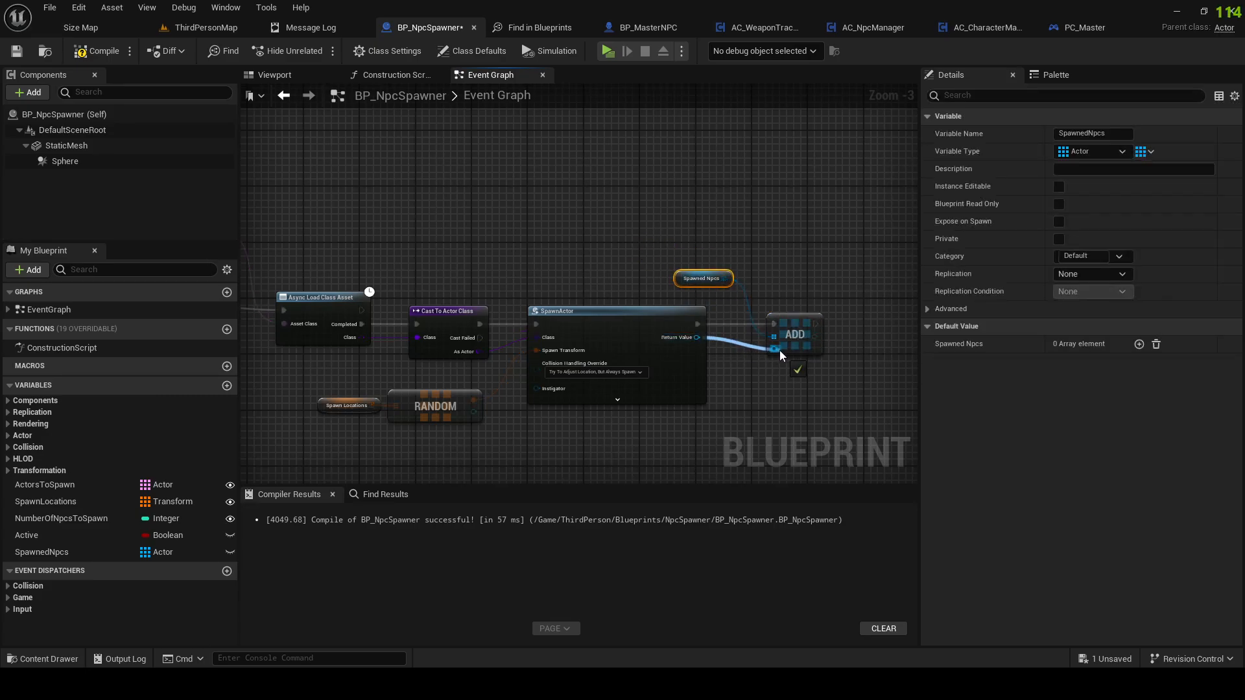
right_drag(653, 266, 736, 309)
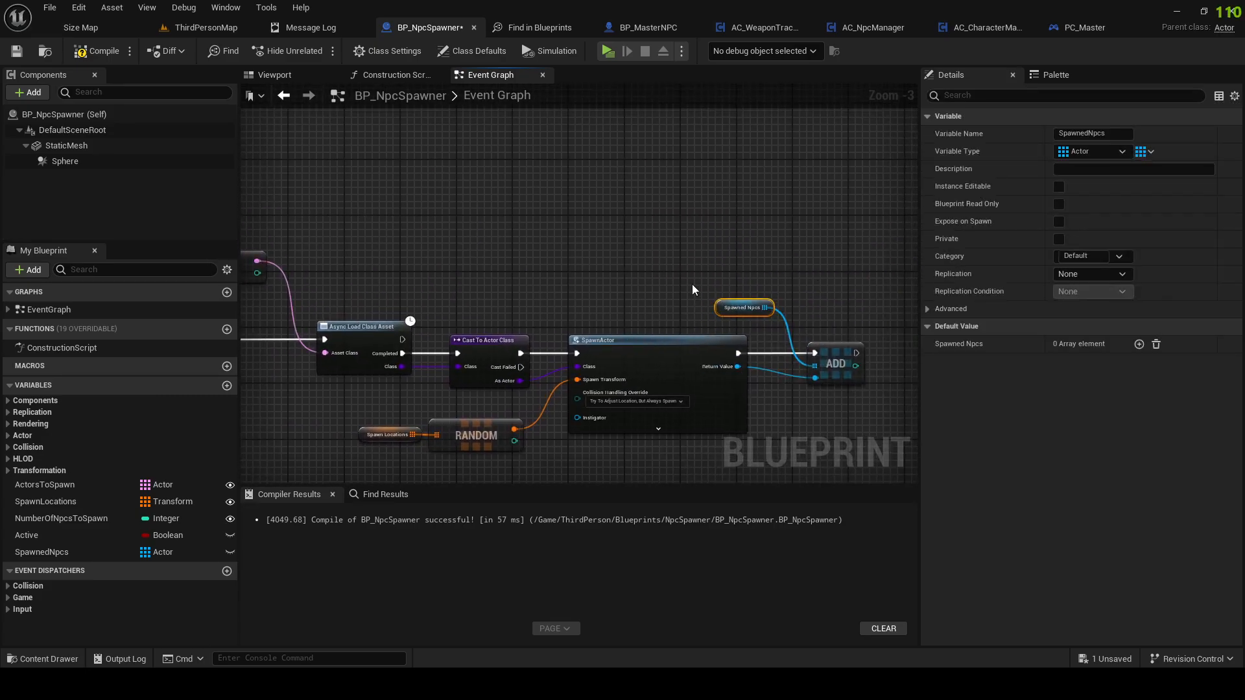
click(96, 51)
Step: Nudge the Spawned Npcs getter slightly farther away from the Add node, above SpawnActor
scroll(464, 295, down, 1)
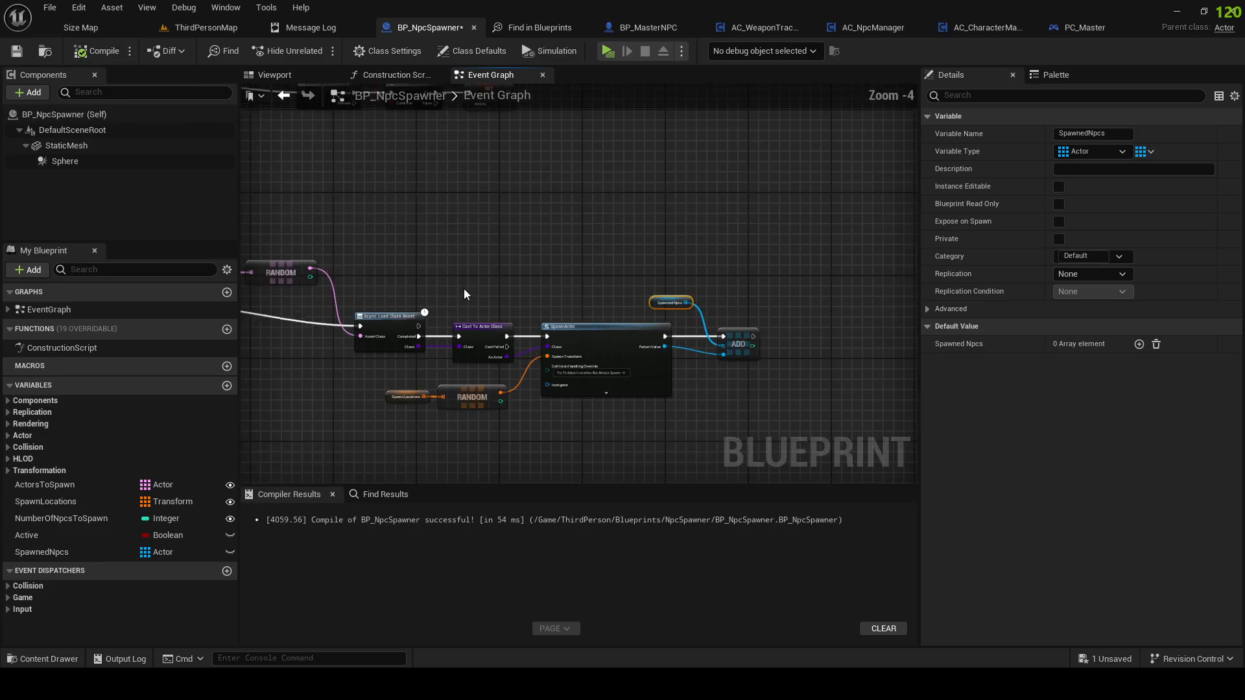
right_drag(373, 291, 583, 324)
scroll(583, 324, down, 2)
right_drag(704, 303, 402, 218)
scroll(453, 262, up, 3)
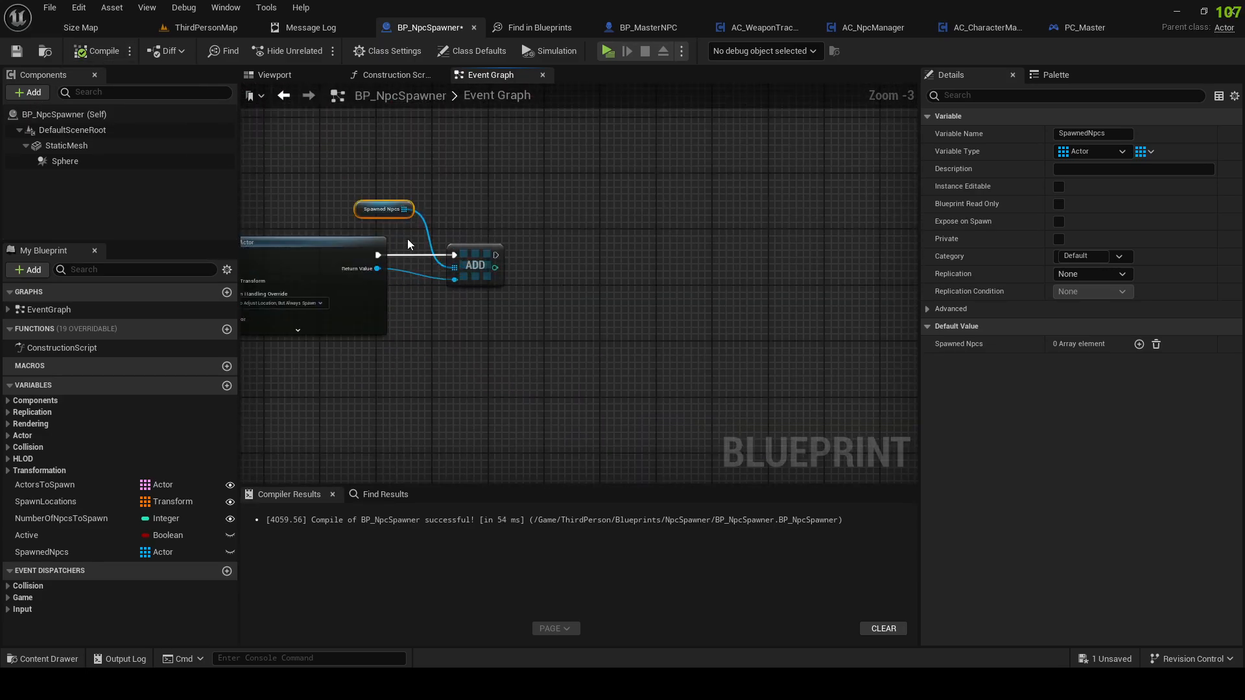
right_drag(513, 219, 536, 216)
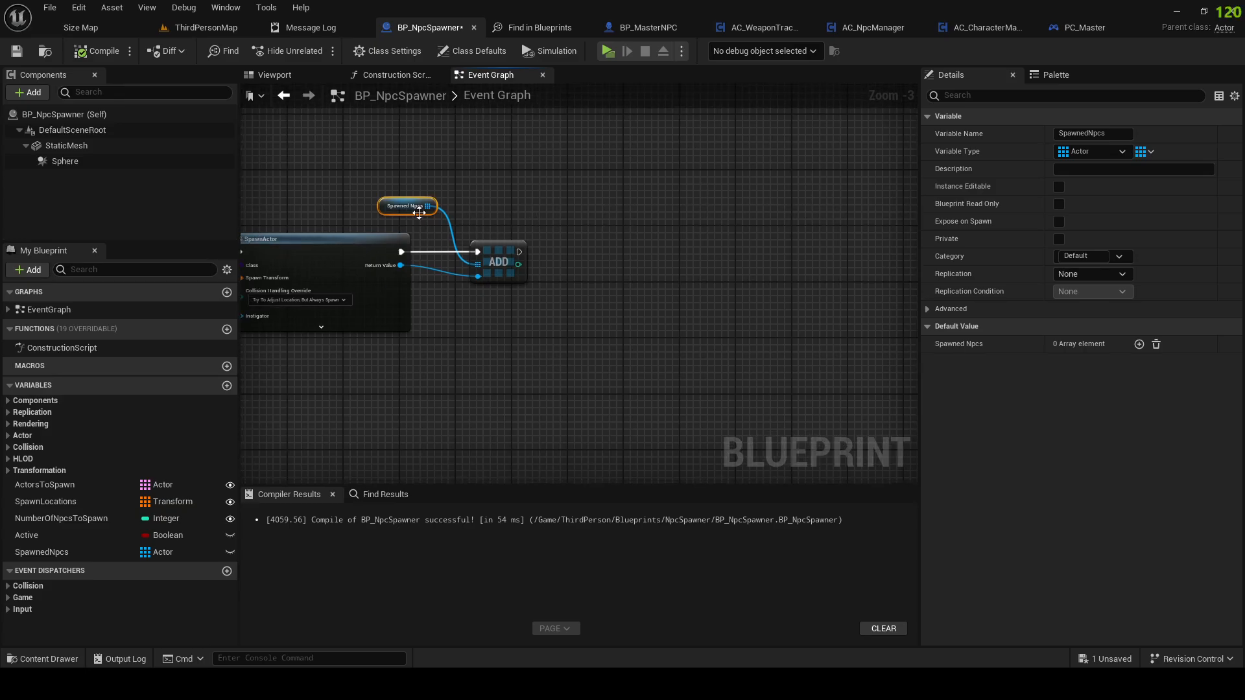
drag(427, 207, 547, 205)
click(464, 179)
right_drag(465, 181, 603, 256)
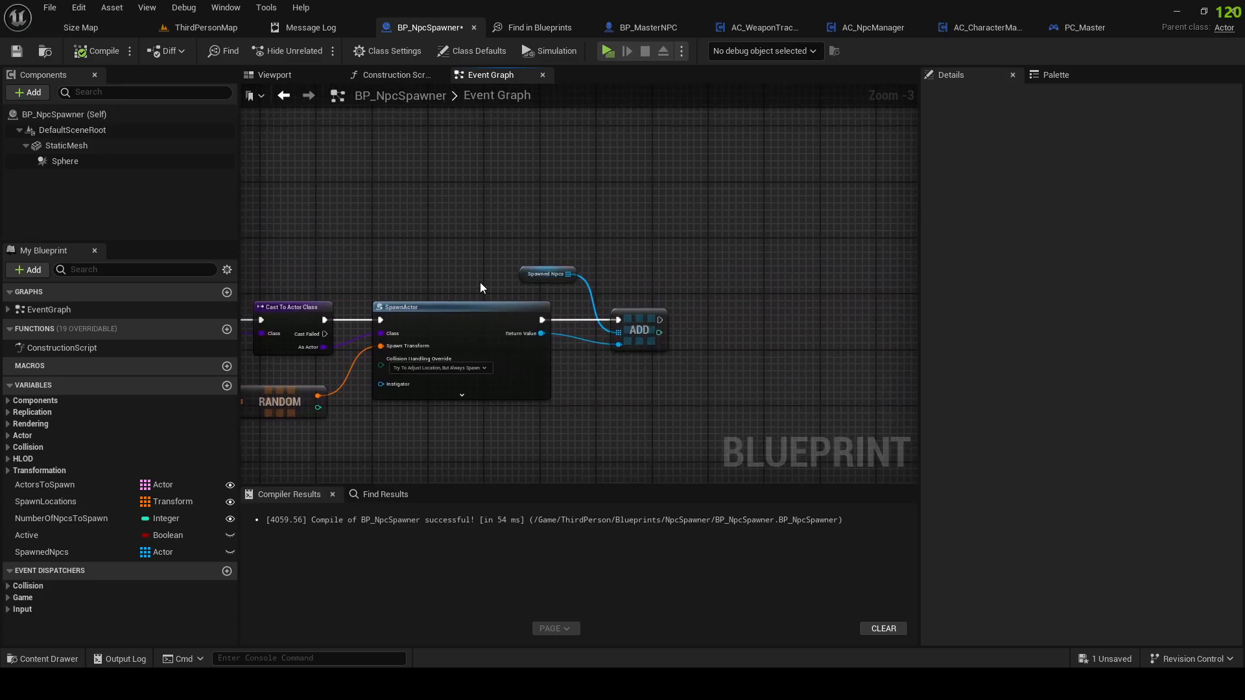
mouse_move(528, 279)
mouse_down()
mouse_move(541, 279)
mouse_move(522, 269)
mouse_up()
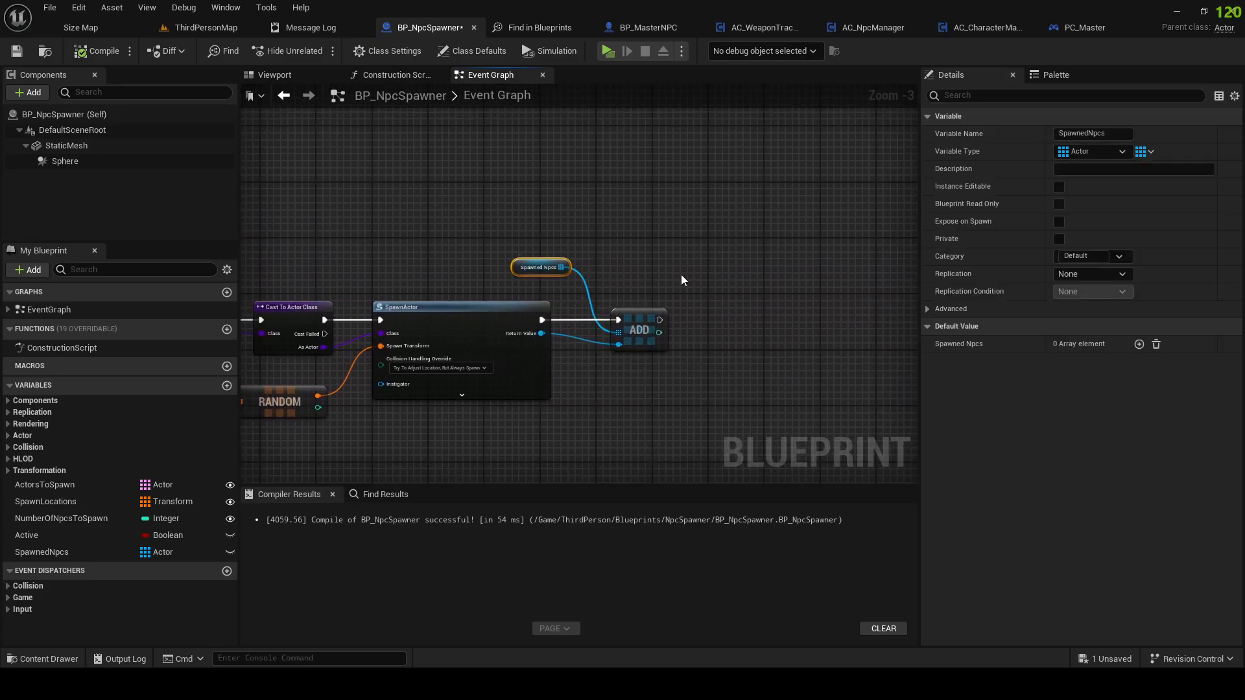
Step: Paste a copy of the Spawned Npcs getter below the ServerSpawnNpc event
click(682, 274)
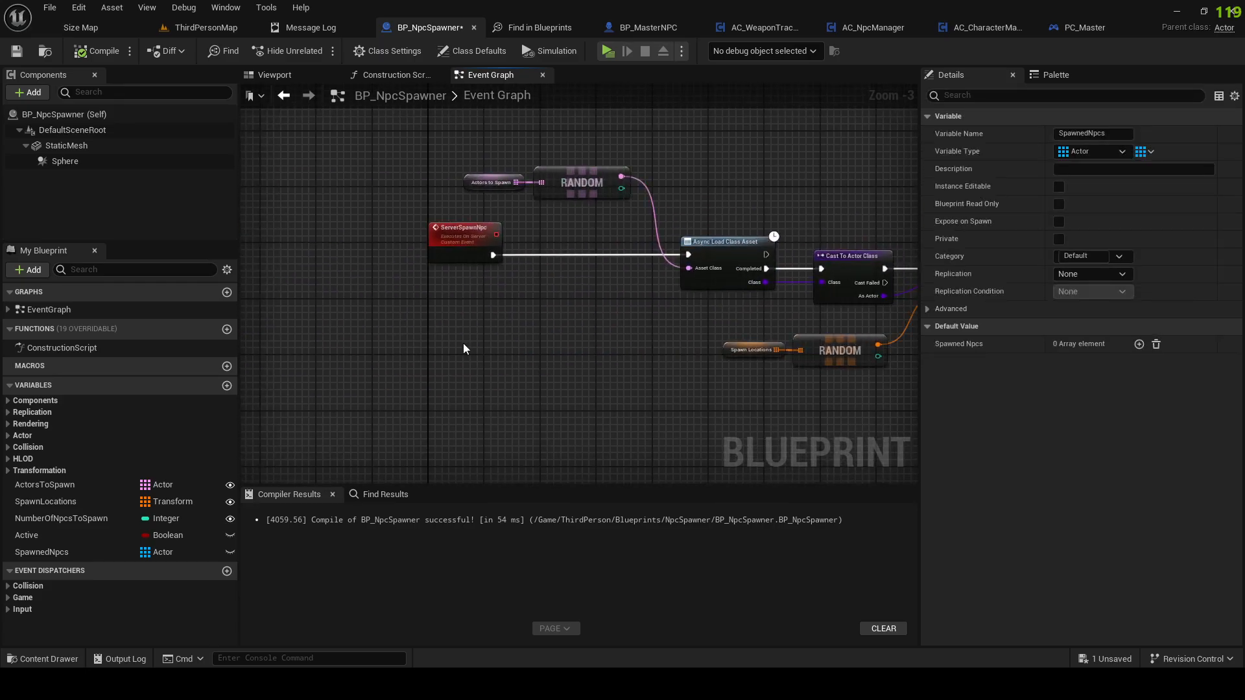
key(ctrl+v)
drag(506, 342, 508, 341)
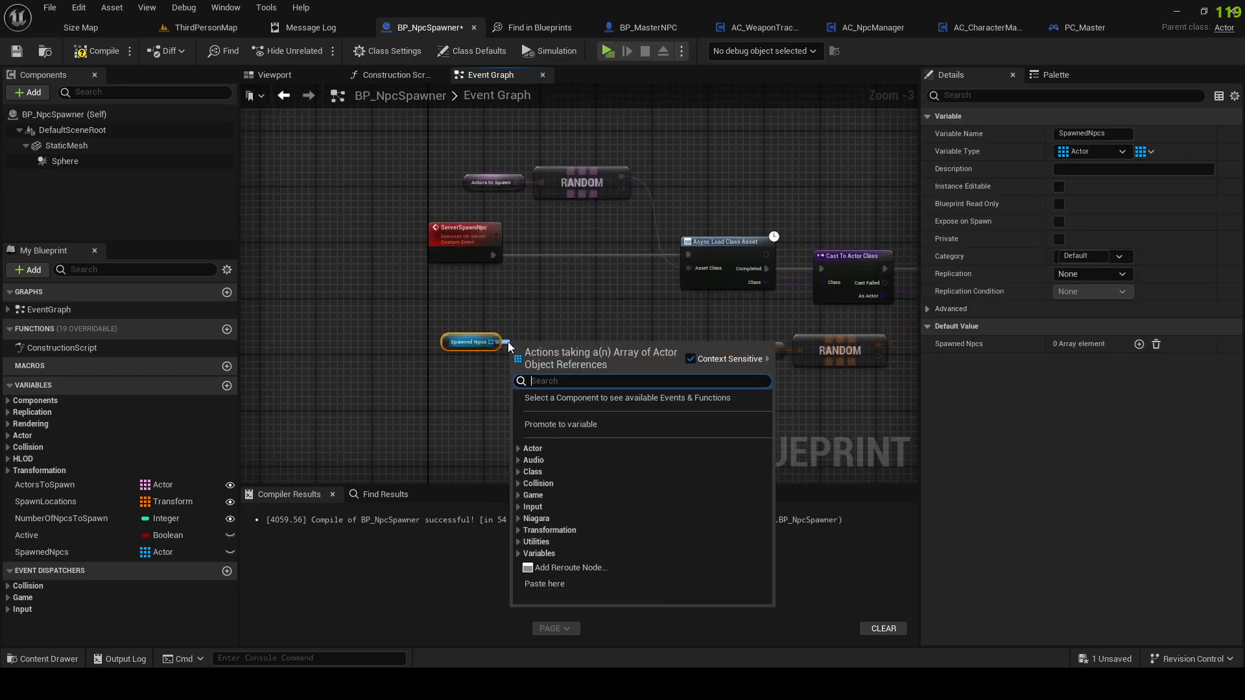
text(lengt)
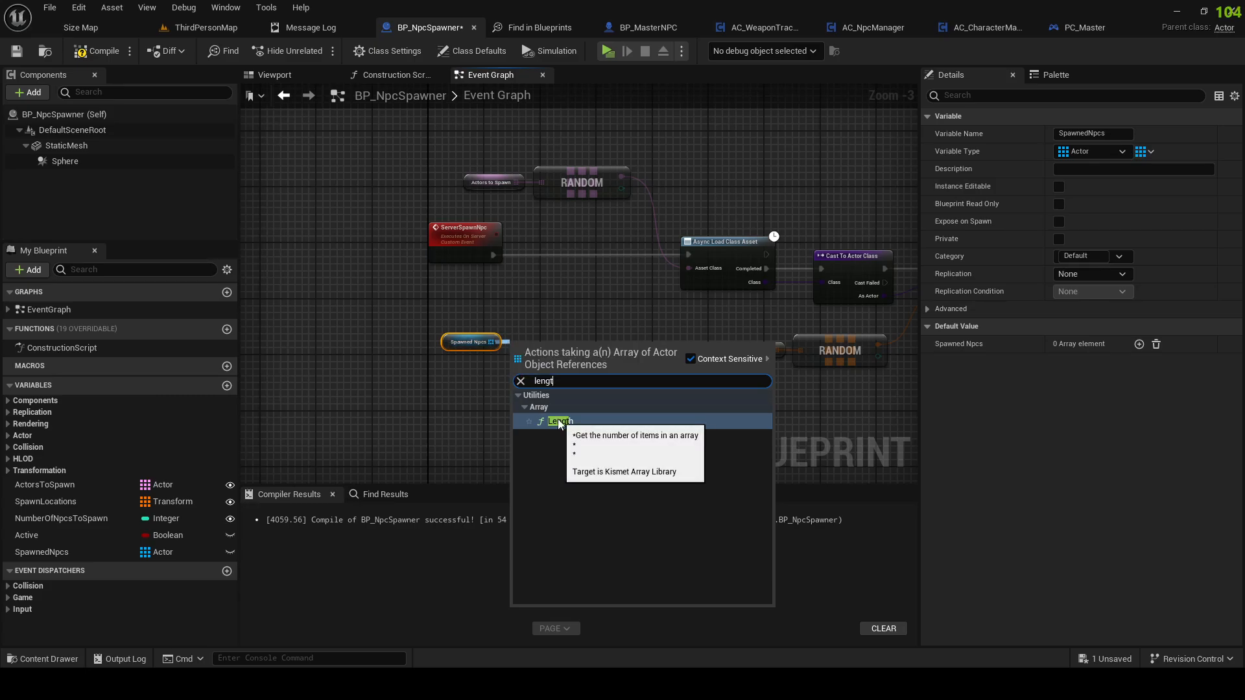
click(526, 325)
Step: Add a Last Index node to the pasted Spawned Npcs getter and reposition both nodes beneath the ServerSpawnNpc event
drag(505, 341, 512, 344)
text(last i)
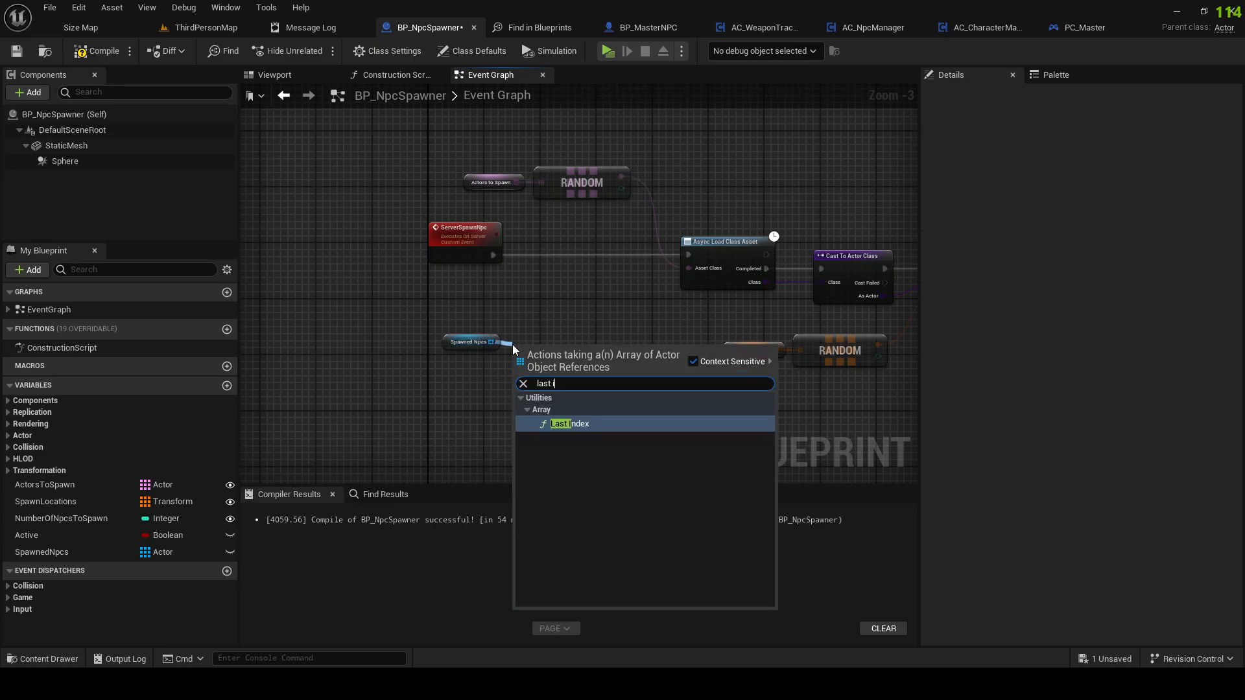
click(567, 424)
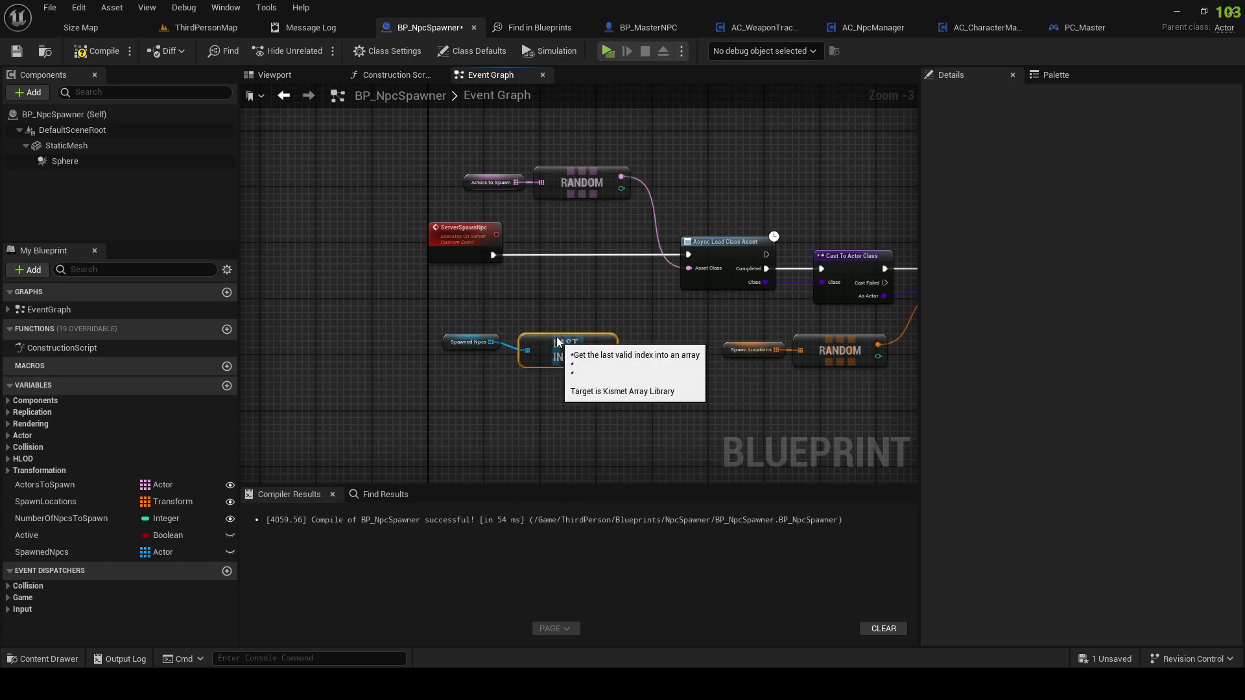
drag(389, 313, 548, 360)
drag(551, 345, 440, 338)
click(582, 338)
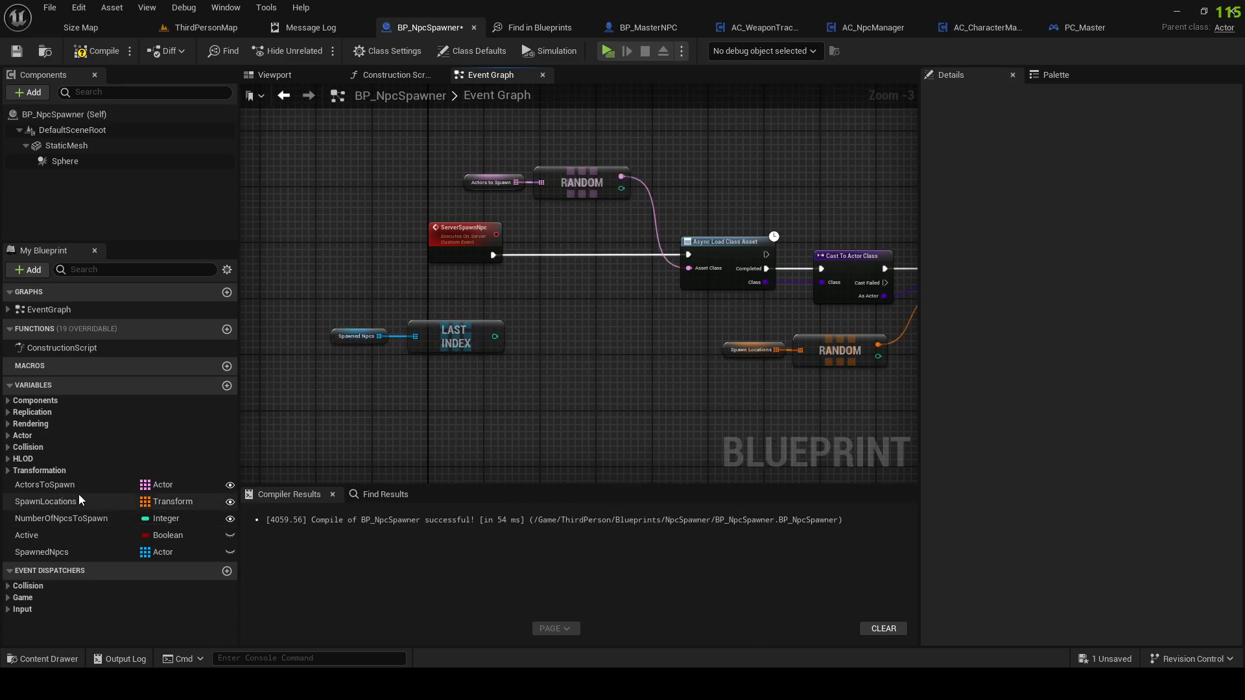
Step: Add a less-than node that compares the Last Index output with a NumberOfNpcsToSpawn getter
drag(69, 519, 582, 318)
click(528, 332)
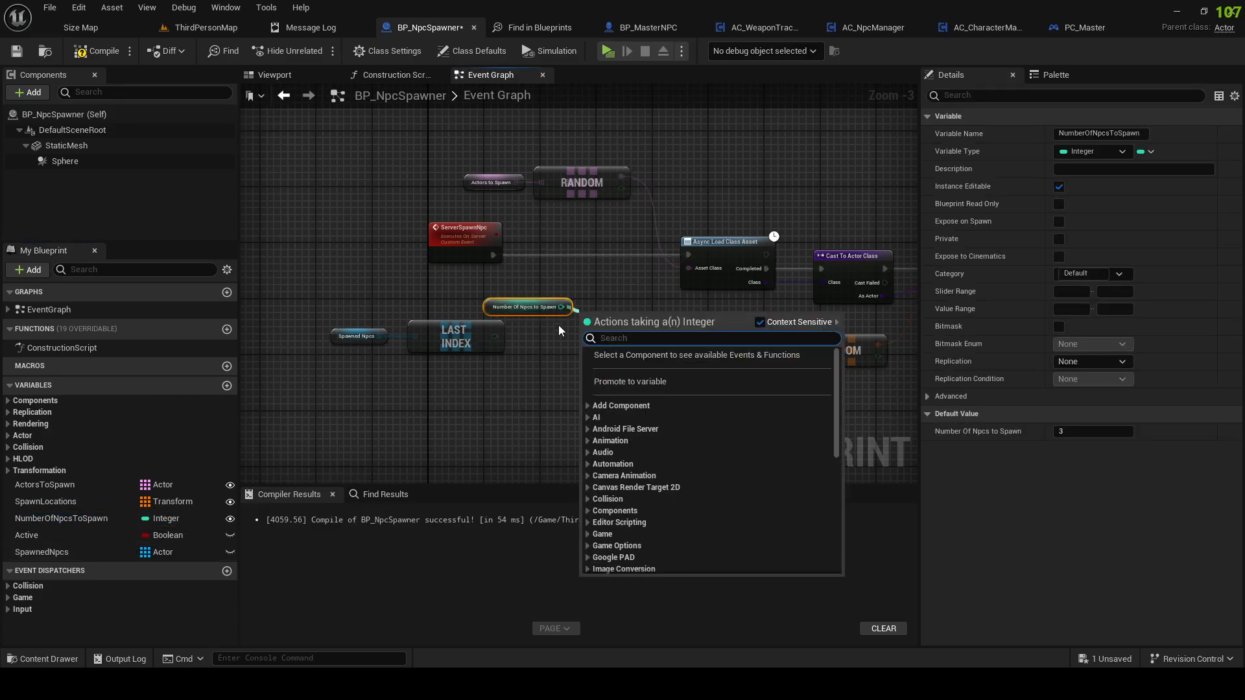
drag(495, 336, 523, 344)
text(<)
click(580, 405)
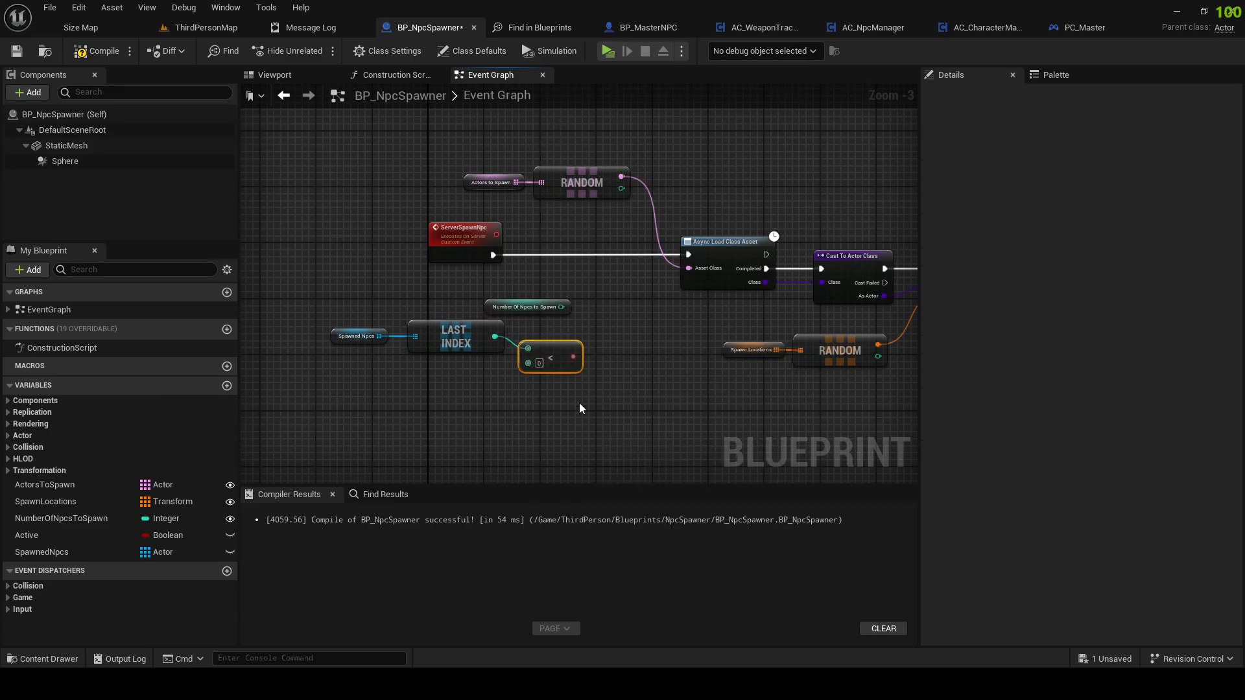
drag(533, 301, 555, 335)
Step: Add a Branch node executed by ServerSpawnNpc and connect the less-than result as its Condition
key(b)
click(564, 245)
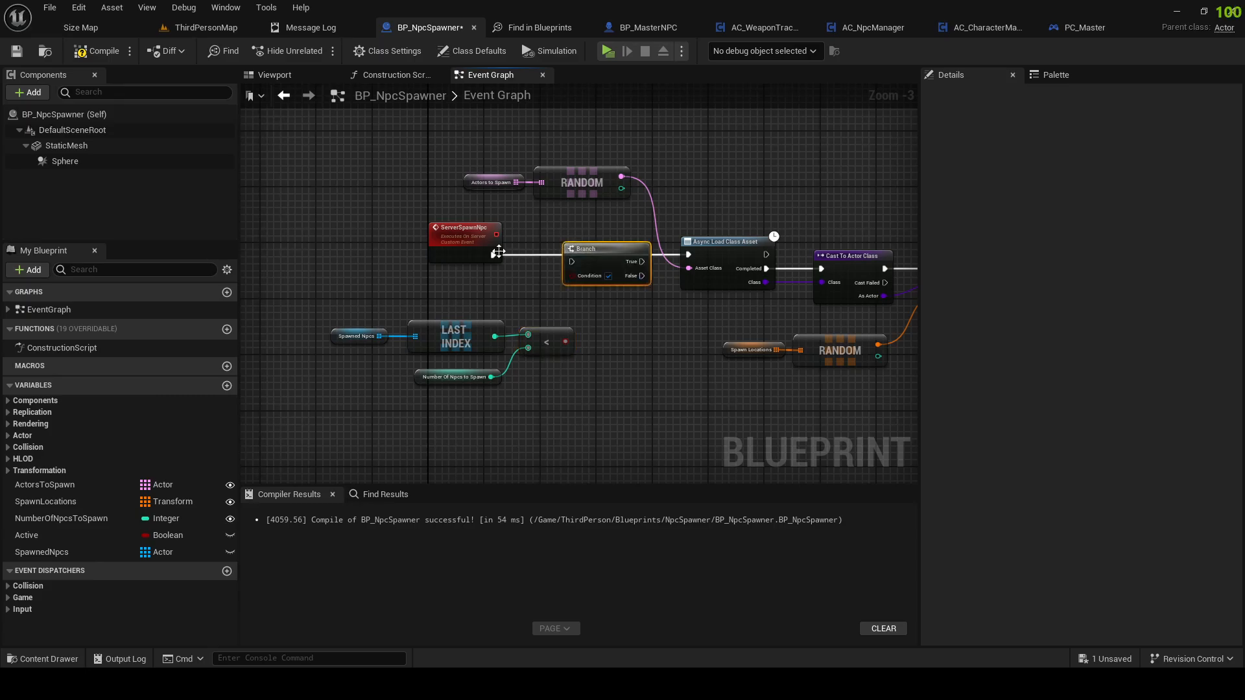
drag(494, 254, 575, 261)
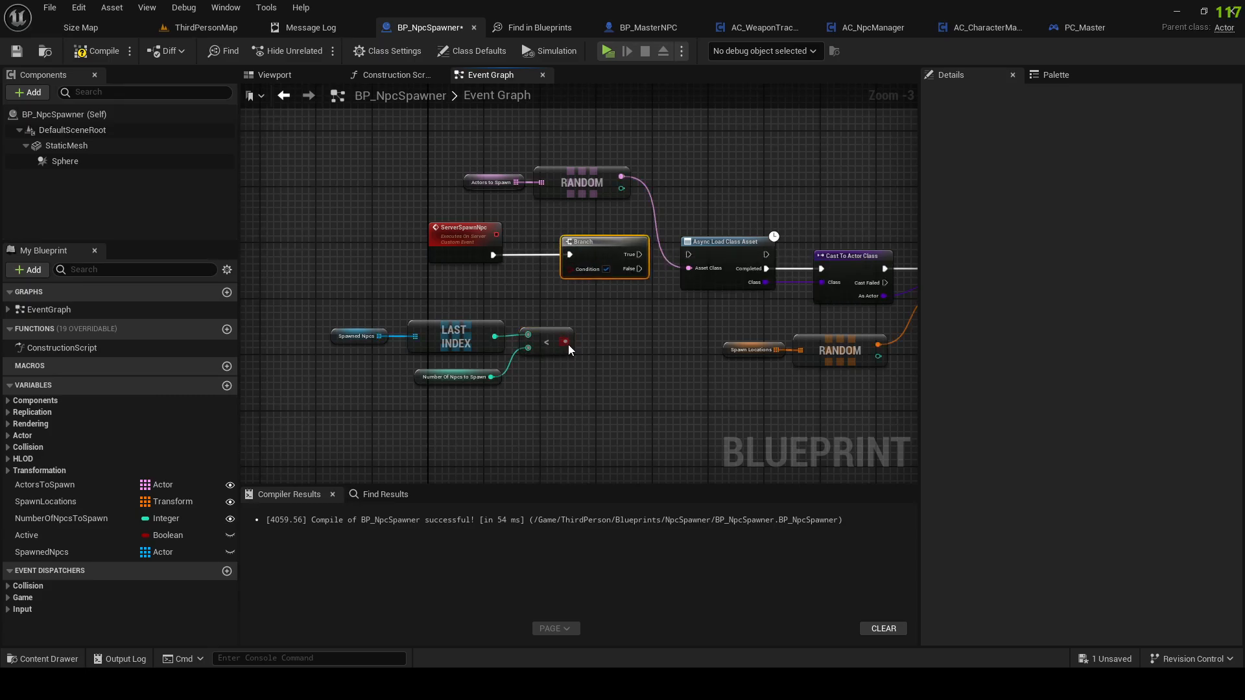
drag(566, 342, 575, 270)
Step: Rearrange the ServerSpawnNpc event, Branch, comparison nodes and Actors to Spawn random nodes to leave room before Async Load Class Asset
drag(365, 302, 492, 317)
click(389, 220)
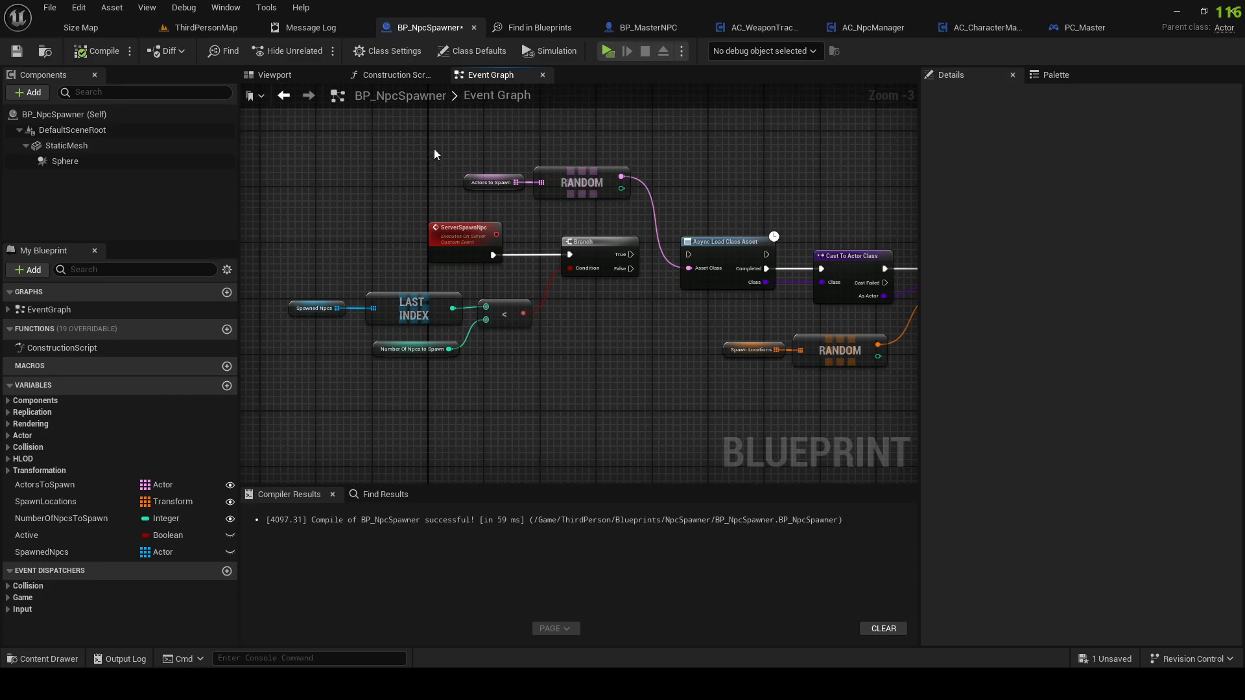
right_drag(434, 154, 464, 152)
drag(287, 227, 626, 380)
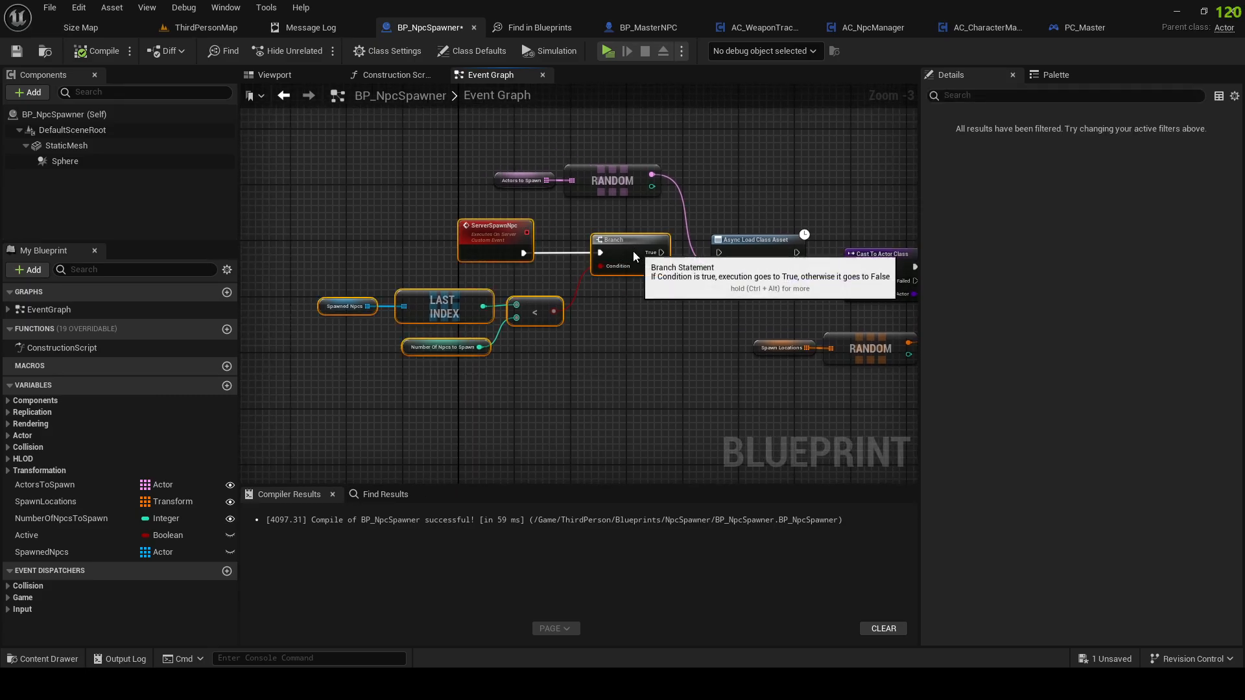
drag(633, 251, 508, 258)
drag(505, 153, 531, 186)
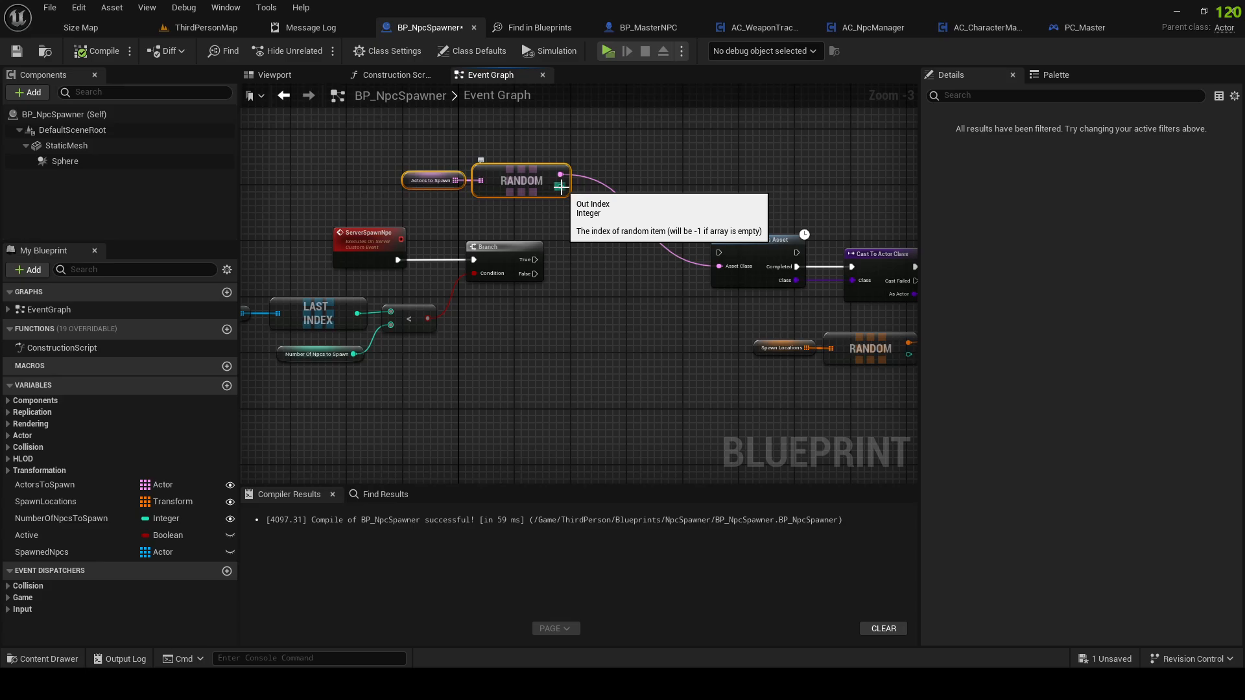
Step: Promote the Out Index of the Actors to Spawn Random node to an integer variable named LastSpawnedActorIndex
right_click(561, 187)
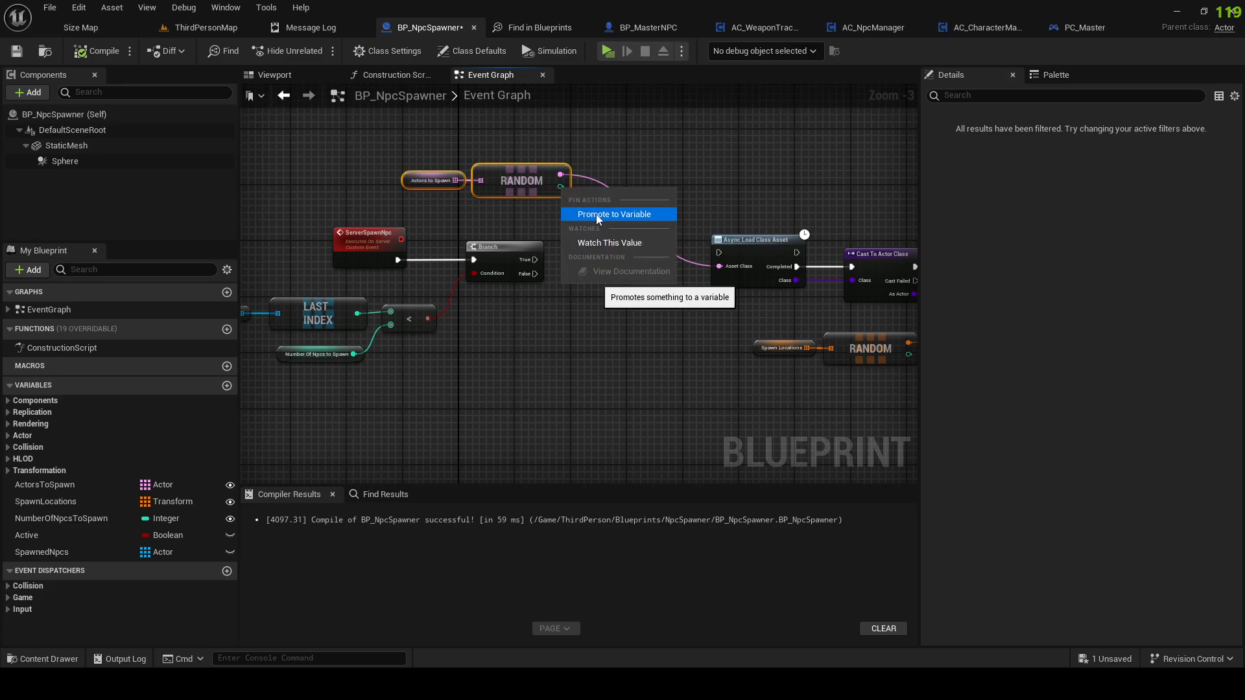
click(596, 214)
text(Spawn)
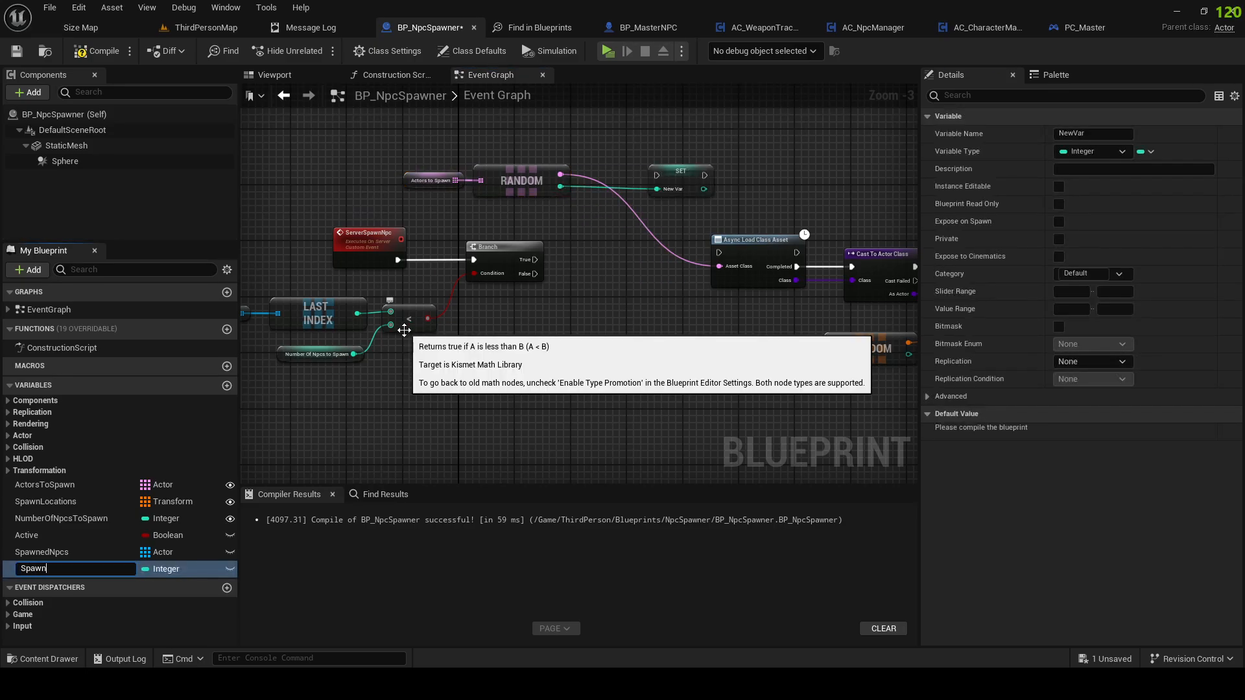
text(e)
key(BackSpace)
key(BackSpace)
key(BackSpace)
key(BackSpace)
key(BackSpace)
key(BackSpace)
text(LastSpawnedActorIndex)
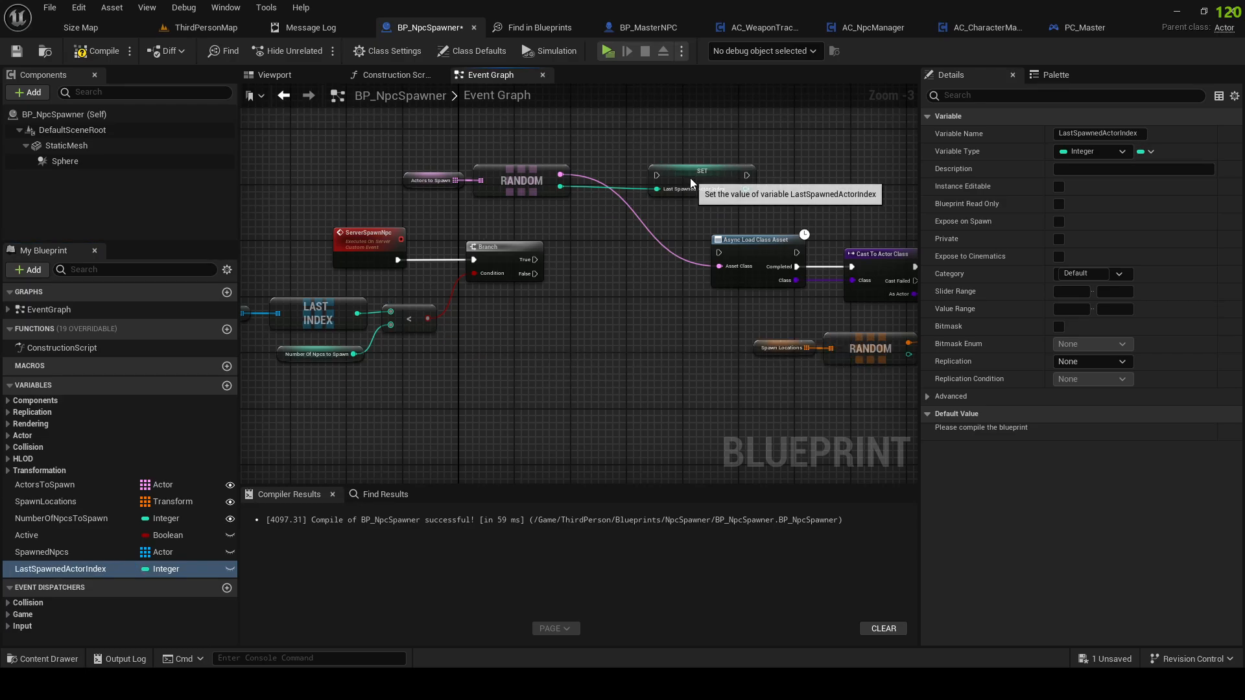
Step: Insert the Set Last Spawned Actor Index node between the Branch's True output and Async Load Class Asset
drag(690, 178, 618, 268)
drag(535, 259, 586, 259)
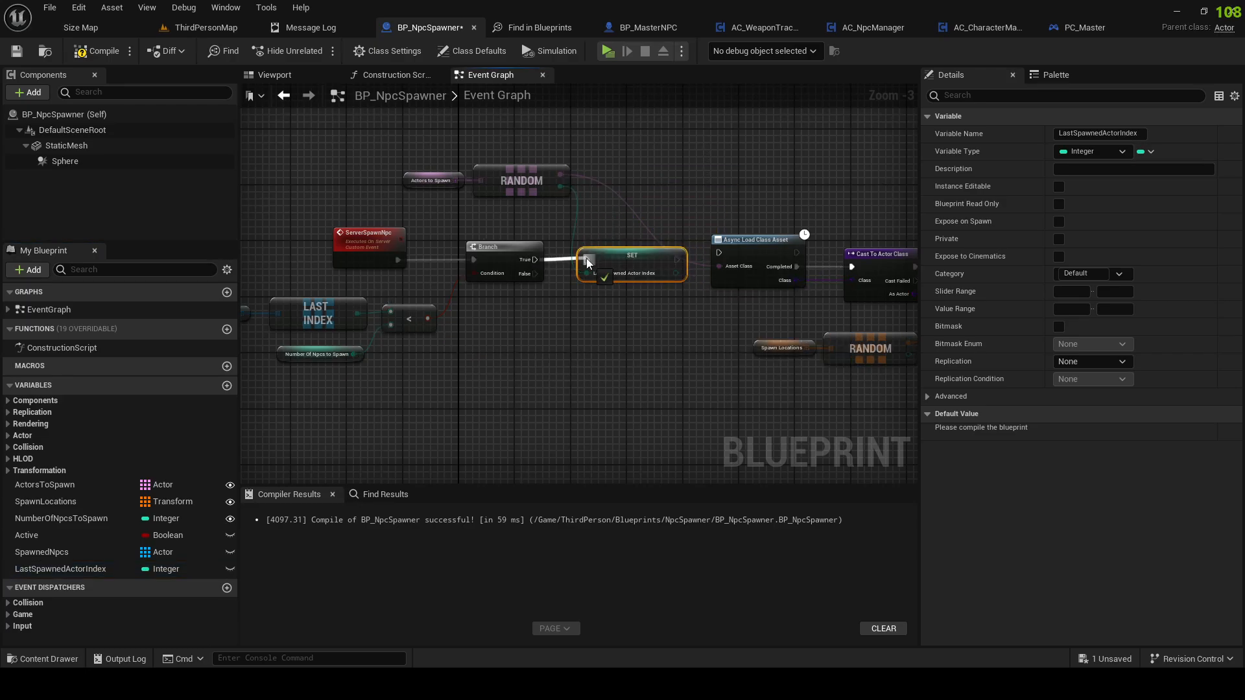
drag(677, 260, 719, 254)
Step: Align ServerSpawnNpc, Branch, Set and comparison nodes with Async Load Class Asset, and move the Actors to Spawn random pair above the Branch
right_drag(249, 252, 337, 249)
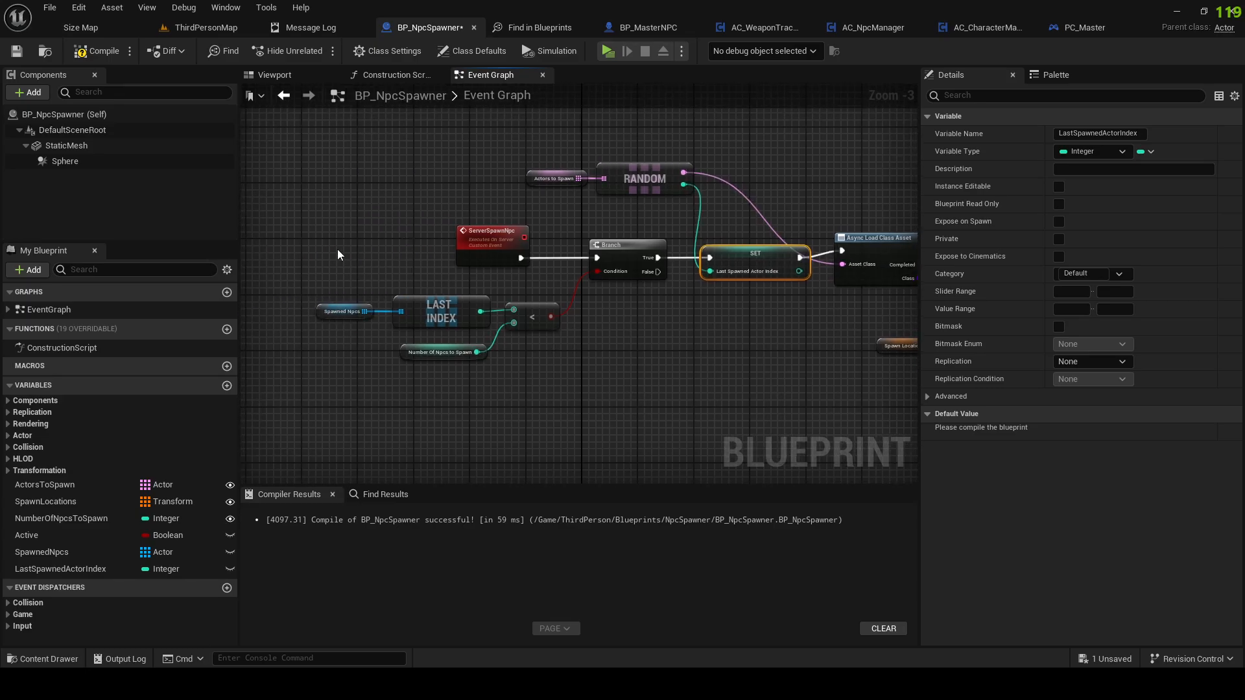
drag(337, 249, 755, 348)
drag(748, 253, 724, 251)
click(528, 145)
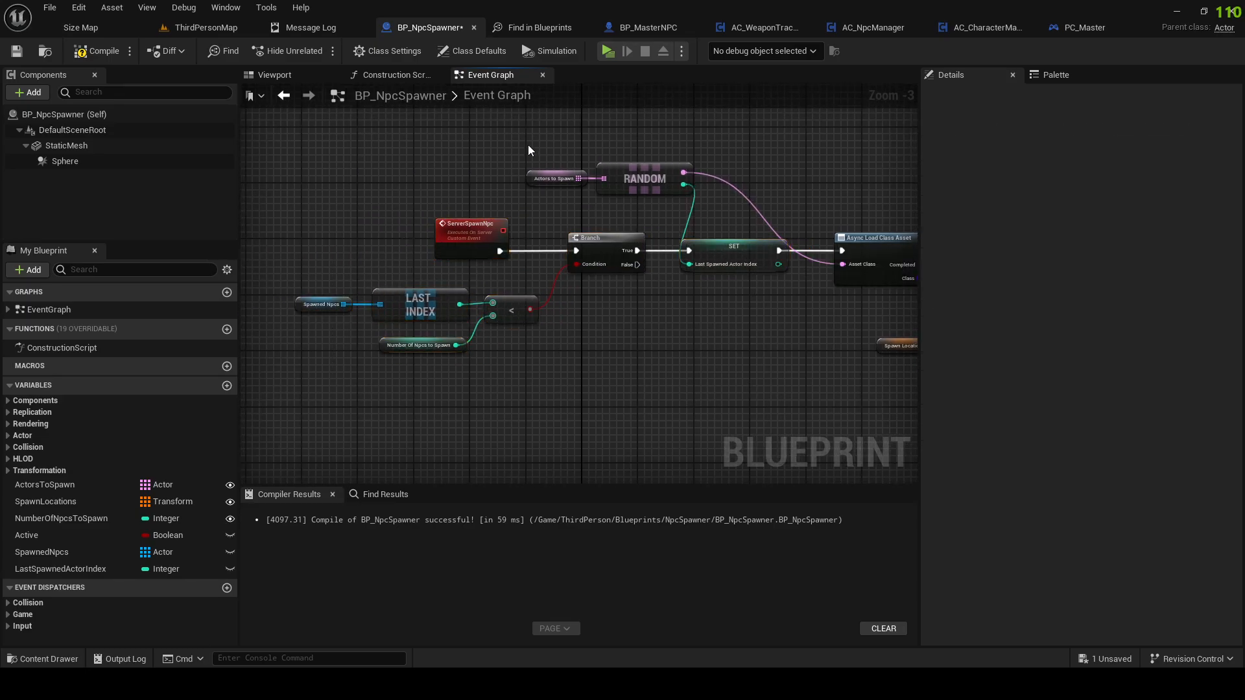
drag(528, 145, 633, 188)
drag(635, 186, 592, 188)
click(608, 213)
Step: Feed Asset Class from a Get node combining a duplicated Actors to Spawn getter with Last Spawned Actor Index, and compile
click(491, 174)
key(ctrl+c)
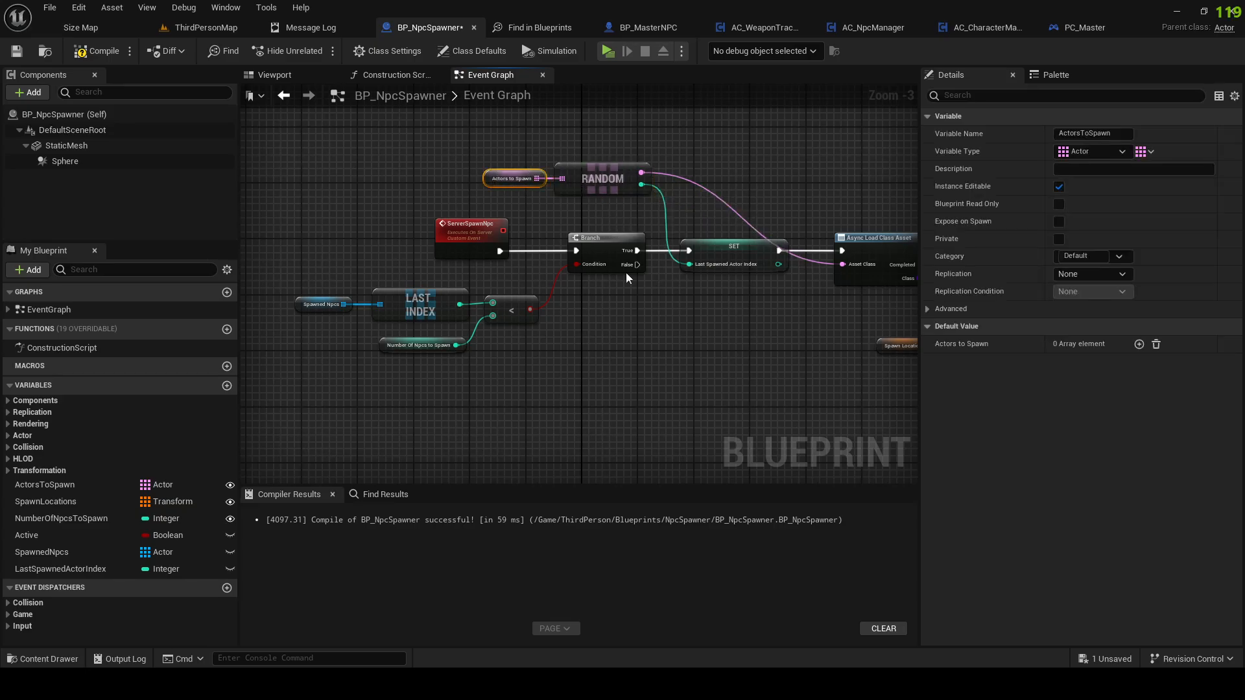
key(ctrl+v)
drag(711, 323, 737, 323)
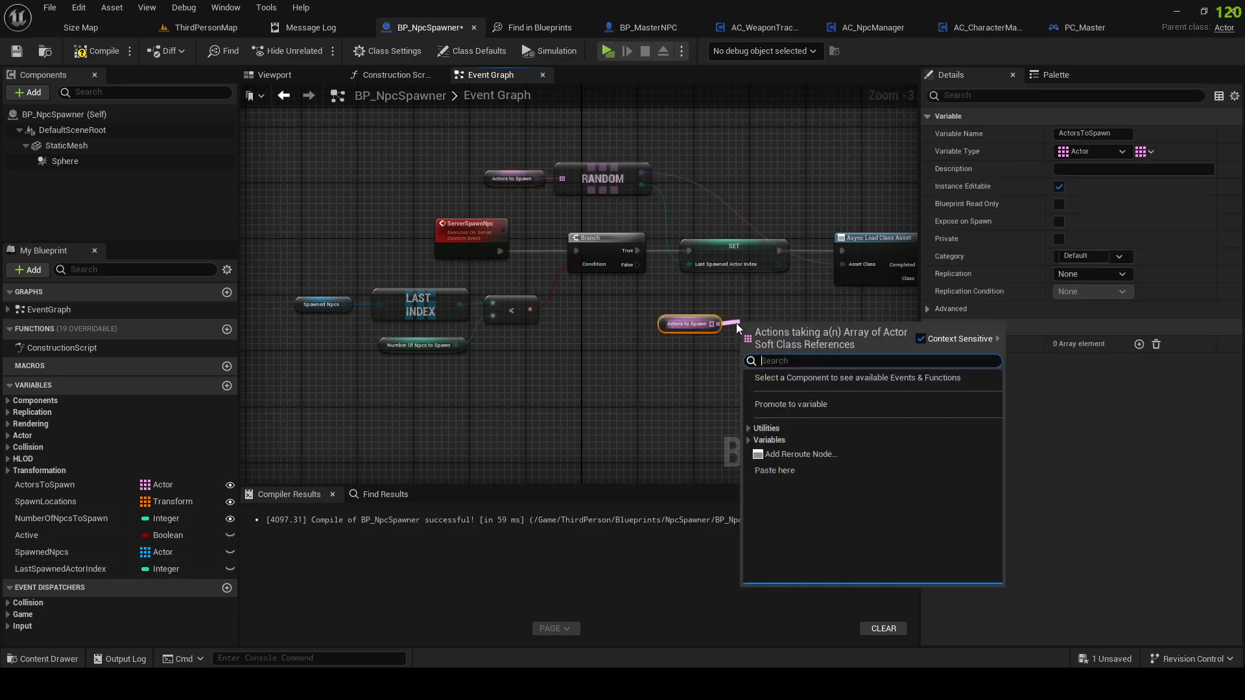
text(get)
click(809, 396)
drag(69, 569, 868, 242)
click(713, 371)
scroll(758, 350, up, 2)
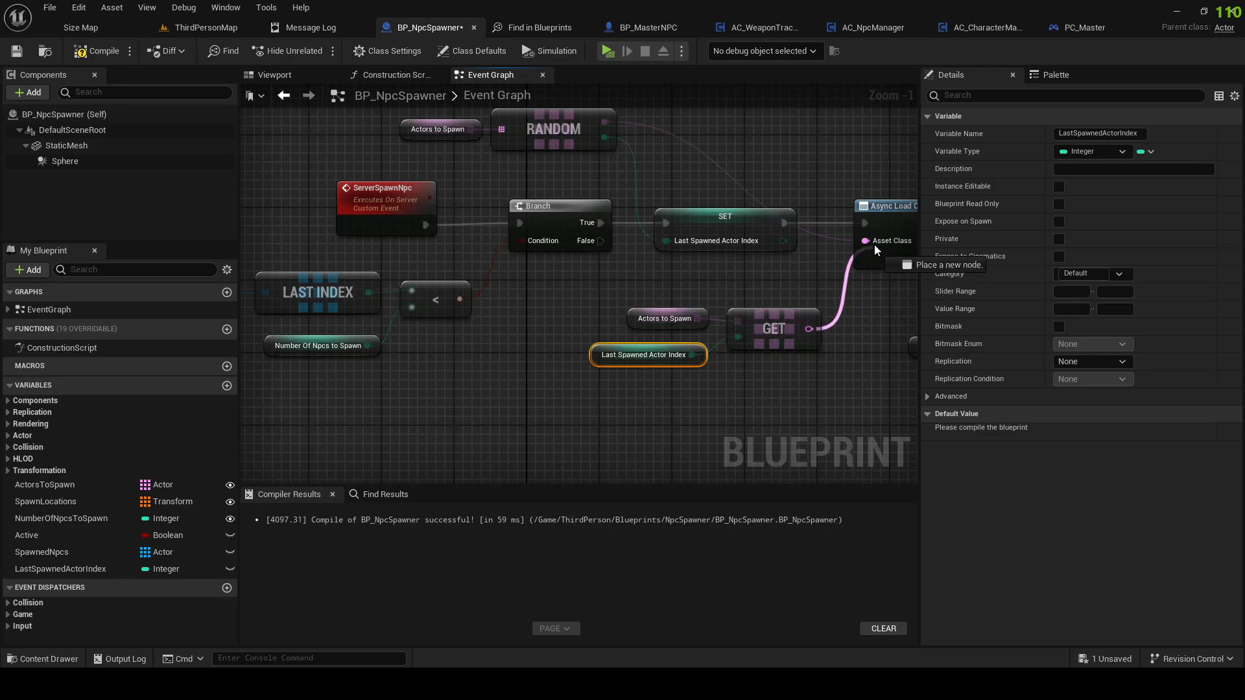
click(570, 363)
click(611, 357)
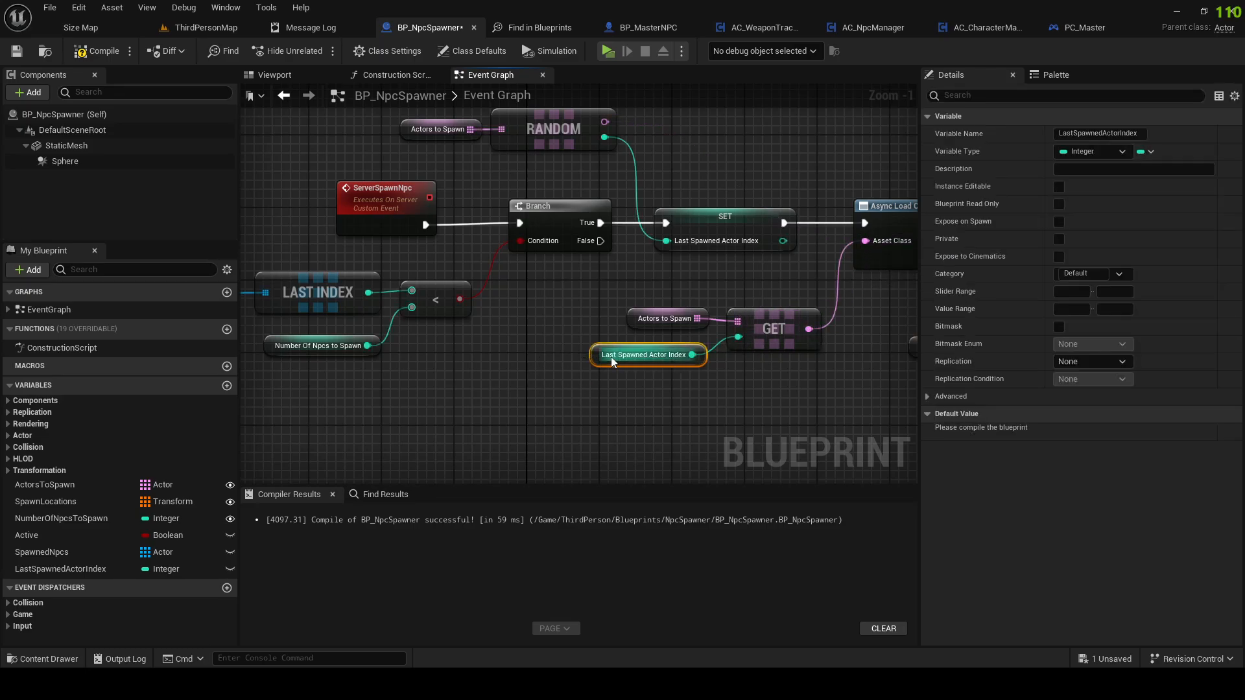
click(126, 61)
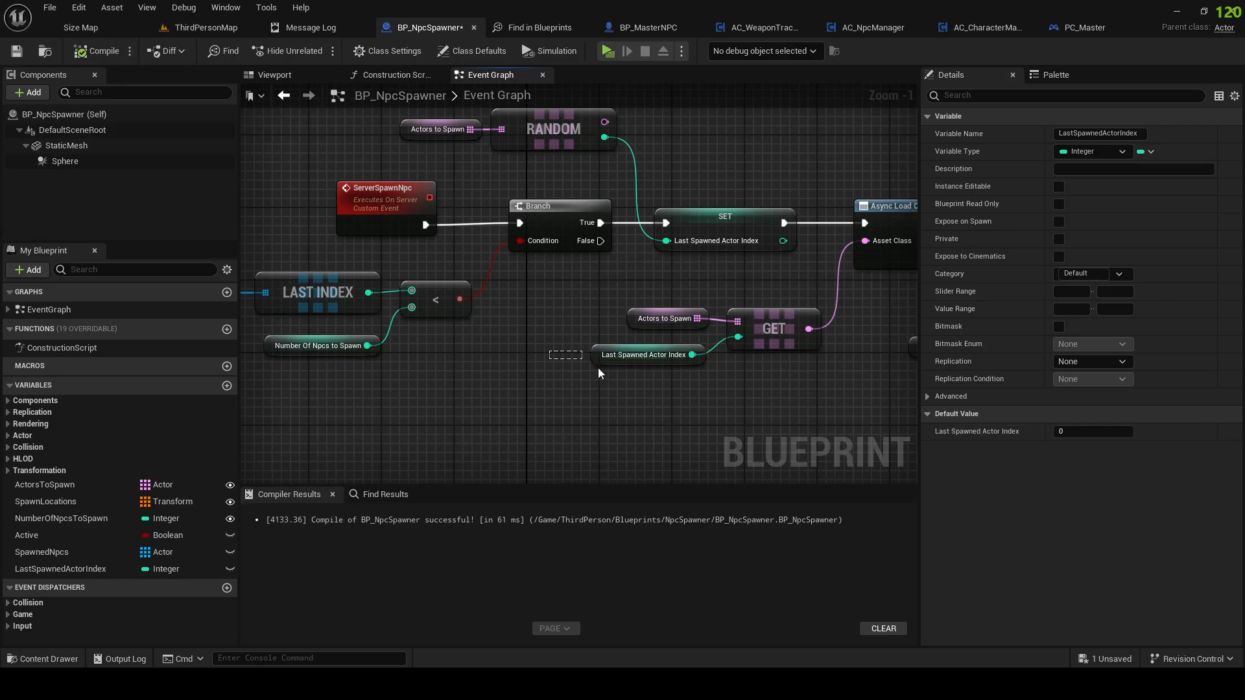
Step: Add a Remove Index node beside Add, fed by copied Actors to Spawn and Last Spawned Actor Index getters
scroll(645, 372, down, 2)
right_drag(644, 372, 332, 391)
click(682, 227)
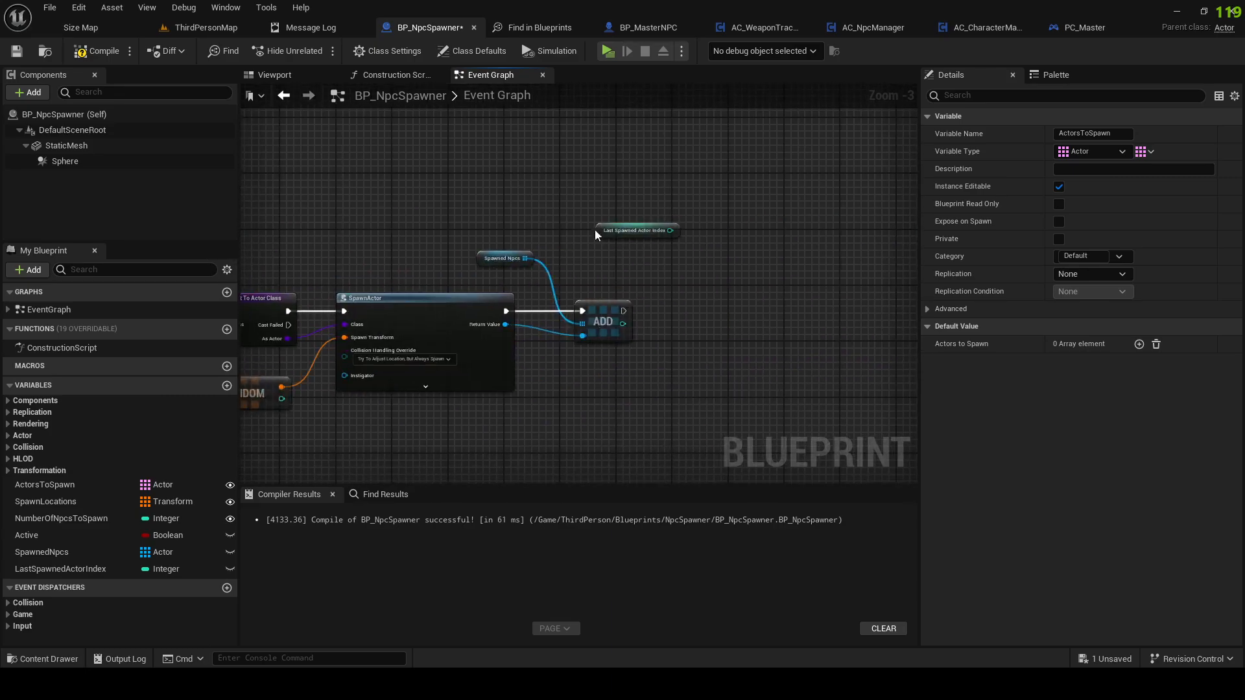
drag(692, 202, 698, 212)
text(remove)
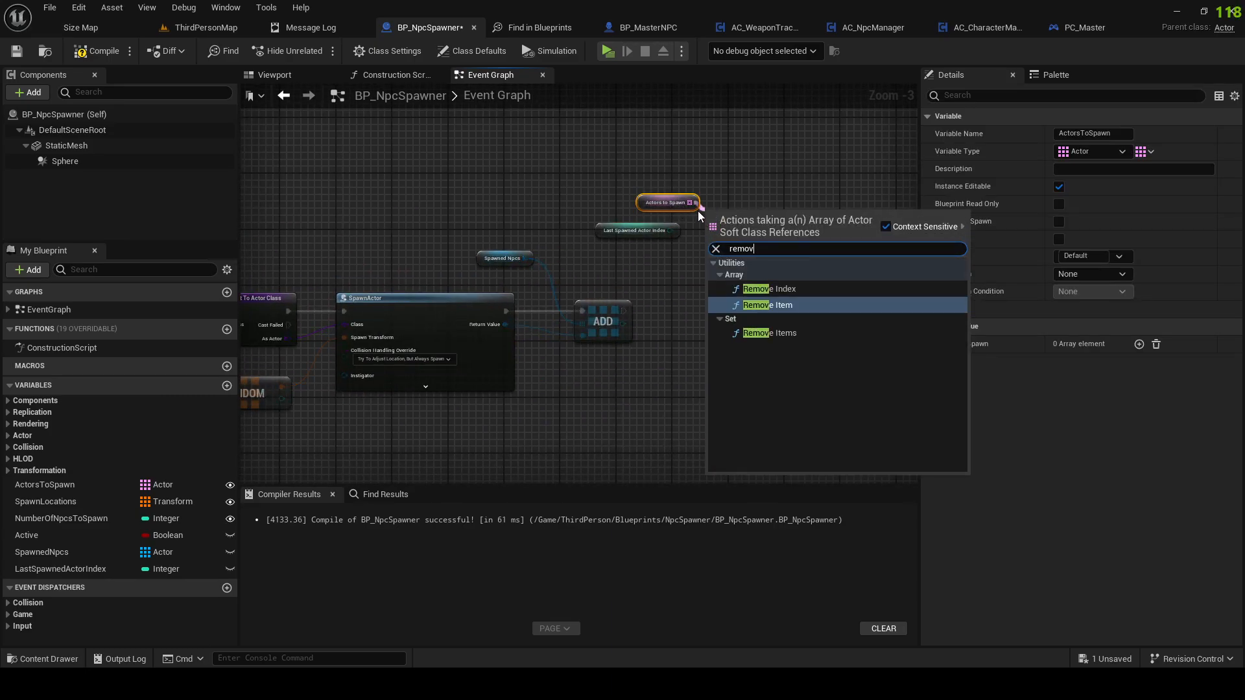
click(775, 289)
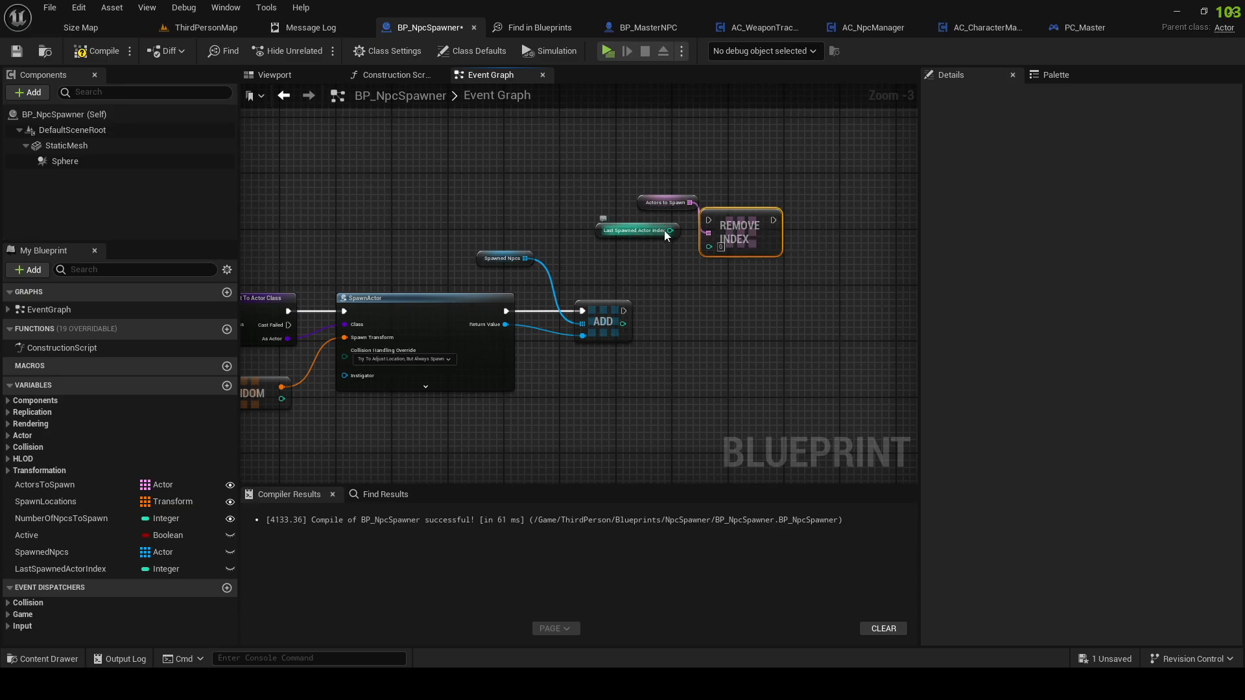
drag(669, 230, 769, 313)
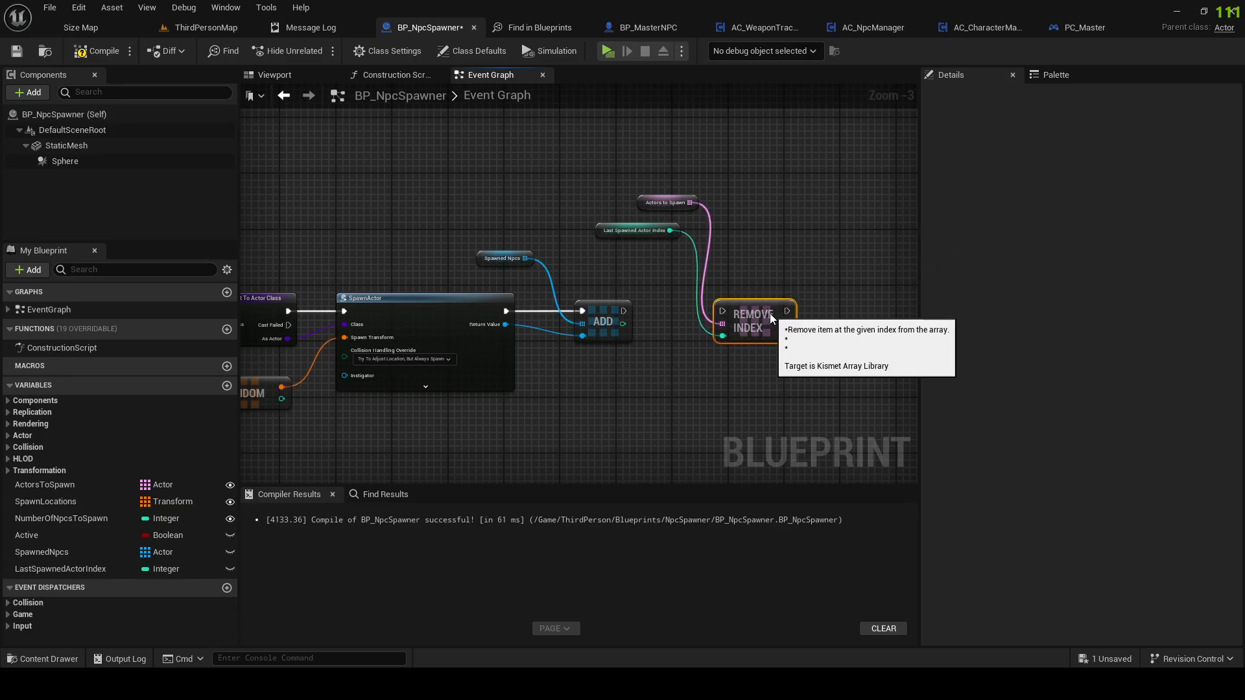
Step: Execute Remove Index after the Add node, place its two getters just above Add, and compile the blueprint
click(627, 310)
drag(622, 315, 722, 311)
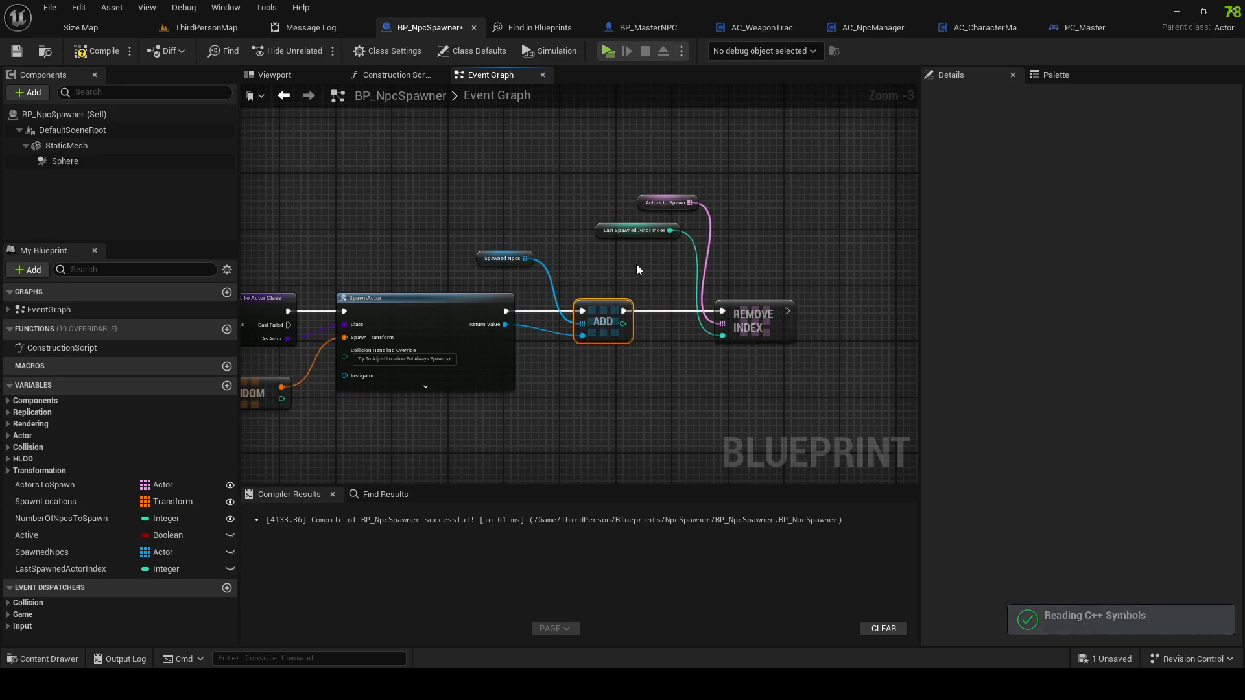
mouse_move(636, 263)
mouse_down()
mouse_move(671, 201)
mouse_move(615, 274)
mouse_move(629, 275)
mouse_move(625, 262)
mouse_up()
click(619, 254)
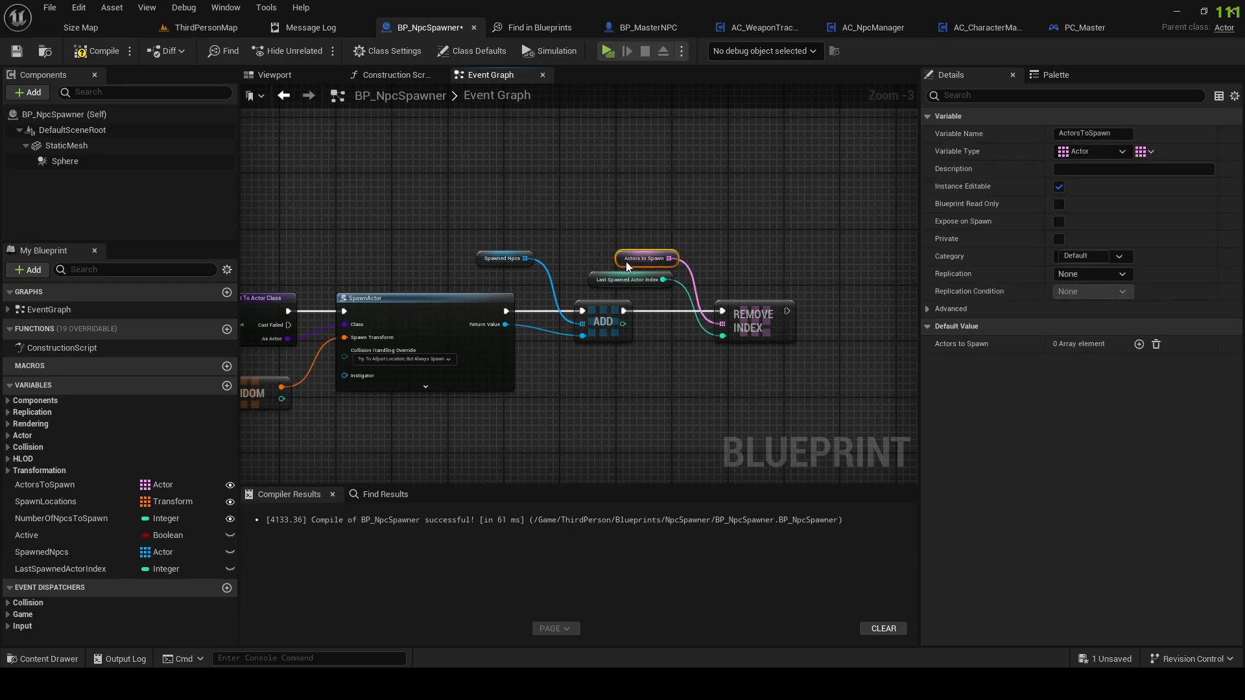
click(99, 53)
Step: Select the placed BP_NpcSpawner in ThirdPersonMap and examine its Actors to Spawn array entries
click(209, 30)
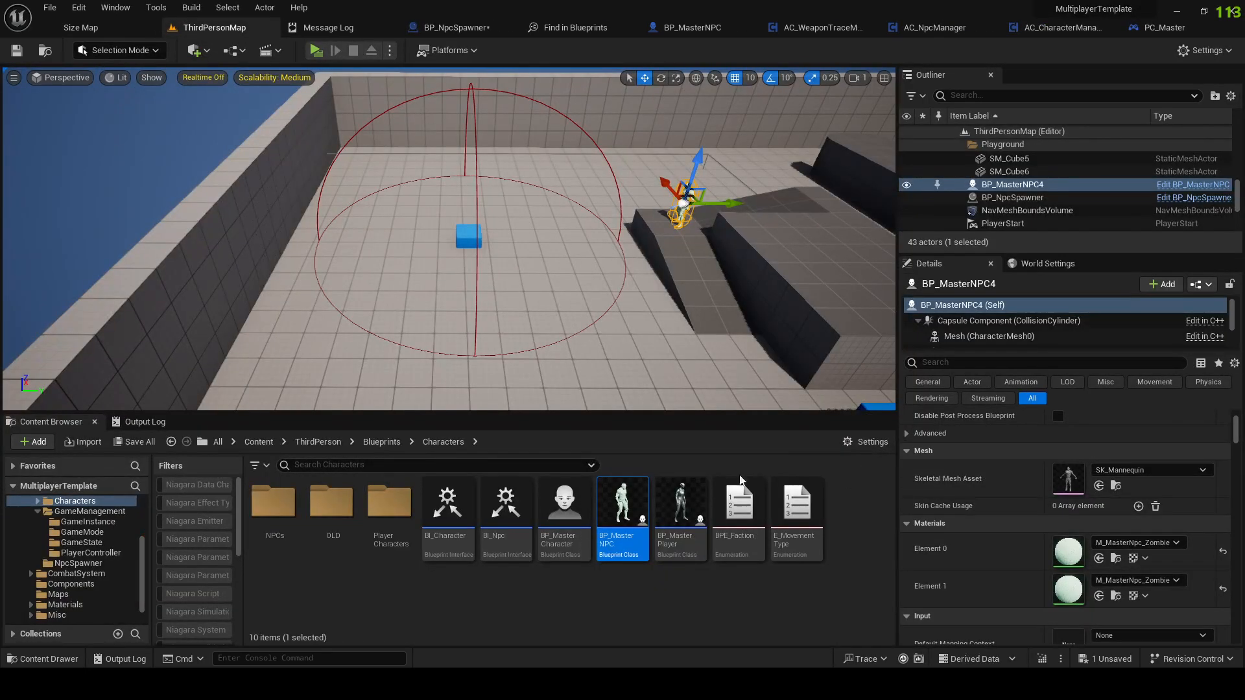
click(474, 239)
scroll(980, 454, up, 5)
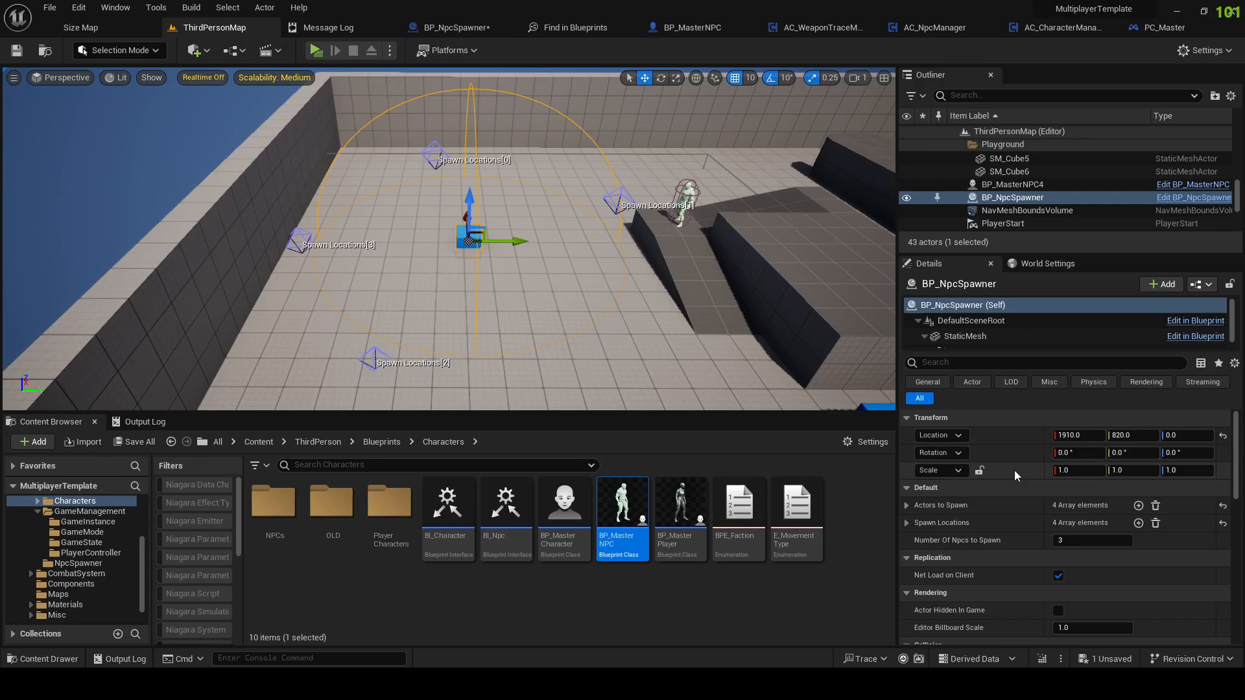
click(908, 506)
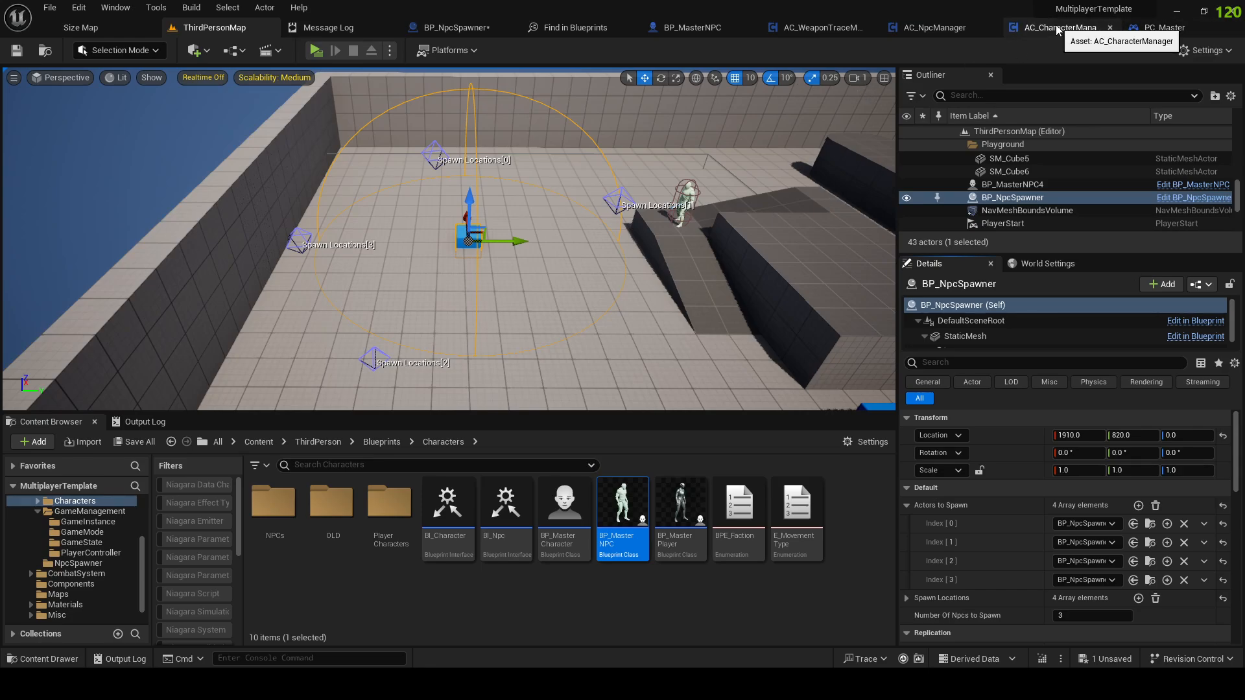
Step: Return to the BP_NpcSpawner event graph and review the nodes from Cast To Actor Class through Remove Index
click(931, 28)
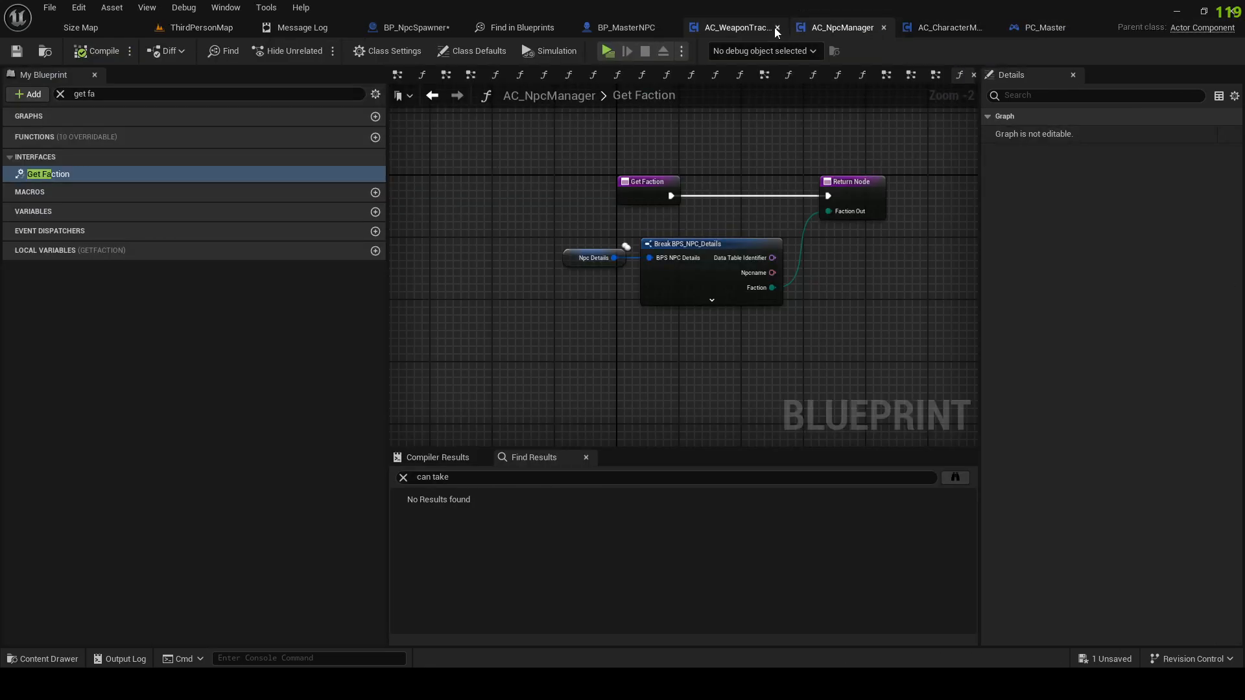
click(457, 27)
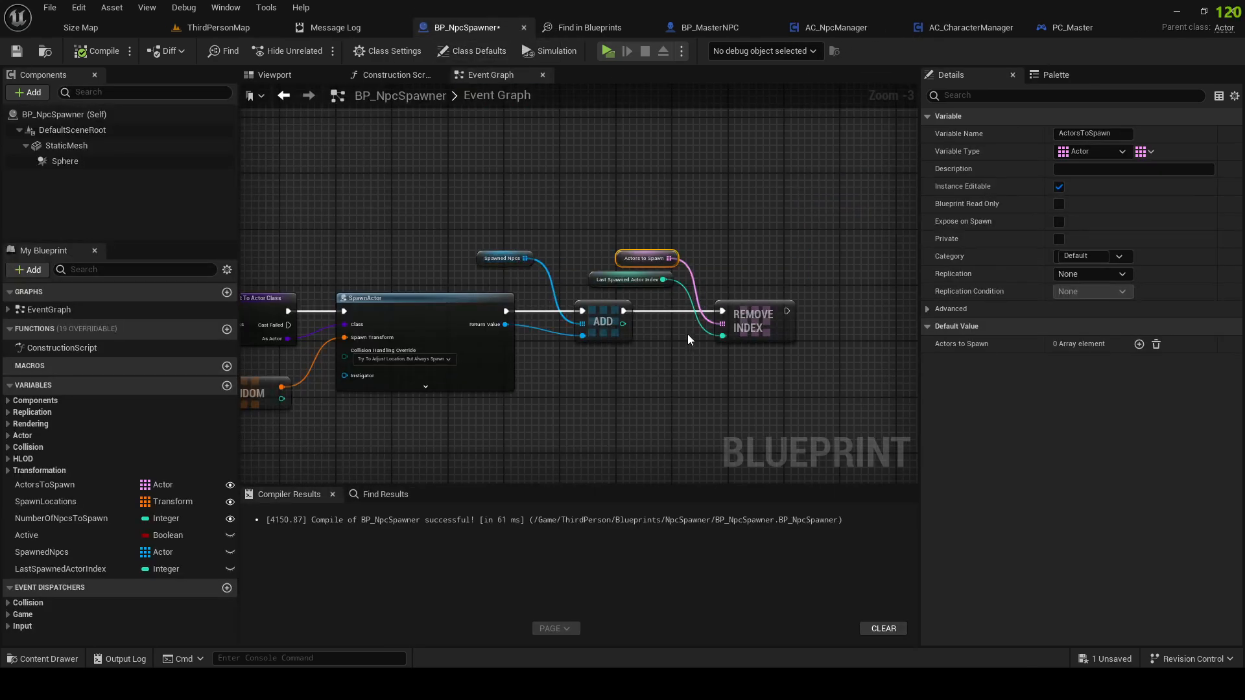
right_drag(688, 333, 565, 321)
click(492, 266)
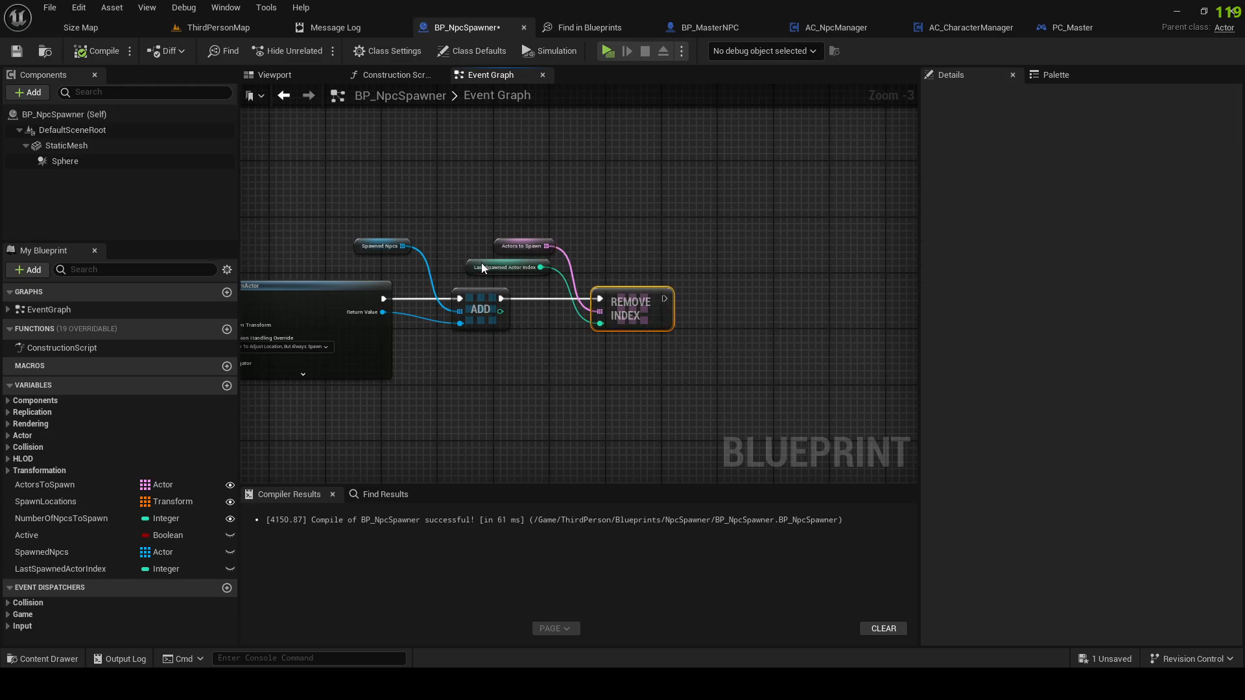
right_drag(628, 320, 807, 334)
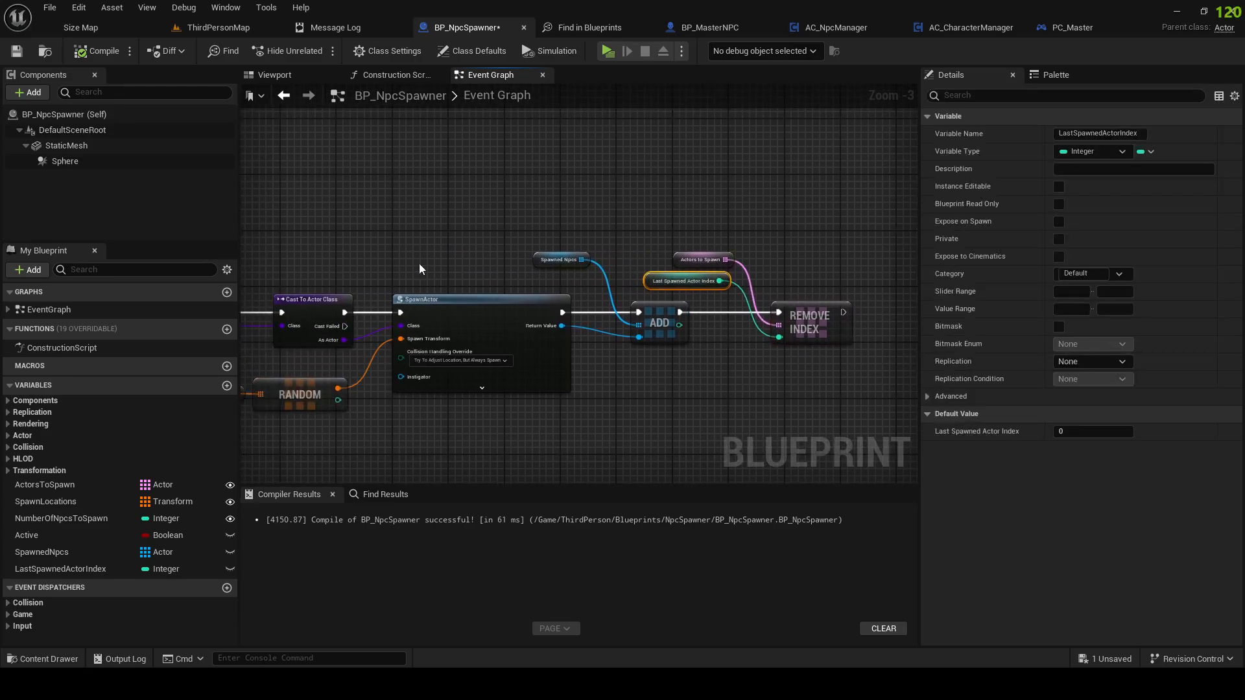
right_drag(393, 242, 699, 208)
right_drag(275, 332, 429, 327)
right_drag(600, 378, 242, 378)
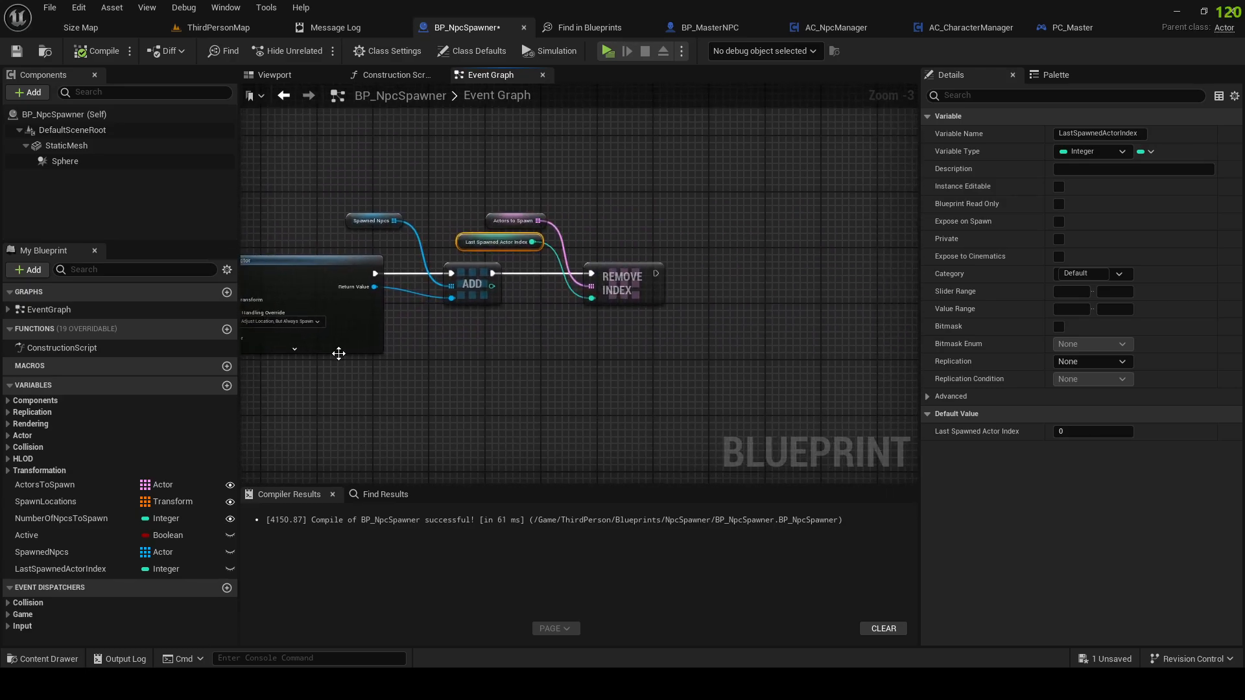
right_drag(406, 215, 562, 220)
click(628, 188)
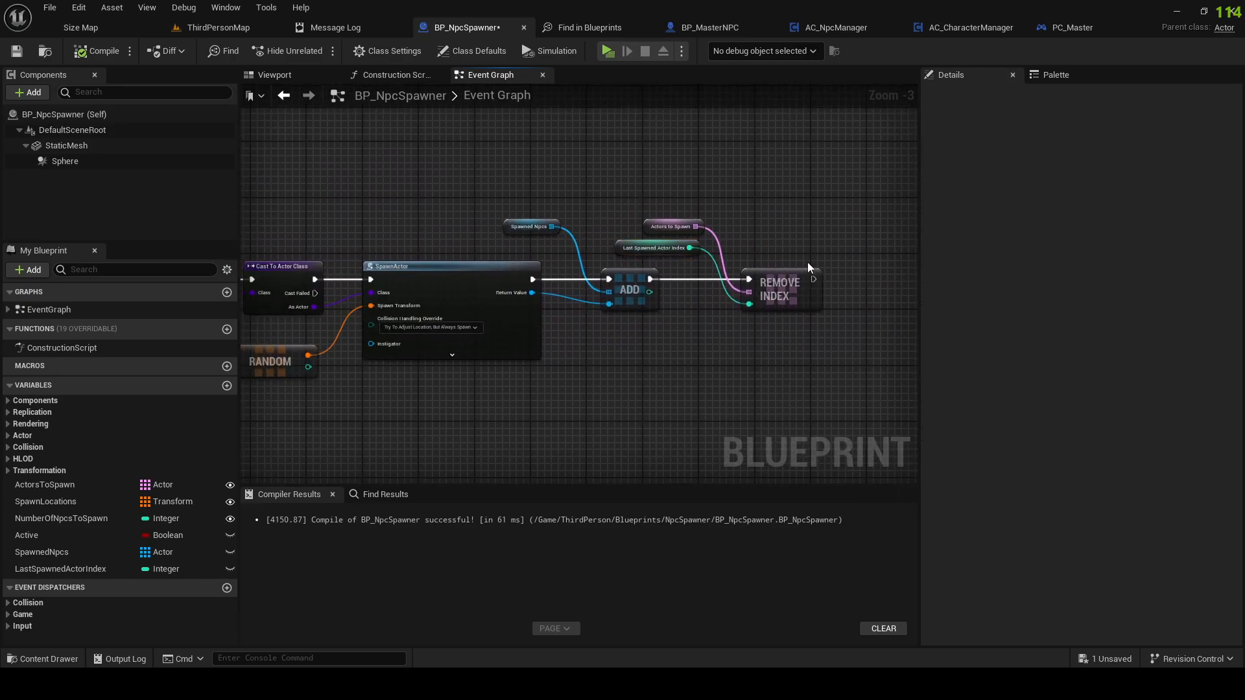
Step: Move SpawnActor, Add, Remove Index and their getters away from Cast To Actor Class to make room for another node
right_drag(496, 324, 918, 301)
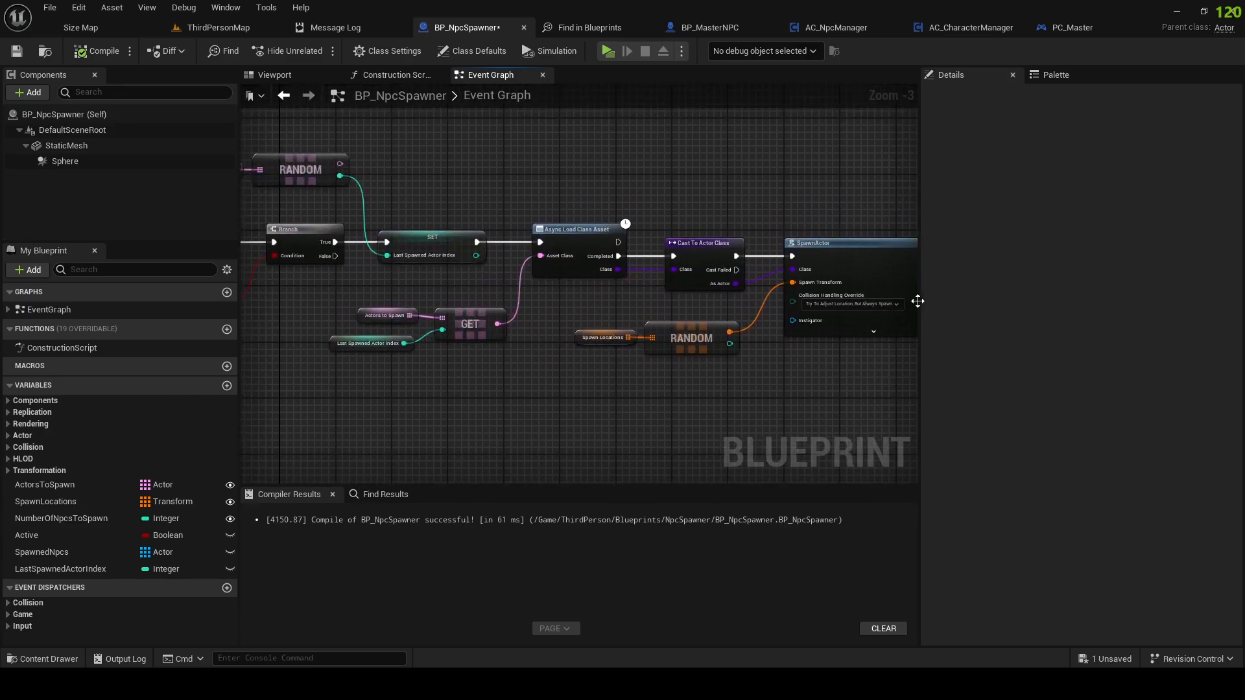
right_drag(804, 363, 610, 376)
scroll(672, 262, down, 2)
drag(639, 188, 874, 312)
scroll(669, 268, up, 2)
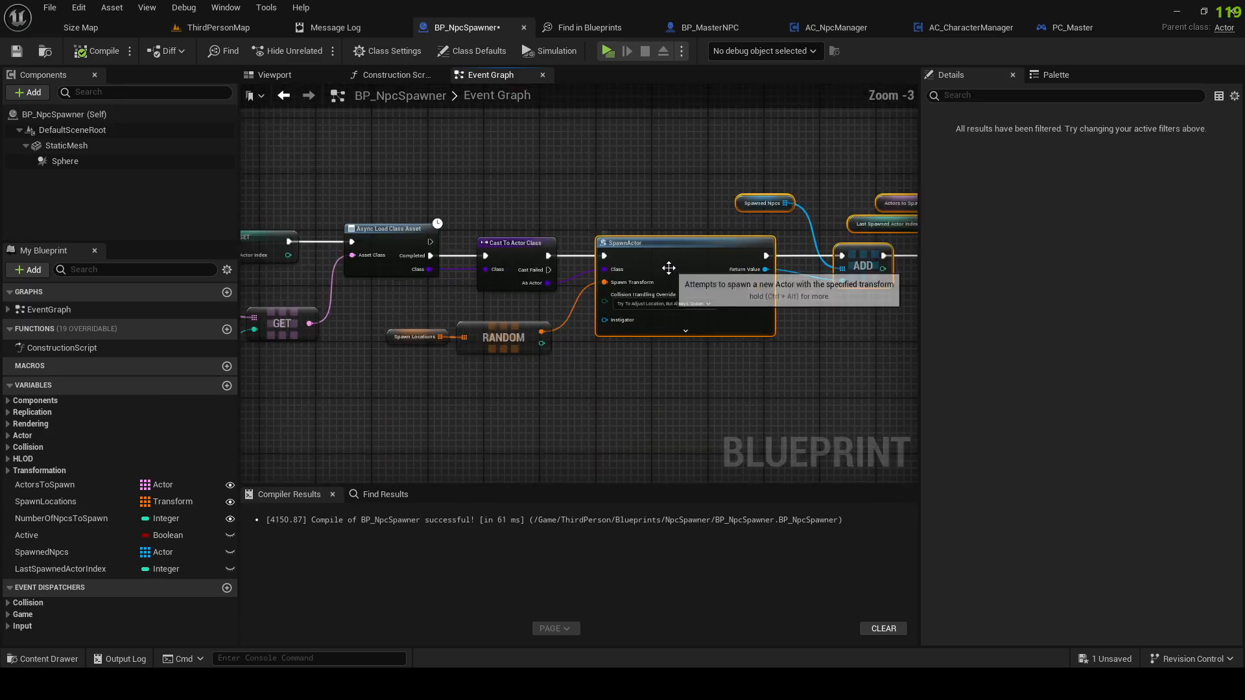
drag(668, 268, 803, 269)
Step: Promote the Out Index of the Spawn Locations Random node to an integer variable named LastUsedSpawnTransform
right_click(543, 343)
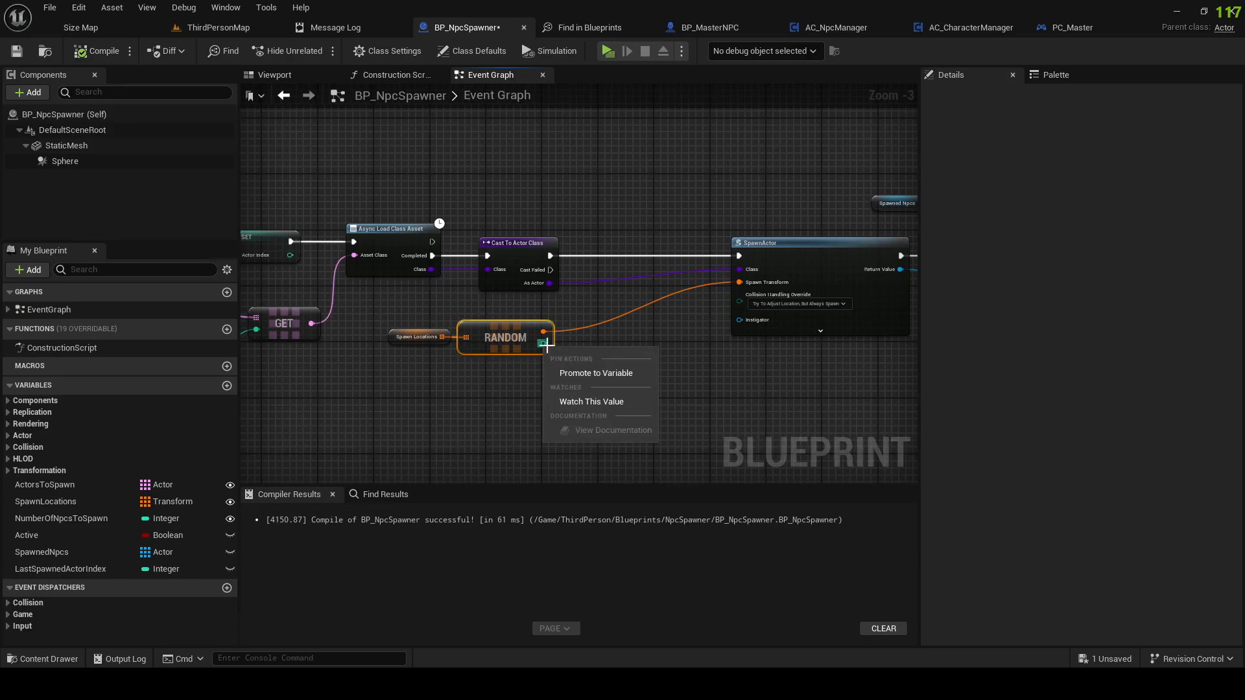
click(581, 373)
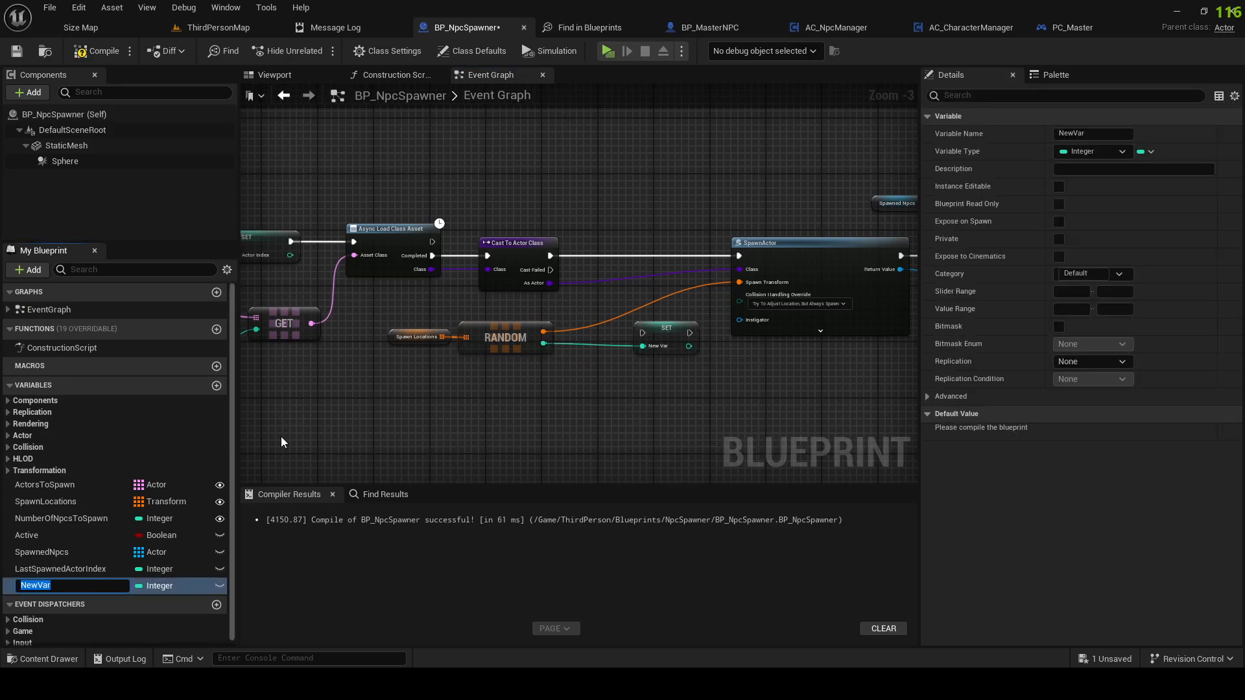
text(LastUsedSpawnTransform)
key(Return)
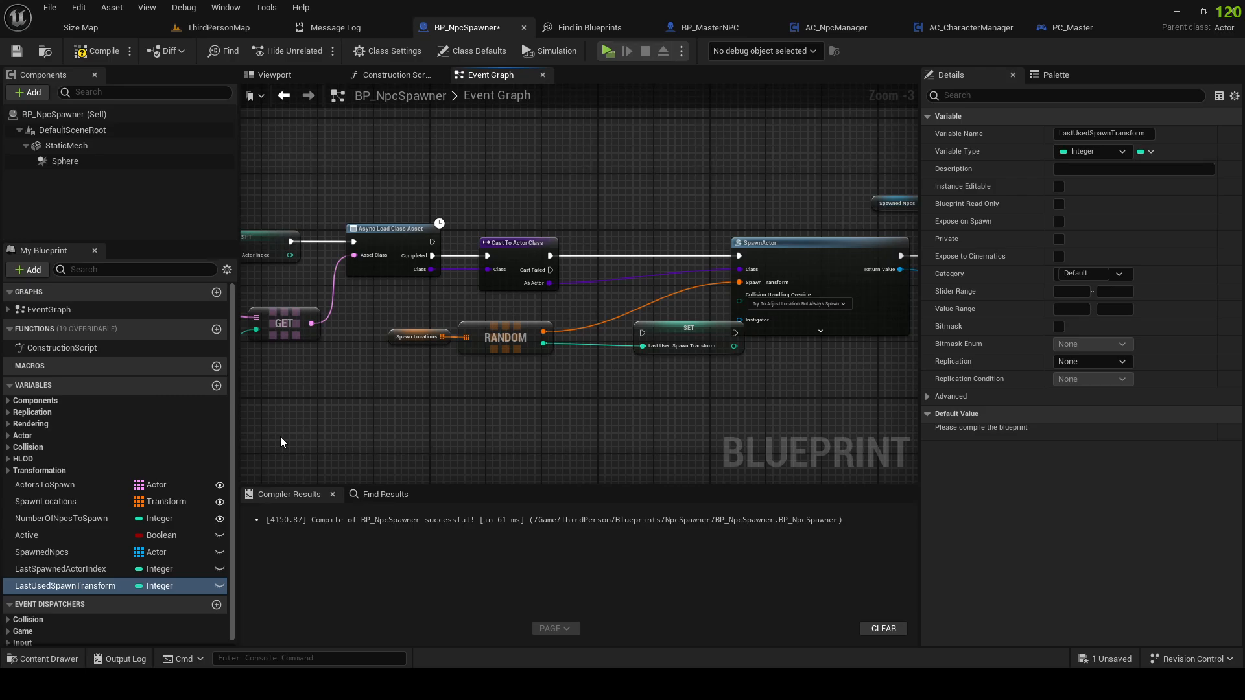
Step: Insert the Set Last Used Spawn Transform node between Cast To Actor Class and SpawnActor in the execution flow
drag(687, 329, 646, 253)
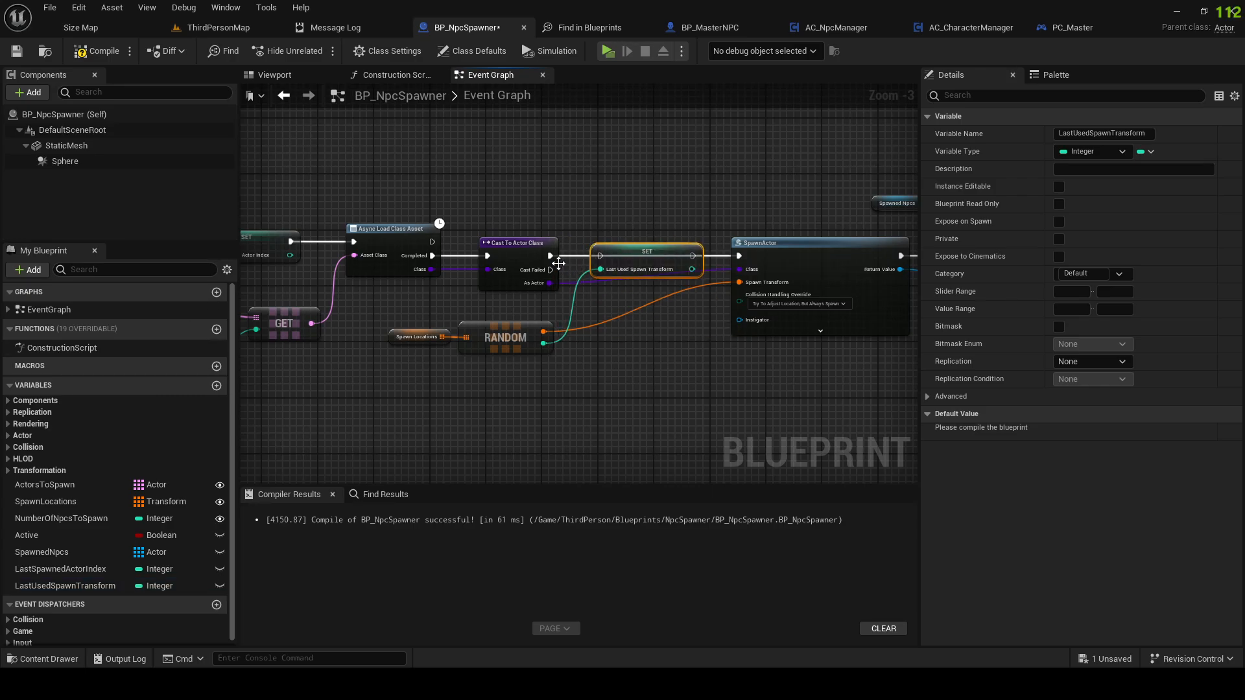
drag(556, 256, 615, 257)
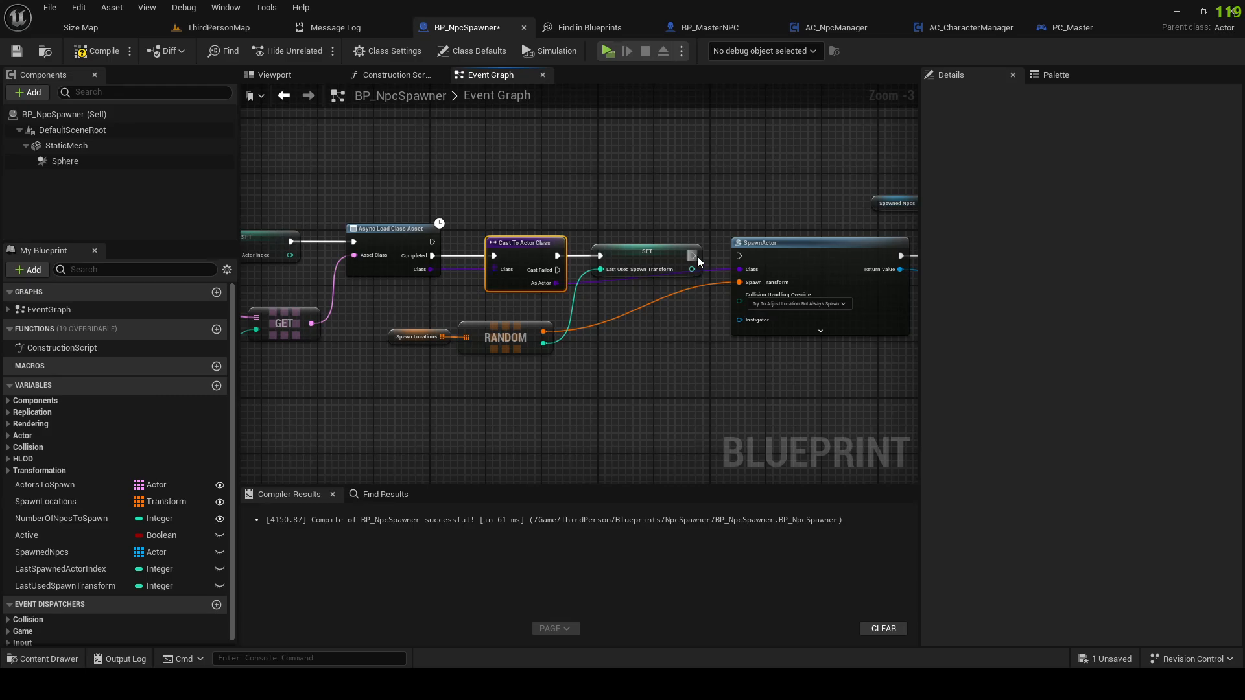
drag(693, 256, 742, 260)
Step: Feed SpawnActor's Spawn Transform from a Get (a copy) node on Spawn Locations, indexed by Last Used Spawn Transform
drag(46, 502, 671, 364)
click(649, 364)
text(get)
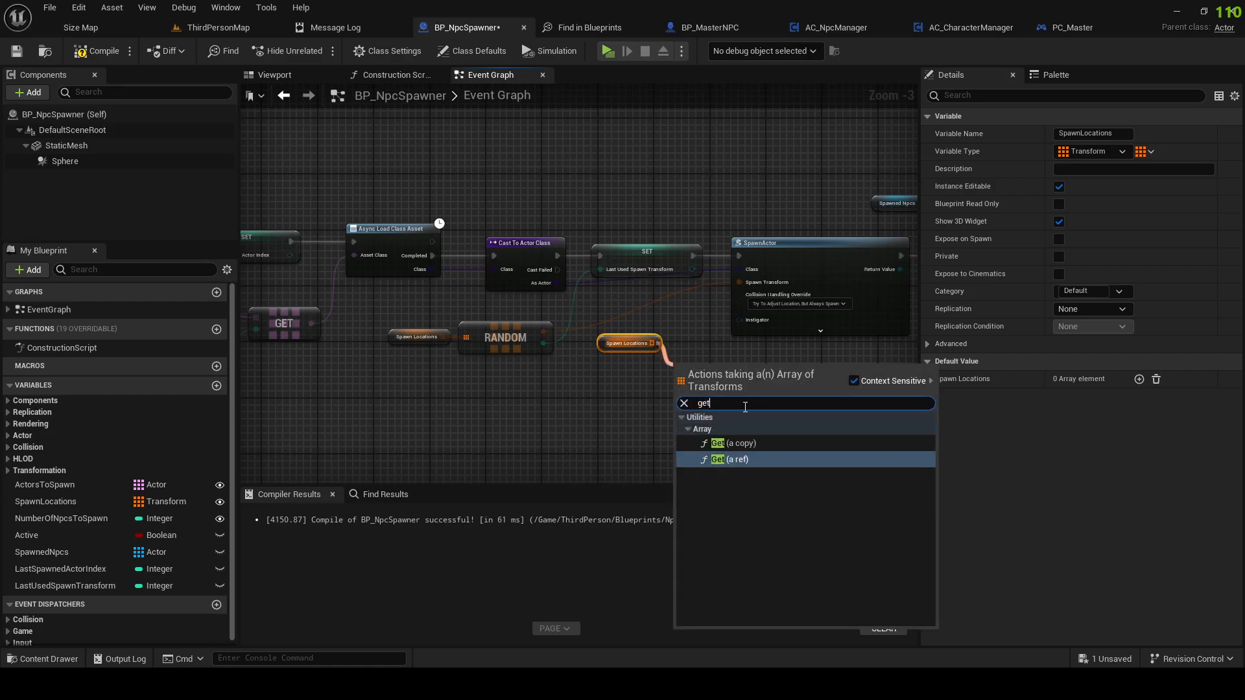
click(752, 446)
drag(71, 587, 586, 384)
click(665, 399)
drag(664, 385, 709, 348)
drag(626, 385, 708, 367)
drag(710, 358, 740, 282)
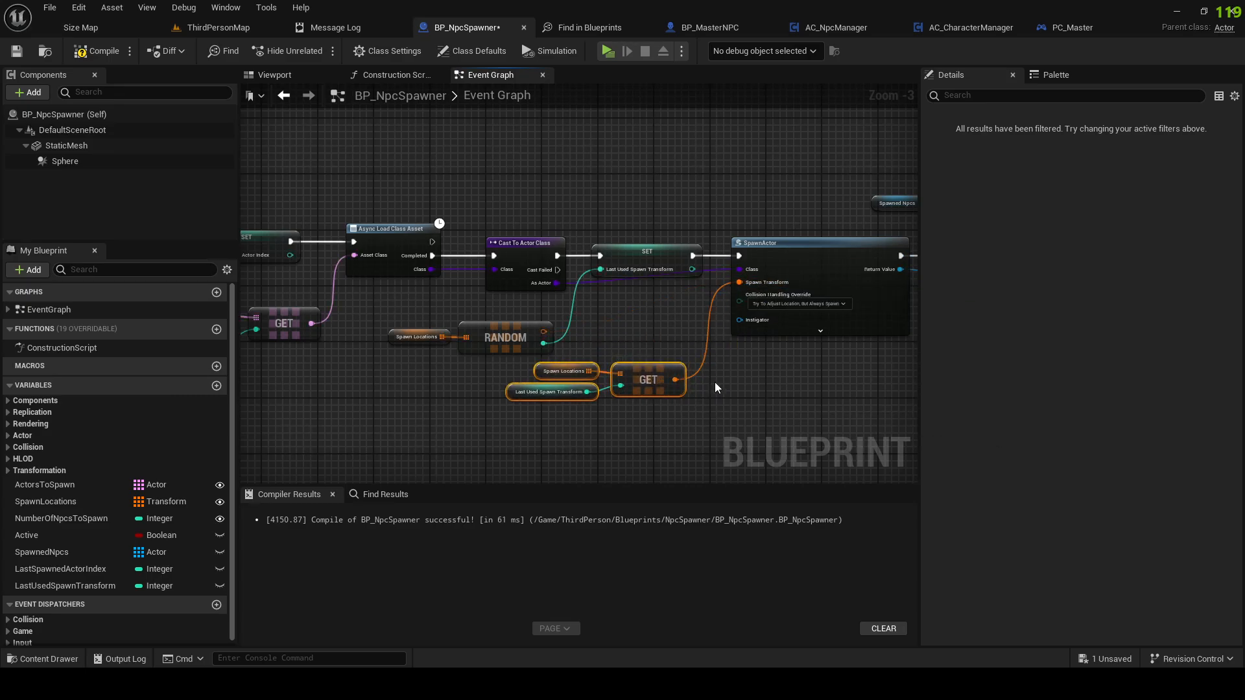
Step: Add a Remove Index node on a copy of the Spawn Locations getter and chain it after the Actors to Spawn Remove Index node
right_drag(714, 383, 569, 370)
click(418, 359)
right_drag(746, 350, 362, 384)
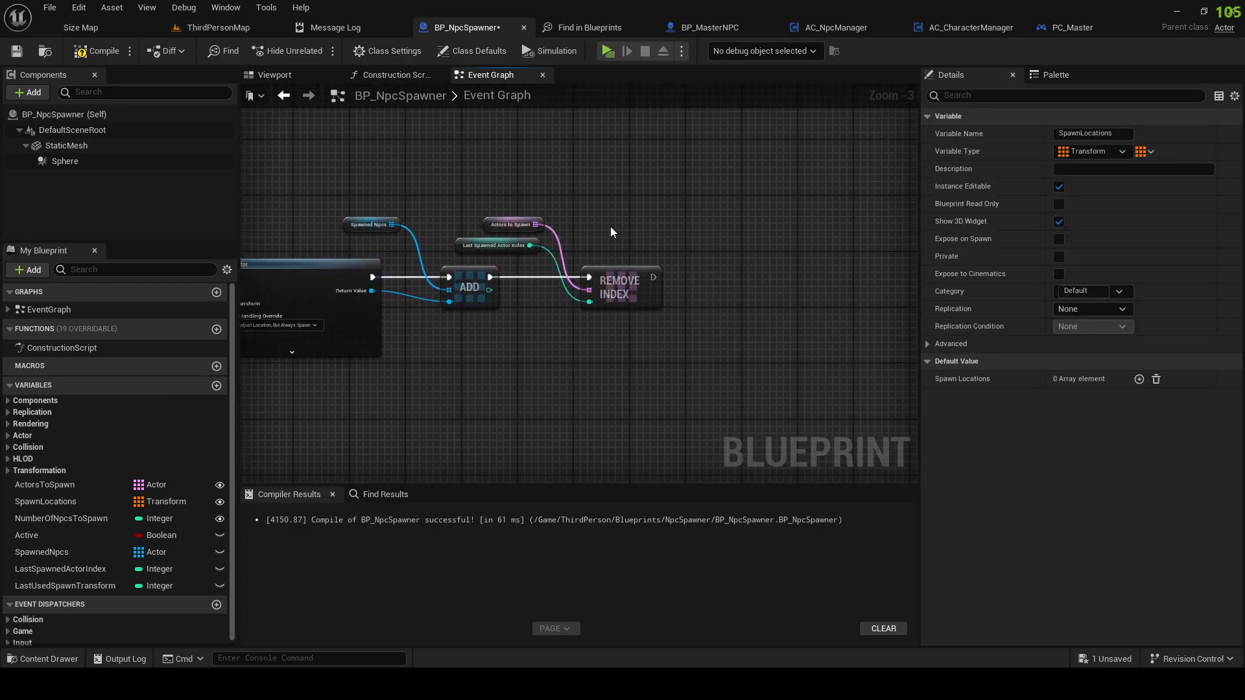
key(ctrl+v)
drag(668, 218, 709, 229)
text(remove)
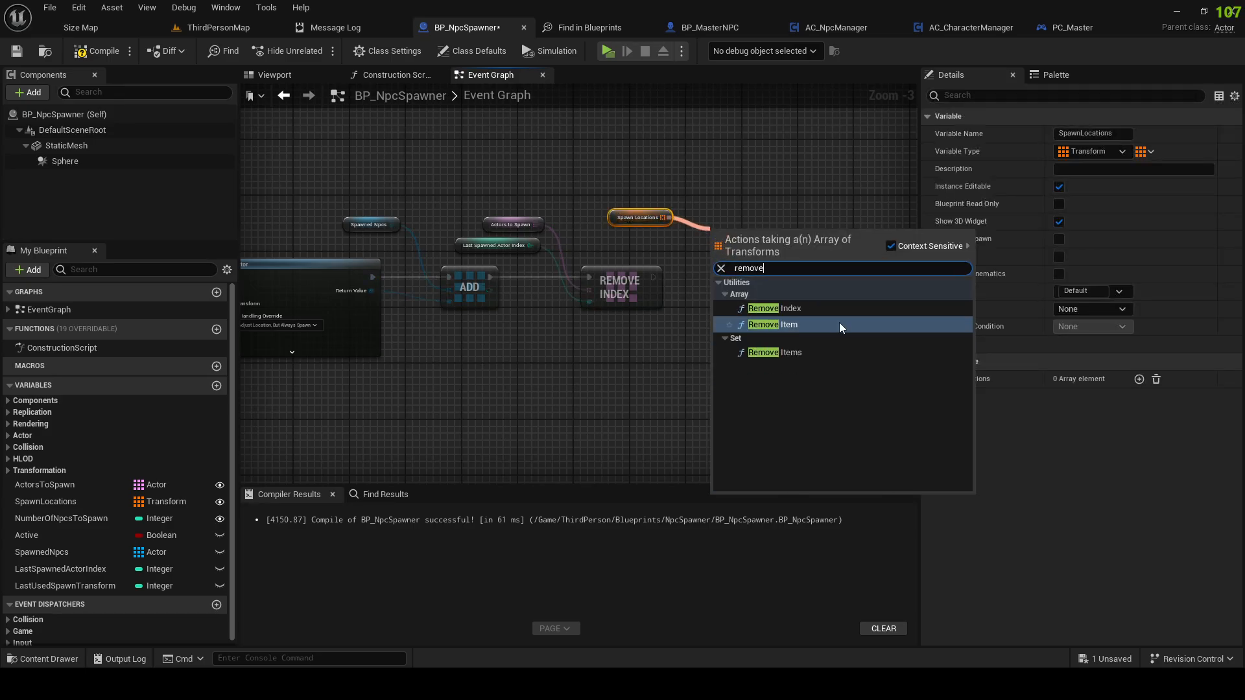
click(810, 308)
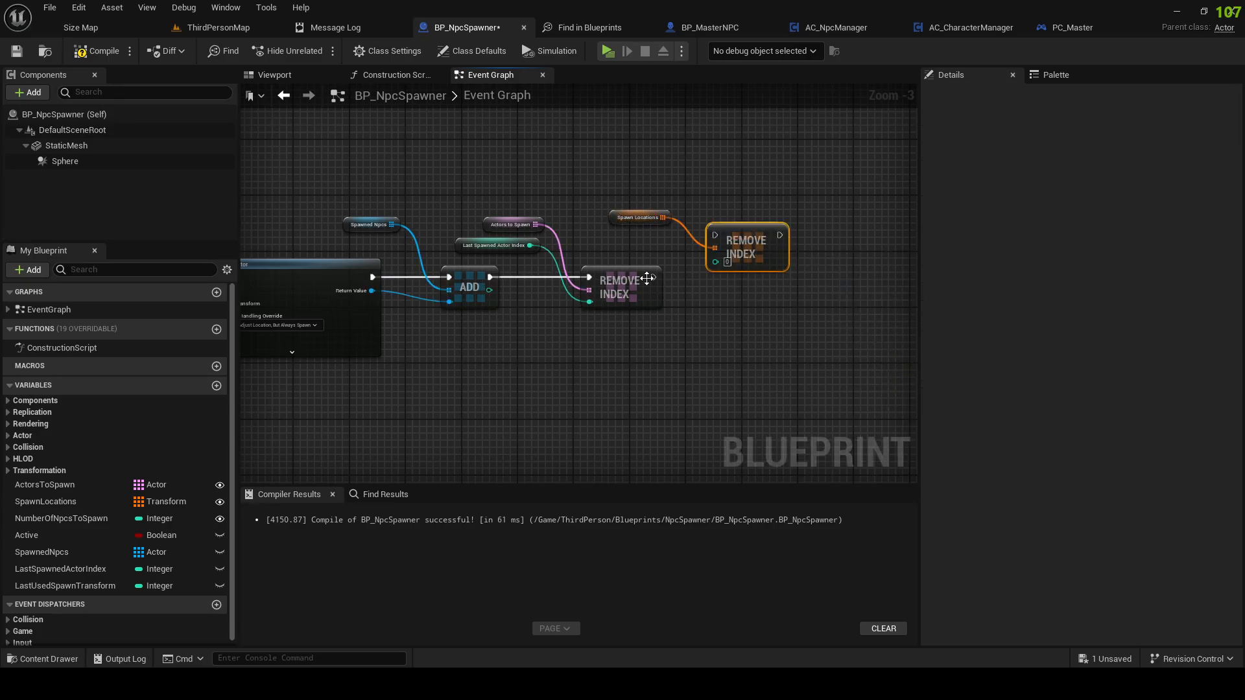
drag(651, 278, 743, 285)
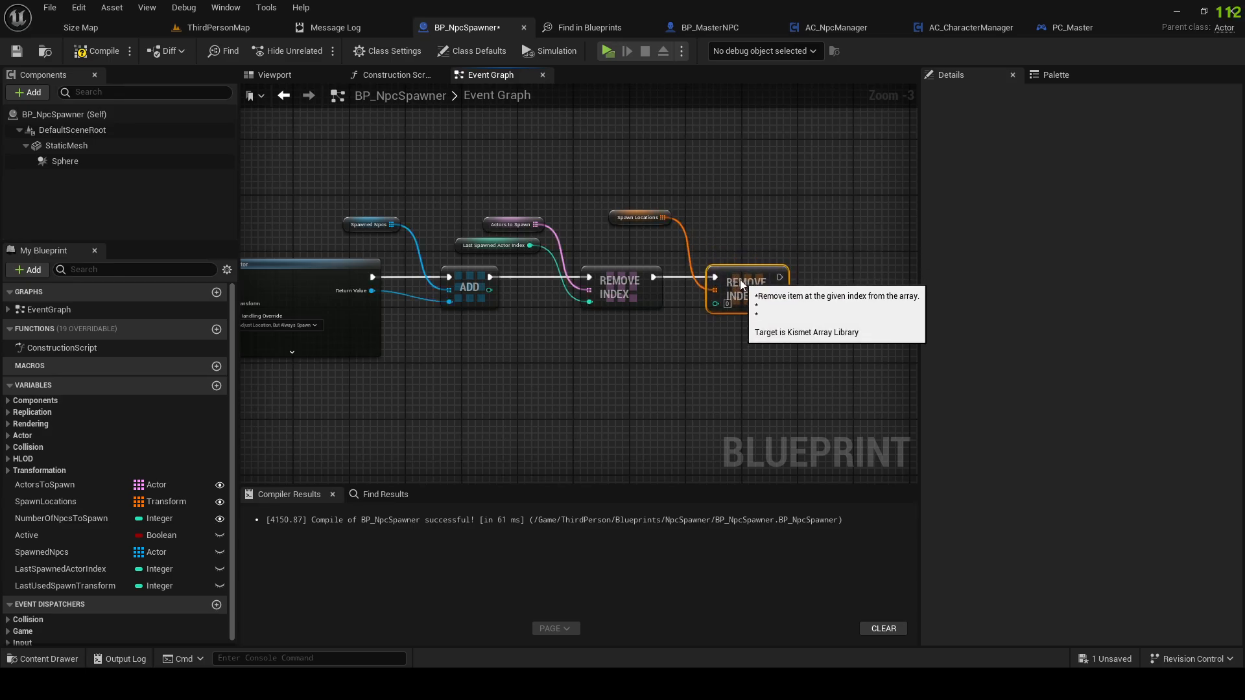
Step: Feed the index of the Spawn Locations Remove Index node from Last Used Spawn Transform and compile the Blueprint
drag(79, 587, 729, 318)
key(Escape)
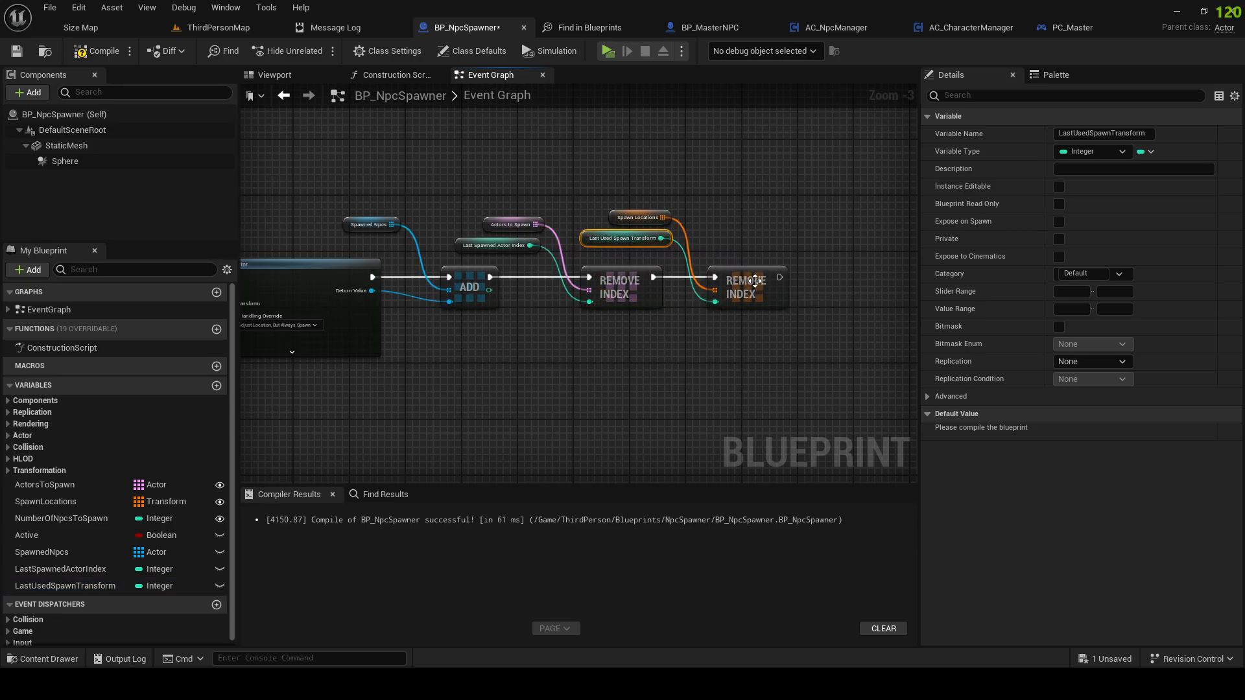
click(756, 280)
scroll(755, 233, down, 3)
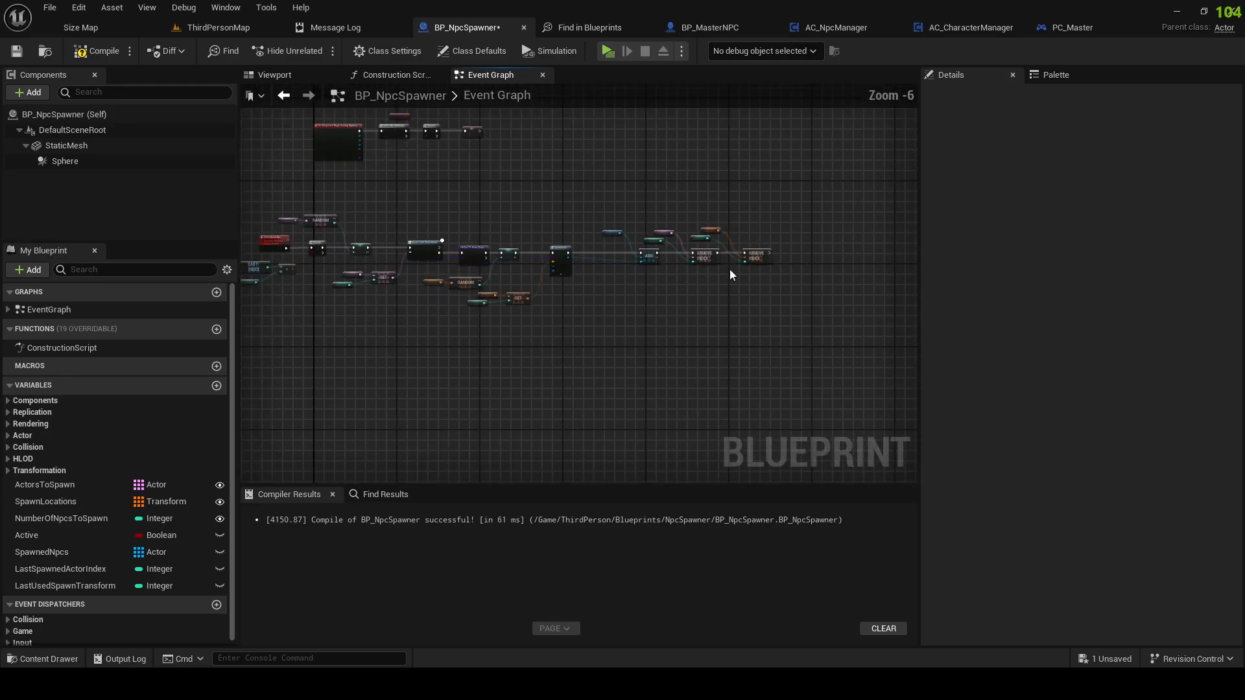
scroll(662, 241, up, 1)
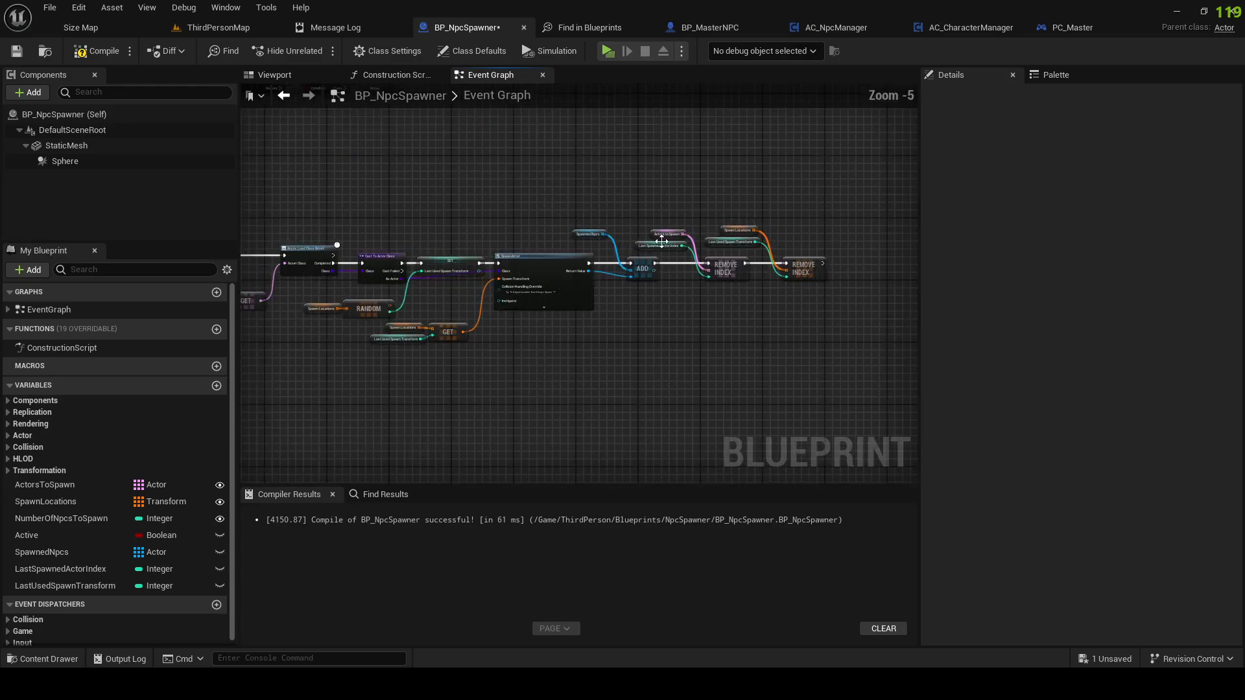
right_drag(413, 236, 646, 241)
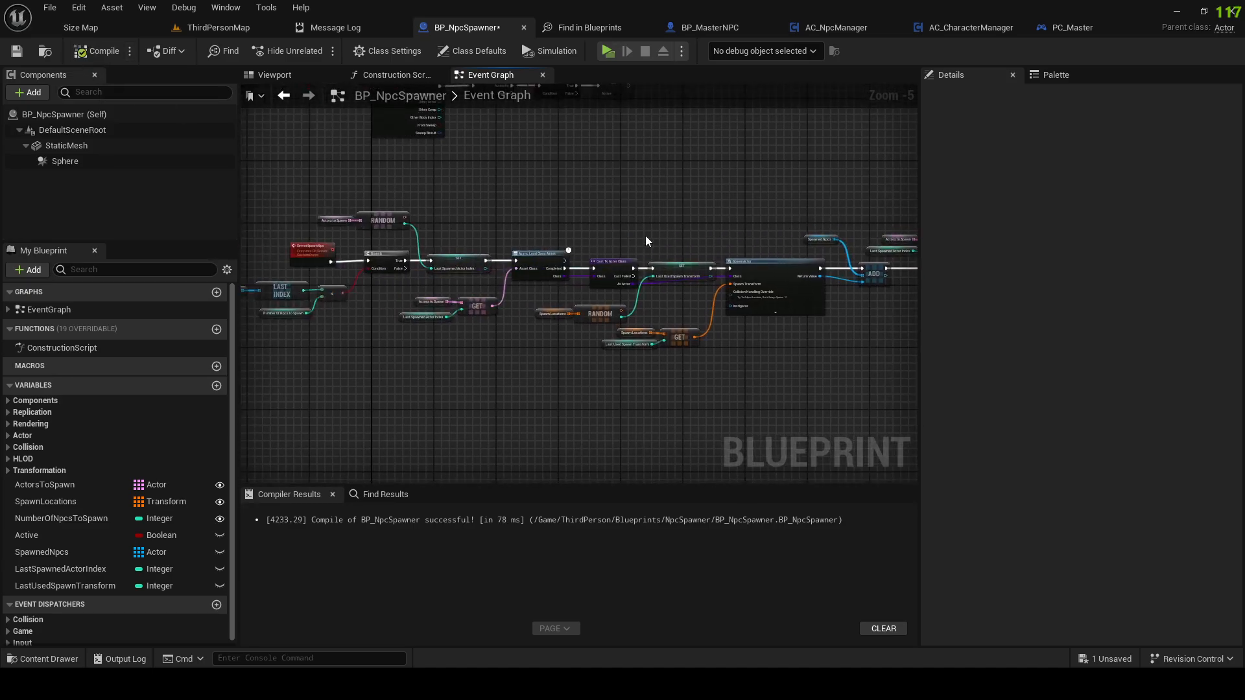
right_drag(345, 289, 376, 286)
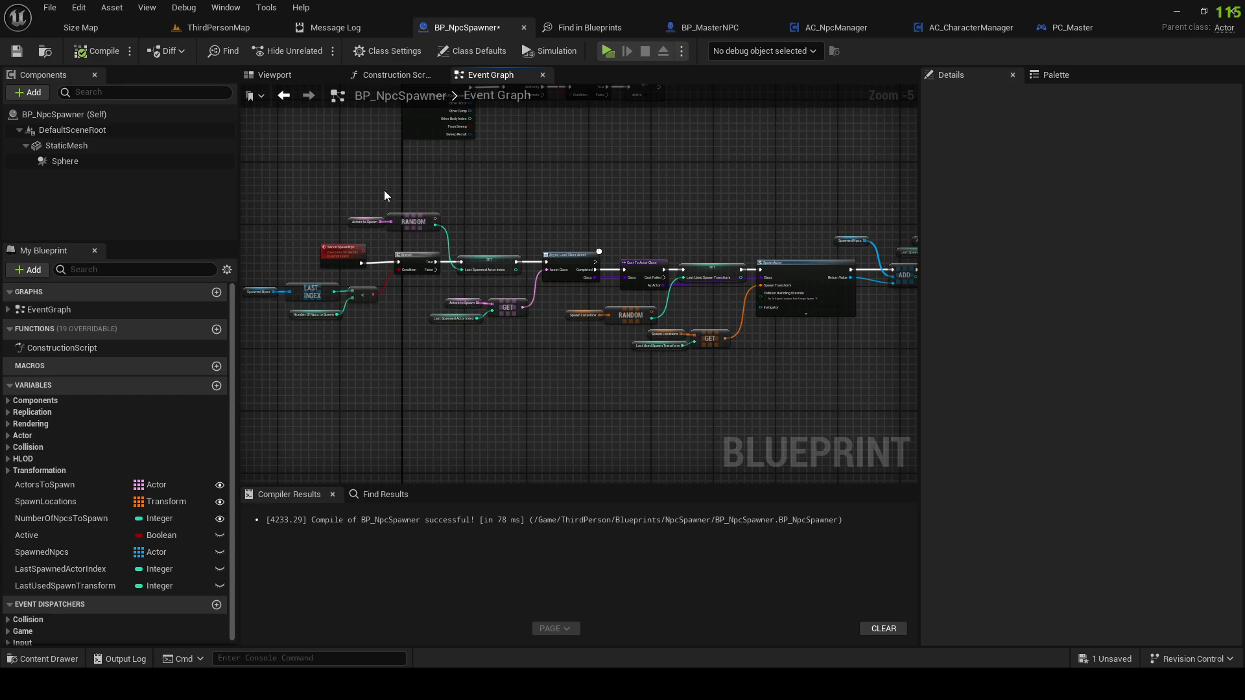
Step: Place copies of the Actors to Spawn and Spawn Locations getters below the Number Of Npcs to Spawn comparison
drag(459, 286, 609, 382)
right_drag(609, 383, 377, 292)
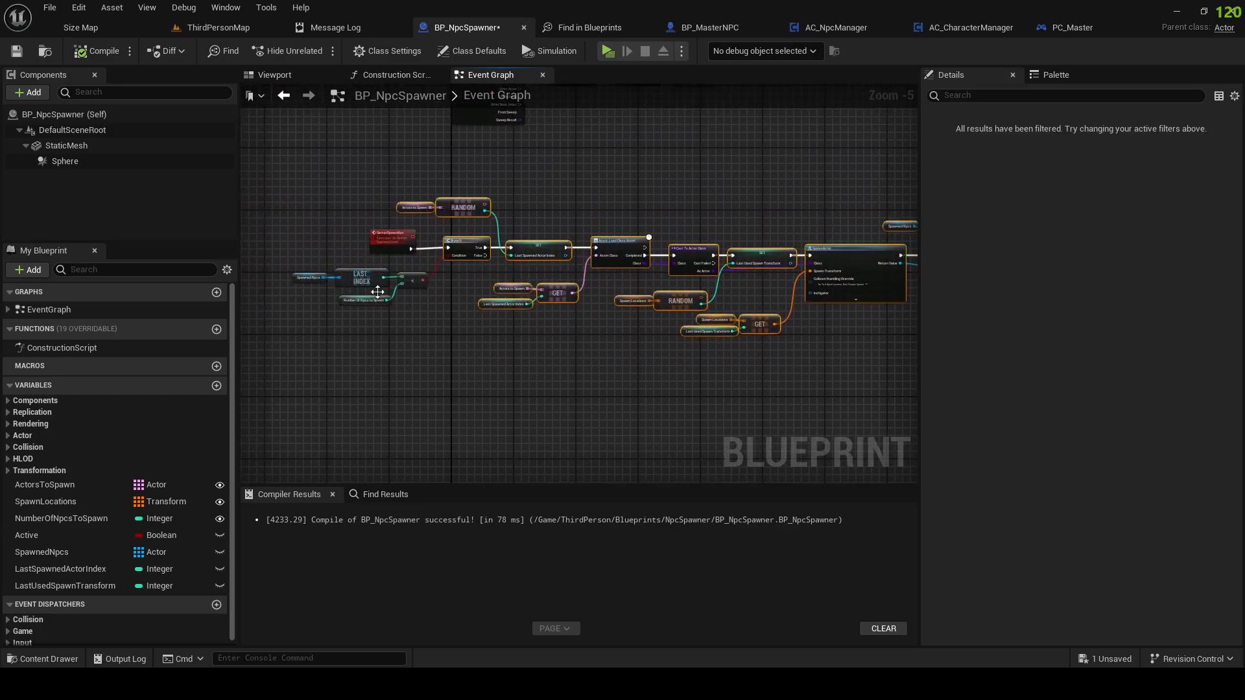
click(414, 208)
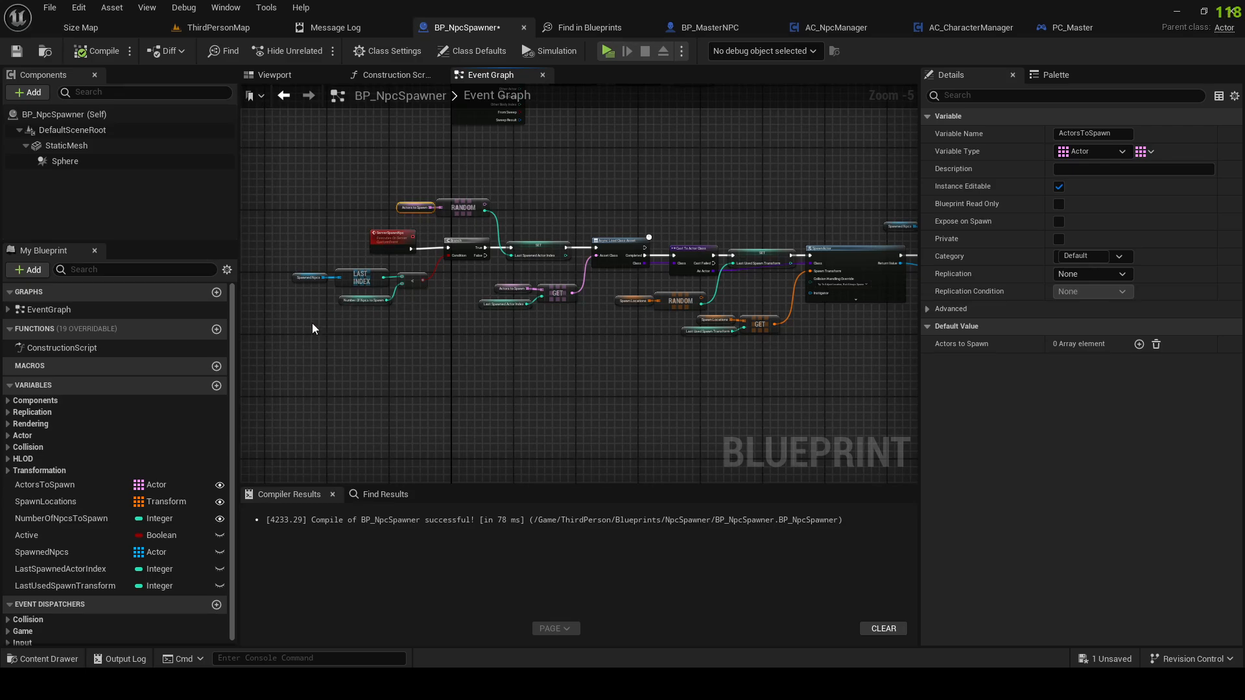
key(ctrl+v)
click(633, 301)
key(ctrl+c)
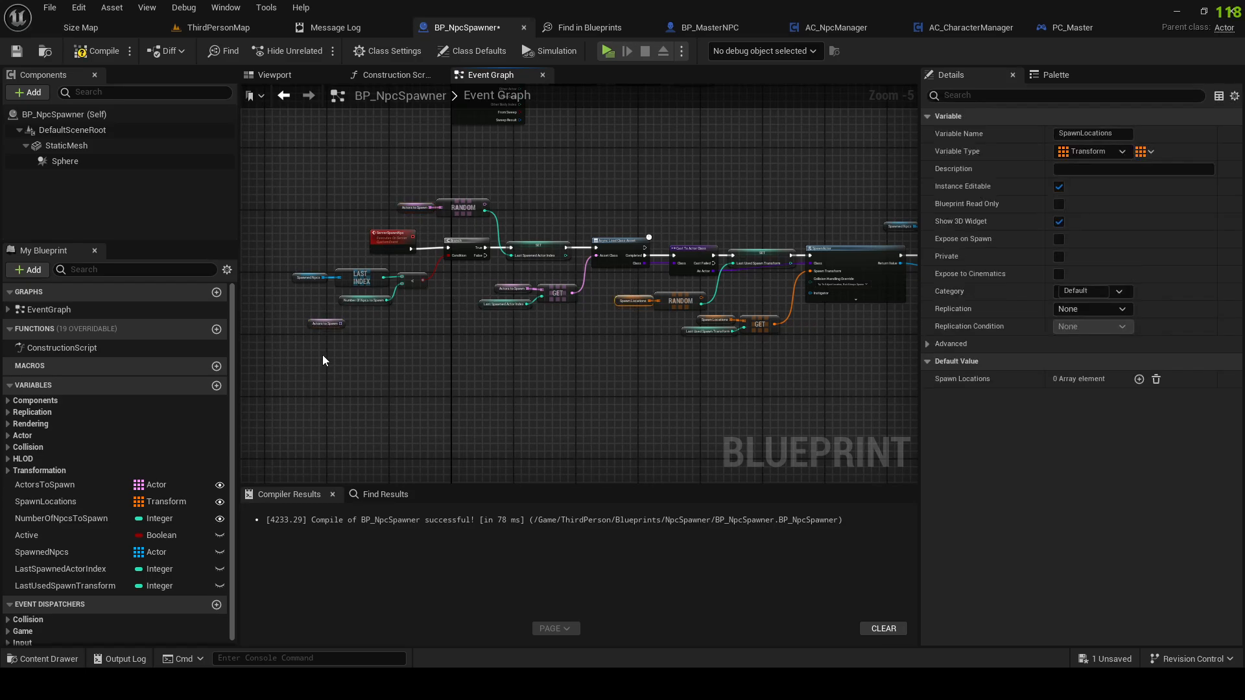
key(ctrl+v)
Step: Add an Is Not Empty node to each copied getter, Actors to Spawn and Spawn Locations, and line up the two pairs
scroll(306, 334, up, 2)
drag(349, 319, 389, 317)
text(not)
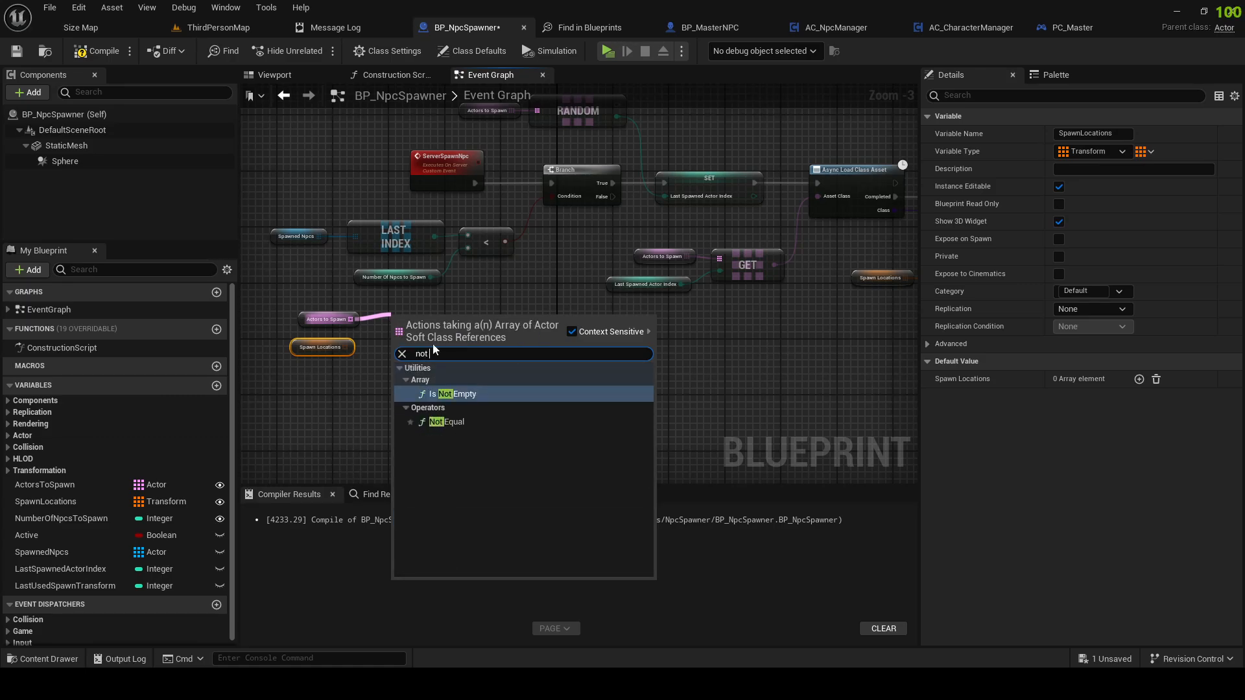
click(455, 394)
drag(345, 346, 368, 355)
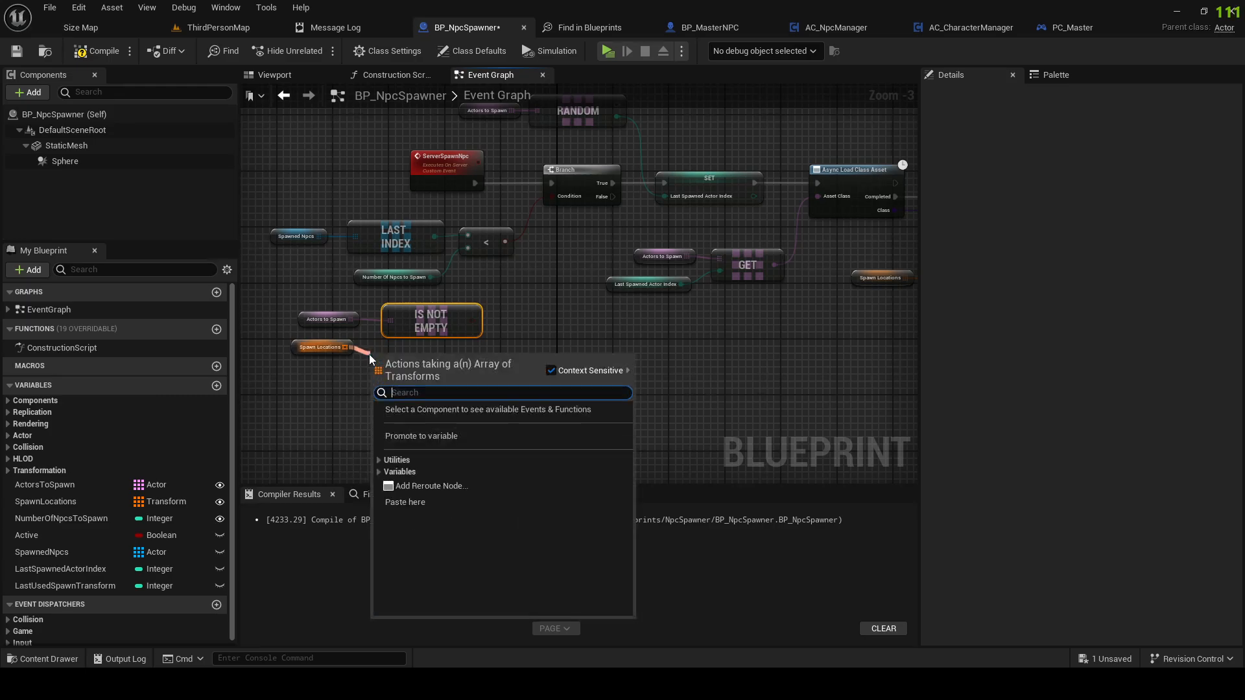
text(is not)
click(421, 432)
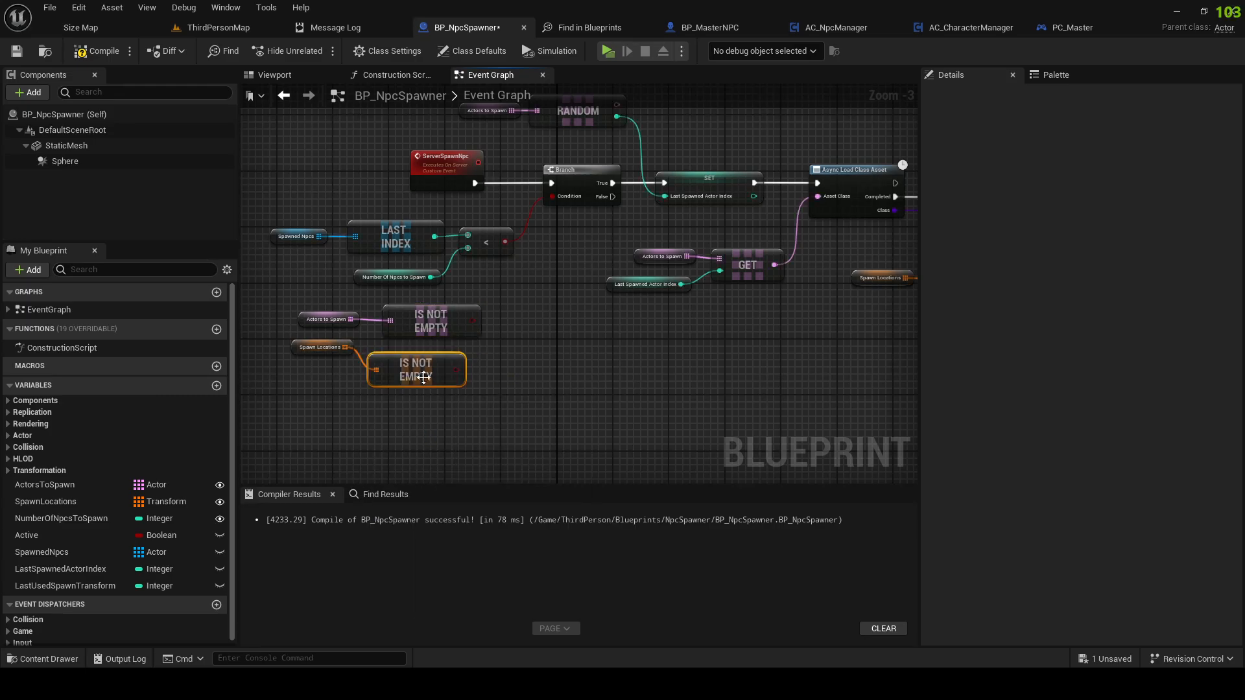
drag(310, 354, 318, 362)
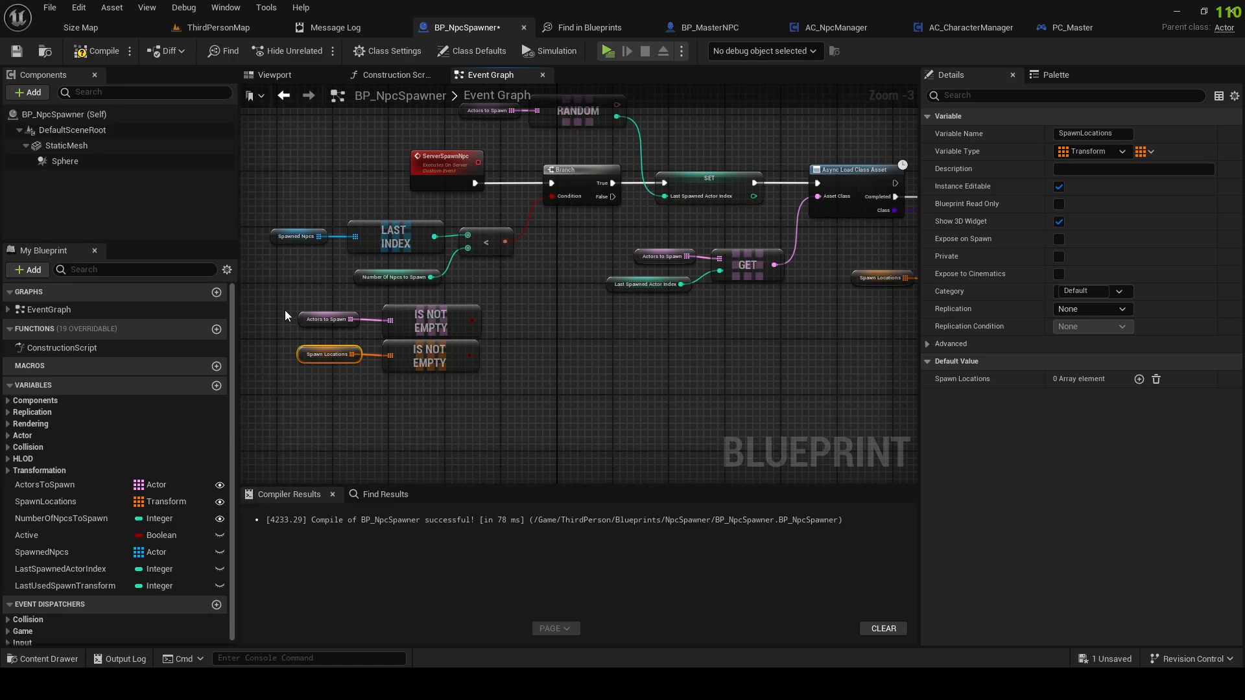
drag(285, 312, 428, 393)
click(555, 302)
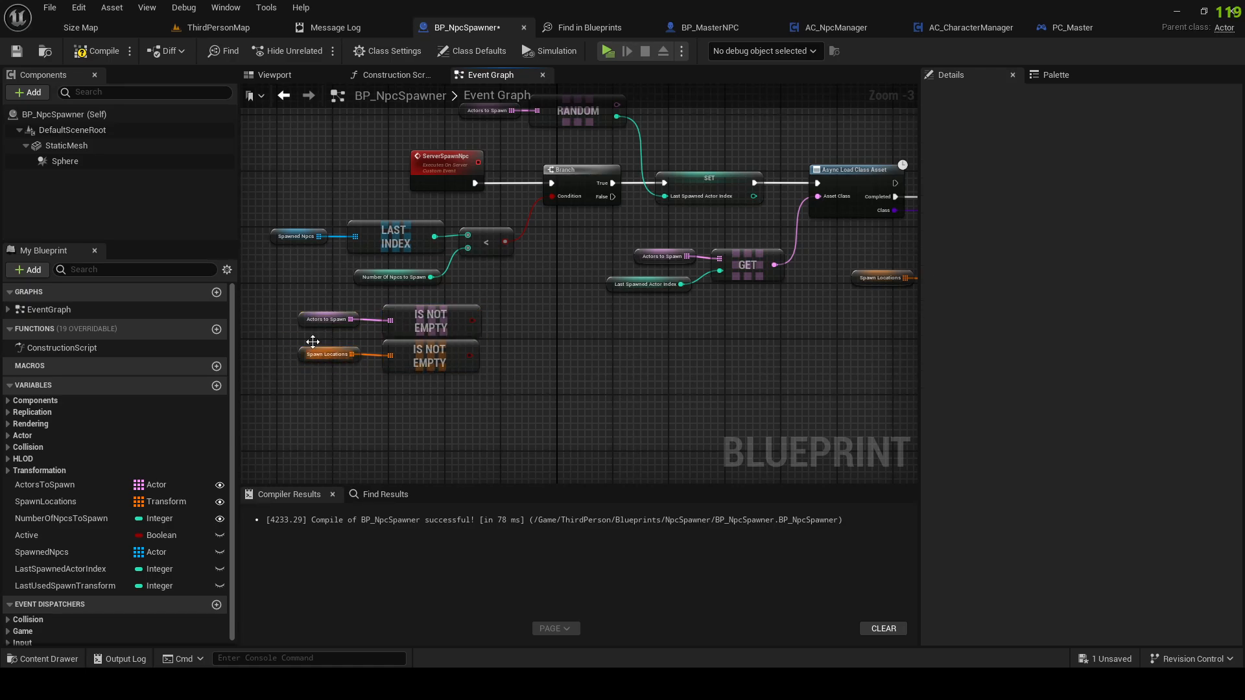
Step: Combine the less-than result and both Is Not Empty results in a three-input AND Boolean node
drag(509, 247, 523, 251)
text(and)
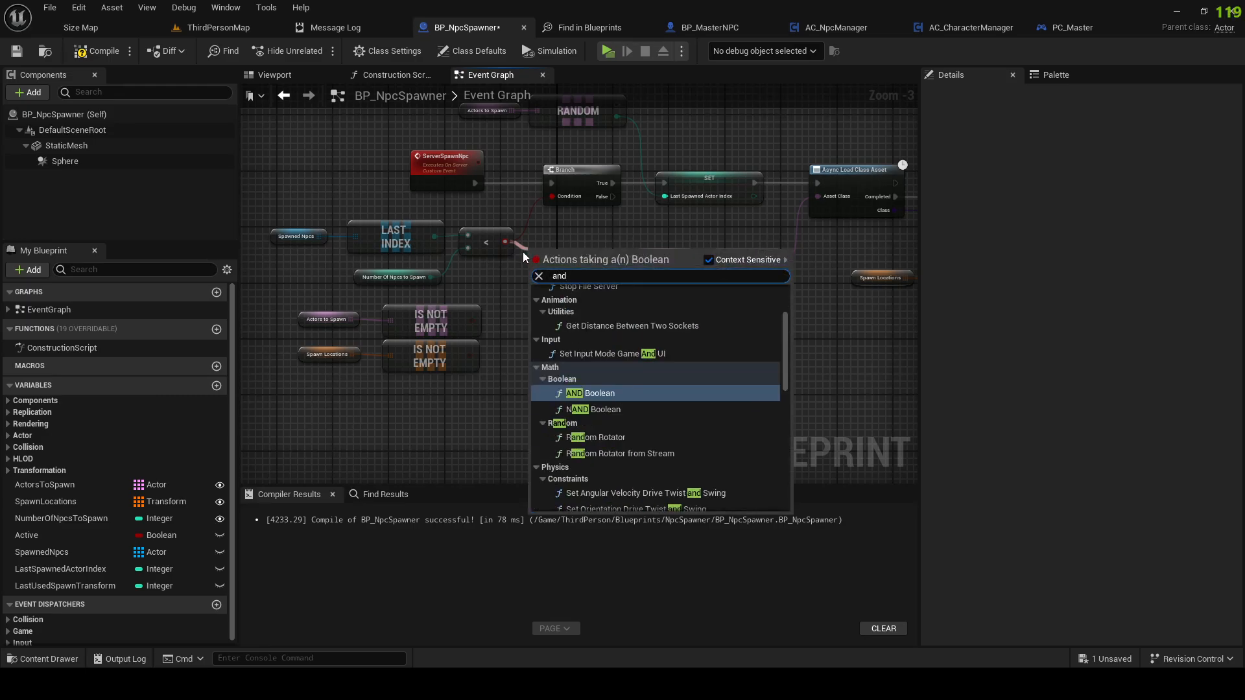
click(575, 394)
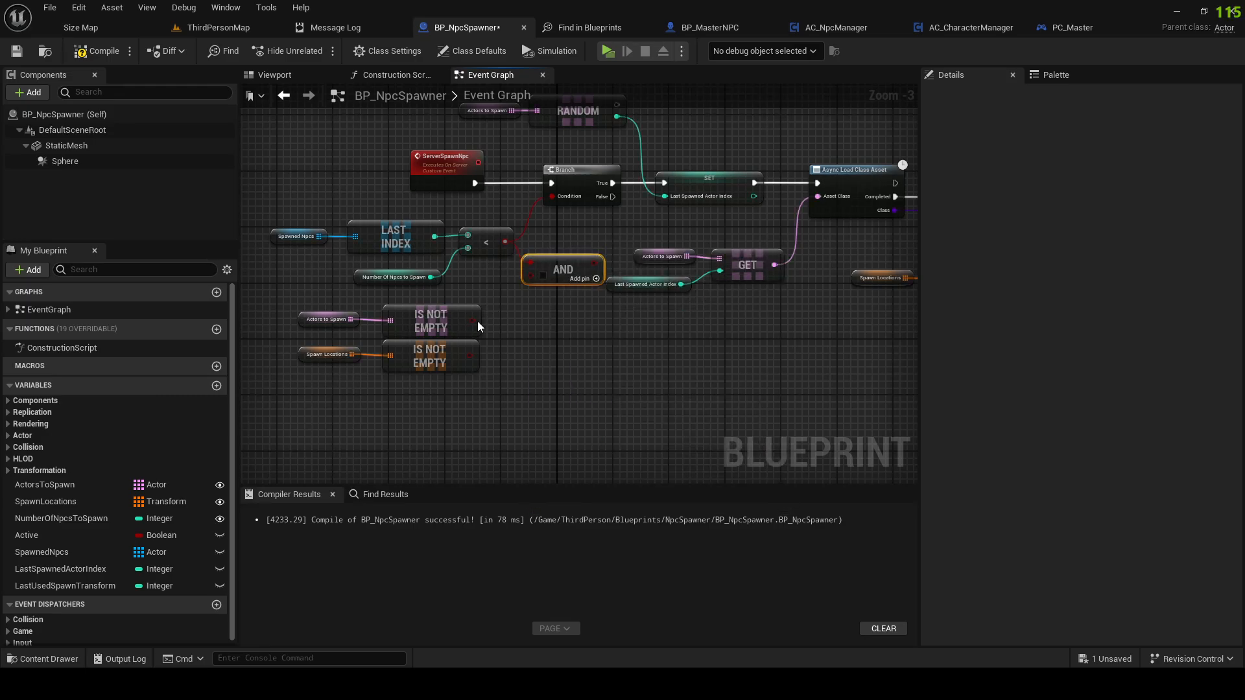
drag(473, 320, 530, 274)
click(587, 283)
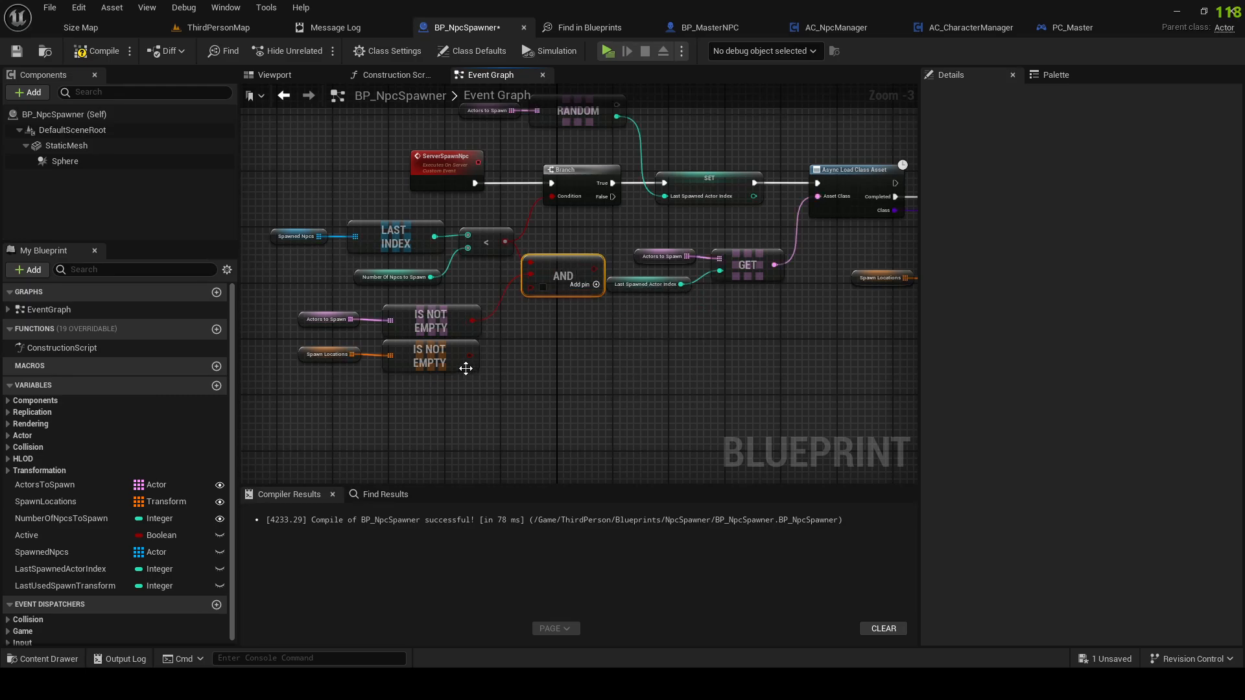
drag(470, 356, 538, 288)
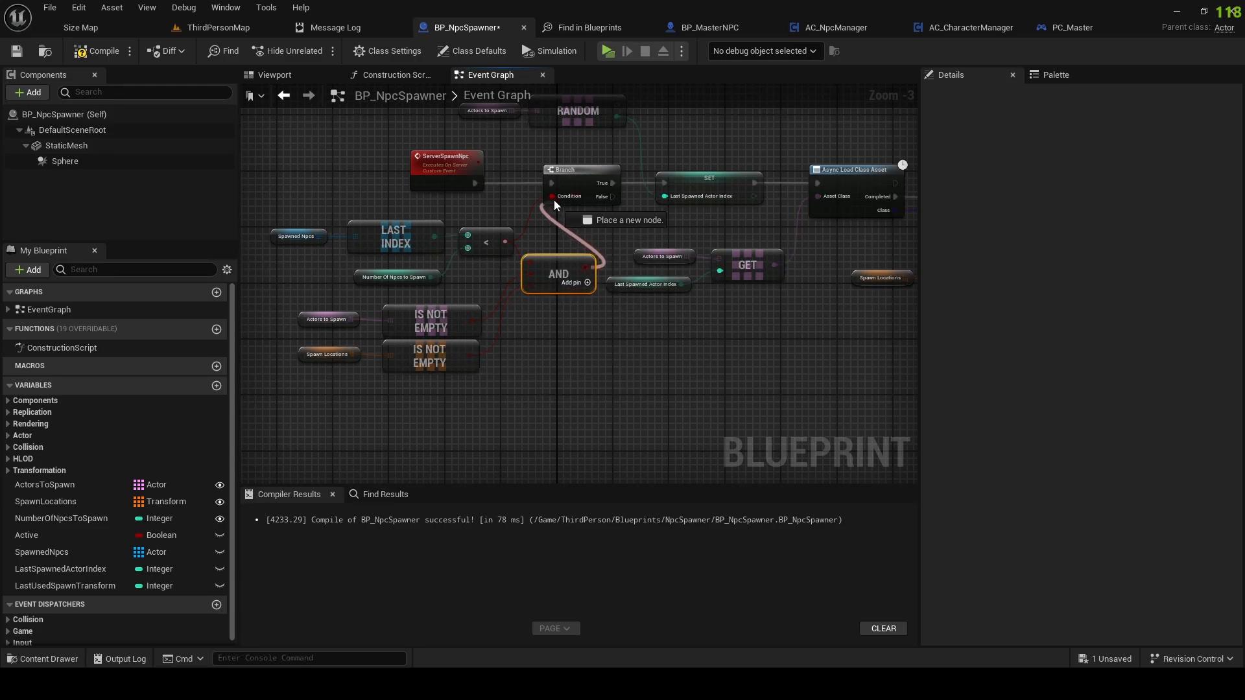
Step: Connect the AND result to the Branch condition and move the AND node and its input nodes clear of the Branch
right_drag(263, 214, 346, 226)
drag(346, 225, 558, 301)
drag(559, 250, 489, 271)
drag(302, 252, 608, 406)
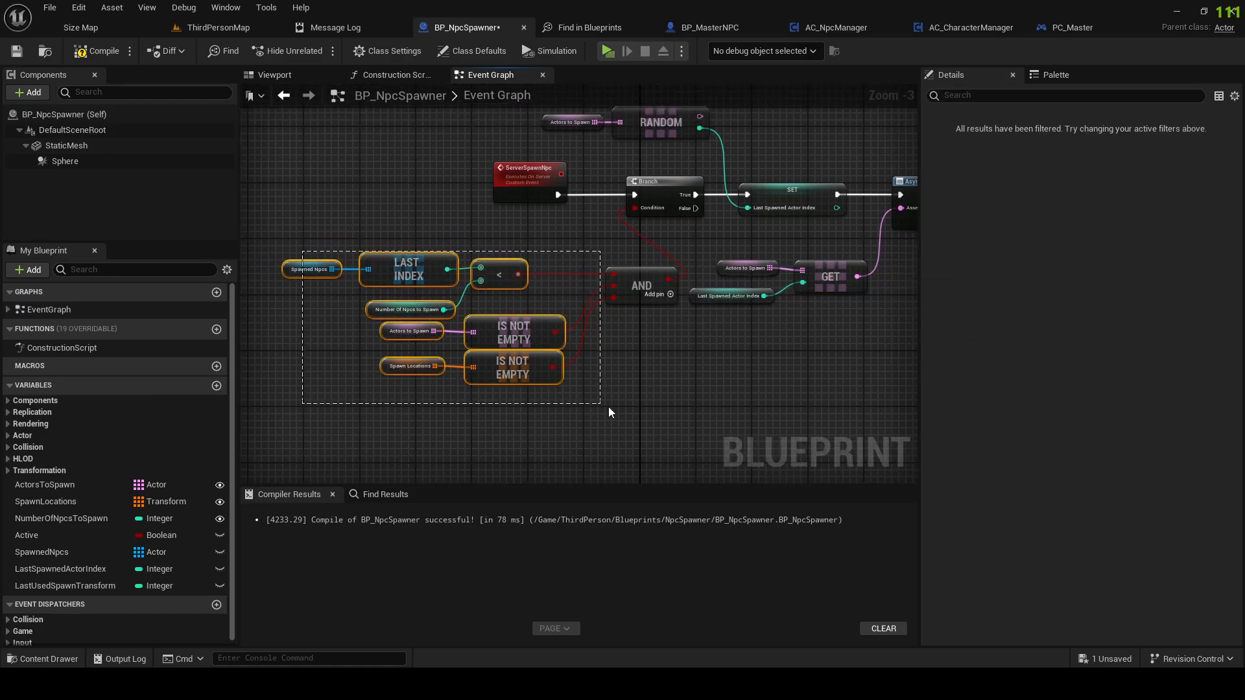
drag(644, 289, 532, 283)
click(563, 328)
right_drag(469, 354, 608, 372)
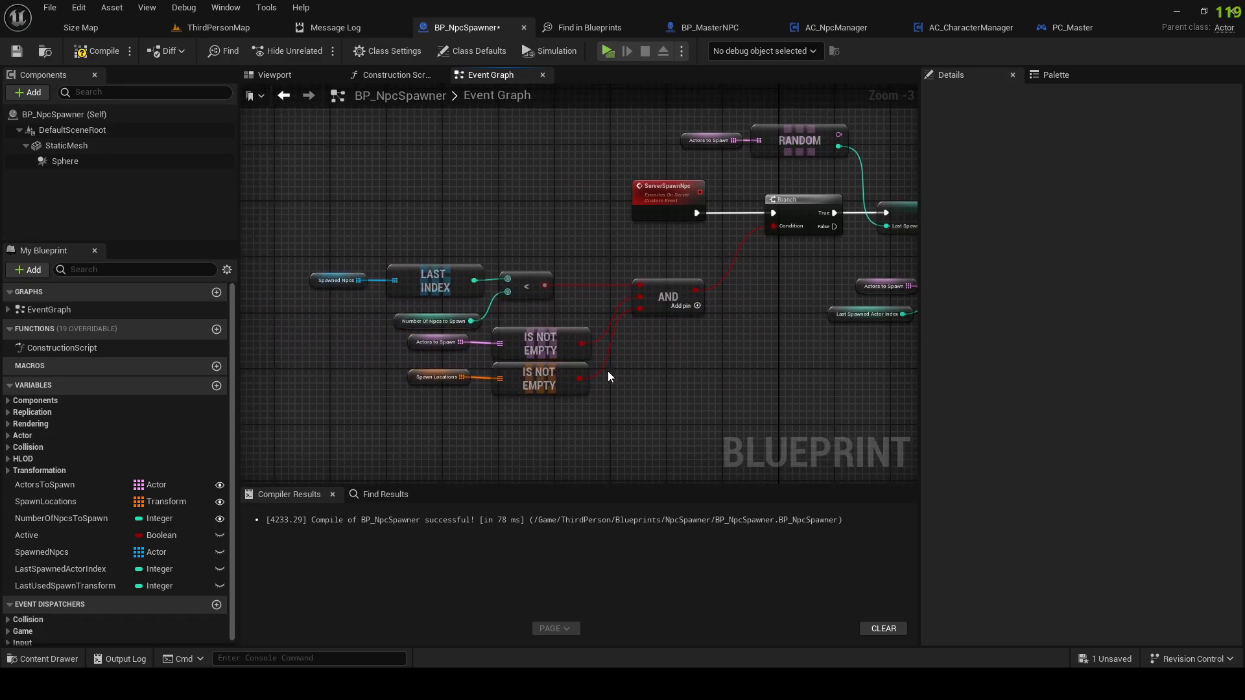
Step: Call Server Spawn Npc after the Spawn Locations Remove Index node so the spawn event repeats
right_drag(601, 215, 443, 293)
click(443, 293)
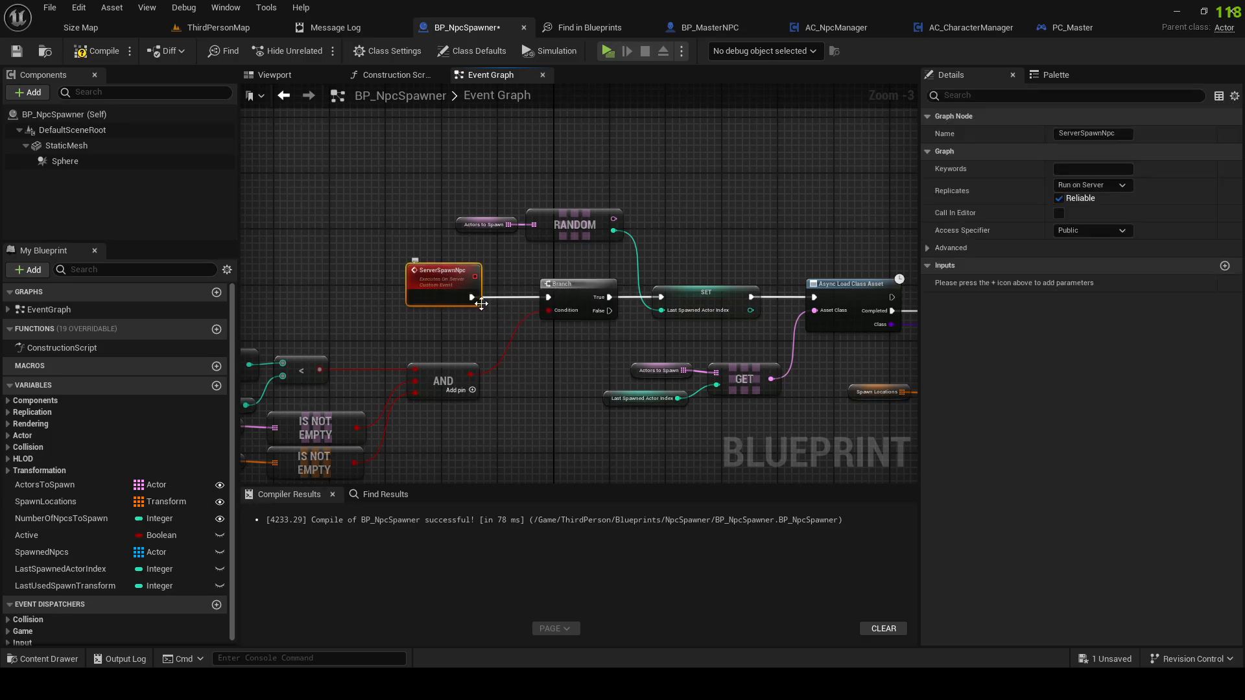
scroll(480, 300, down, 3)
right_drag(636, 344, 356, 361)
scroll(692, 315, up, 3)
drag(645, 342, 672, 349)
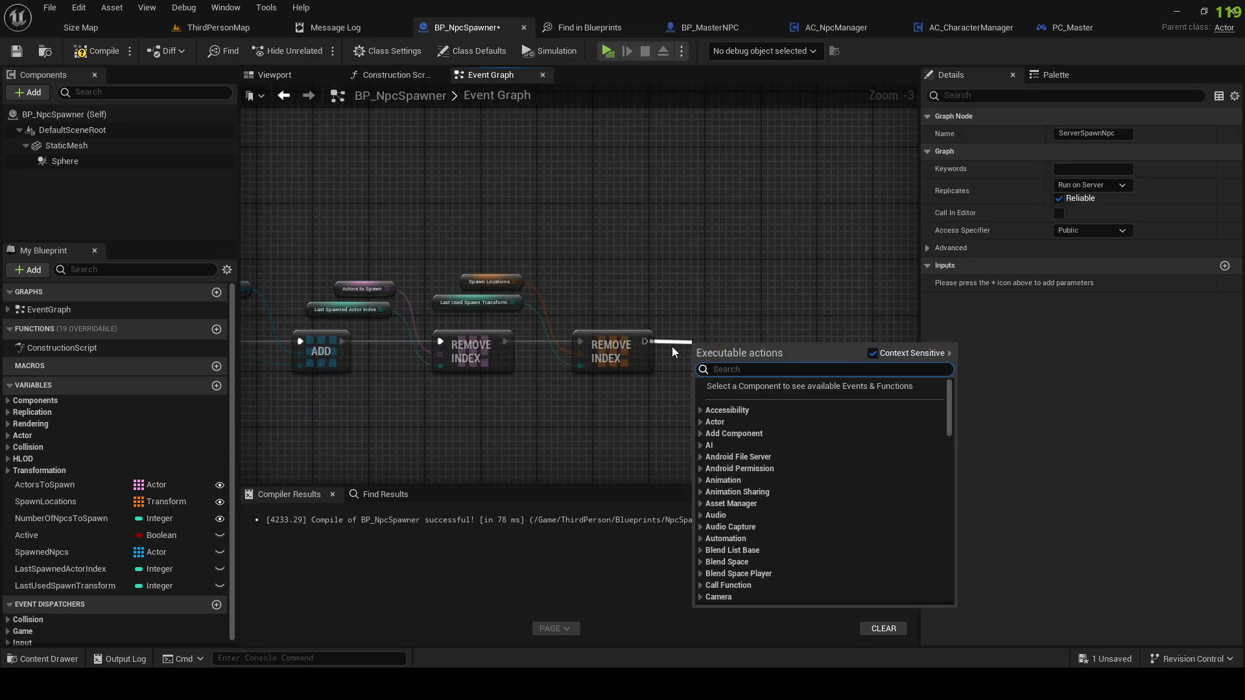
text(server spawn)
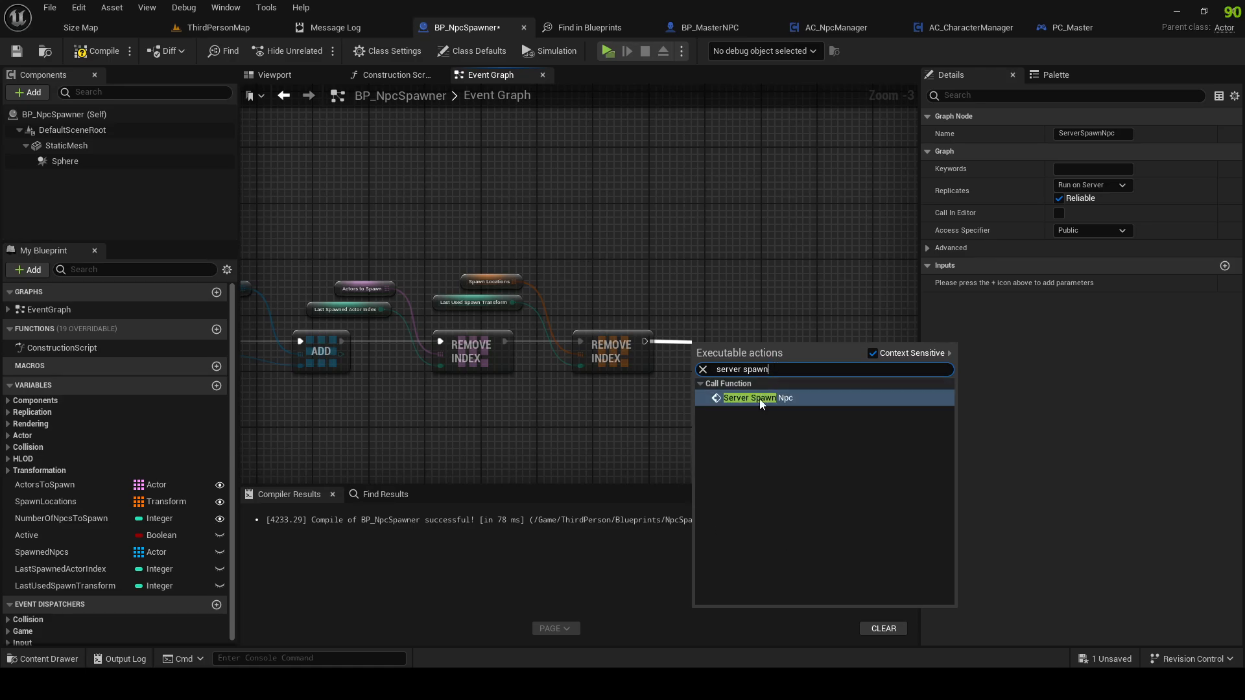
click(762, 405)
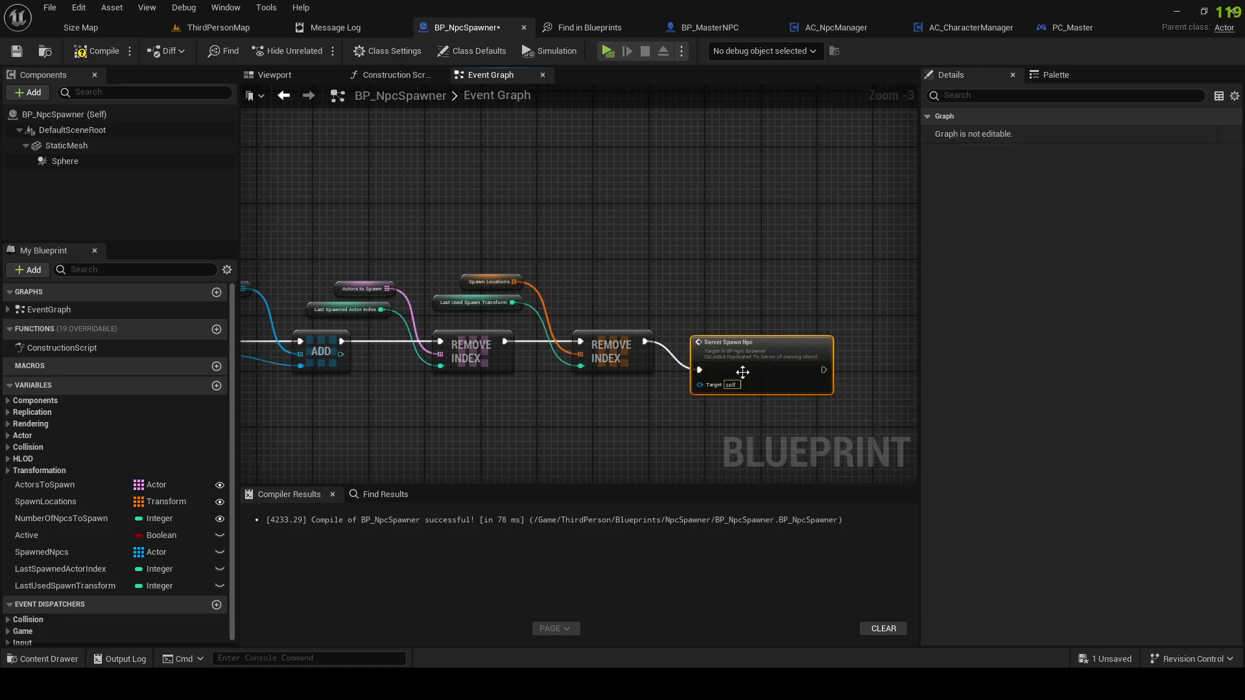
Step: Compile the Blueprint with the repeated Server Spawn Npc call in place
right_drag(628, 267, 870, 305)
scroll(869, 304, down, 4)
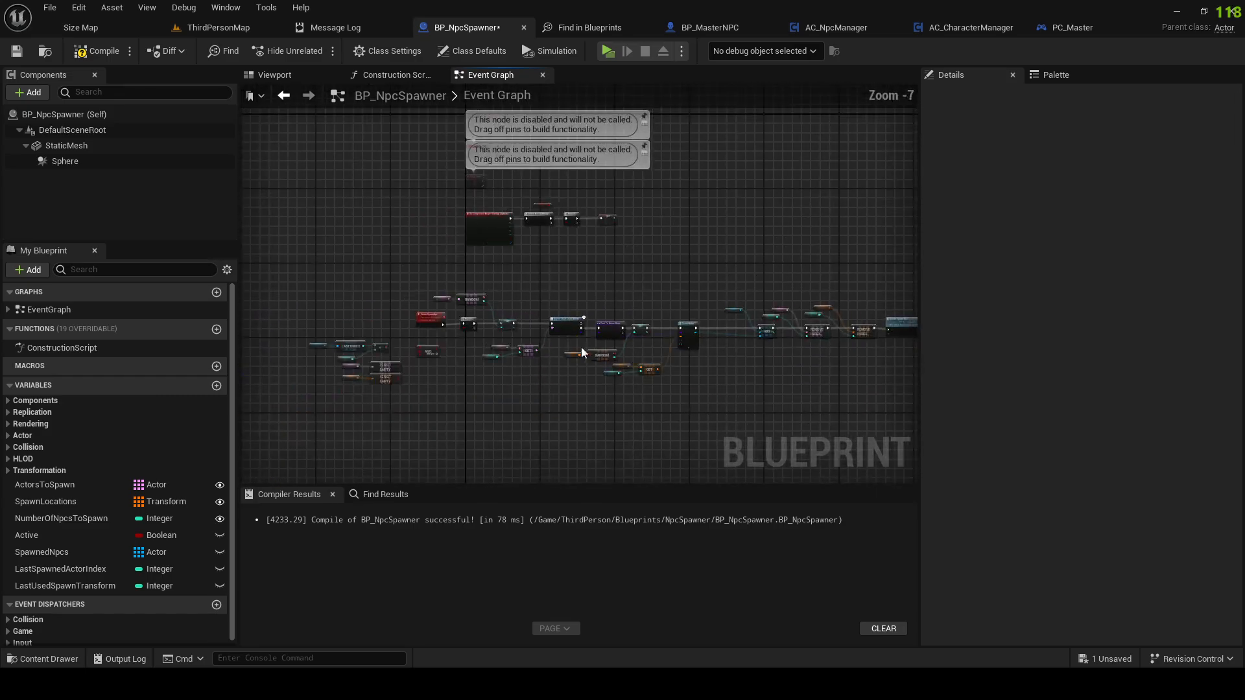
scroll(604, 286, up, 3)
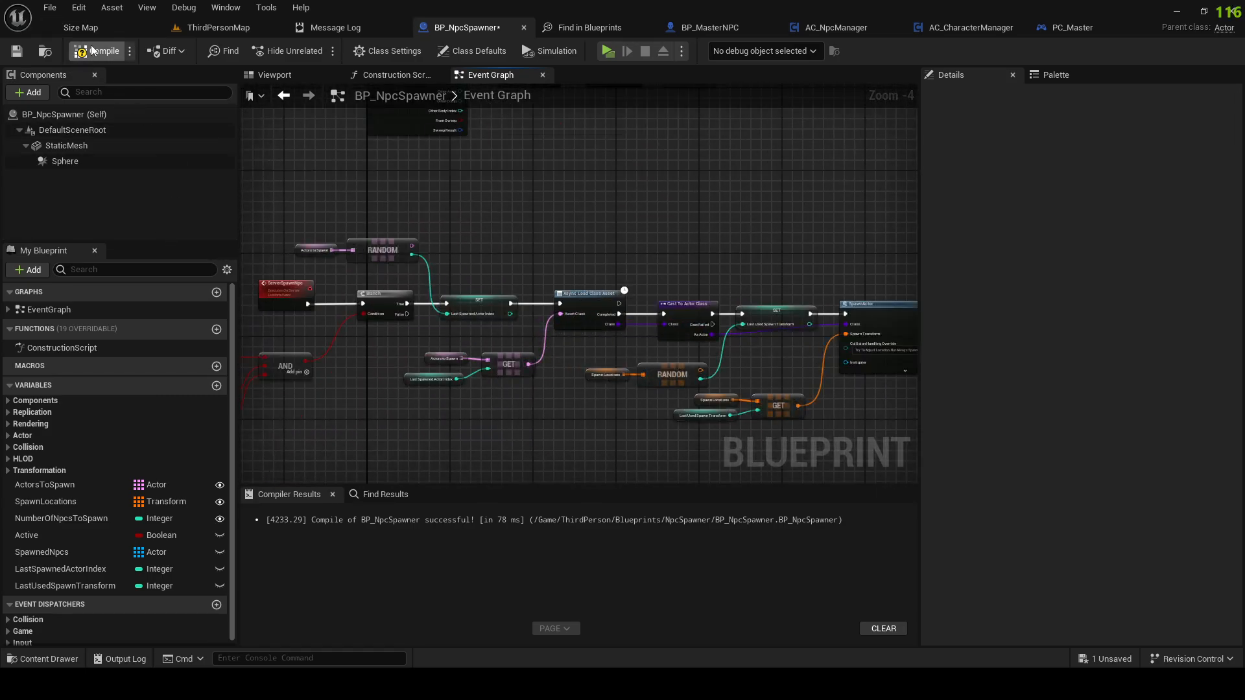
click(91, 51)
Step: Straighten the connections from Actors to Spawn and Last Spawned Actor Index into the Get node feeding Async Load Class Asset
click(598, 300)
scroll(590, 304, up, 2)
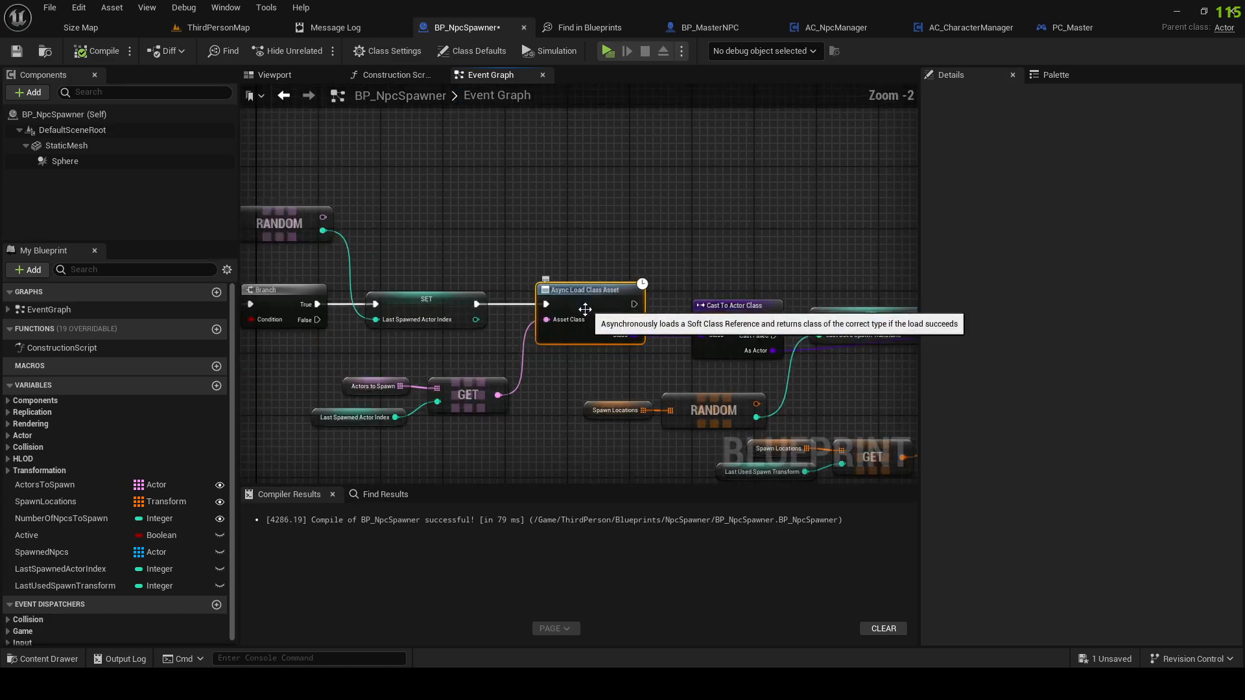
right_drag(328, 366, 330, 306)
drag(325, 305, 474, 401)
key(q)
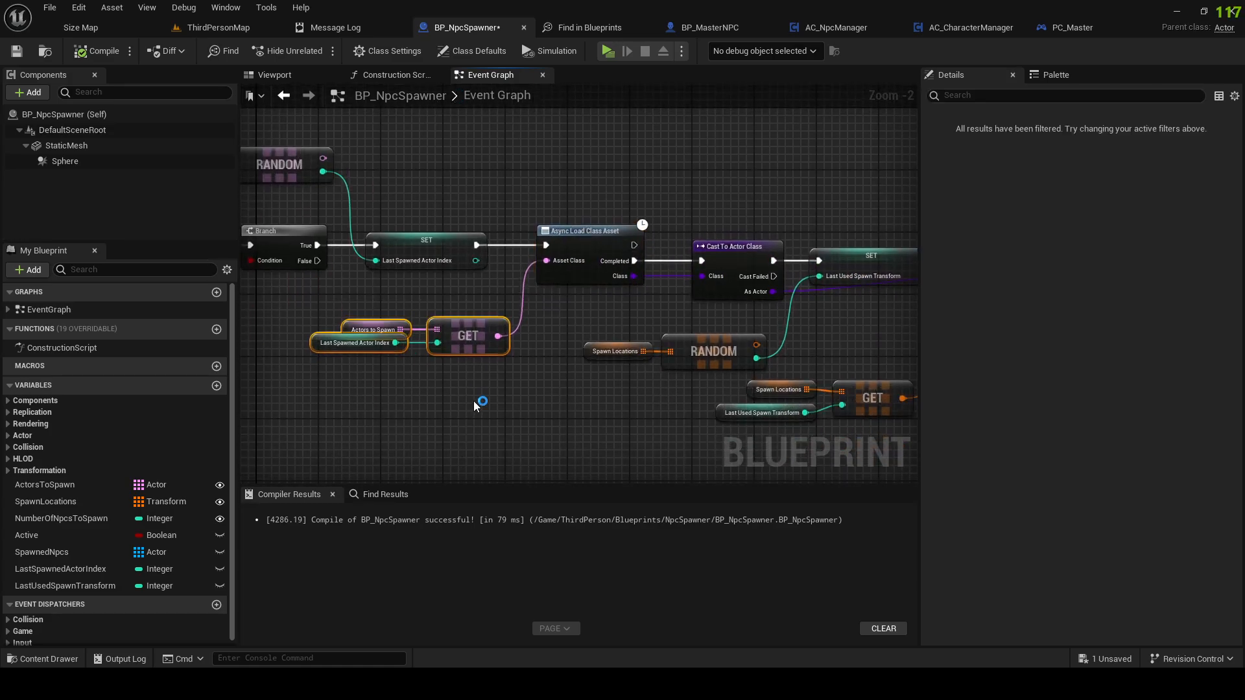
click(474, 400)
Step: Save the BP_NpcSpawner Blueprint
right_drag(301, 317, 400, 353)
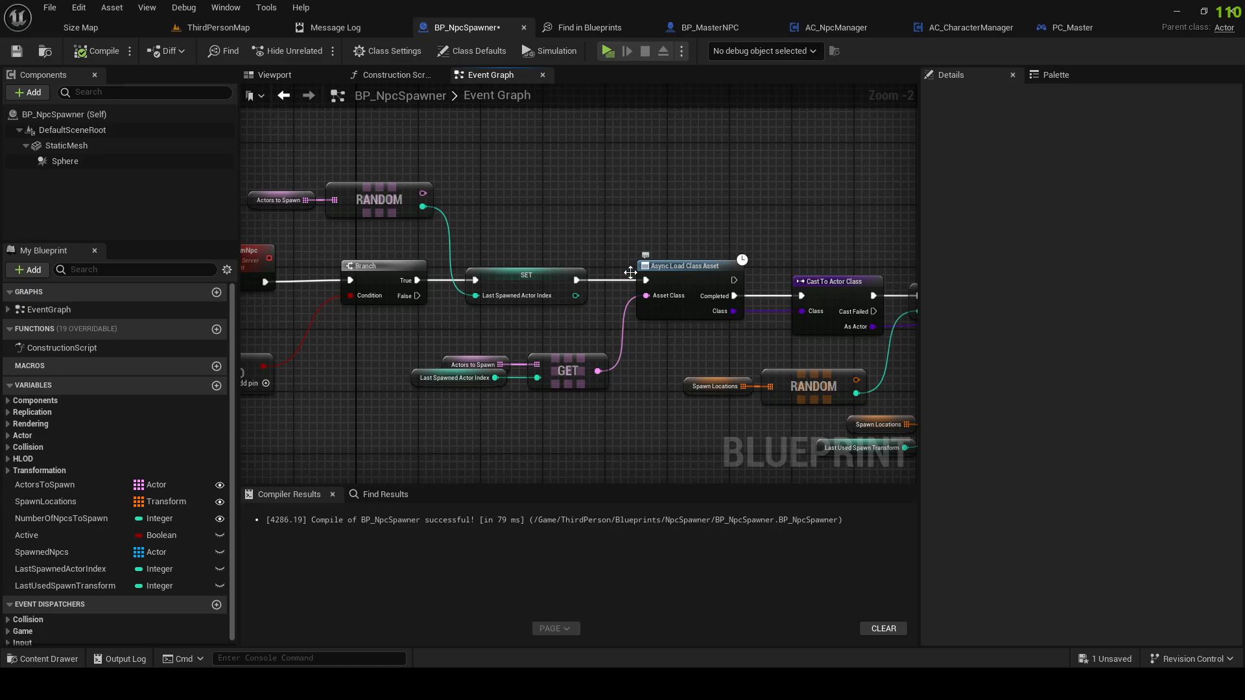
drag(423, 194, 543, 216)
click(635, 161)
scroll(520, 379, down, 3)
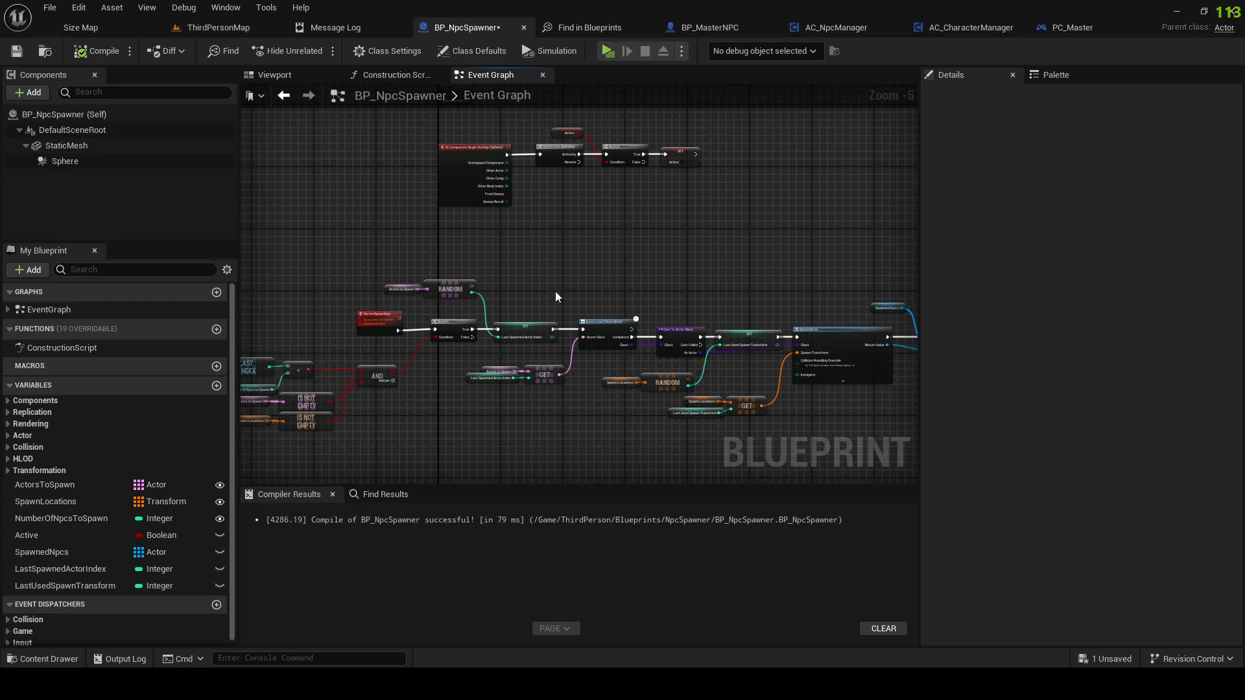
mouse_move(564, 338)
right_down()
mouse_move(408, 348)
mouse_move(205, 311)
right_up()
right_drag(649, 333, 600, 337)
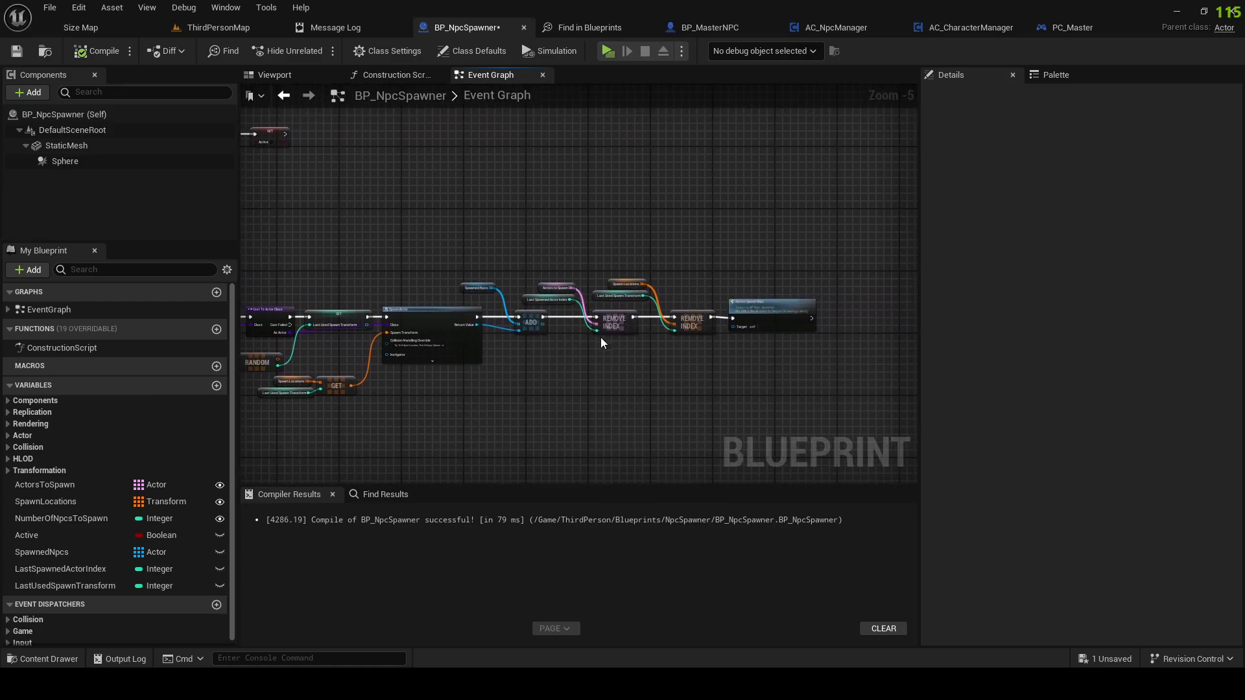
scroll(600, 338, up, 1)
click(50, 7)
click(94, 77)
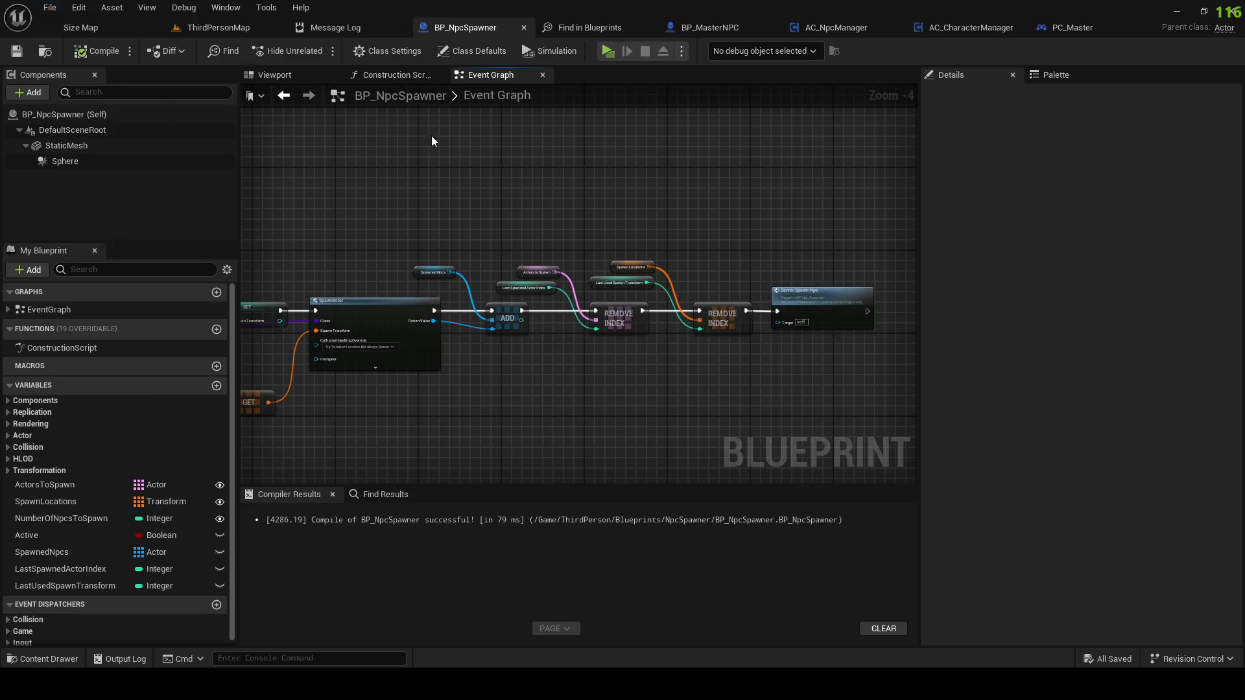
Step: Call Server Spawn Npc after the Set Active node in the sphere's begin-overlap chain and compile the Blueprint
scroll(559, 243, down, 1)
scroll(558, 242, down, 1)
right_drag(559, 243, 829, 246)
right_drag(643, 215, 609, 356)
scroll(668, 287, up, 3)
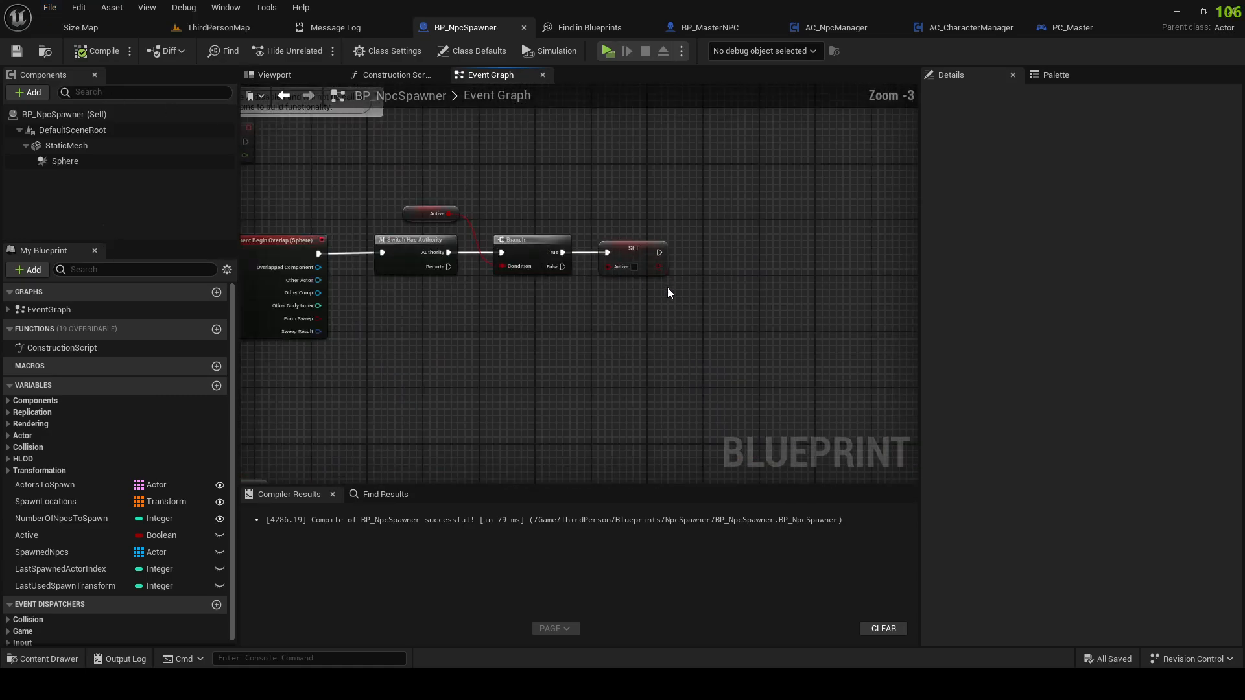
scroll(648, 279, down, 2)
right_drag(634, 312, 628, 264)
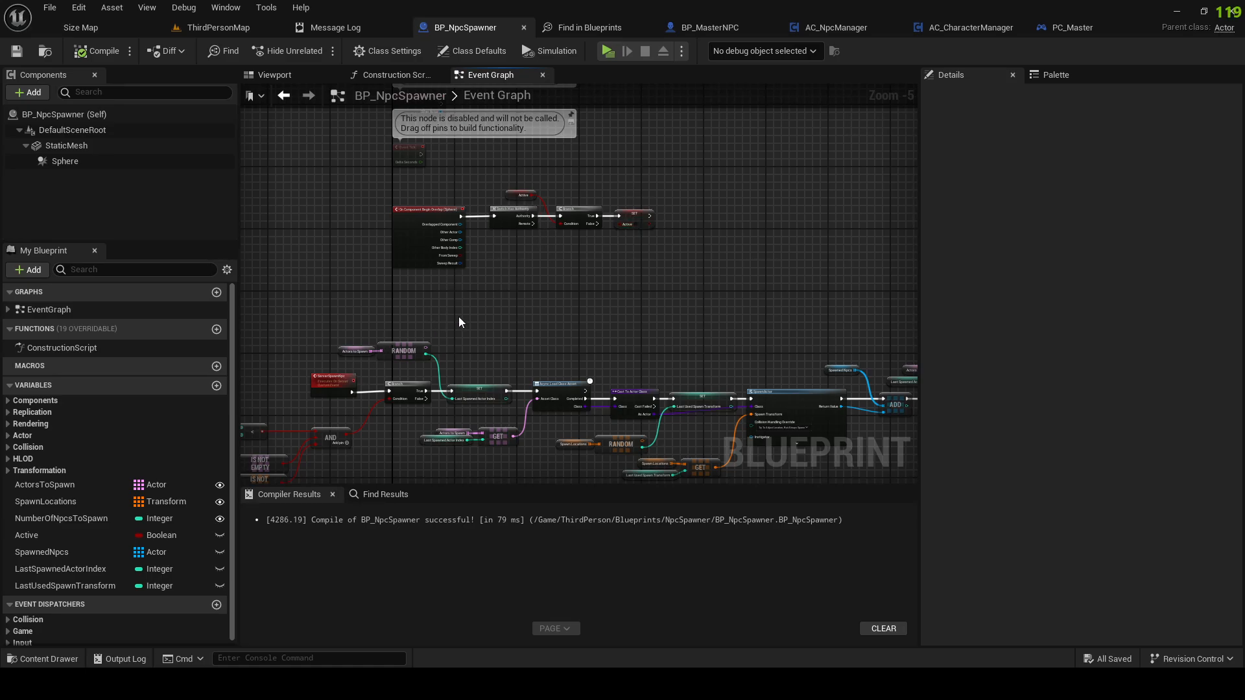
scroll(594, 230, up, 1)
drag(668, 212, 710, 214)
text(ser)
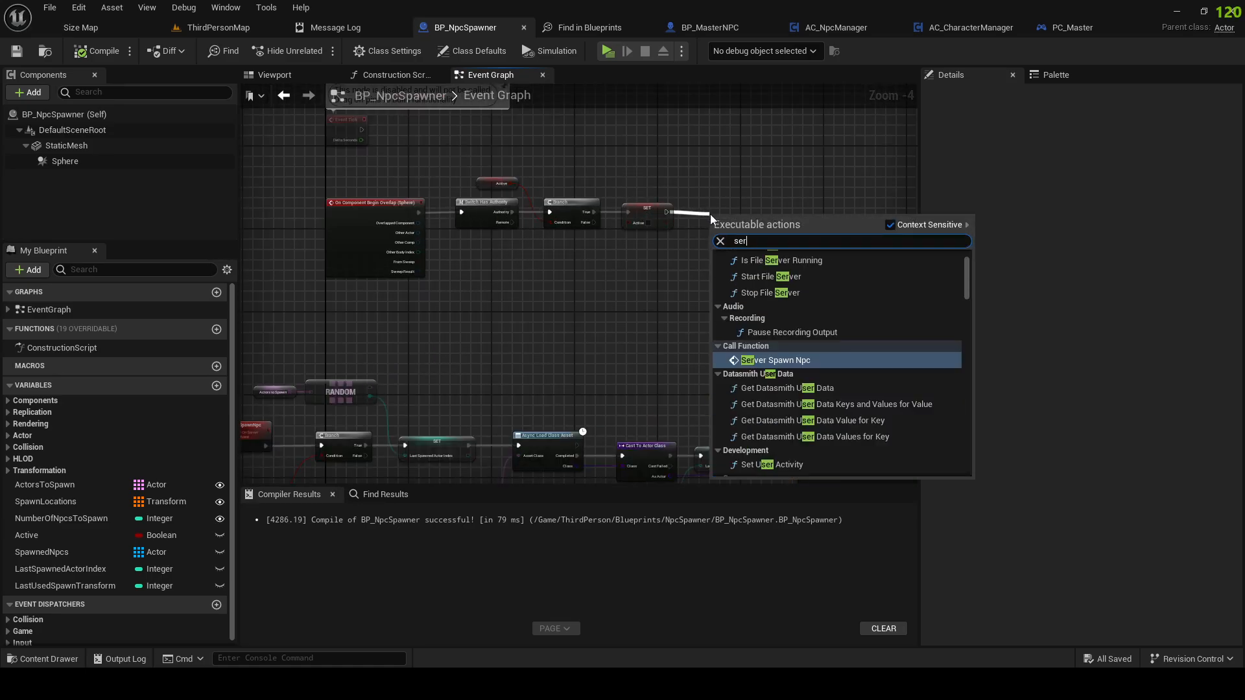
text(ver spaw)
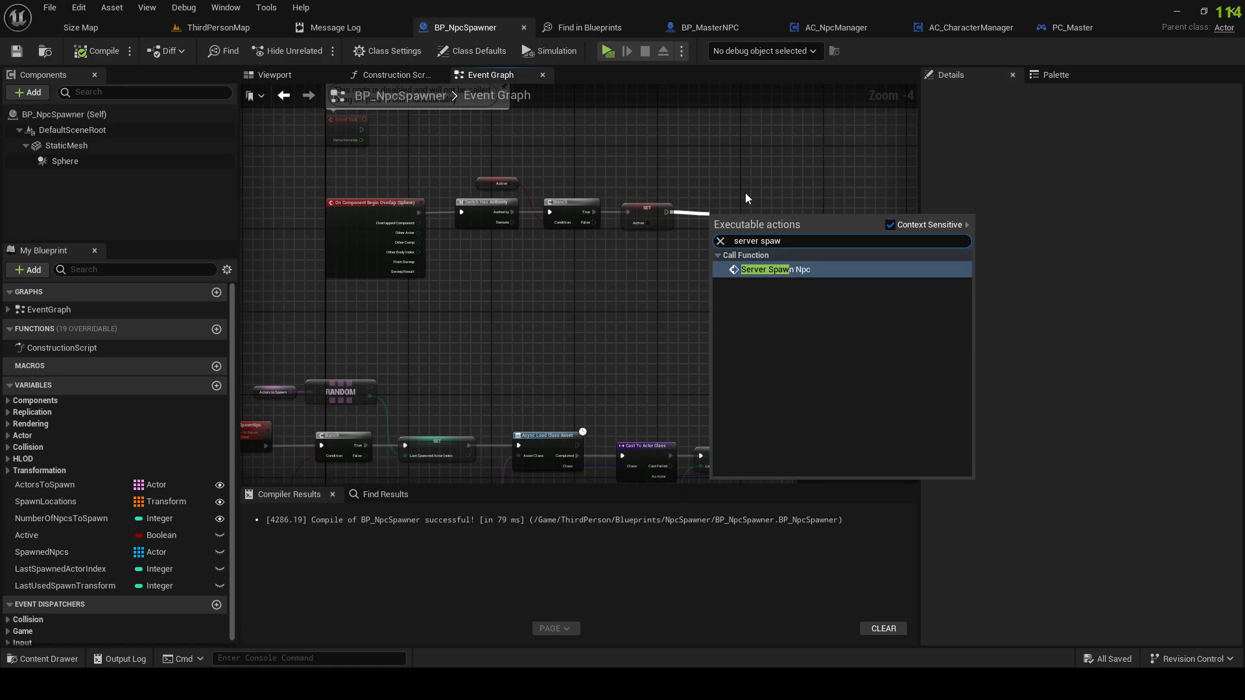
click(792, 271)
click(97, 51)
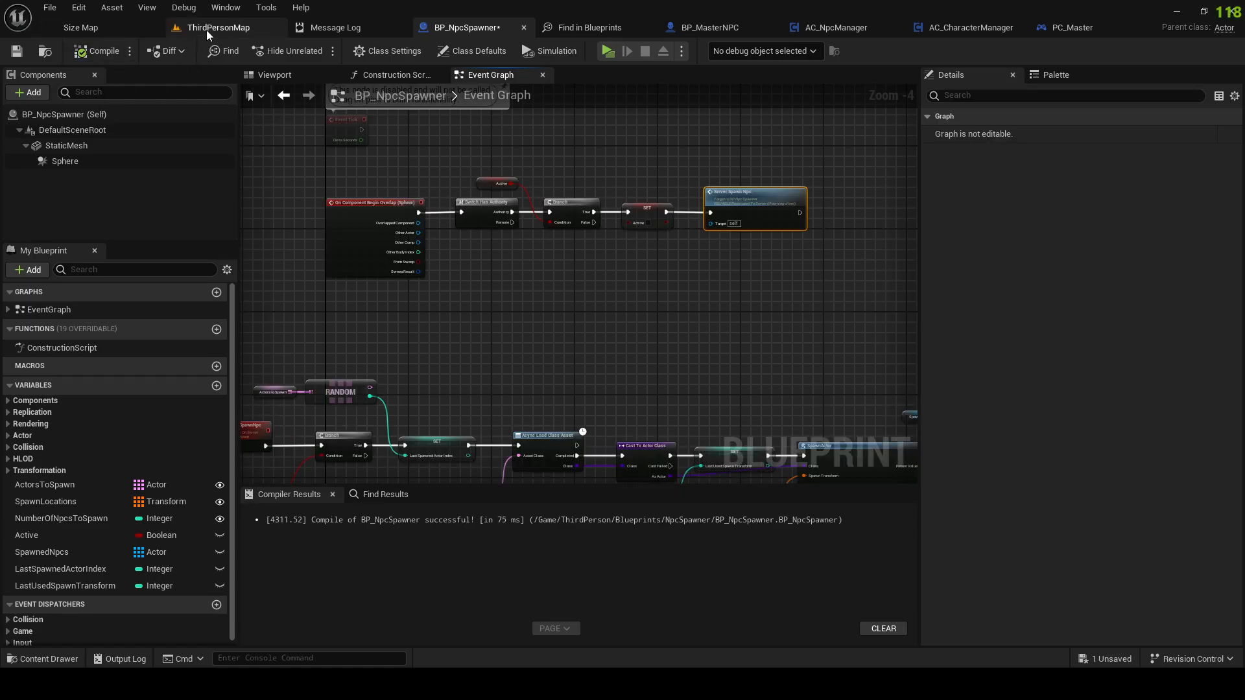
Step: Switch to ThirdPersonMap and examine the placed BP_NpcSpawner's Spawn Locations entries and their transforms
click(208, 31)
click(378, 353)
right_drag(379, 353, 273, 337)
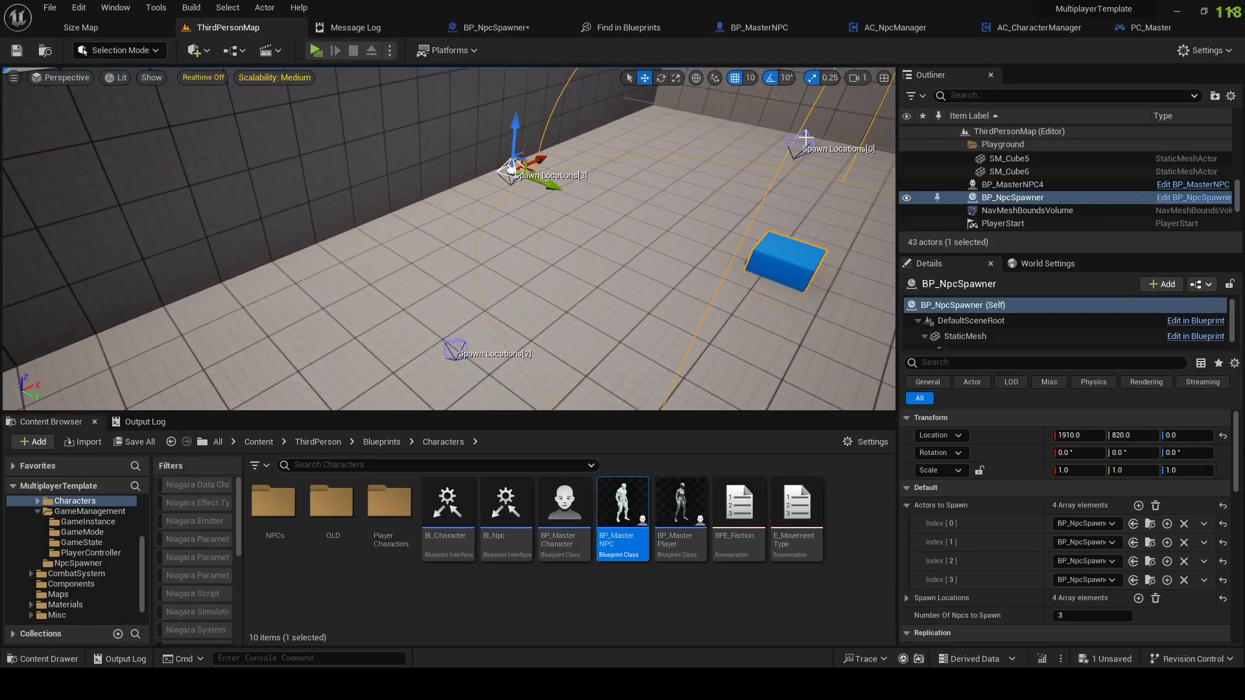
right_drag(566, 177, 616, 161)
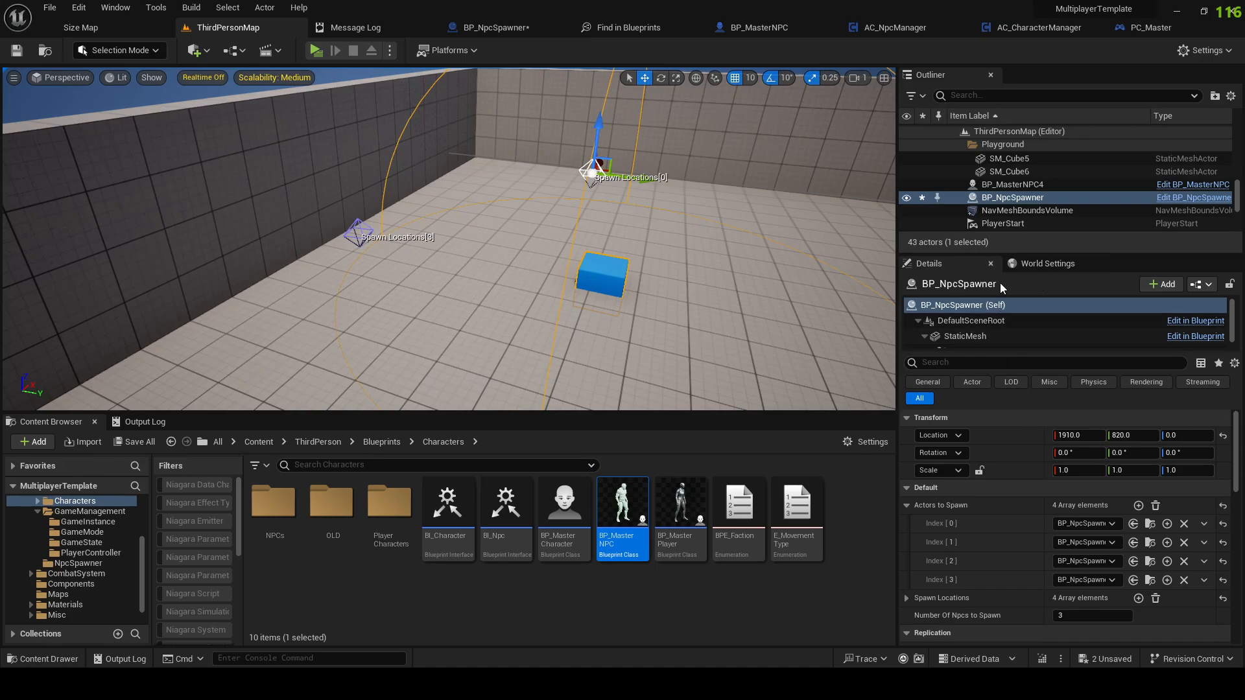
click(907, 598)
scroll(1009, 588, down, 3)
click(919, 472)
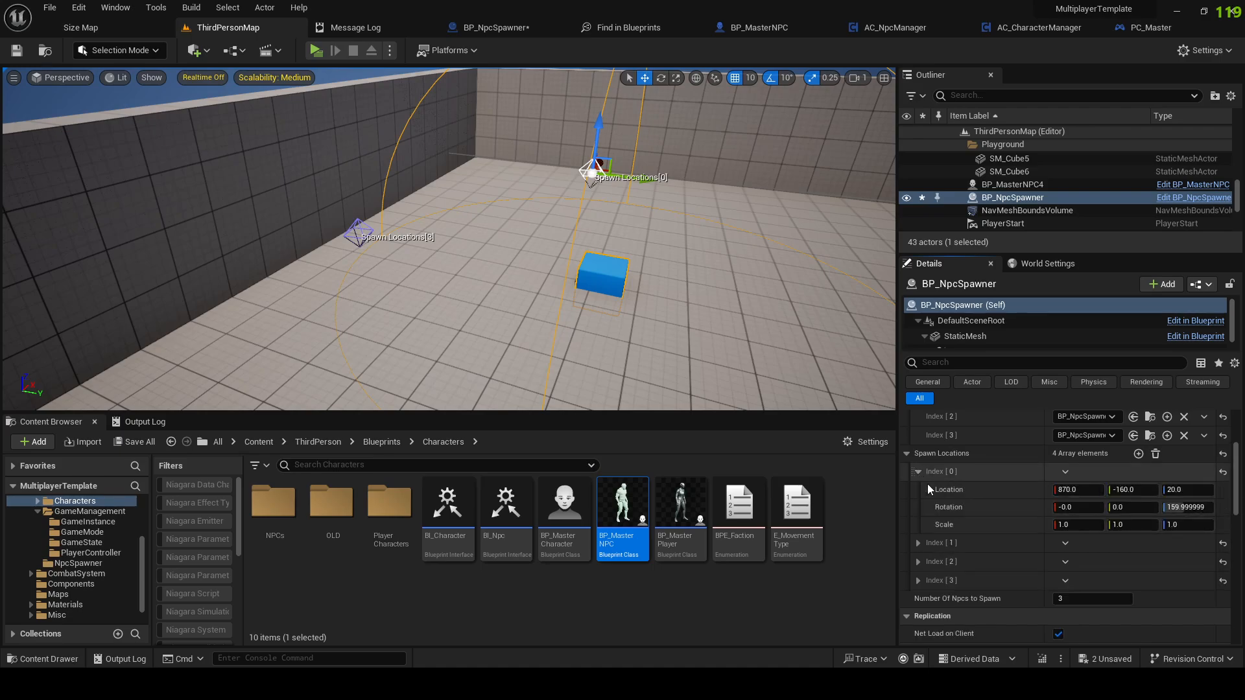
click(920, 543)
click(918, 614)
scroll(928, 614, down, 2)
click(918, 623)
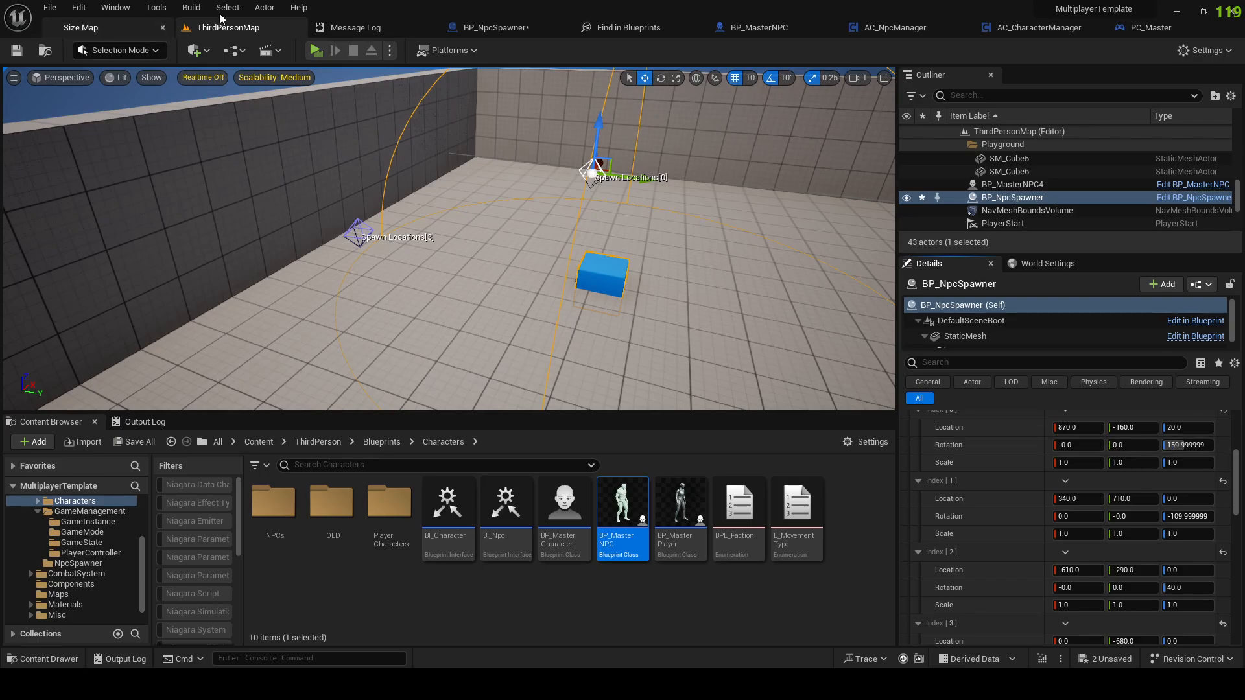
Step: Play the level and run the character around the blue spawner cube to test the NPC spawning, and end the session
key(alt+p)
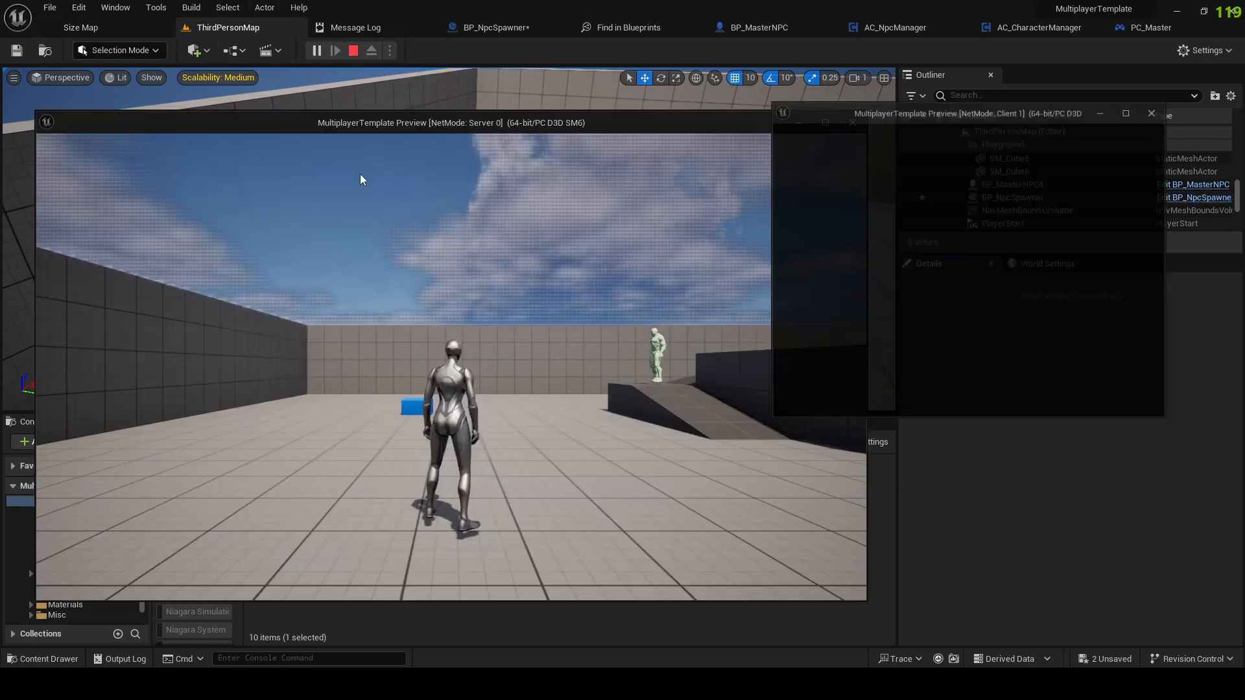
key(w)
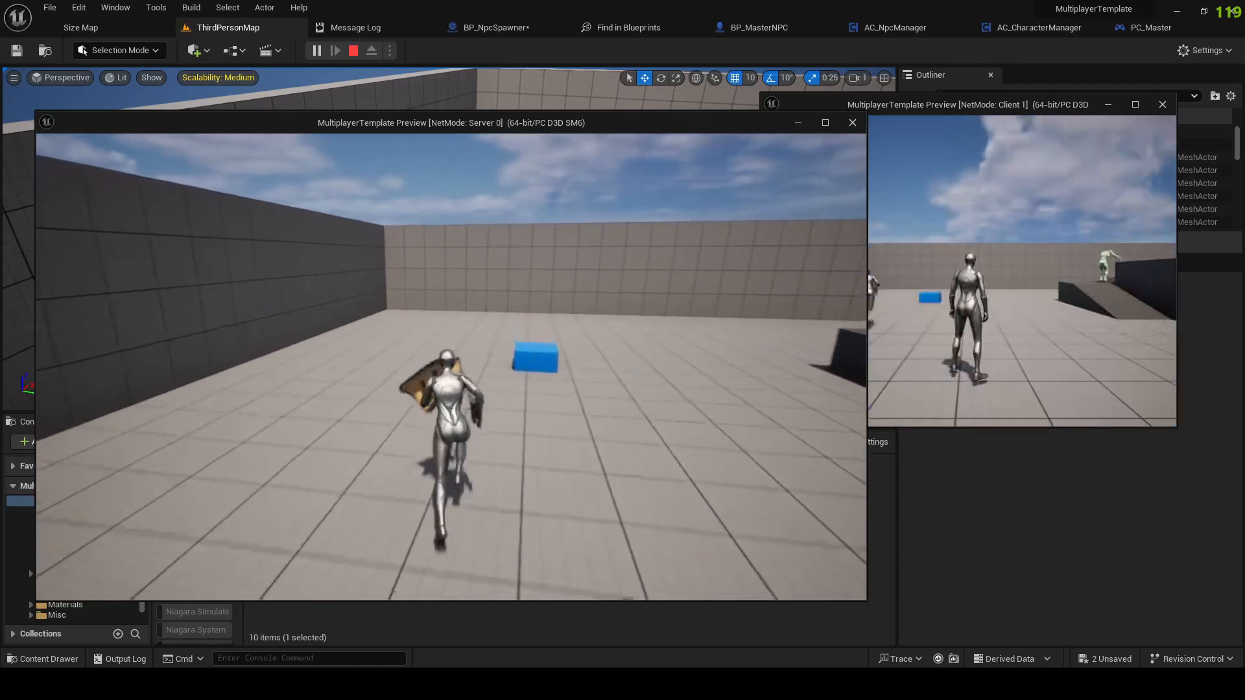
key(a)
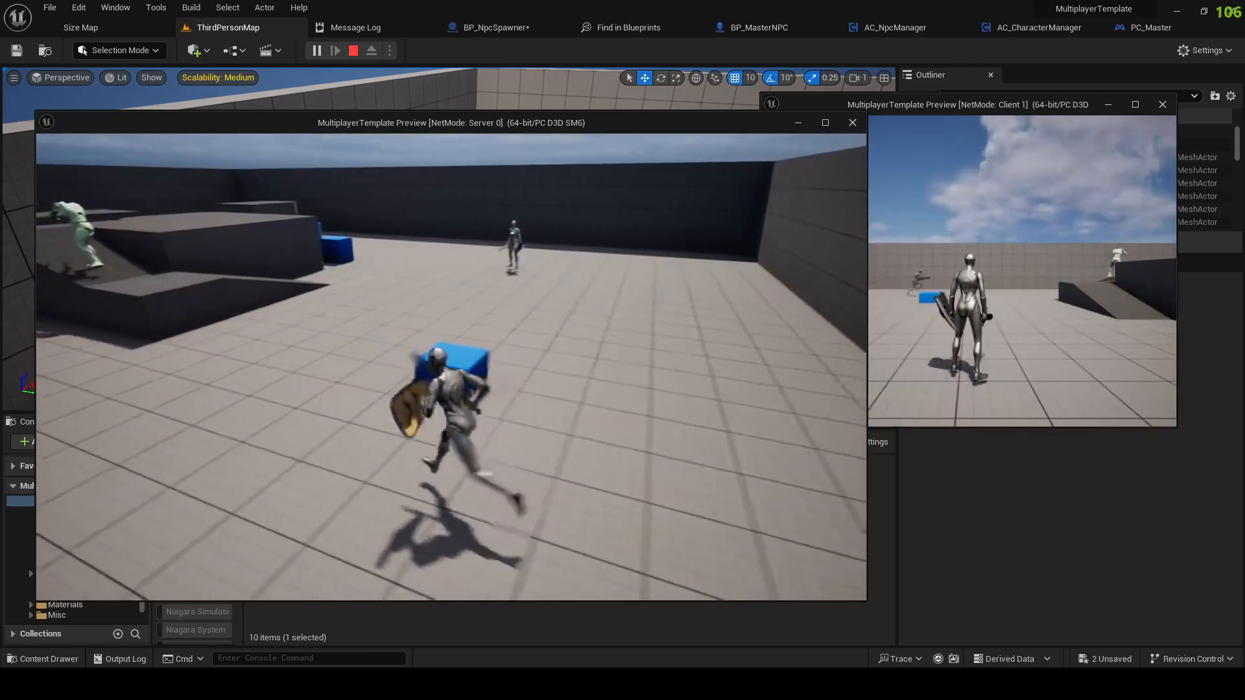
key(s)
key(Escape)
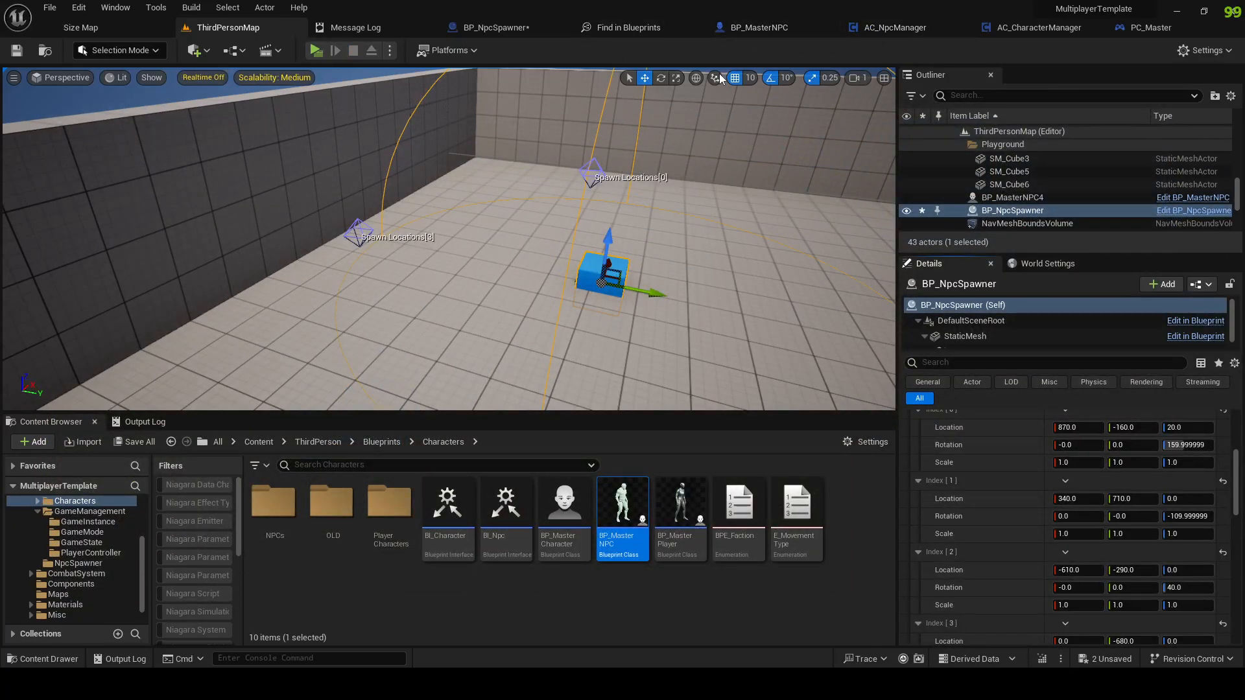
Step: Open BP_NpcSpawner from the placed actor, check Replicates in its class defaults, and save the Blueprint
right_click(590, 272)
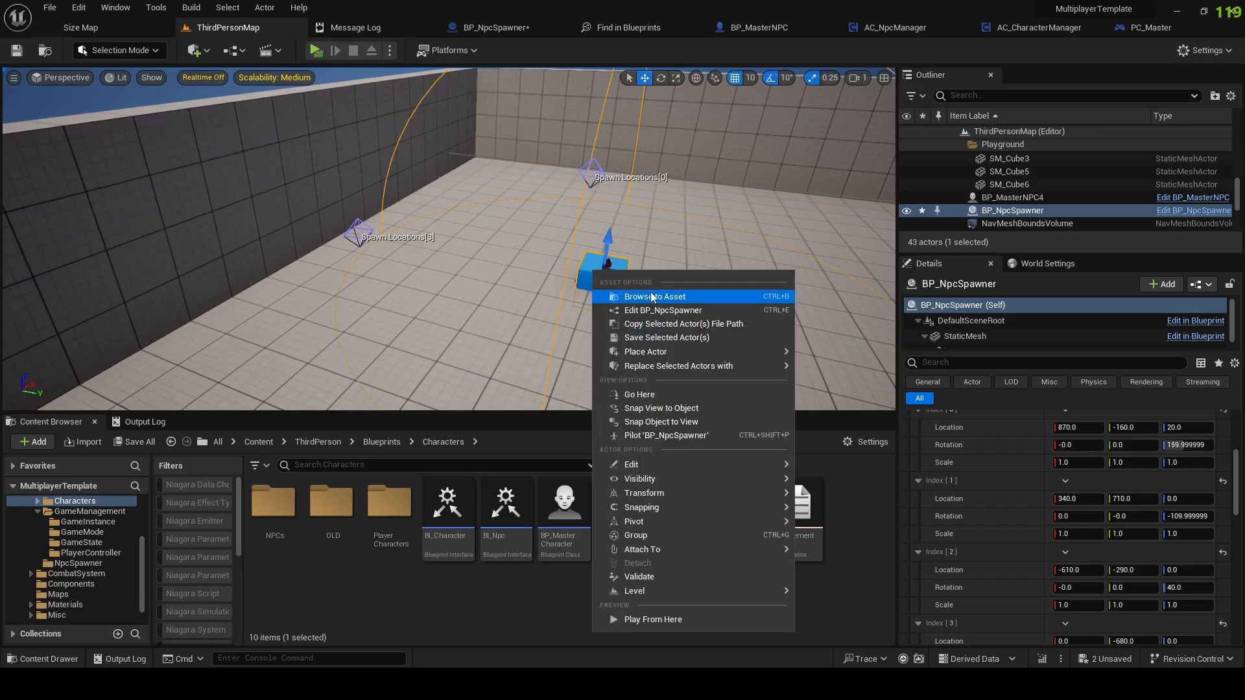
click(649, 295)
double_click(274, 500)
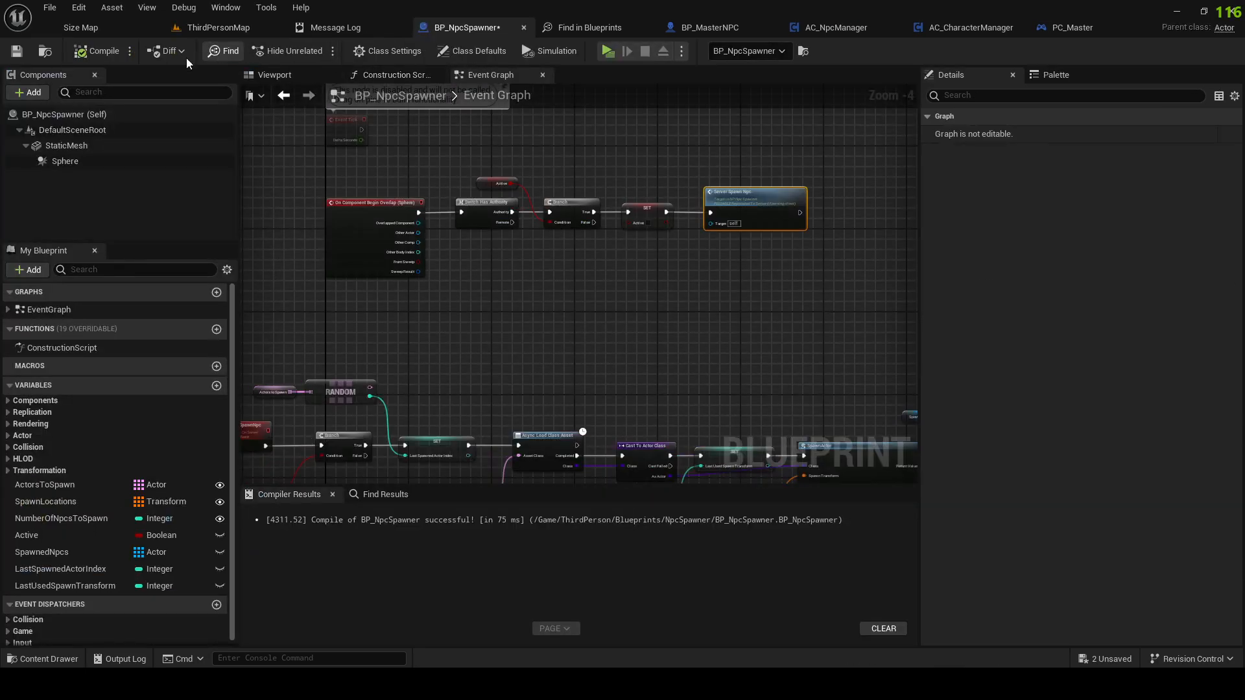
click(65, 118)
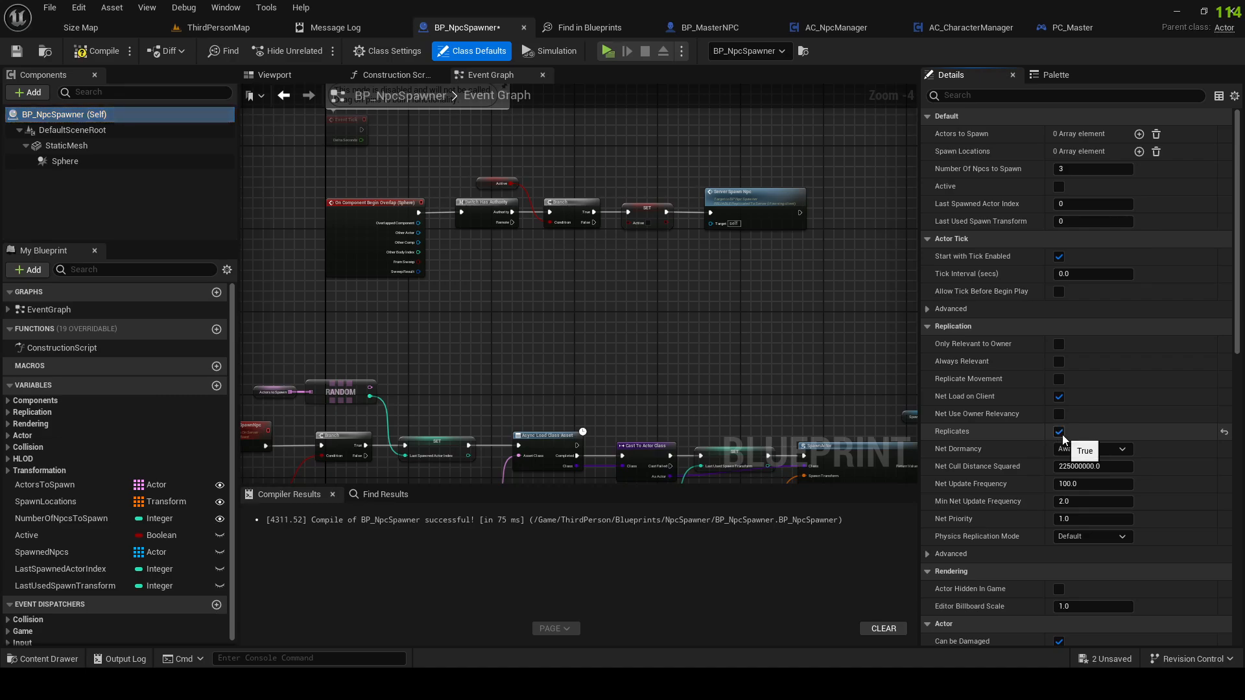
click(16, 48)
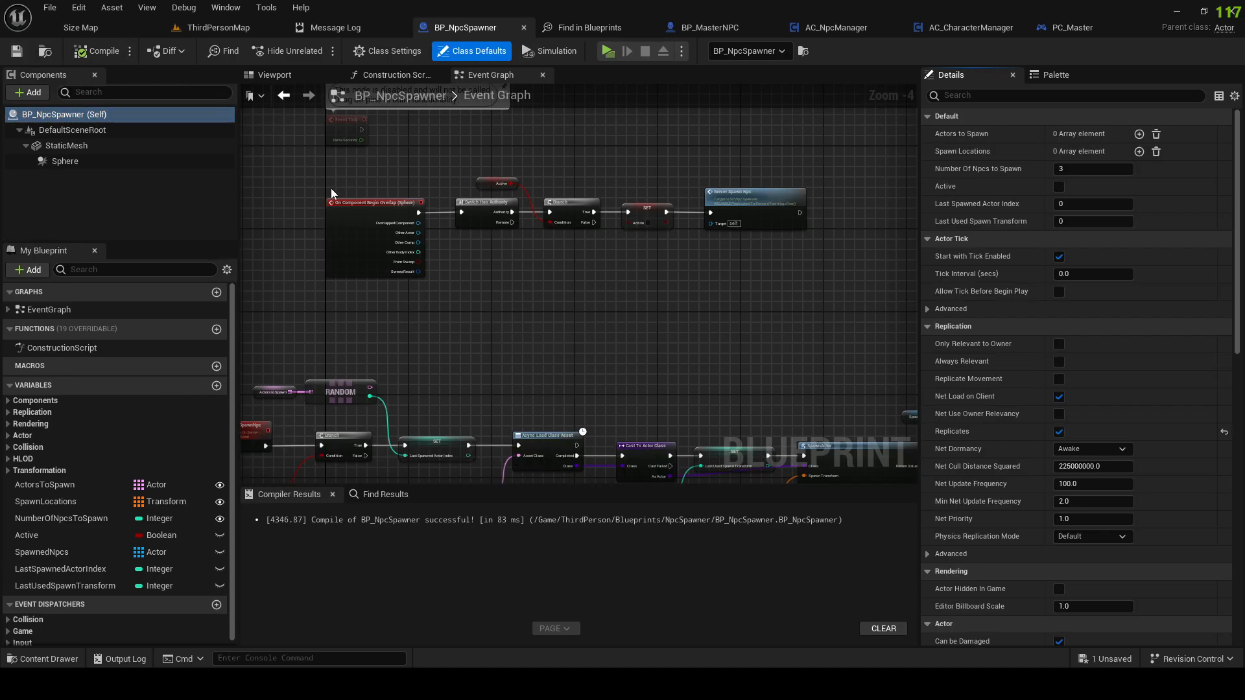
Step: Return to ThirdPersonMap and retest the saved spawner by running the character up to its cube, ending the session when done
scroll(422, 207, down, 1)
click(195, 29)
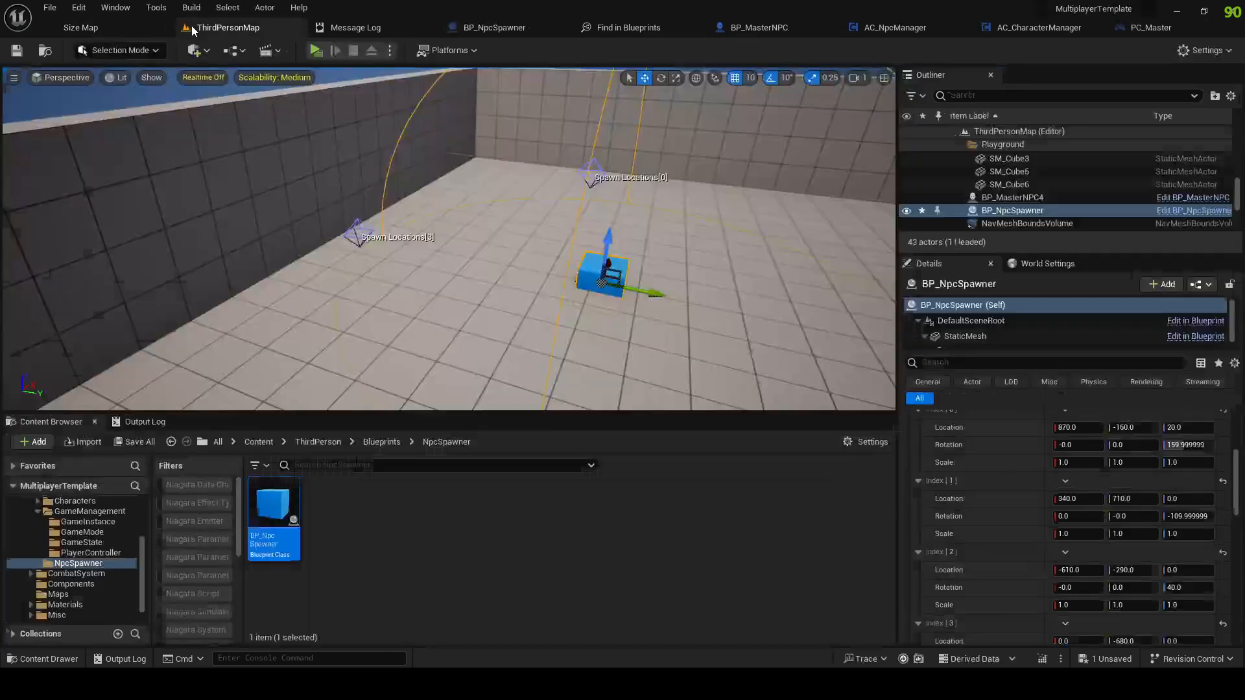
click(314, 52)
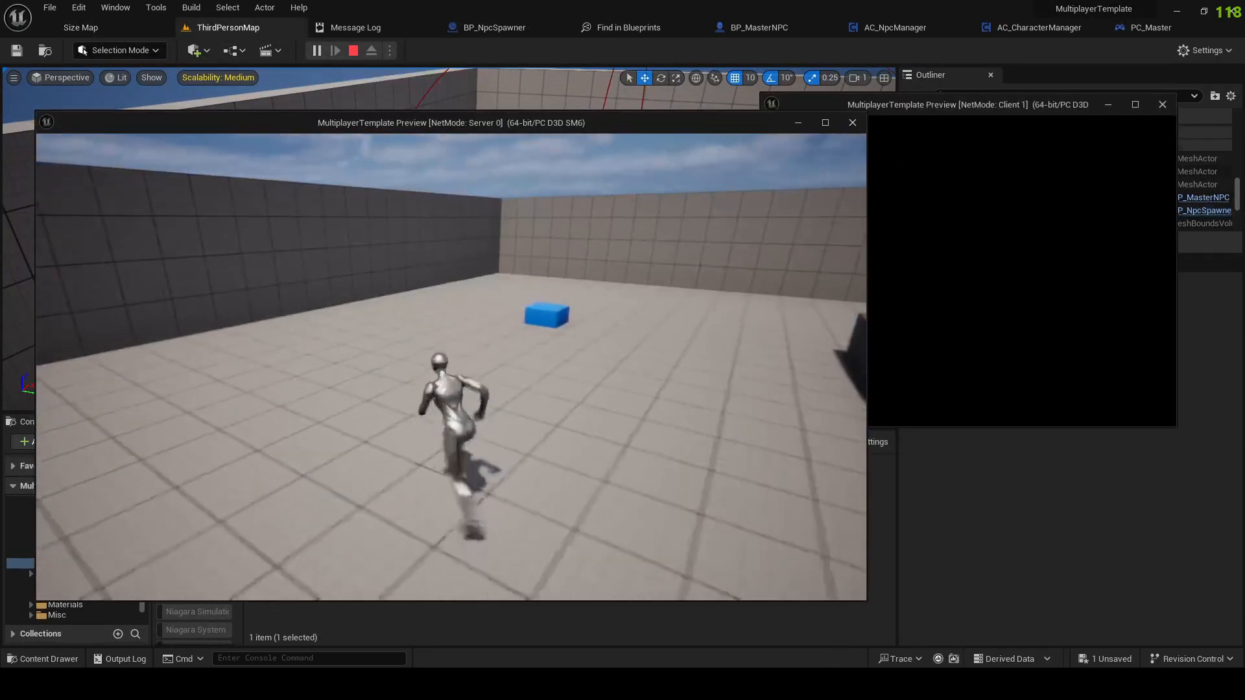
key(w)
key(s)
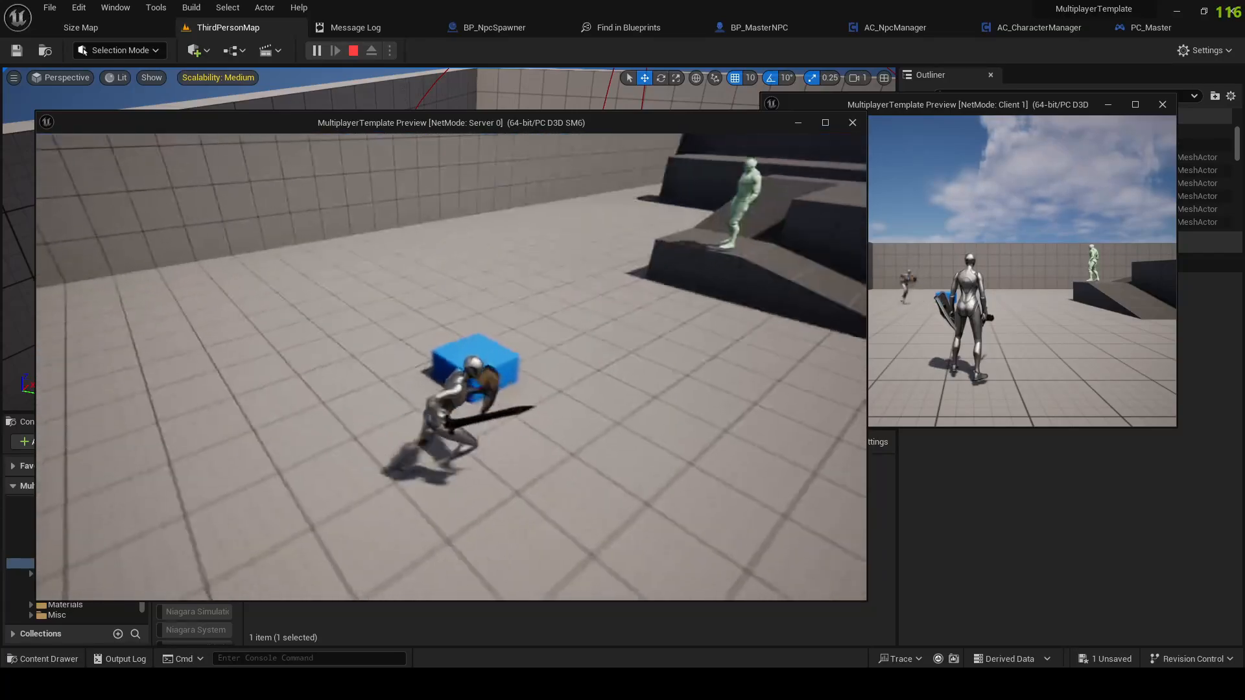
key(Escape)
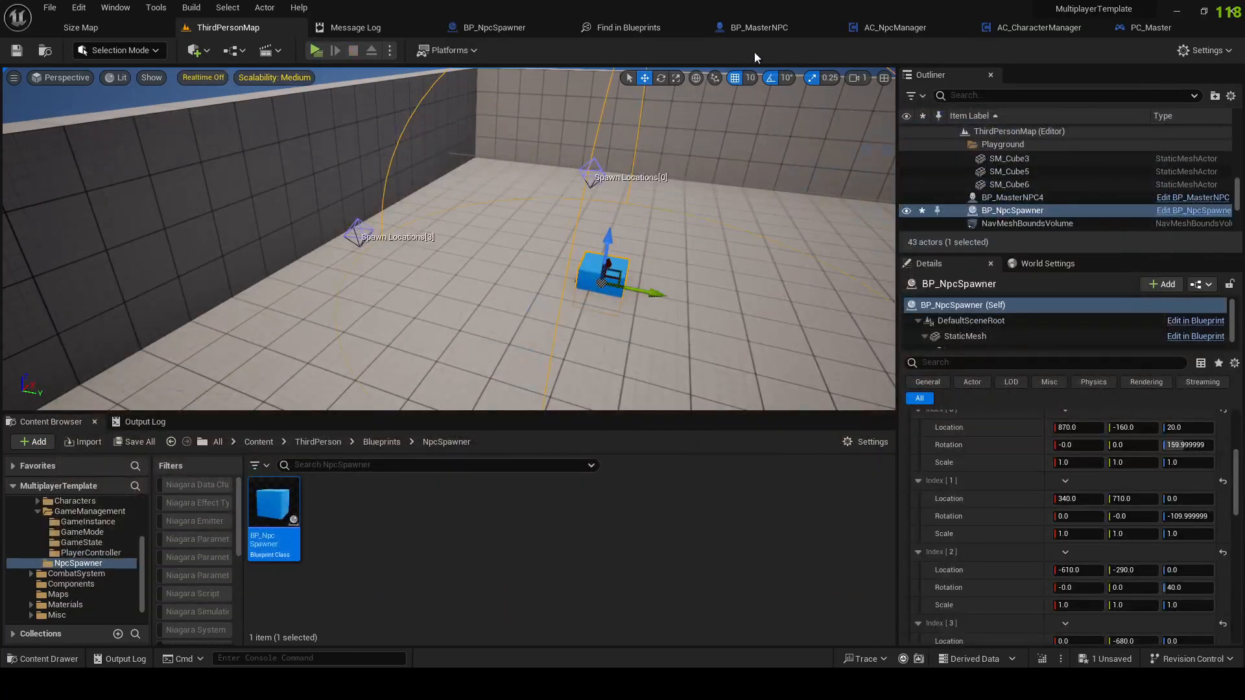
Step: Add a breakpoint to the On Component Begin Overlap (Sphere) event in BP_NpcSpawner and start a play session
click(481, 31)
scroll(563, 286, up, 3)
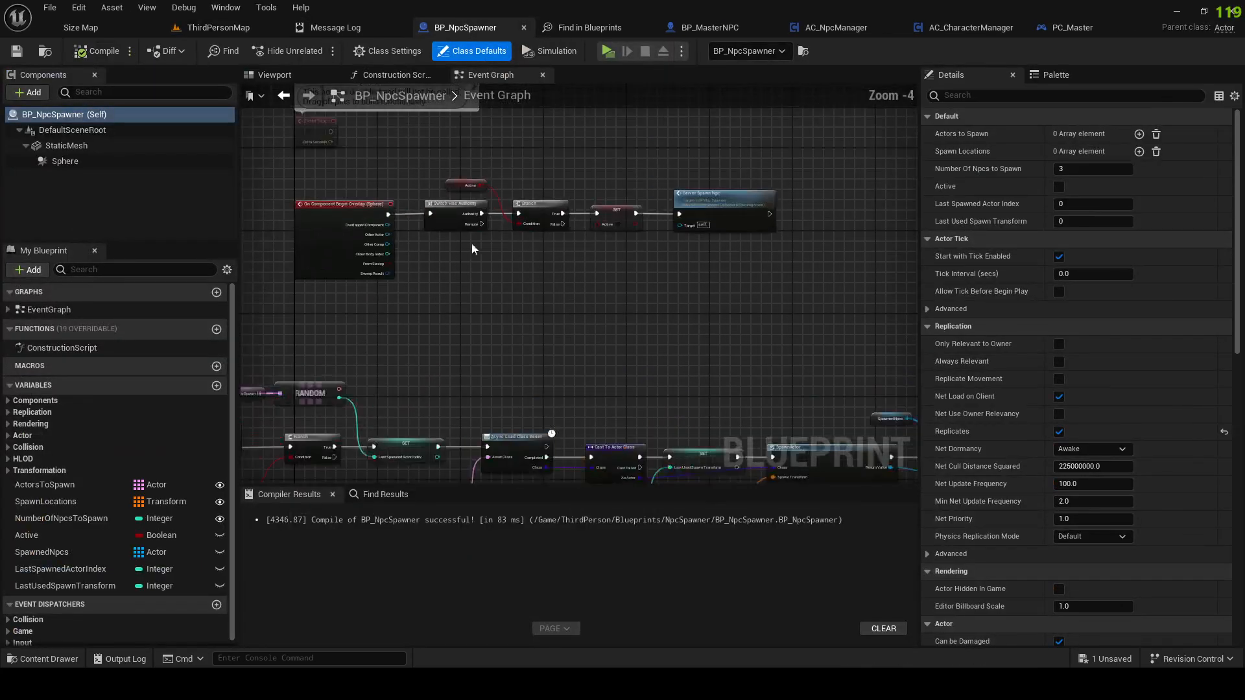
right_click(338, 224)
click(376, 483)
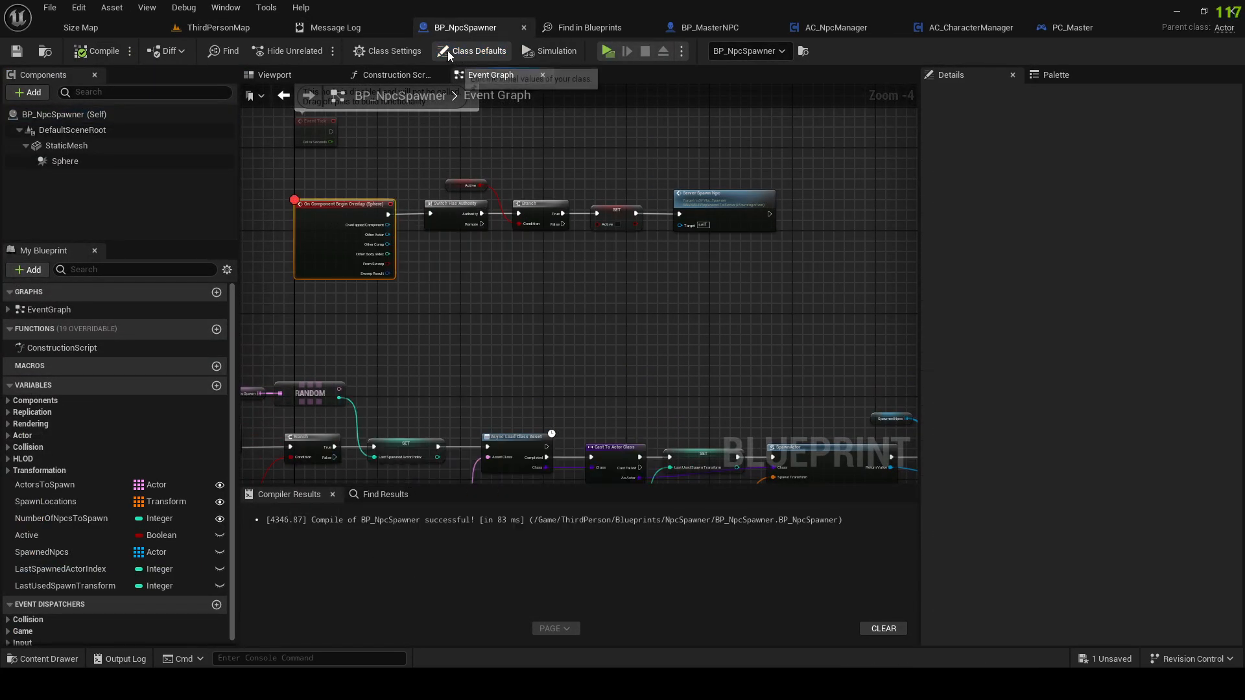
click(608, 51)
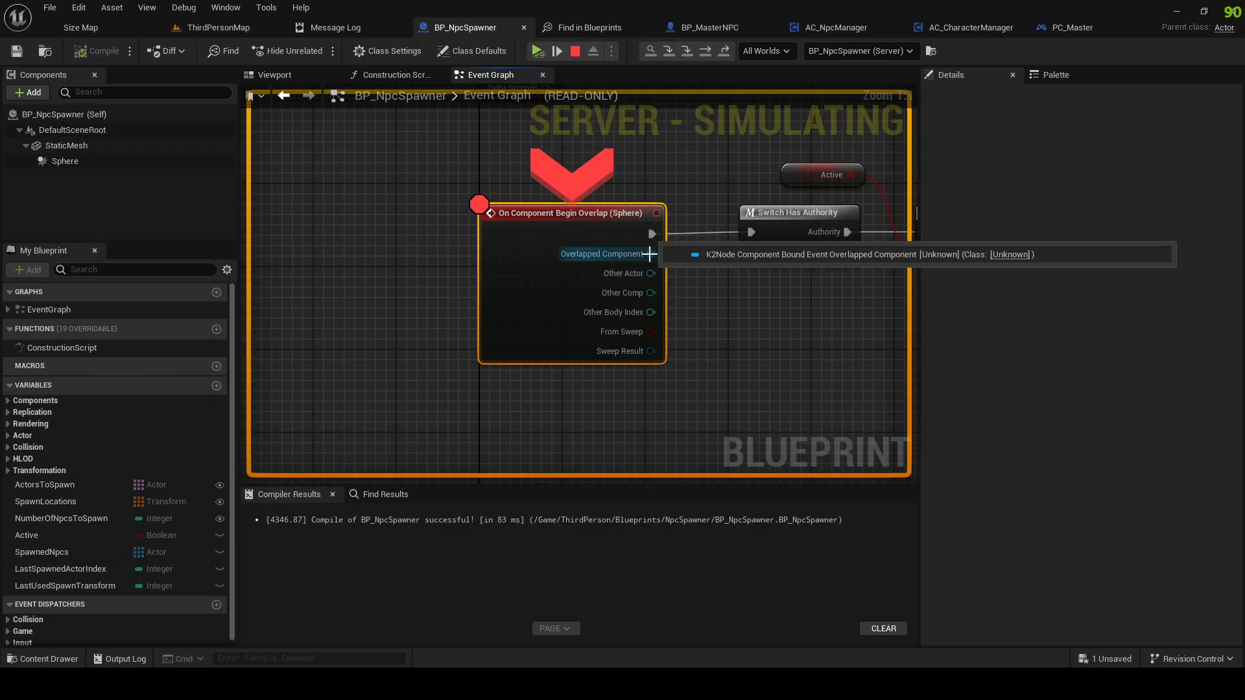
Step: Step through execution from the overlap event to the Branch on Active, and stop the simulation
scroll(507, 221, down, 2)
key(F11)
key(F11)
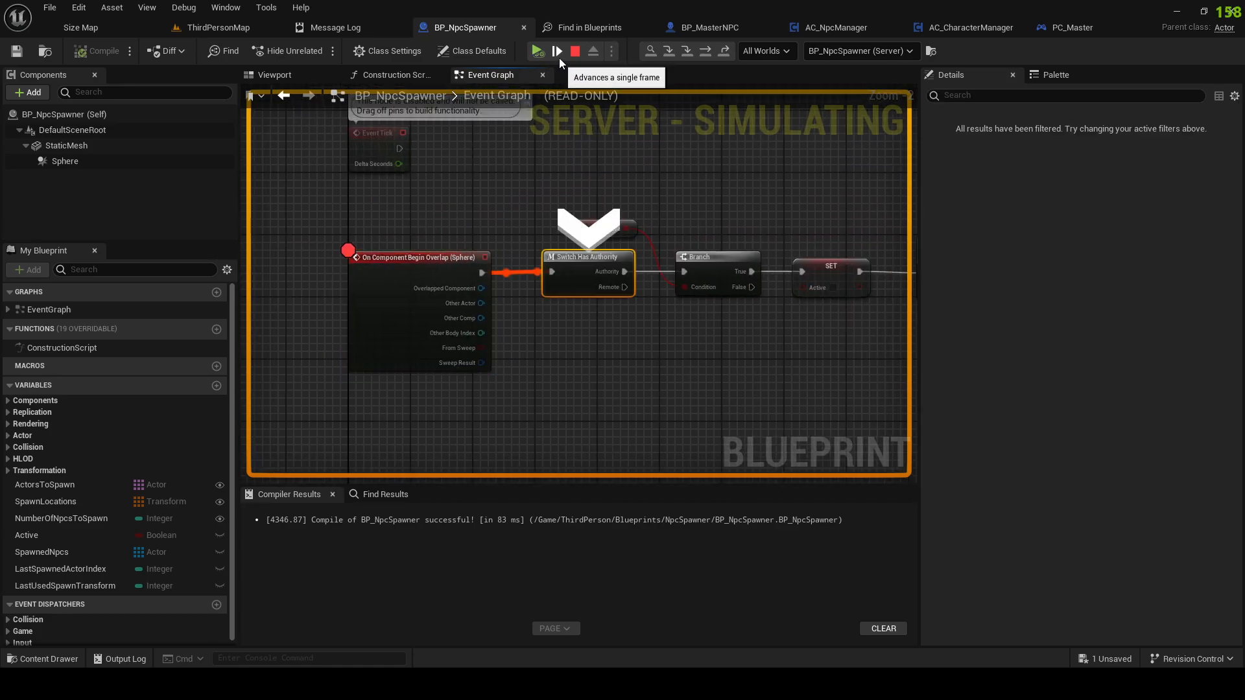
key(F11)
key(F11)
key(F11)
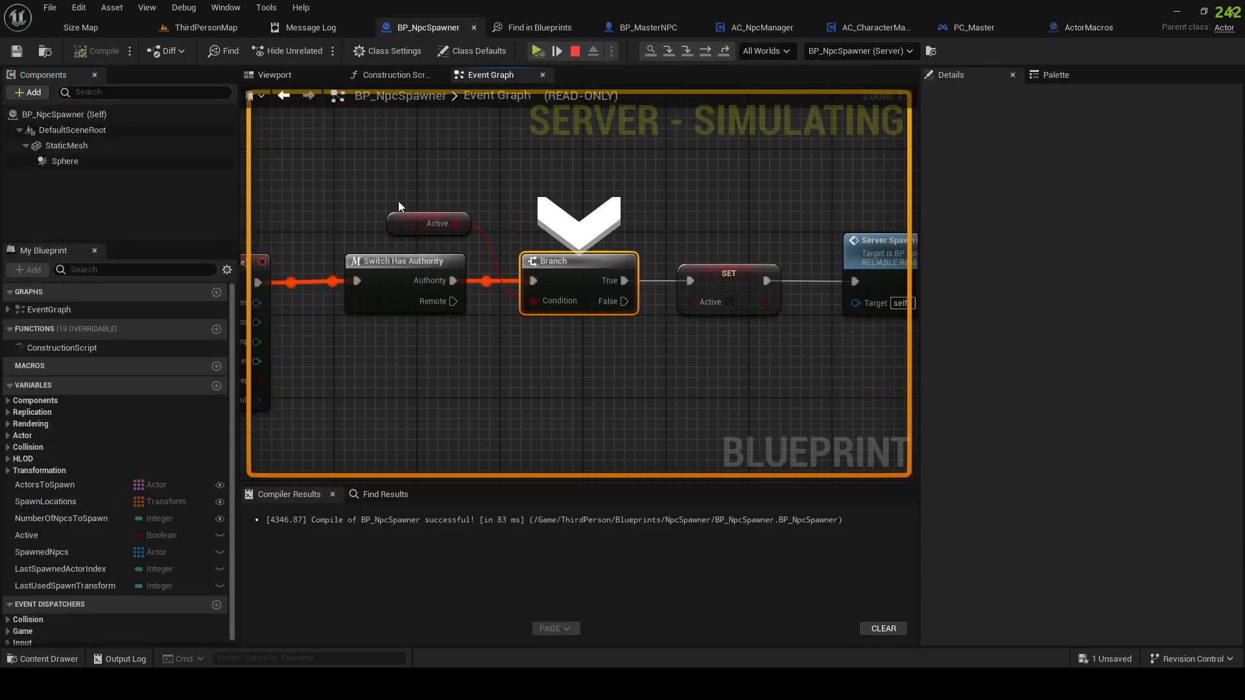
click(577, 53)
click(575, 52)
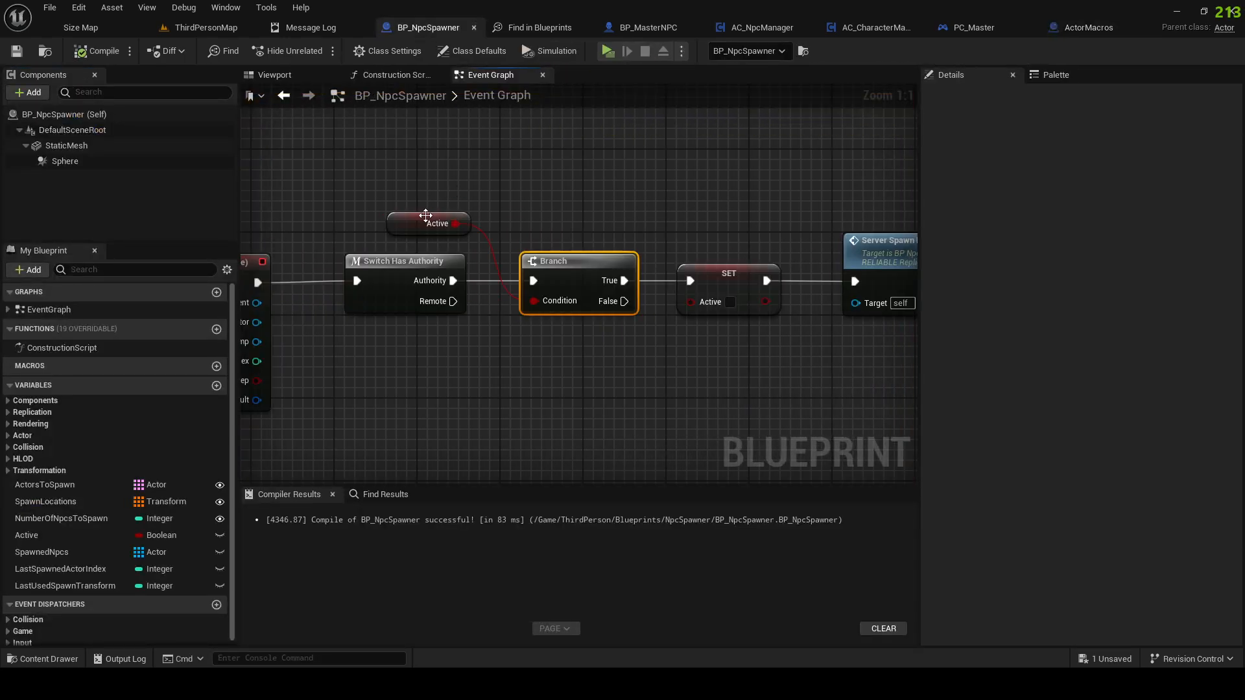
Step: Enable the default value of the Active variable and compile BP_NpcSpawner
click(429, 223)
click(1058, 361)
click(97, 50)
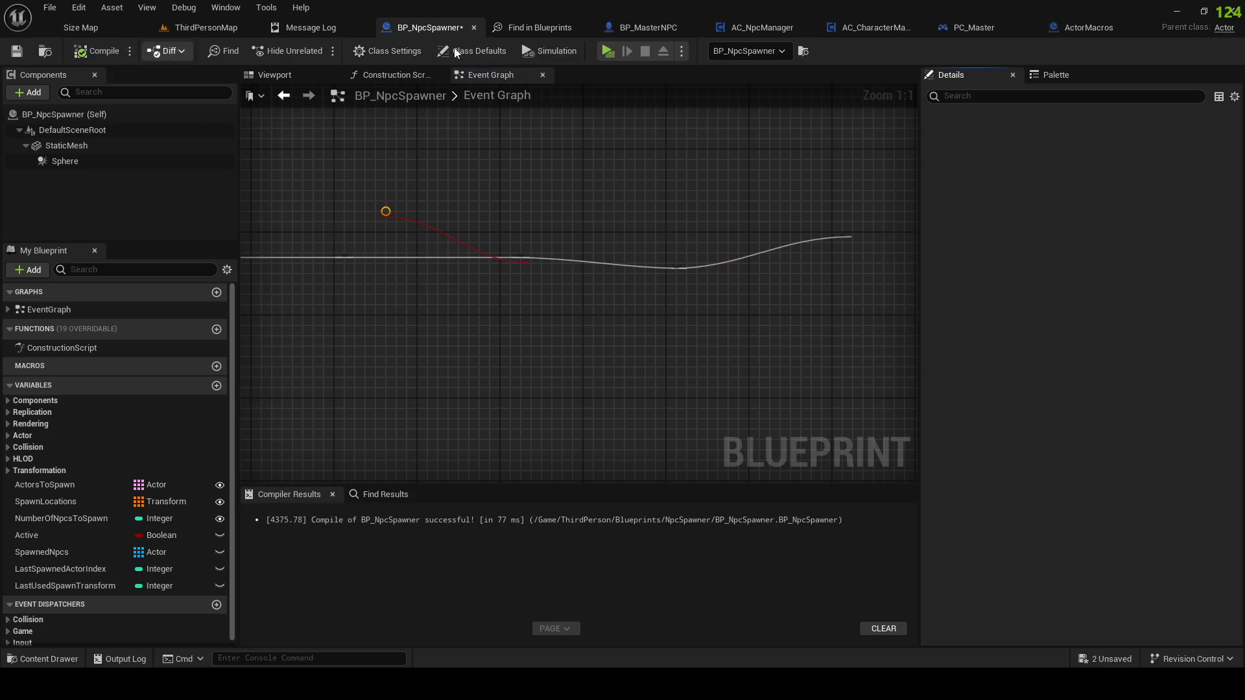
Step: Play ThirdPersonMap, run into the spawner's sphere, resume past the overlap breakpoint, and end the session
click(206, 28)
click(318, 50)
click(326, 197)
key(w)
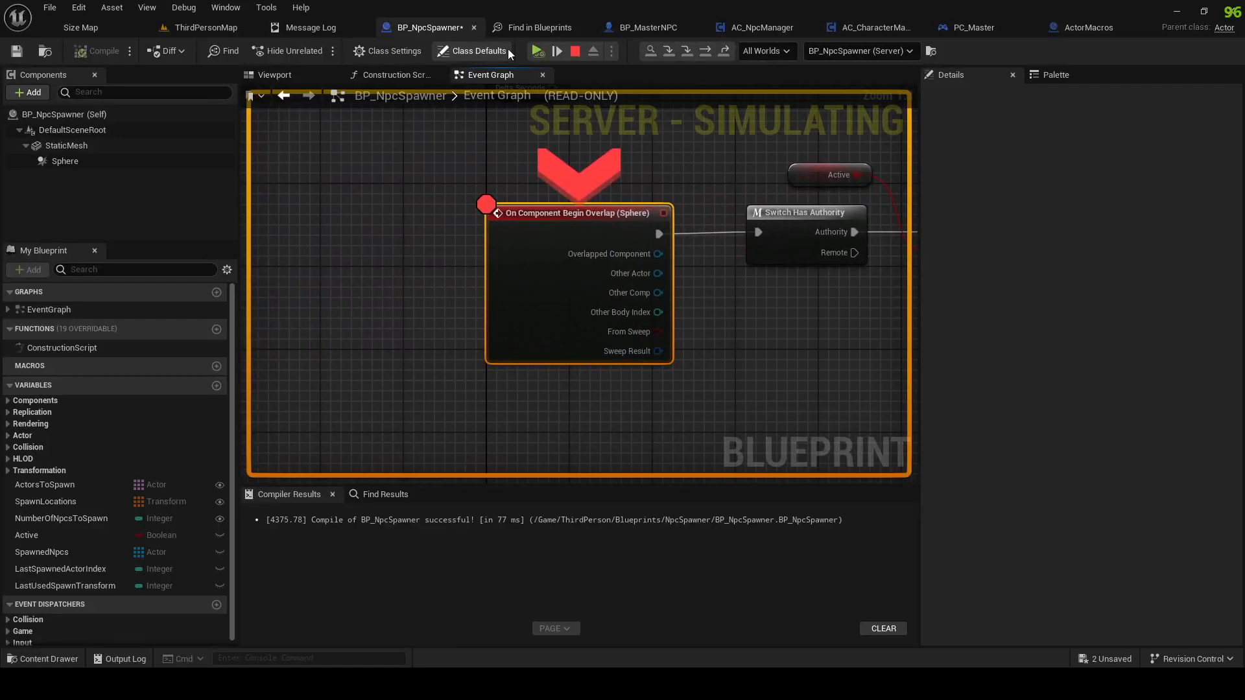
click(537, 50)
click(893, 271)
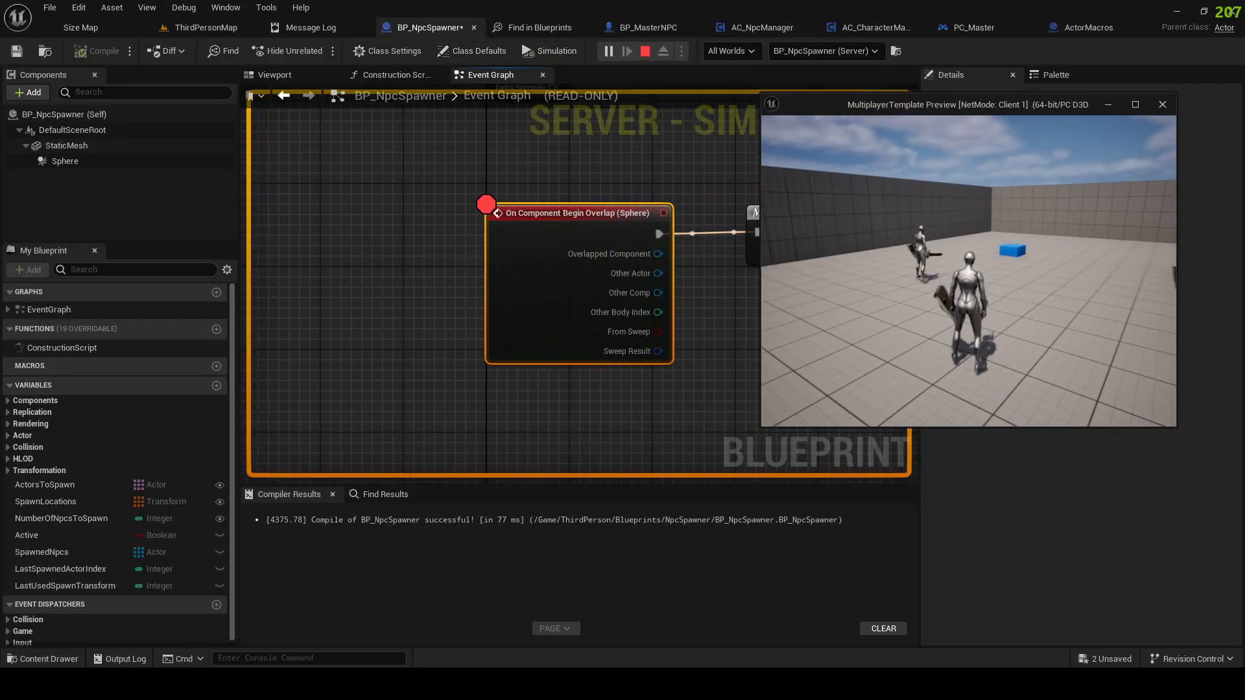
key(Escape)
Step: Remove the breakpoint from the On Component Begin Overlap (Sphere) event and replay the level, running the character around the spawner cube
right_click(563, 261)
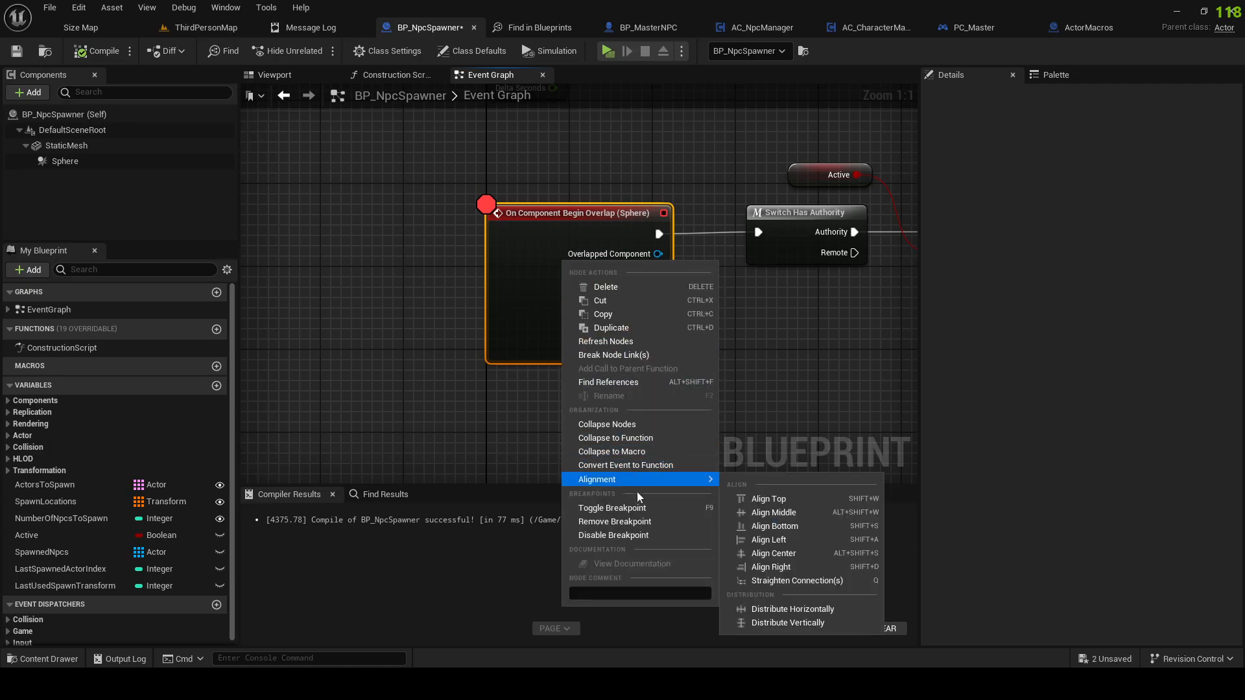
click(622, 525)
click(608, 50)
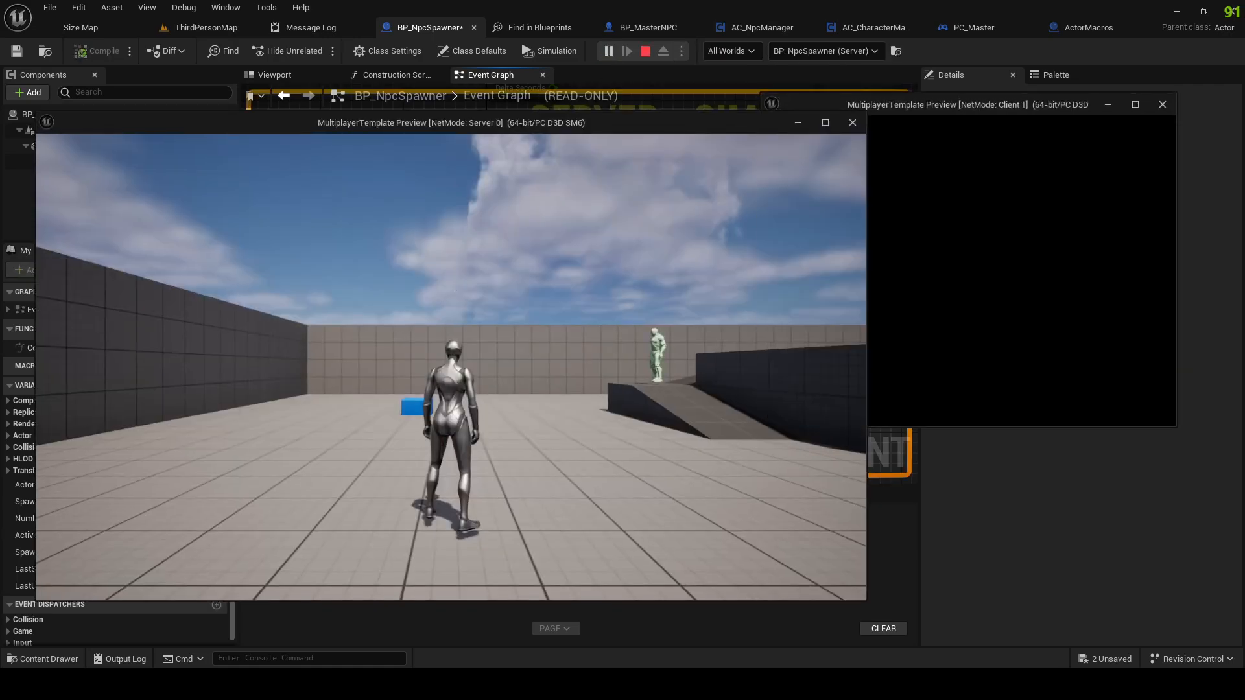
key(w)
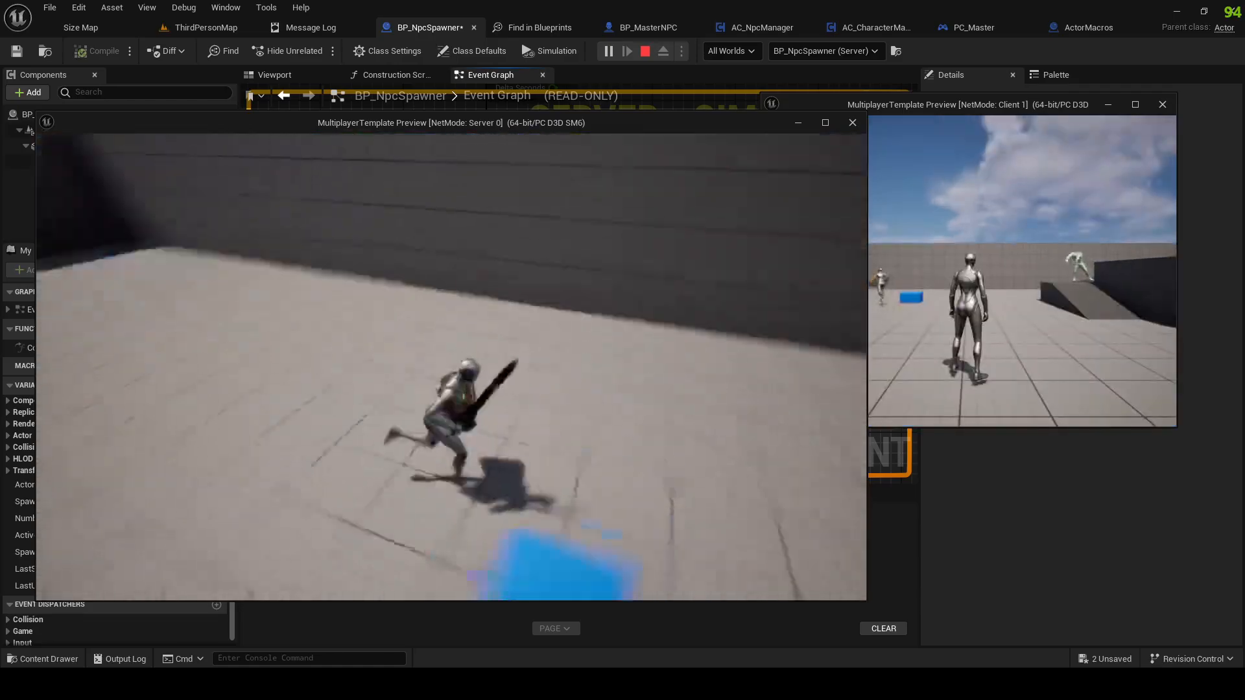
key(a)
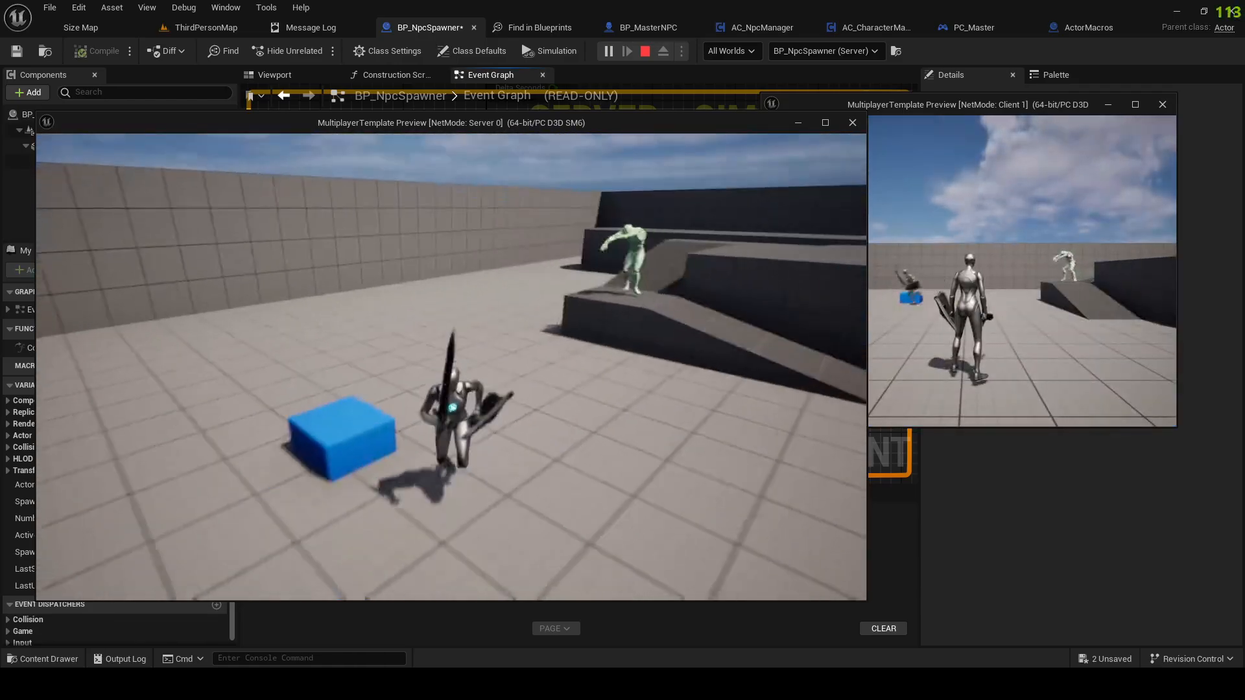
key(s)
key(shift+F1)
right_drag(682, 171, 412, 178)
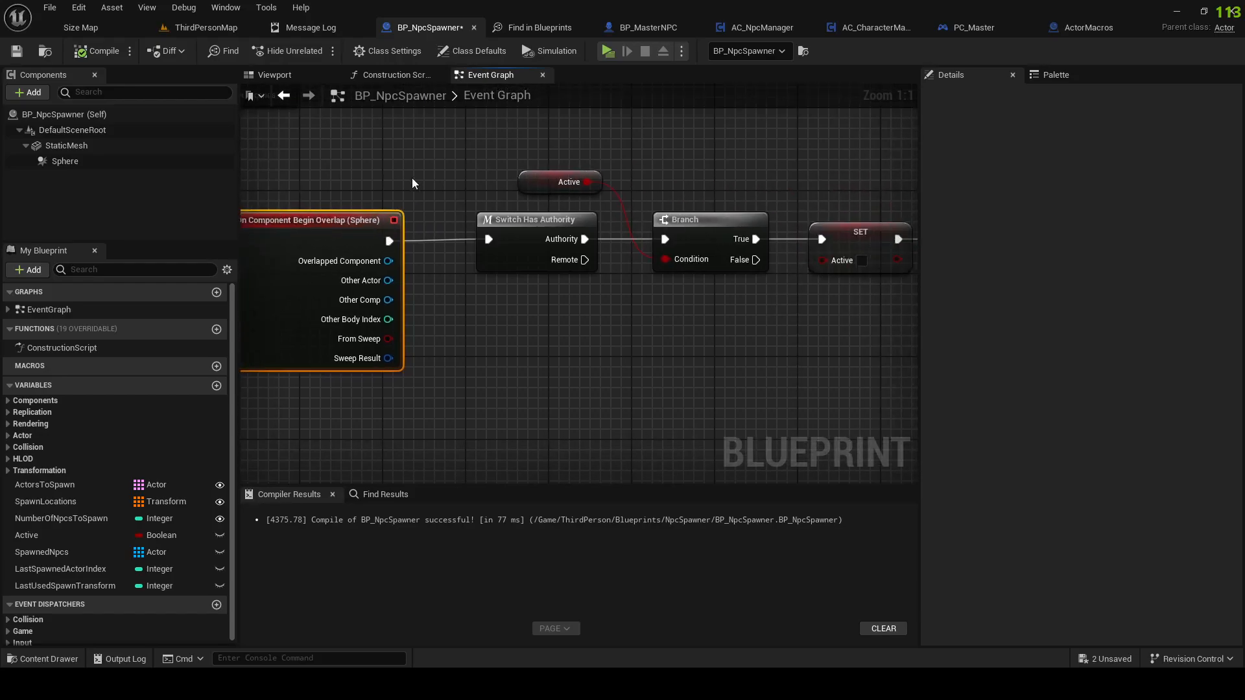
Step: Add a breakpoint to the ServerSpawnNpc event in BP_NpcSpawner's event graph
scroll(521, 212, down, 2)
right_drag(743, 224, 583, 265)
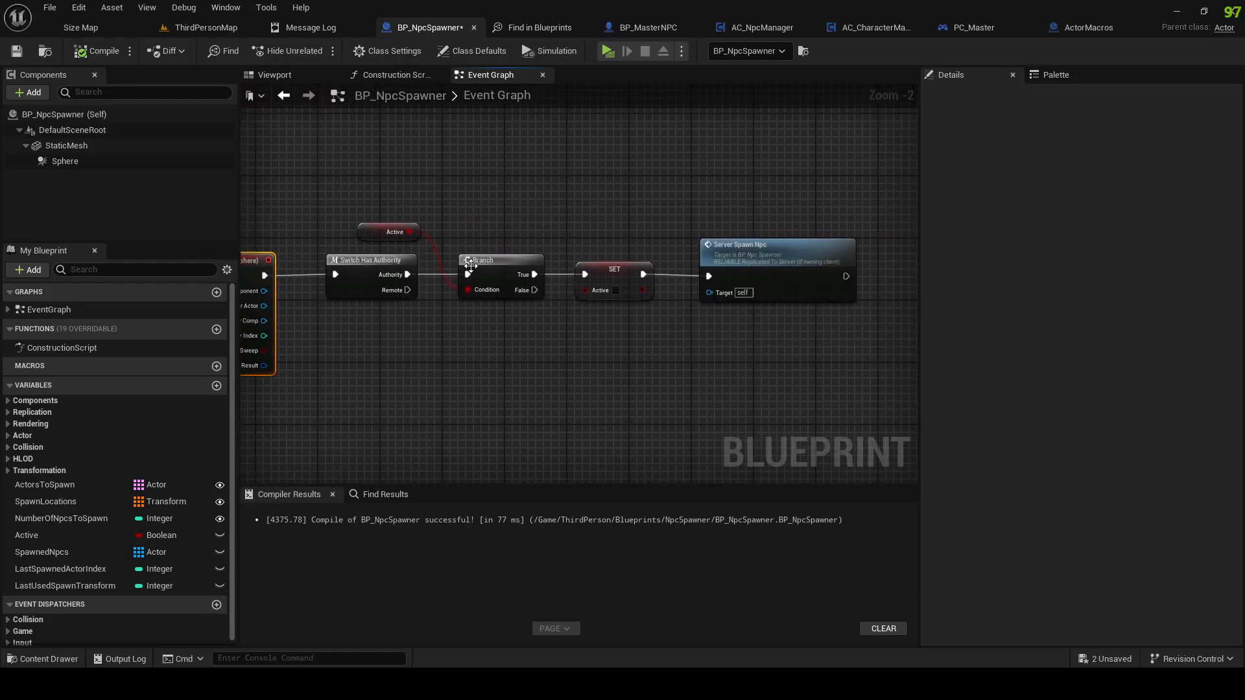
click(387, 232)
scroll(555, 353, down, 2)
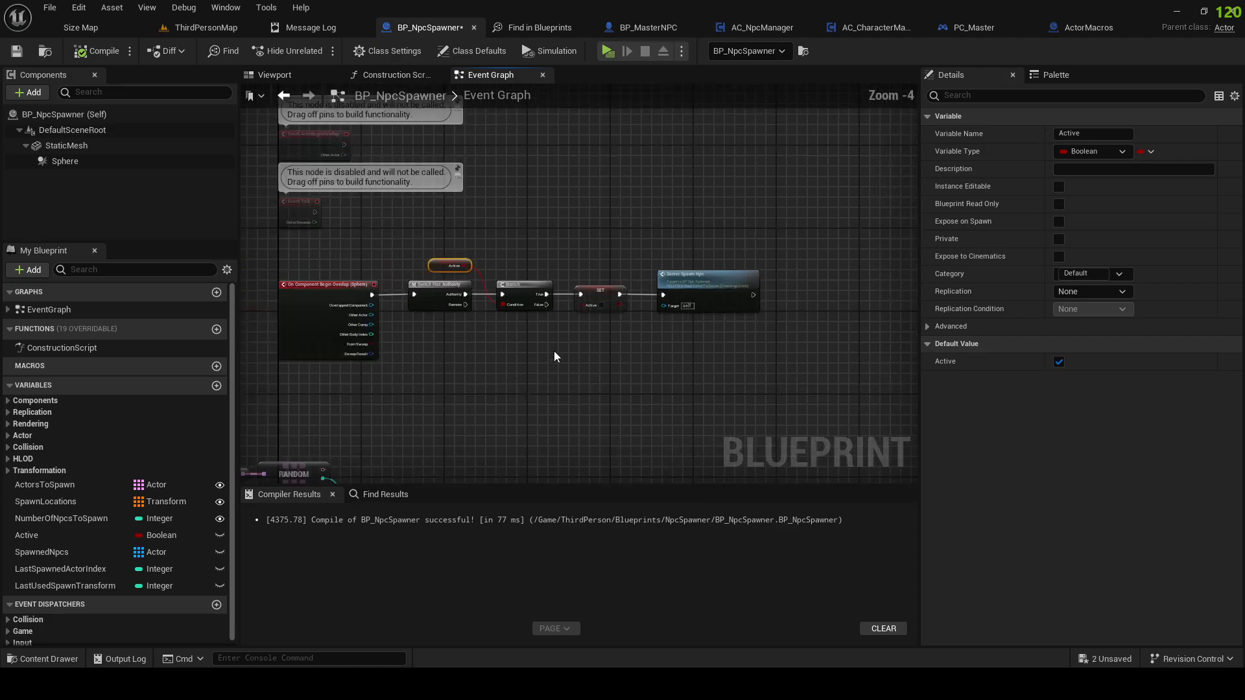
click(398, 300)
right_click(401, 300)
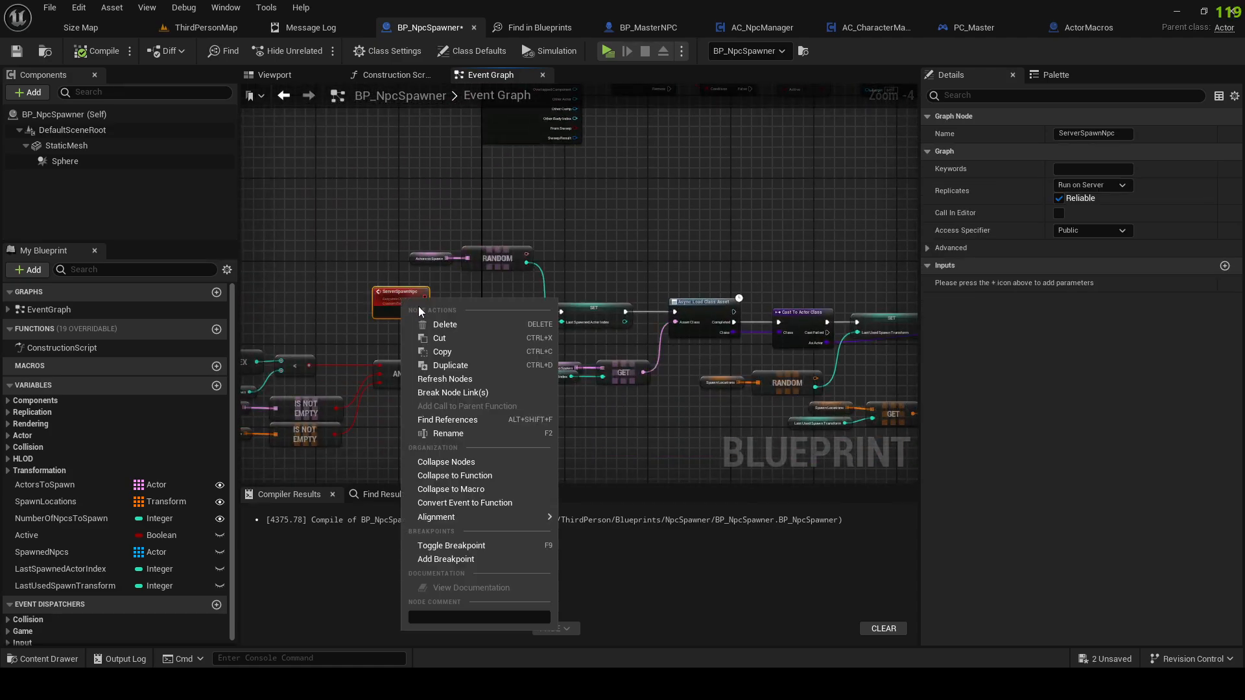
click(452, 560)
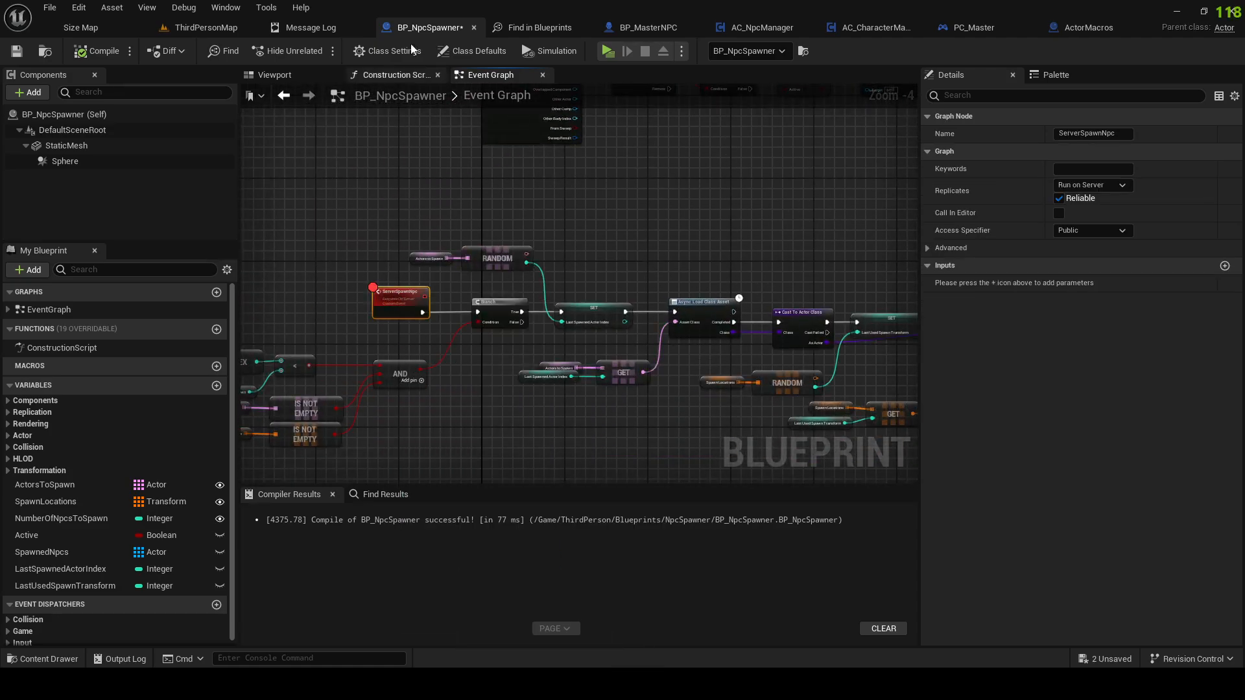
Step: Play the level, run into the spawner's sphere, and step execution from ServerSpawnNpc to the Async Load Class Asset node
click(608, 51)
key(w)
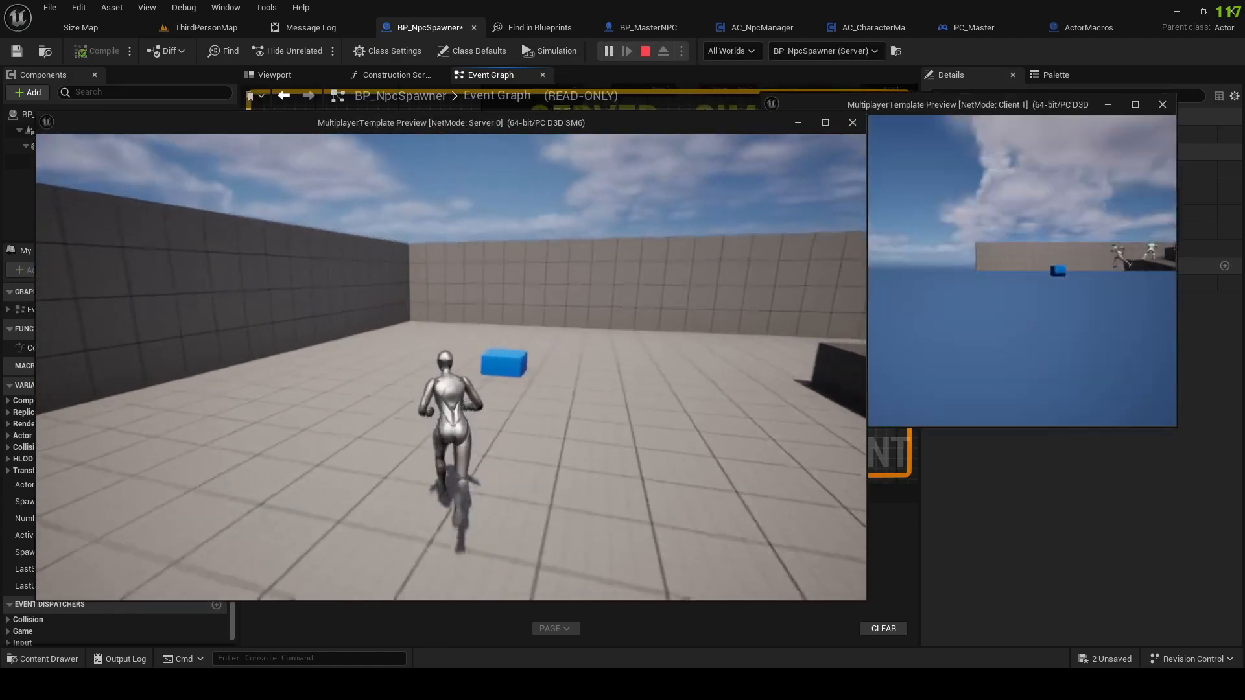
key(F10)
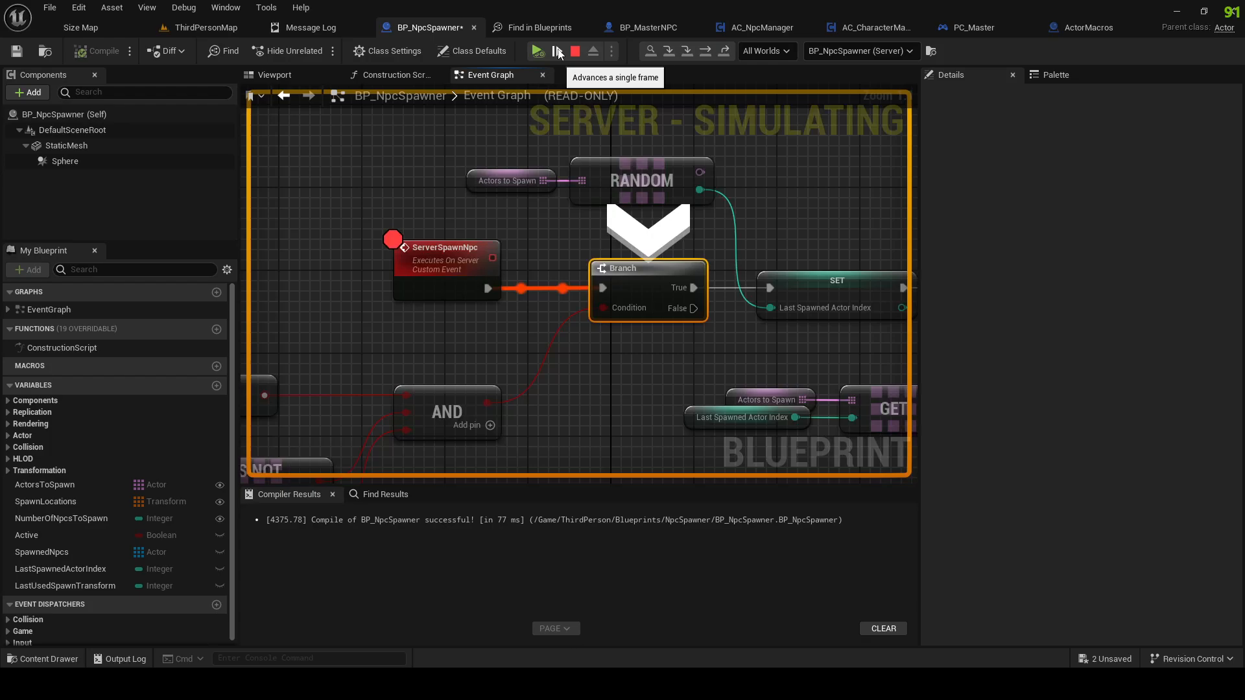
key(F10)
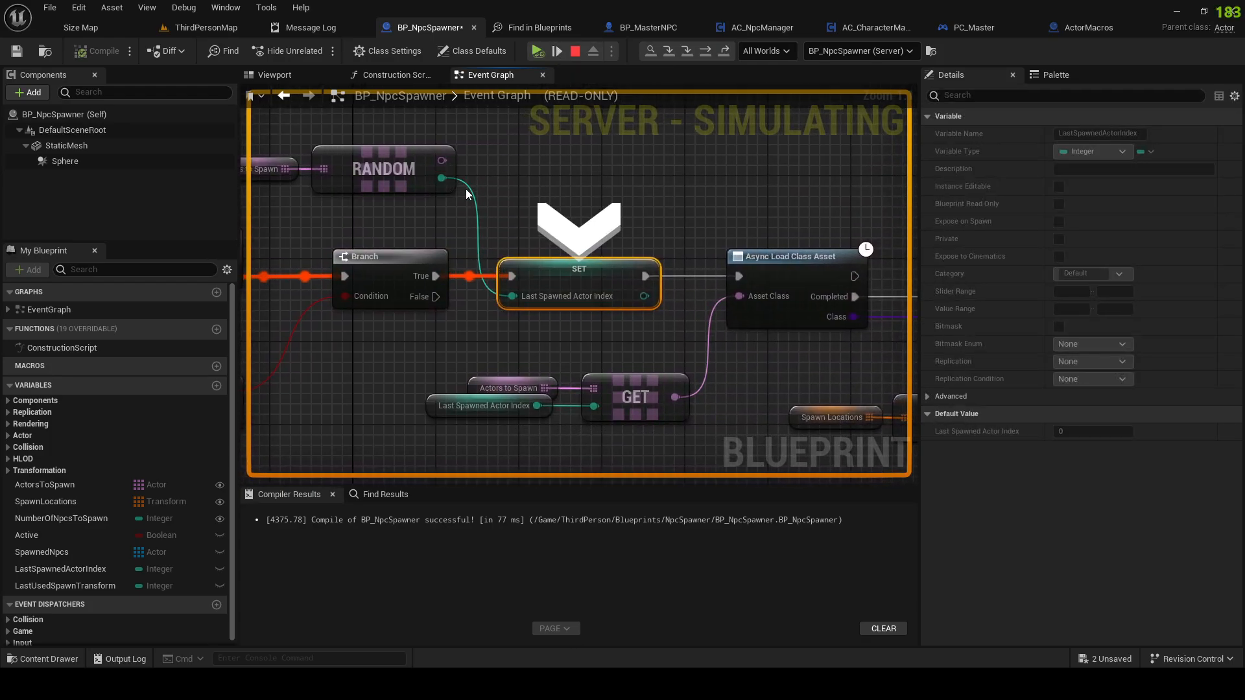
key(F10)
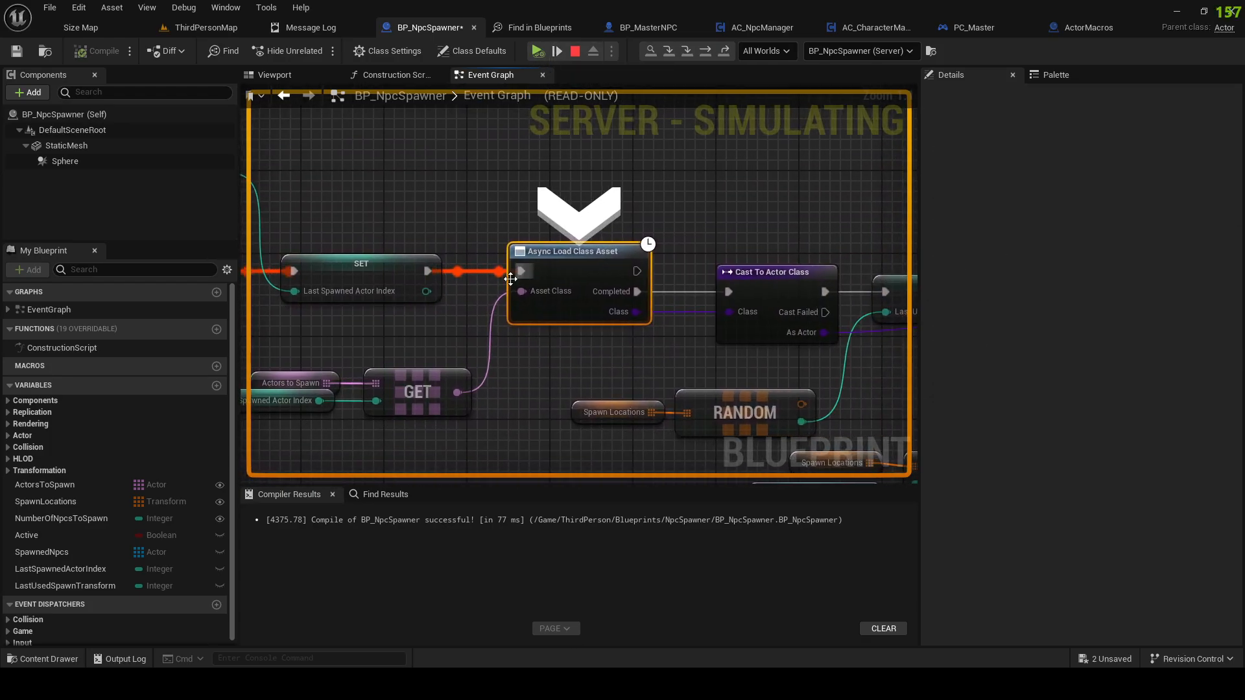
Step: Advance the paused simulation frame by frame, inspect the Async Load Class Asset input and execution path, and stop the simulation
mouse_move(320, 388)
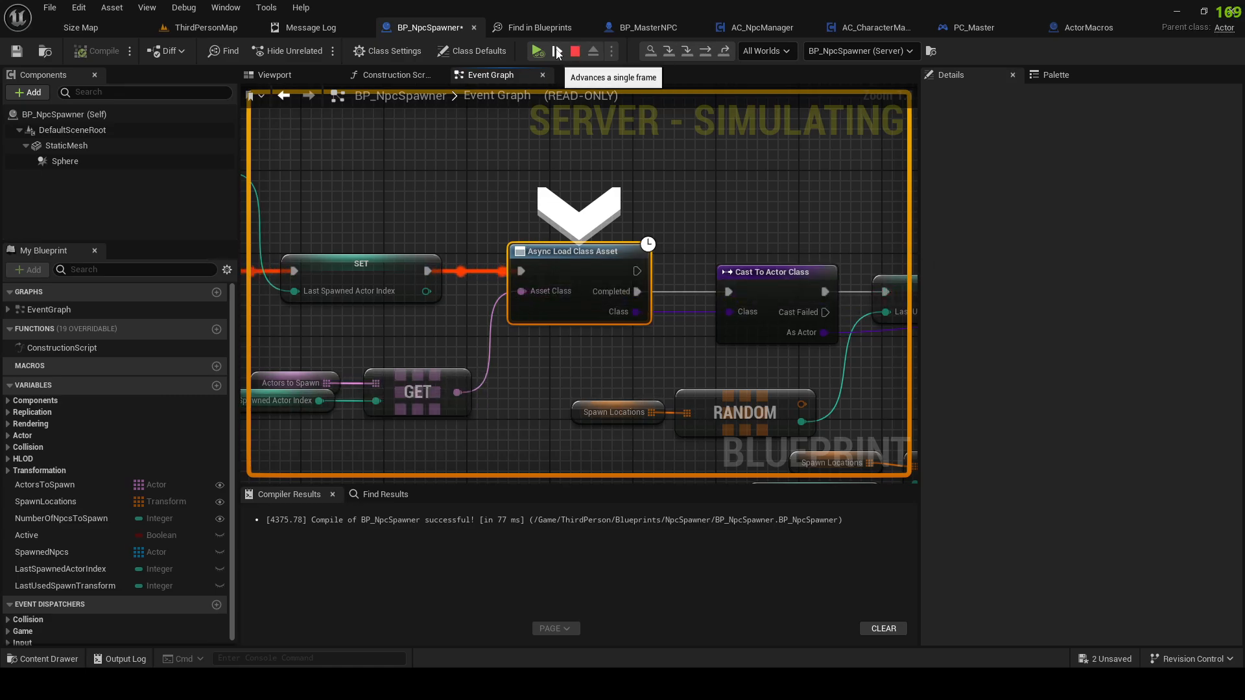
click(558, 53)
click(559, 53)
click(558, 53)
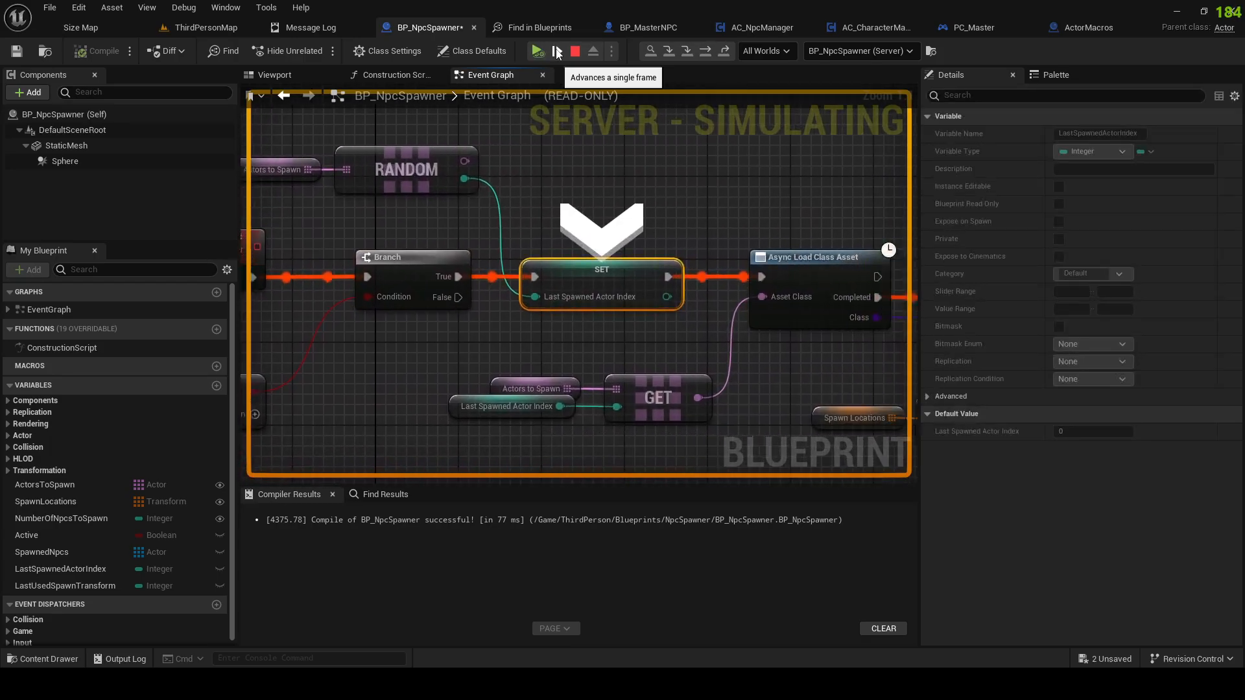
click(558, 54)
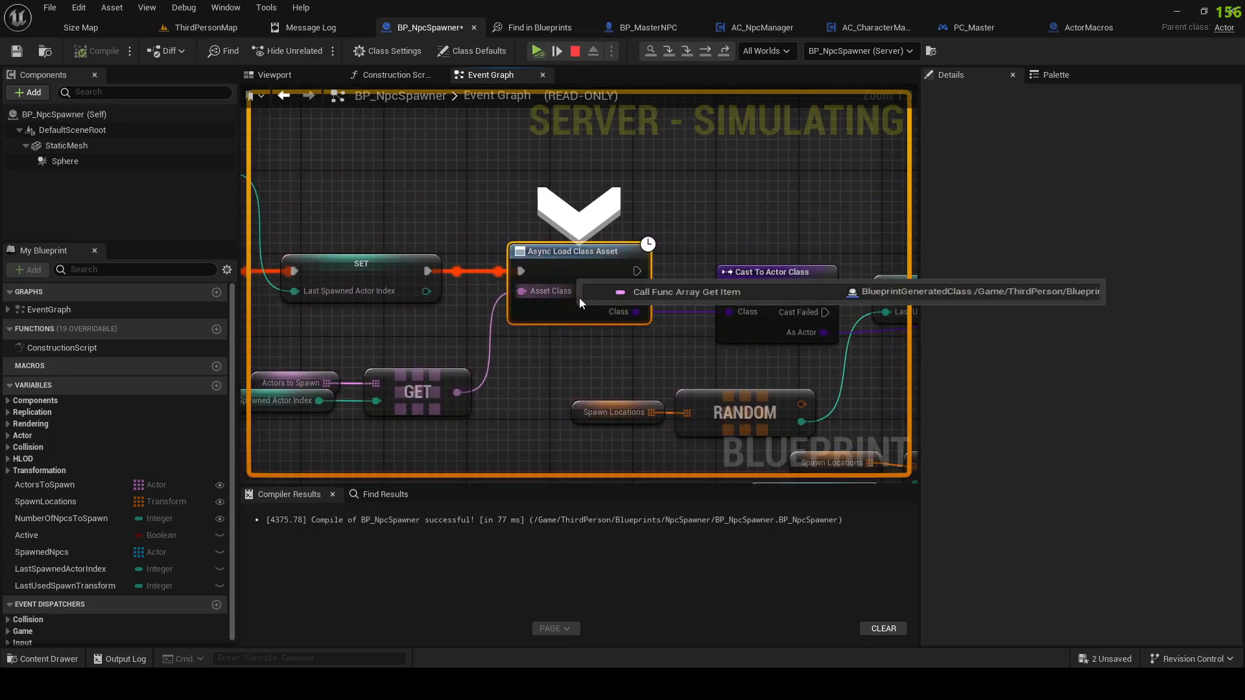
scroll(675, 188, down, 1)
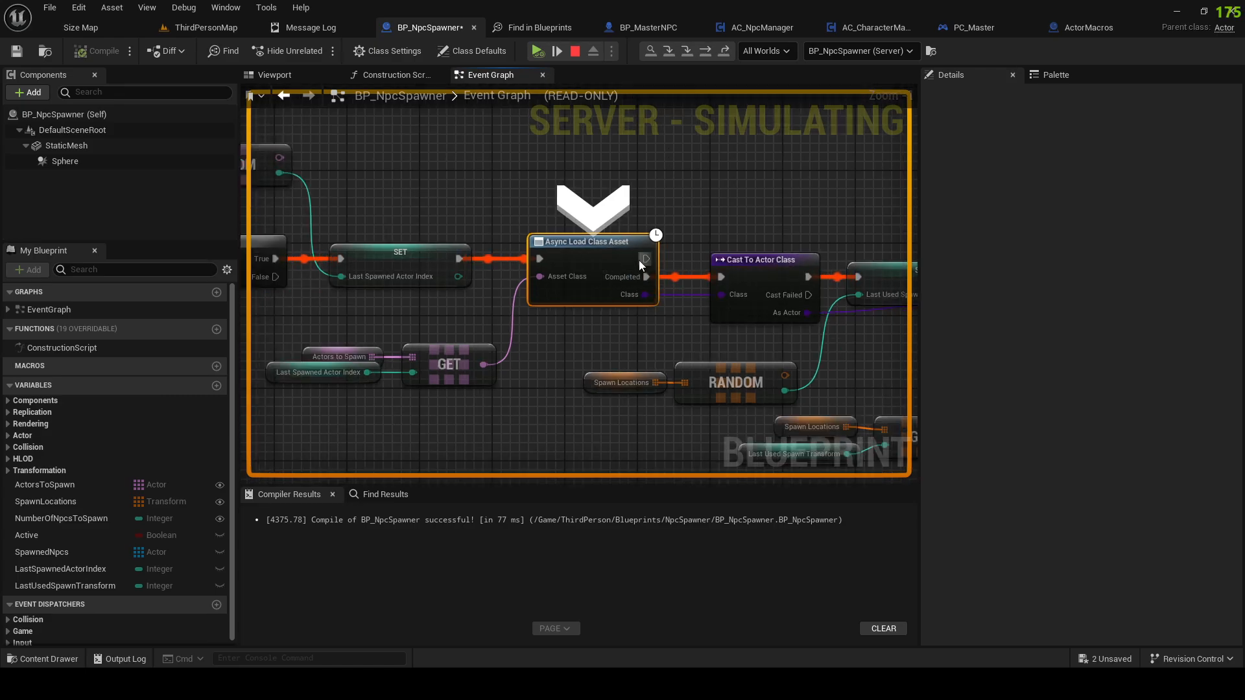
scroll(639, 260, down, 3)
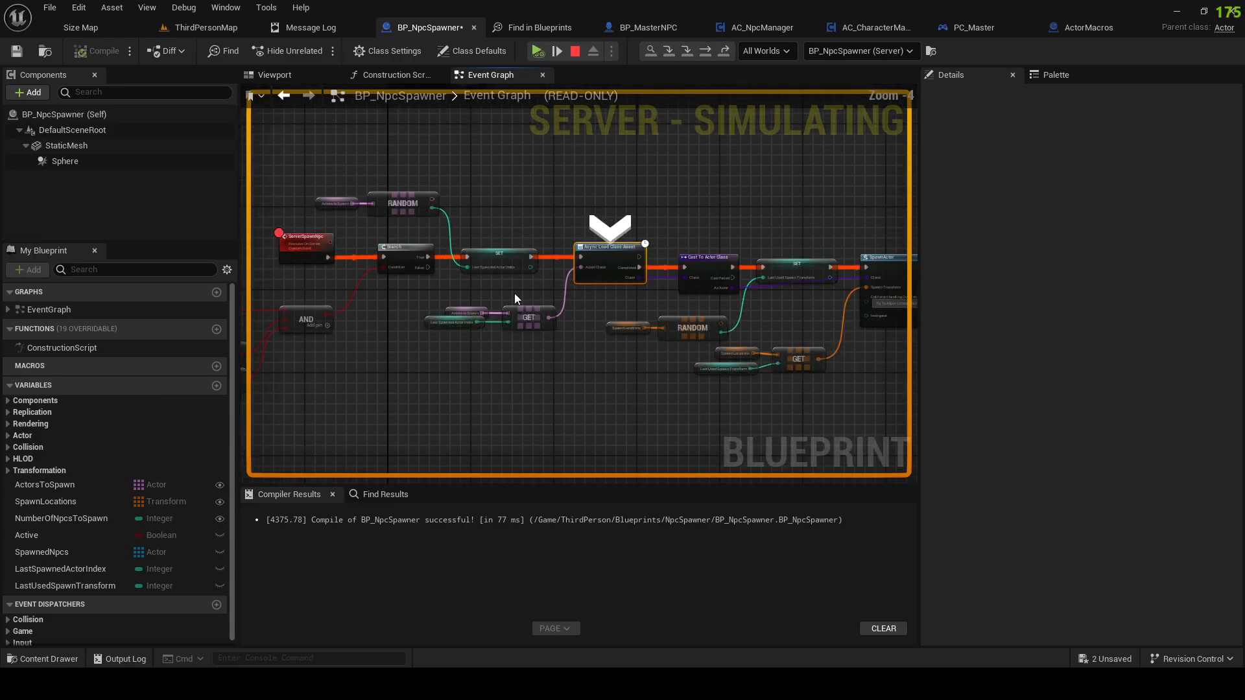
click(575, 51)
Step: Set a breakpoint on SpawnActor, replay the level, and remove the ServerSpawnNpc breakpoint before resuming to SpawnActor
right_drag(601, 185, 392, 184)
right_click(715, 272)
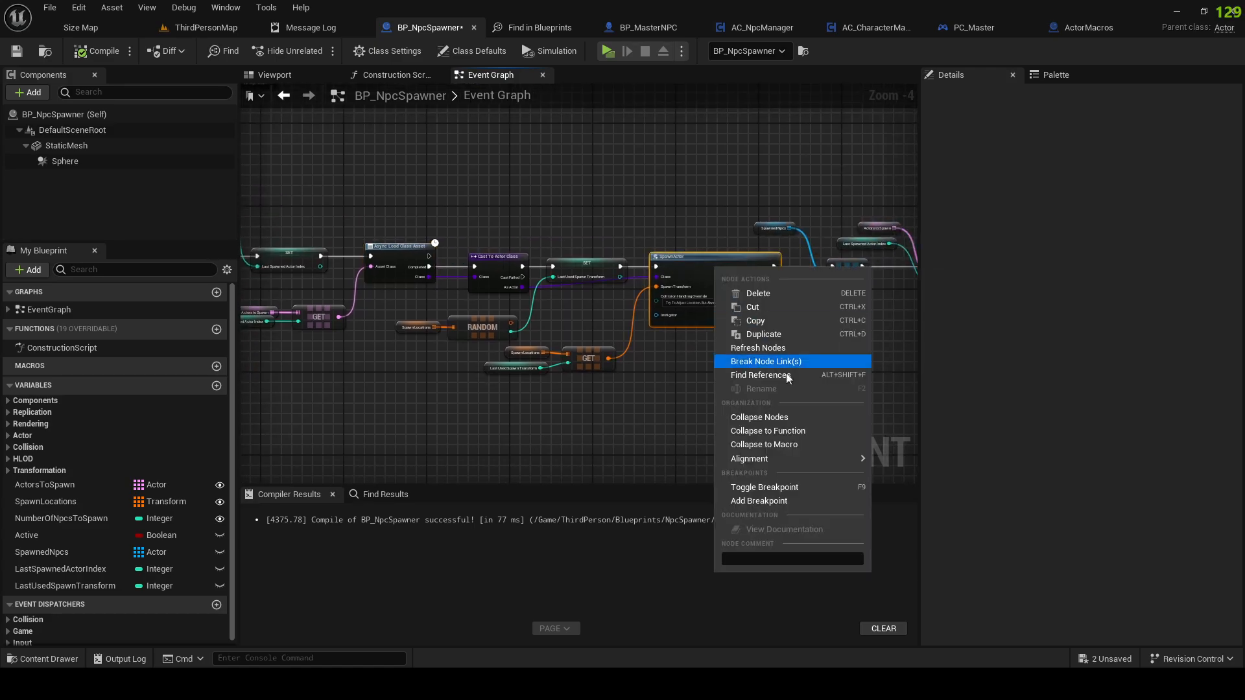
click(765, 486)
click(607, 51)
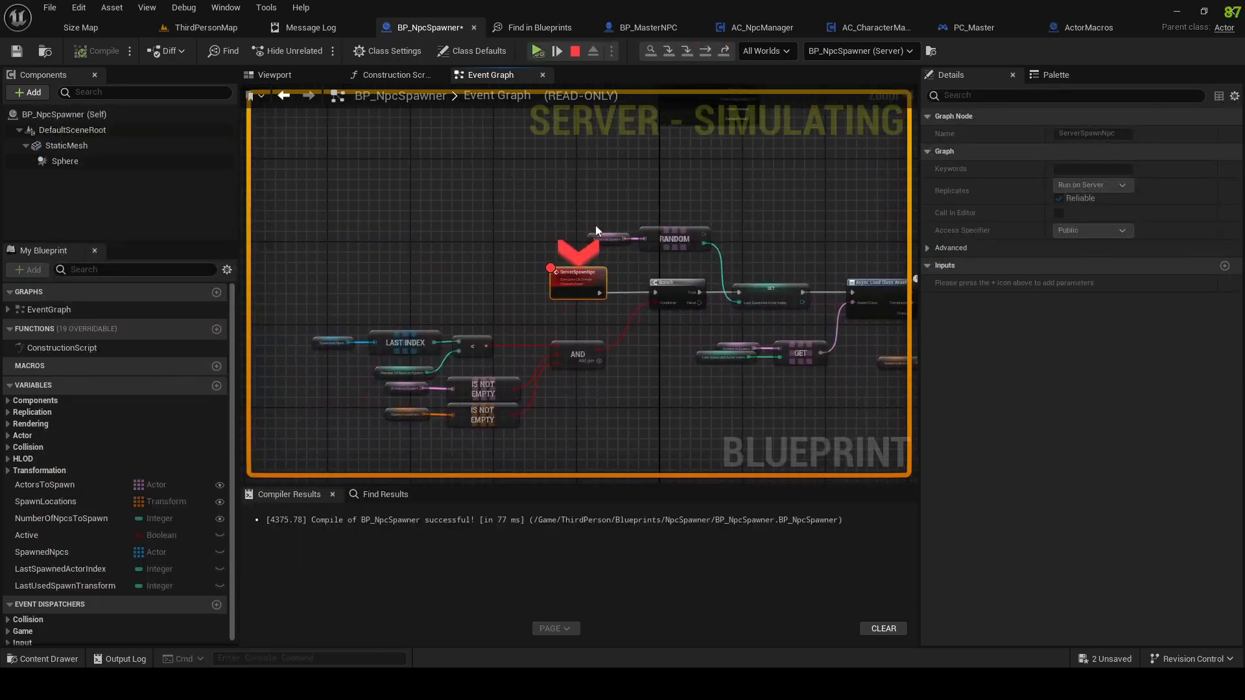
right_click(577, 284)
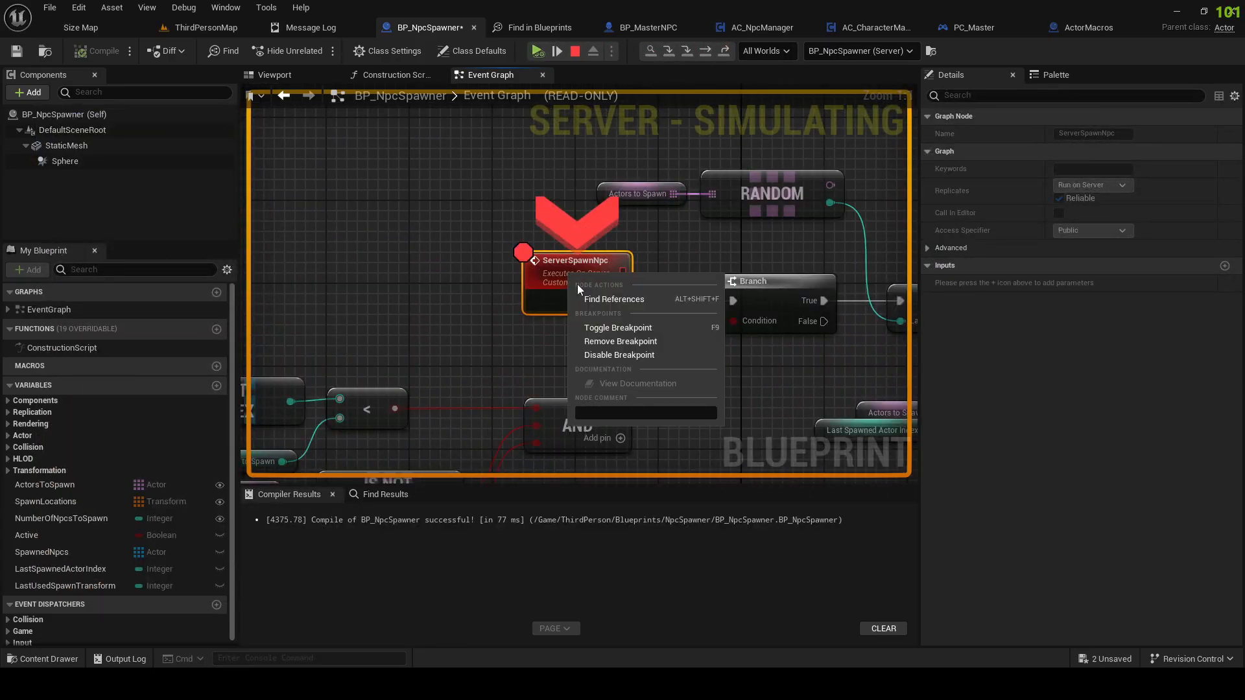
click(625, 342)
click(540, 51)
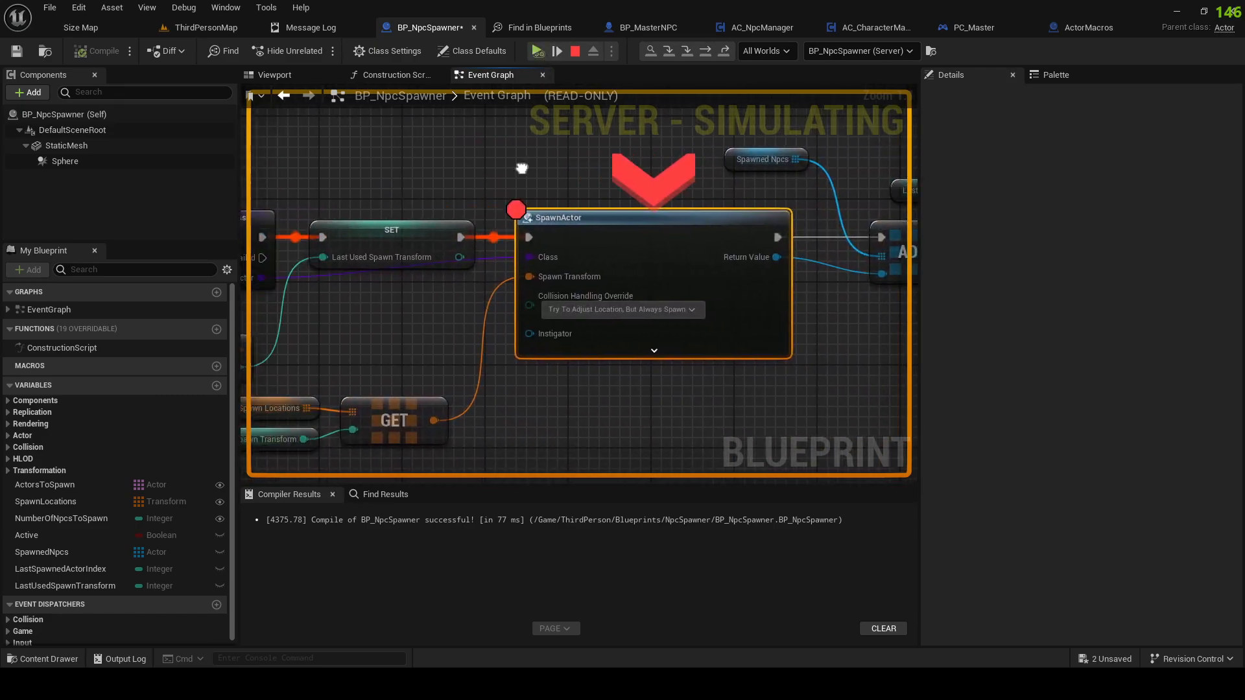
Step: Inspect the actor class, spawn index and Class values feeding SpawnActor, and stop the simulation
mouse_move(511, 246)
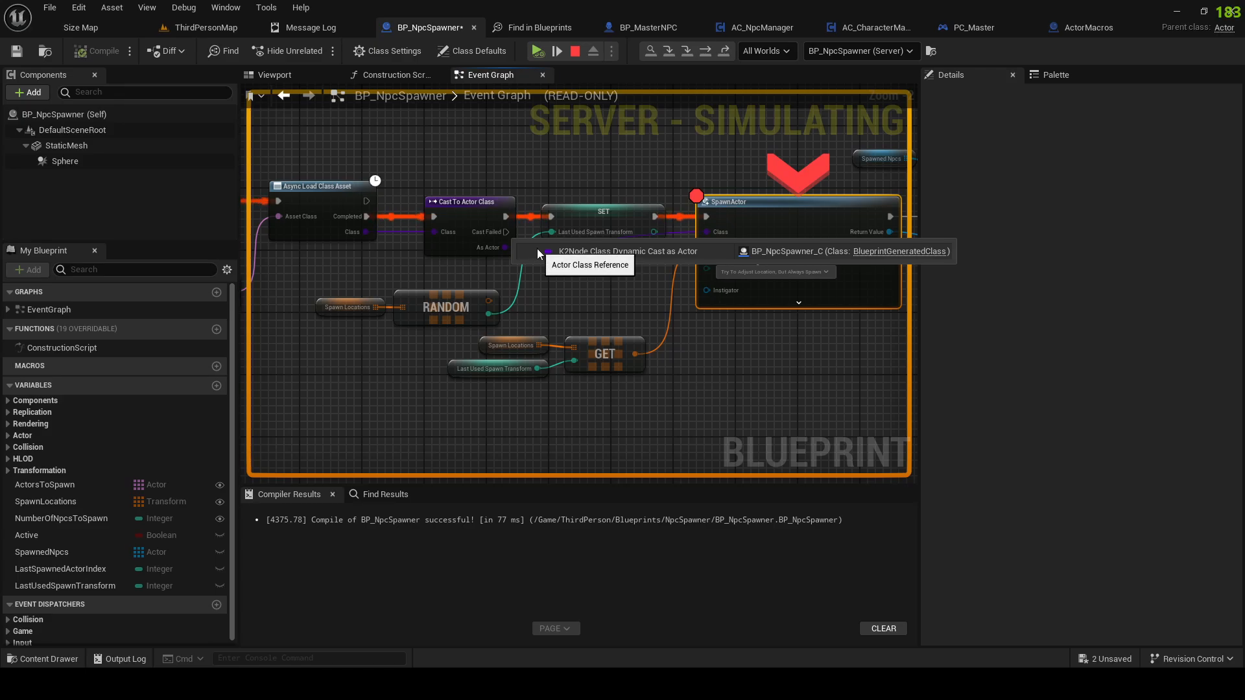
mouse_move(776, 258)
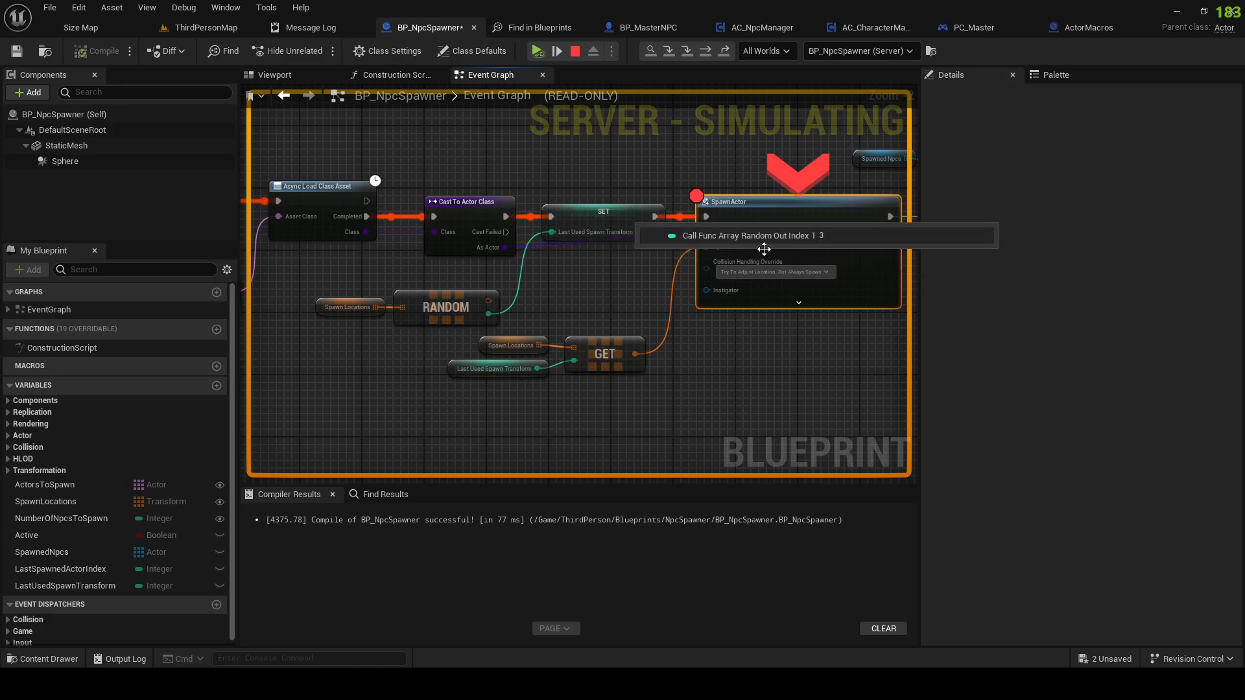
mouse_move(716, 234)
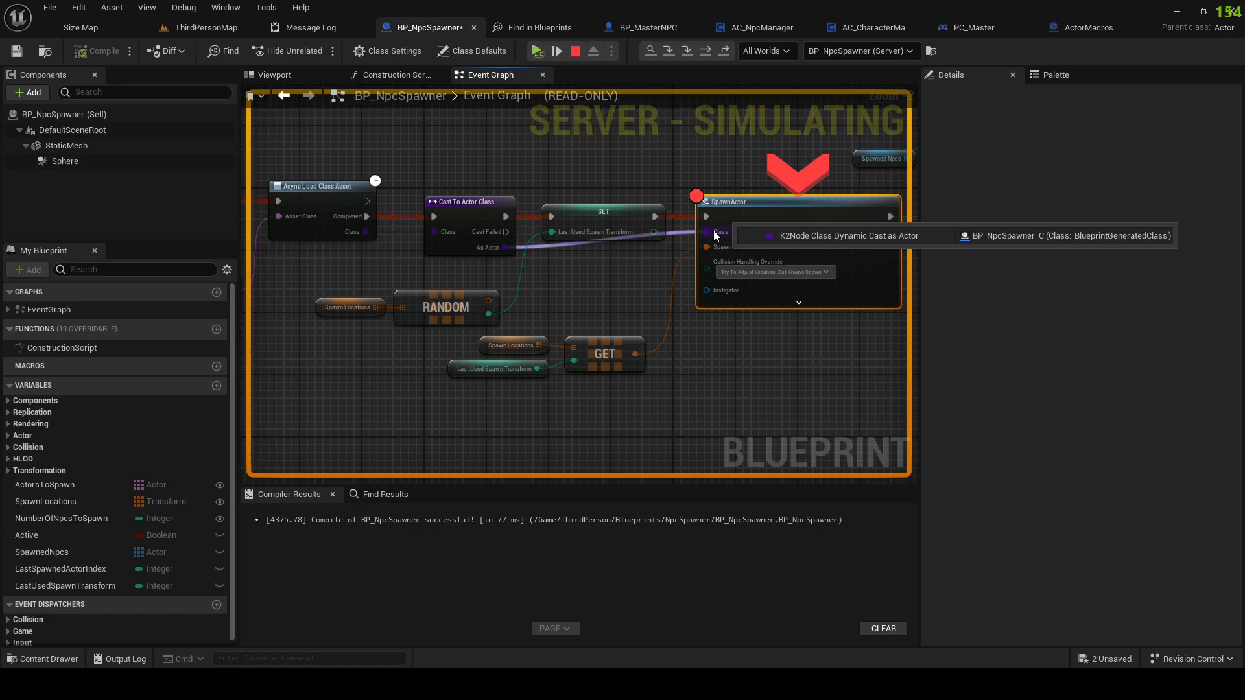
scroll(616, 239, down, 5)
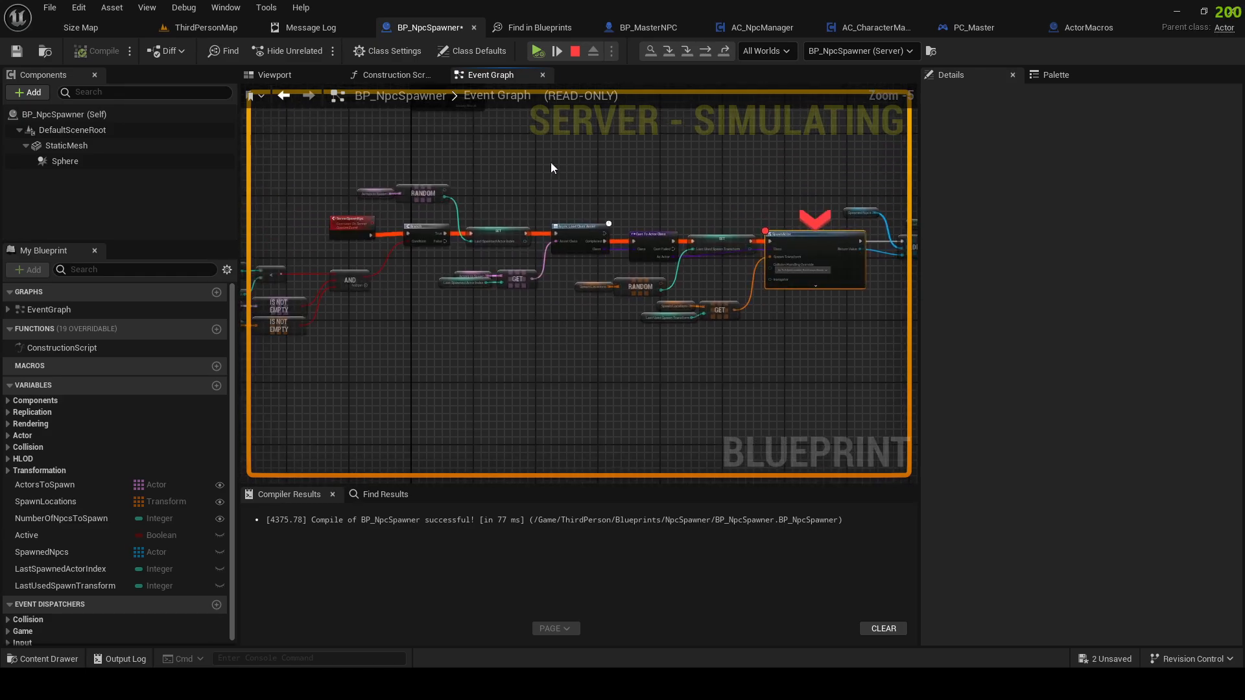
scroll(468, 224, up, 2)
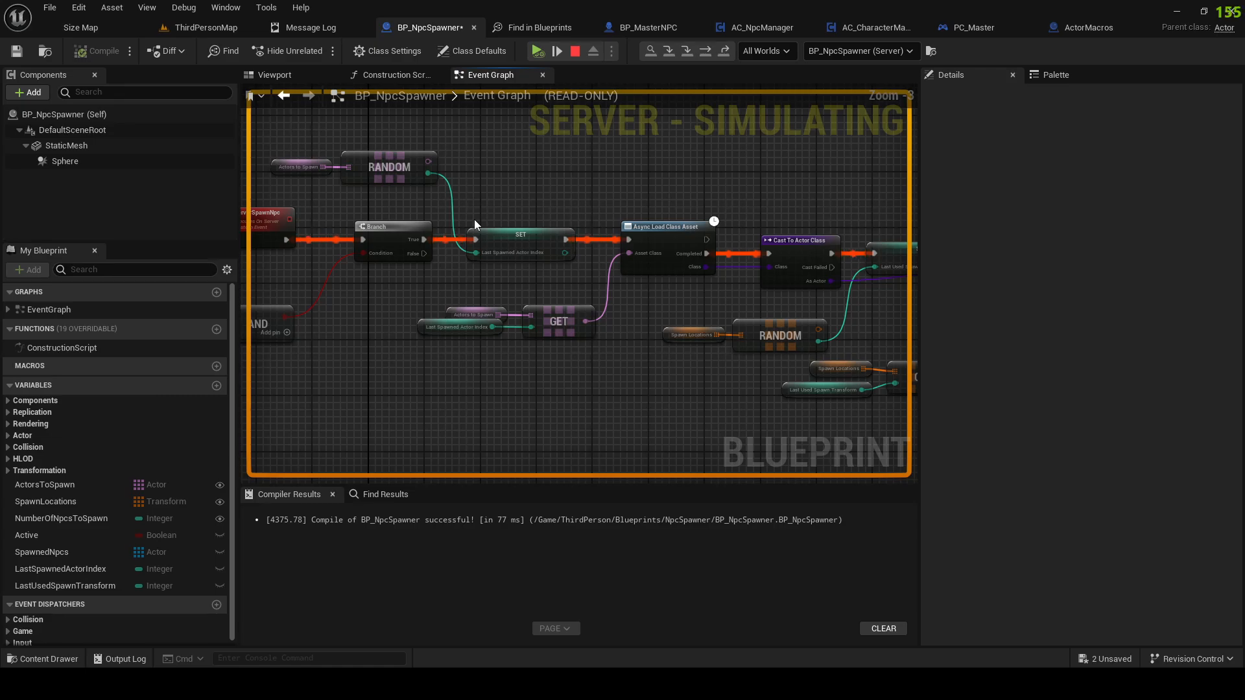
click(573, 51)
Step: In ThirdPersonMap, set Index [0] of the placed BP_NpcSpawner's Actors to Spawn array to BP_MasterNPC
click(205, 28)
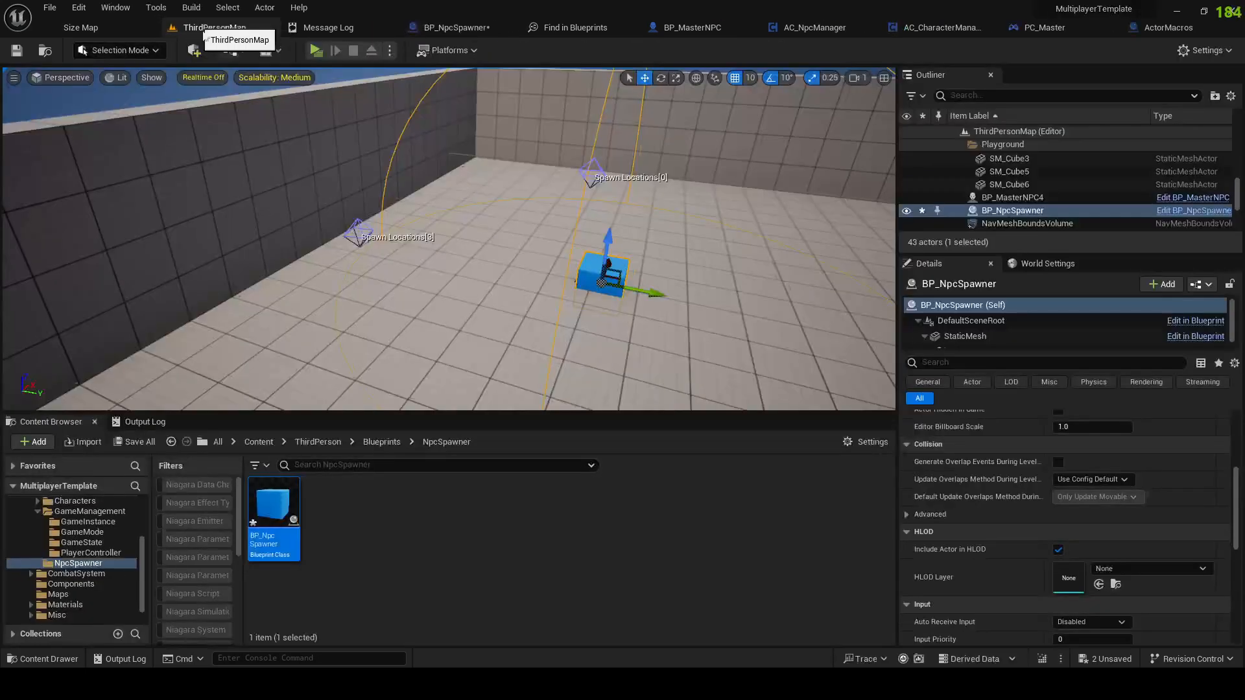
scroll(1033, 445, up, 5)
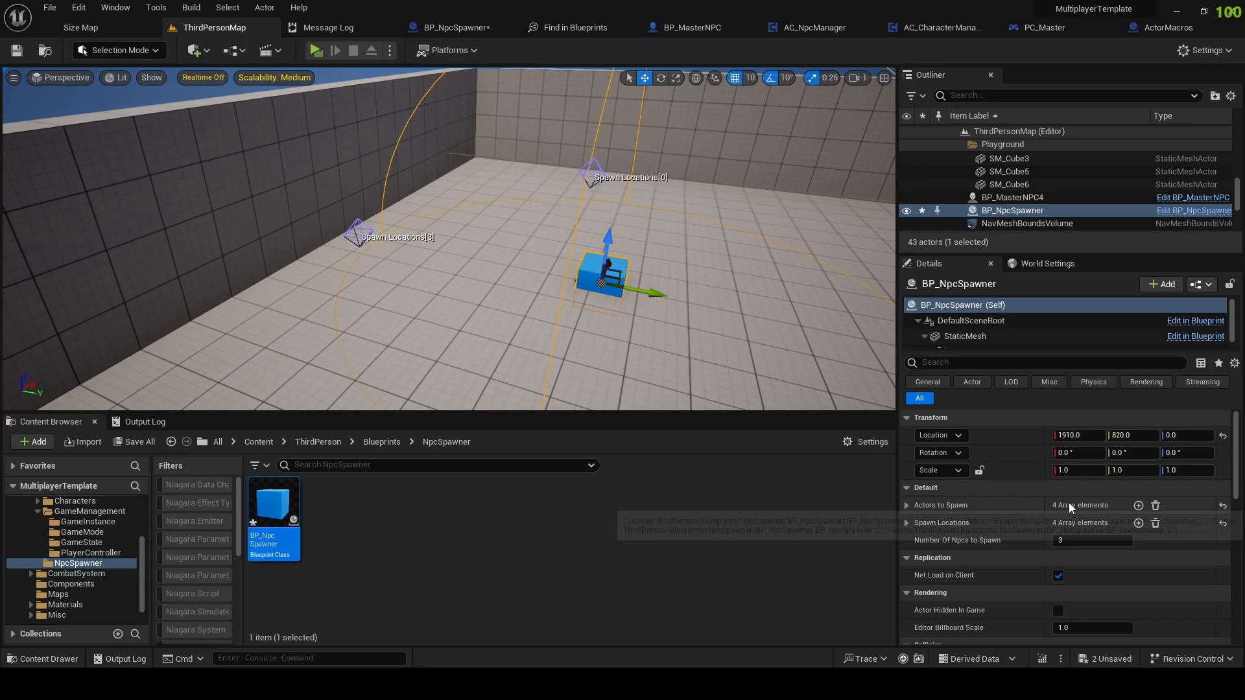
click(905, 506)
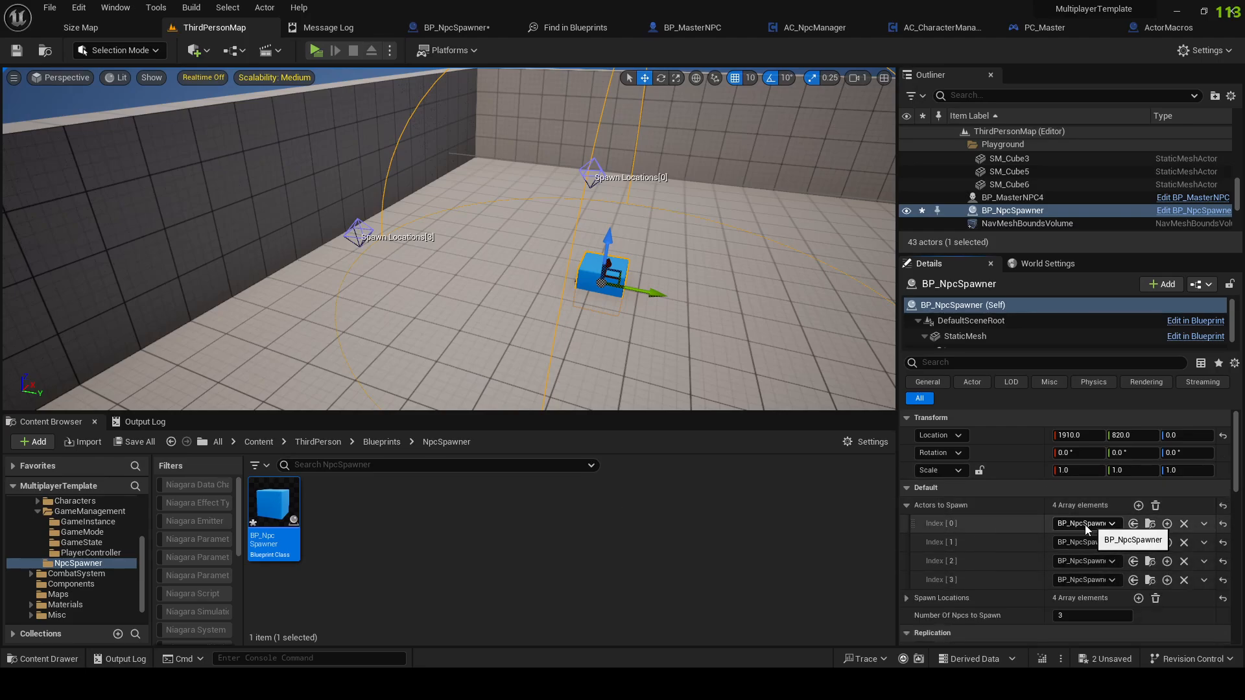
click(1064, 525)
text(Mas)
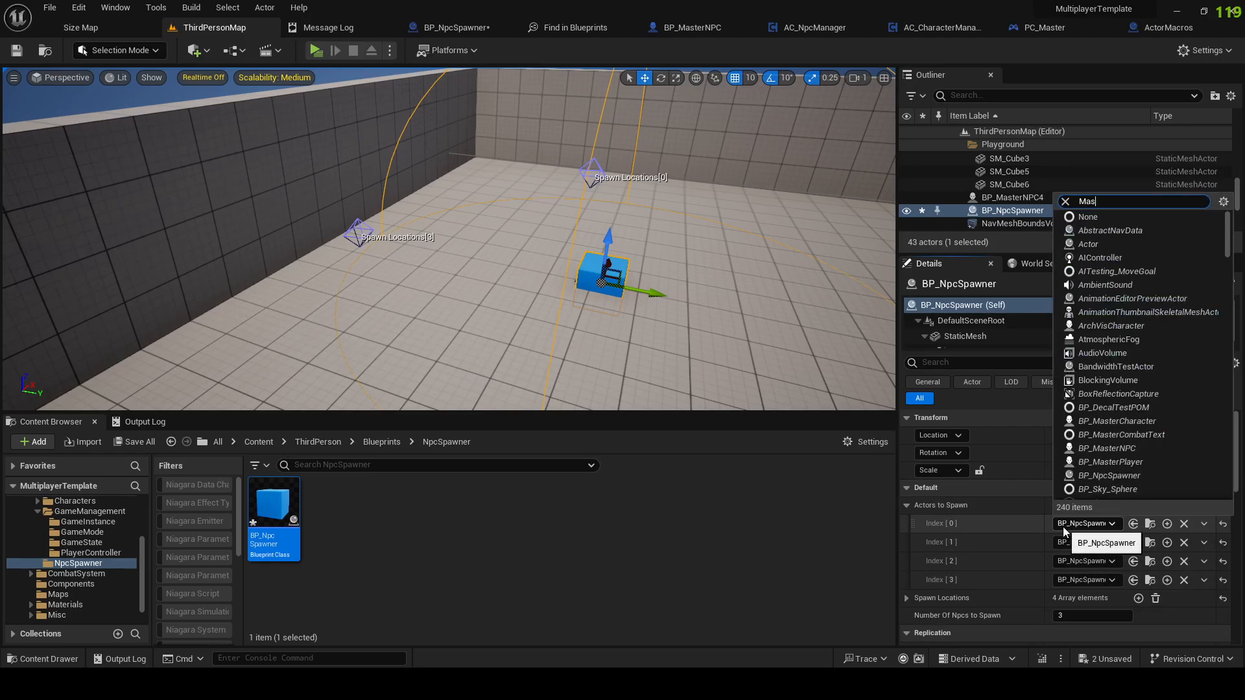
text(ter)
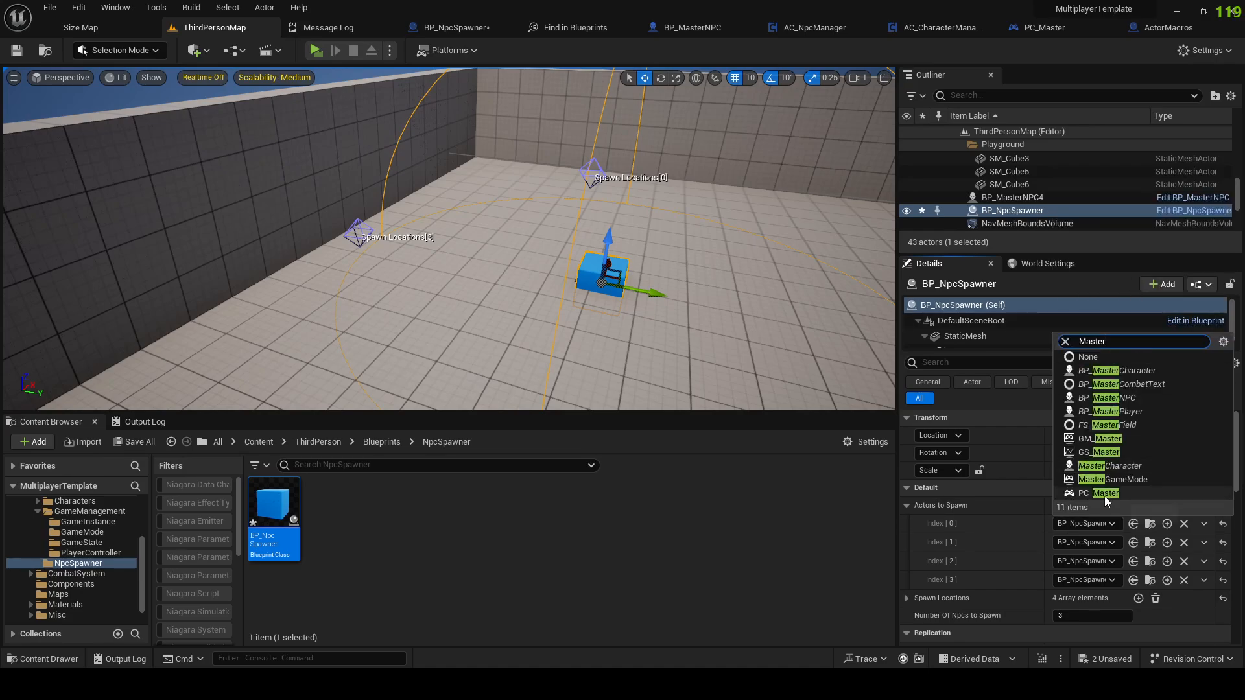
click(1115, 401)
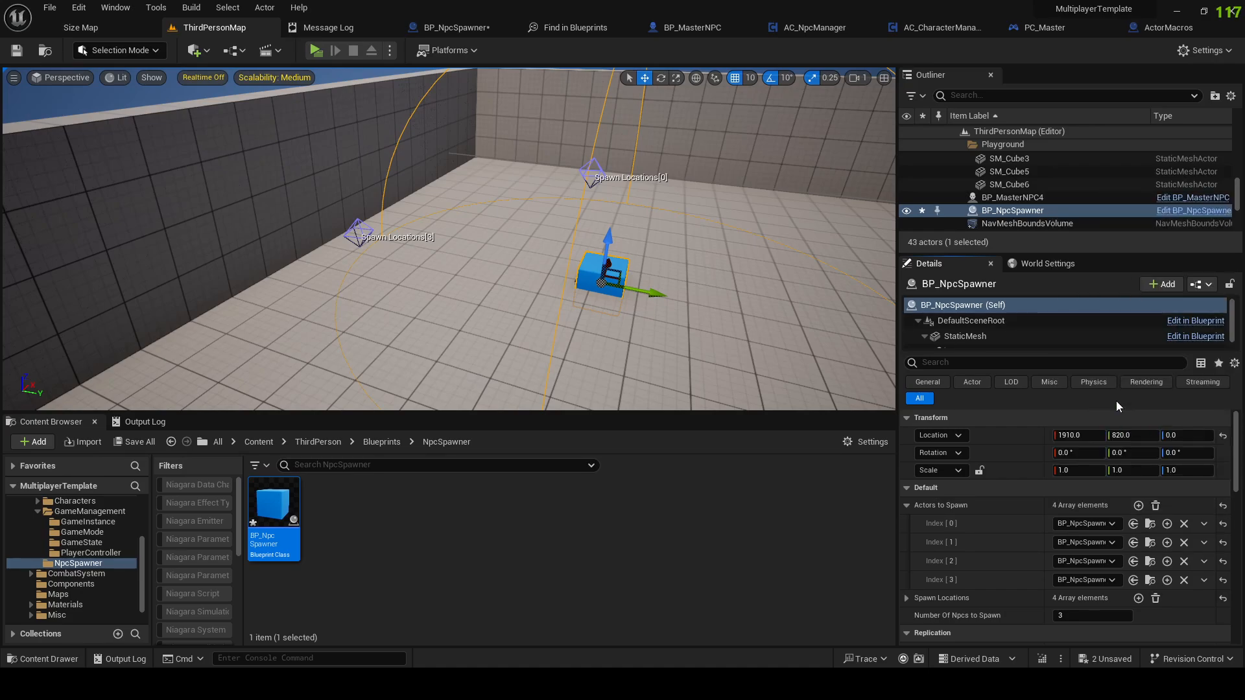
Step: Copy the BP_MasterNPC entry from Index [0] of Actors to Spawn to Index [1], [2] and [3], and save the level
right_click(1016, 529)
click(1048, 538)
right_click(1033, 544)
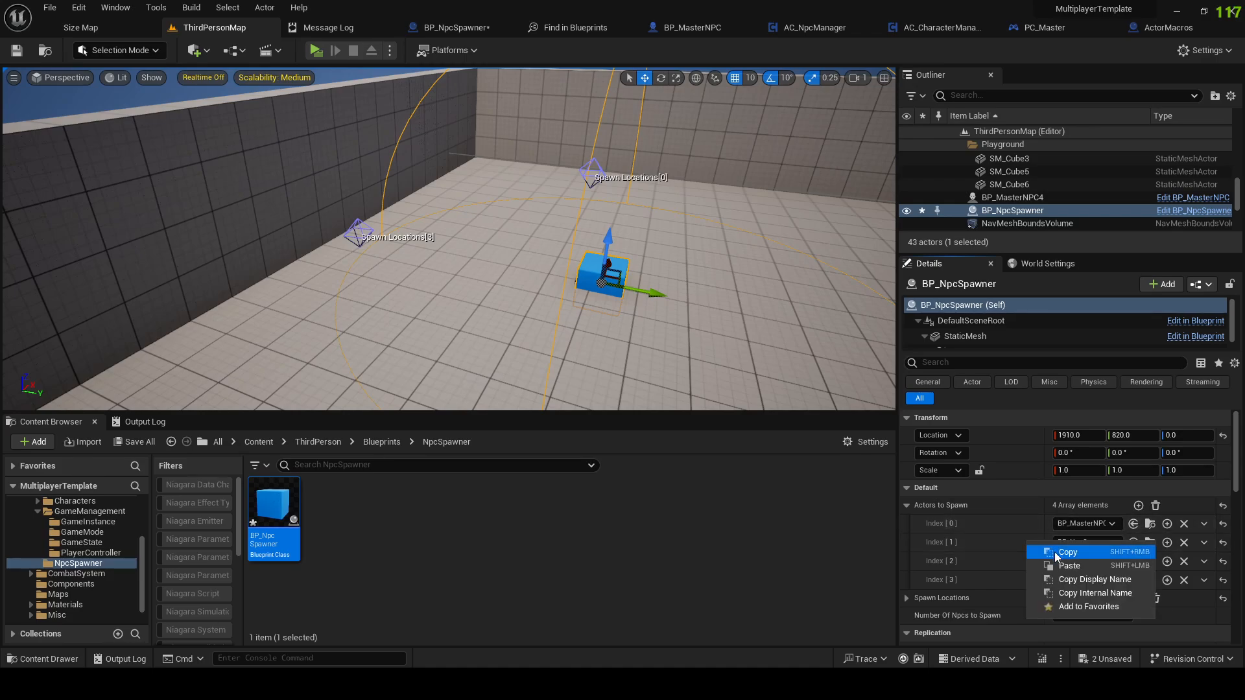
click(1051, 566)
right_click(1021, 559)
click(1048, 586)
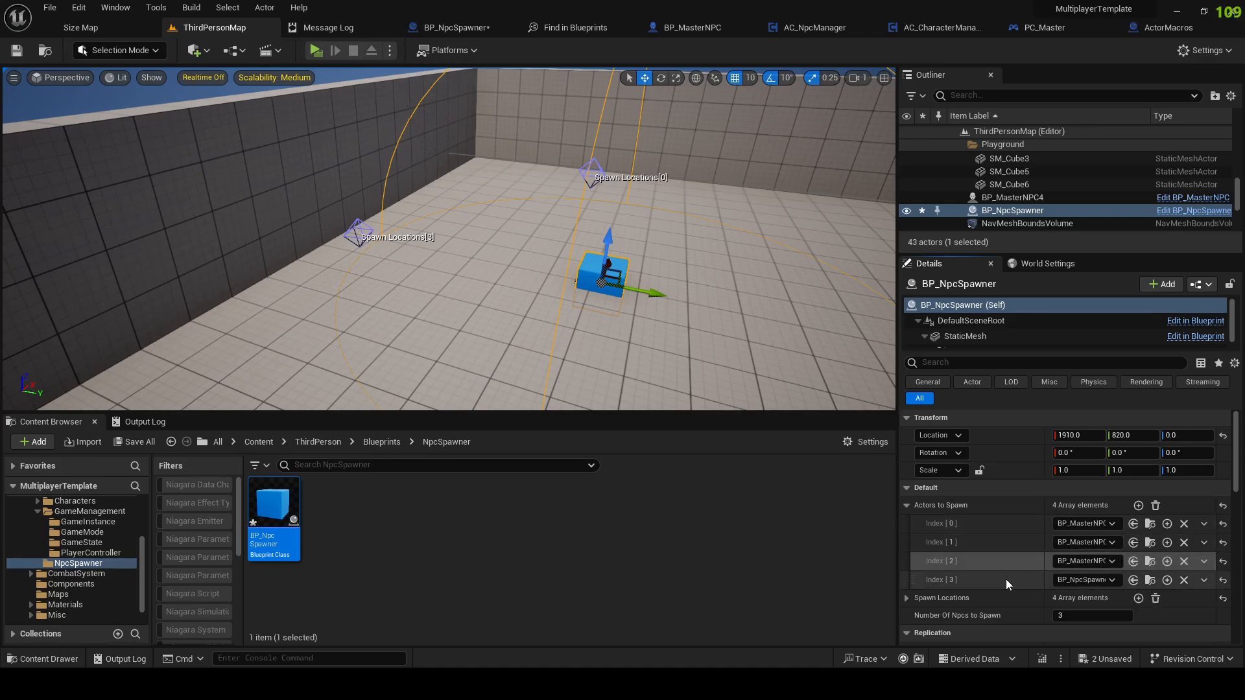
right_click(1005, 578)
click(1059, 602)
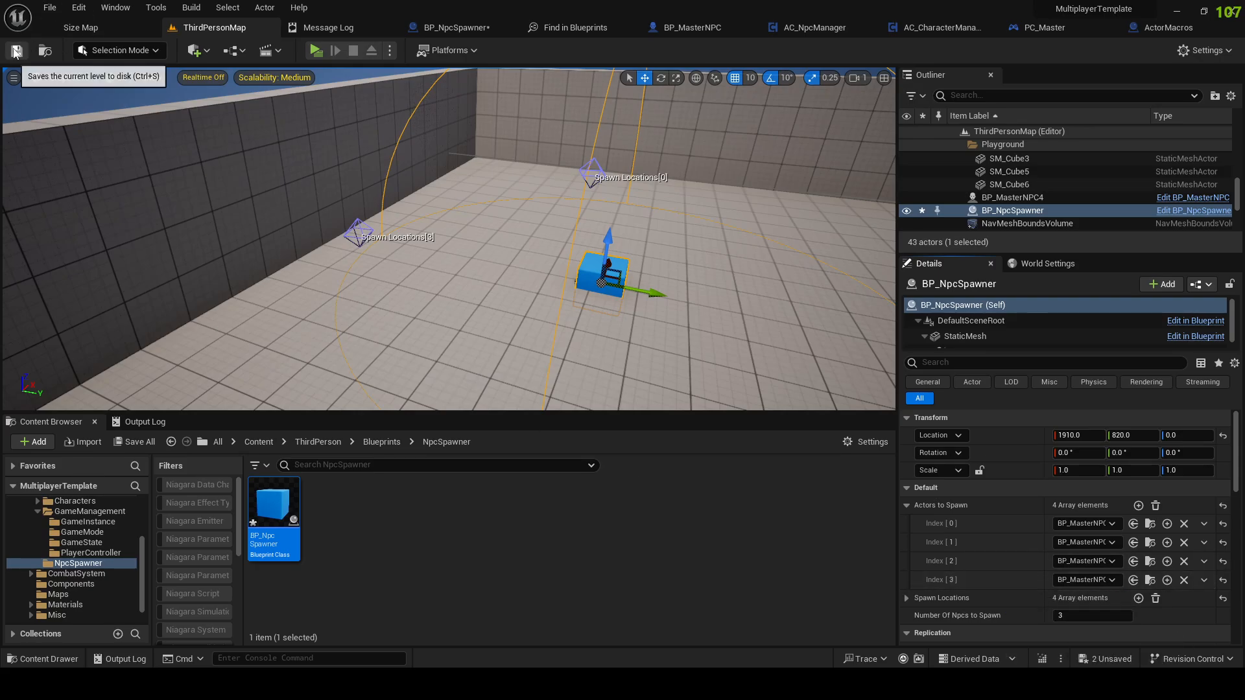
Step: Play the level past the SpawnActor breakpoint, end the session, and remove that breakpoint
click(317, 50)
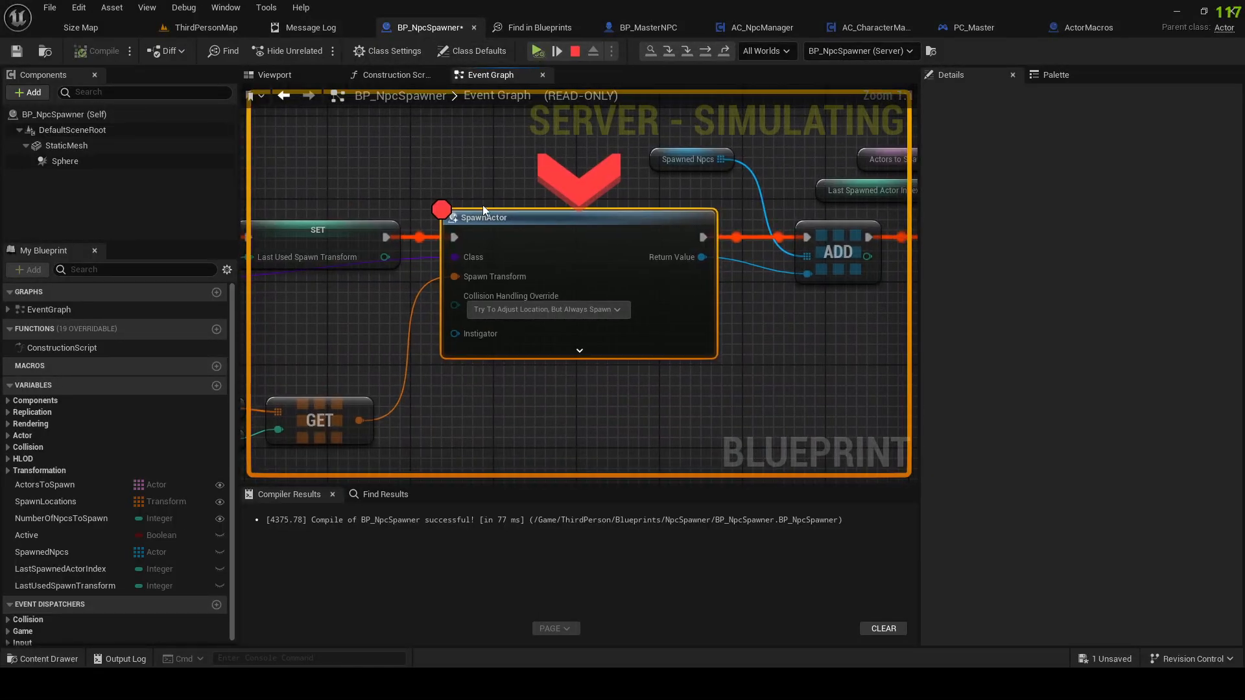
click(536, 52)
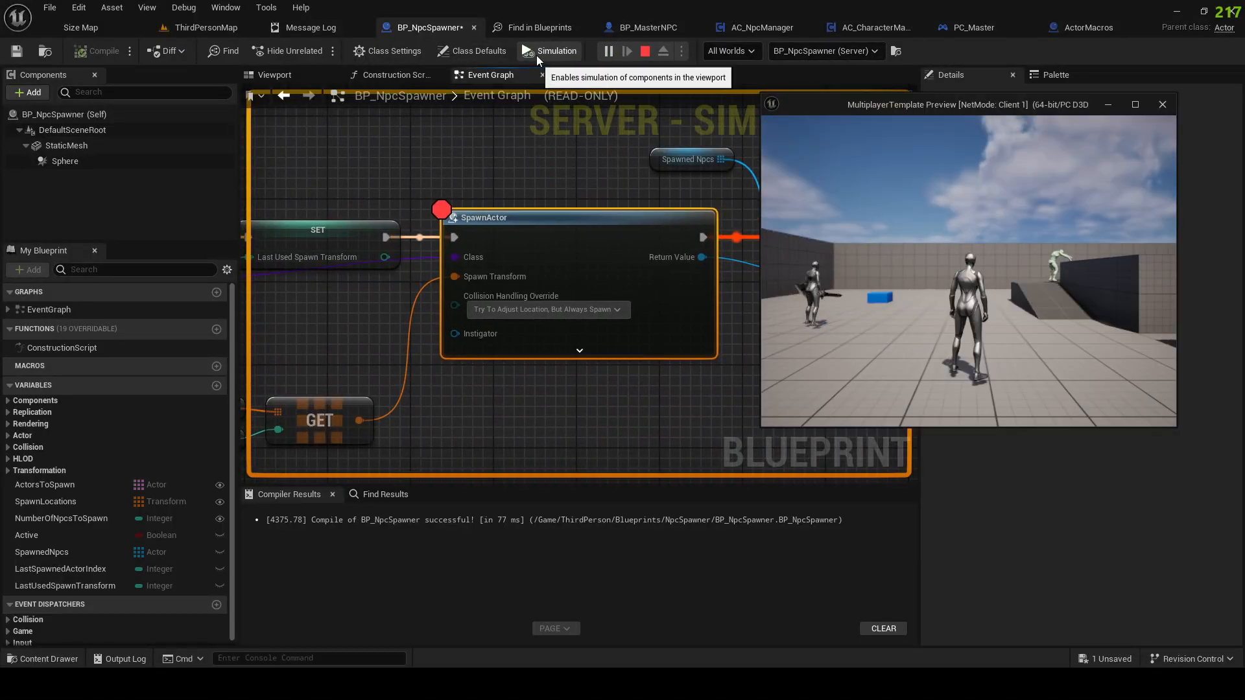
key(Escape)
right_click(580, 228)
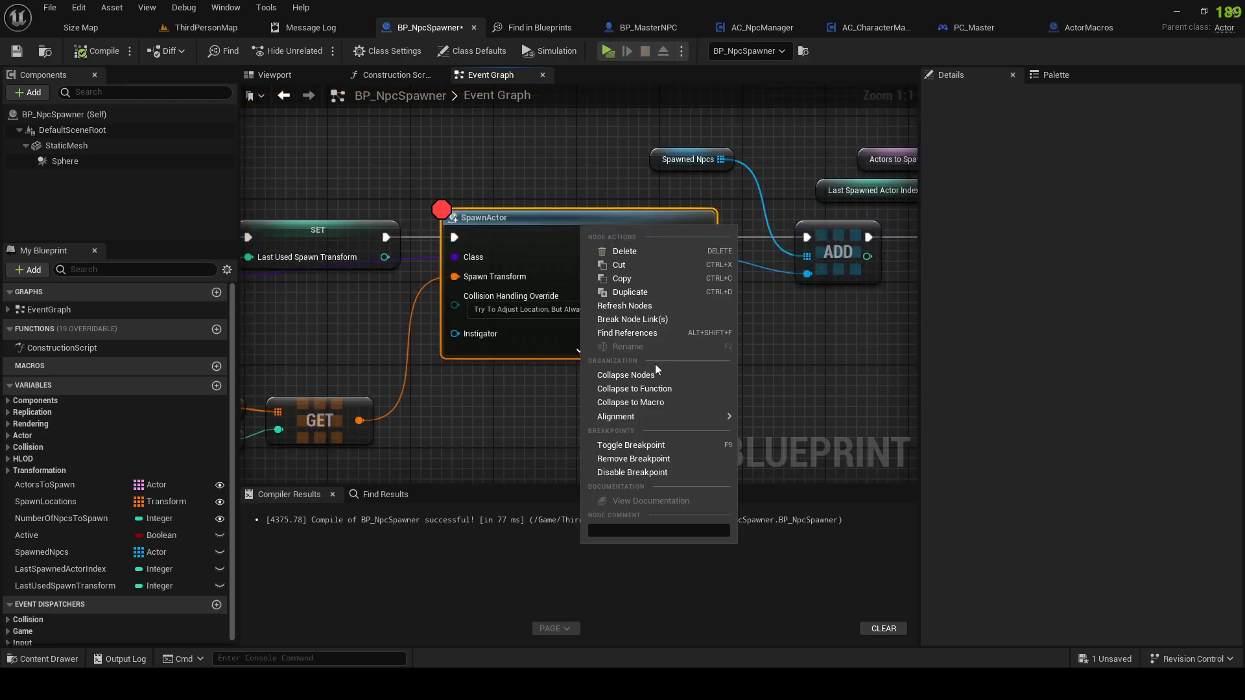
click(653, 465)
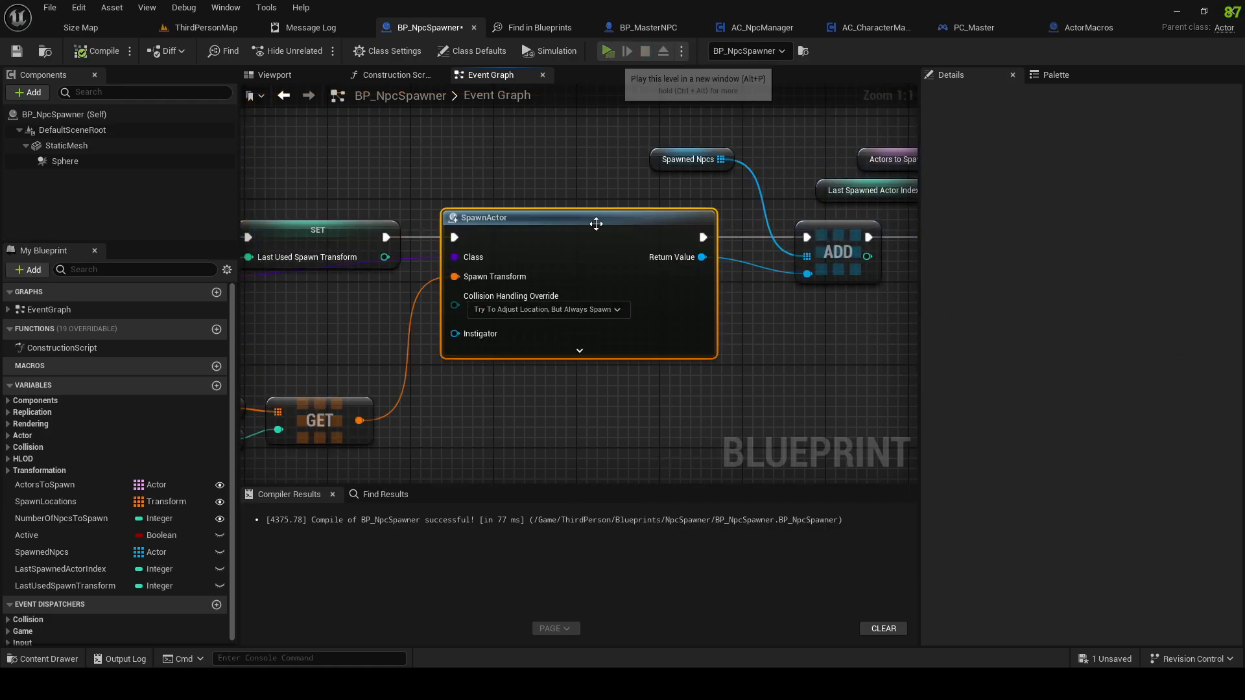
Step: Play the level, equip the sword and shield, run the server character around to check the spawned NPCs, and end the session
click(607, 52)
key(w)
key(1)
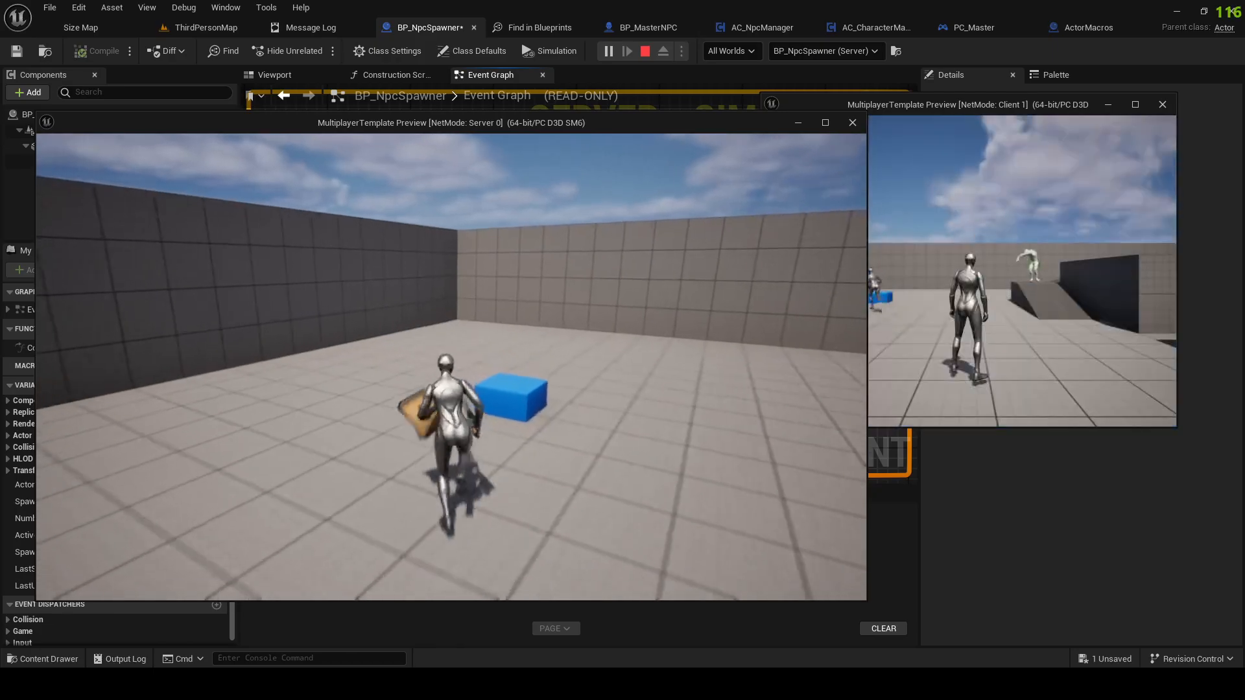
key(s)
key(d)
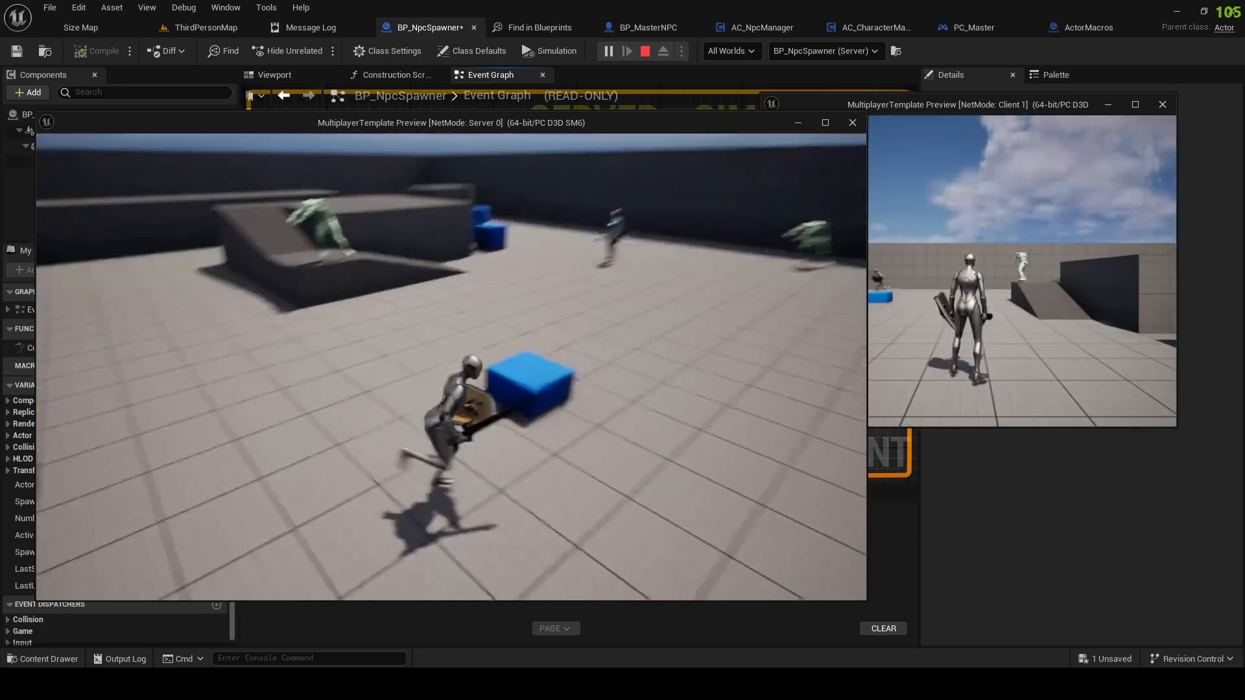
key(w)
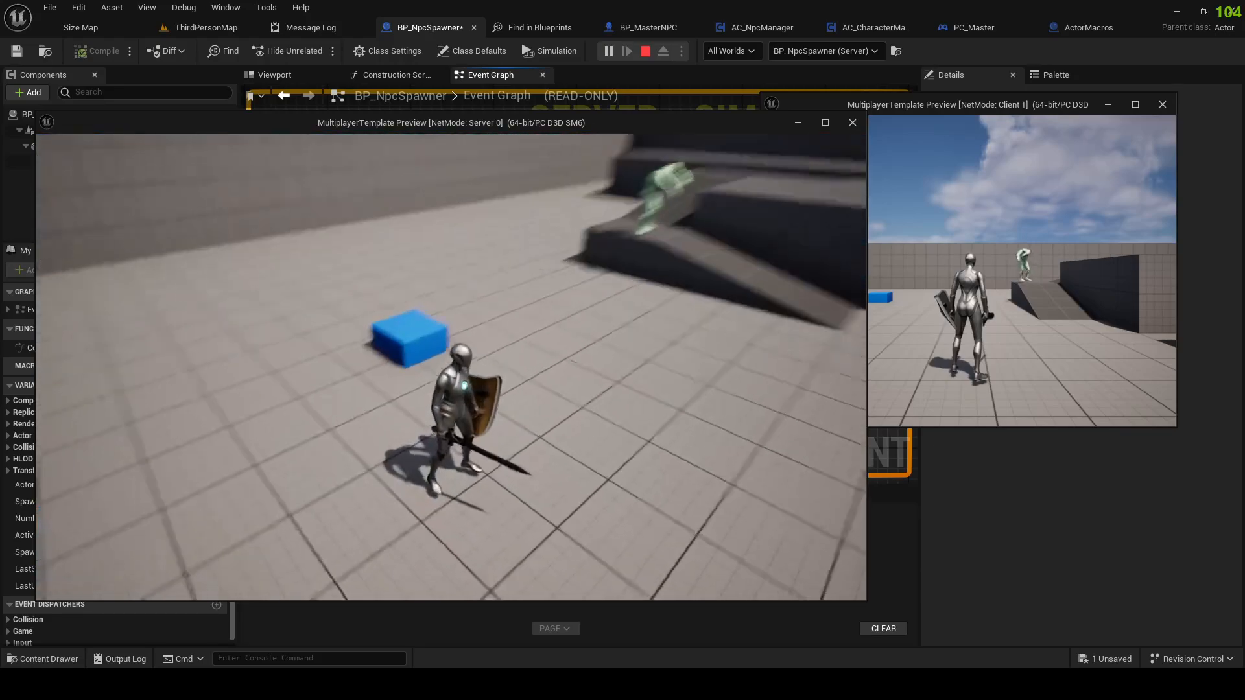
key(s)
key(a)
key(w)
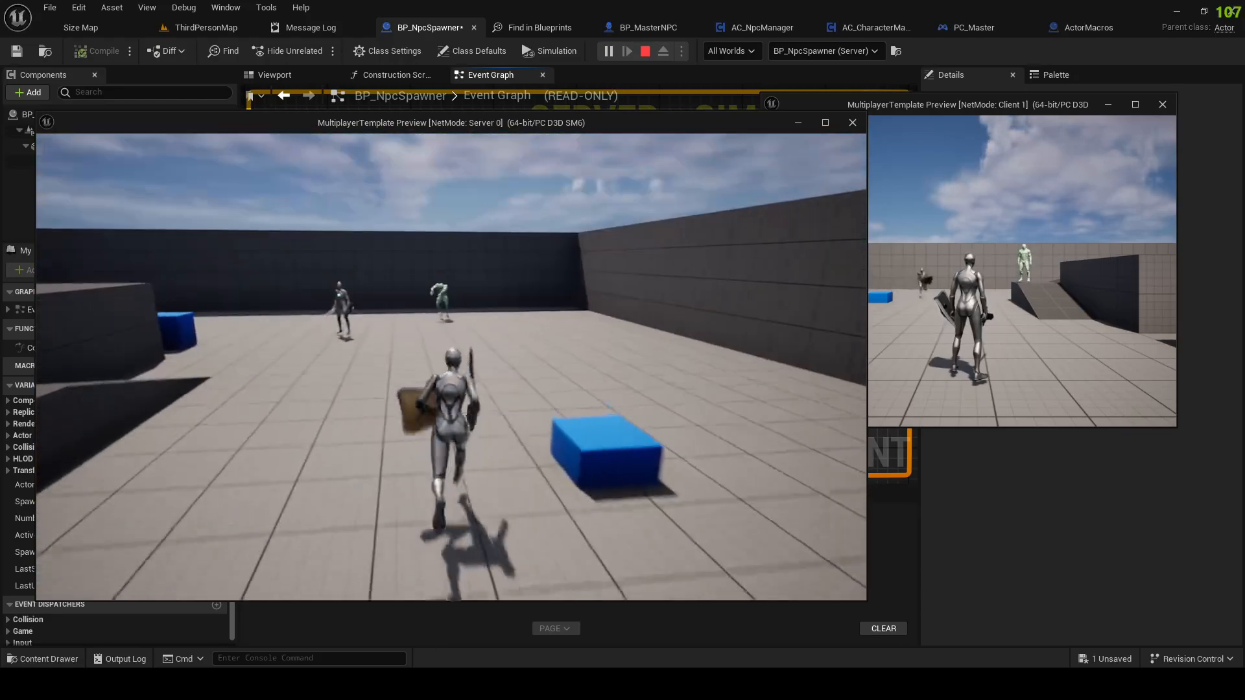
key(d)
key(w)
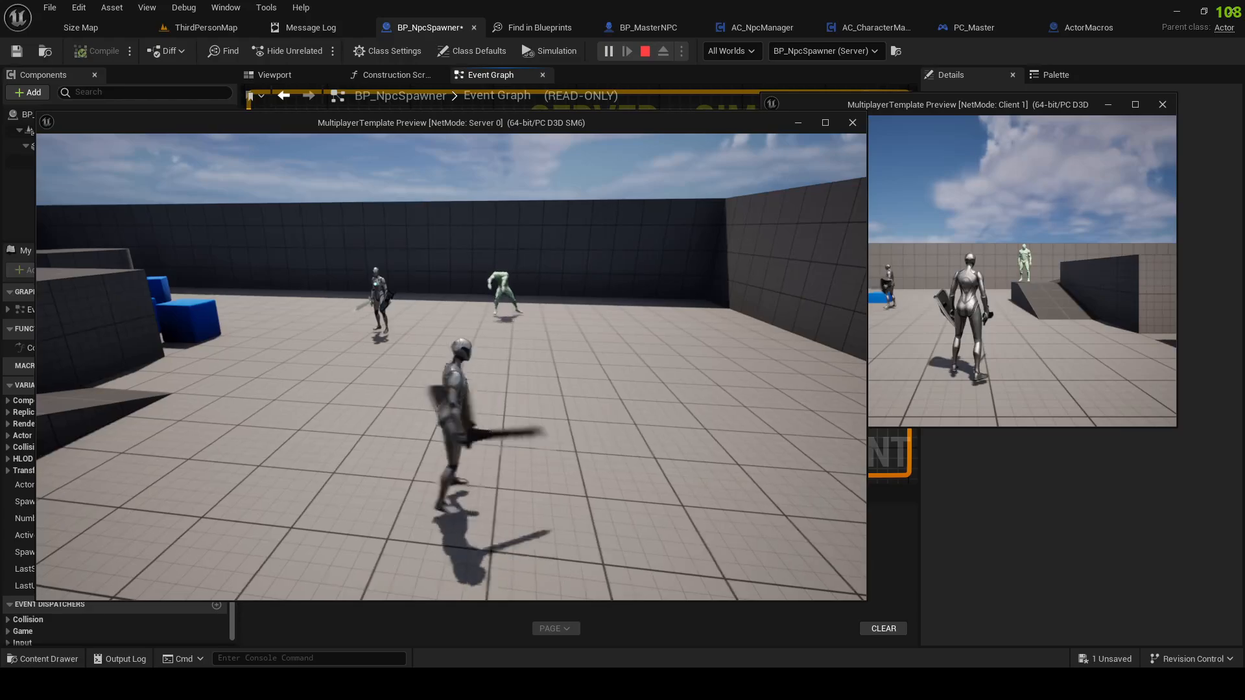
key(Escape)
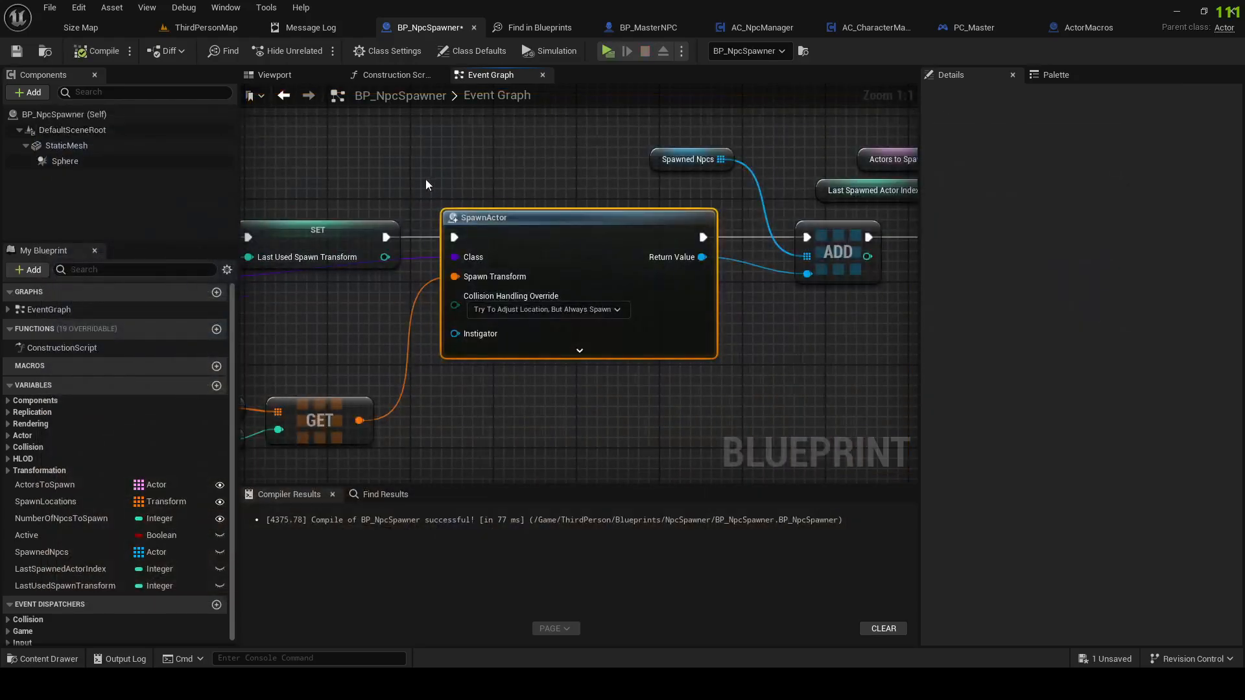
Step: Inspect the Spawn Locations variable feeding SpawnActor and expand the SpawnActor node's advanced pins
click(423, 387)
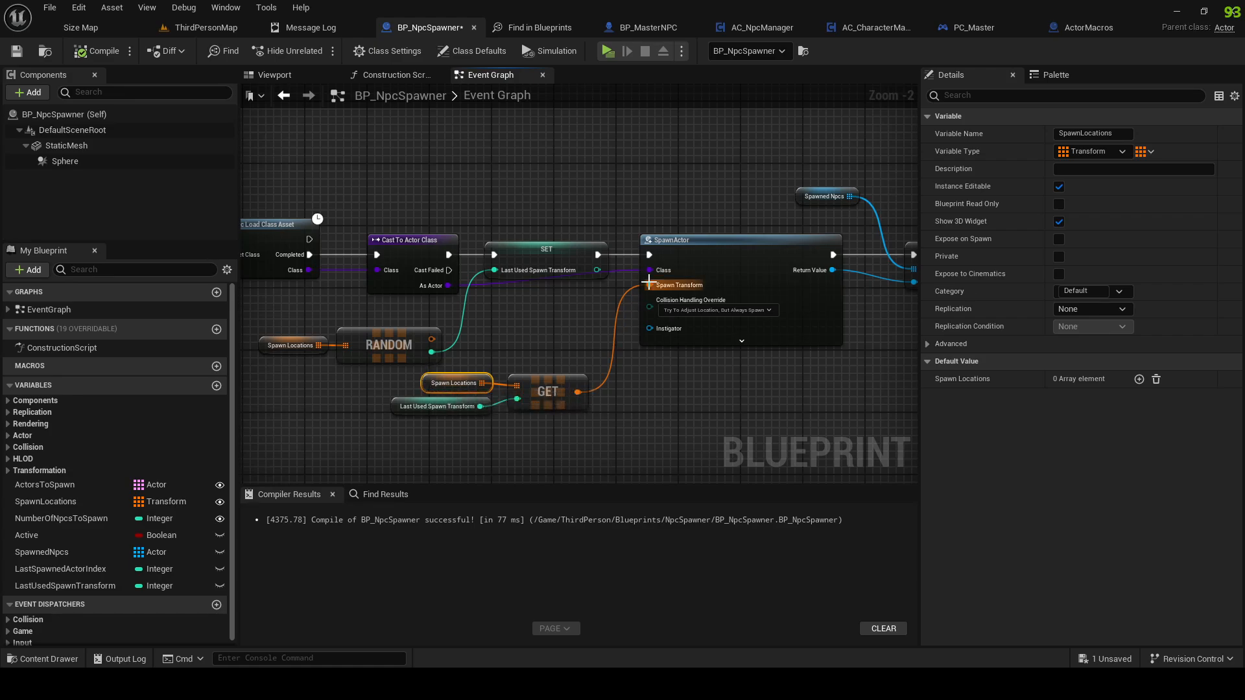
click(717, 341)
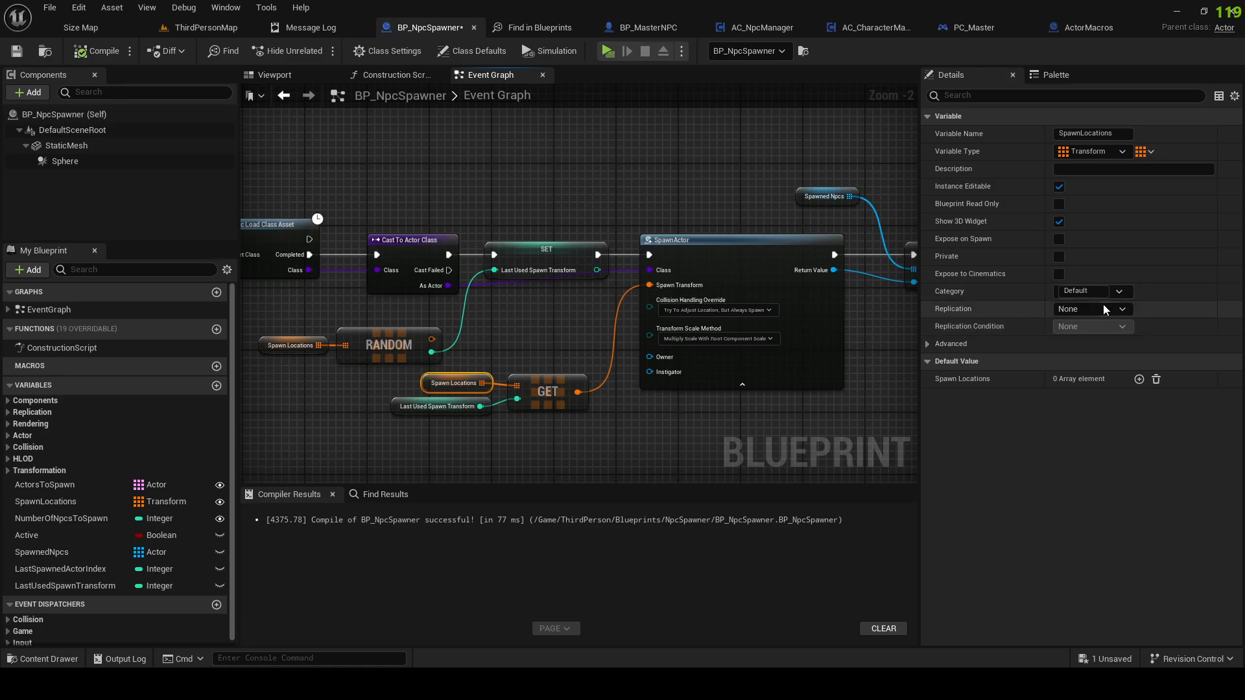
scroll(574, 297, down, 3)
right_drag(578, 308, 747, 380)
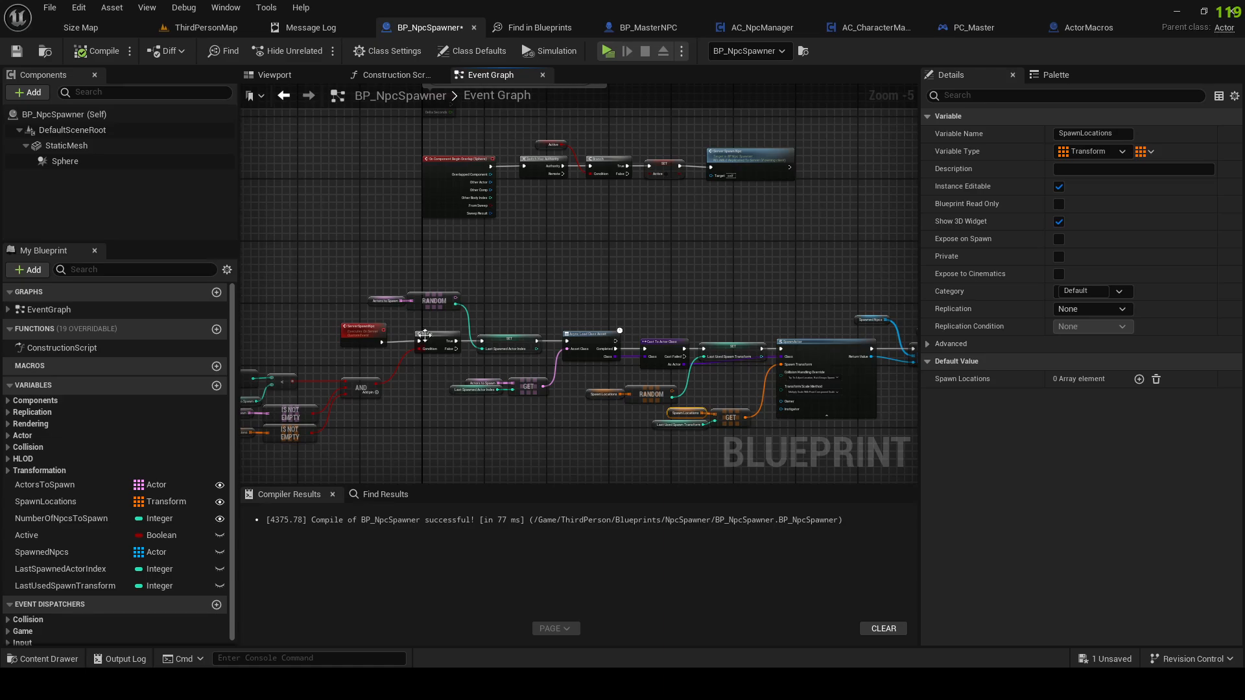
Step: In ThirdPersonMap, enlarge the floor SM_Cube to scale X 47, Y 55.75 and move it to location X -830, Y -850
click(206, 27)
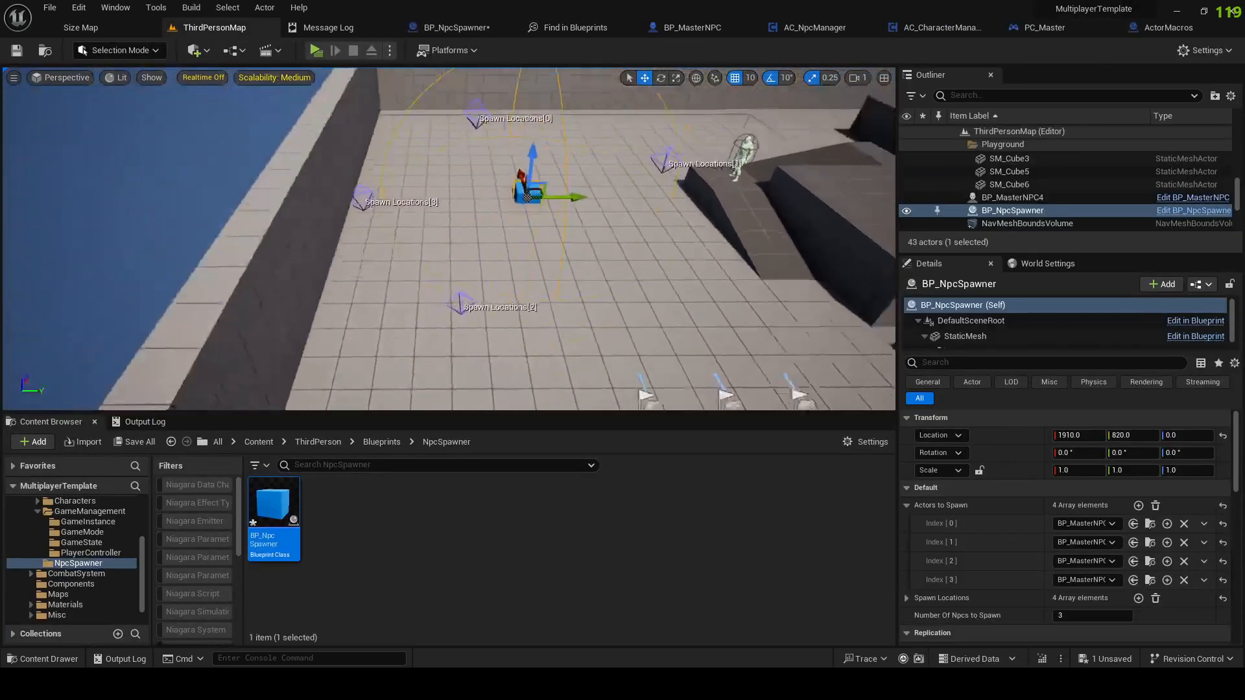
click(496, 310)
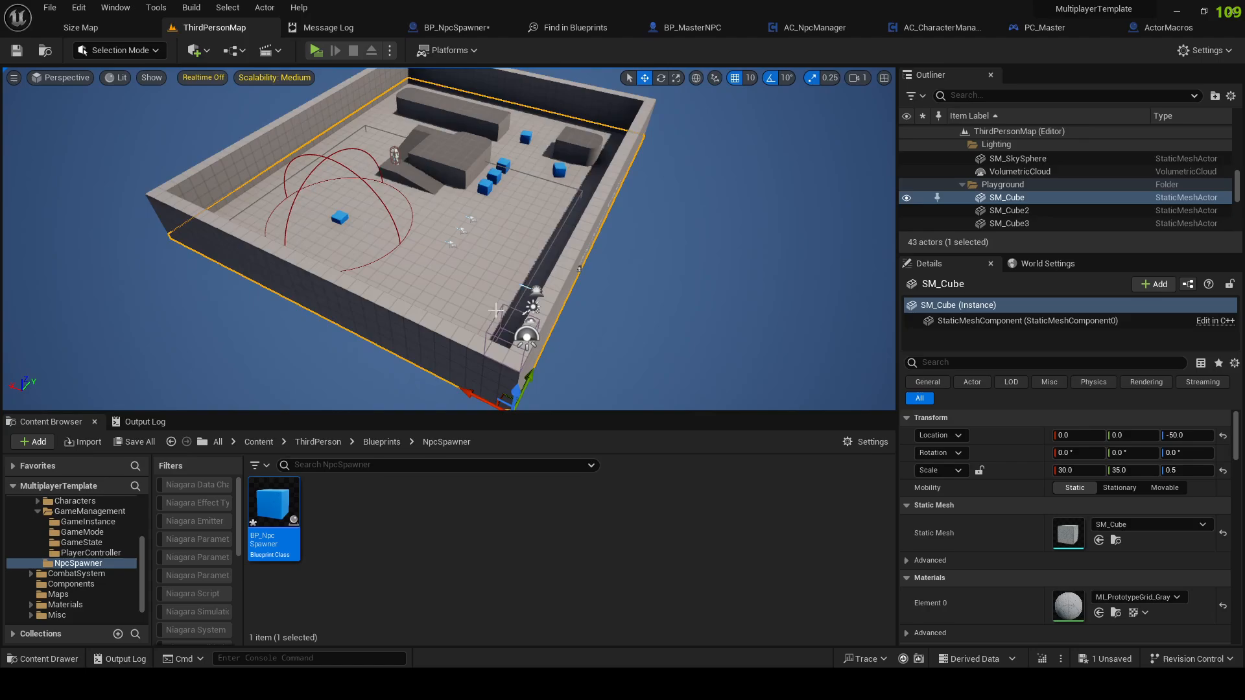
drag(472, 394, 554, 385)
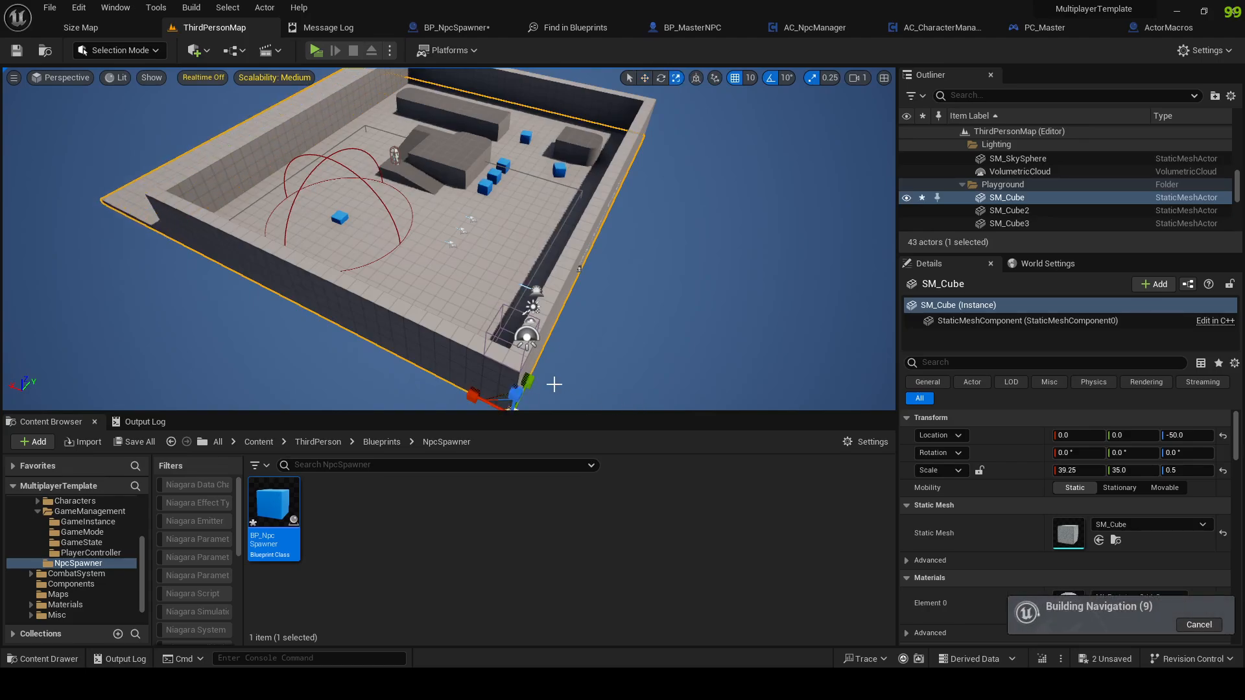
right_drag(505, 393, 542, 381)
drag(542, 381, 564, 367)
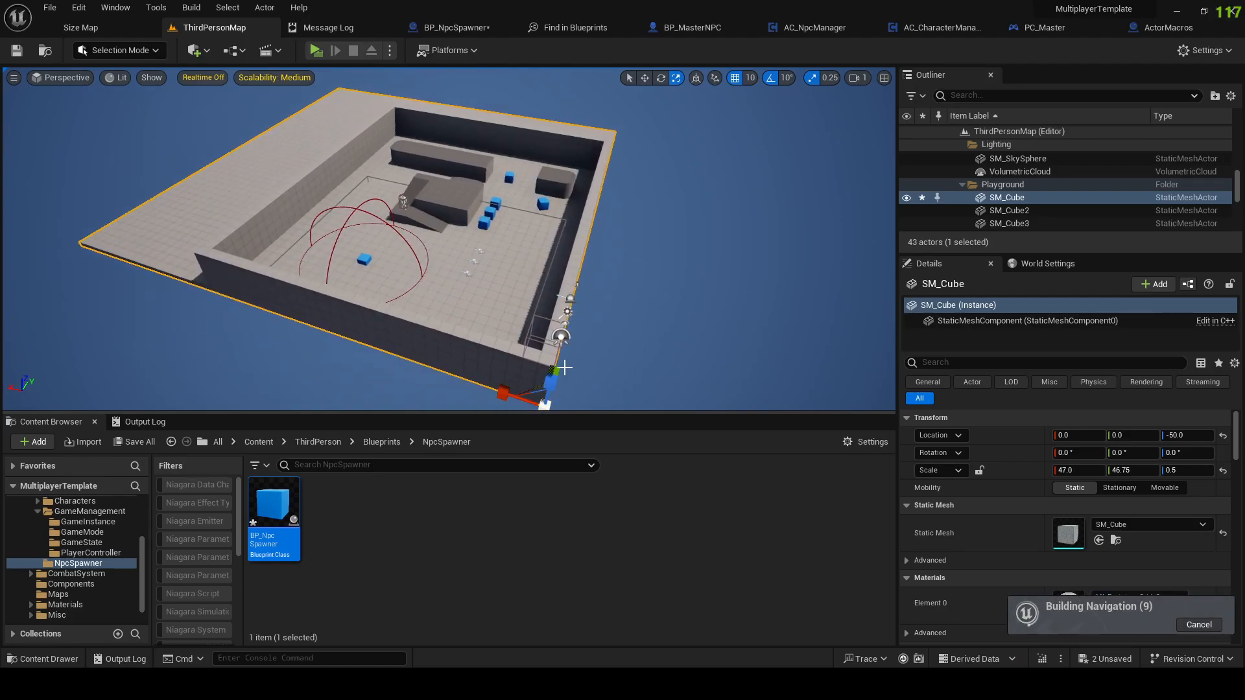
drag(496, 390, 603, 425)
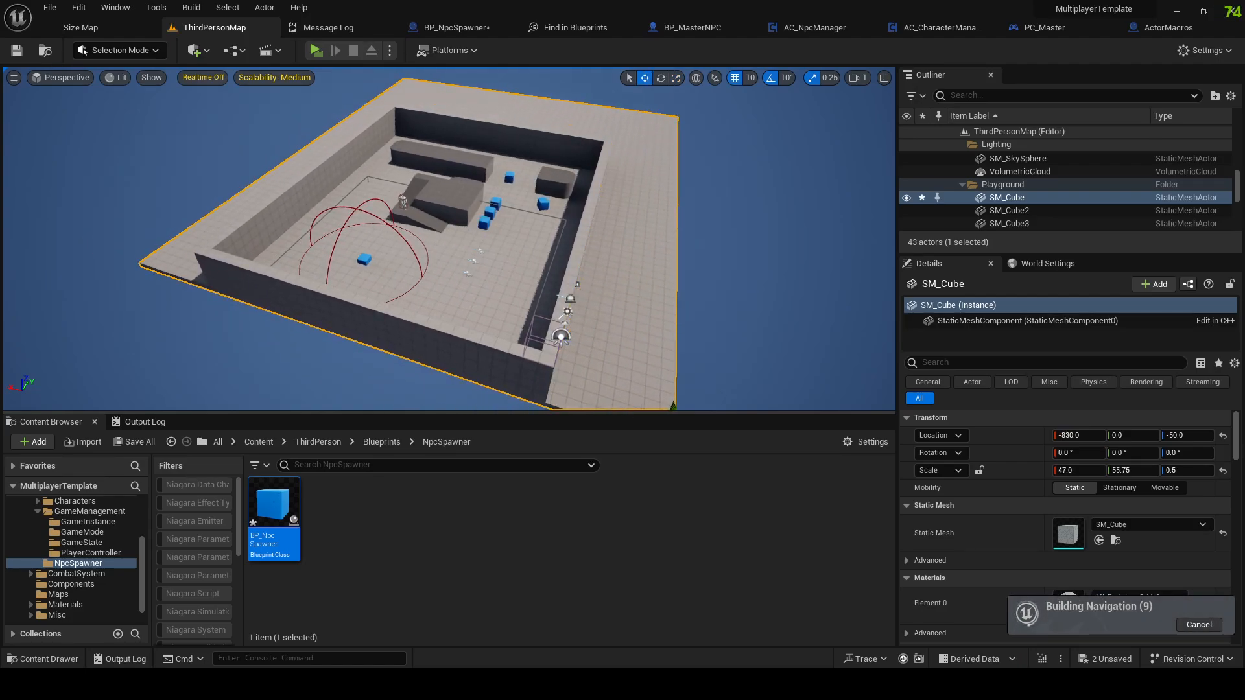
right_drag(602, 389, 599, 431)
drag(662, 252, 533, 253)
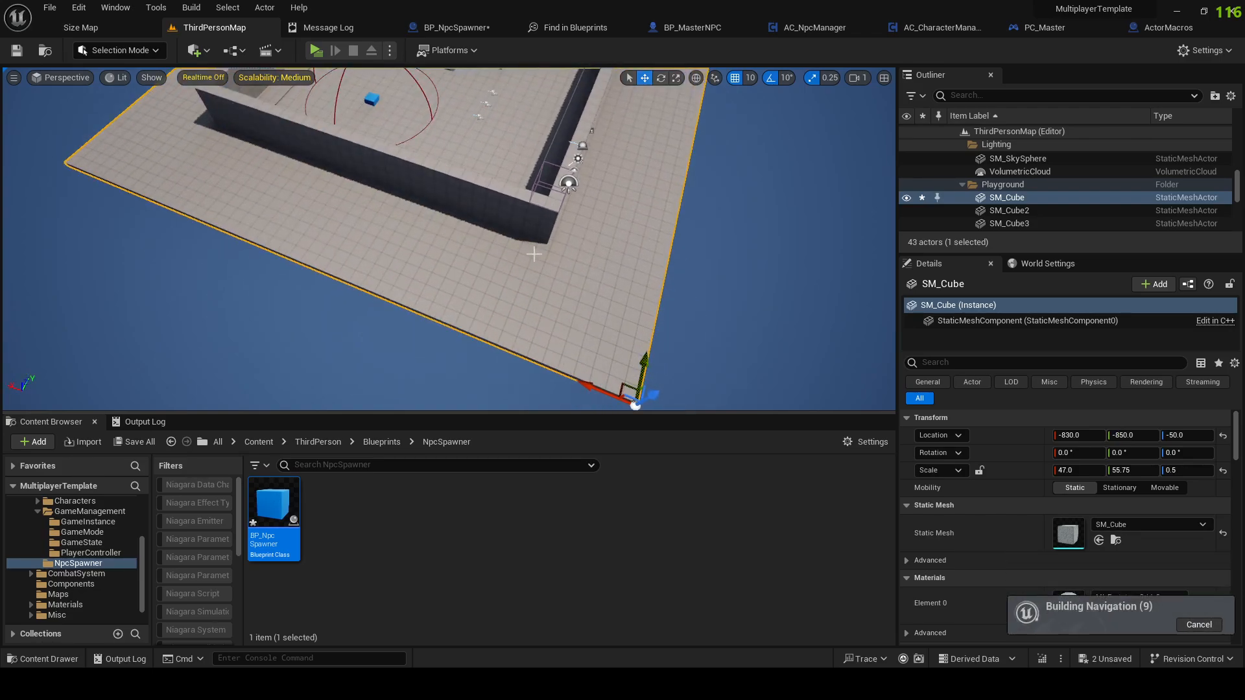
Step: Delete the outer walls SM_Cube2 and SM_Cube5 that stand on the enlarged floor
click(459, 189)
key(Delete)
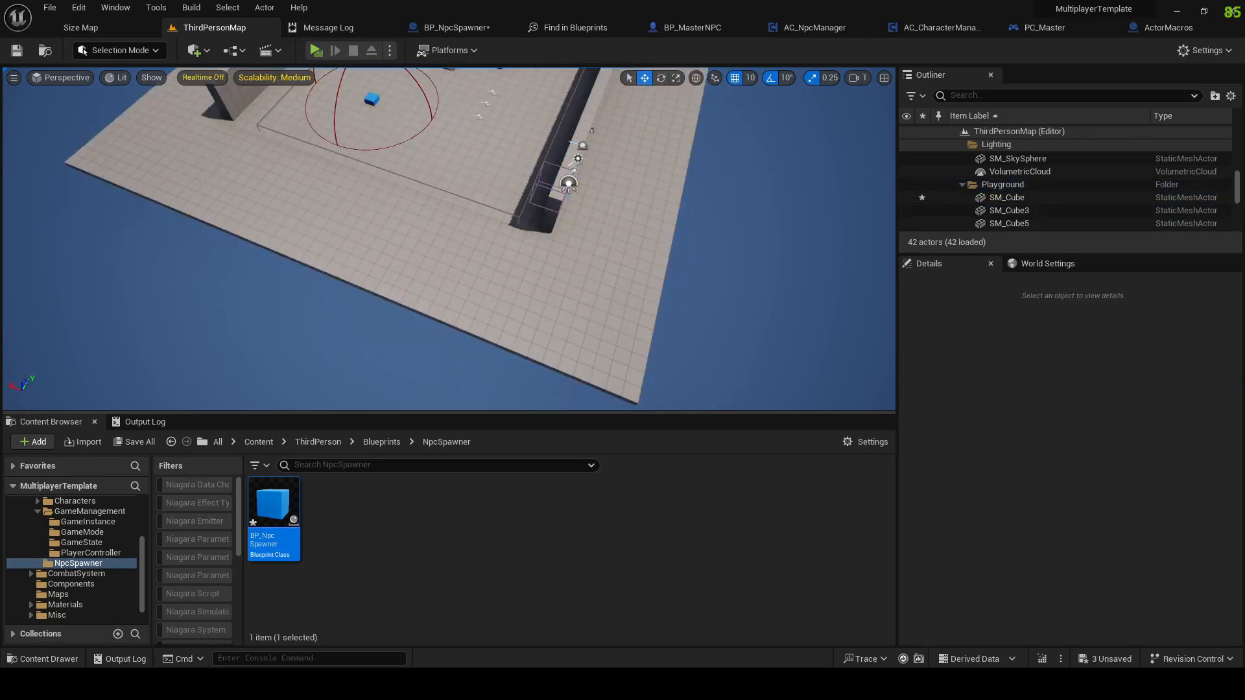
click(546, 206)
key(Delete)
Step: Play the opened-up level, run toward the open floor to check where the NPCs spawn, and end the session
scroll(521, 205, up, 3)
right_drag(525, 201, 521, 146)
key(w)
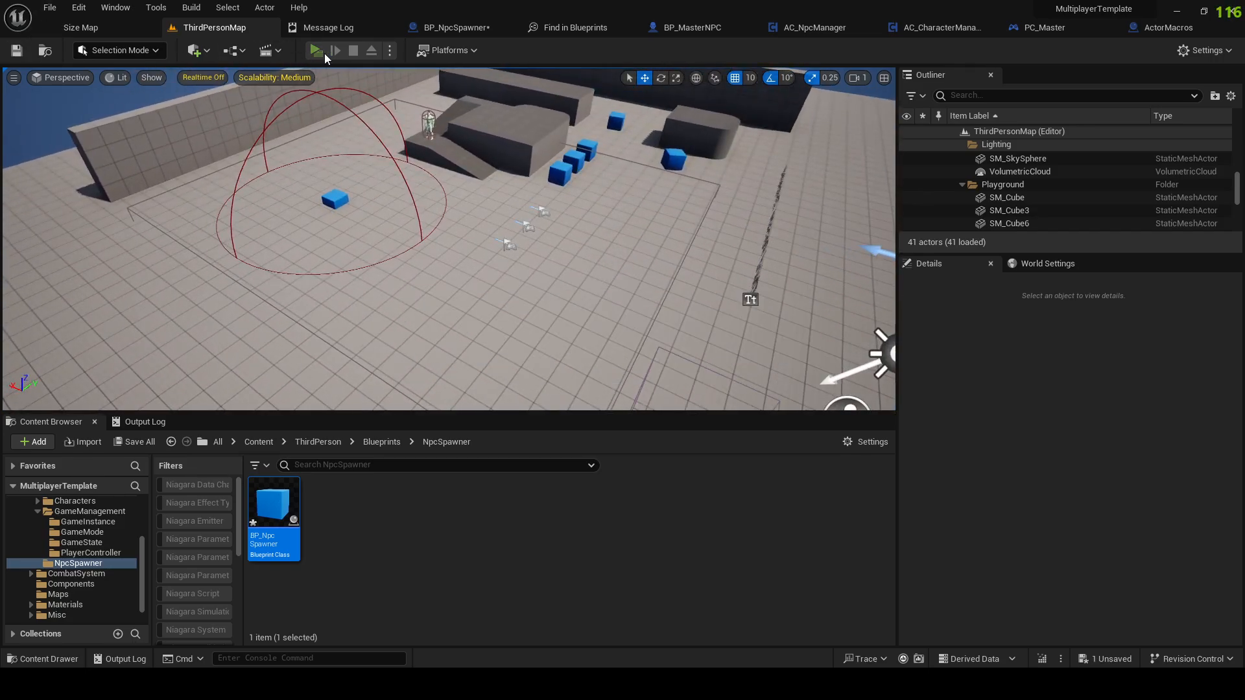
click(324, 55)
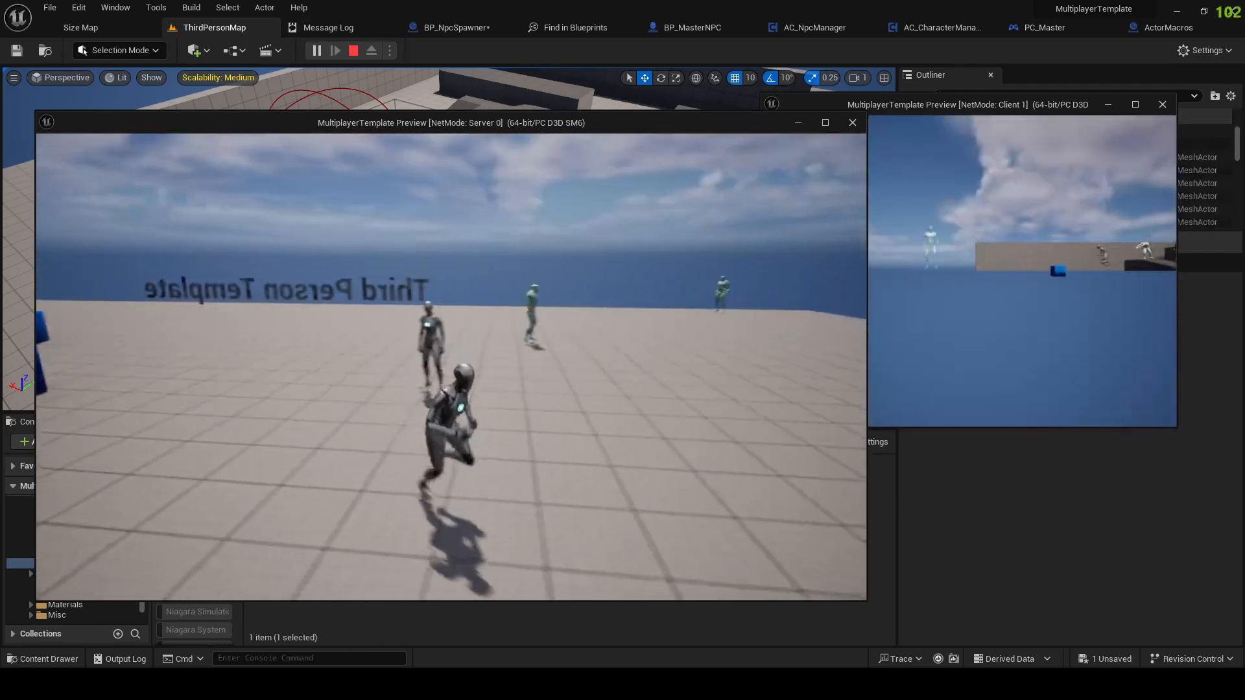
key(w)
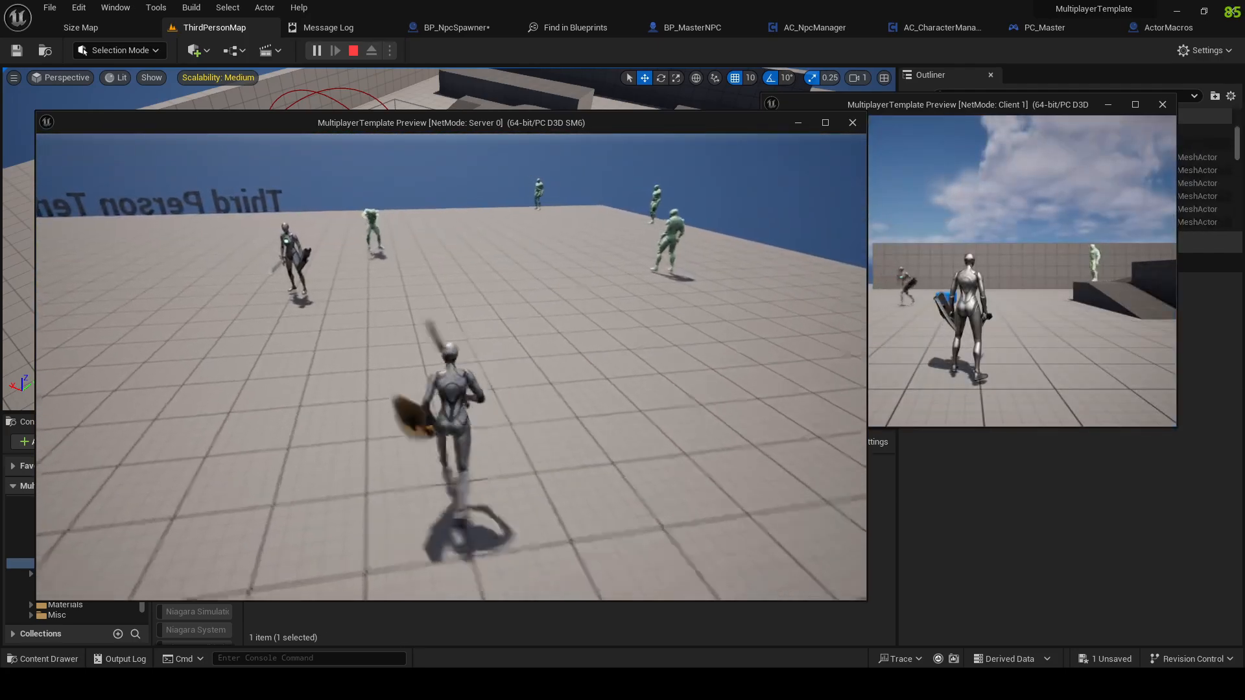
key(w)
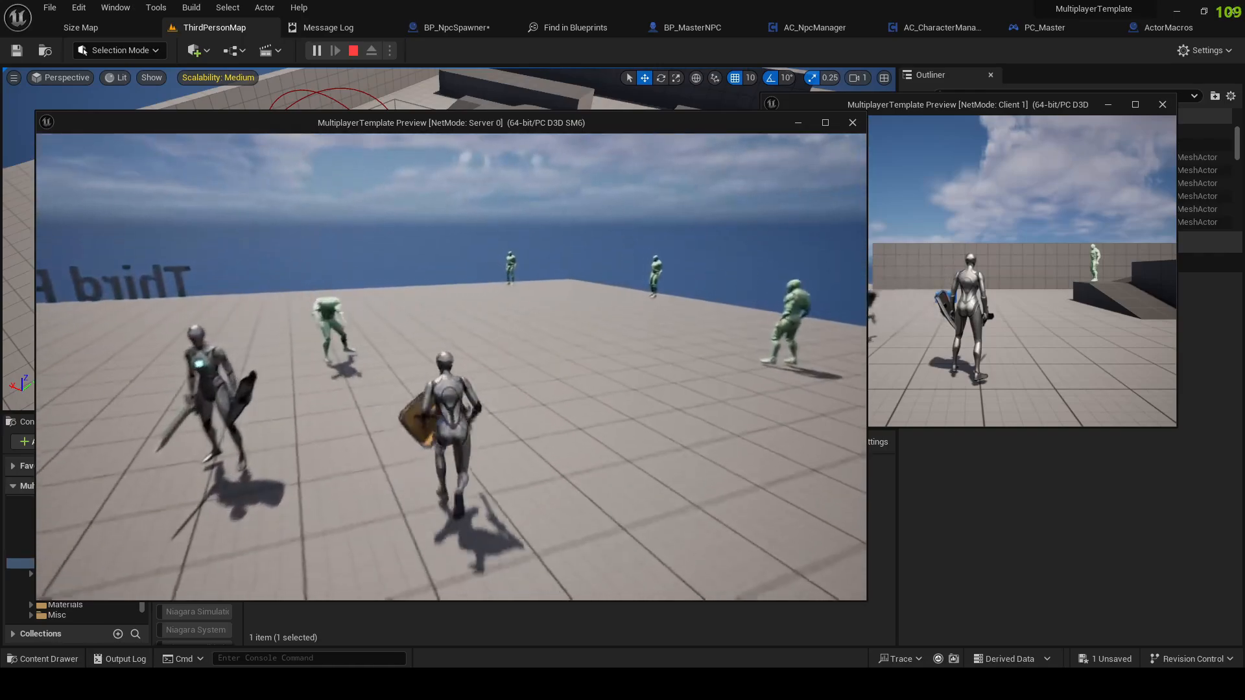
key(Escape)
Step: In BP_NpcSpawner's event graph, move SpawnActor and all nodes after it away from the Last Used Spawn Transform SET node to make room
click(447, 28)
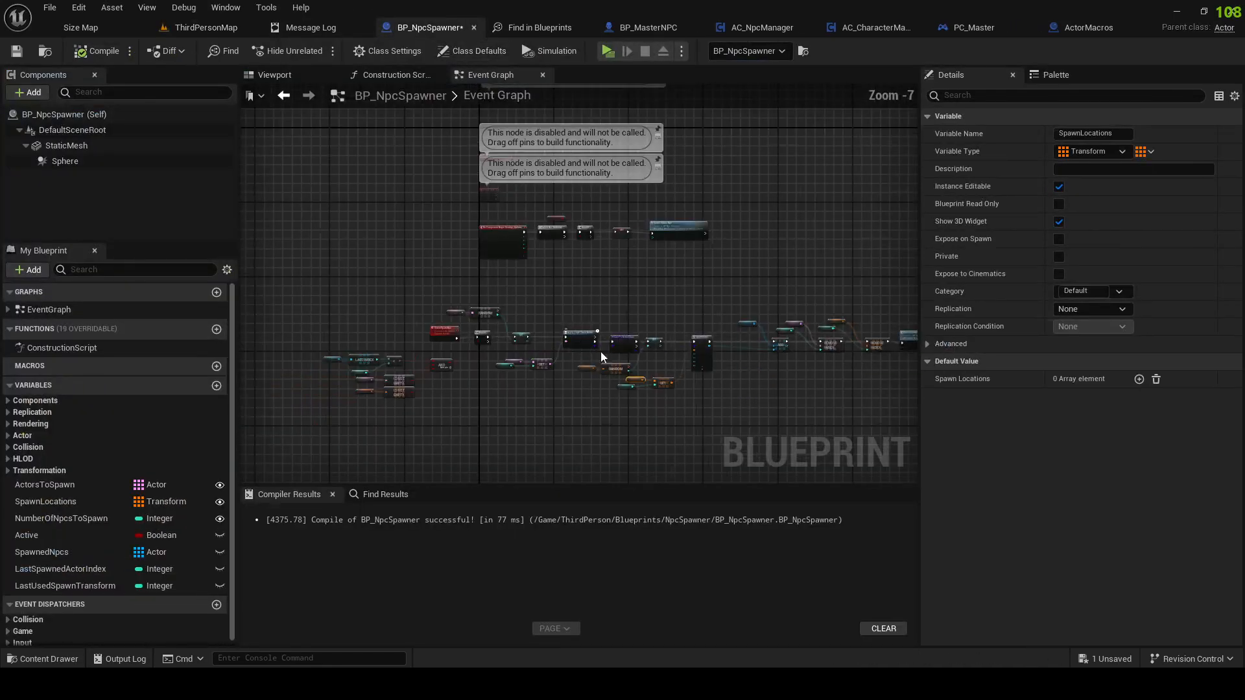
scroll(601, 357, up, 3)
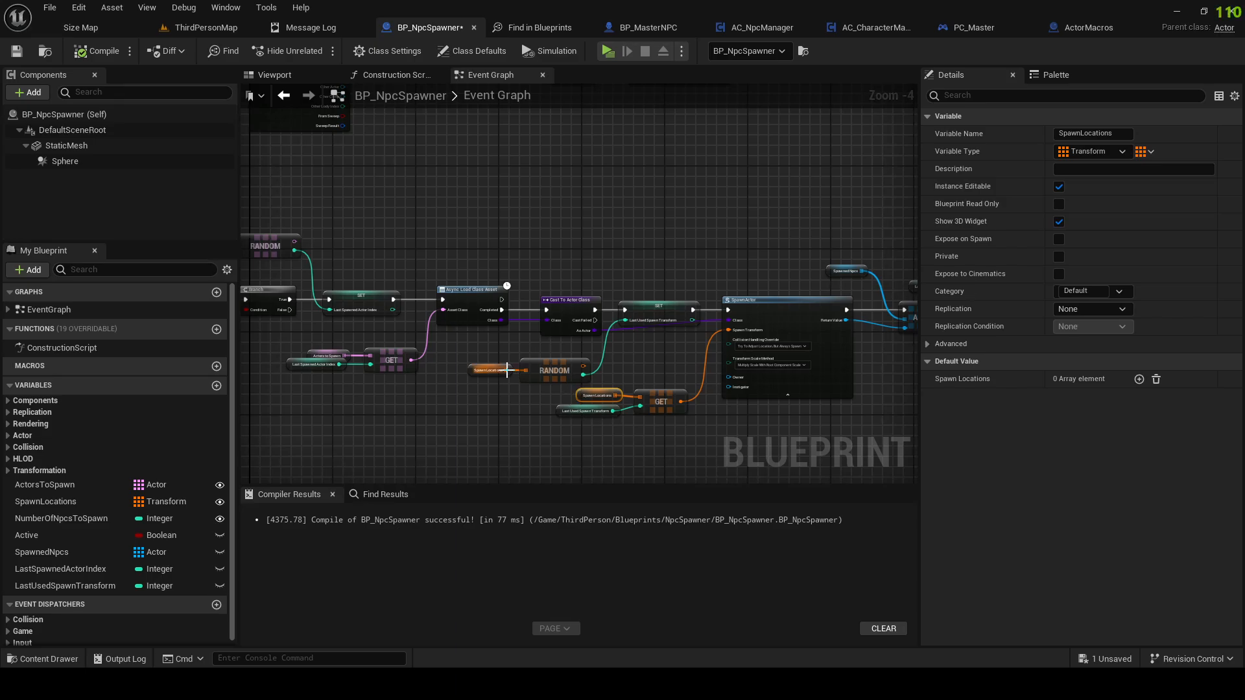
drag(507, 371, 515, 403)
click(468, 433)
scroll(479, 404, up, 1)
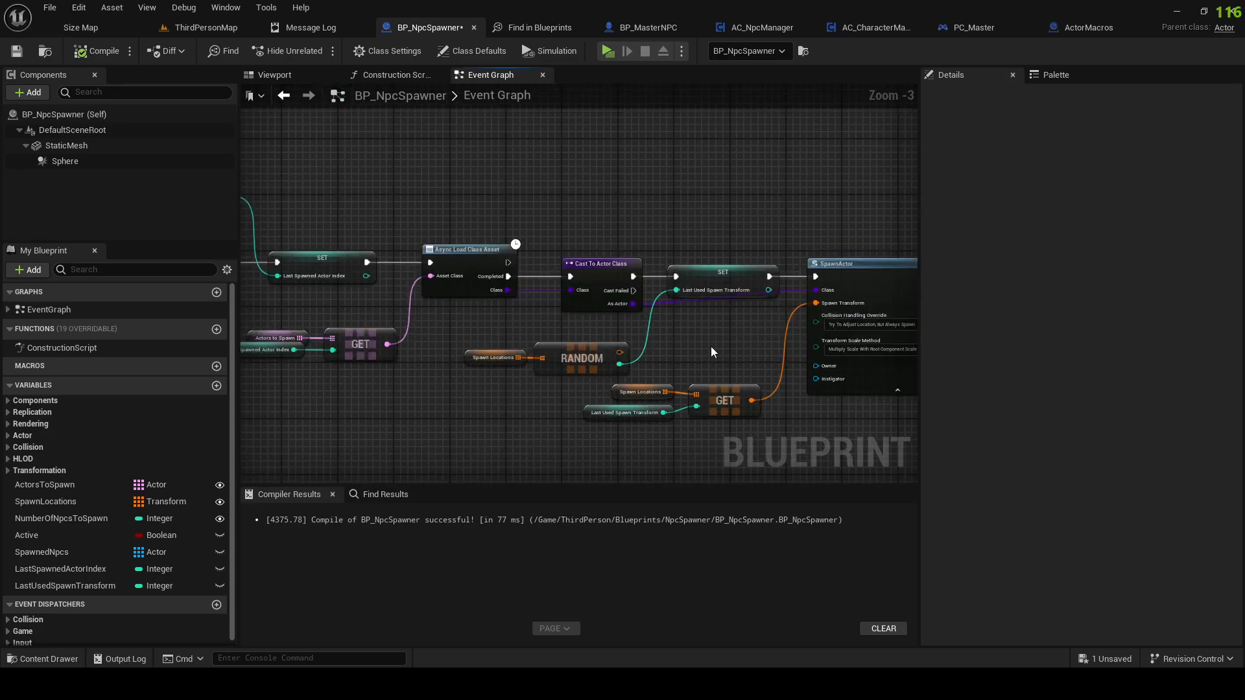
right_drag(710, 346, 487, 346)
right_drag(633, 266, 473, 252)
scroll(473, 251, down, 2)
drag(478, 186, 898, 379)
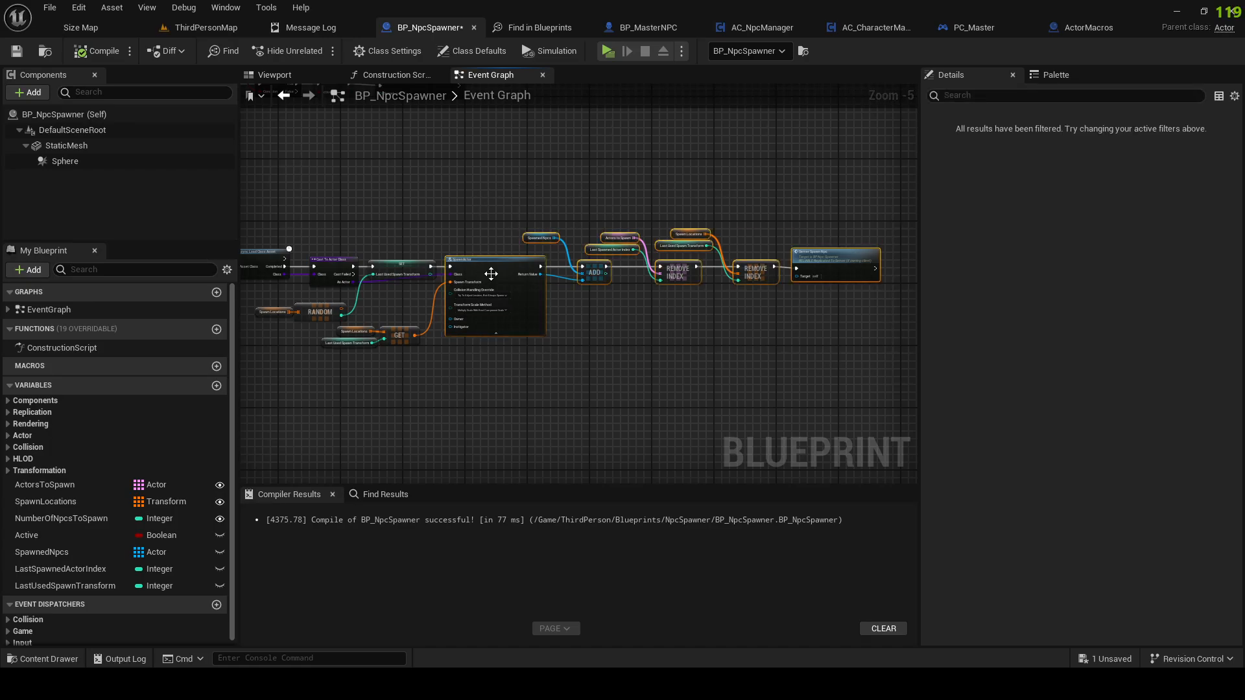
drag(491, 274, 602, 274)
scroll(395, 343, up, 2)
click(381, 352)
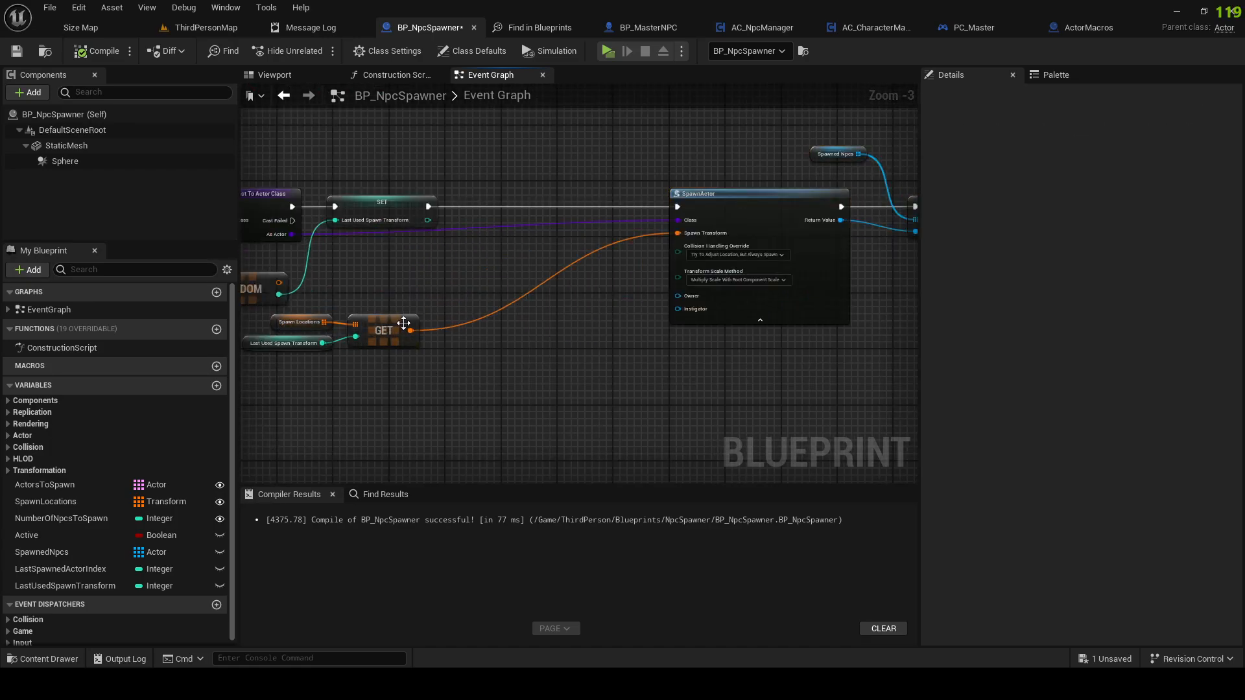
Step: Search the Spawn Locations GET output's actions for "local to" and shift the GET node and its inputs toward SpawnActor
drag(411, 332, 445, 354)
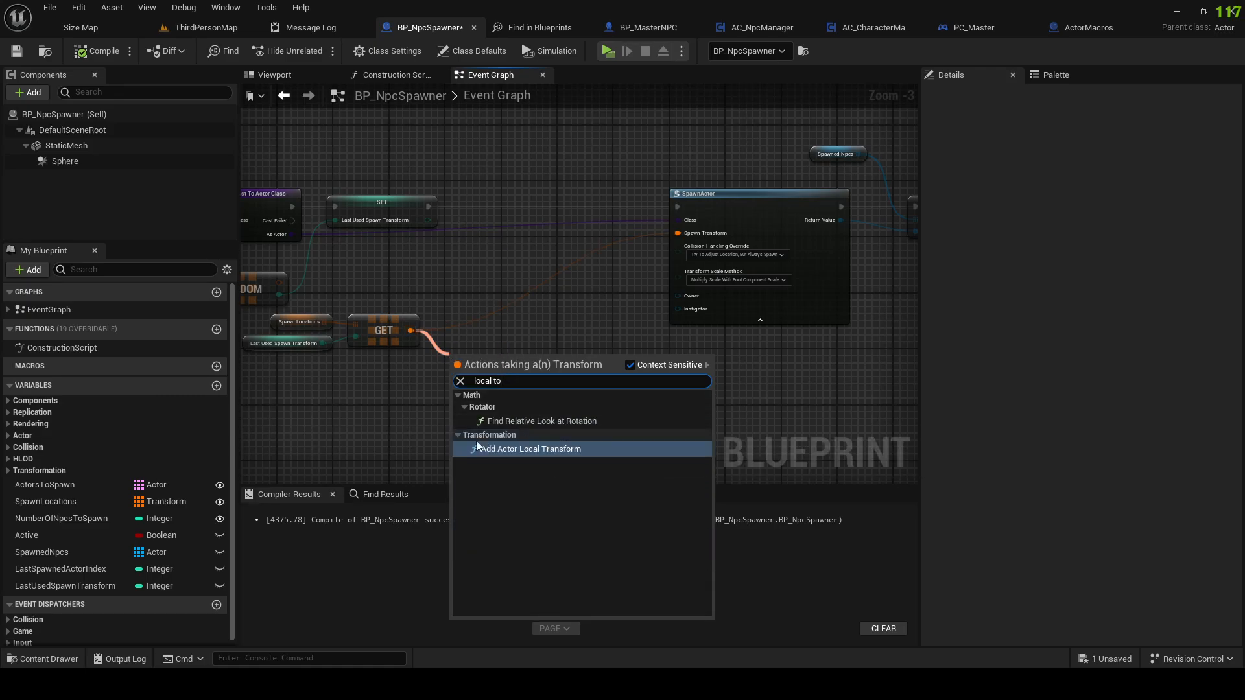
click(383, 422)
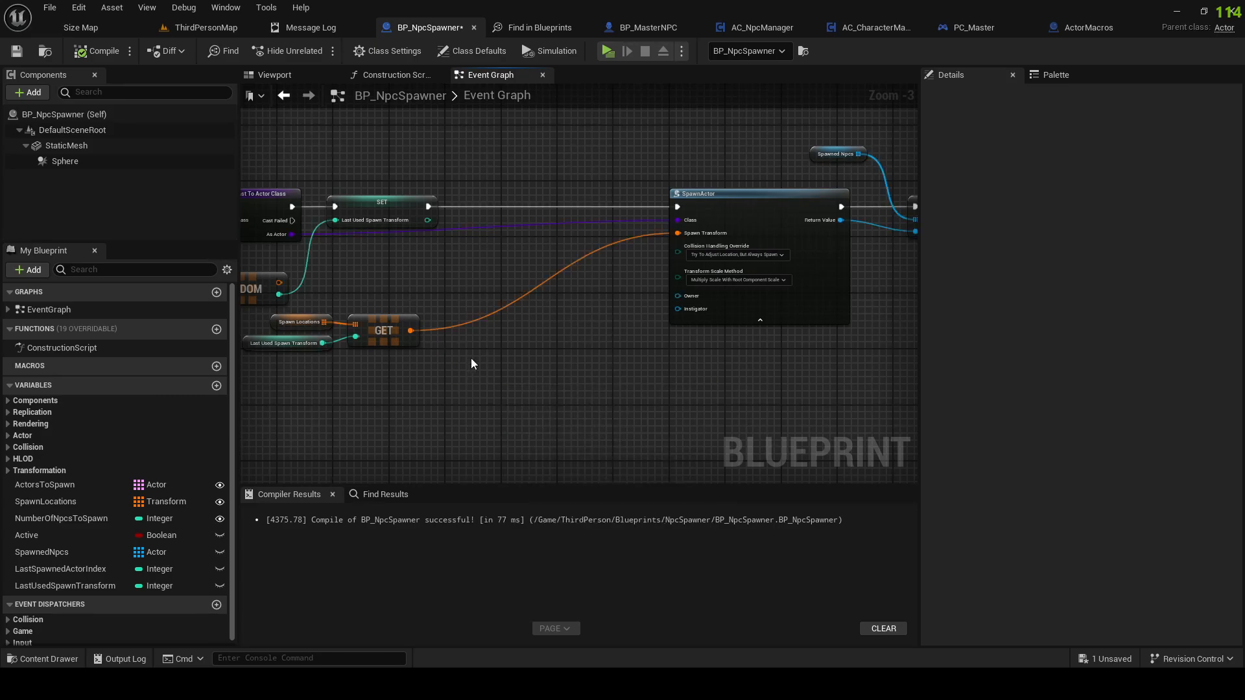
right_drag(471, 359, 594, 384)
drag(444, 332, 631, 355)
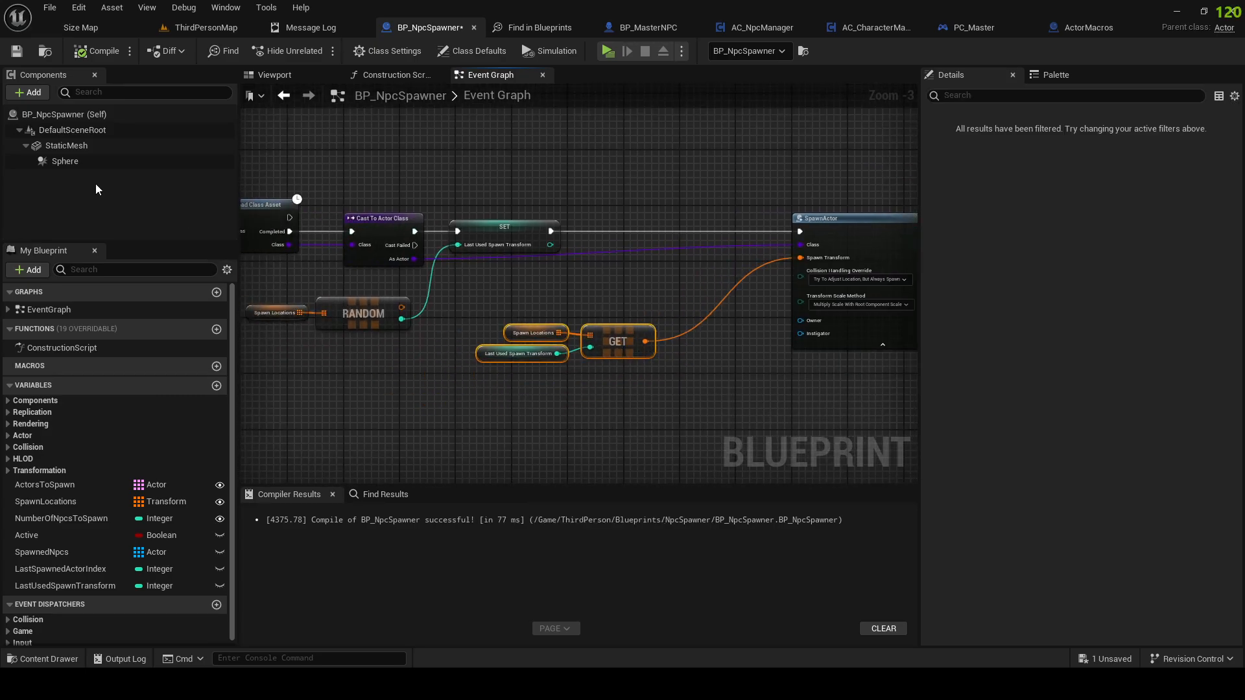
Step: Review the spawner's components in the blueprint viewport and the details of the SpawnLocations variable
click(275, 75)
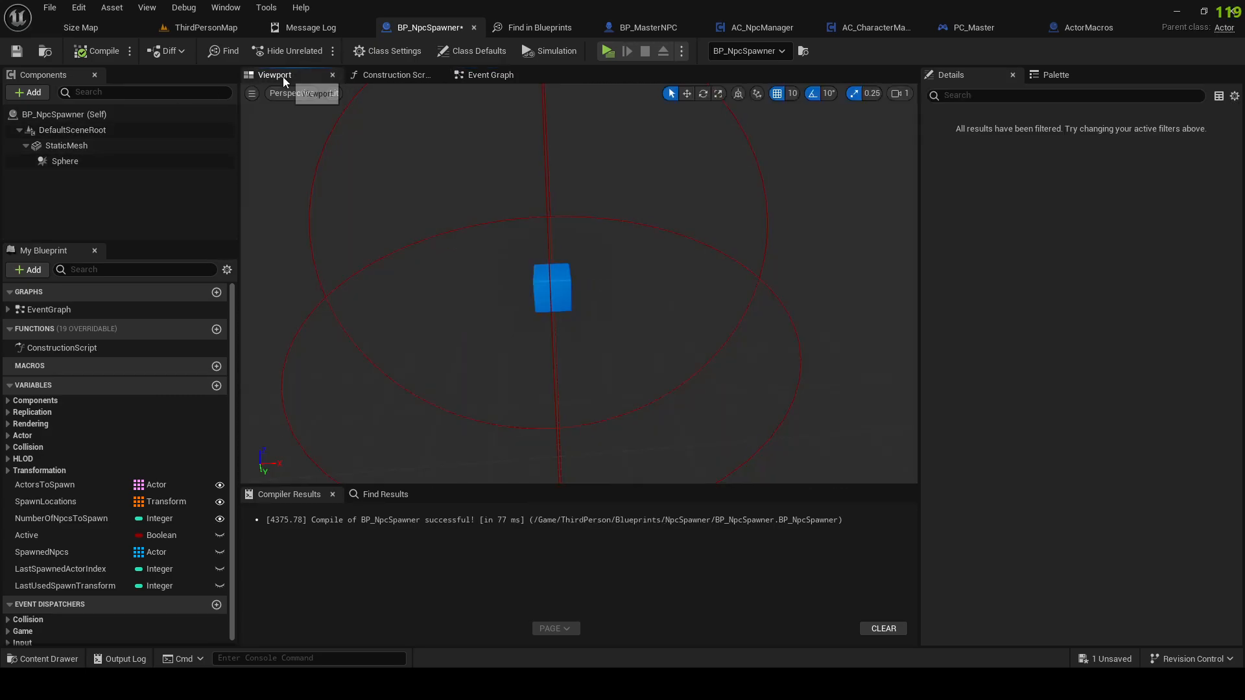
click(486, 75)
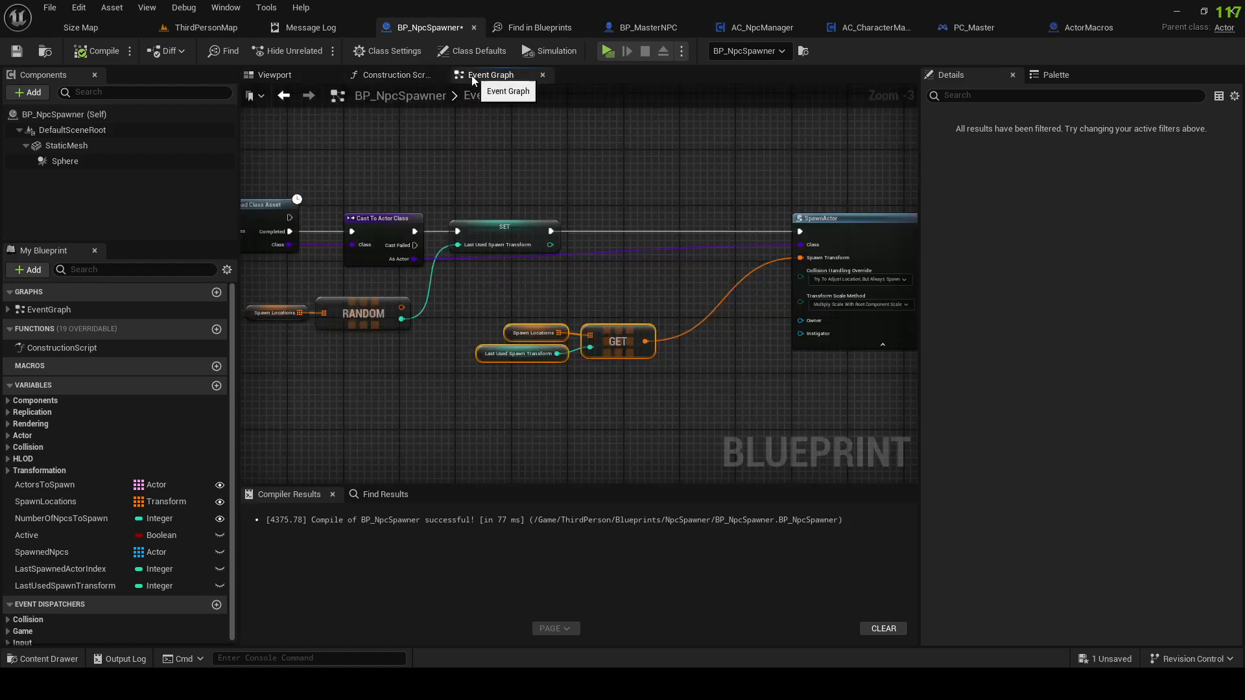
click(525, 332)
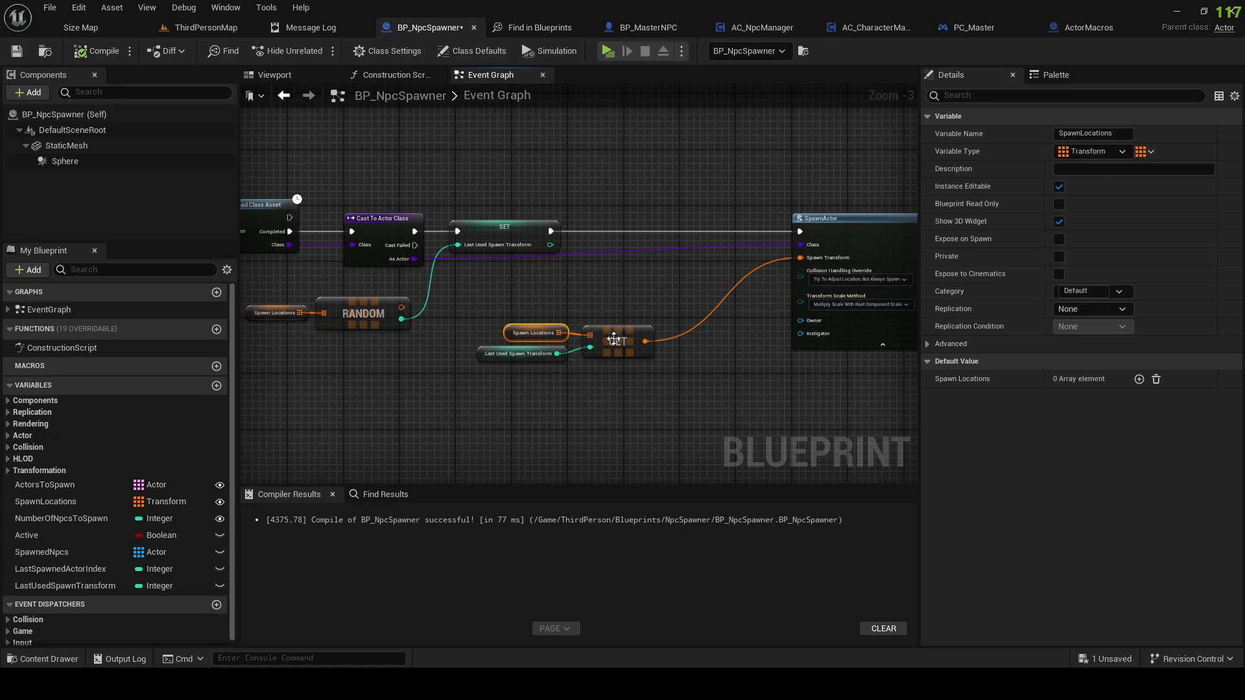
Step: Move the Spawn Locations GET node and its two inputs away from SpawnActor, leaving space for a conversion node
drag(480, 312, 612, 376)
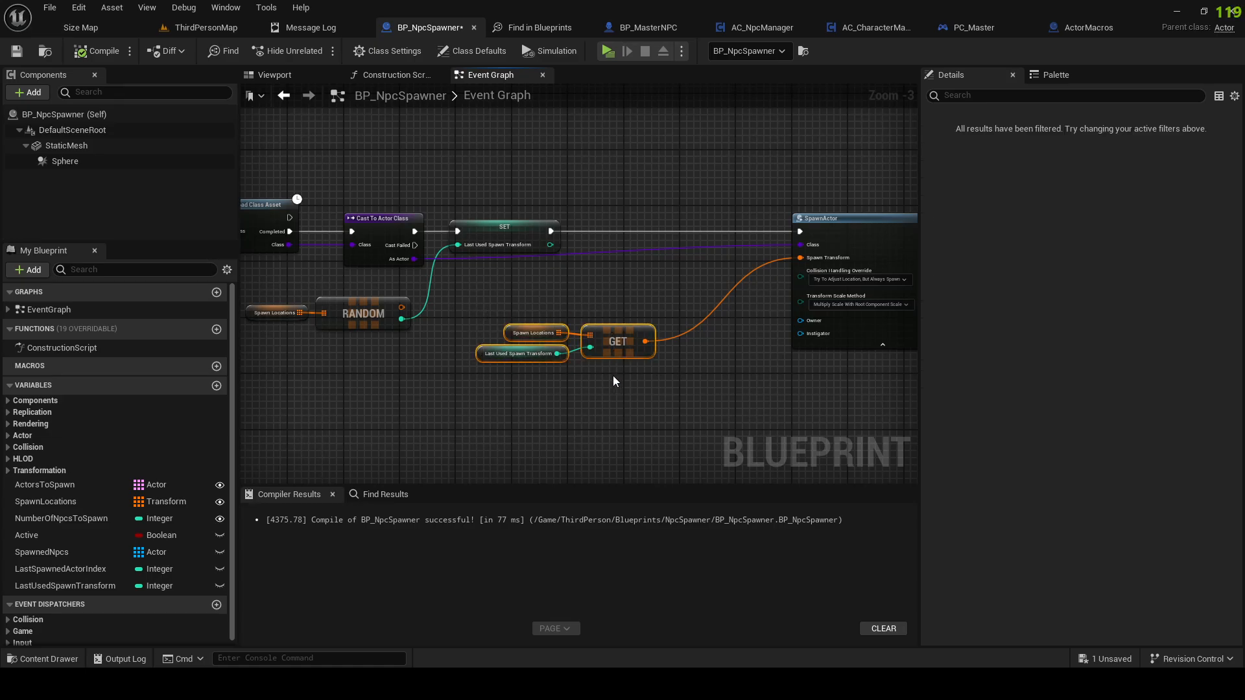
drag(593, 332, 559, 368)
click(584, 317)
Step: Search the Spawn Locations GET output's actions for "local", close the search, and return to ThirdPersonMap
drag(670, 348, 620, 371)
click(714, 389)
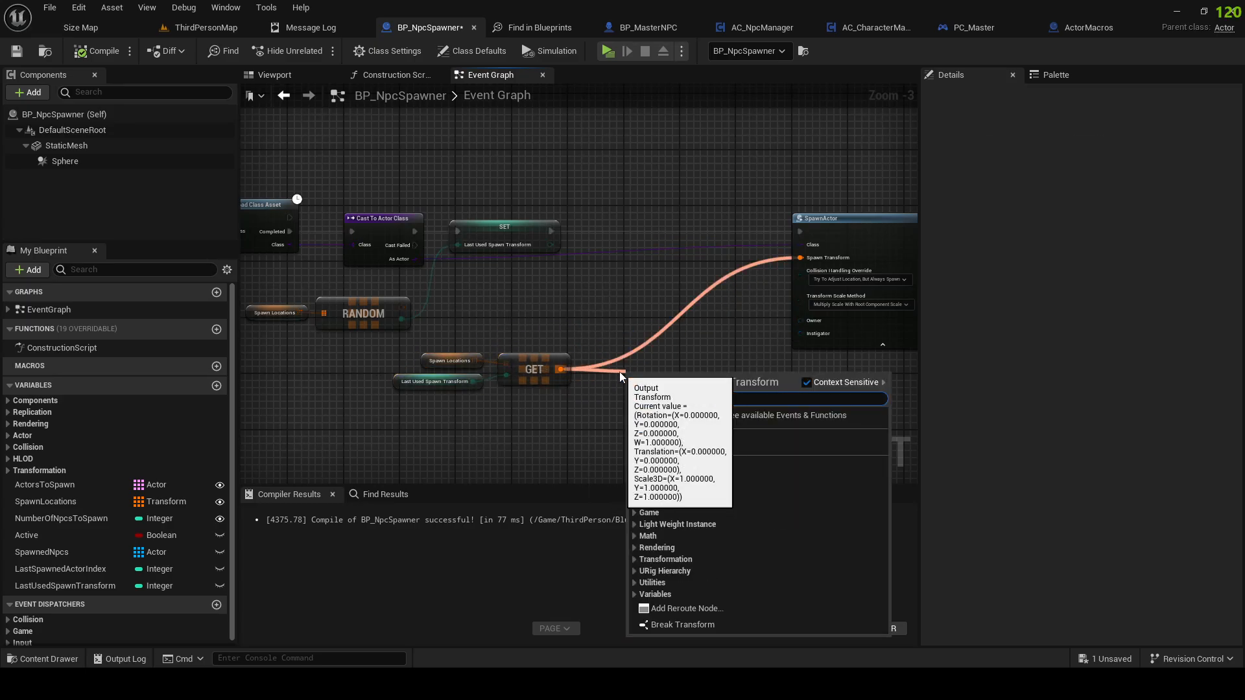
text(local)
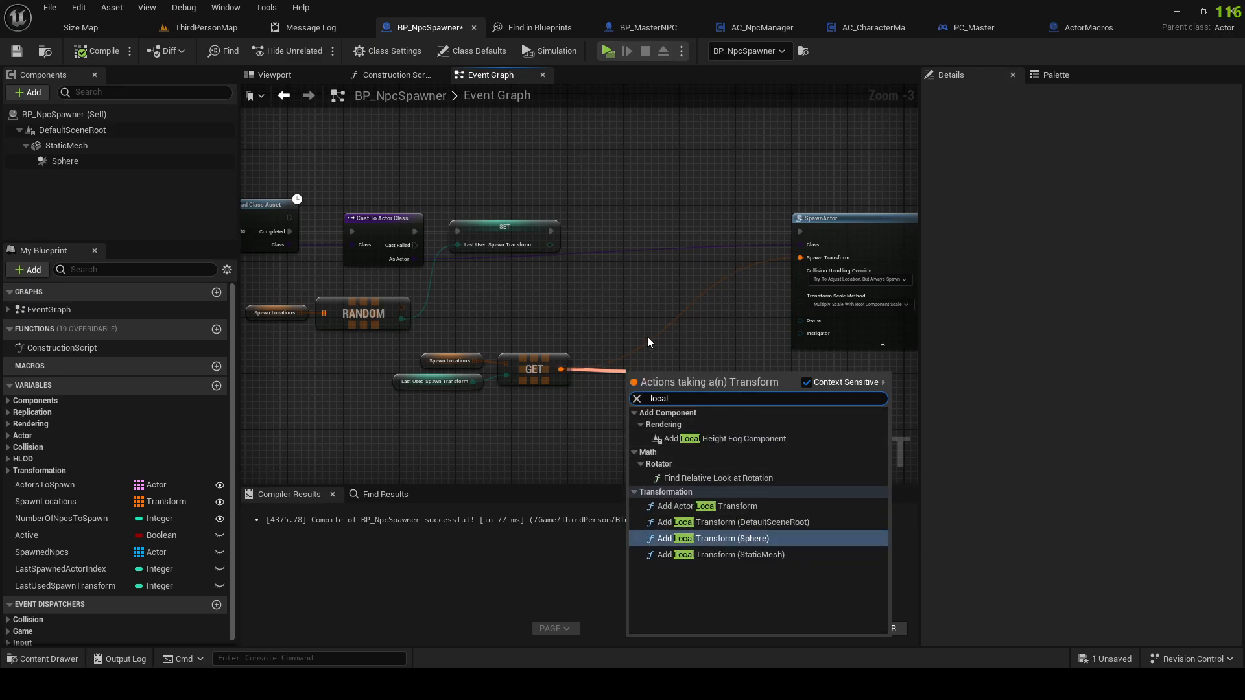
click(596, 317)
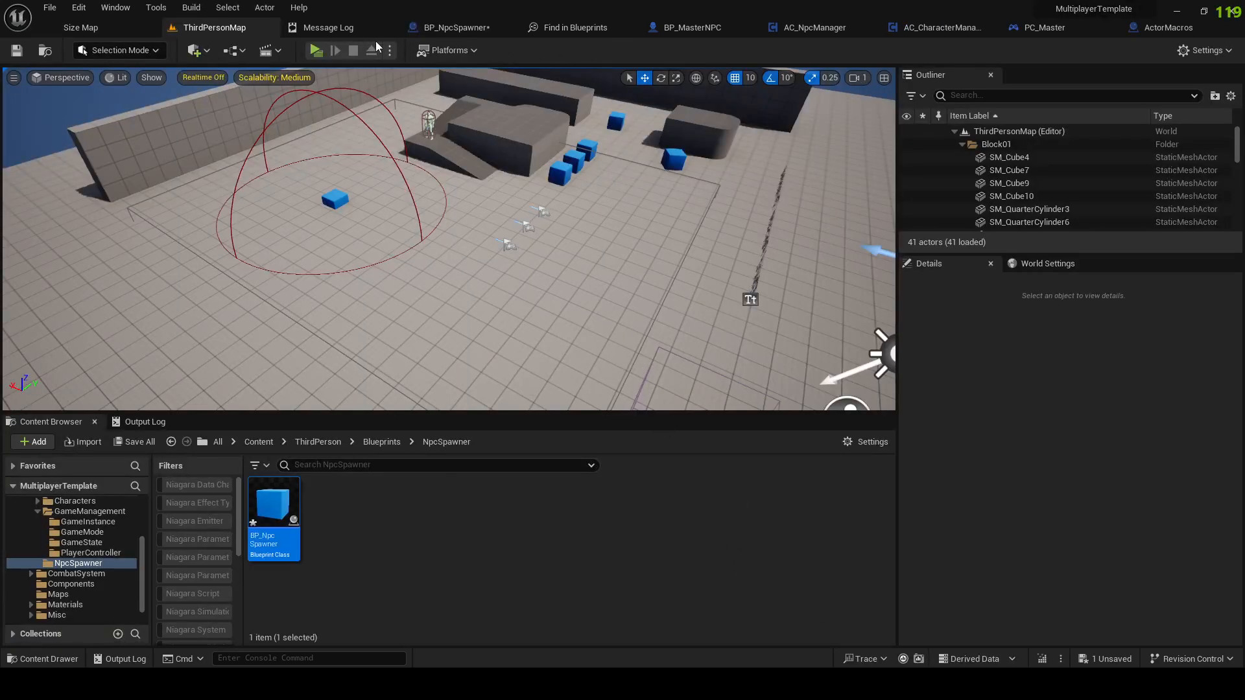
Step: Move the Spawn Locations GET node and its two inputs in BP_NpcSpawner farther away from the Transform Location and Transform Rotation nodes
click(454, 27)
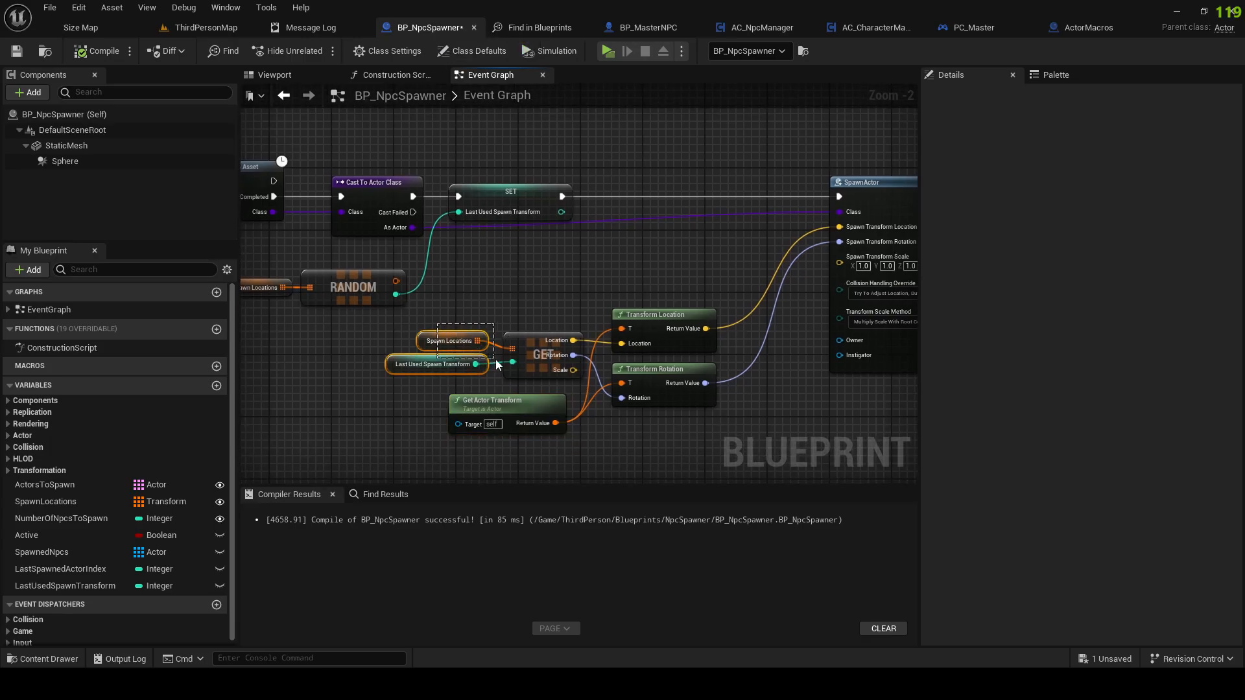
drag(497, 365, 519, 371)
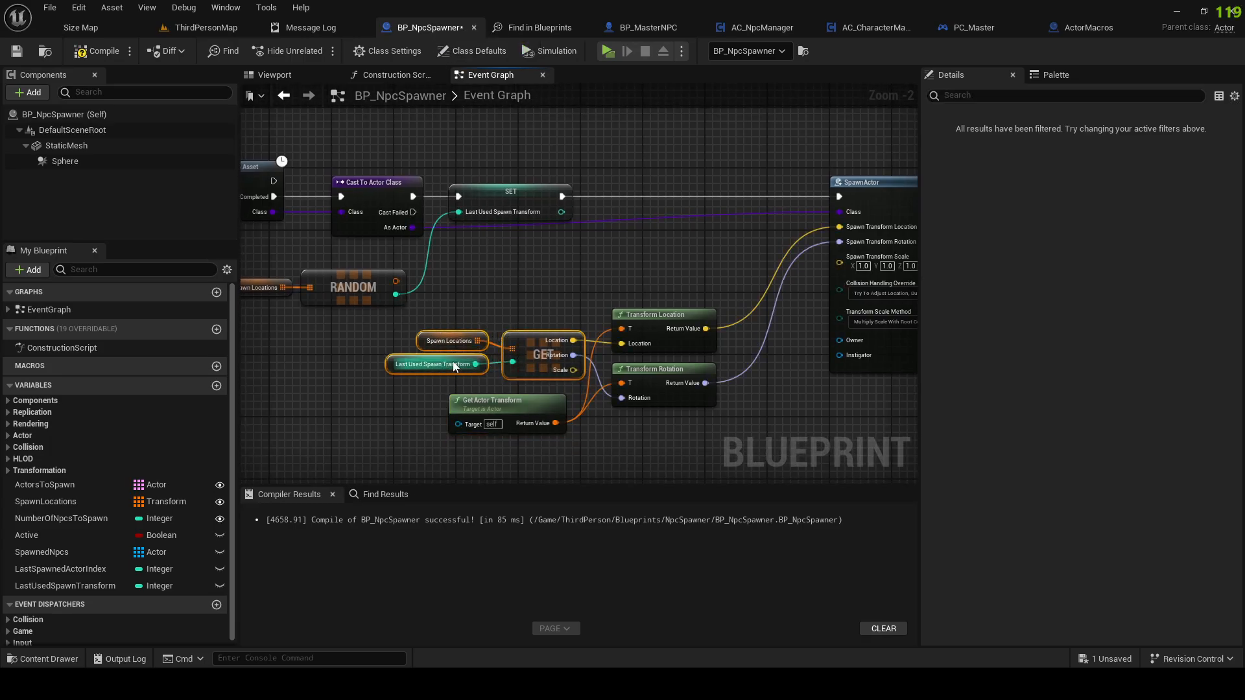
drag(459, 331, 472, 344)
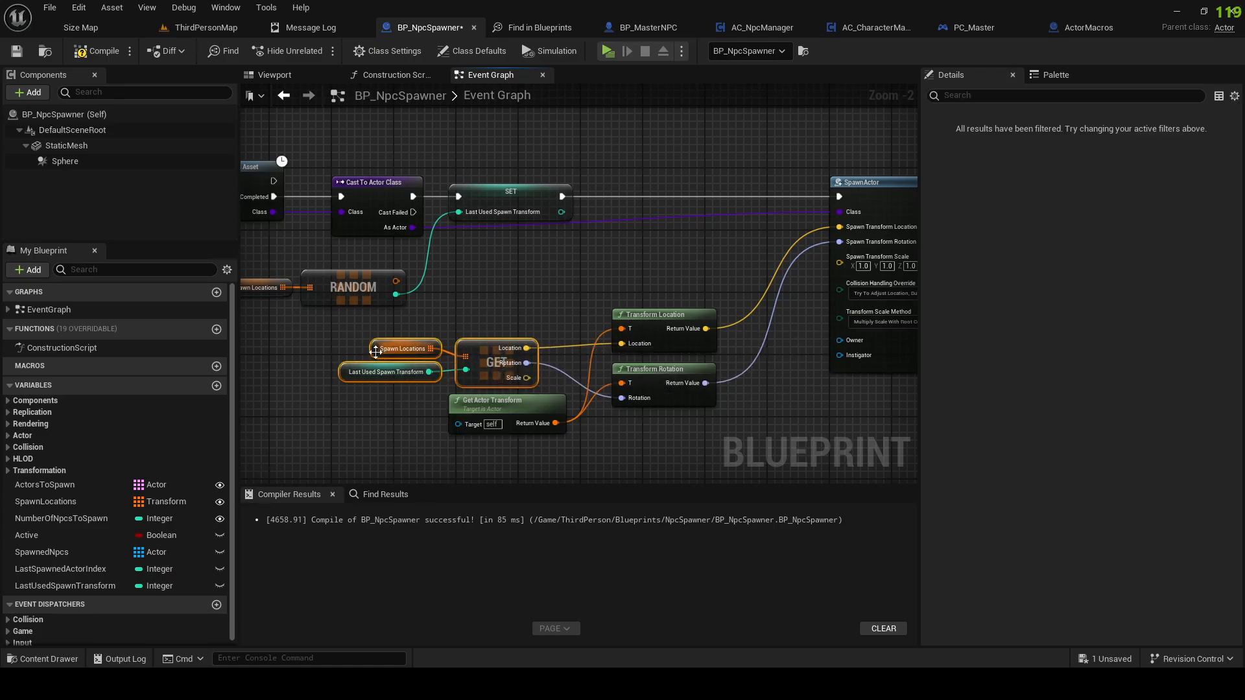
click(399, 348)
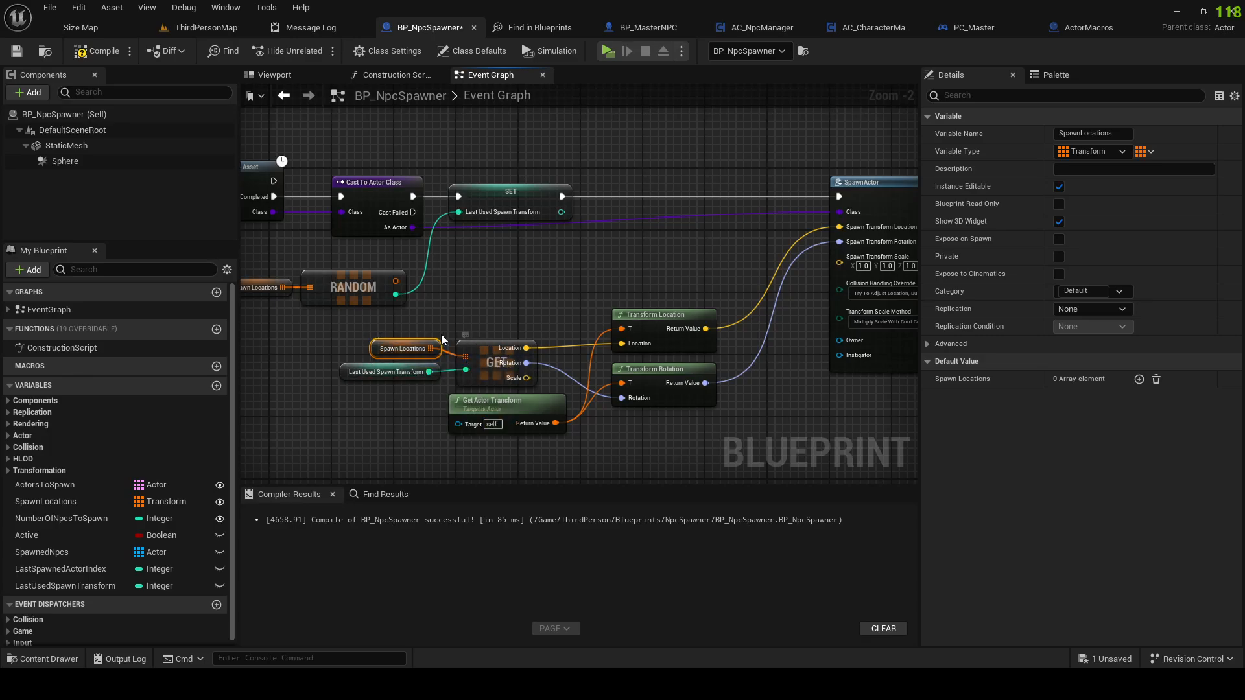
drag(442, 336, 479, 347)
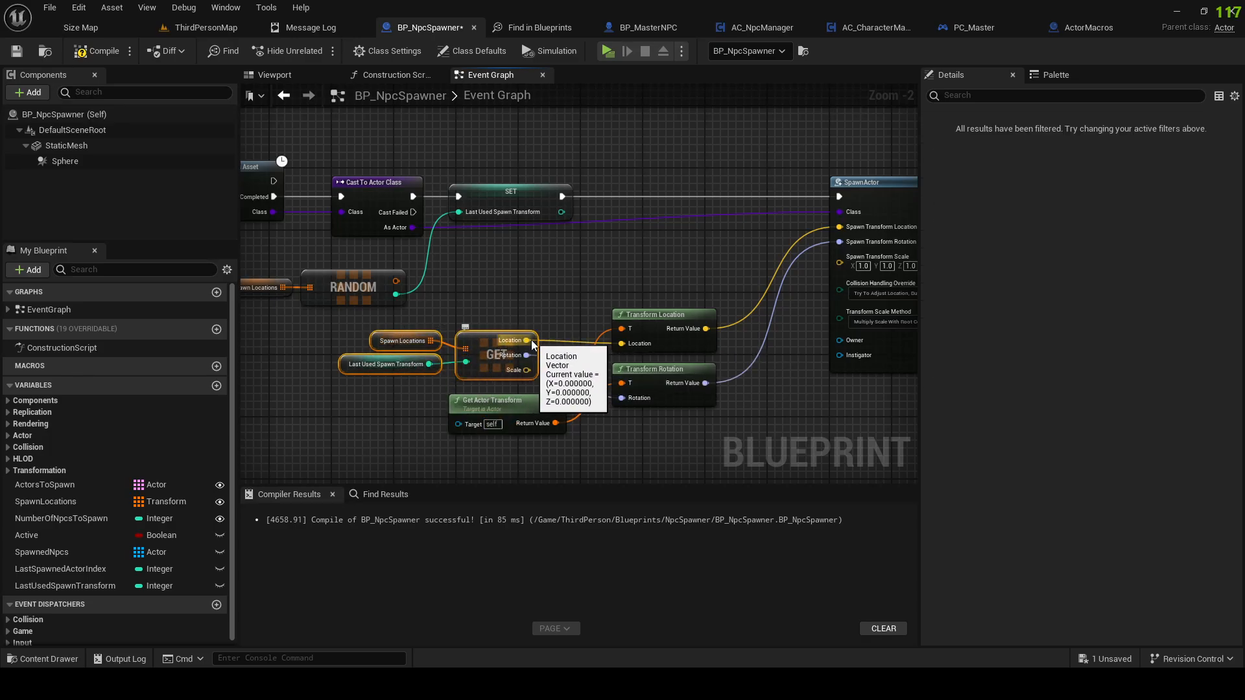
click(608, 305)
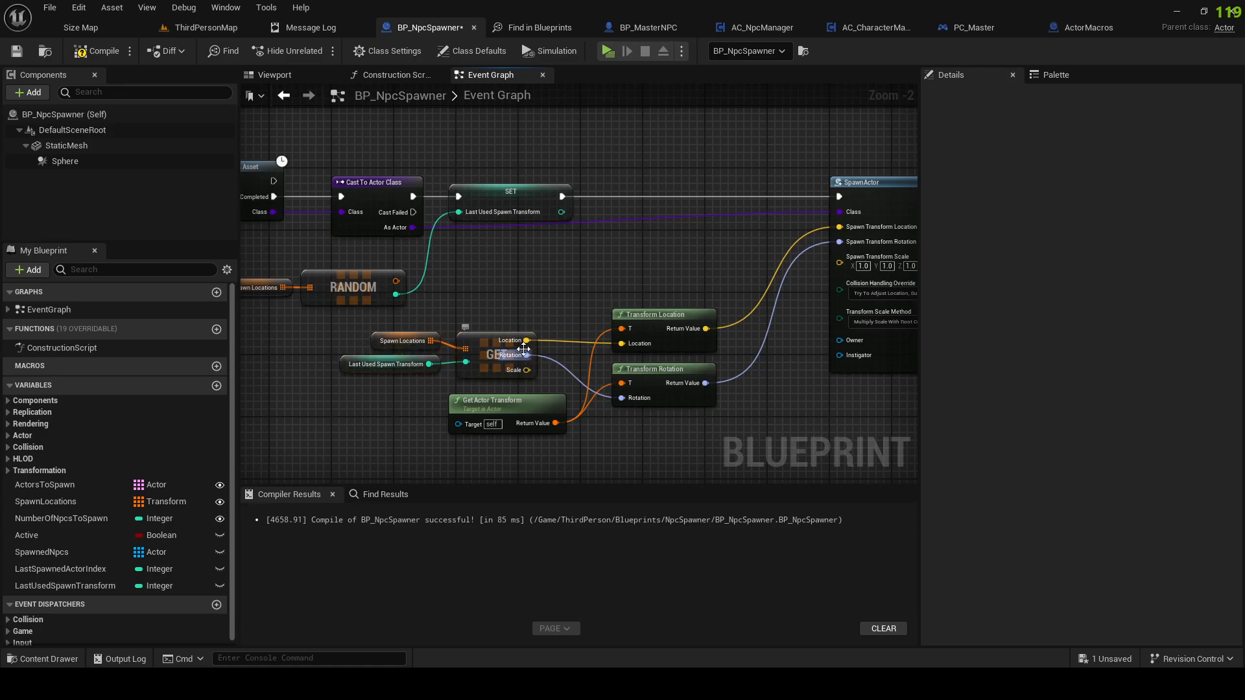
drag(523, 355, 651, 255)
click(566, 294)
drag(527, 355, 590, 448)
click(590, 449)
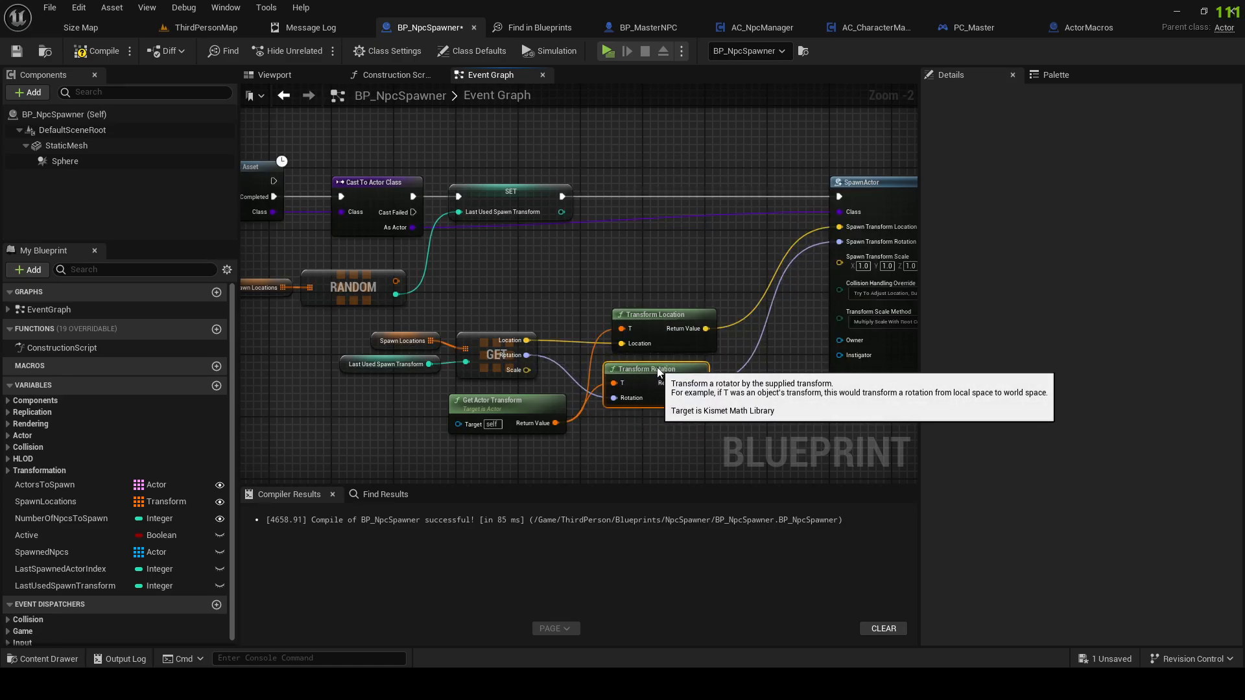
Step: Reposition the Get Actor Transform node slightly lower beneath the Spawn Locations GET node, clear of the transform wires
scroll(631, 437, up, 1)
scroll(632, 444, up, 1)
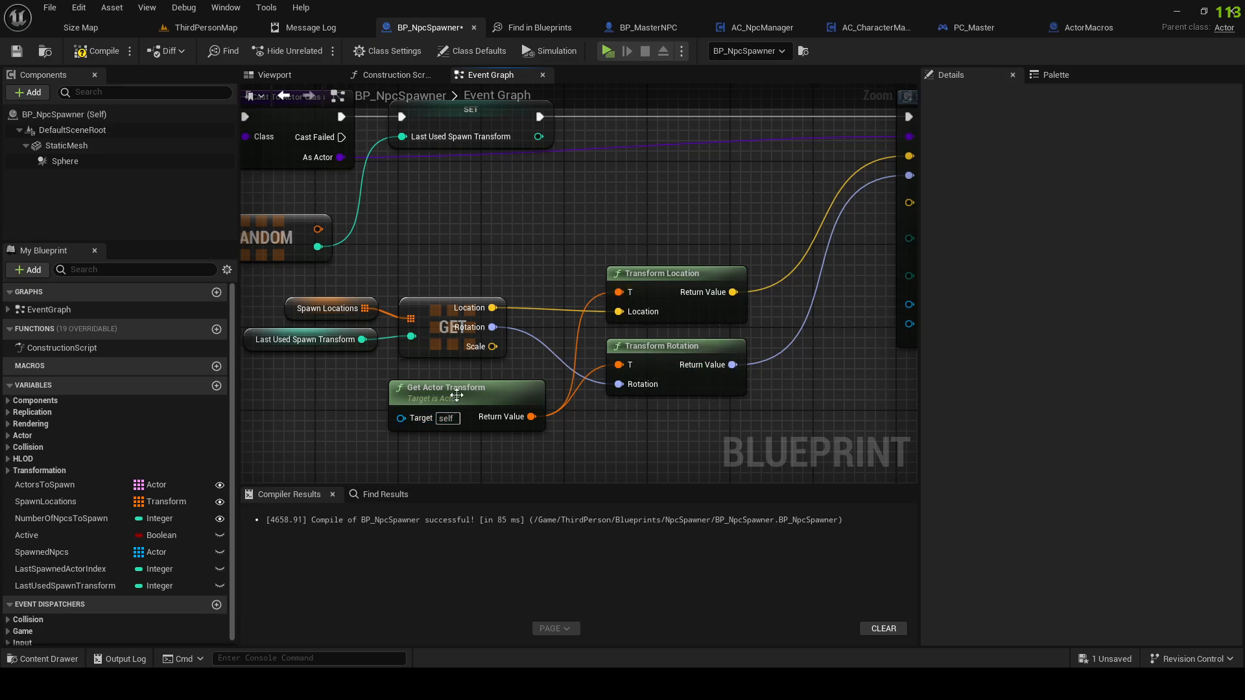
drag(457, 395, 446, 395)
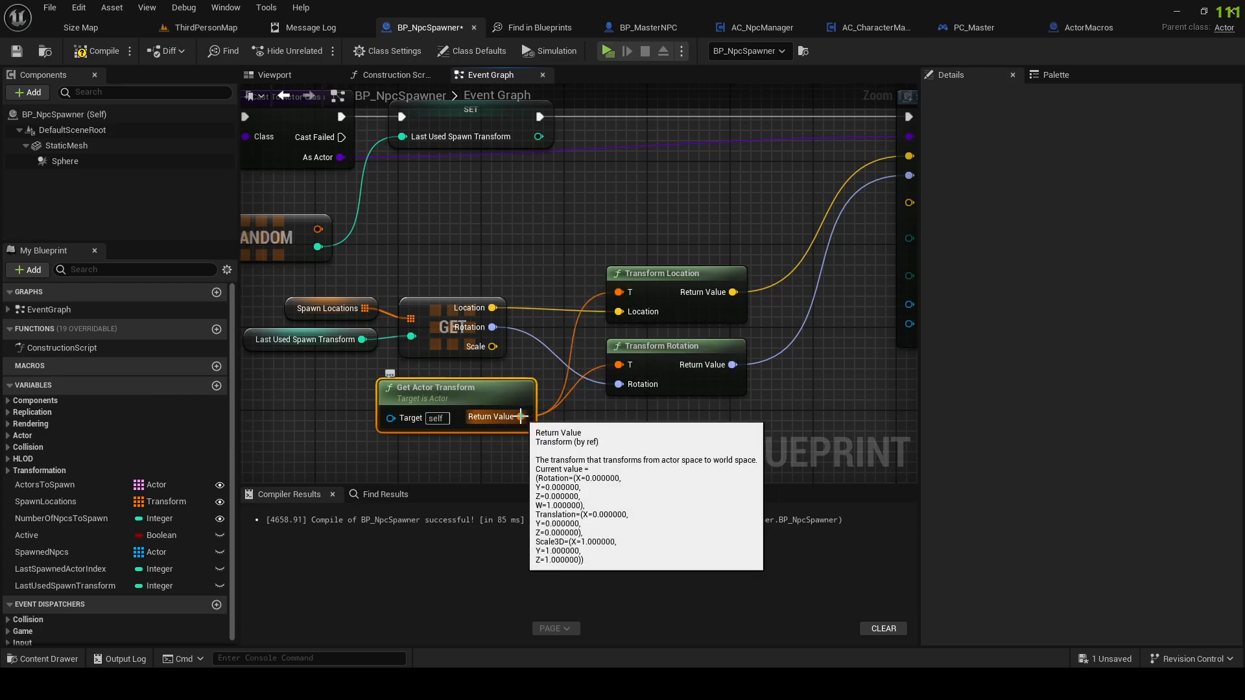
key(Home)
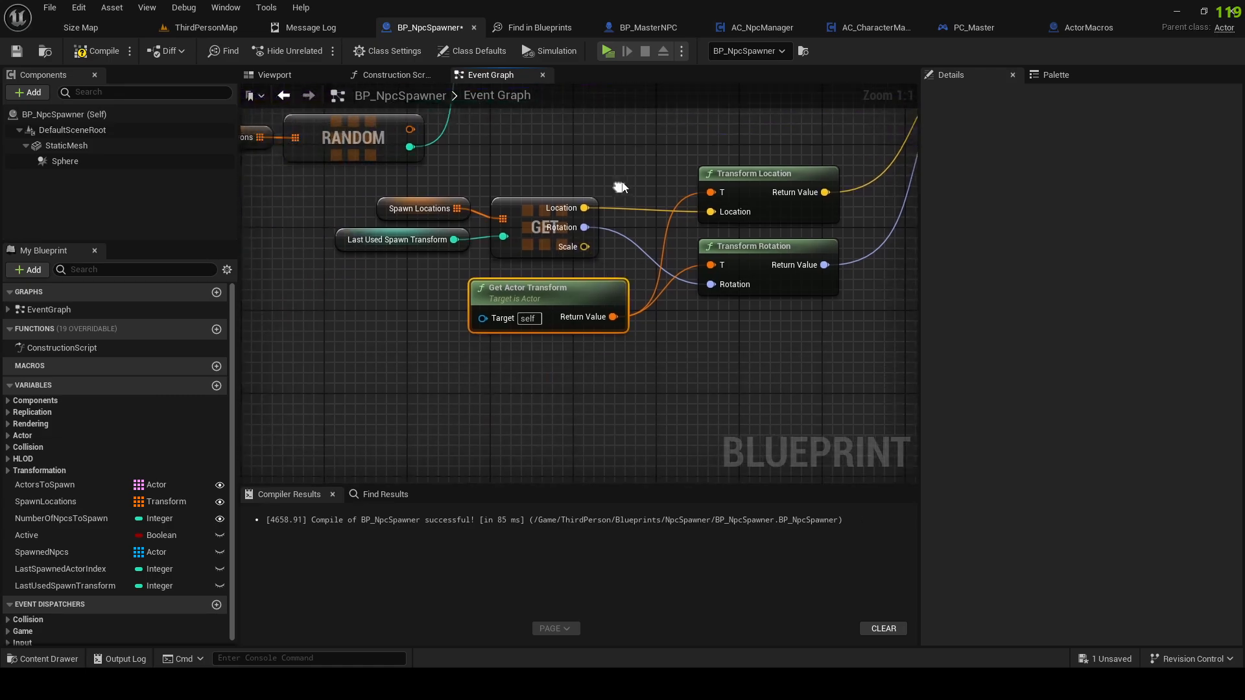
right_drag(679, 338, 603, 370)
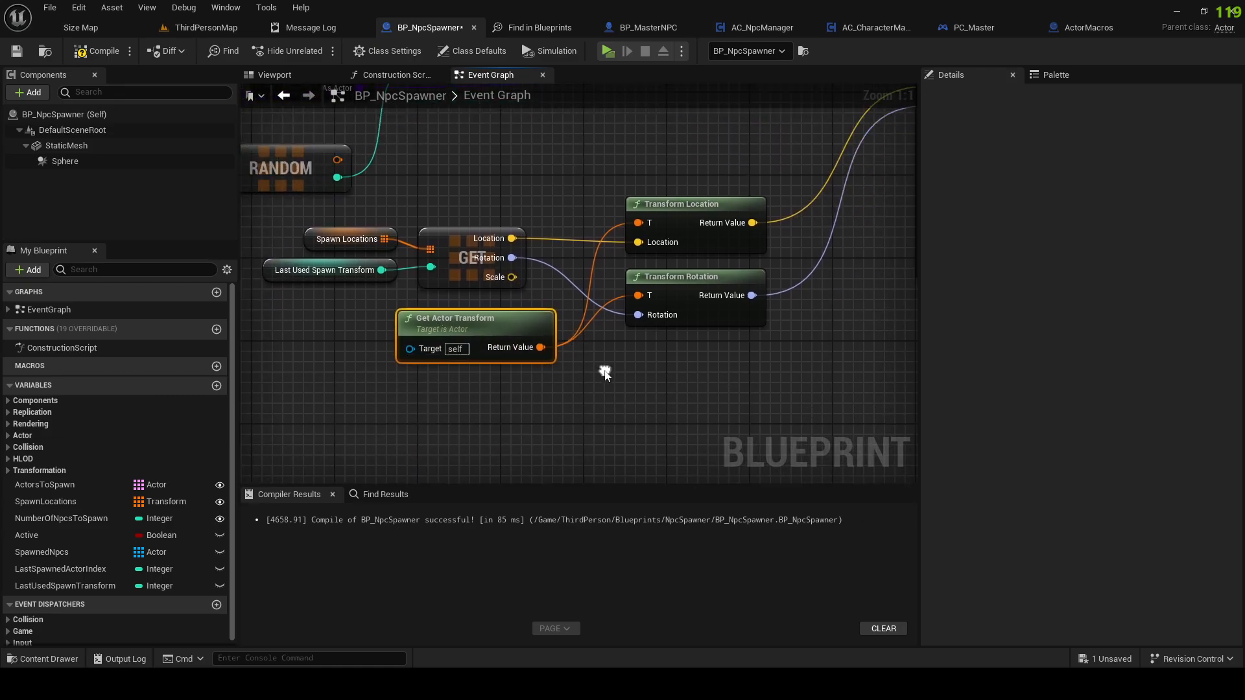
click(578, 328)
scroll(540, 205, down, 1)
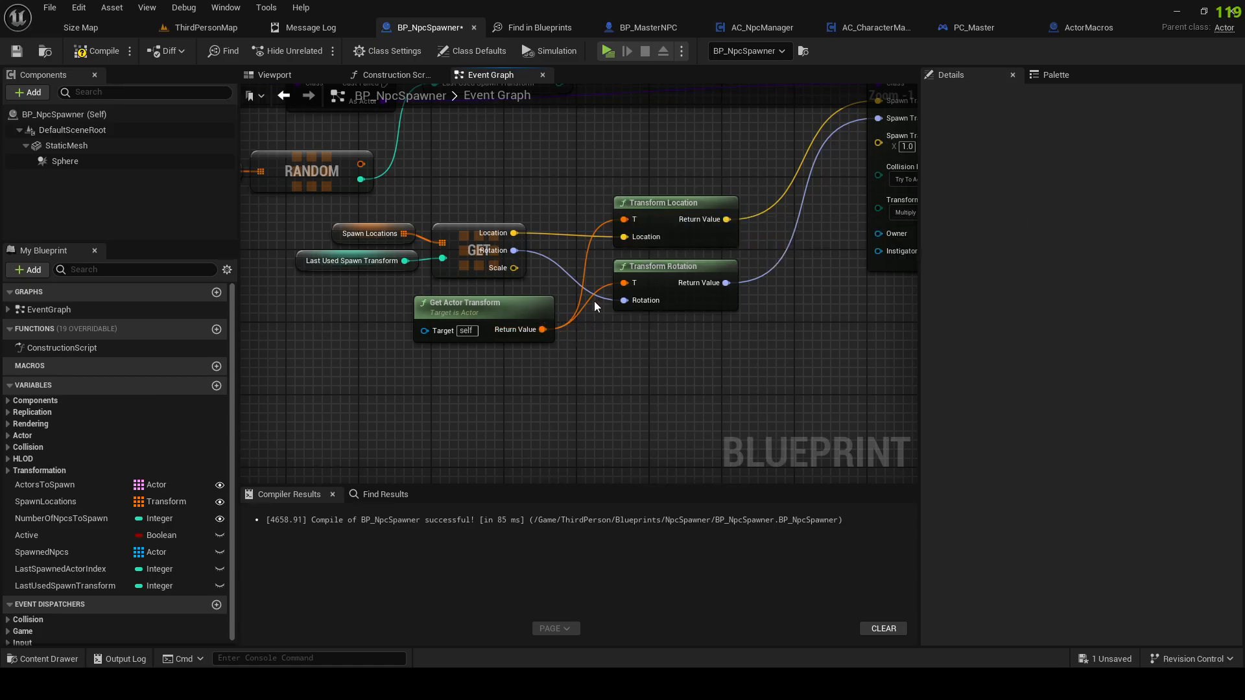
drag(353, 301, 490, 311)
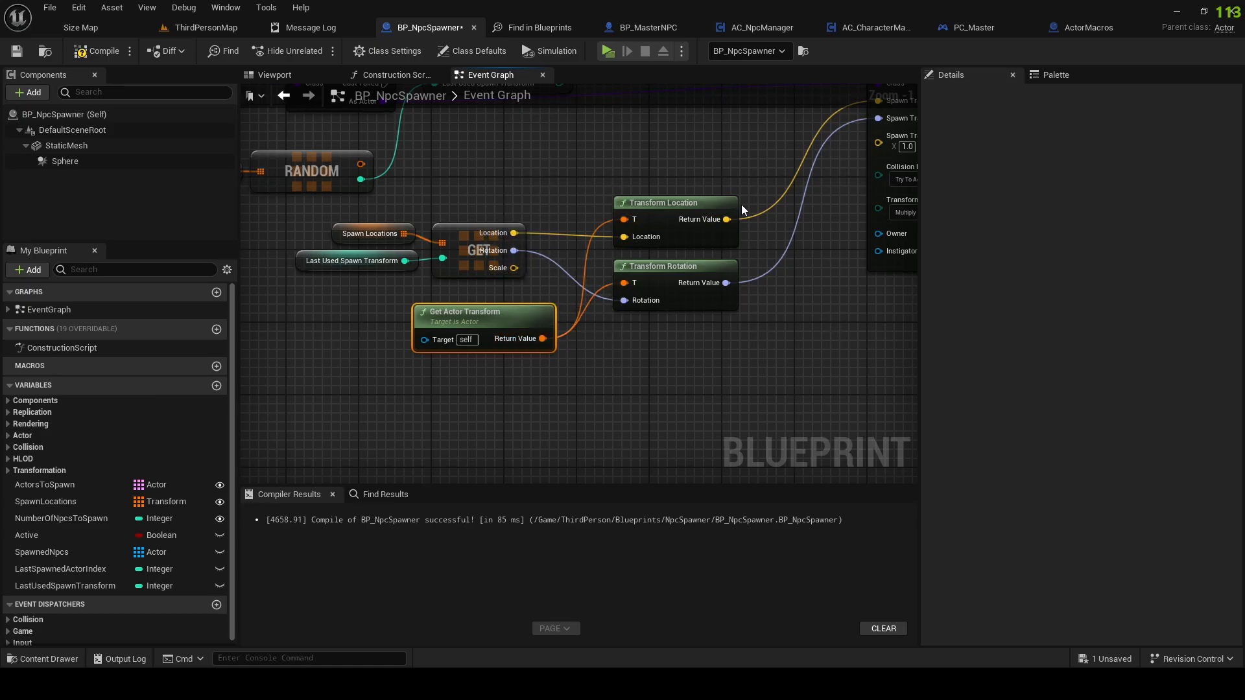
Step: Play ThirdPersonMap as server and client, run the character to the spawner to check where NPCs spawn, and stop the session
scroll(741, 204, down, 2)
click(187, 27)
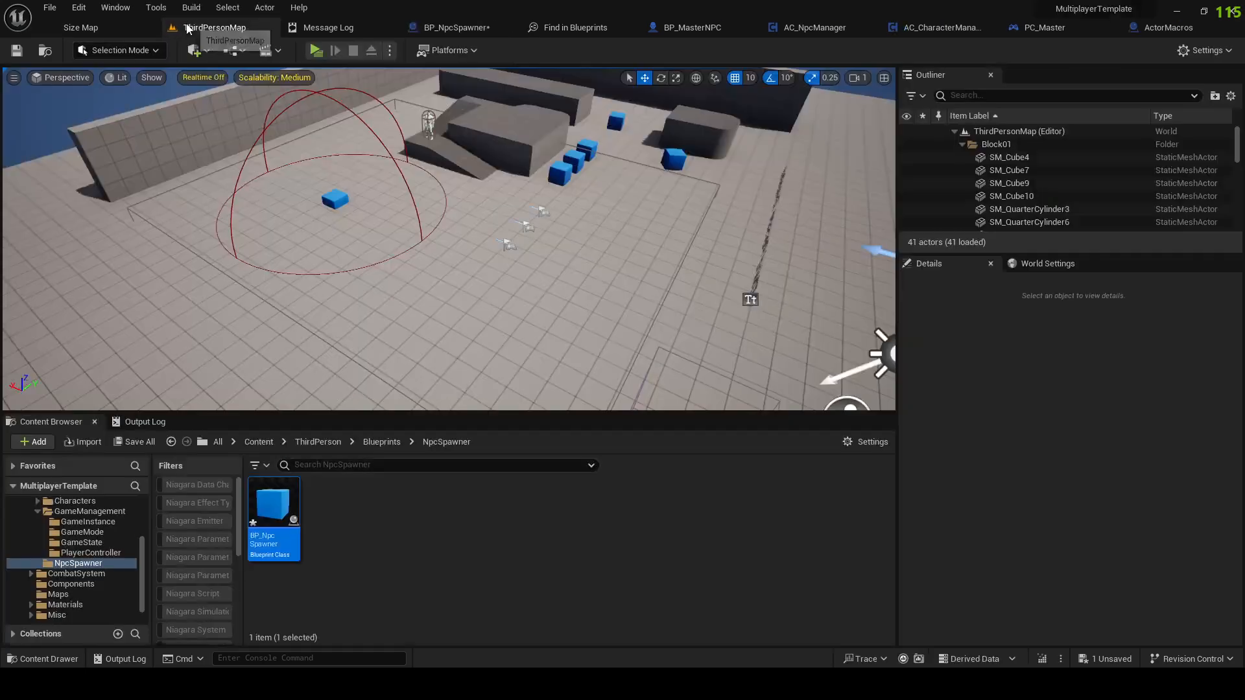
click(316, 51)
key(w)
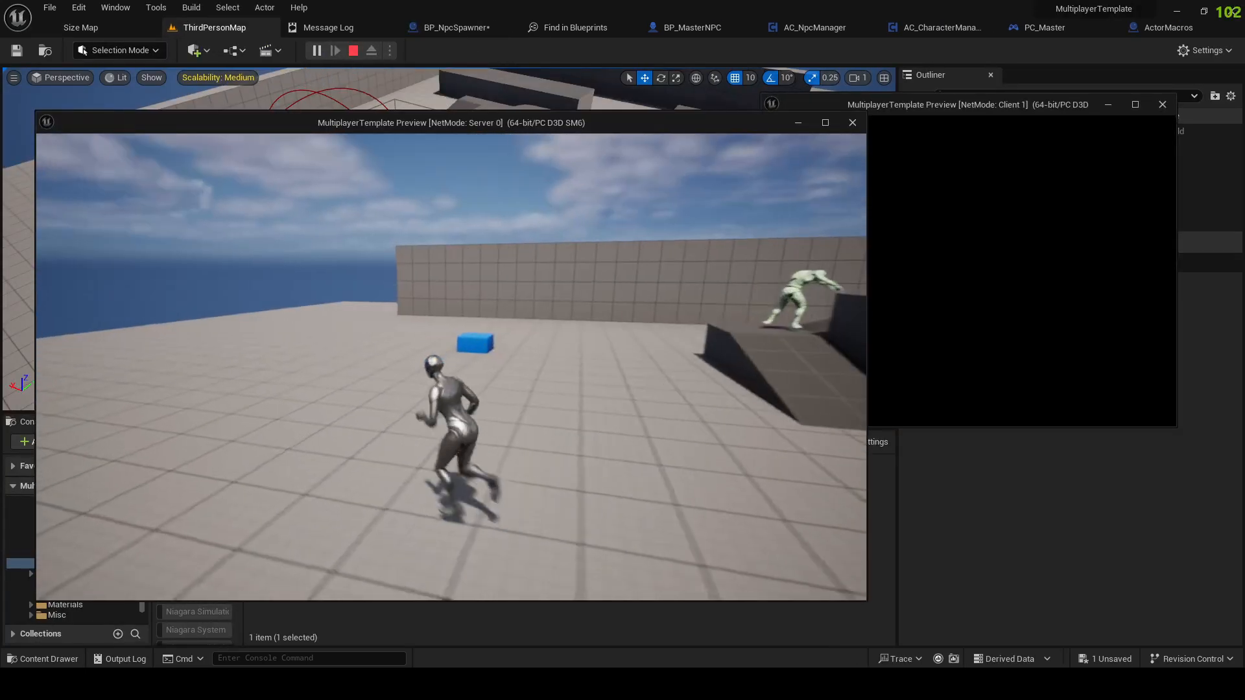
key(a)
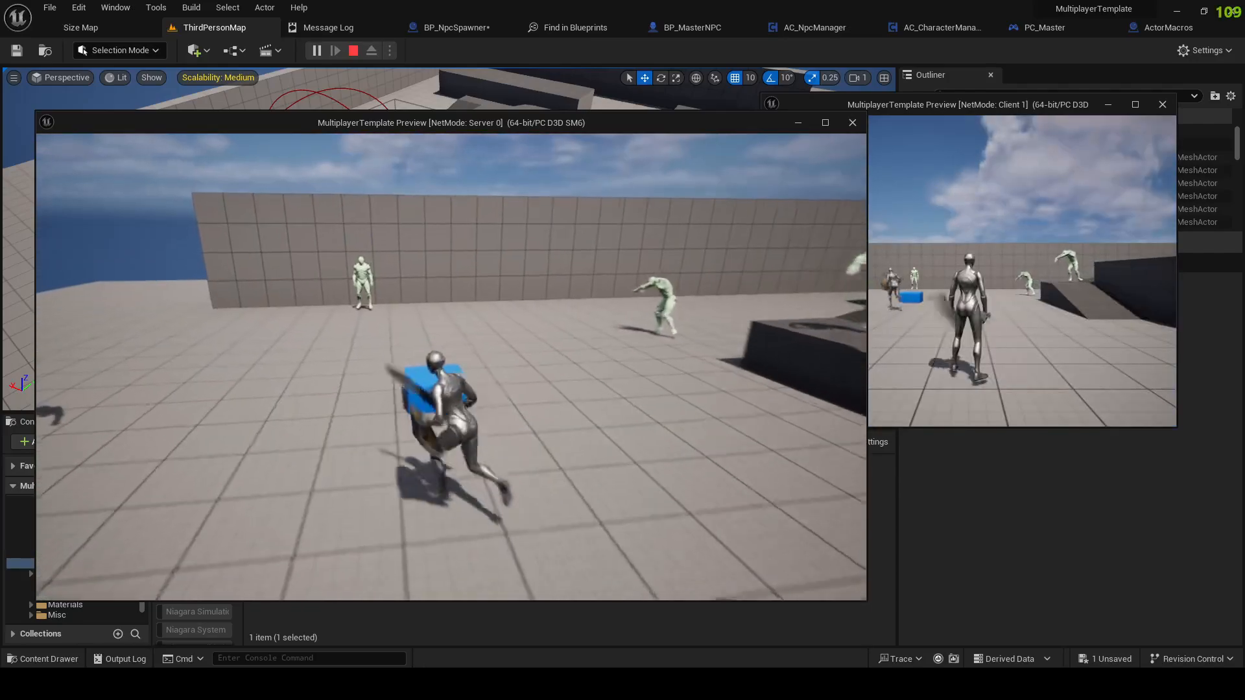
key(w)
key(d)
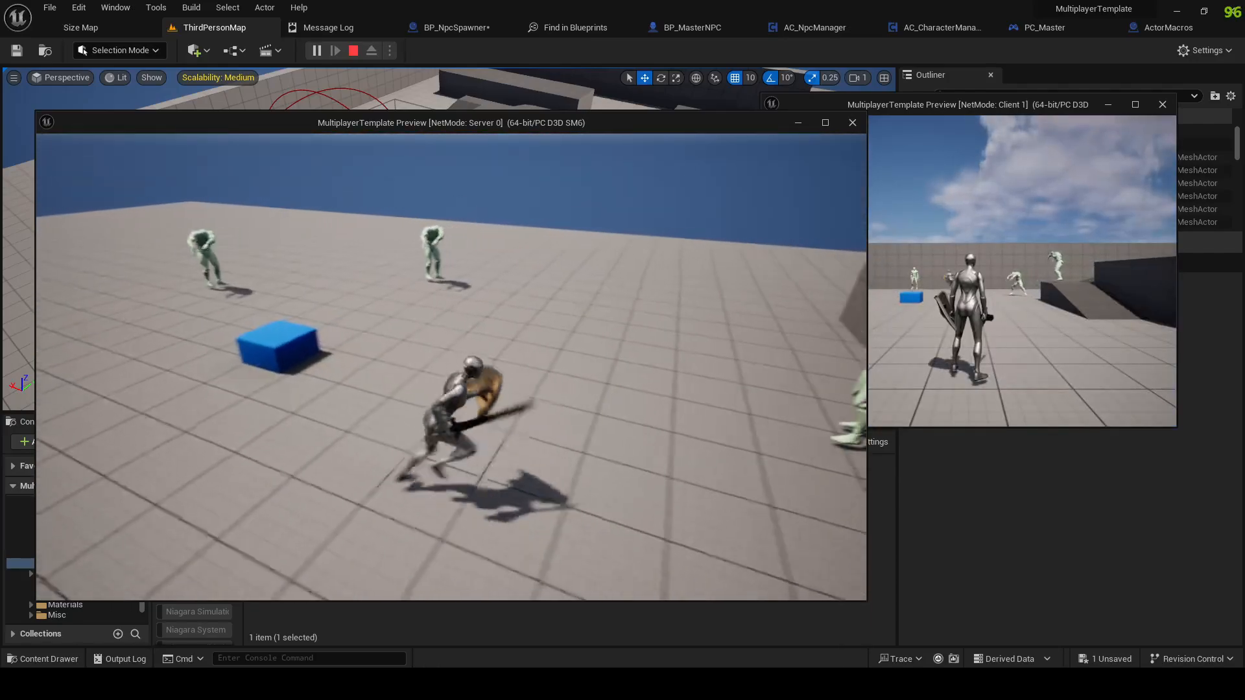
key(w)
key(w)
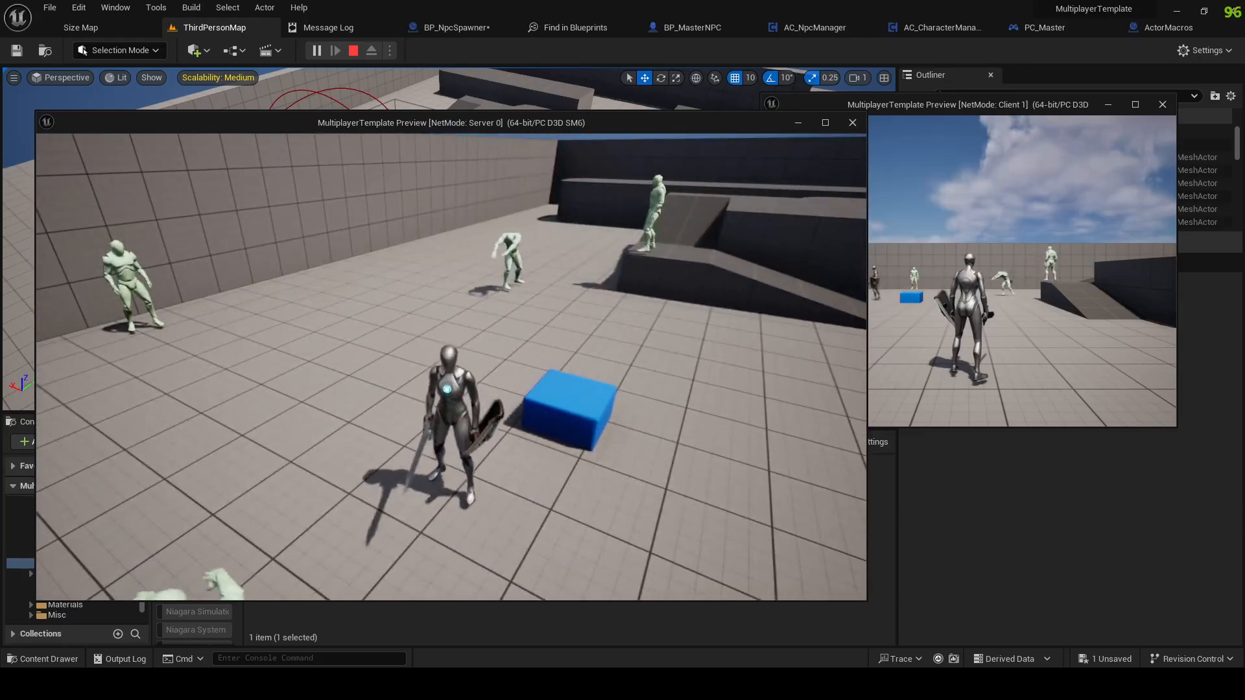
key(s)
key(s)
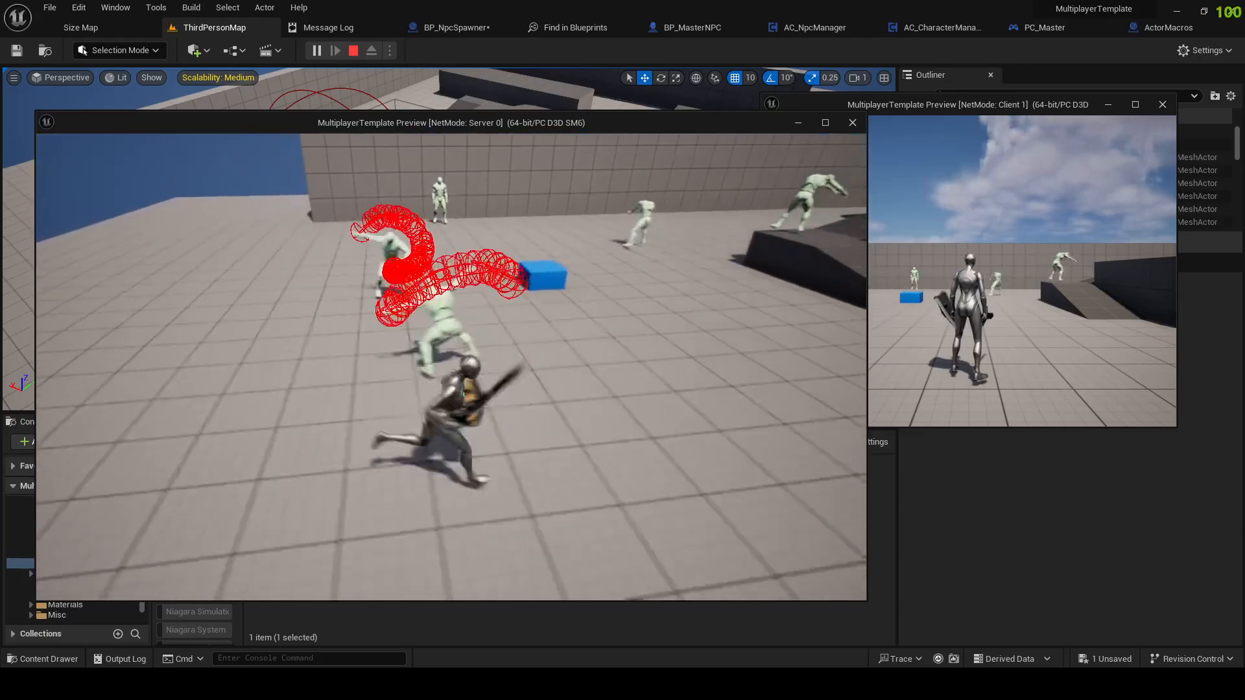
key(d)
key(shift+F1)
click(353, 50)
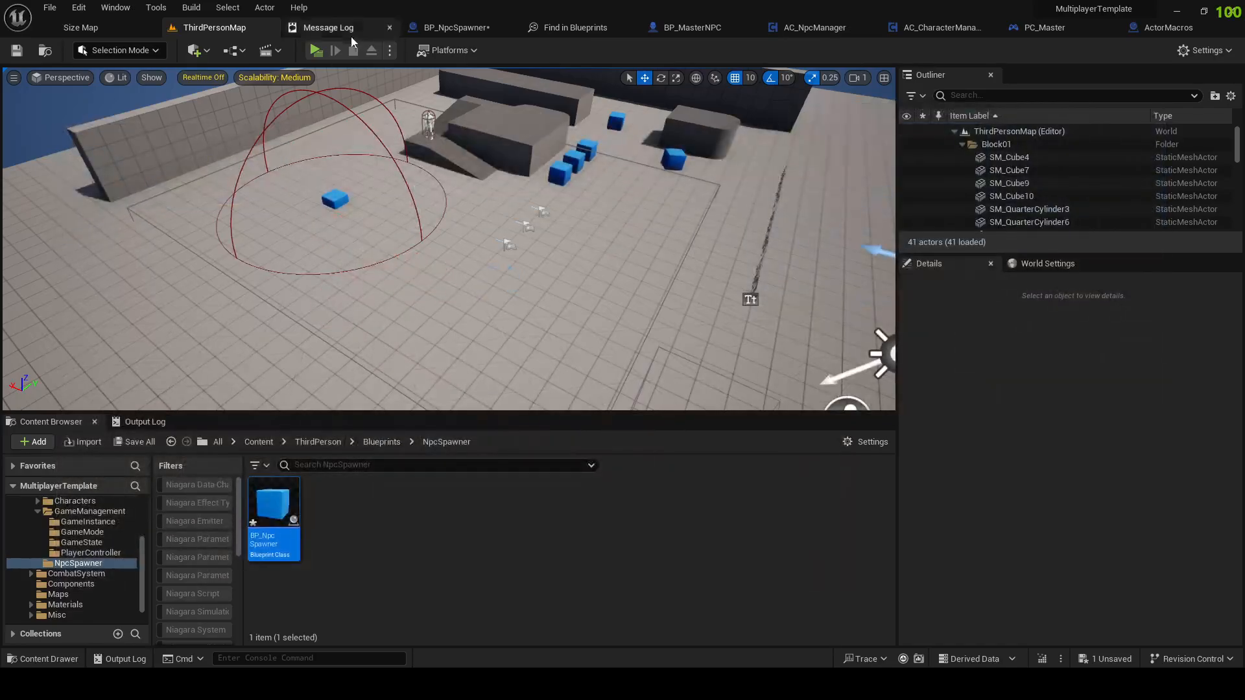
Step: Check the placed spawner's Number Of Npcs to Spawn, look through the NPC and character blueprints, and return to BP_NpcSpawner's event graph
click(336, 199)
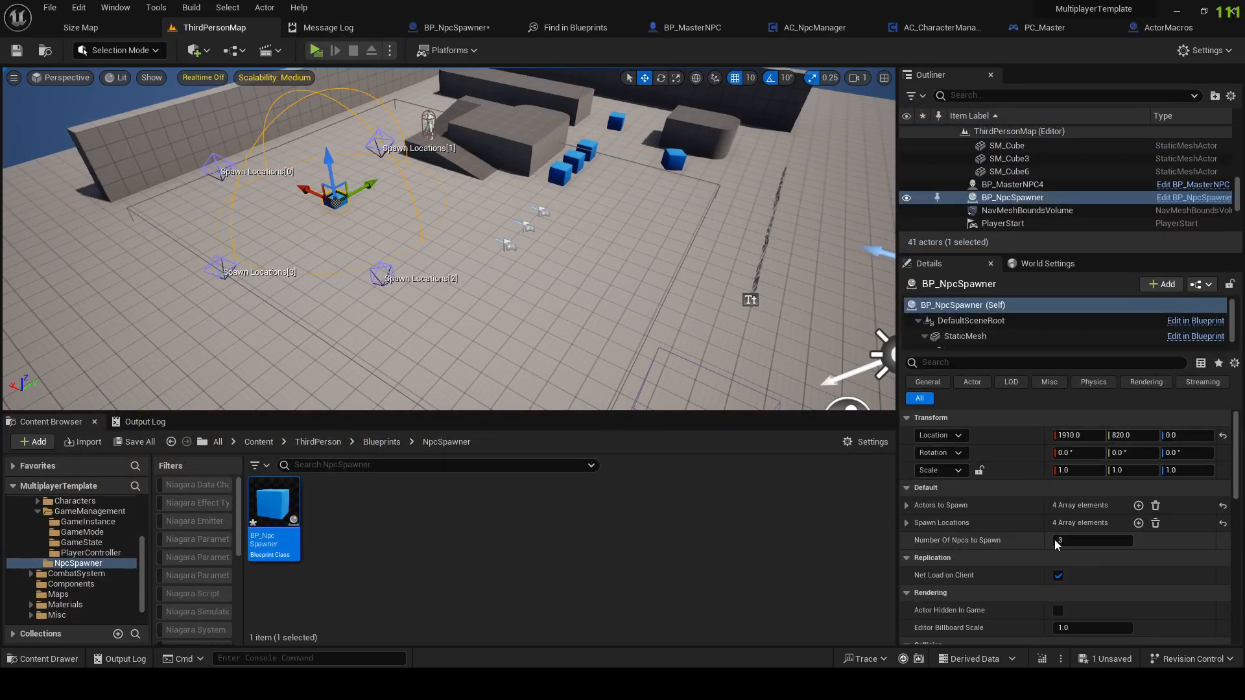
click(445, 29)
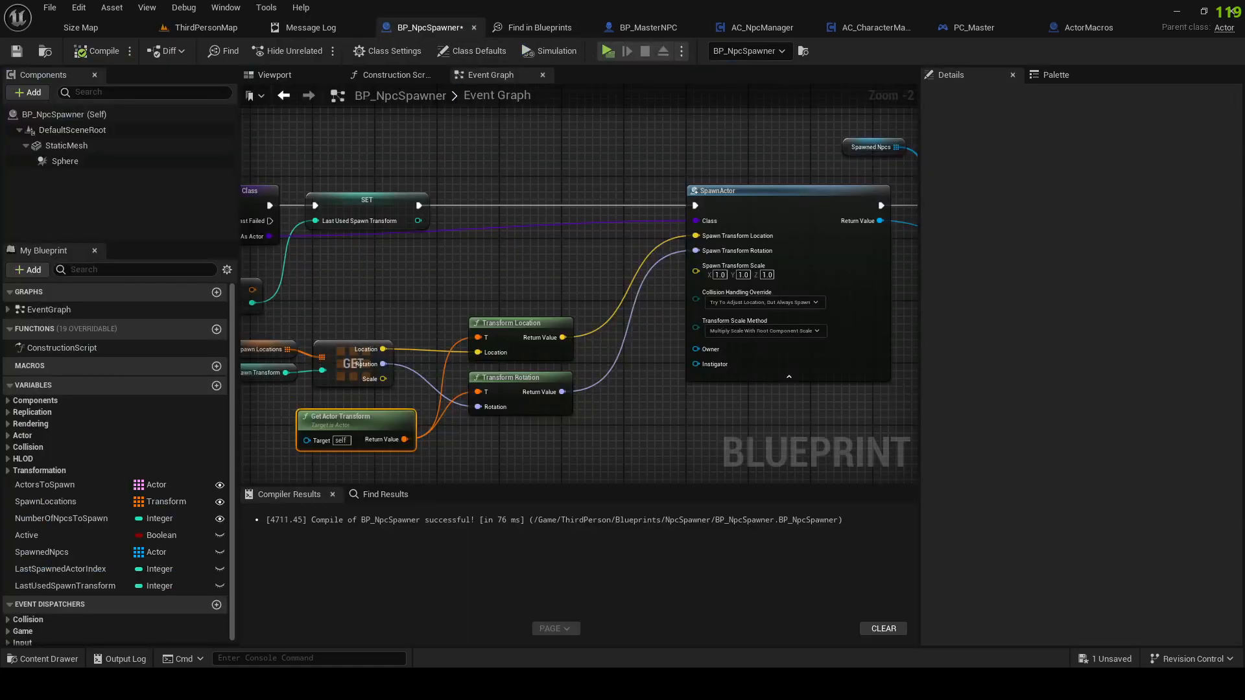
right_drag(431, 266, 682, 246)
scroll(682, 246, down, 1)
click(648, 28)
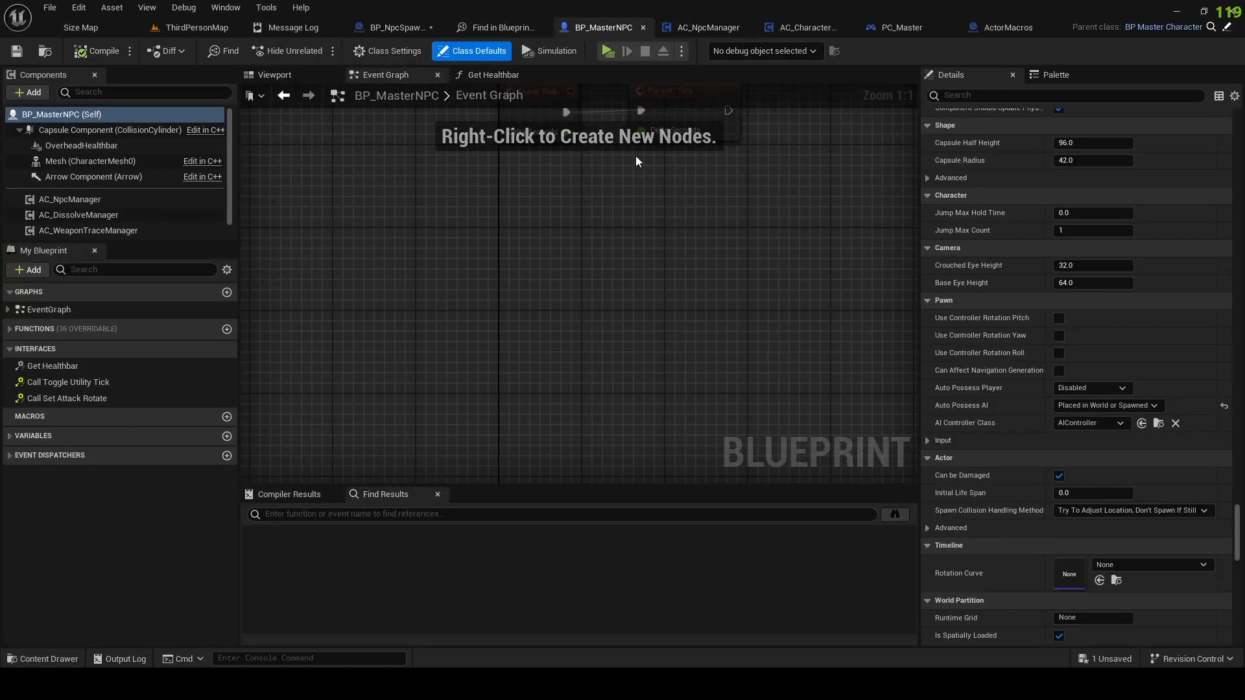
click(715, 29)
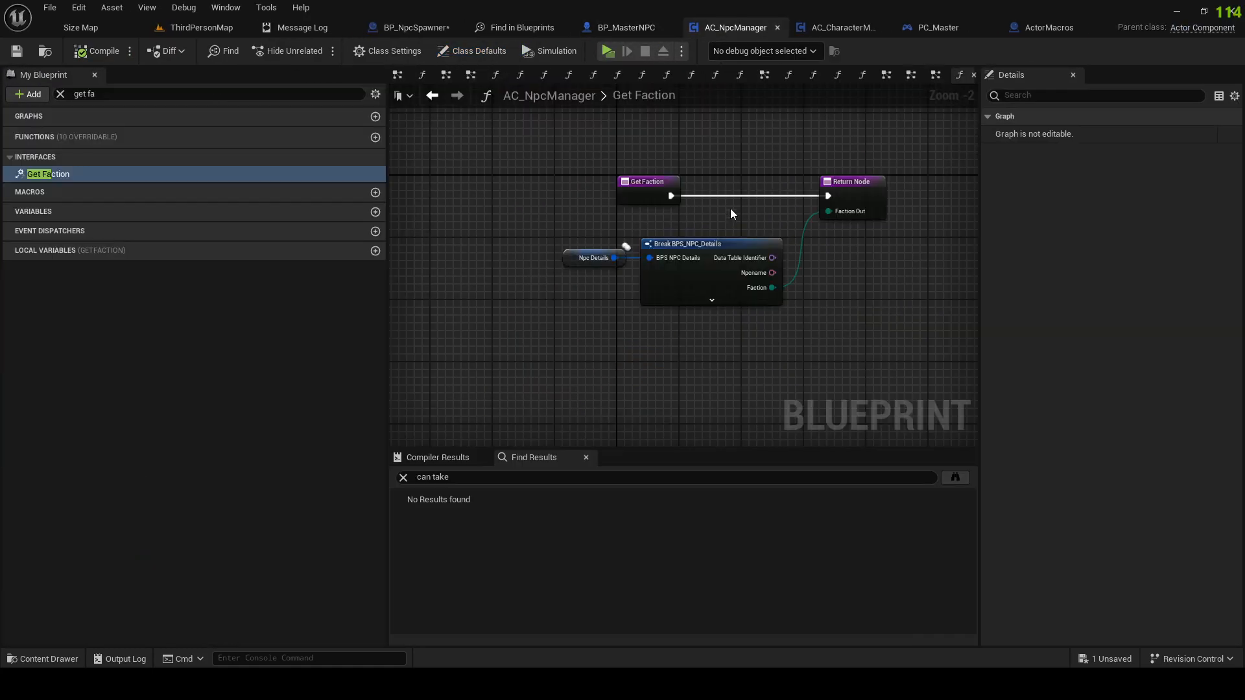
click(832, 29)
click(396, 29)
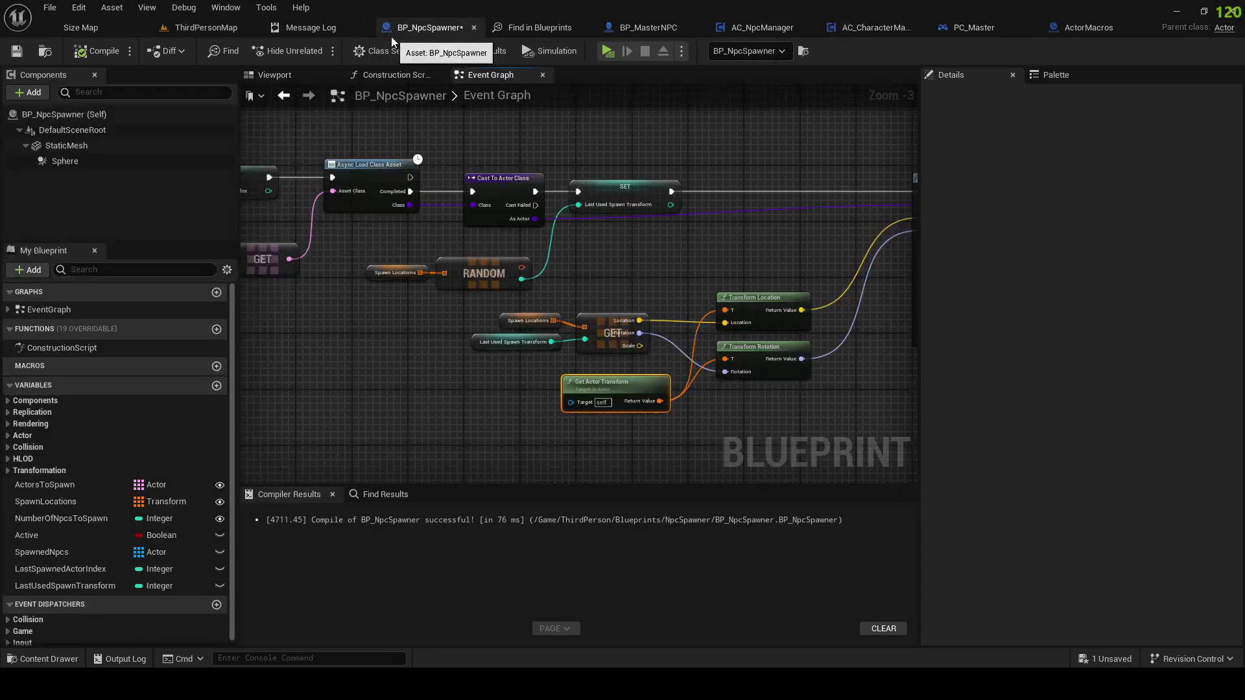
Step: Replace Last Index with a Length node from Spawned Npcs as the less-than comparison's first input, and compile the blueprint
right_drag(511, 300, 867, 336)
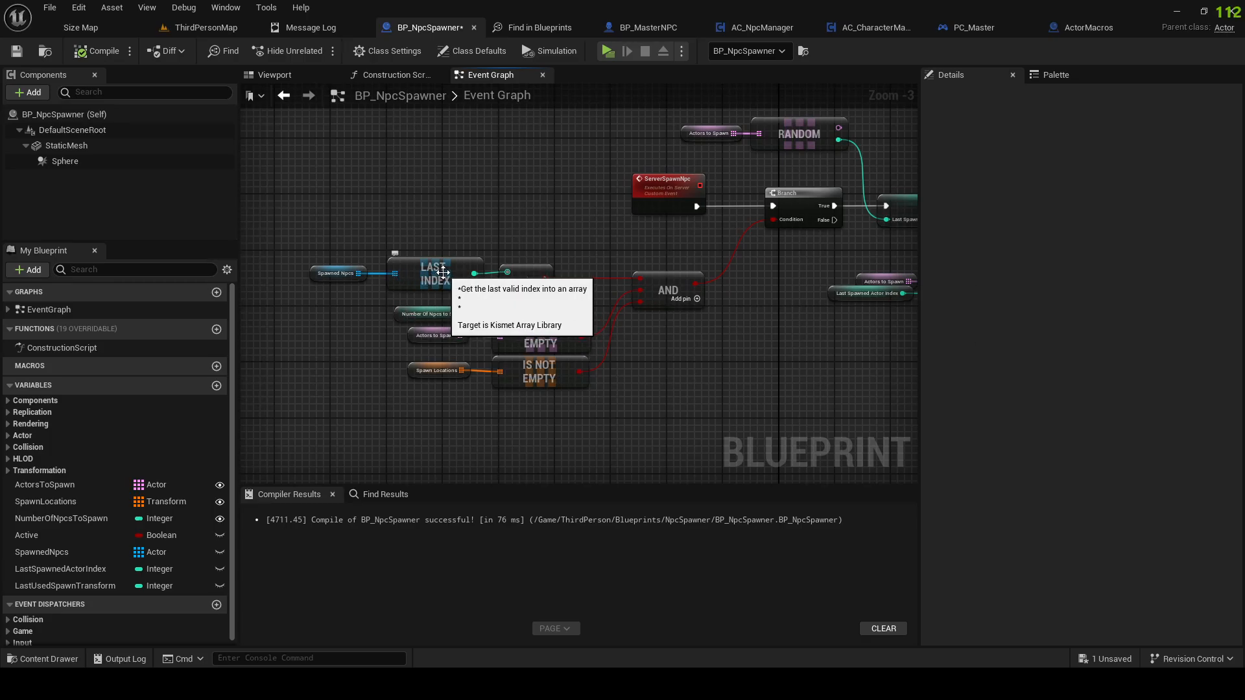
drag(443, 272, 456, 210)
drag(374, 273, 377, 273)
text(leng)
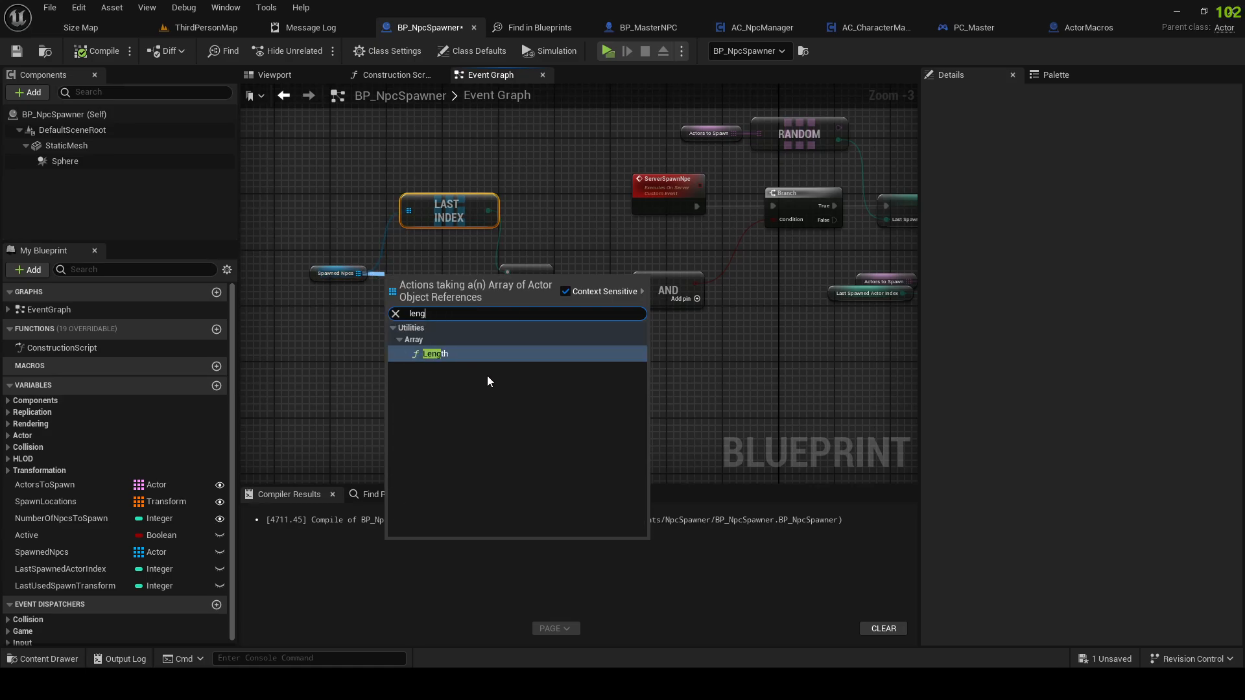
key(Return)
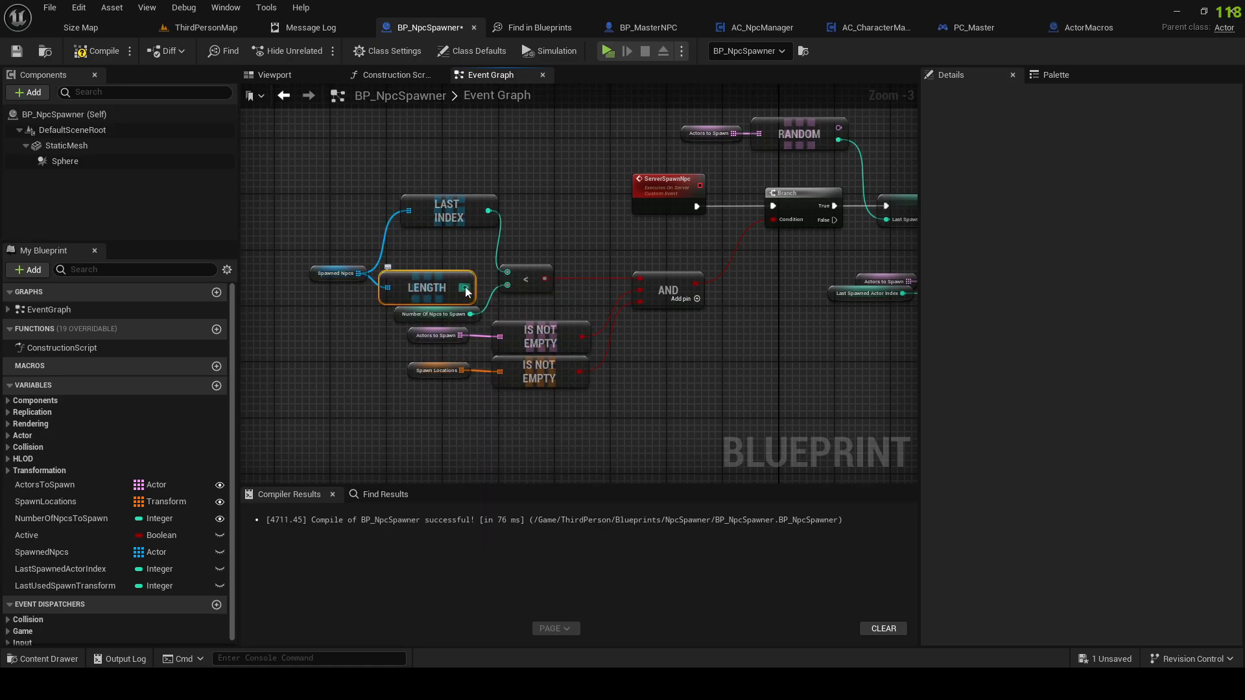
drag(441, 276, 449, 263)
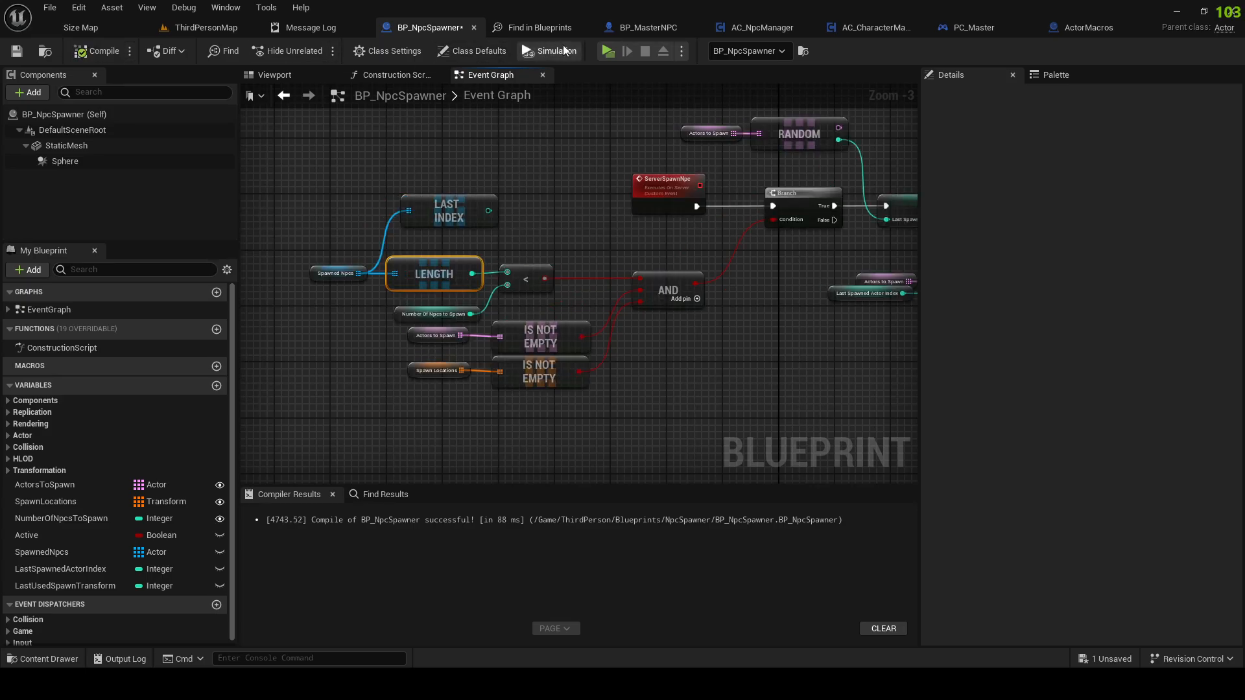
Step: Play the level again, run the character around the spawner to check how many NPCs spawn, and end the session
click(609, 52)
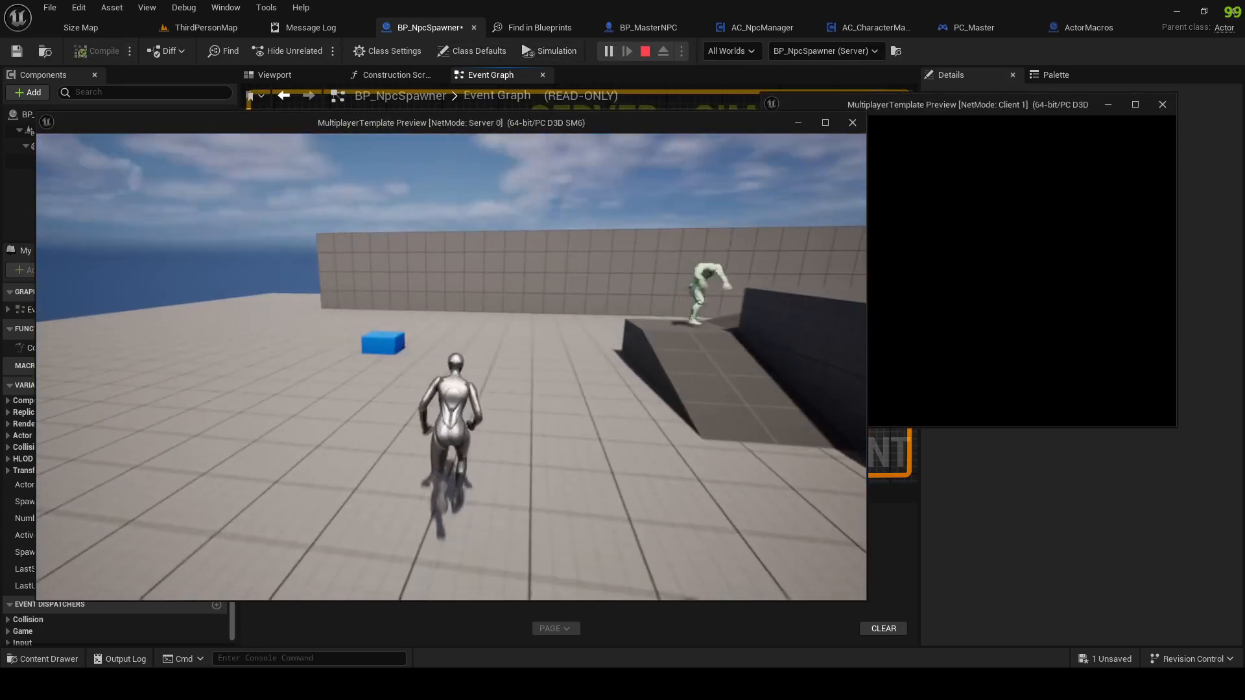
key(w)
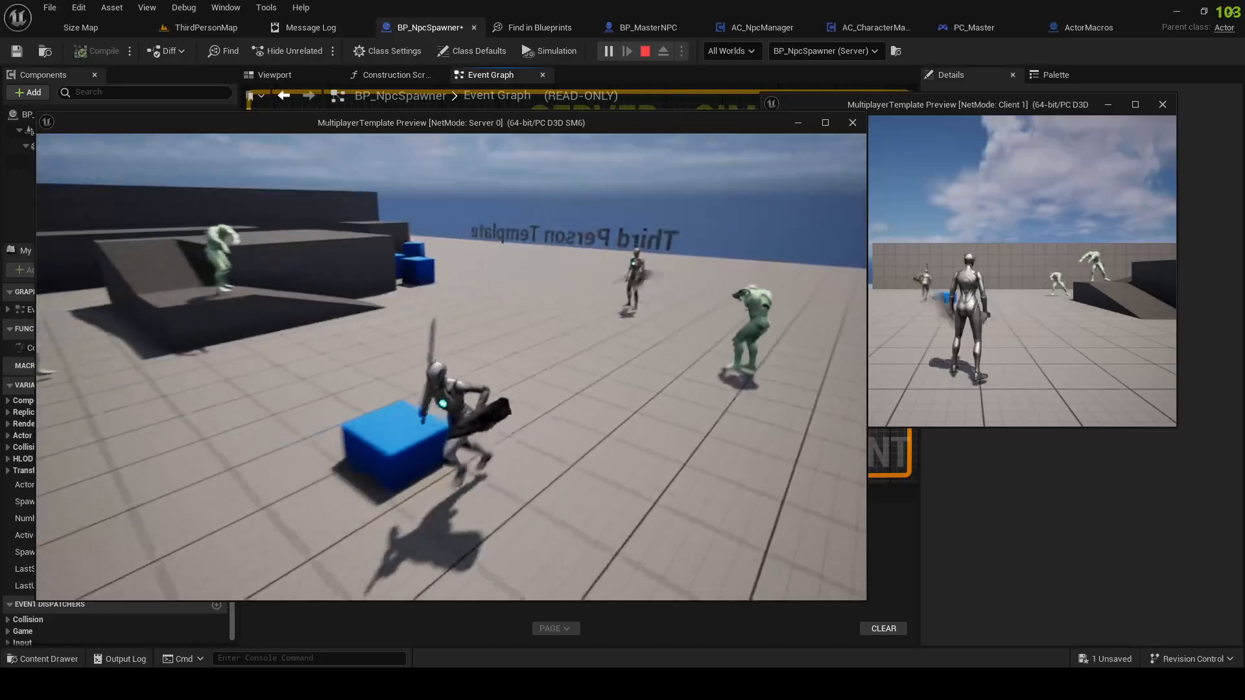
key(s)
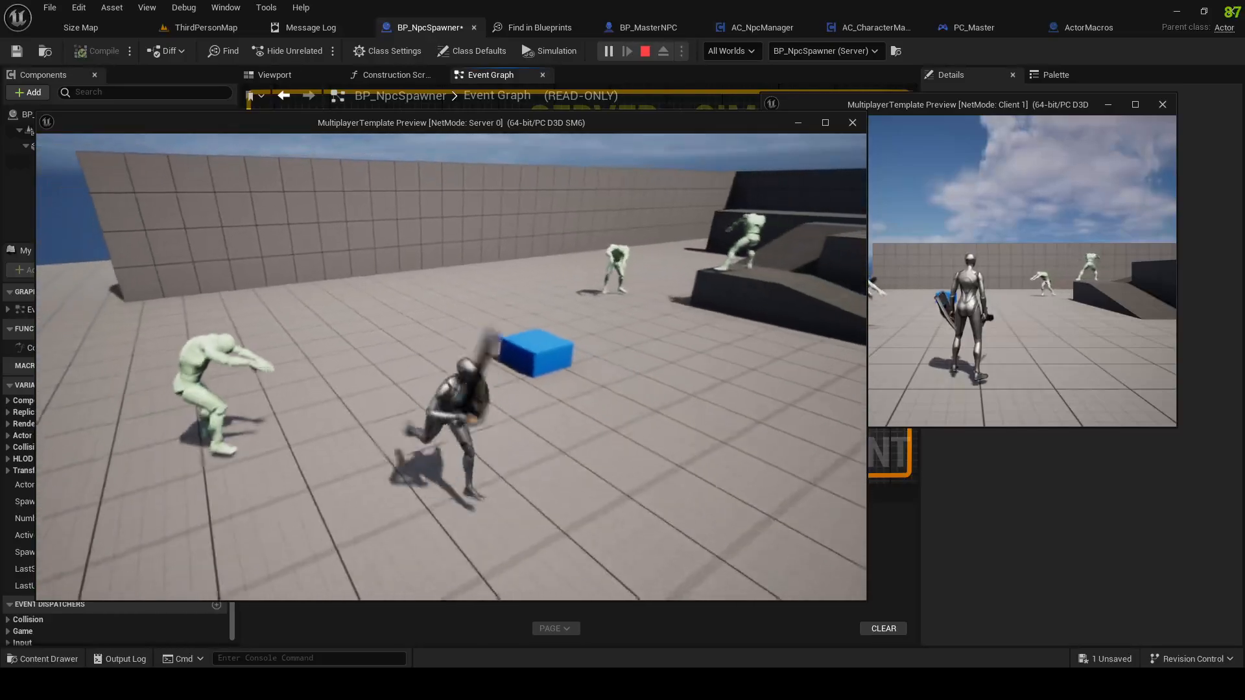
key(Escape)
Step: Delete the manually placed BP_MasterNPC4 actor from ThirdPersonMap
click(217, 28)
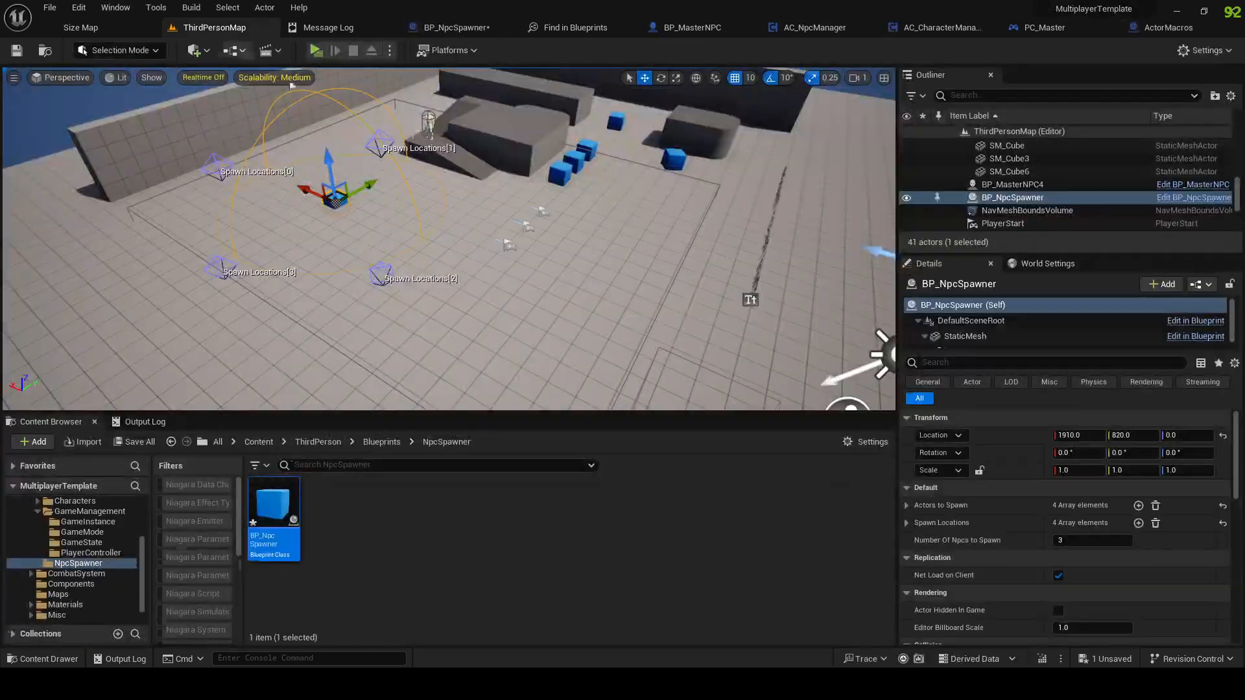
click(429, 125)
key(Delete)
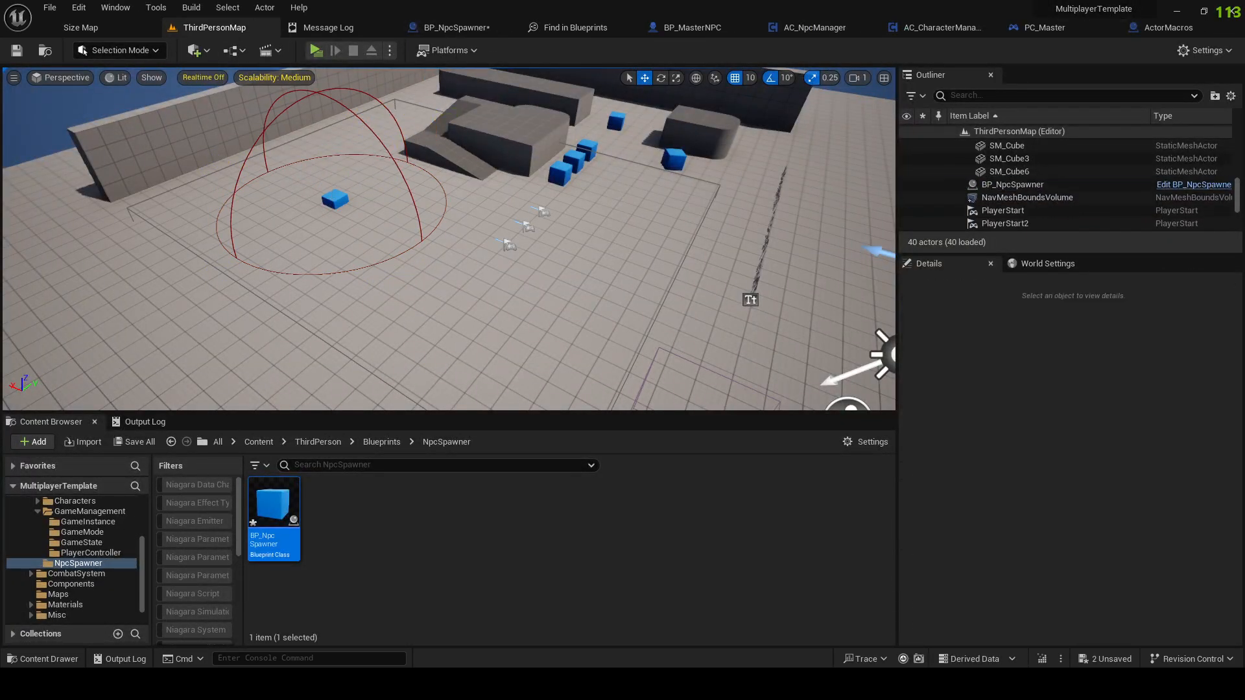
Step: Play the level, run the server character around the placed BP_NpcSpawner to check the spawned NPCs, and end the session
click(335, 200)
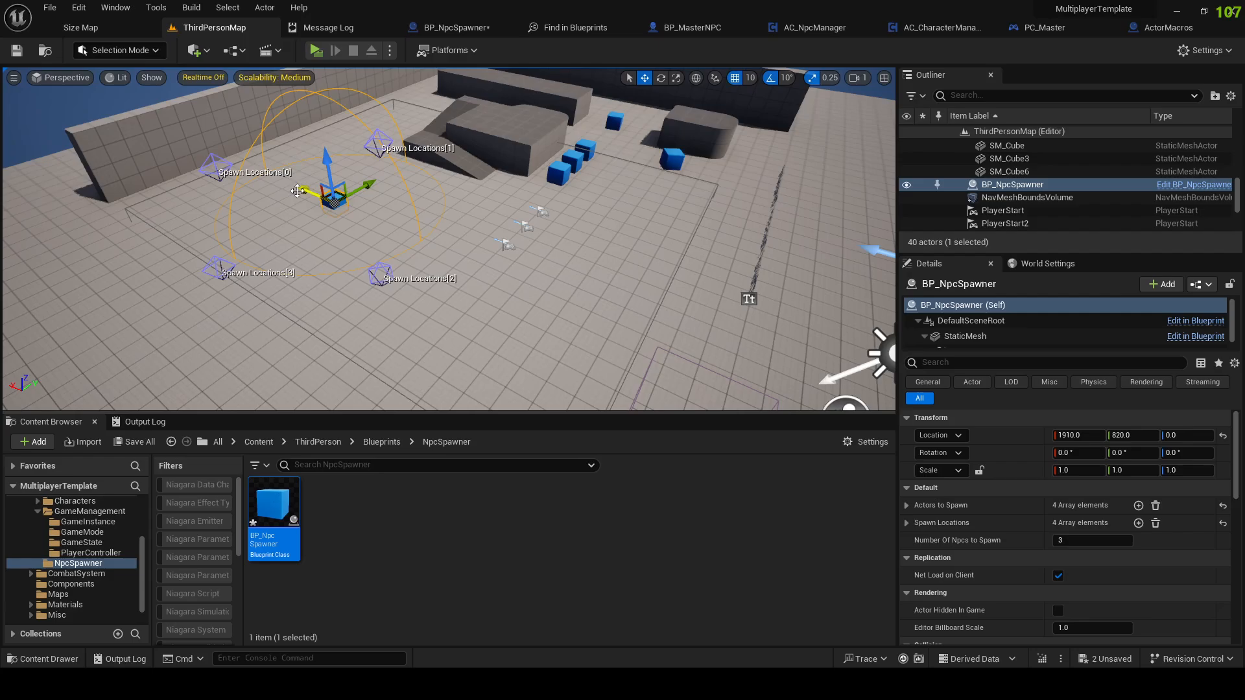
click(316, 50)
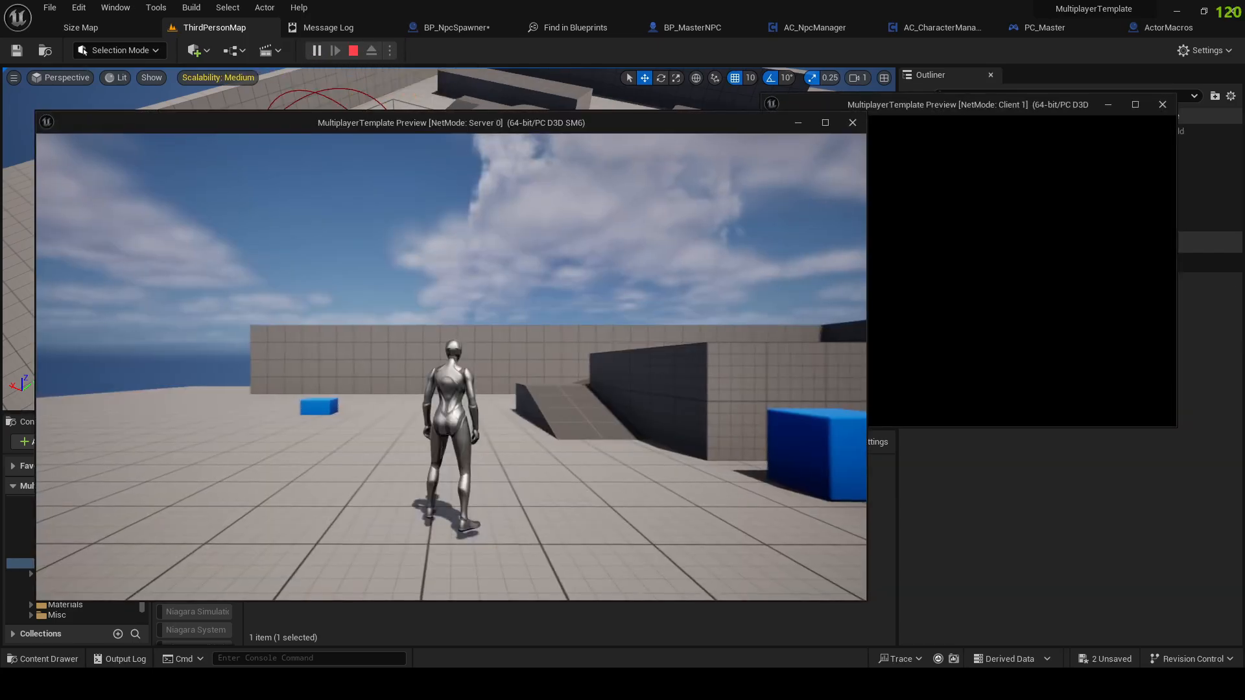
key(w)
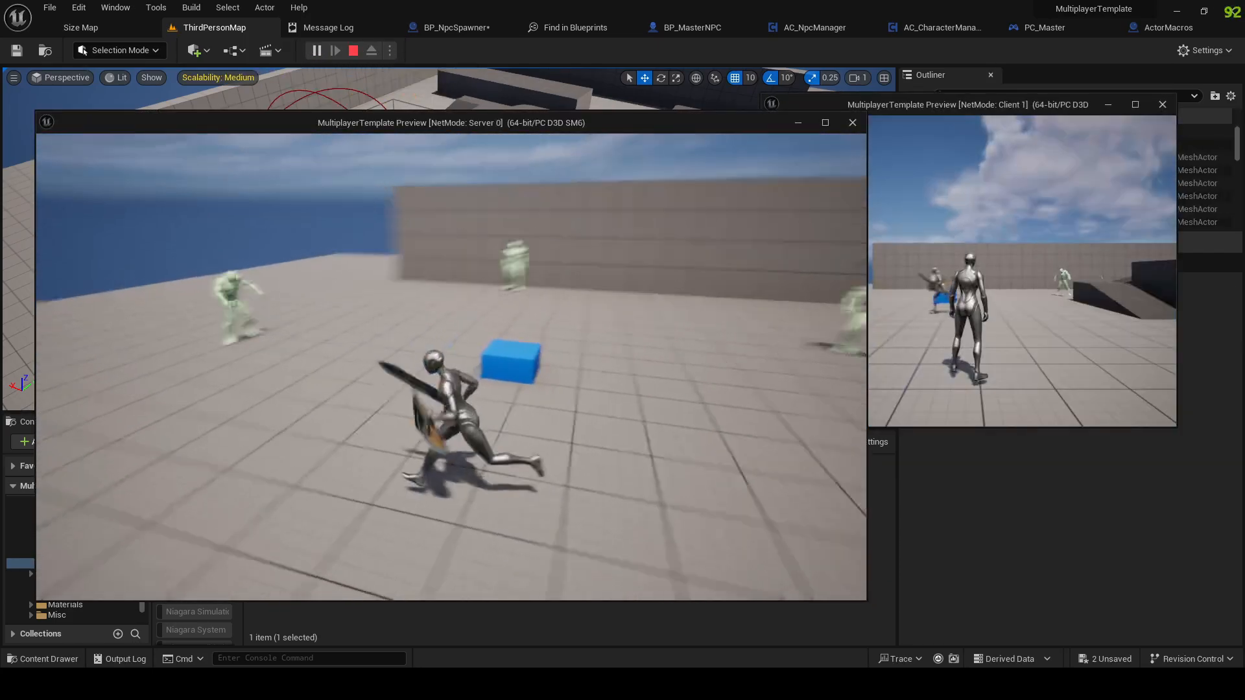
key(s)
key(w)
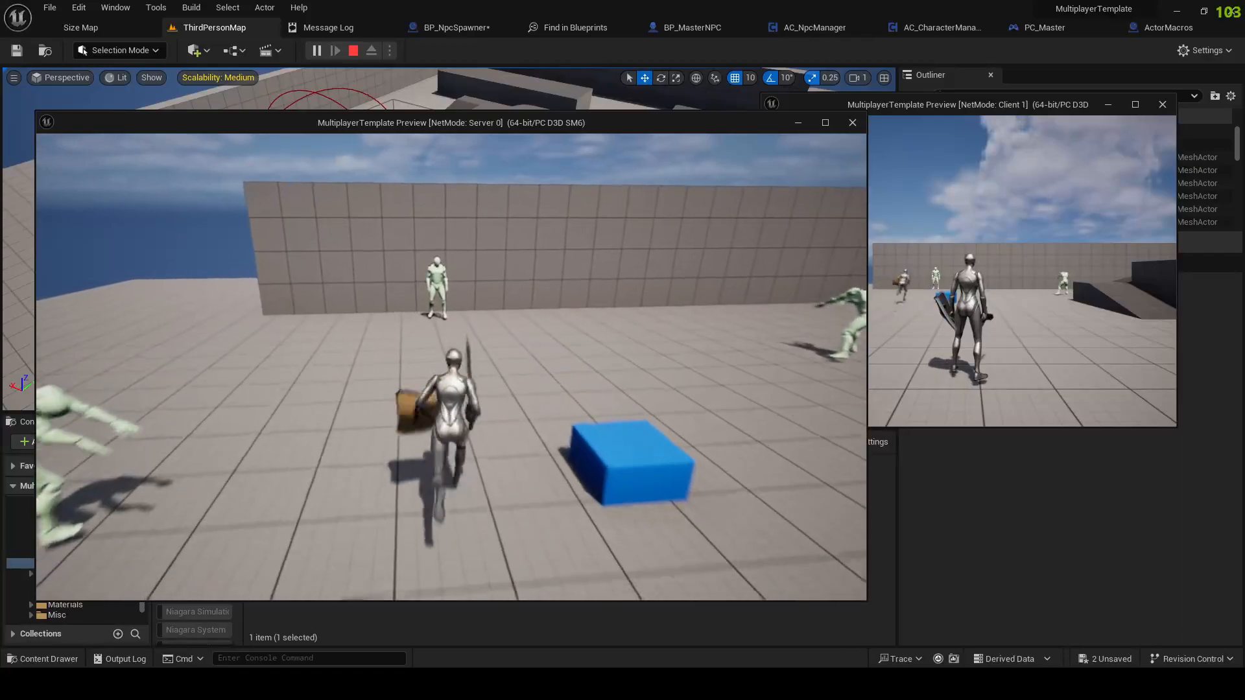
key(a)
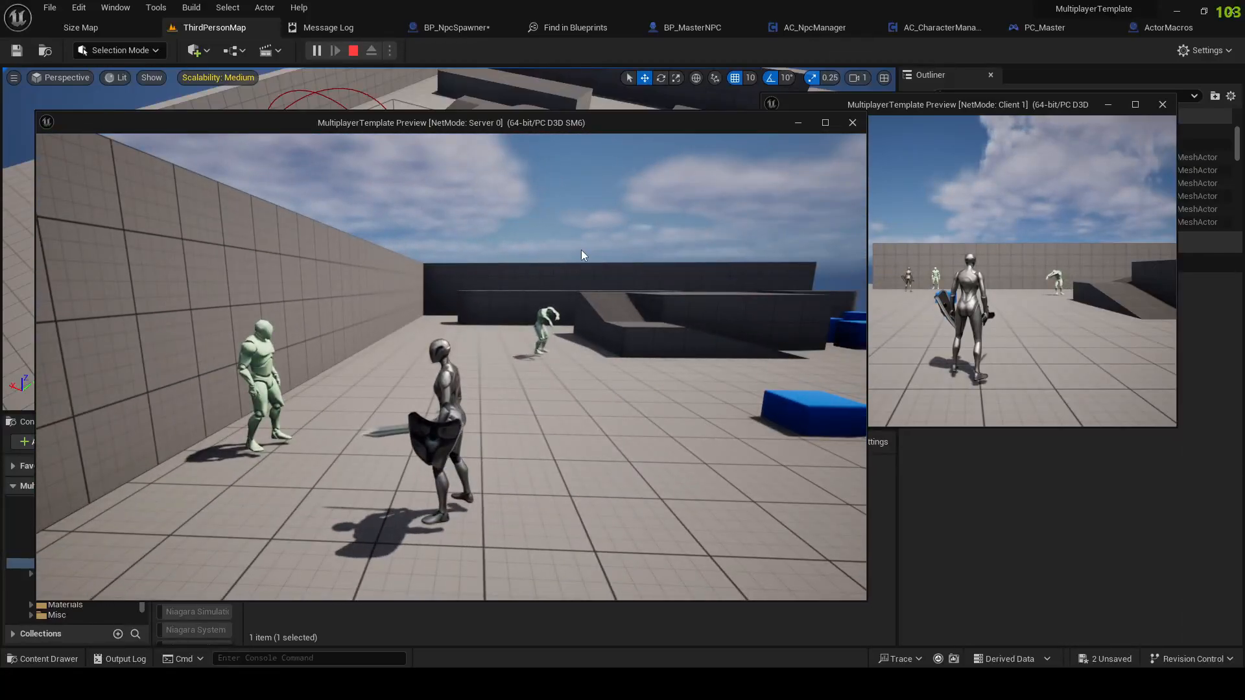
key(Escape)
Step: Display the navigation mesh and scale up NavMeshBoundsVolume horizontally so the mesh covers the level's floor
right_drag(553, 212, 550, 211)
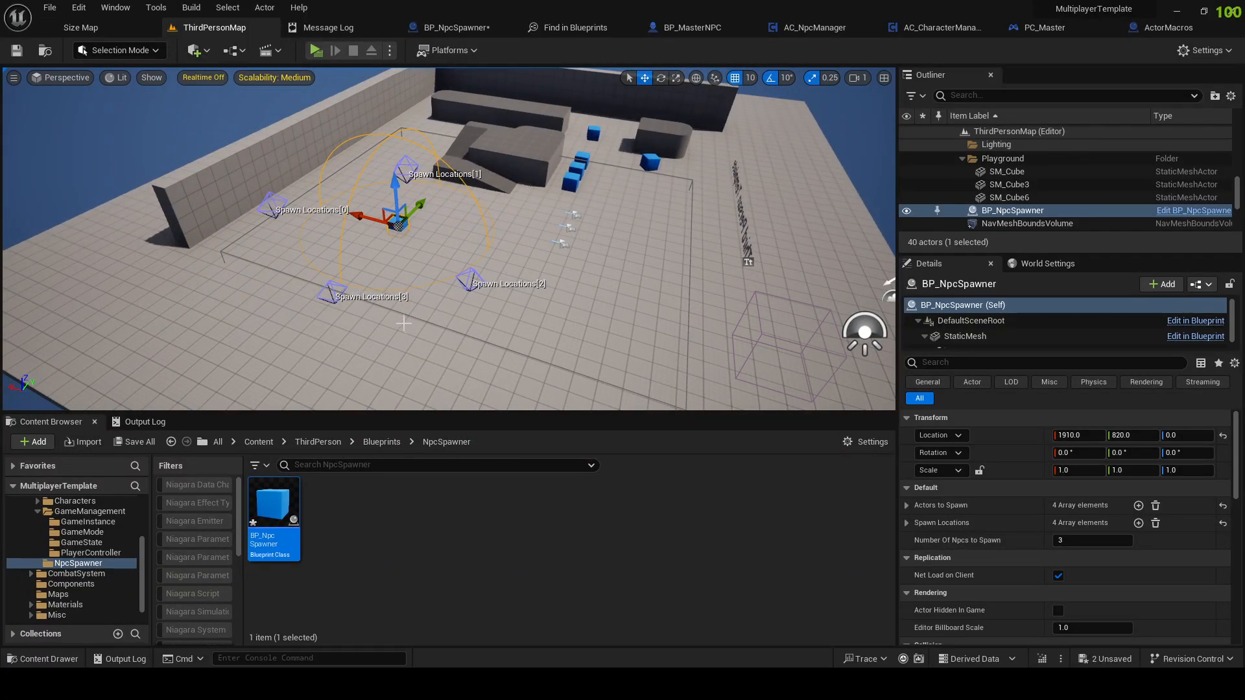
key(p)
right_drag(759, 149, 781, 137)
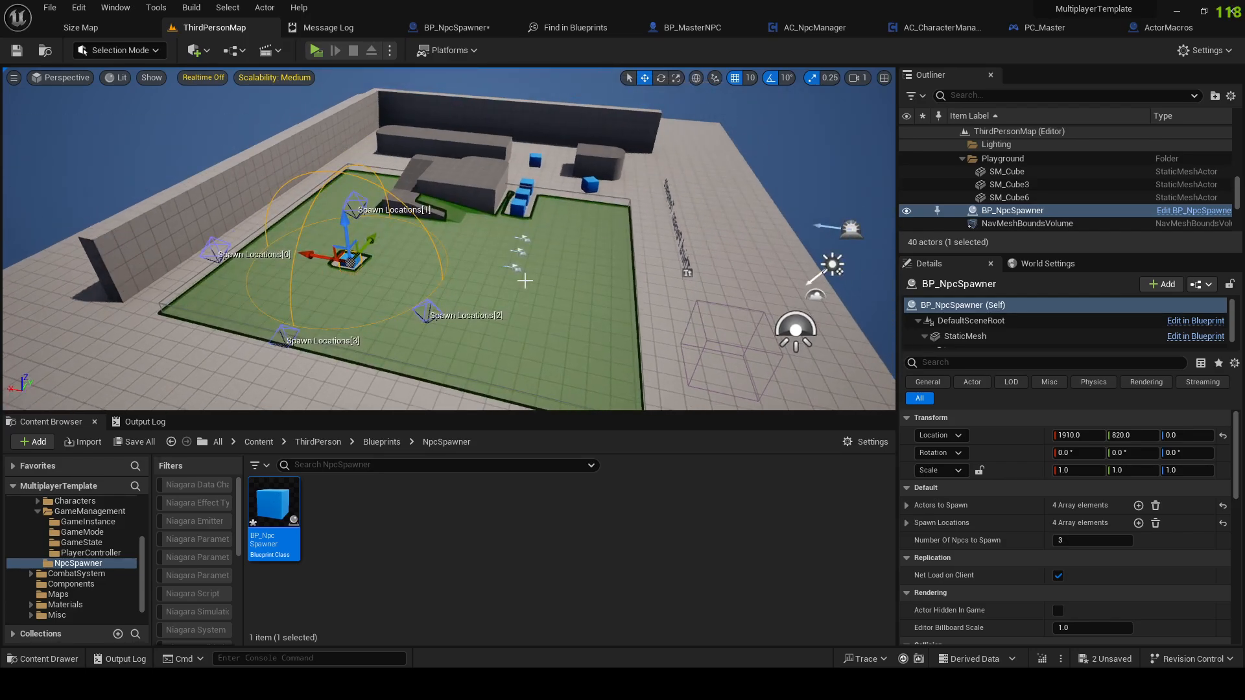
click(1014, 226)
key(s)
right_drag(543, 242, 549, 245)
drag(397, 235, 464, 159)
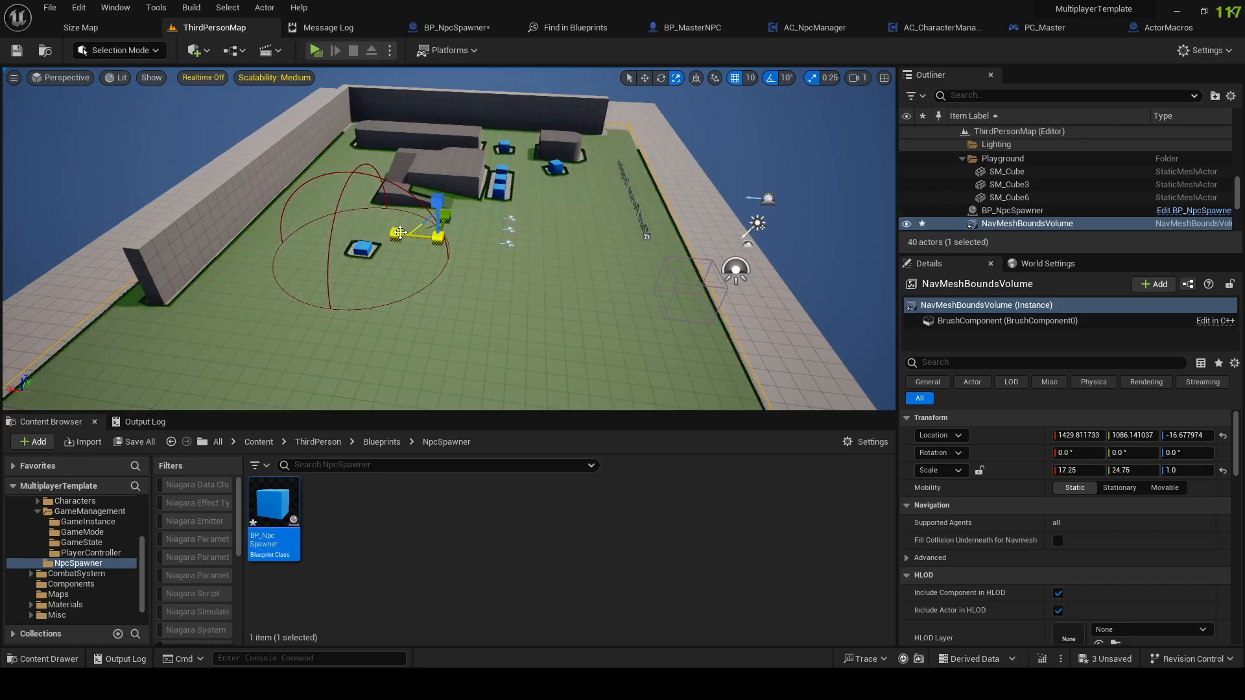
drag(396, 235, 240, 215)
Step: Delete the long SM_Cube6 wall beside the spawner and save the level
click(225, 210)
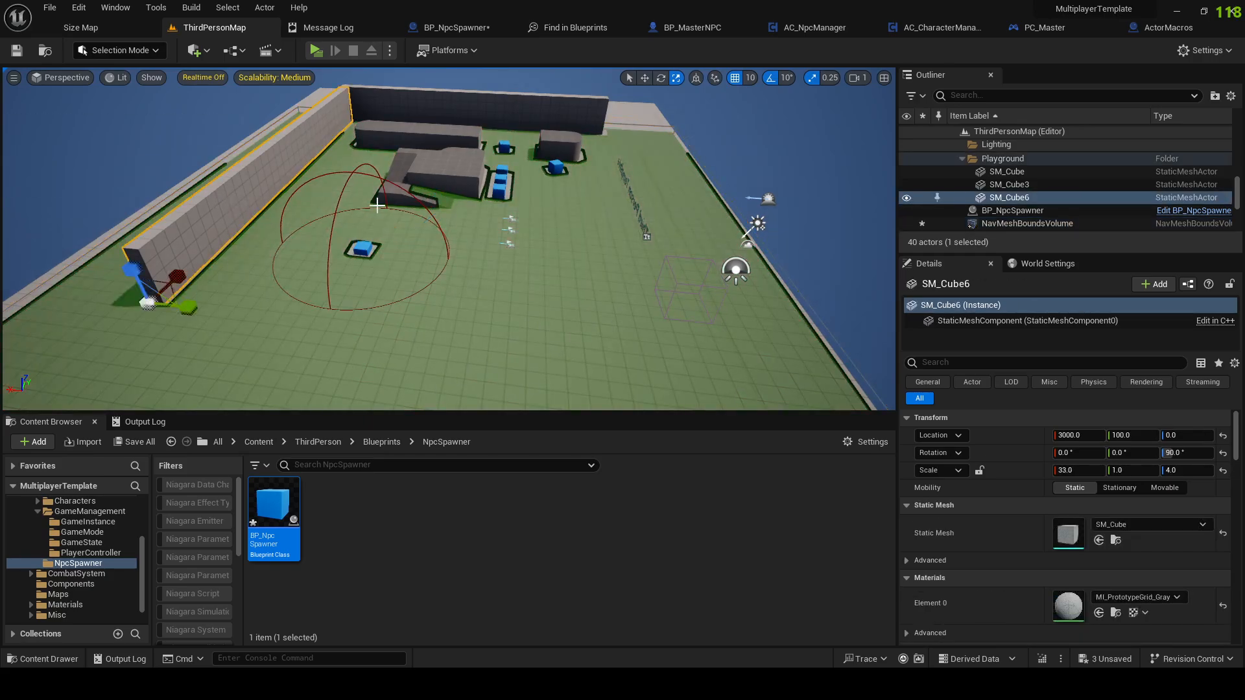
key(Delete)
click(503, 109)
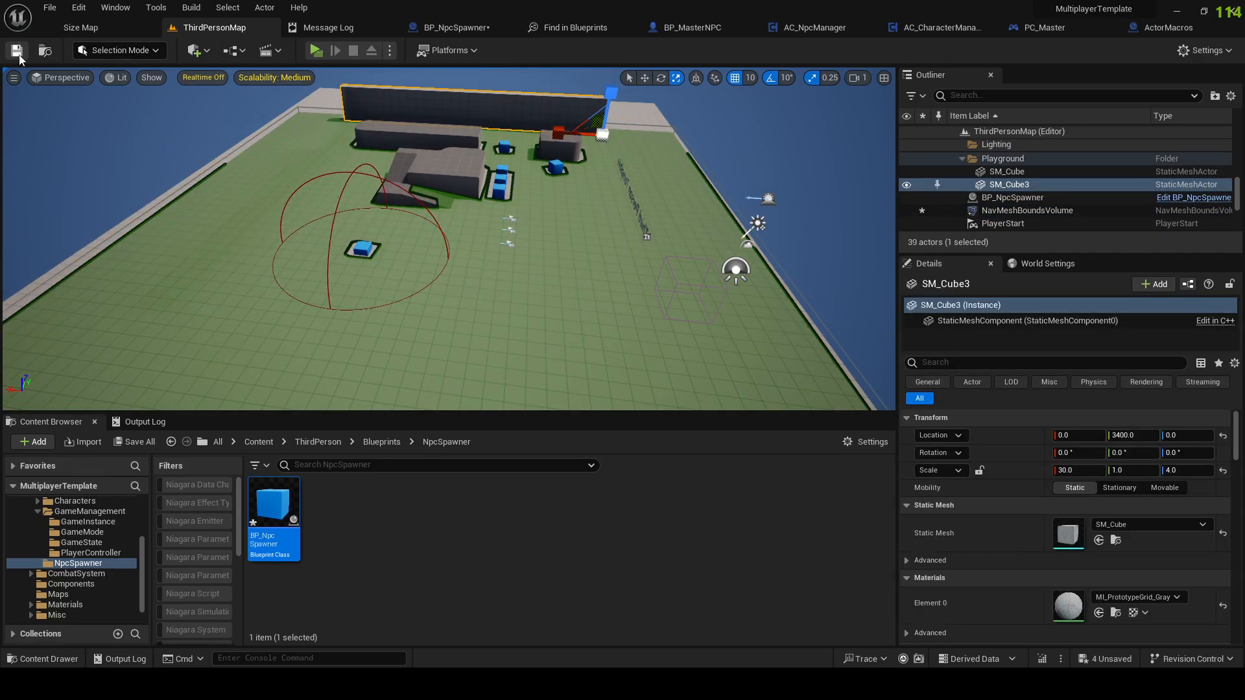
Step: Play the level with the enlarged navigation area, run around the spawner to watch the NPCs, and end the session
click(316, 51)
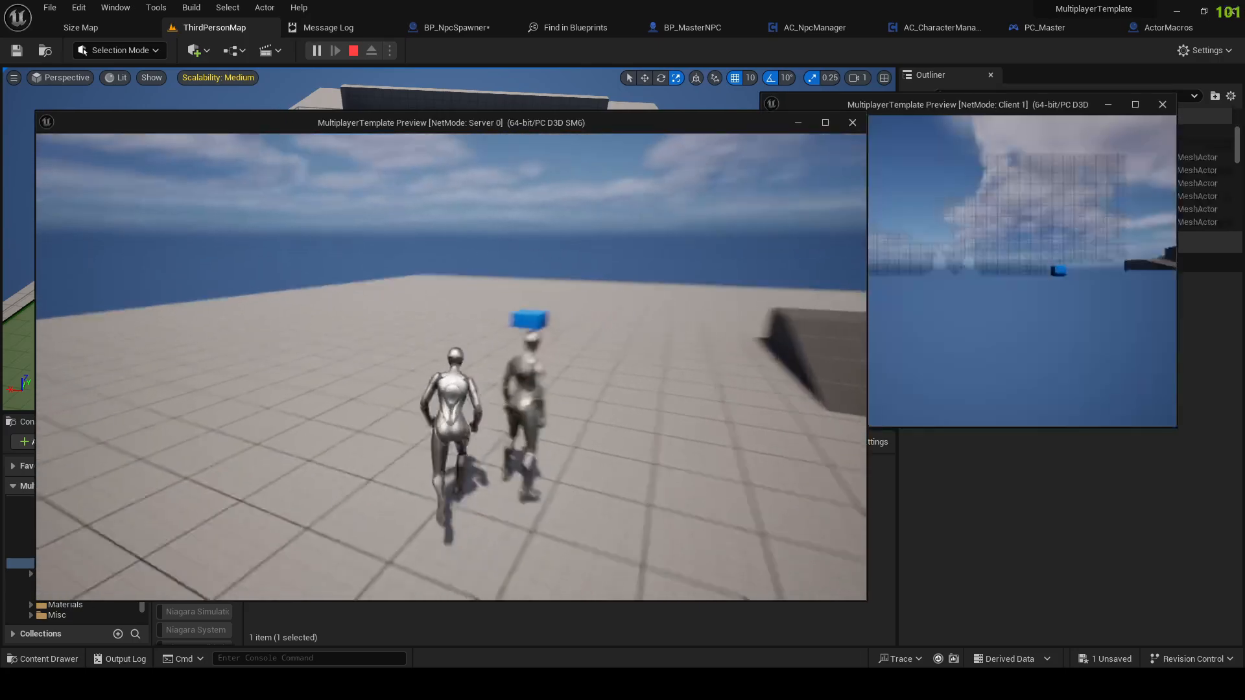
key(w)
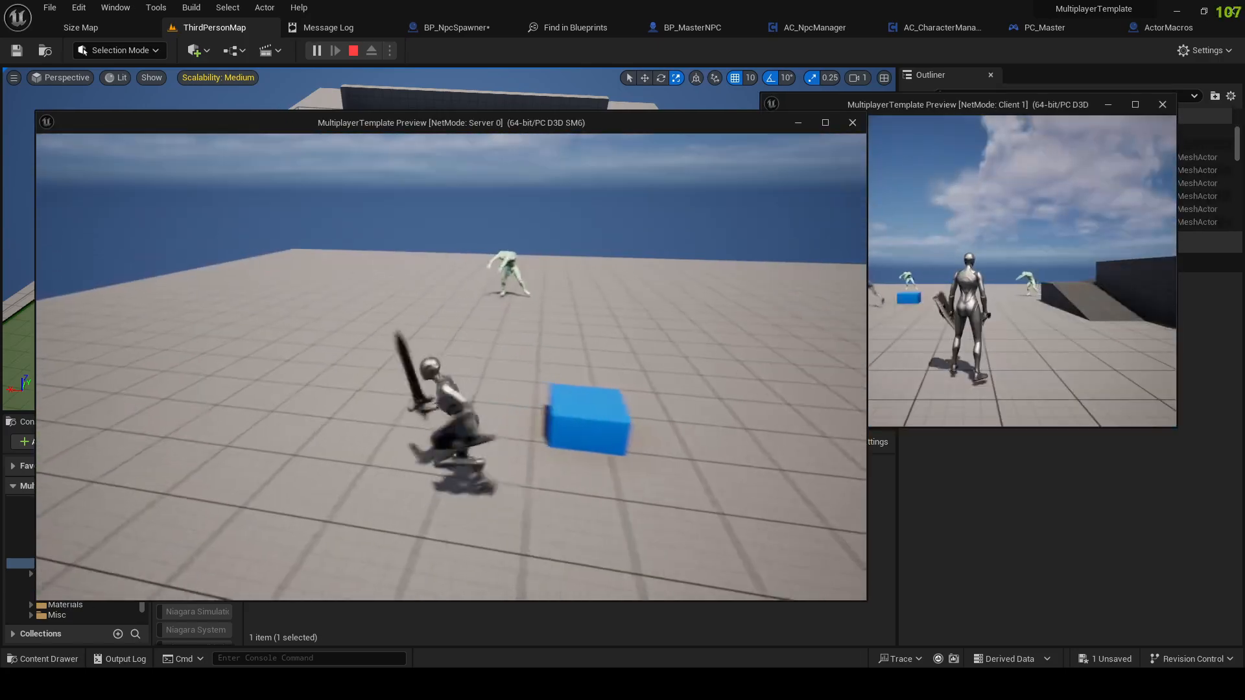
key(w)
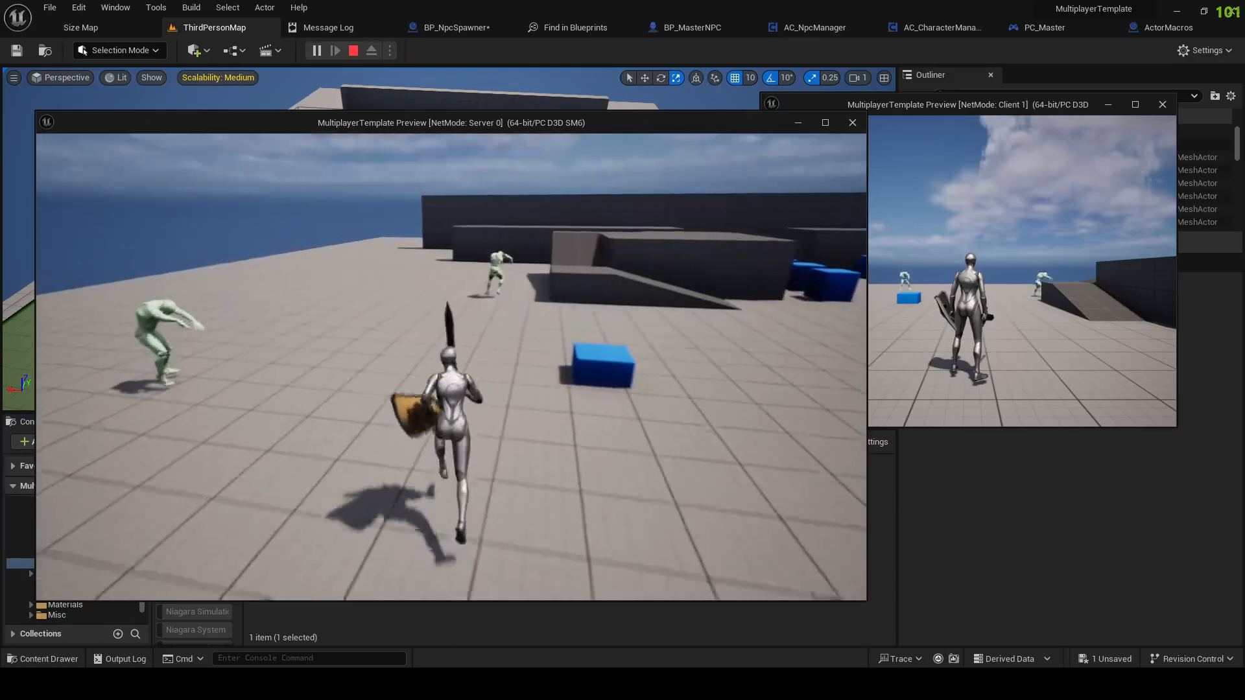
key(w)
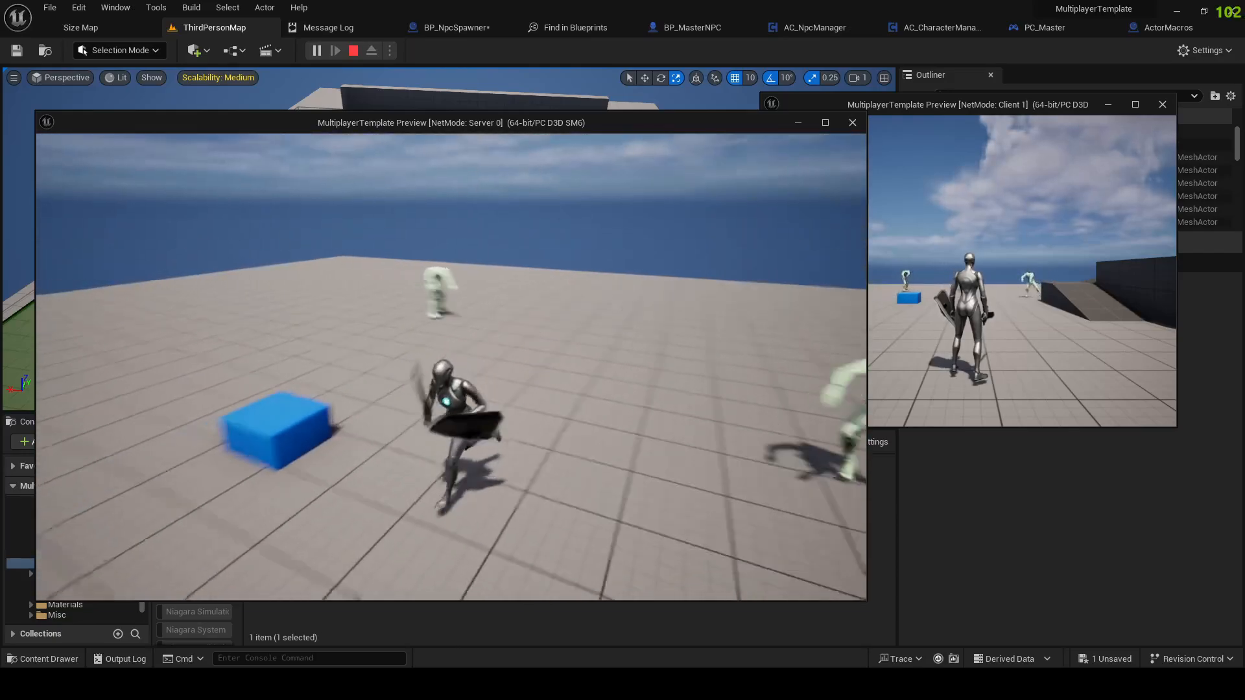
key(w)
key(w)
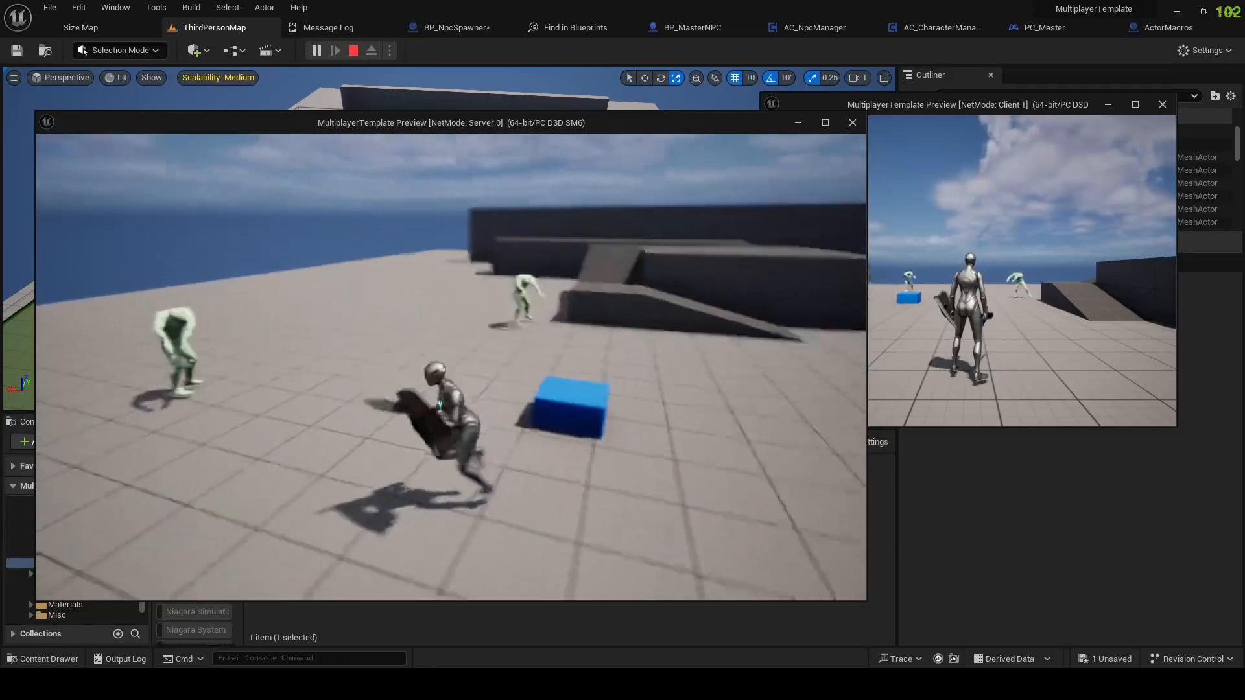
key(w)
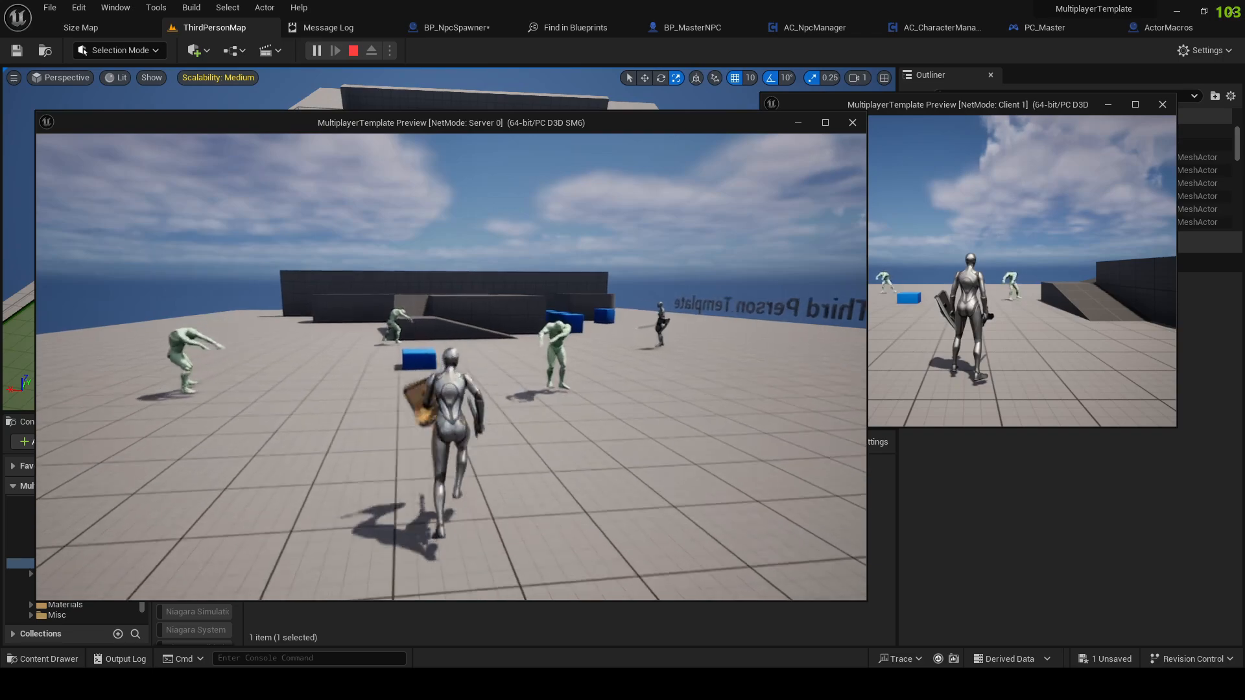
key(s)
key(Escape)
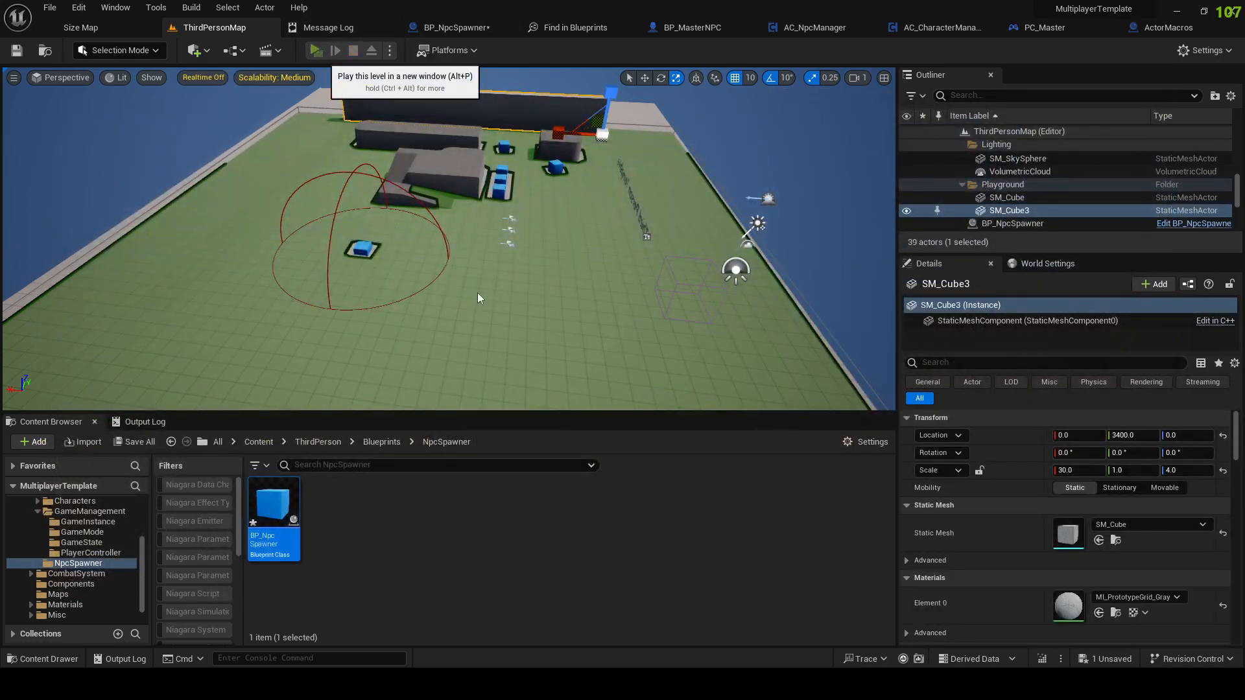
Step: Play the level once more, move close to the spawned NPCs to test their chasing and attacks while dodging them, and end the session
click(317, 51)
key(w)
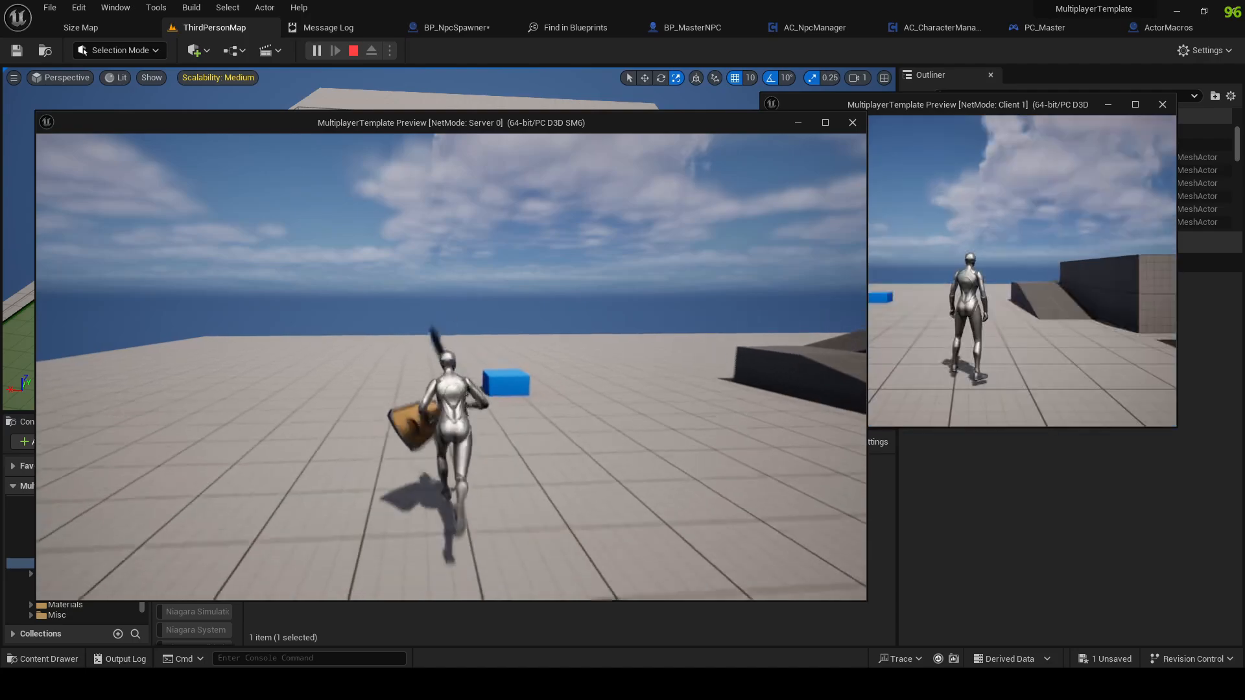
key(s)
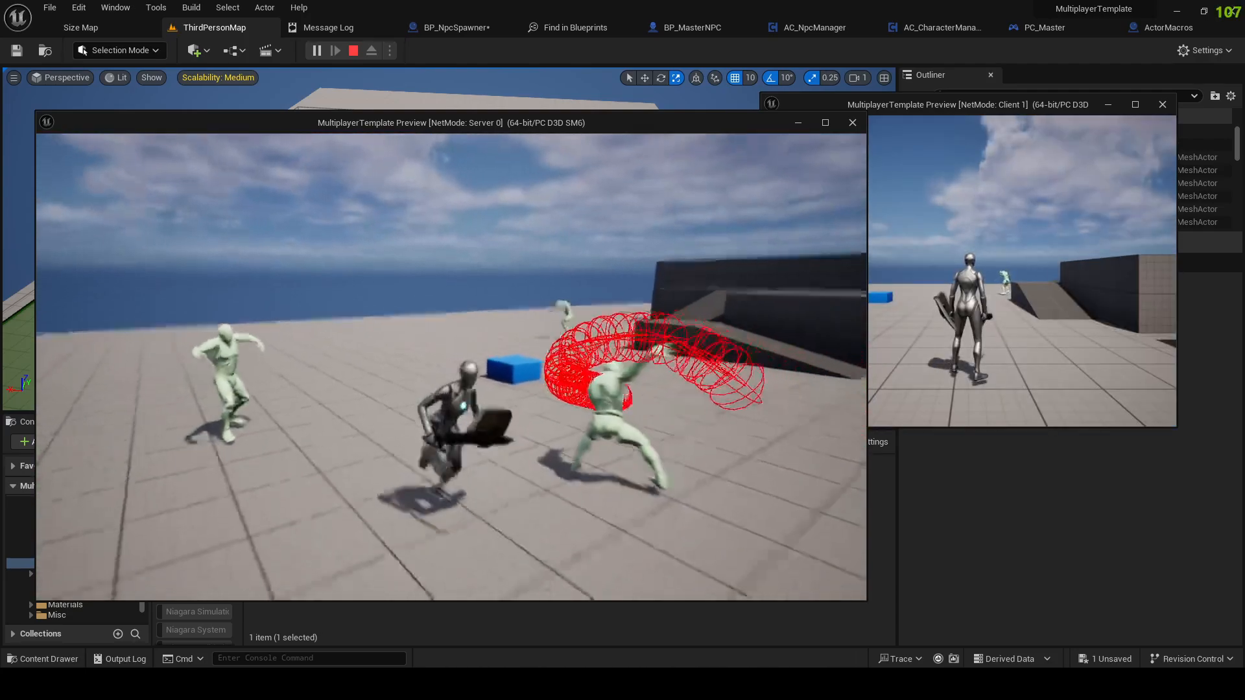
key(w)
key(w)
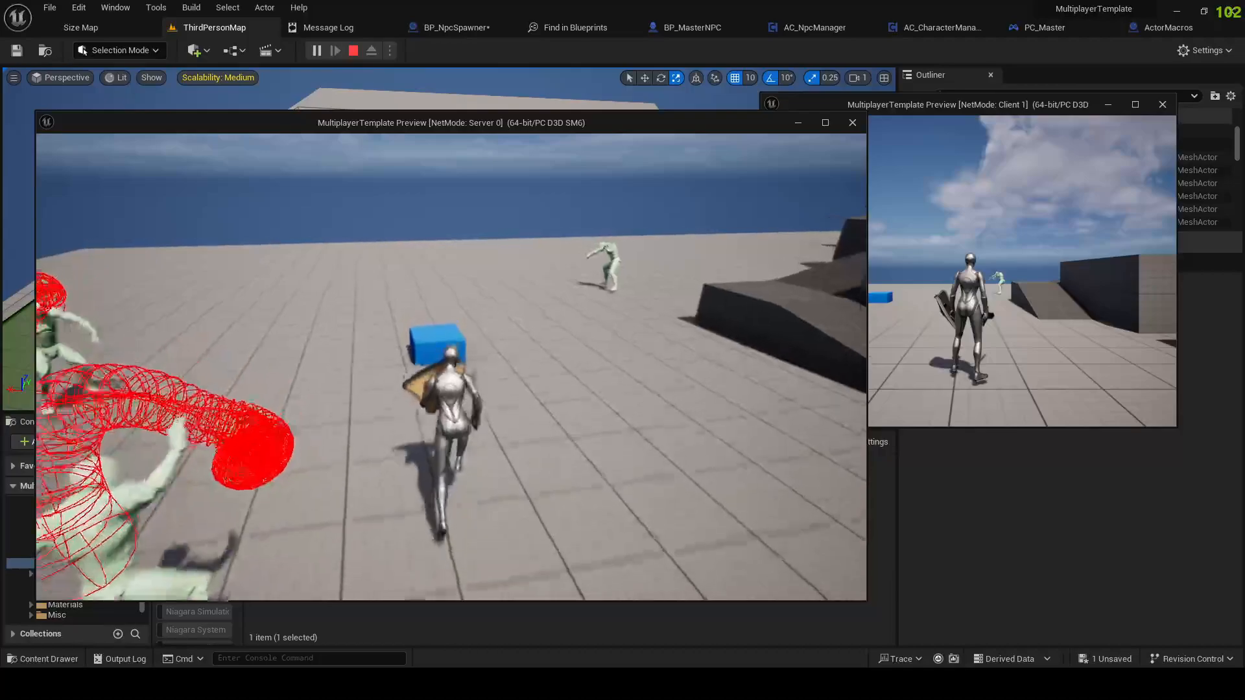
key(s)
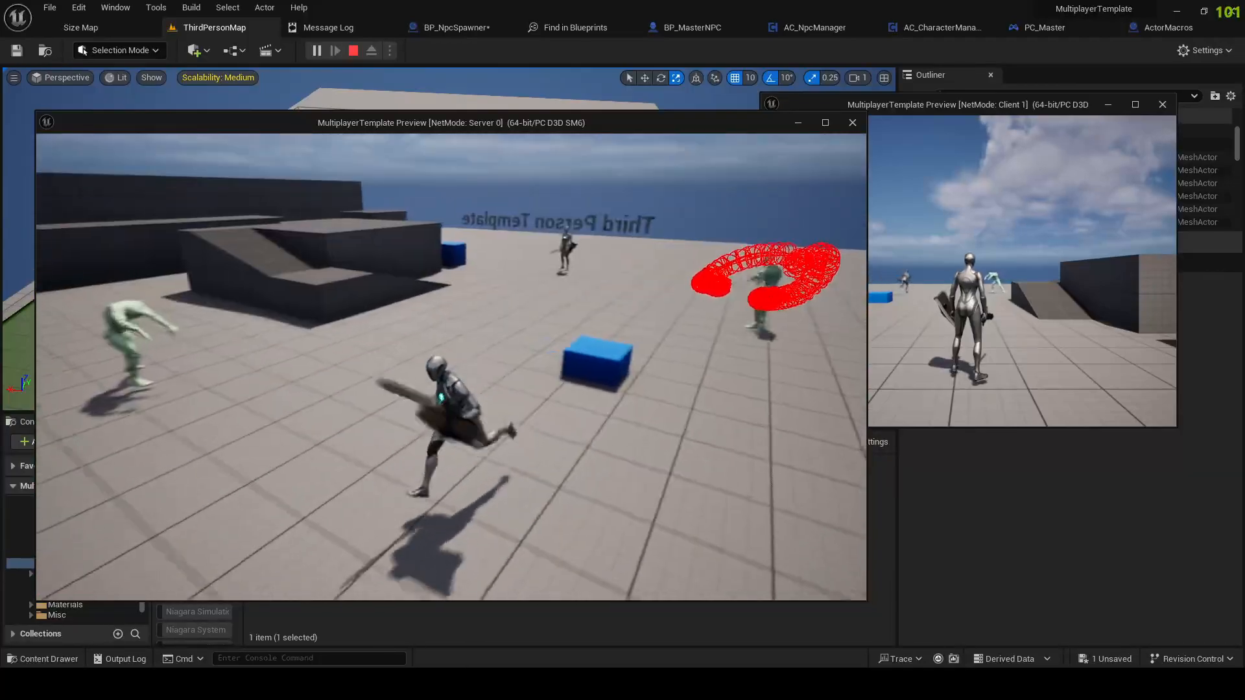
key(w)
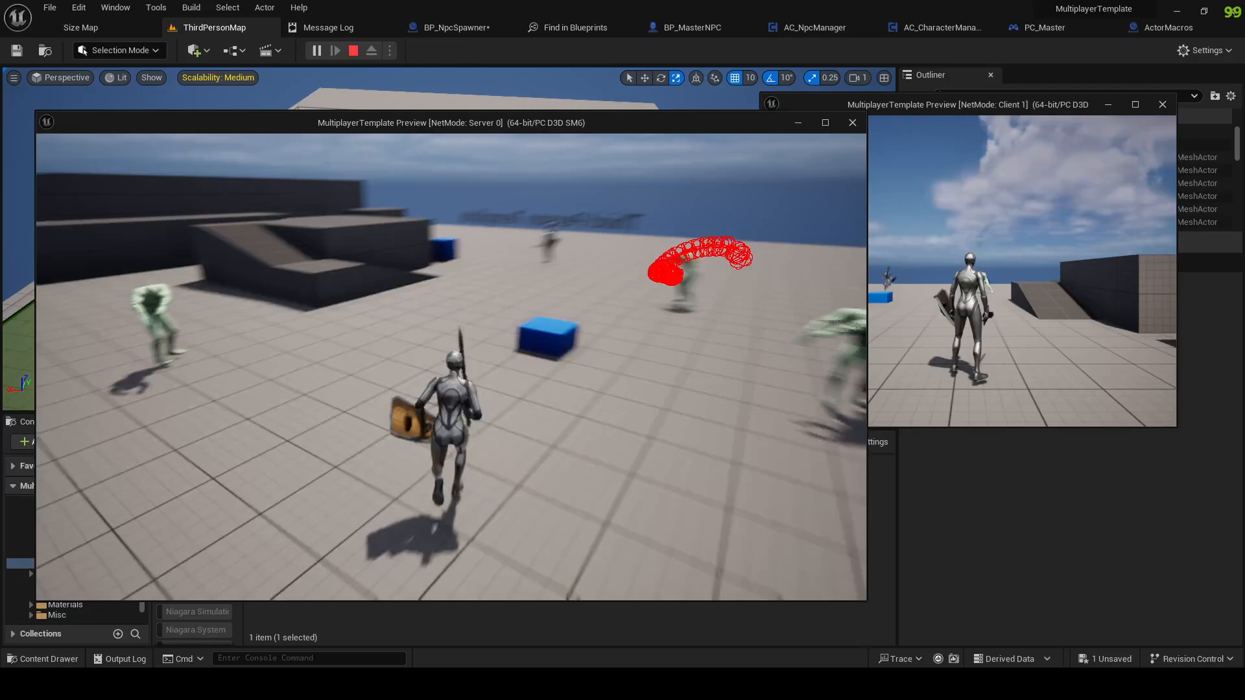
key(s)
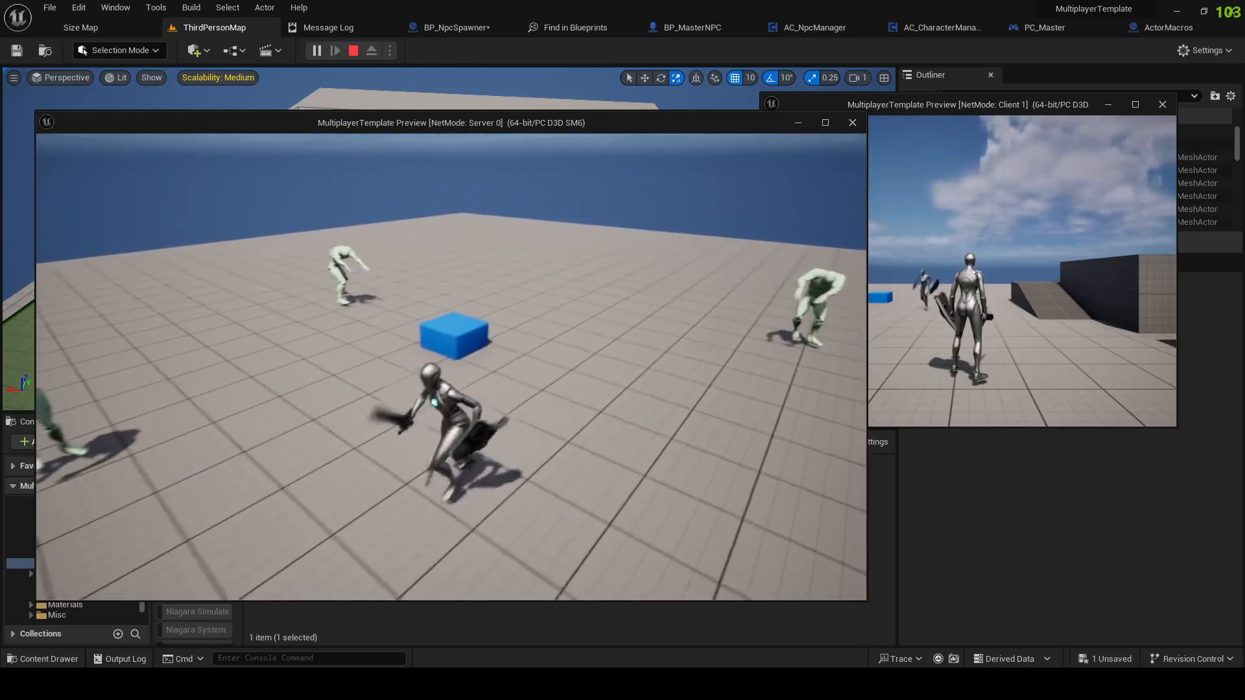
key(space)
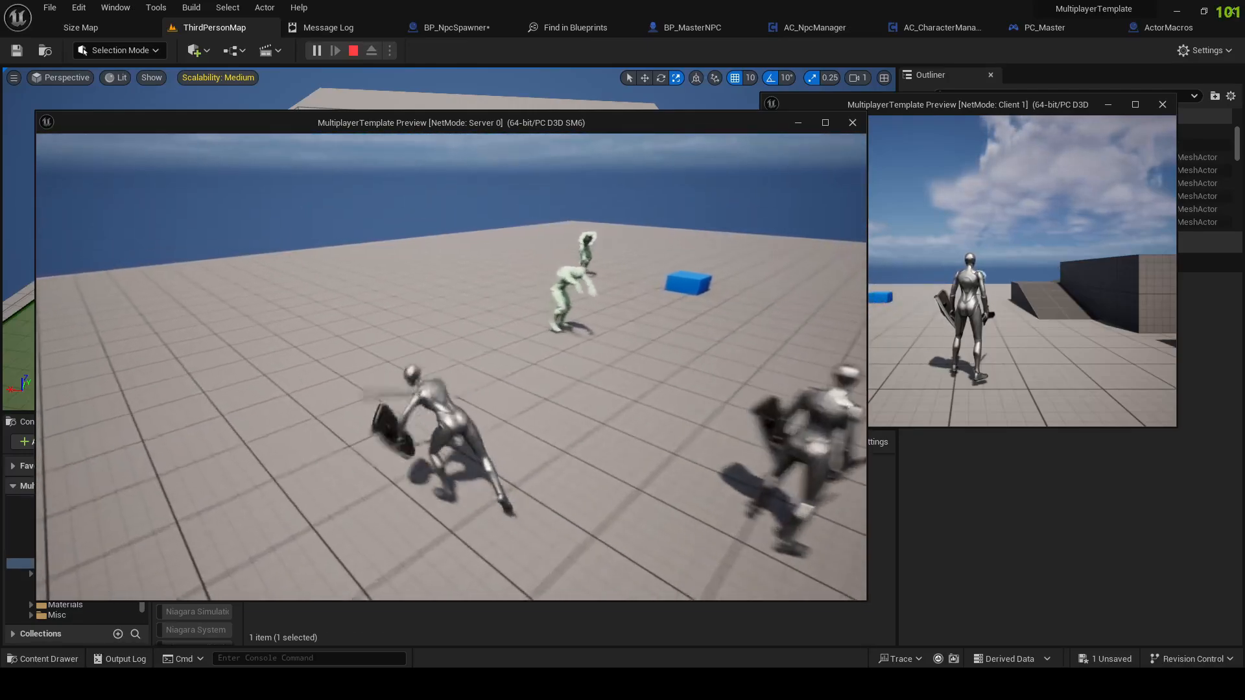
key(Escape)
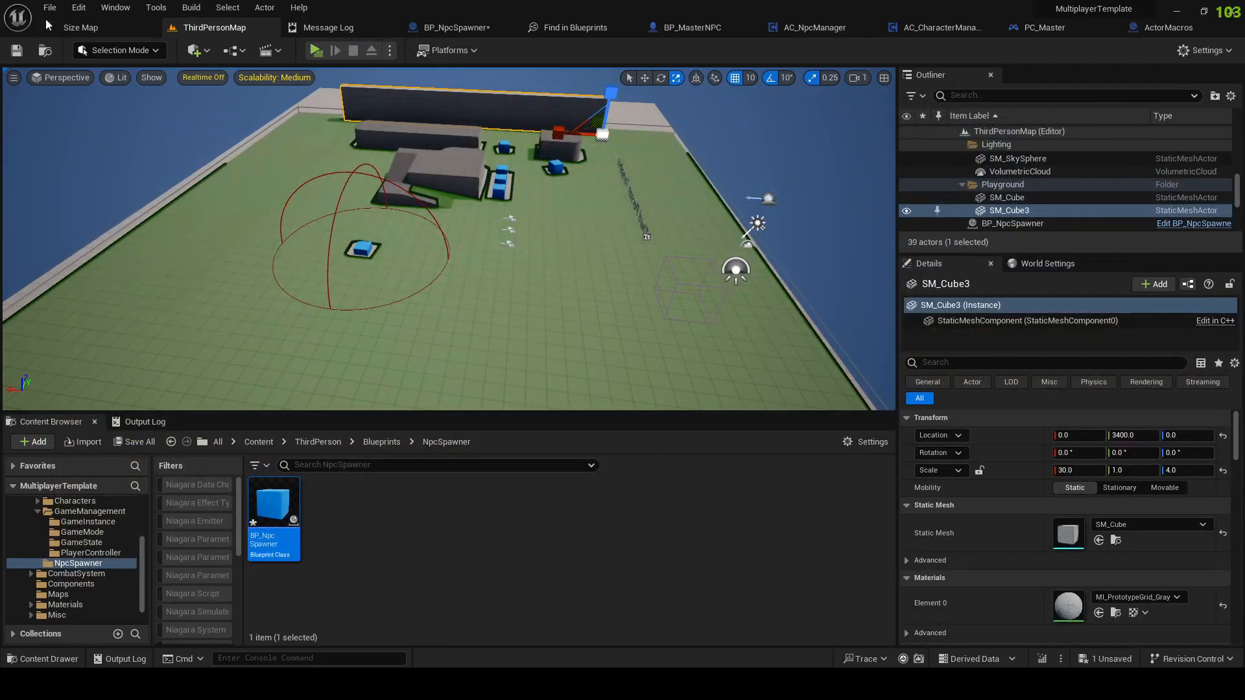
Step: Save all unsaved assets in the project, including BP_NpcSpawner
click(49, 8)
click(77, 177)
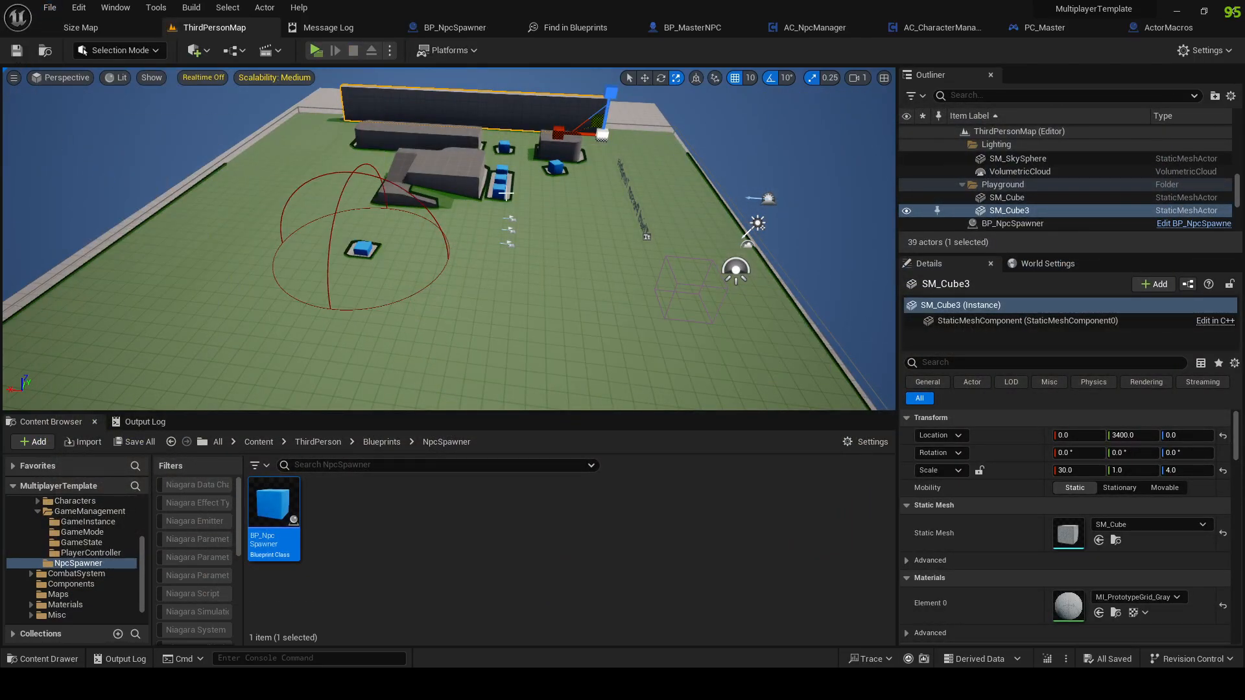